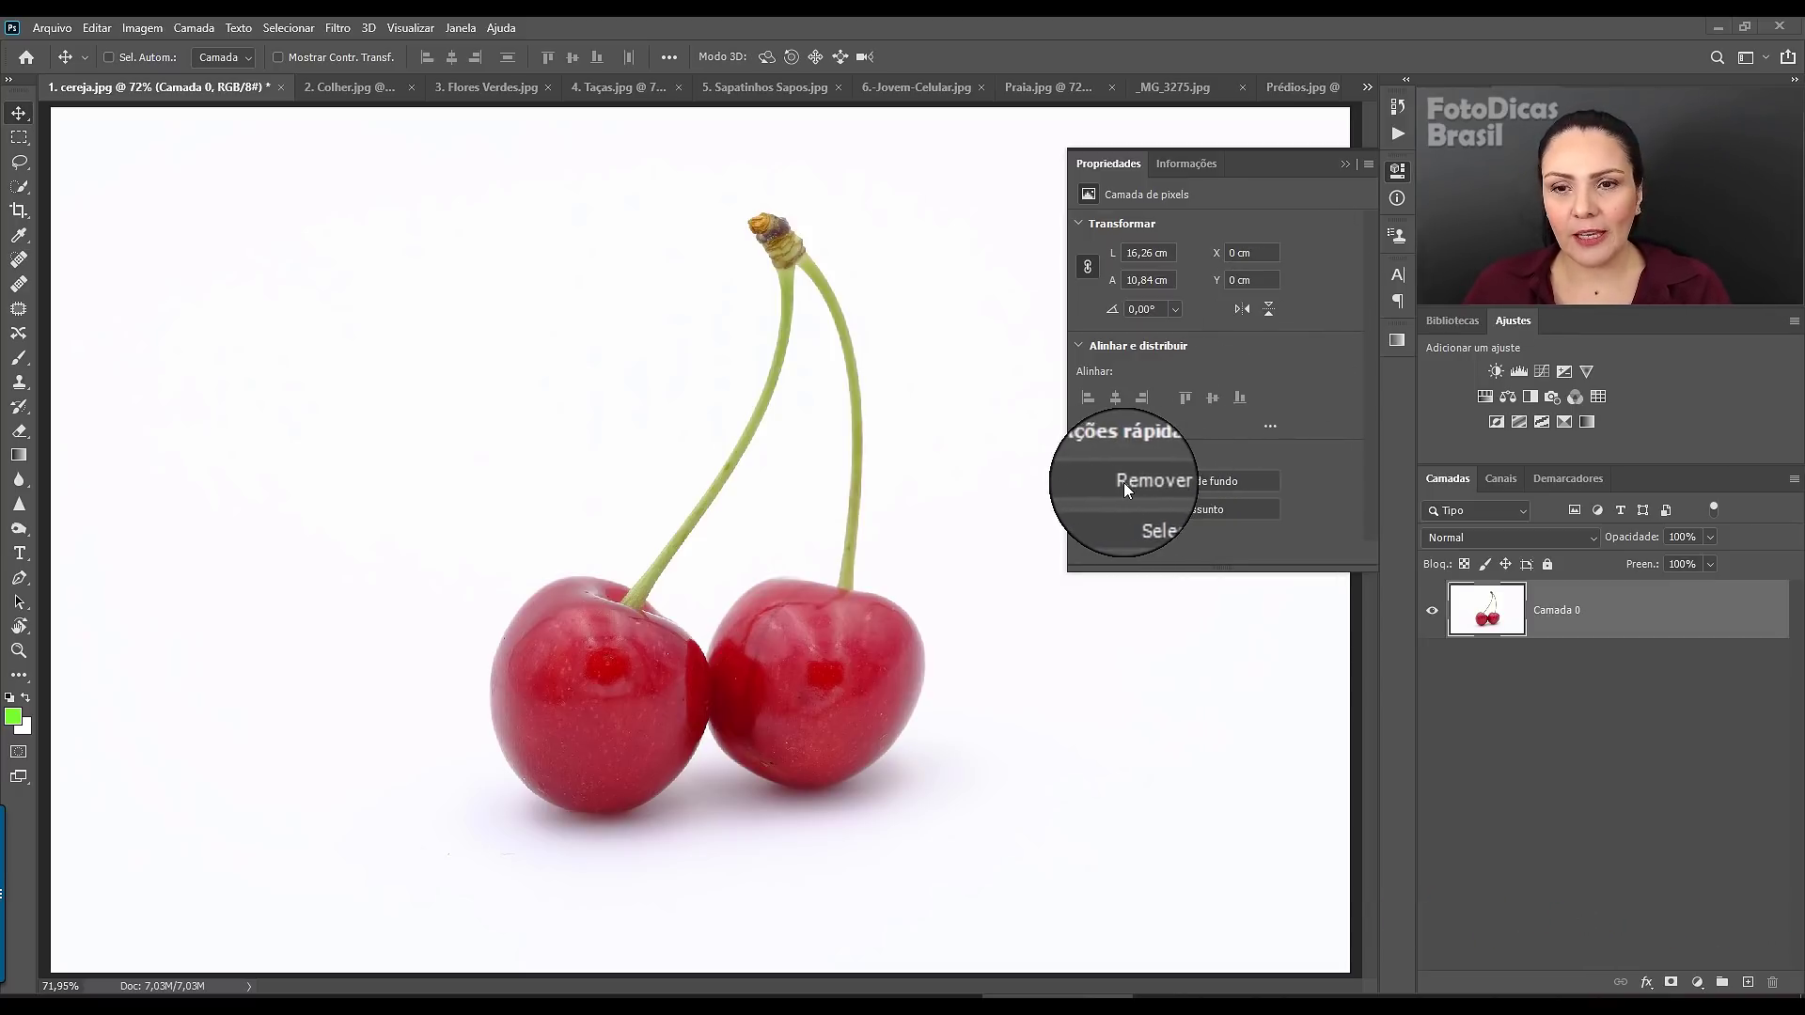
- Strip the white backdrop from cereja.jpg with Remove Background, then collapse the Properties panel
left_click(1186, 482)
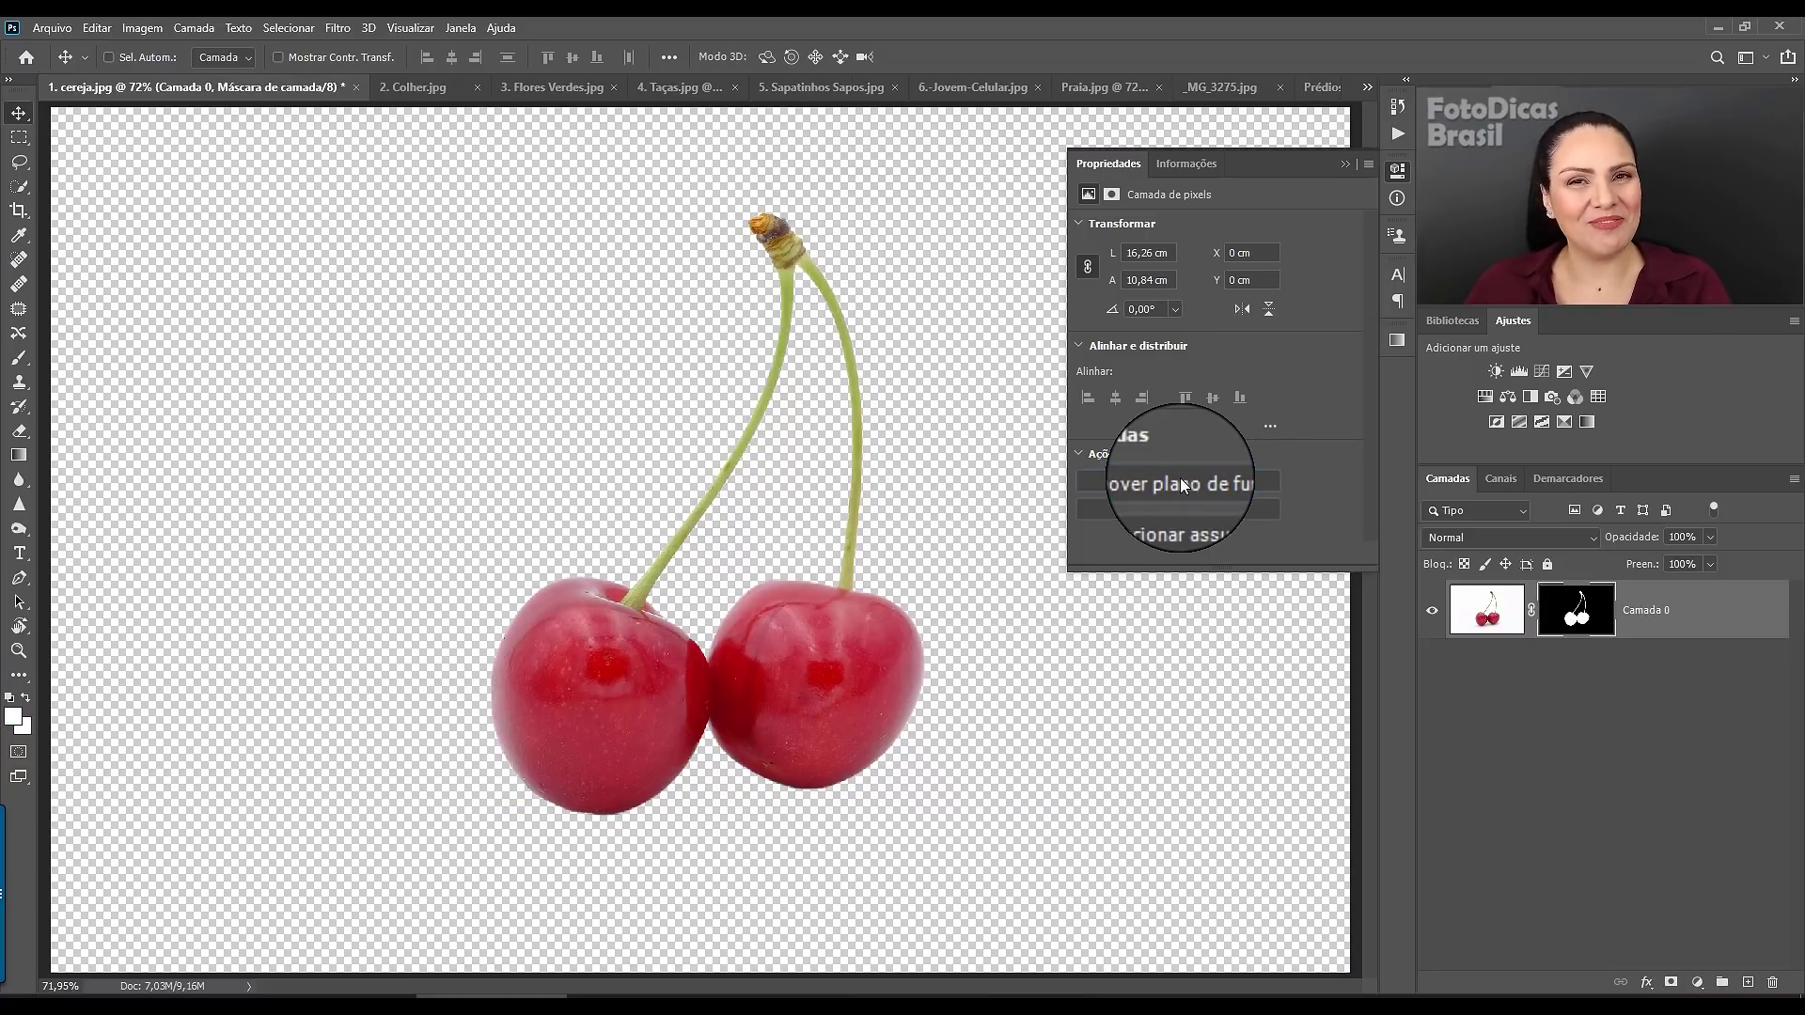
left_click(1346, 166)
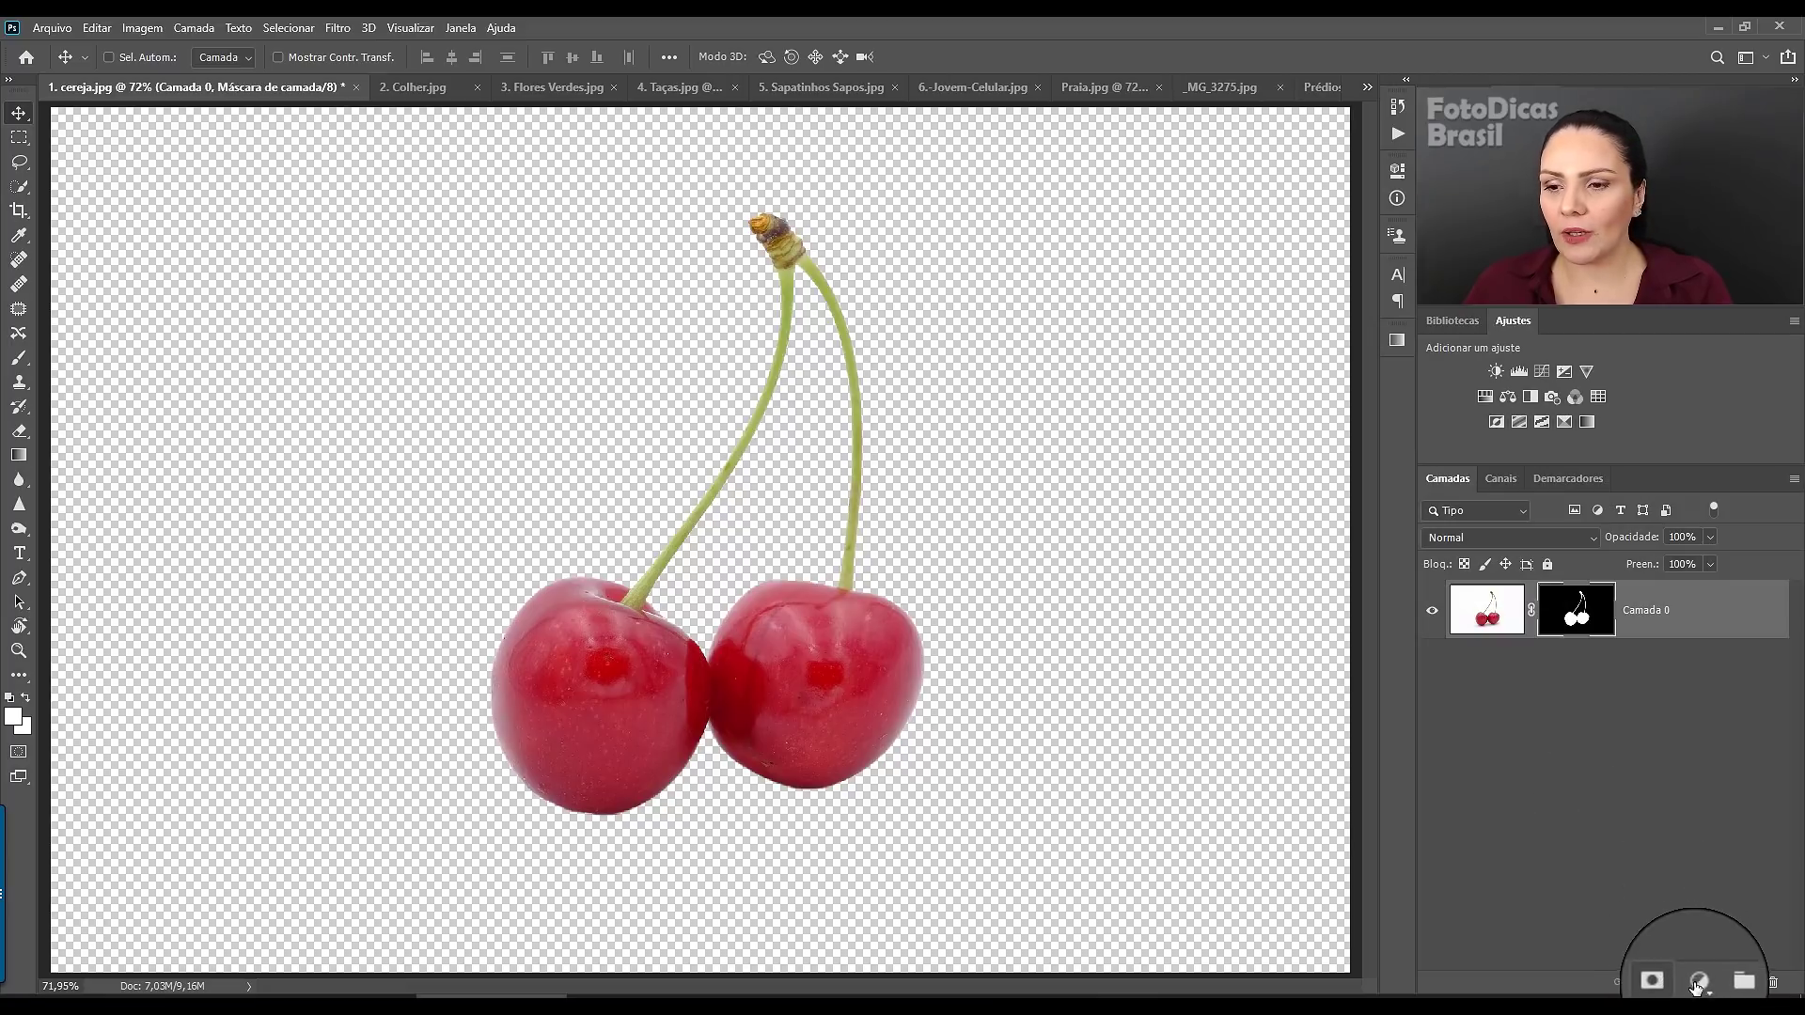
- Add a pink Rosa_07 gradient fill layer and move it beneath the cherry layer Camada 0
left_click(1698, 982)
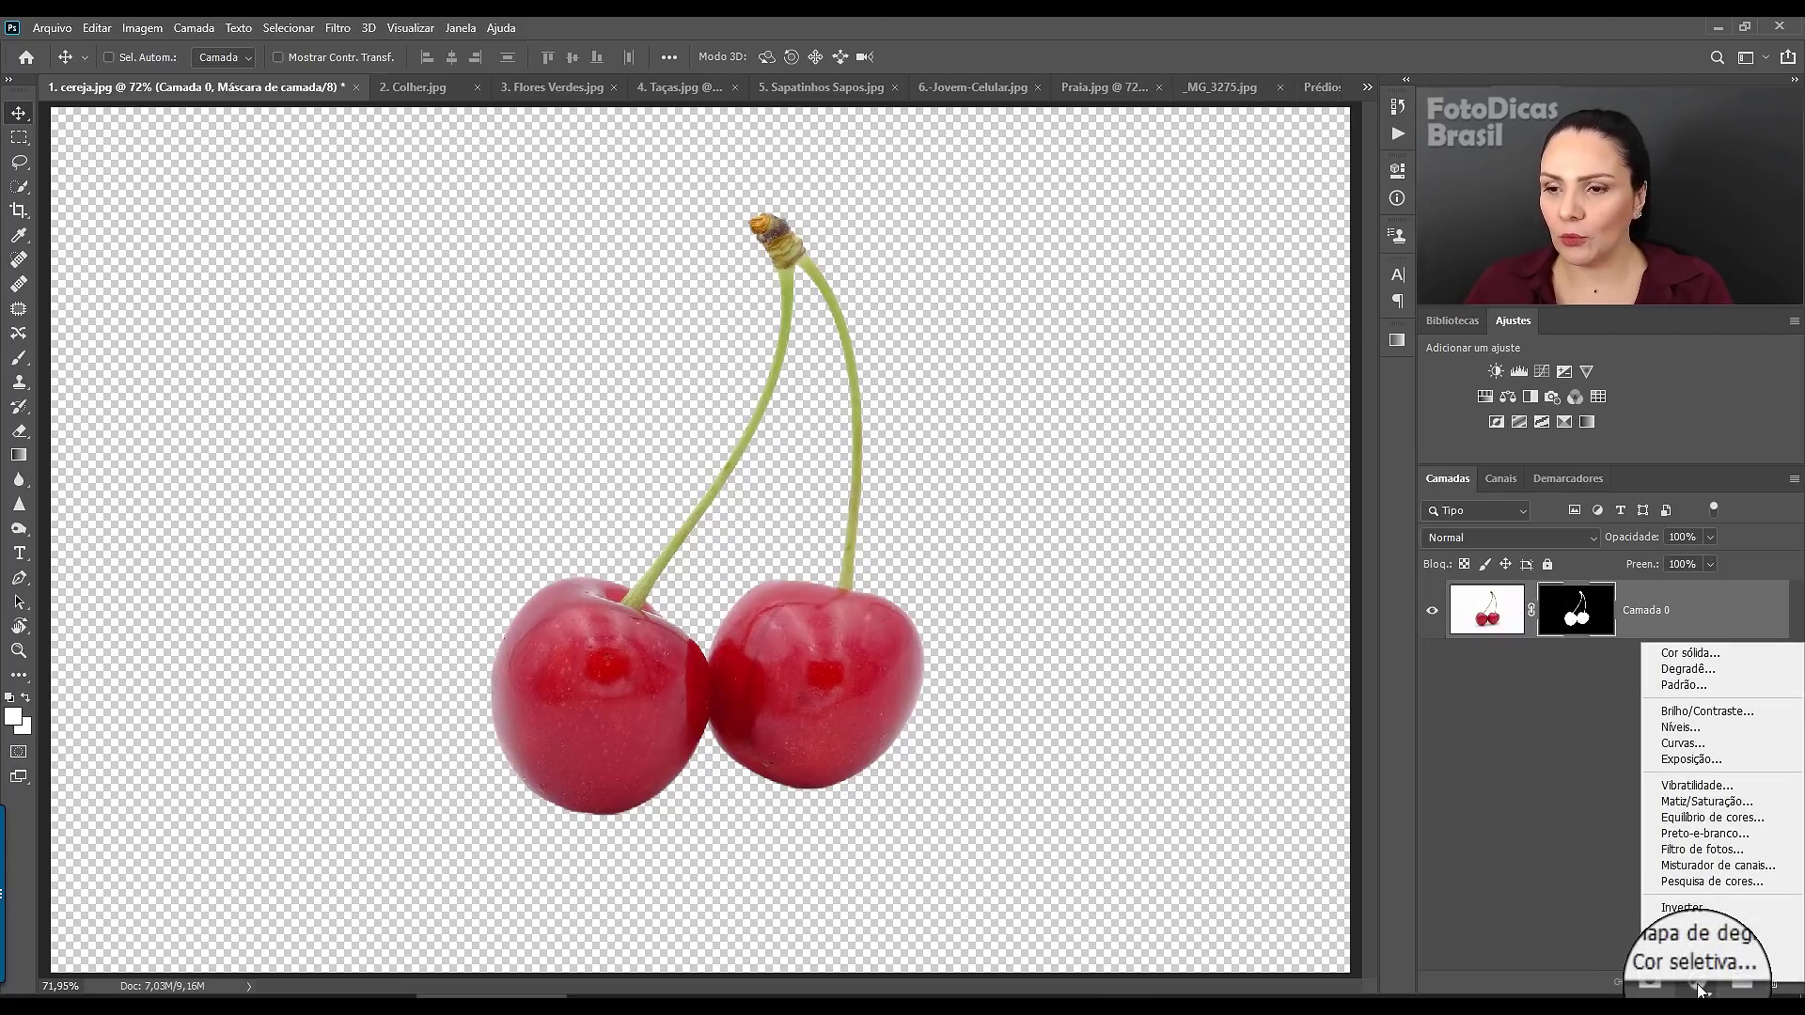
left_click(1712, 677)
left_click(1167, 241)
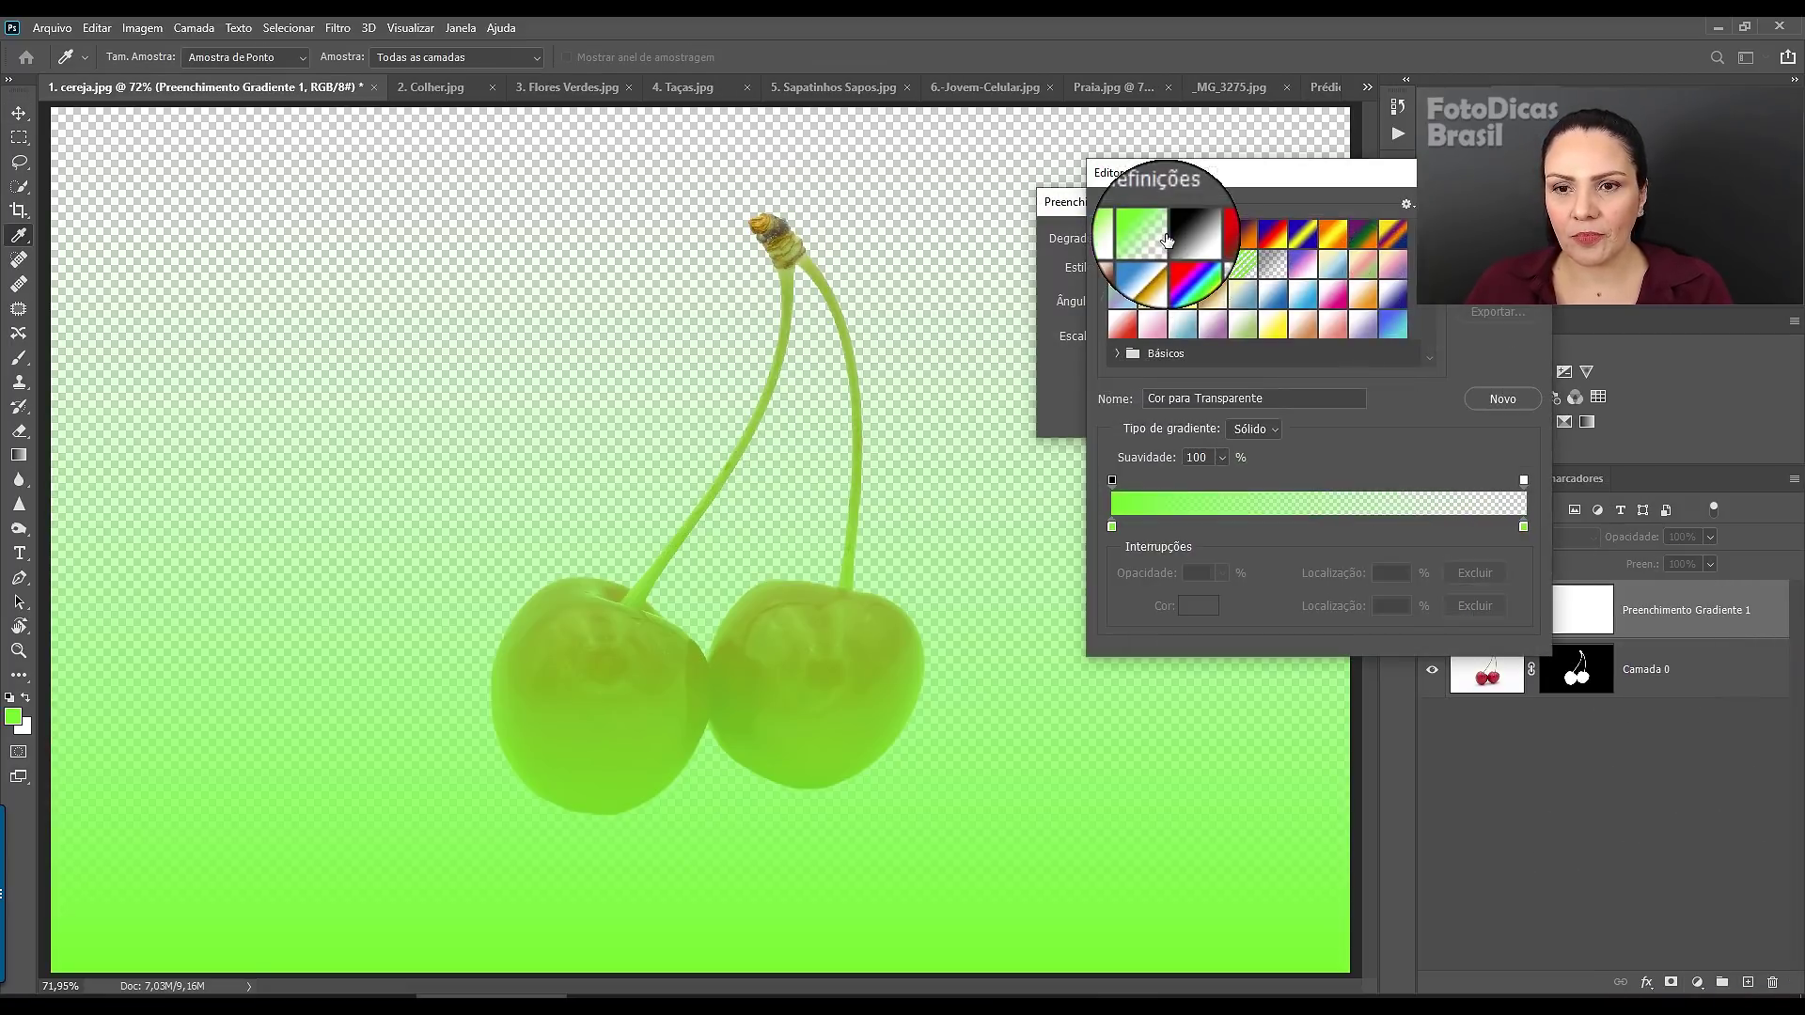
scroll(1326, 282, "down", 5)
scroll(1326, 282, "down", 3)
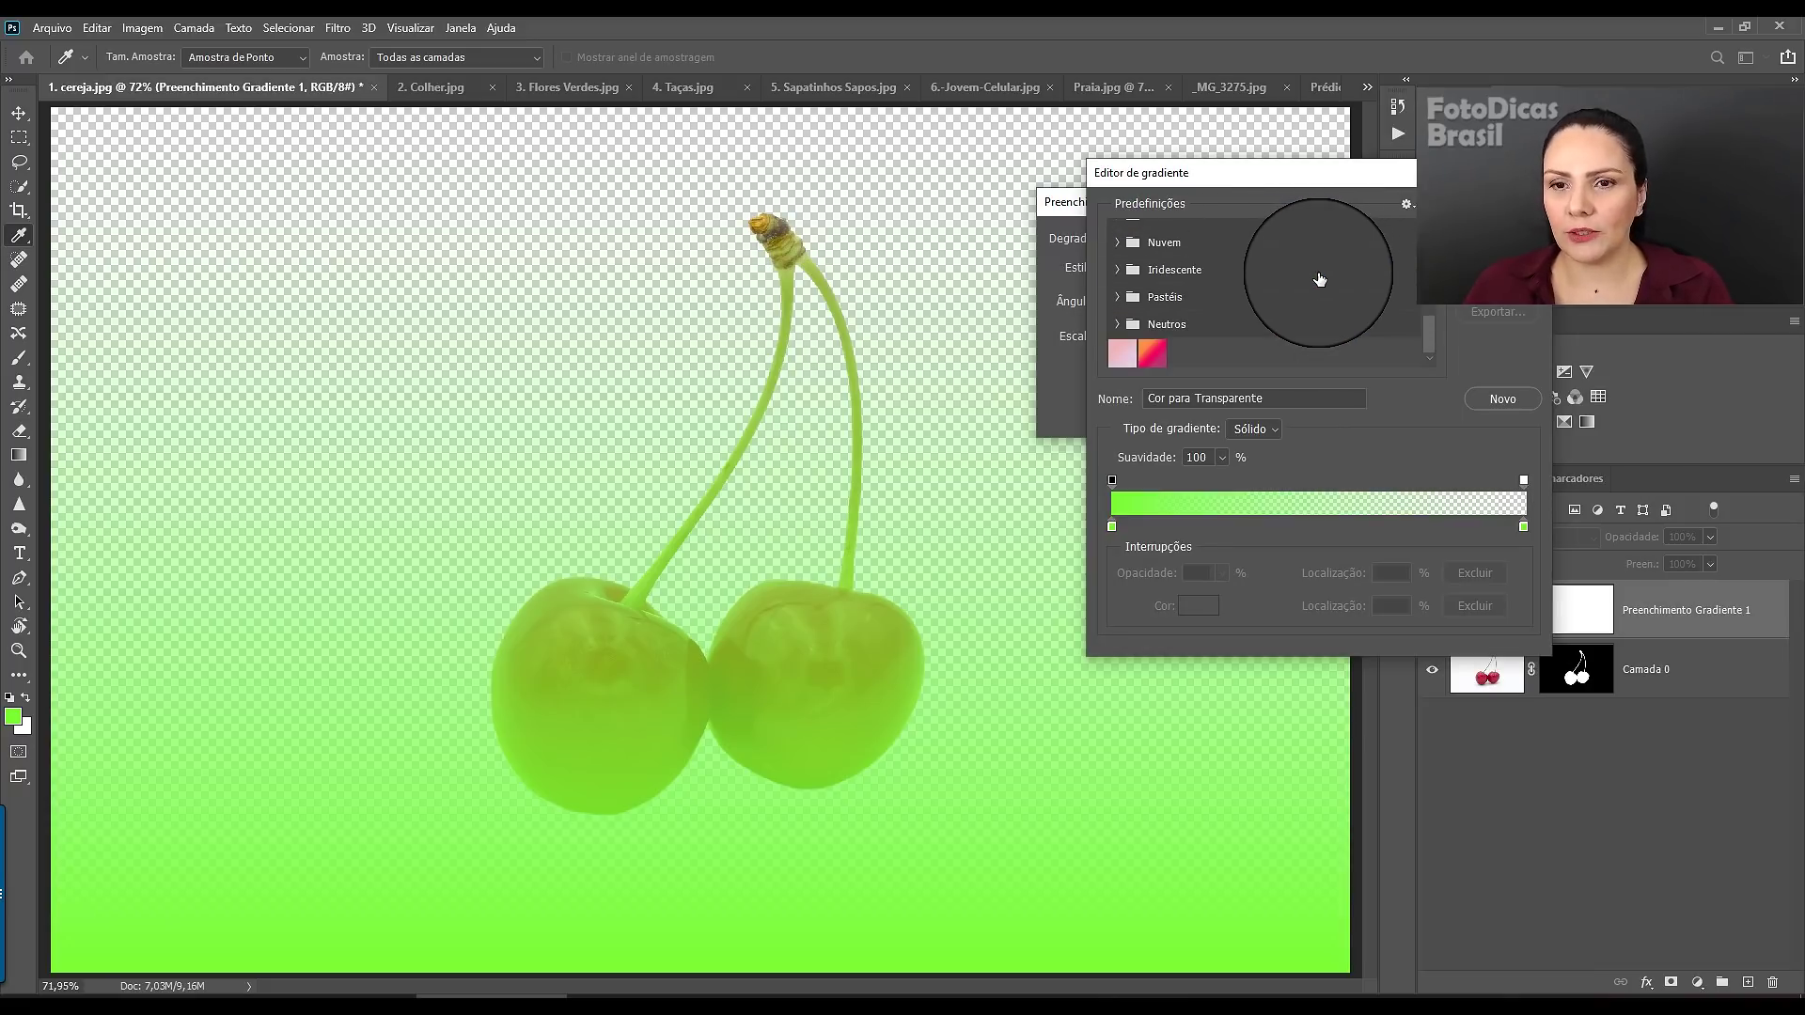
left_click(1121, 353)
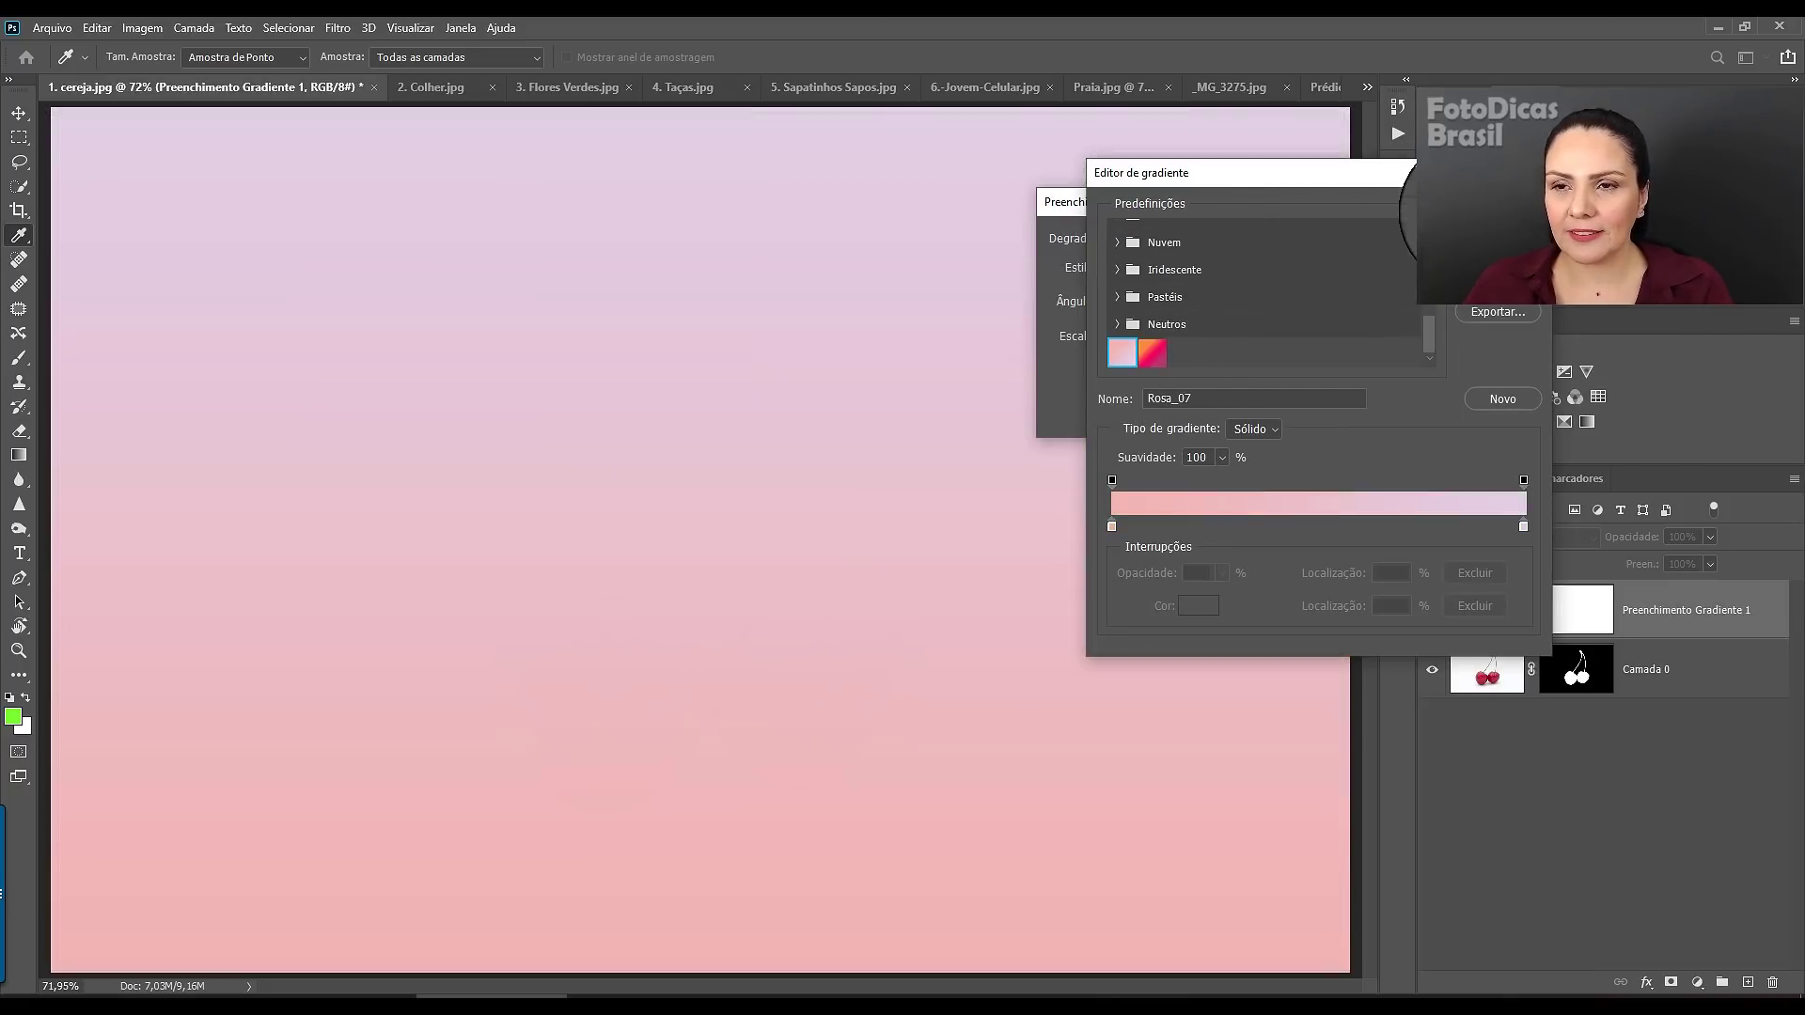
left_click(1499, 201)
left_click(1350, 237)
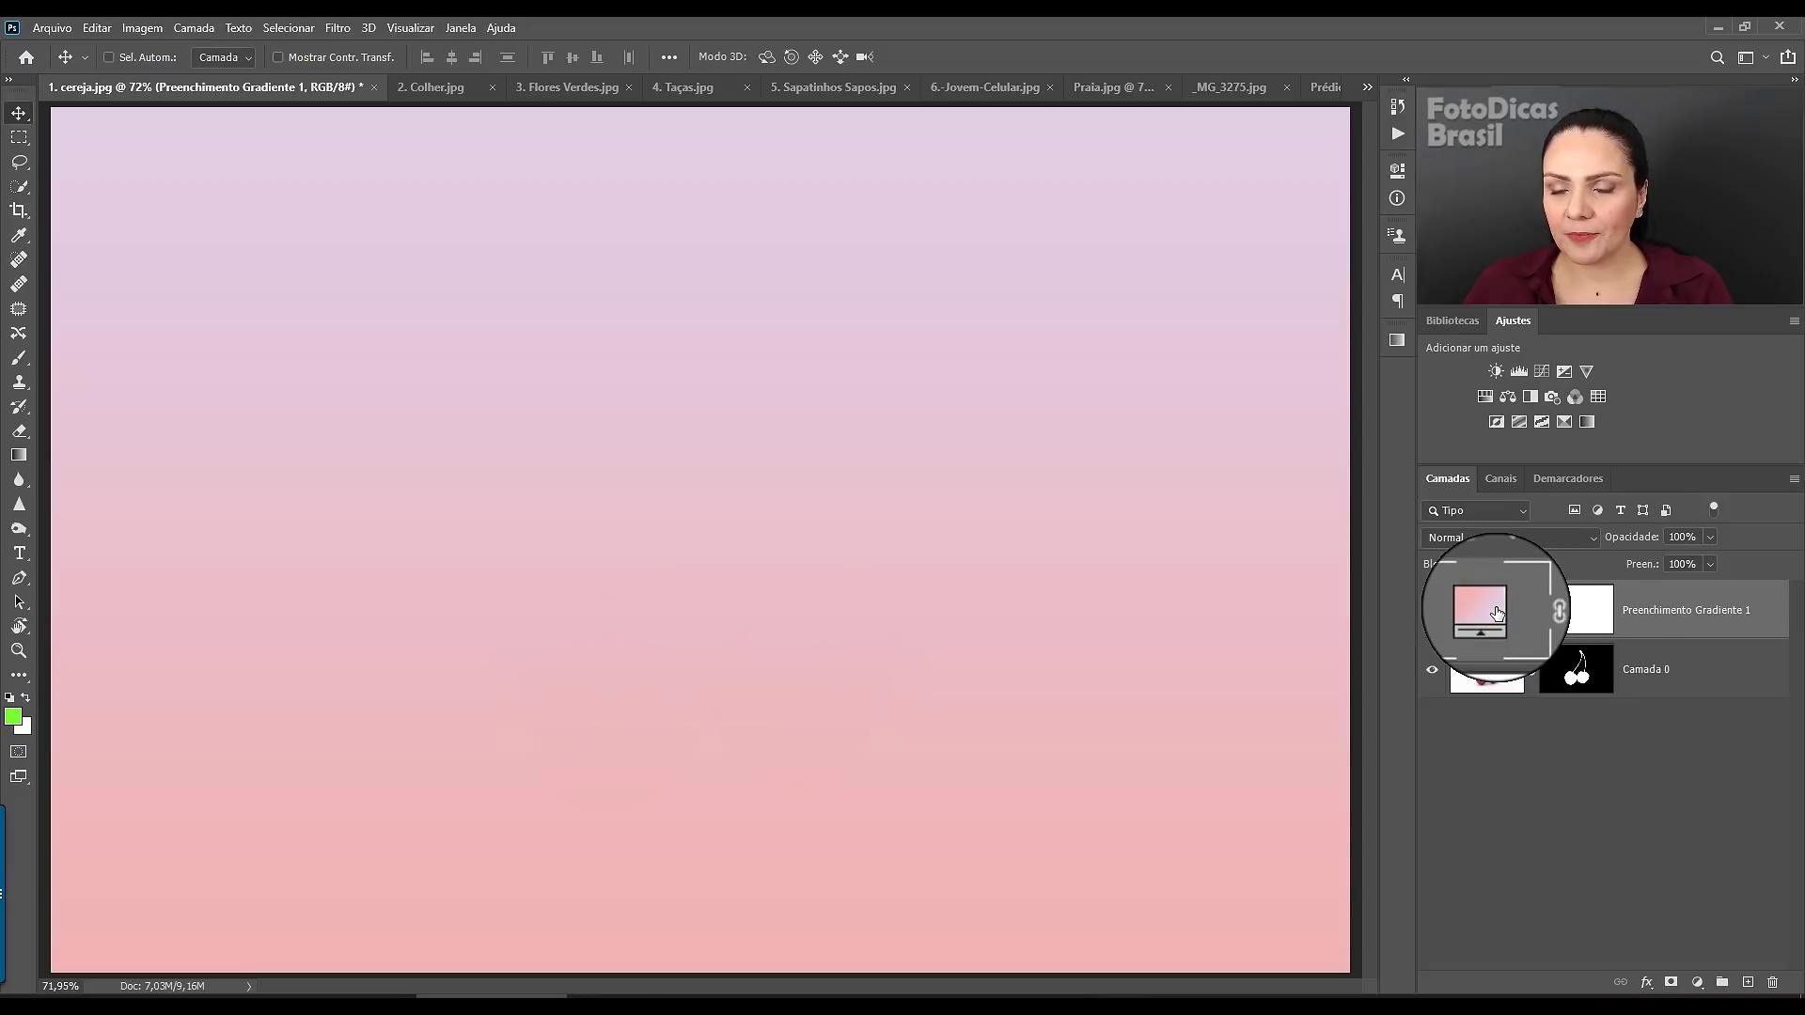
left_click_drag(1479, 606, 1479, 766)
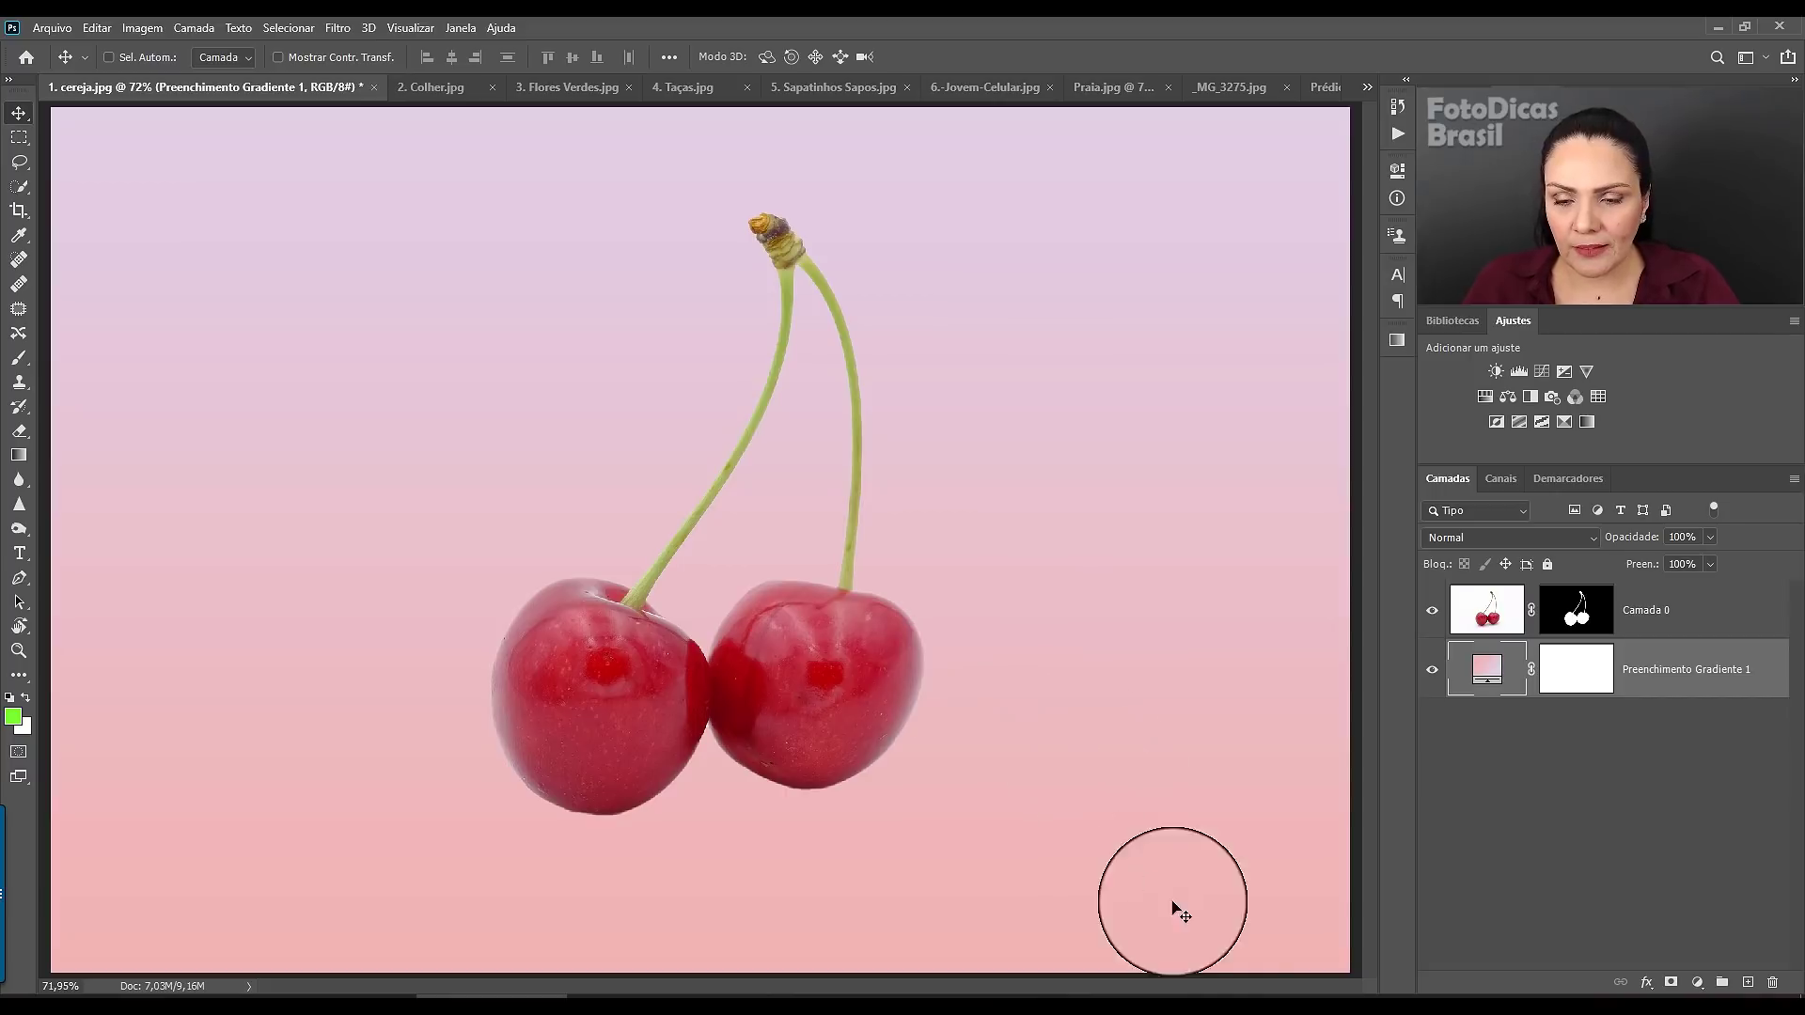
- Bring up the Creative Cloud Desktop window from the taskbar
left_click(1280, 1004)
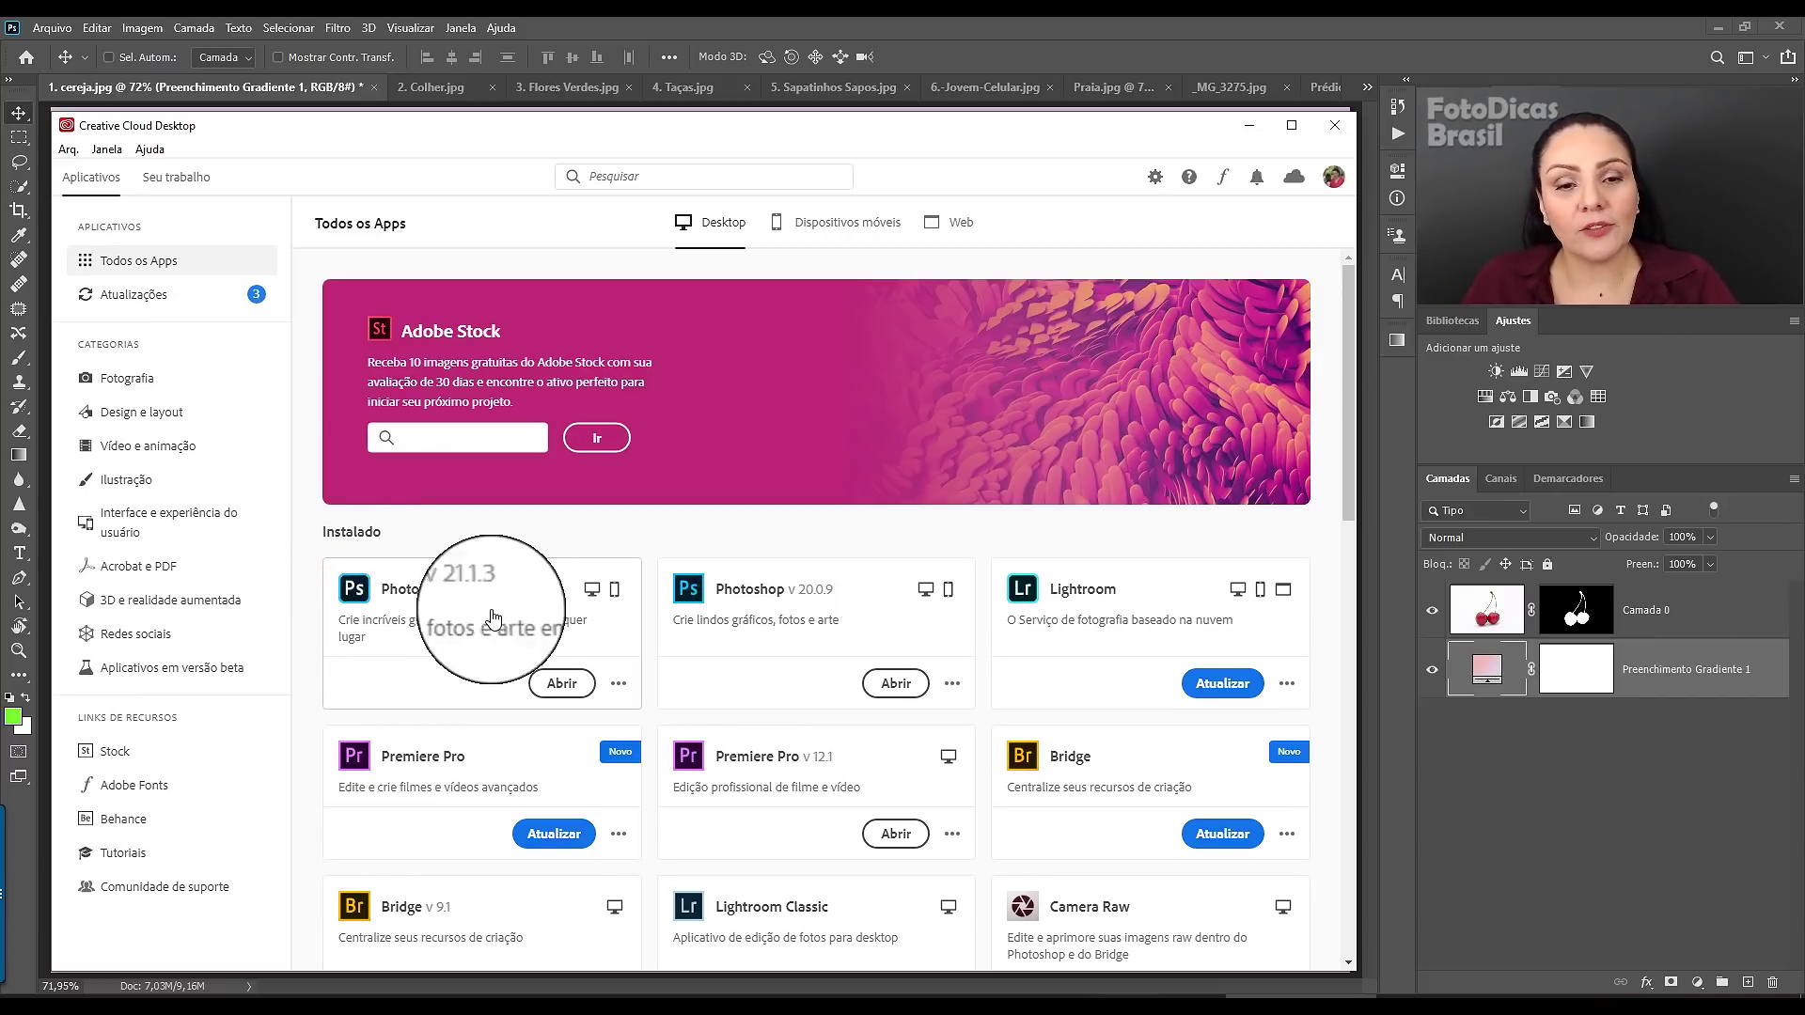
- View the Photoshop 21.1.3 details page in Creative Cloud, then close the window
left_click(620, 687)
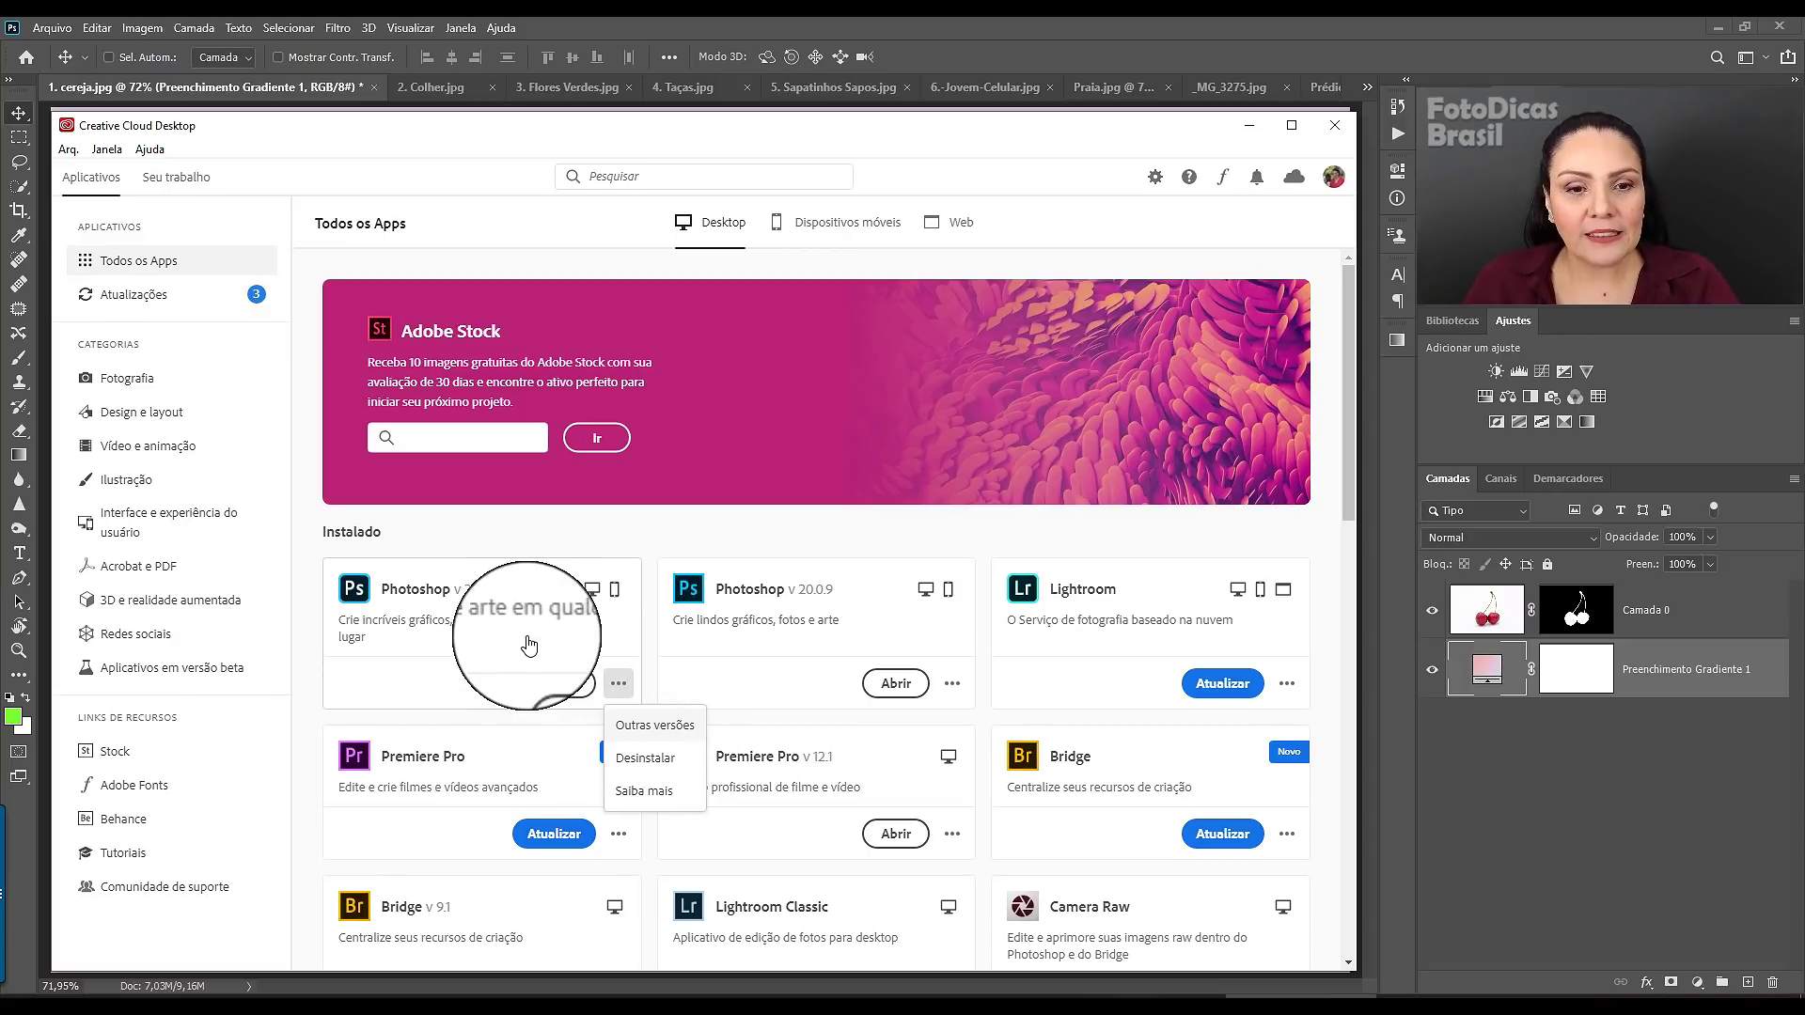
left_click(507, 585)
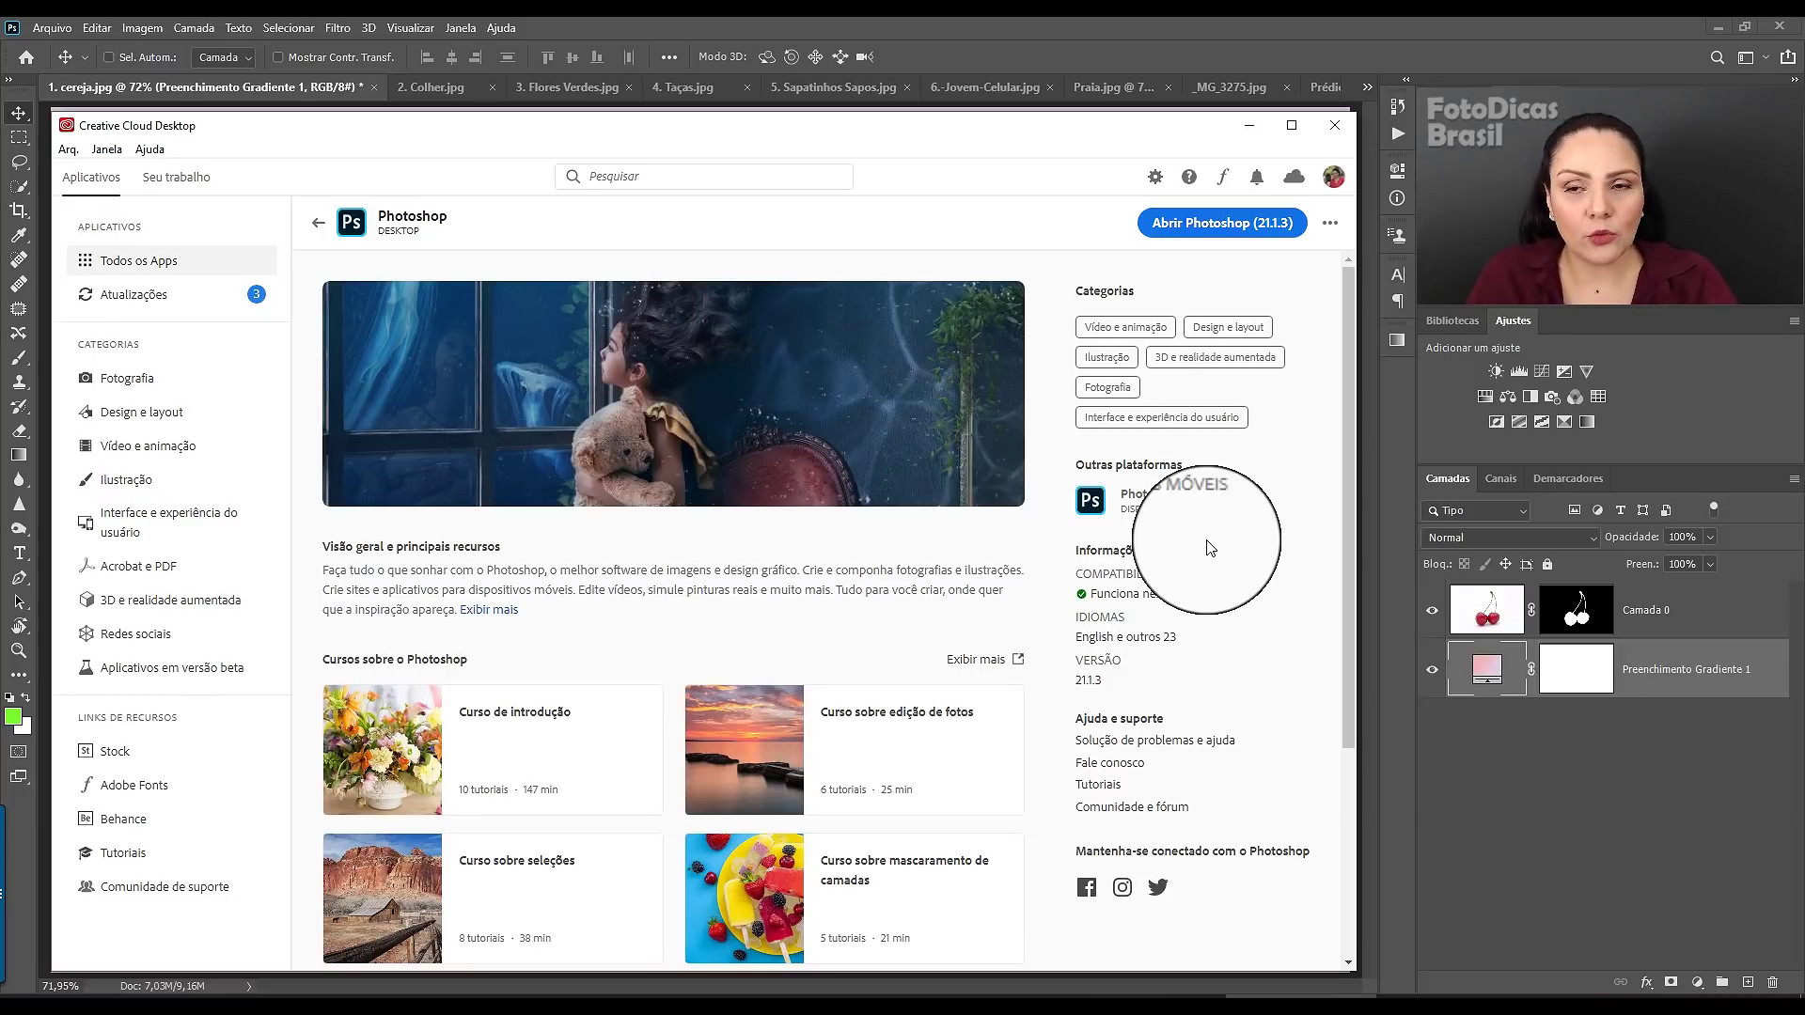
left_click(1331, 130)
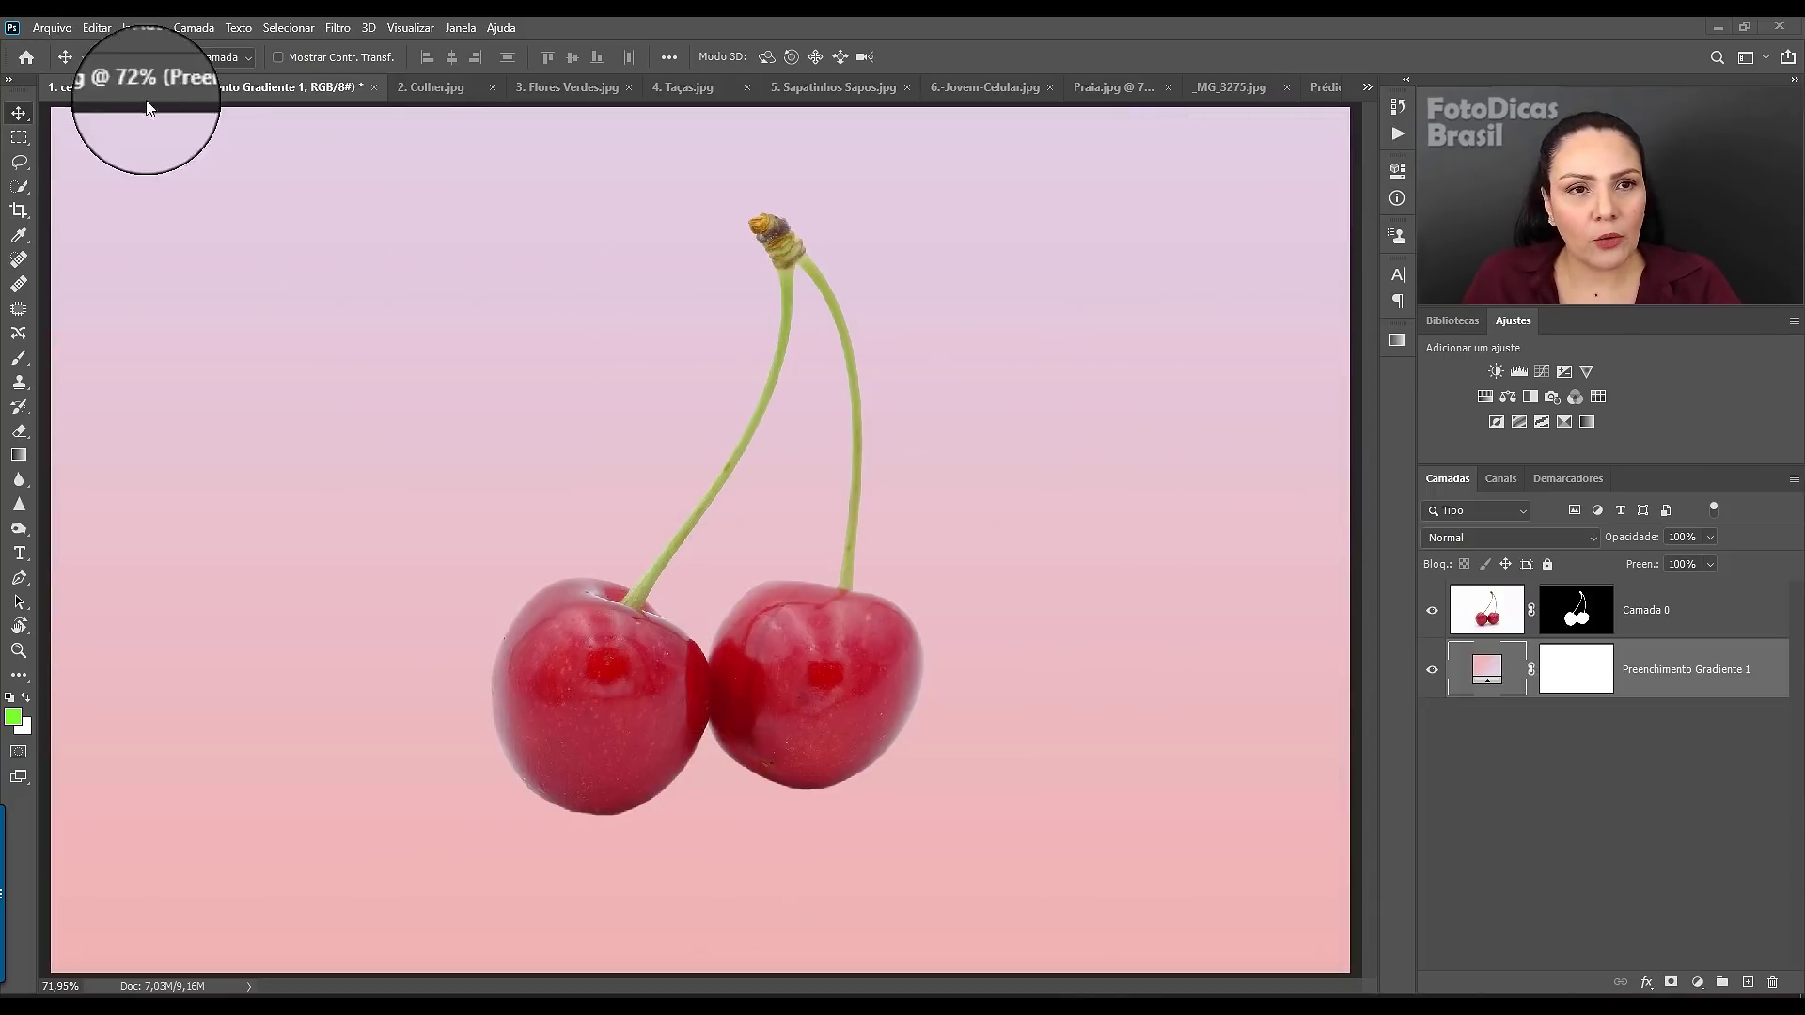
- Switch to the Colher.jpg photo and unlock its background into Camada 0
left_click(427, 88)
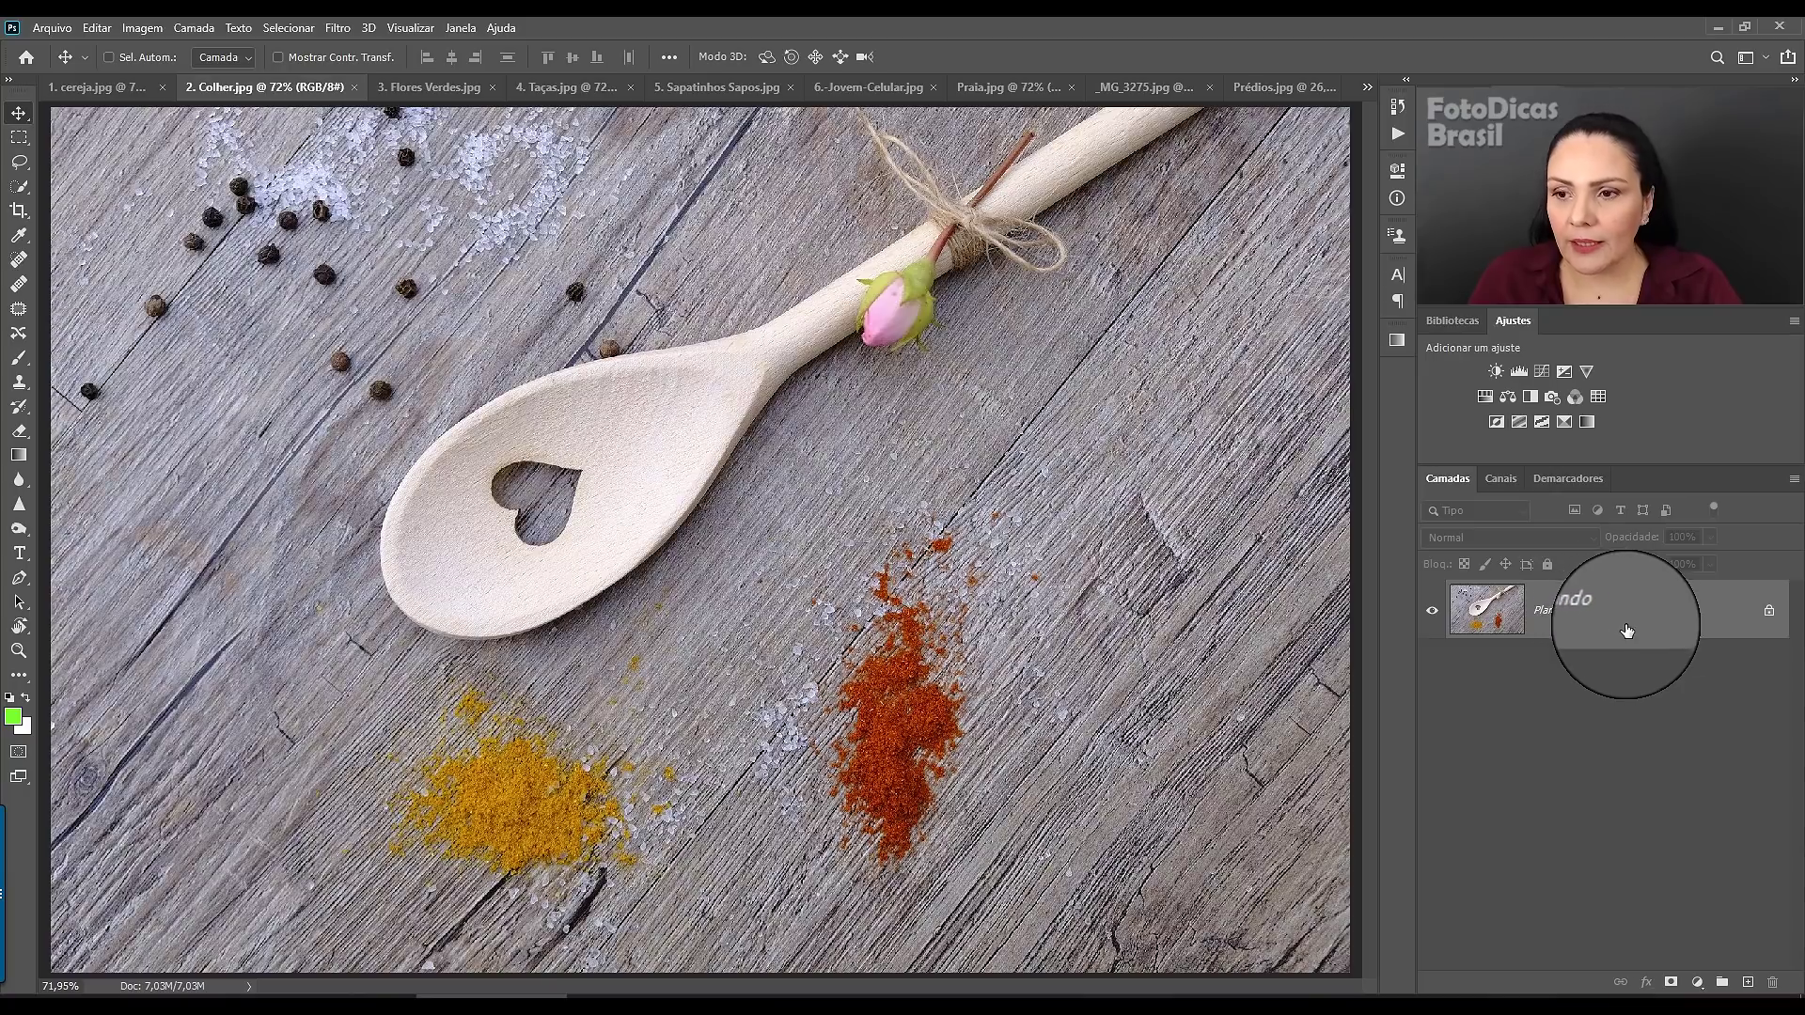
left_click(1768, 613)
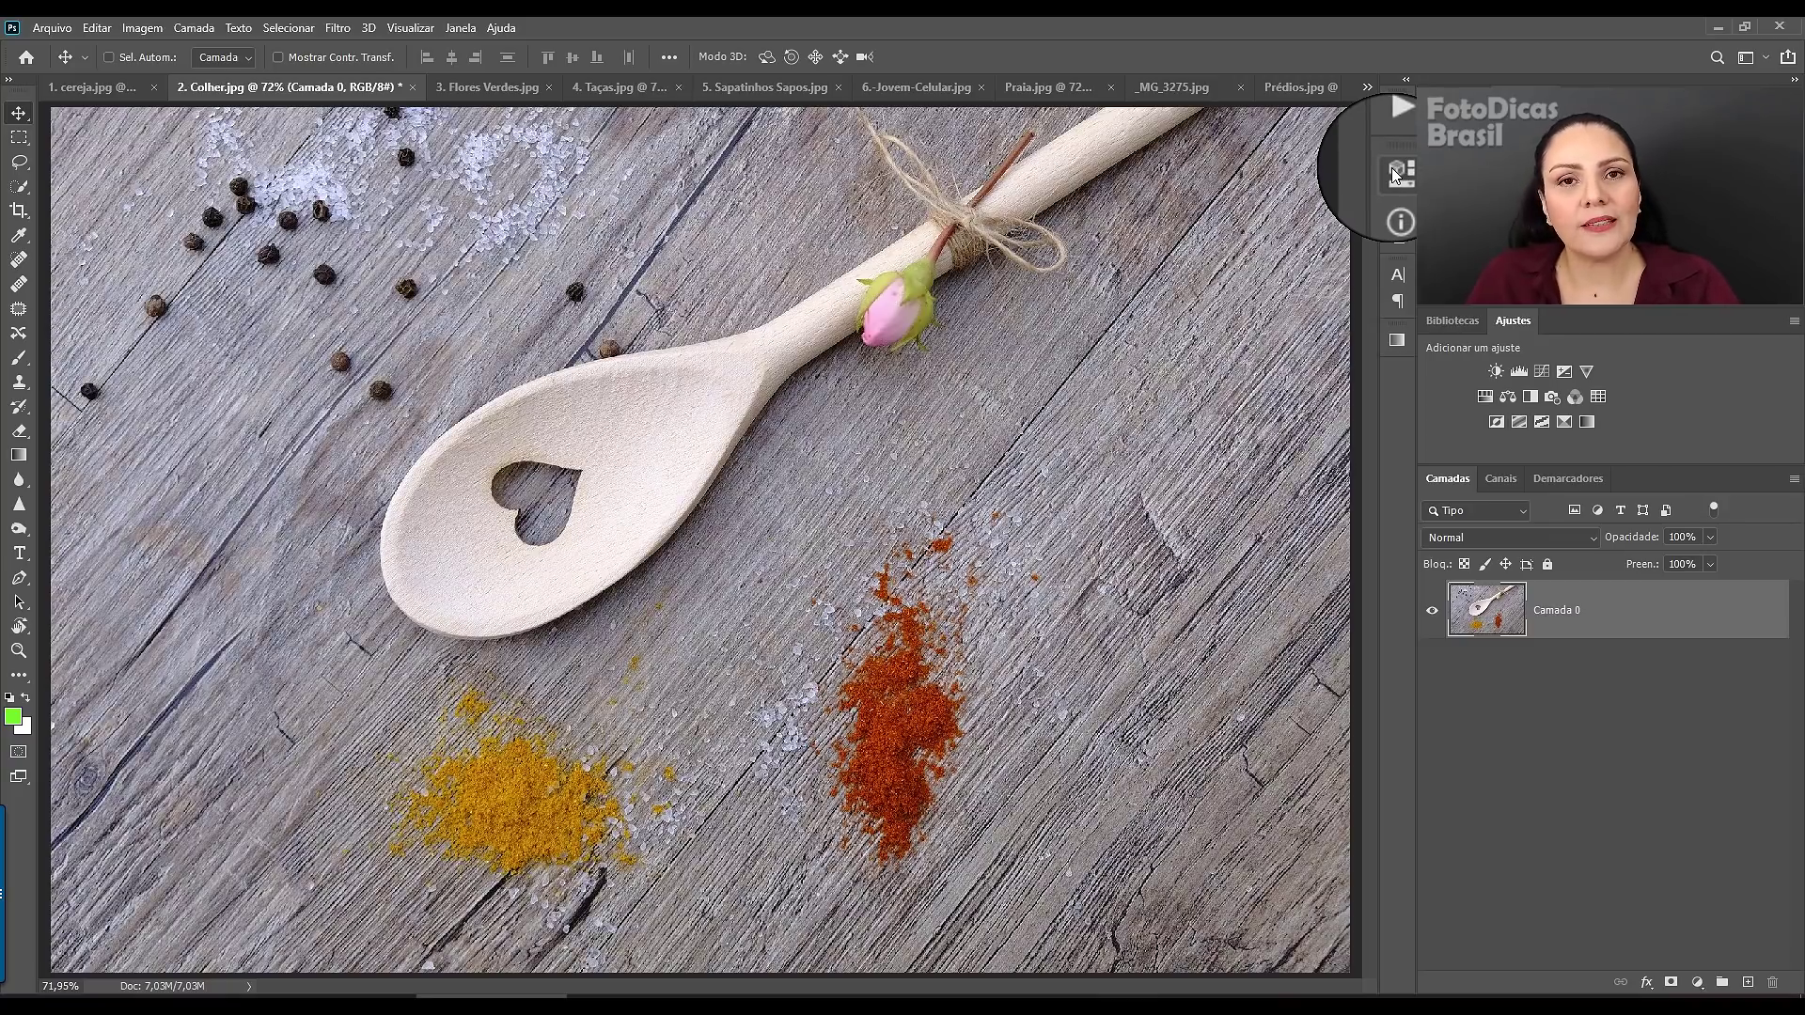
- Switch to the Fotografia workspace and show the Properties panel for Camada 0
left_click(1747, 64)
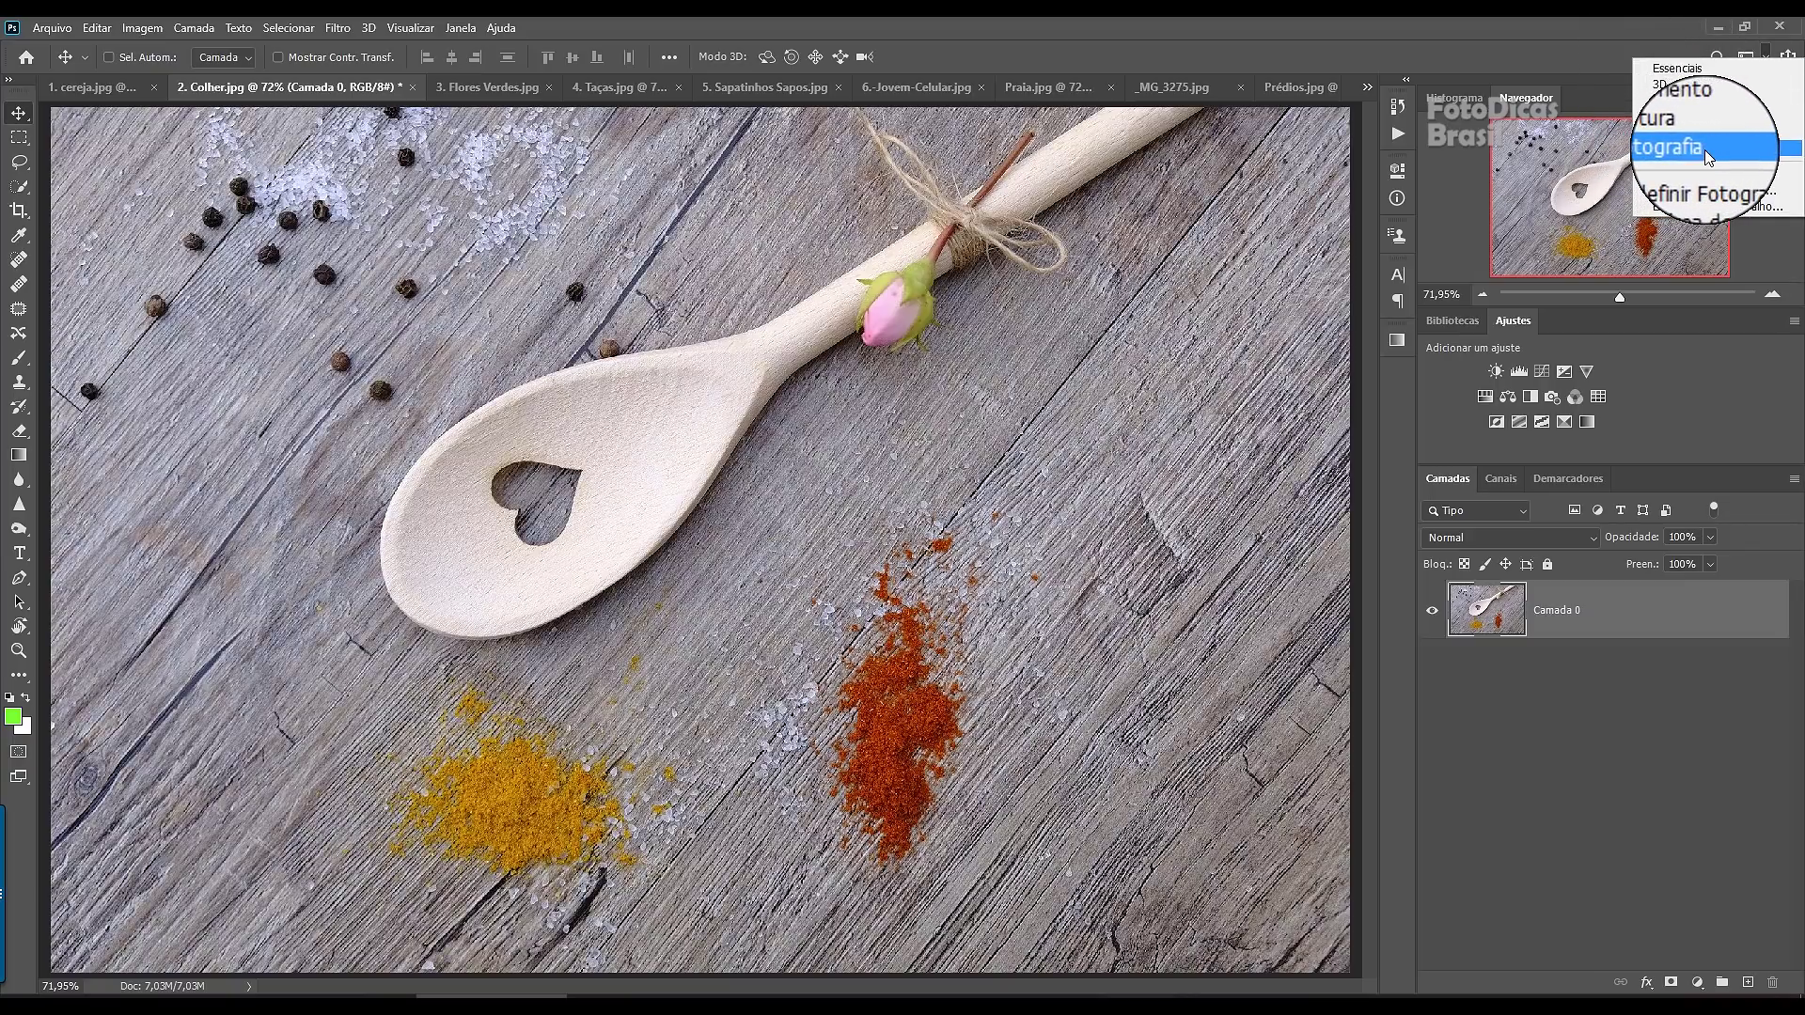
left_click(1599, 668)
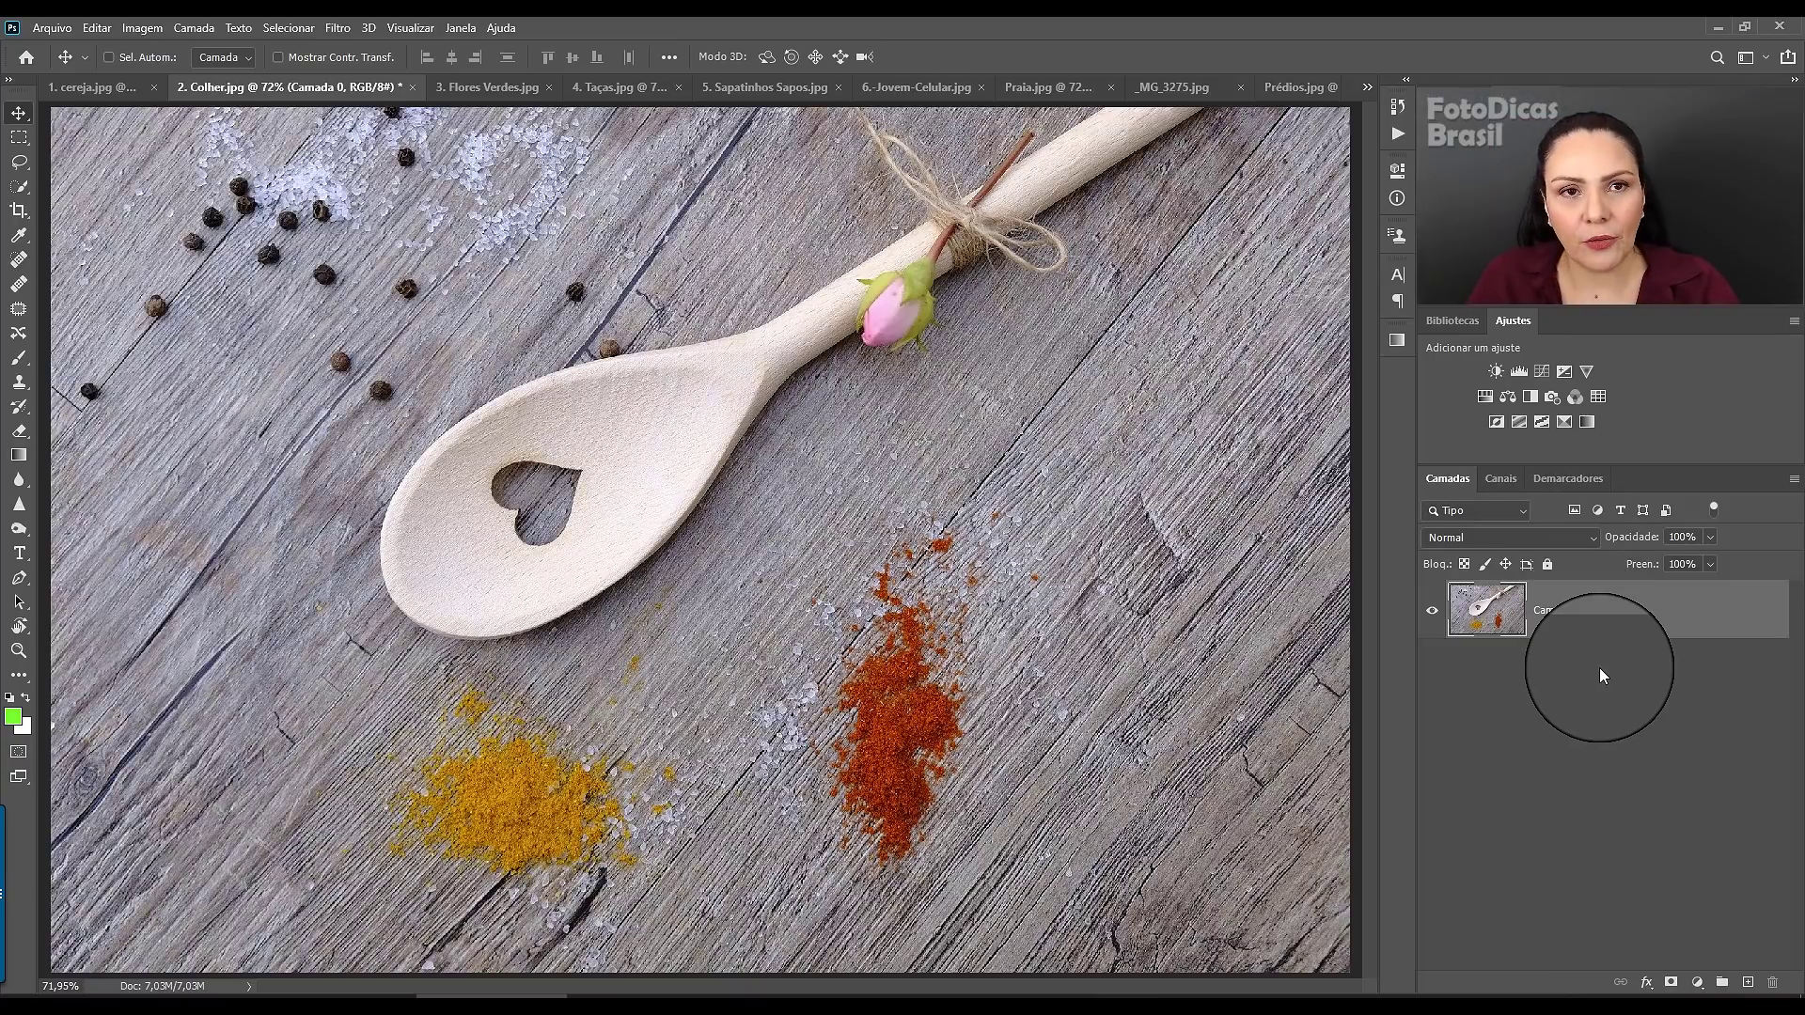
left_click(457, 29)
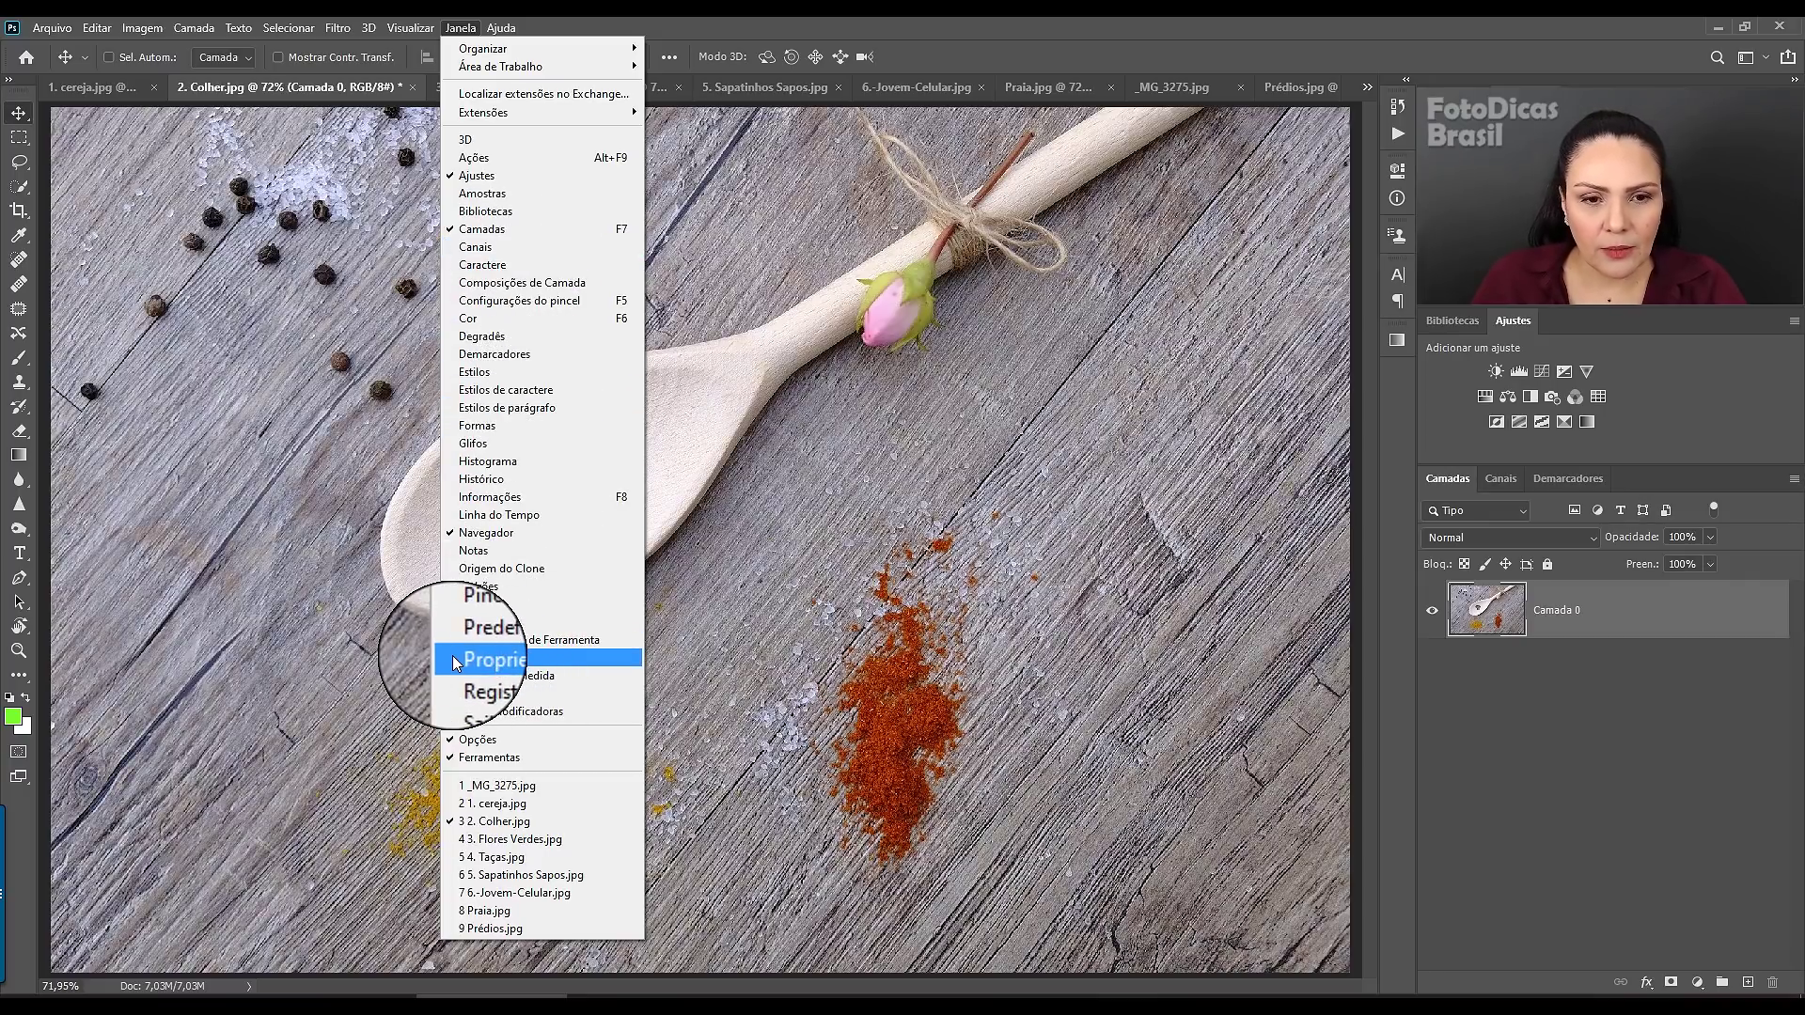
left_click(496, 661)
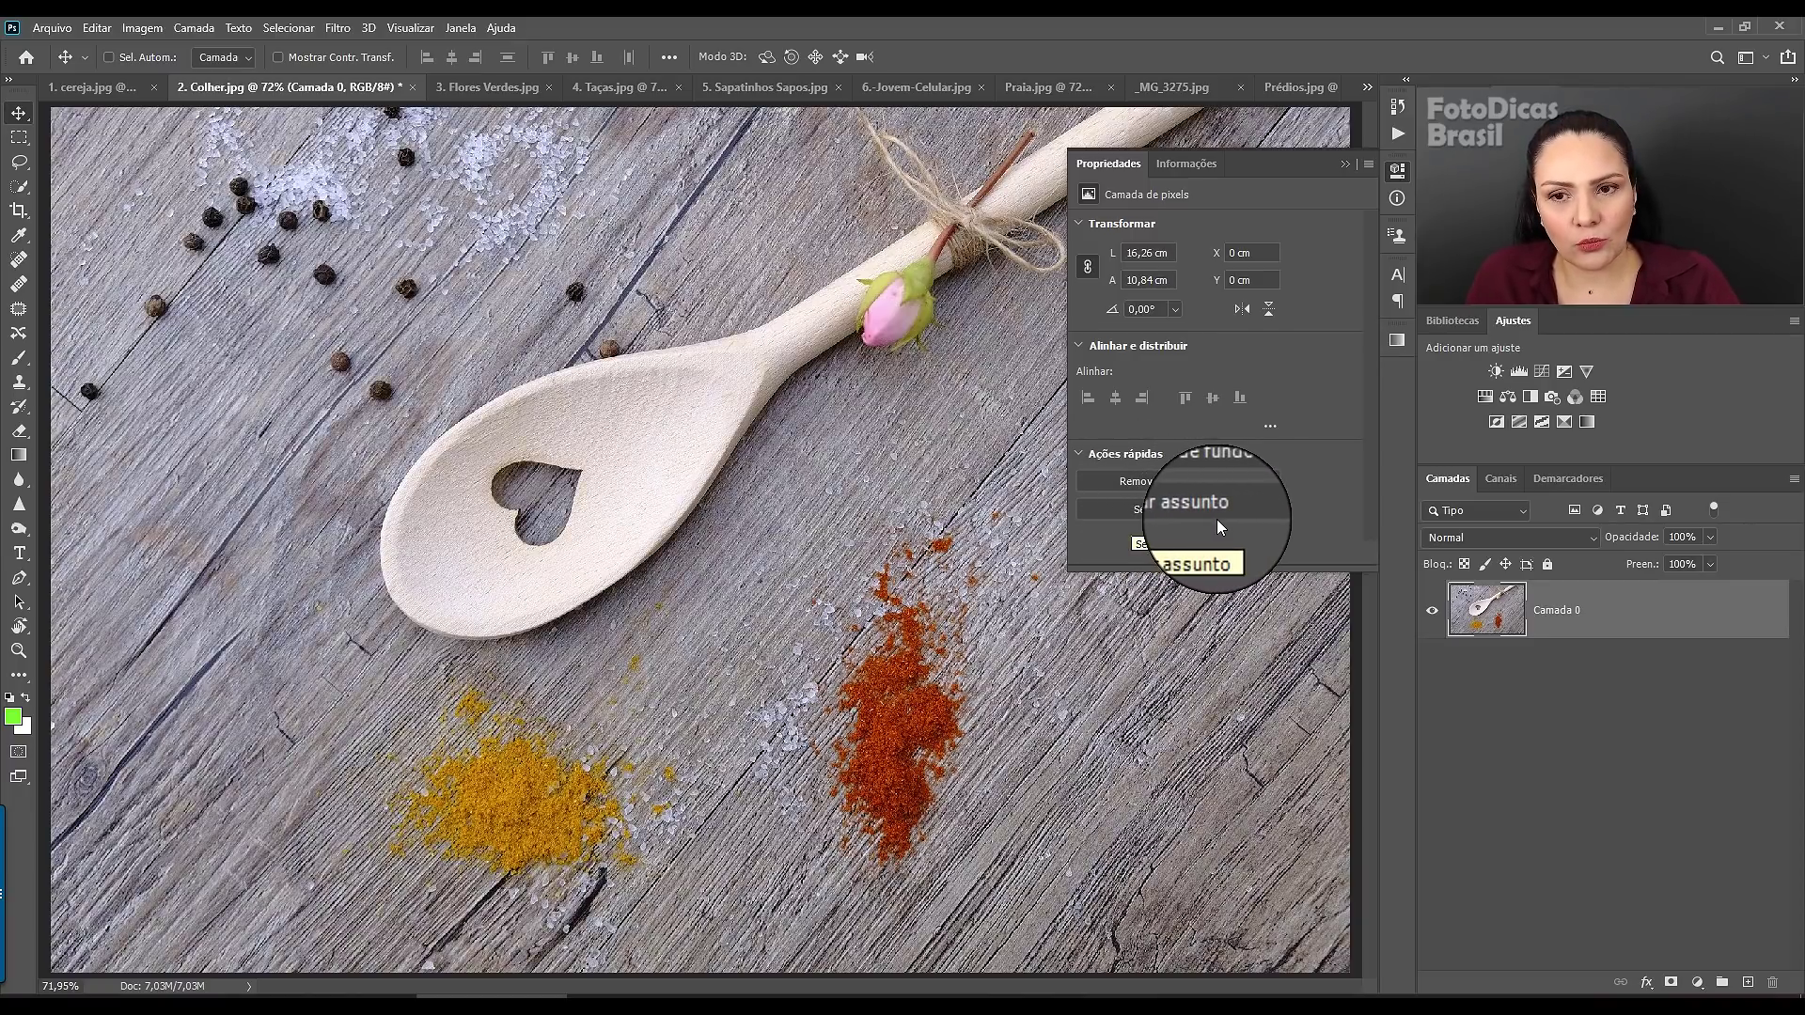
- Try Remove Background, select the spoon as subject, add a layer mask, then undo the mask
left_click(1177, 483)
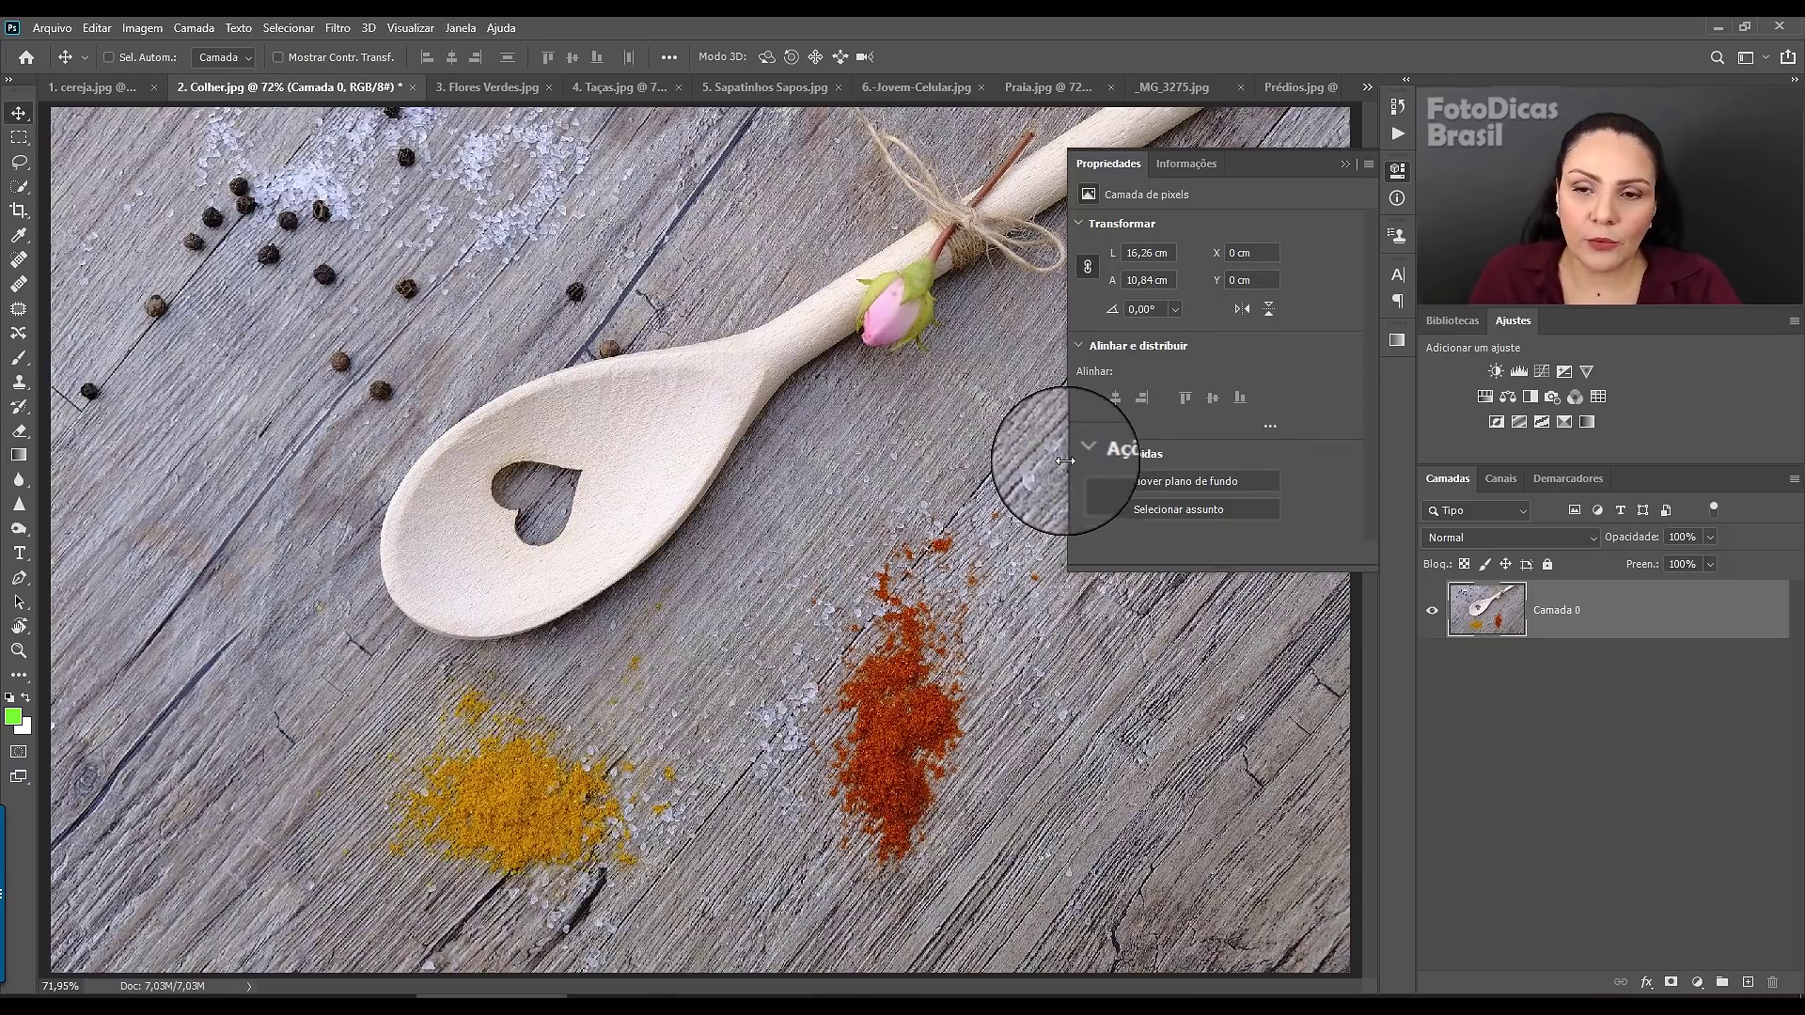
left_click(1186, 509)
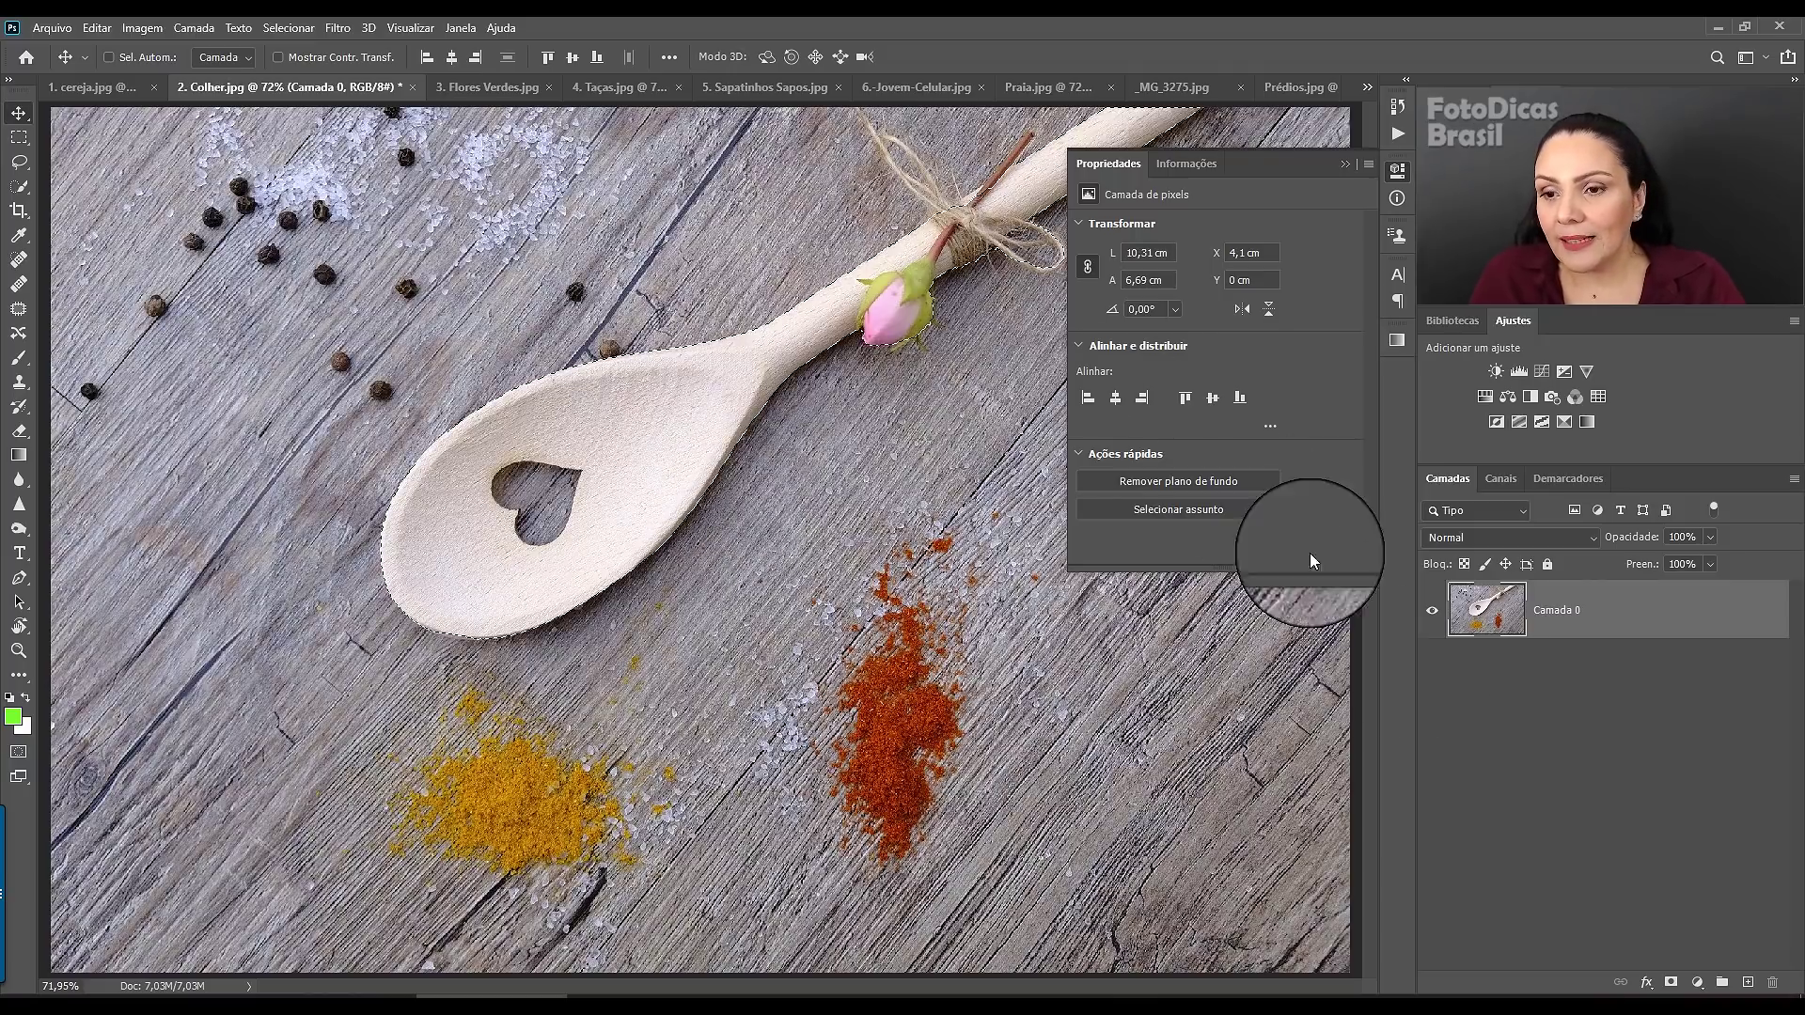
left_click(1670, 984)
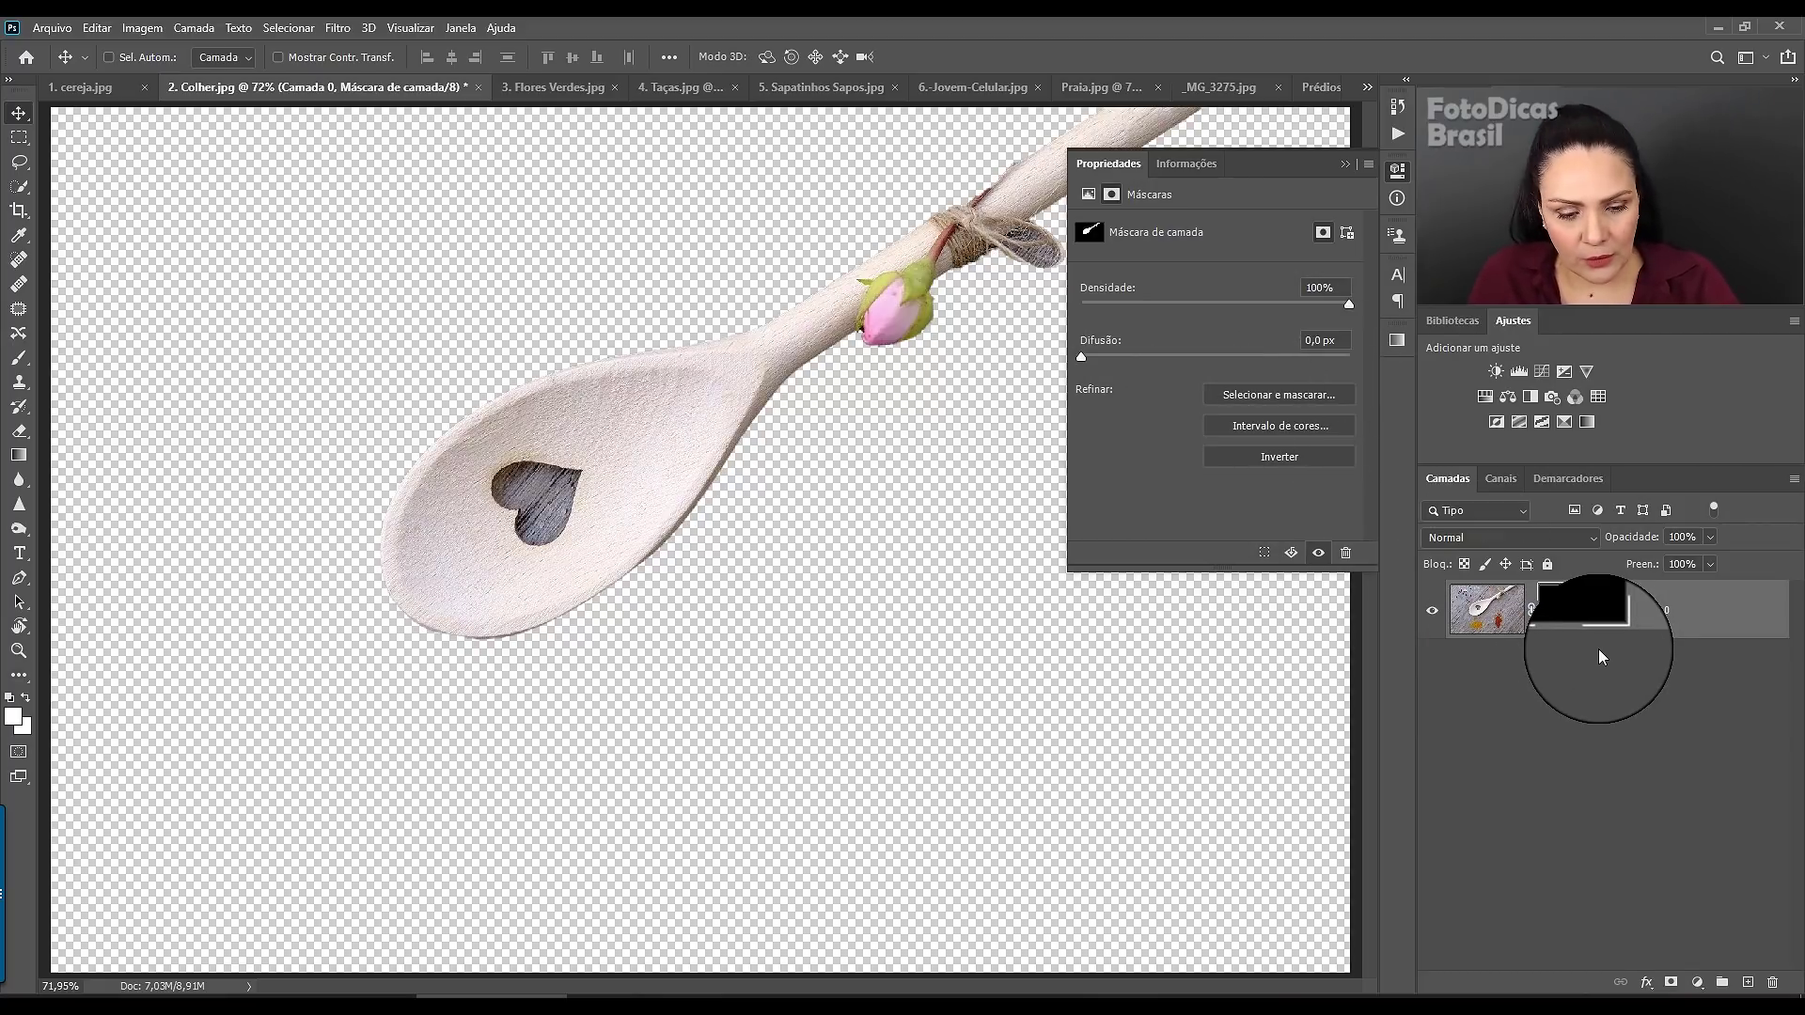
key("ctrl+z")
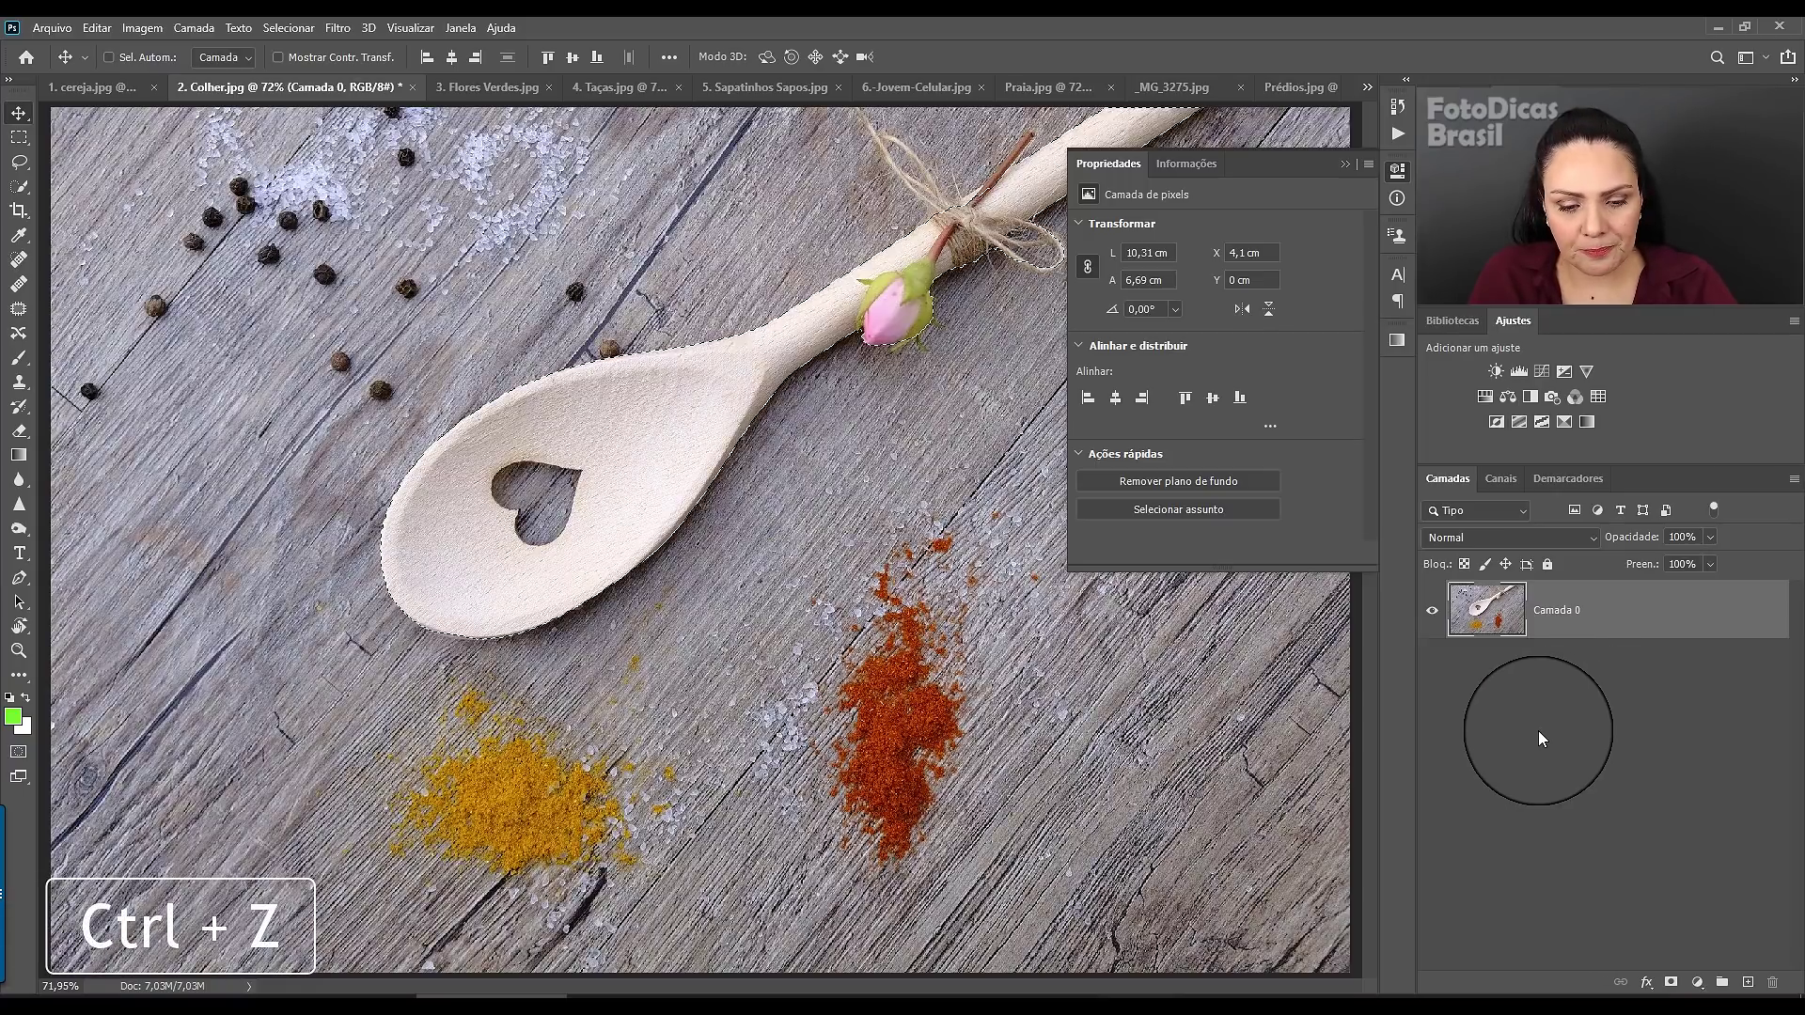
- Deselect the spoon selection with Ctrl+D
key("ctrl+d")
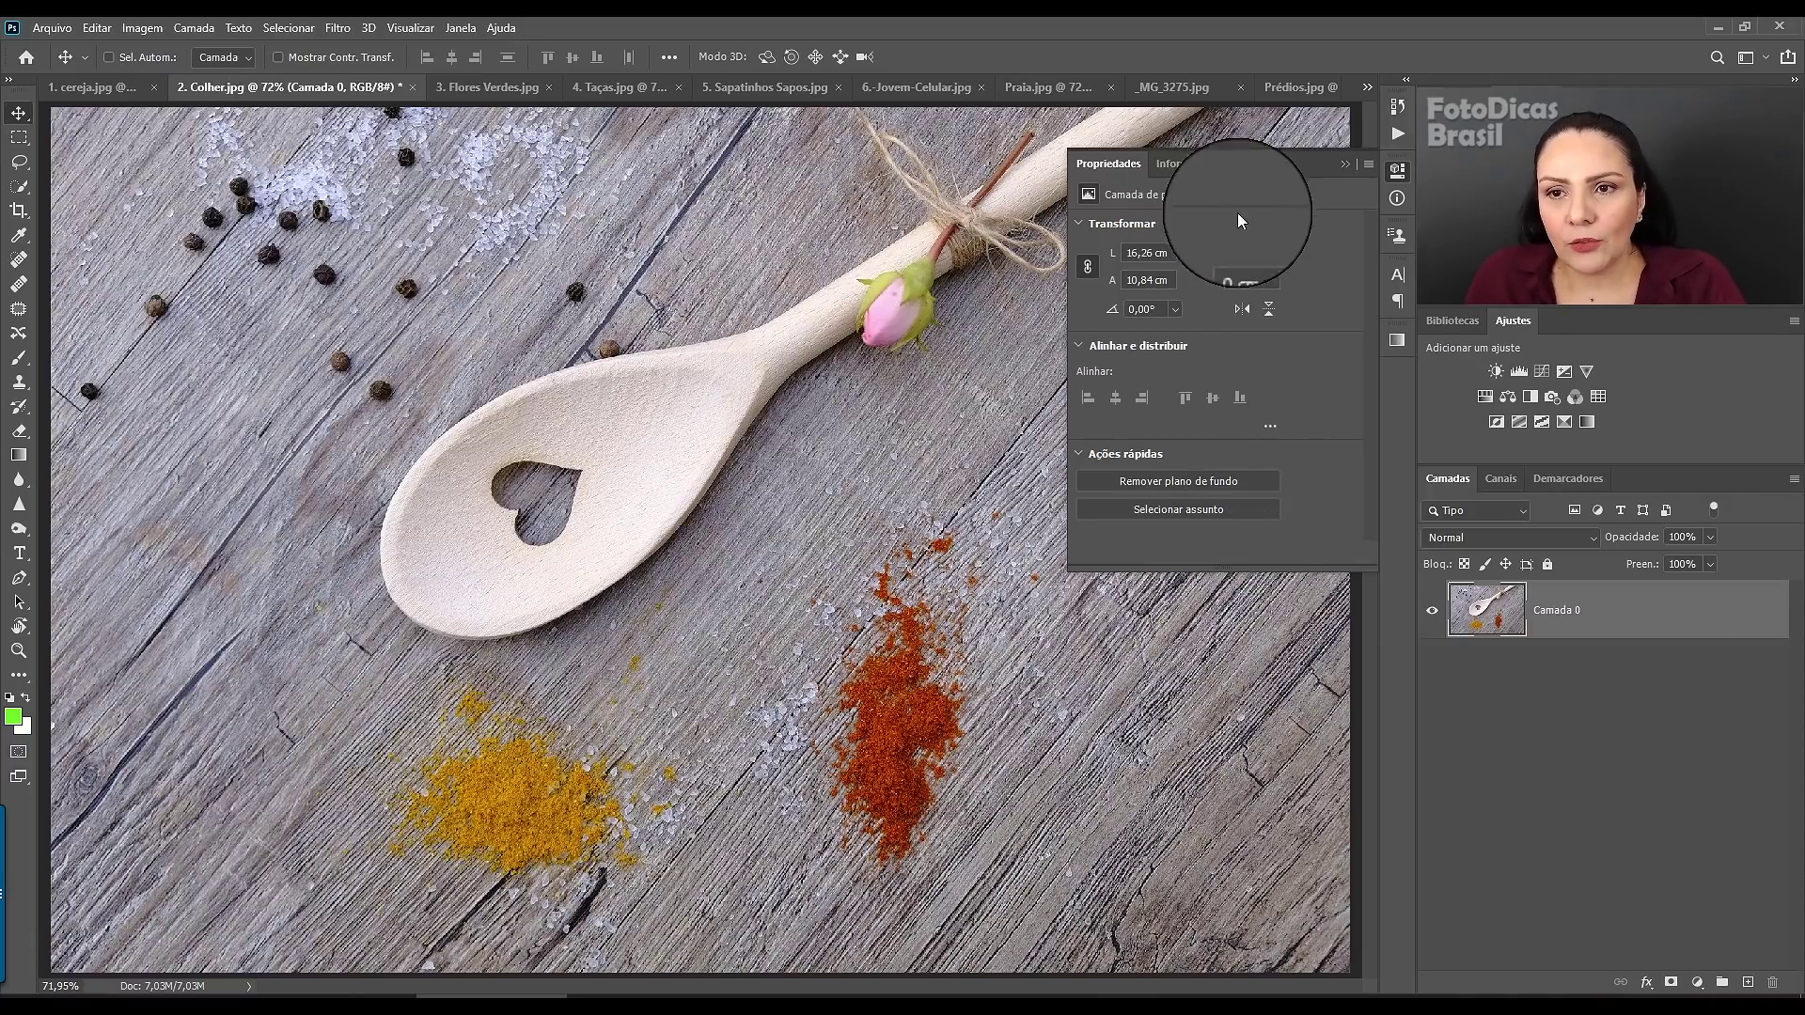
left_click(1164, 511)
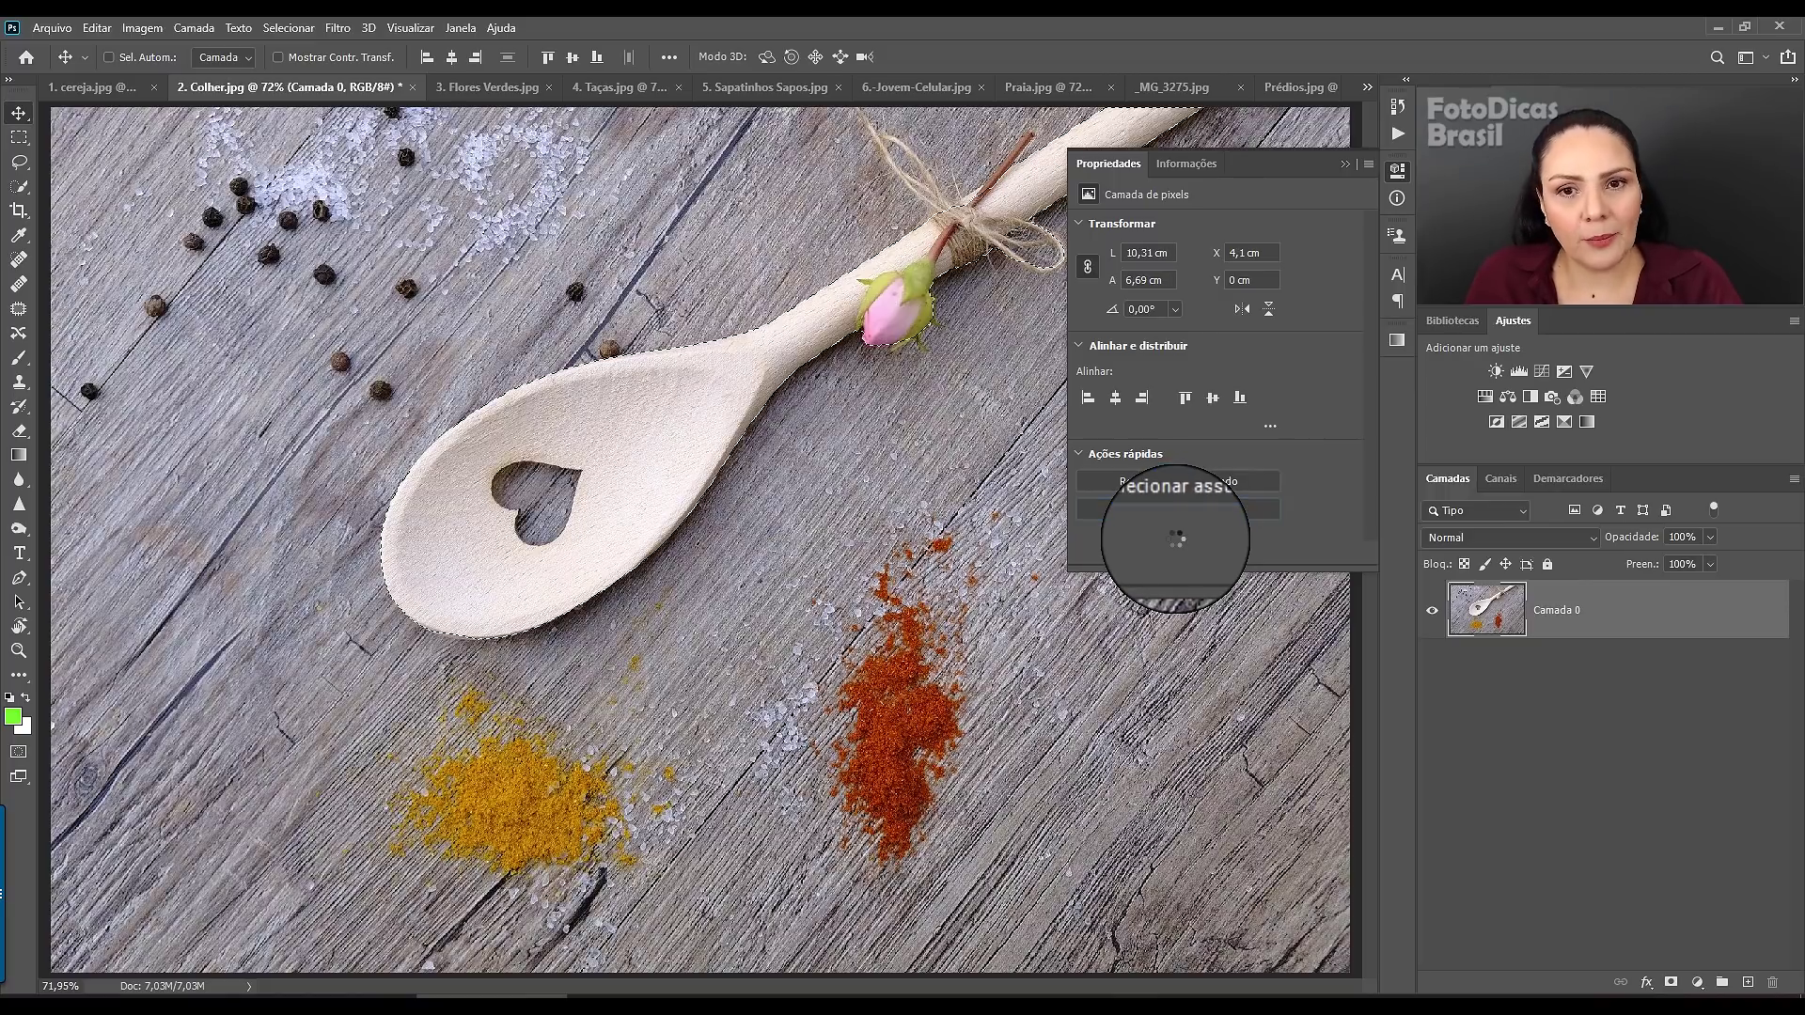
left_click(1346, 163)
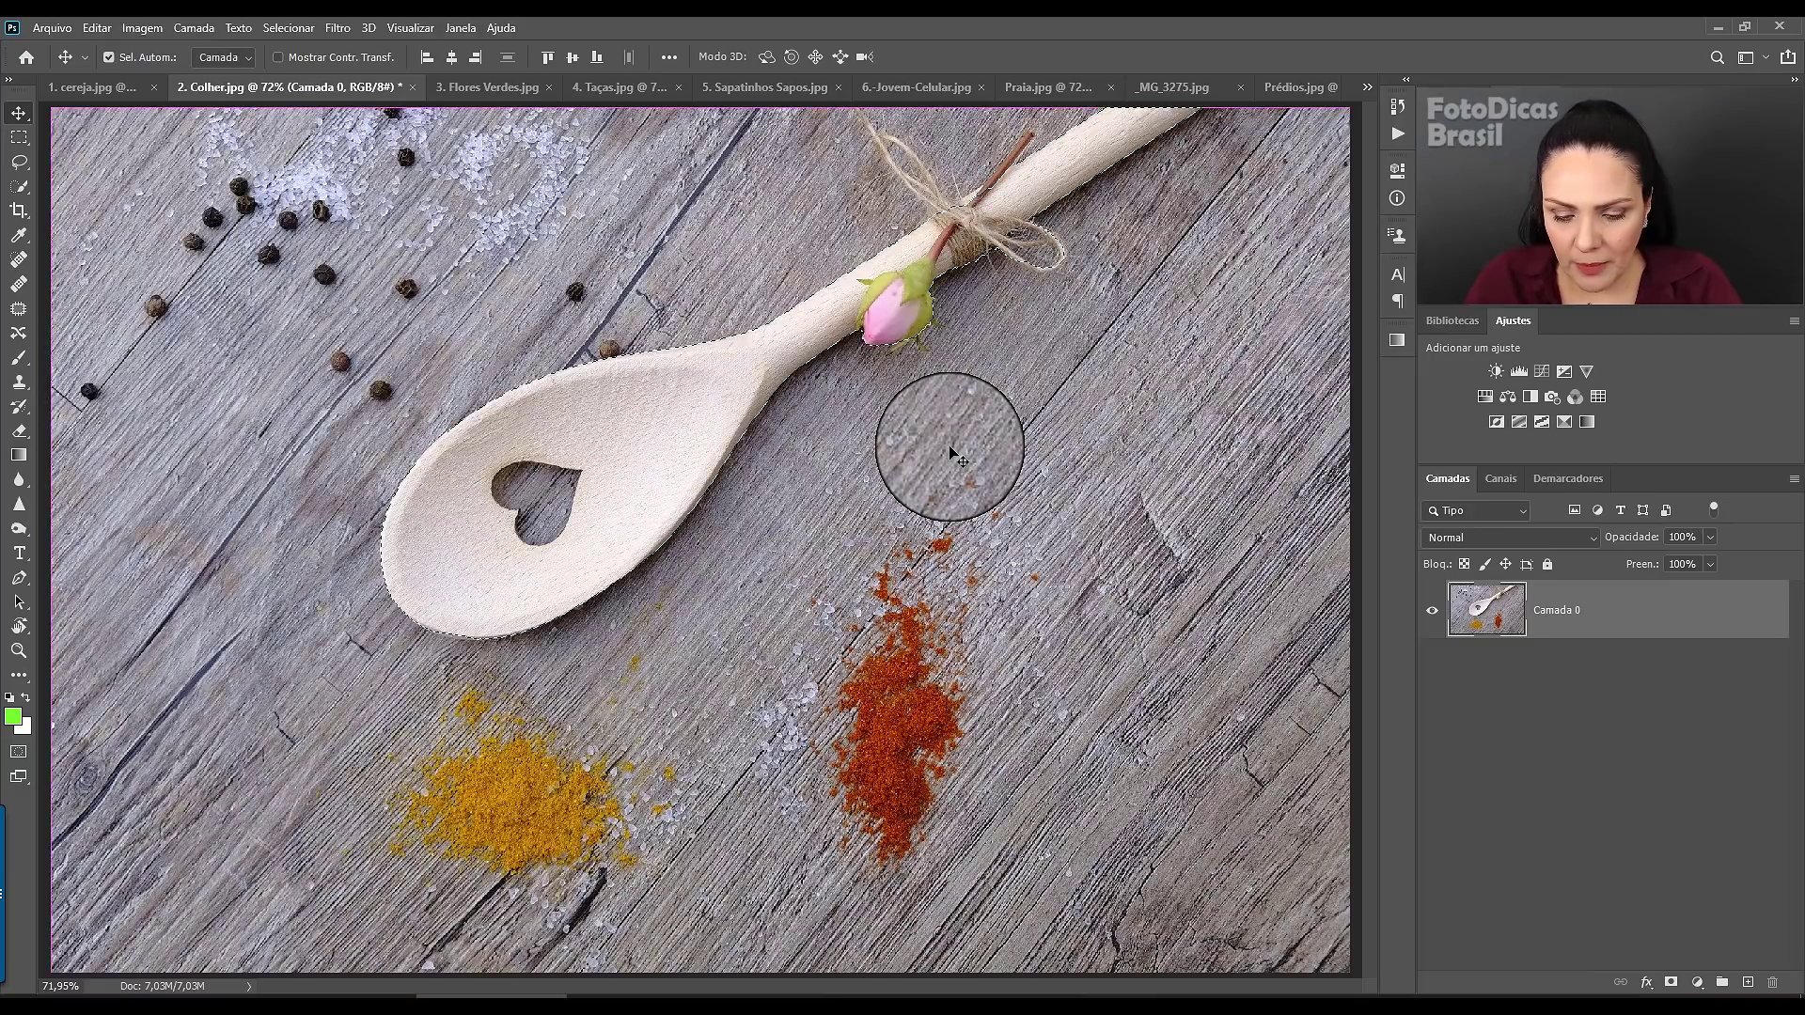
key("ctrl+plus")
key("ctrl+plus")
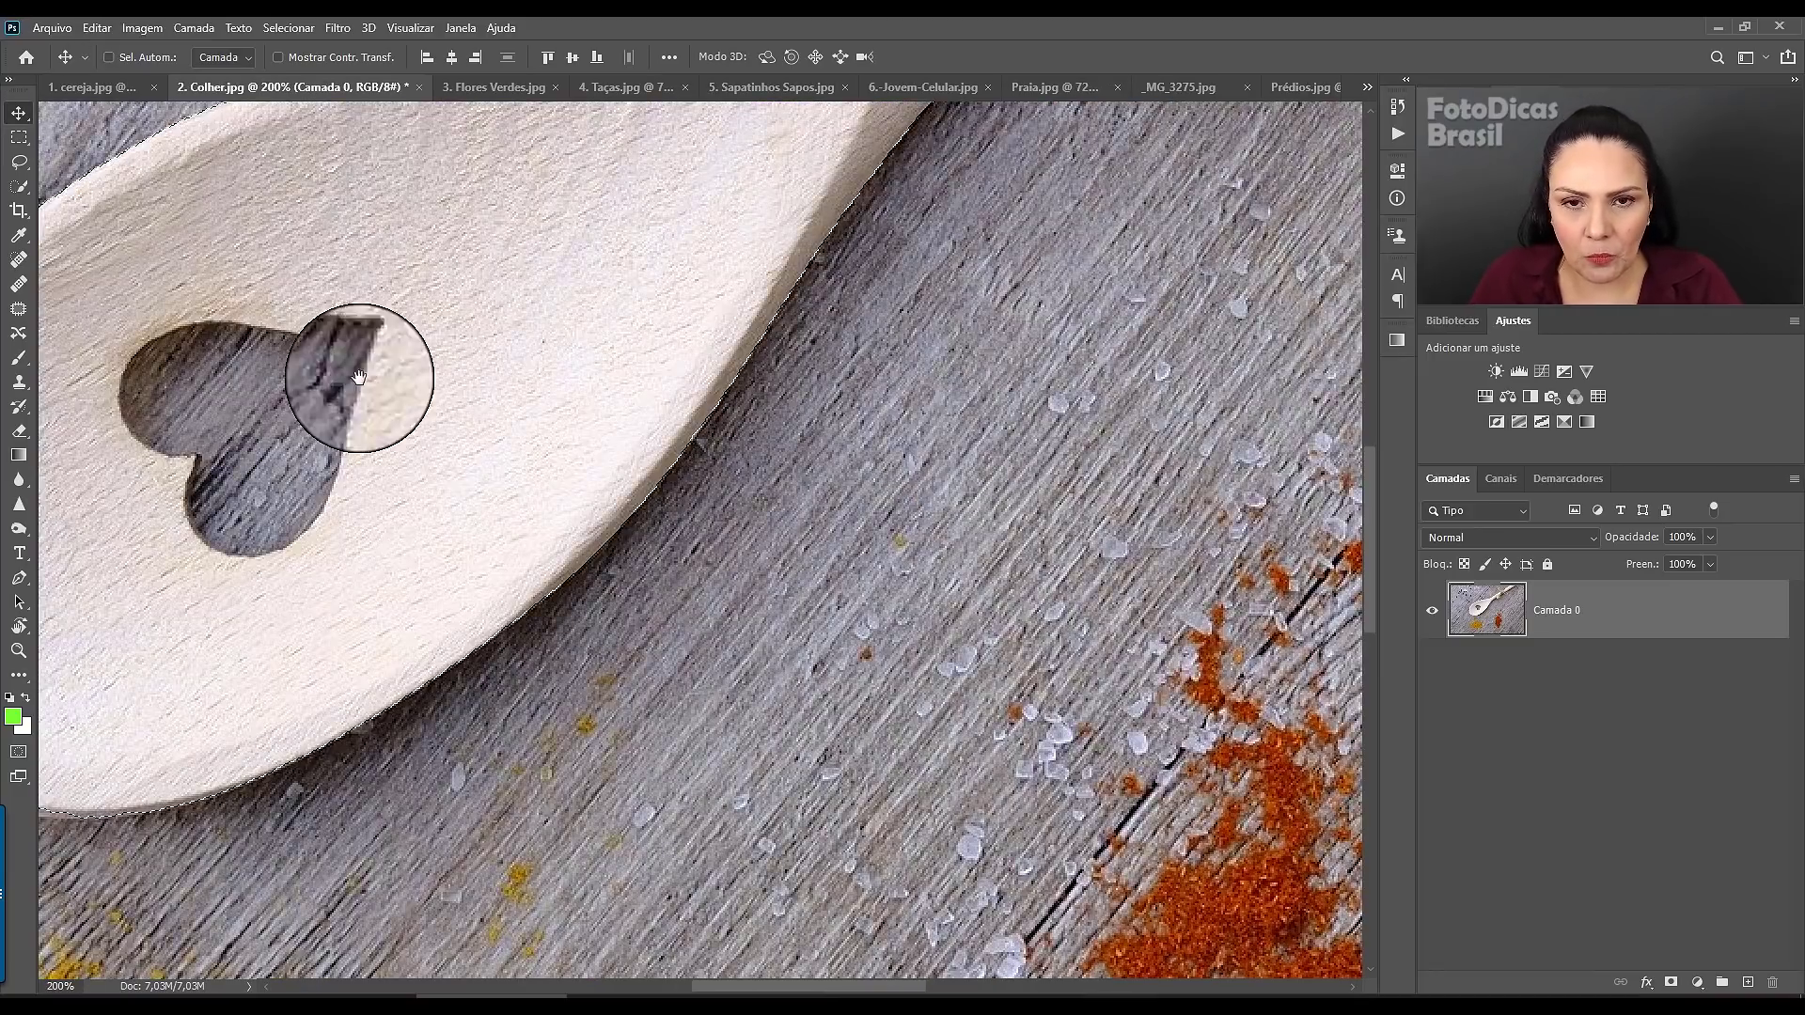
left_click_drag(825, 229, 705, 633)
left_click_drag(1118, 275, 878, 585)
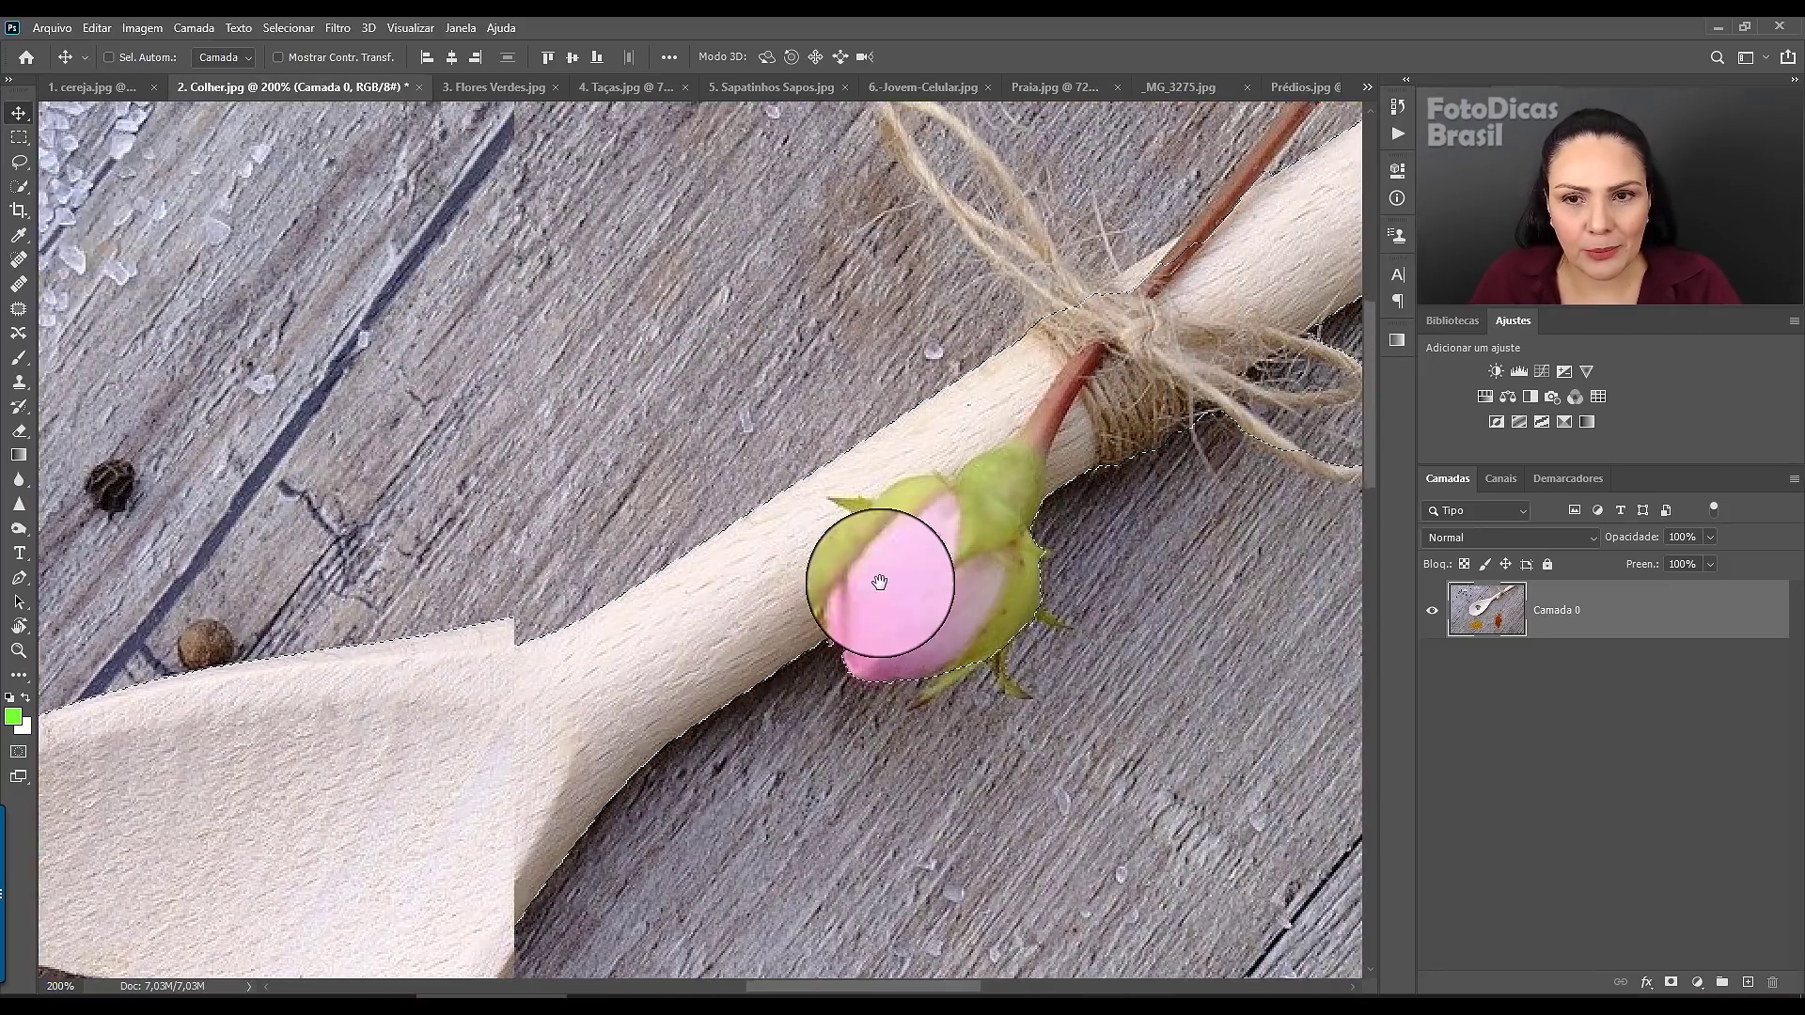
mouse_move(1160, 262)
left_mouse_down()
mouse_move(1036, 435)
mouse_move(1080, 351)
left_mouse_up()
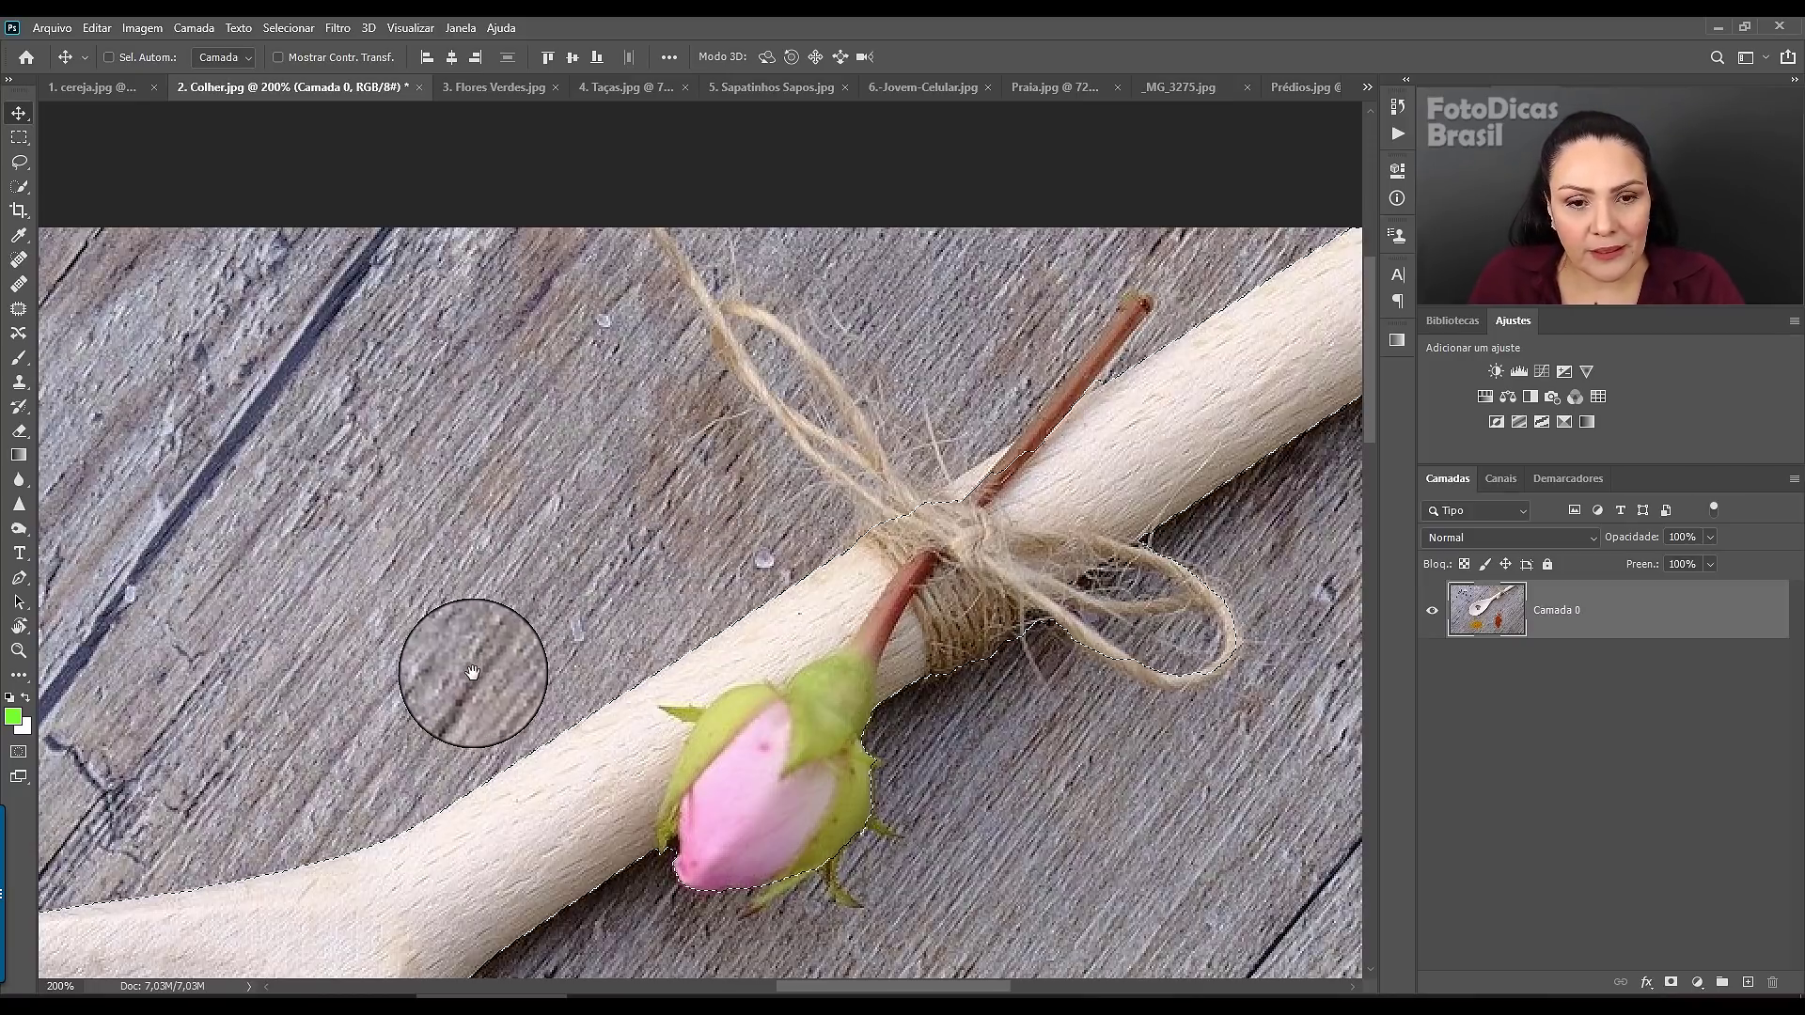
left_click_drag(476, 664, 973, 199)
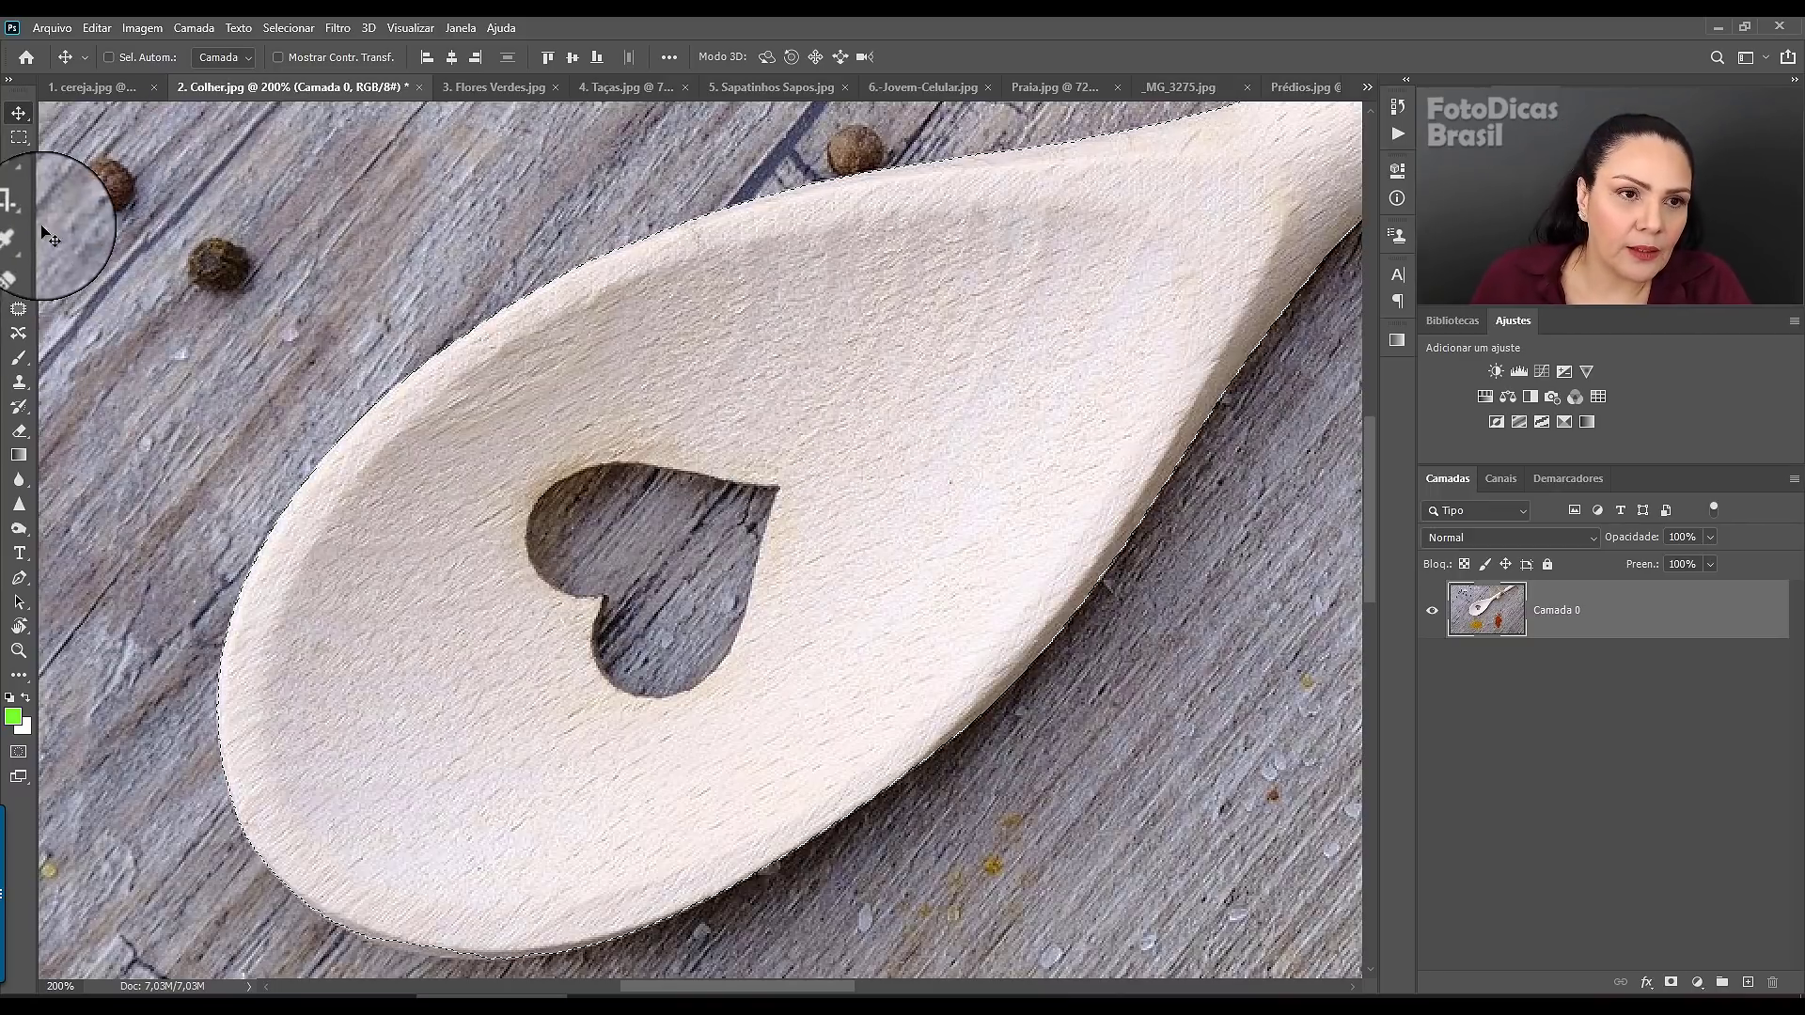
- Check the Quick Selection tool group, then show the extra hidden tools with Editar barra
left_click(21, 188)
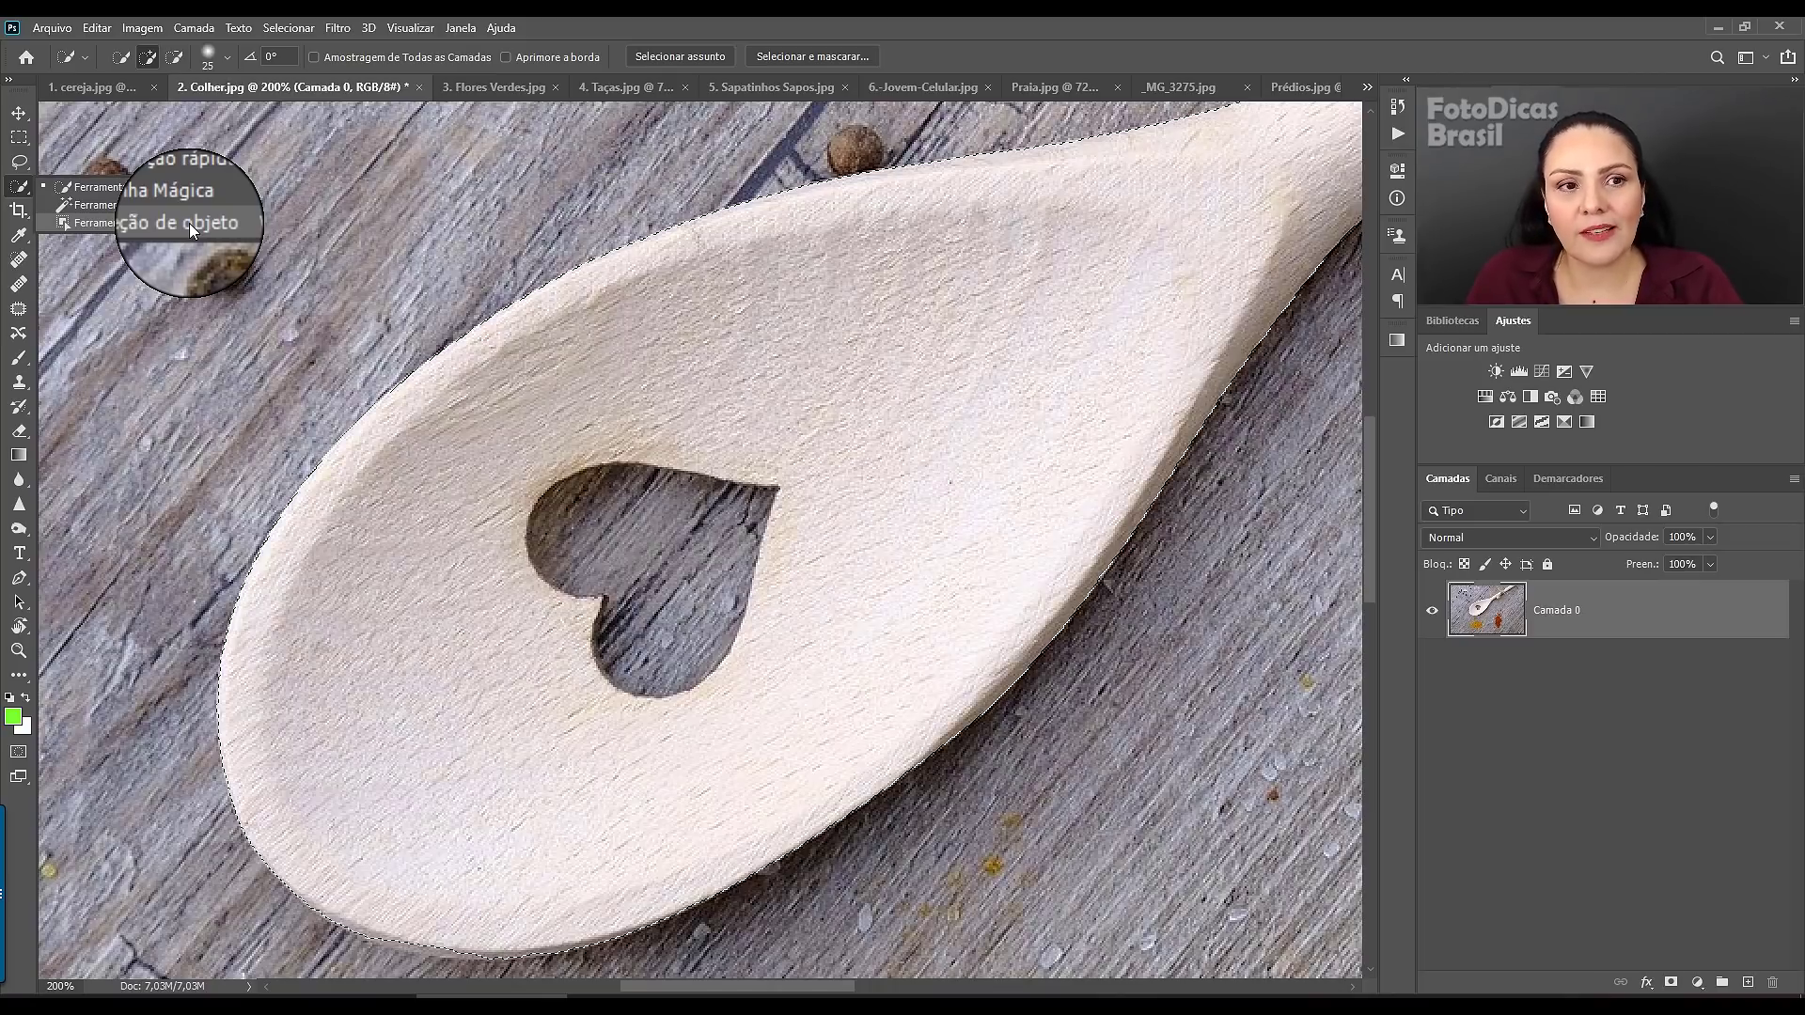
left_click(25, 191)
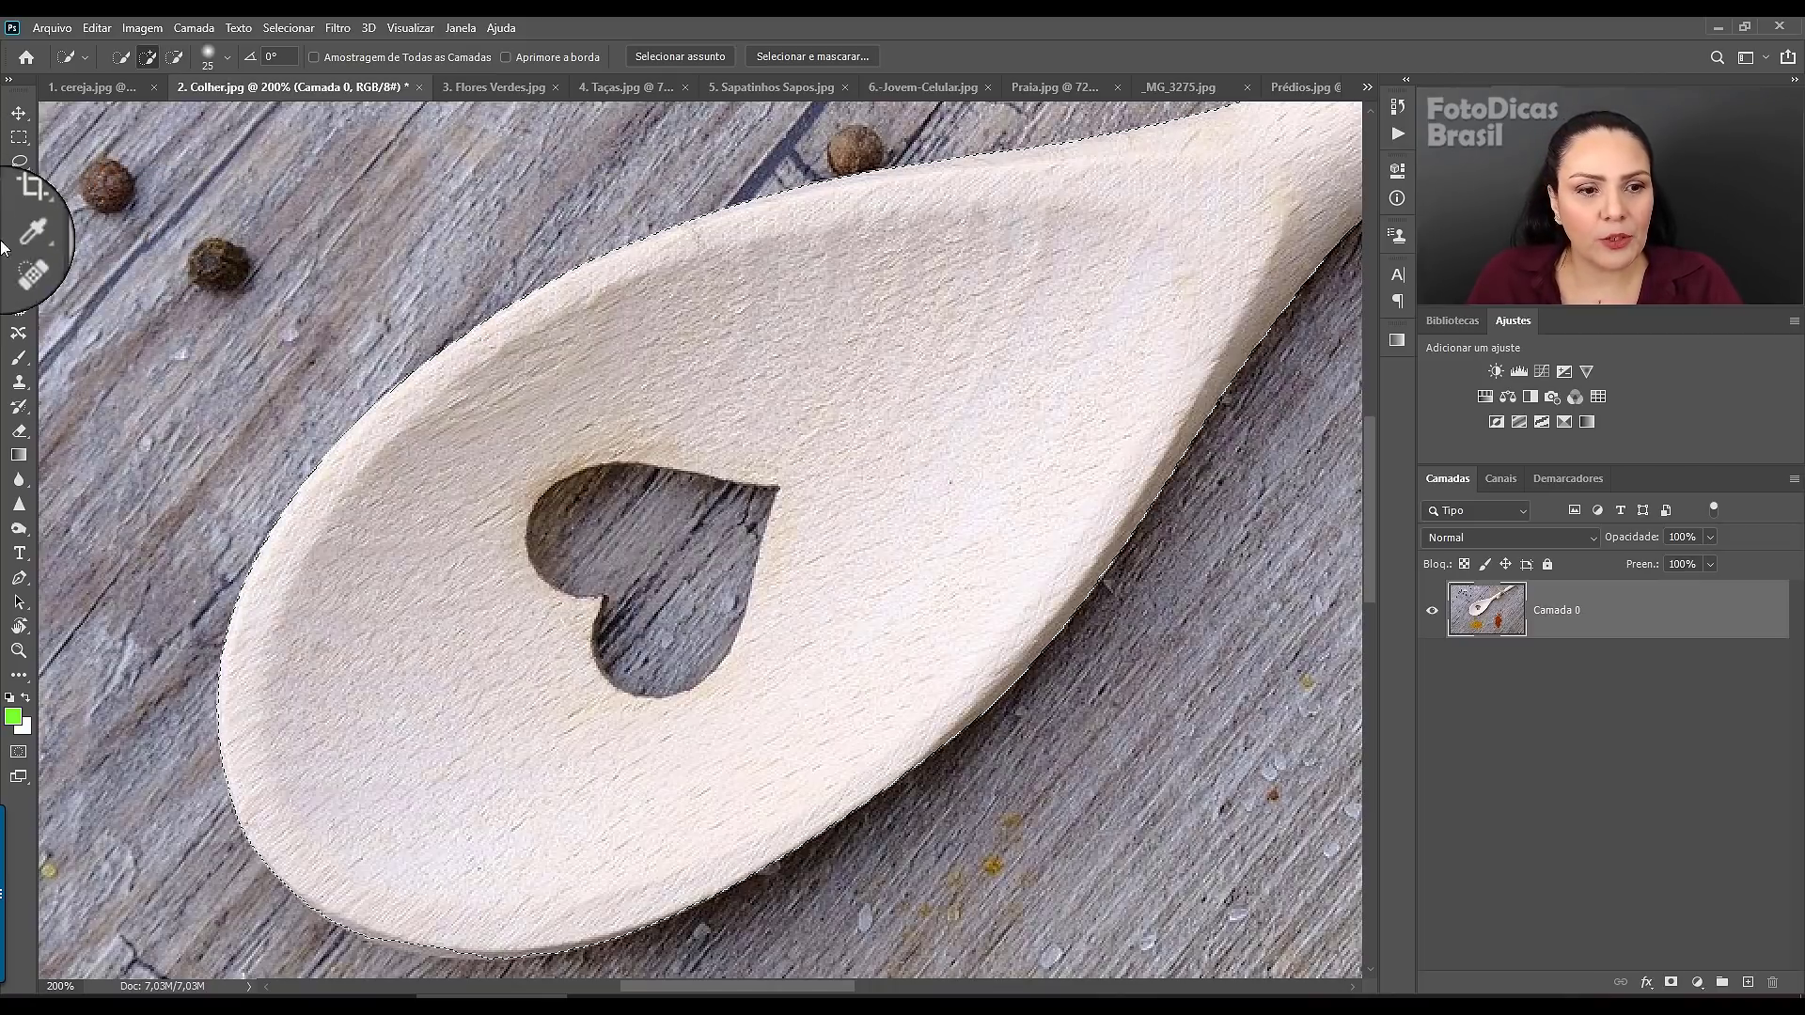
left_click(21, 678)
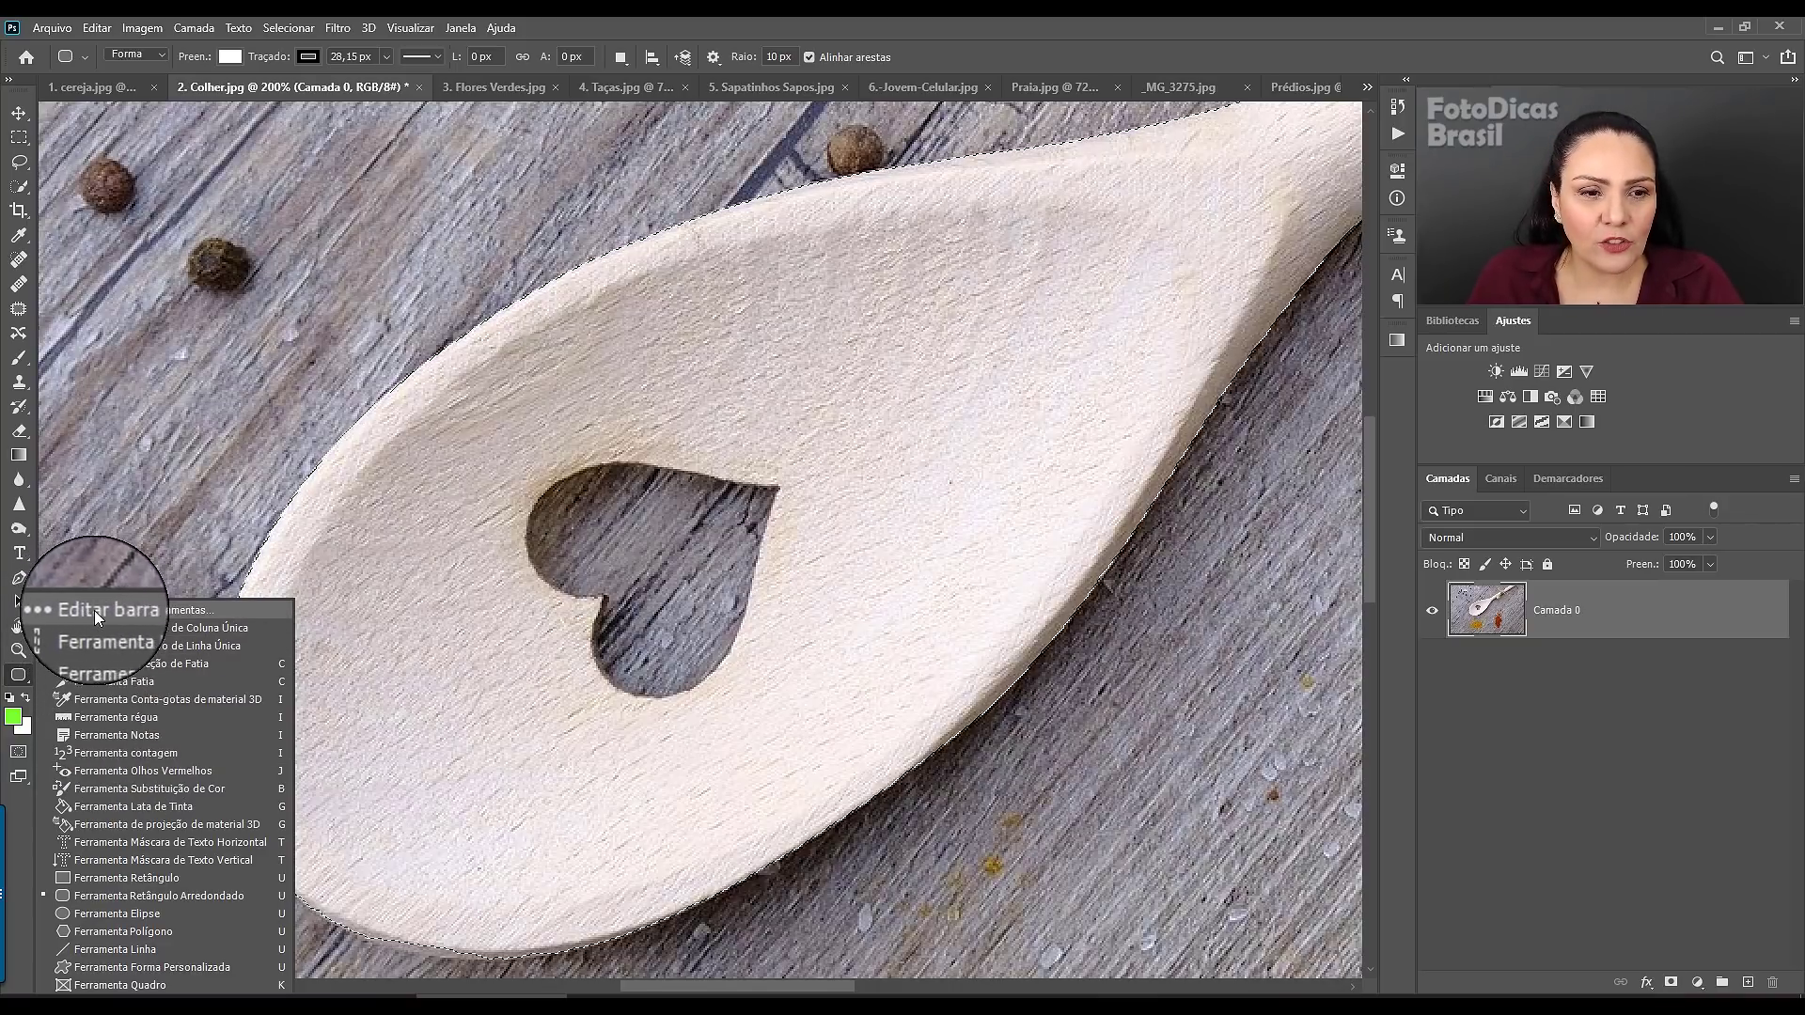
left_click(146, 613)
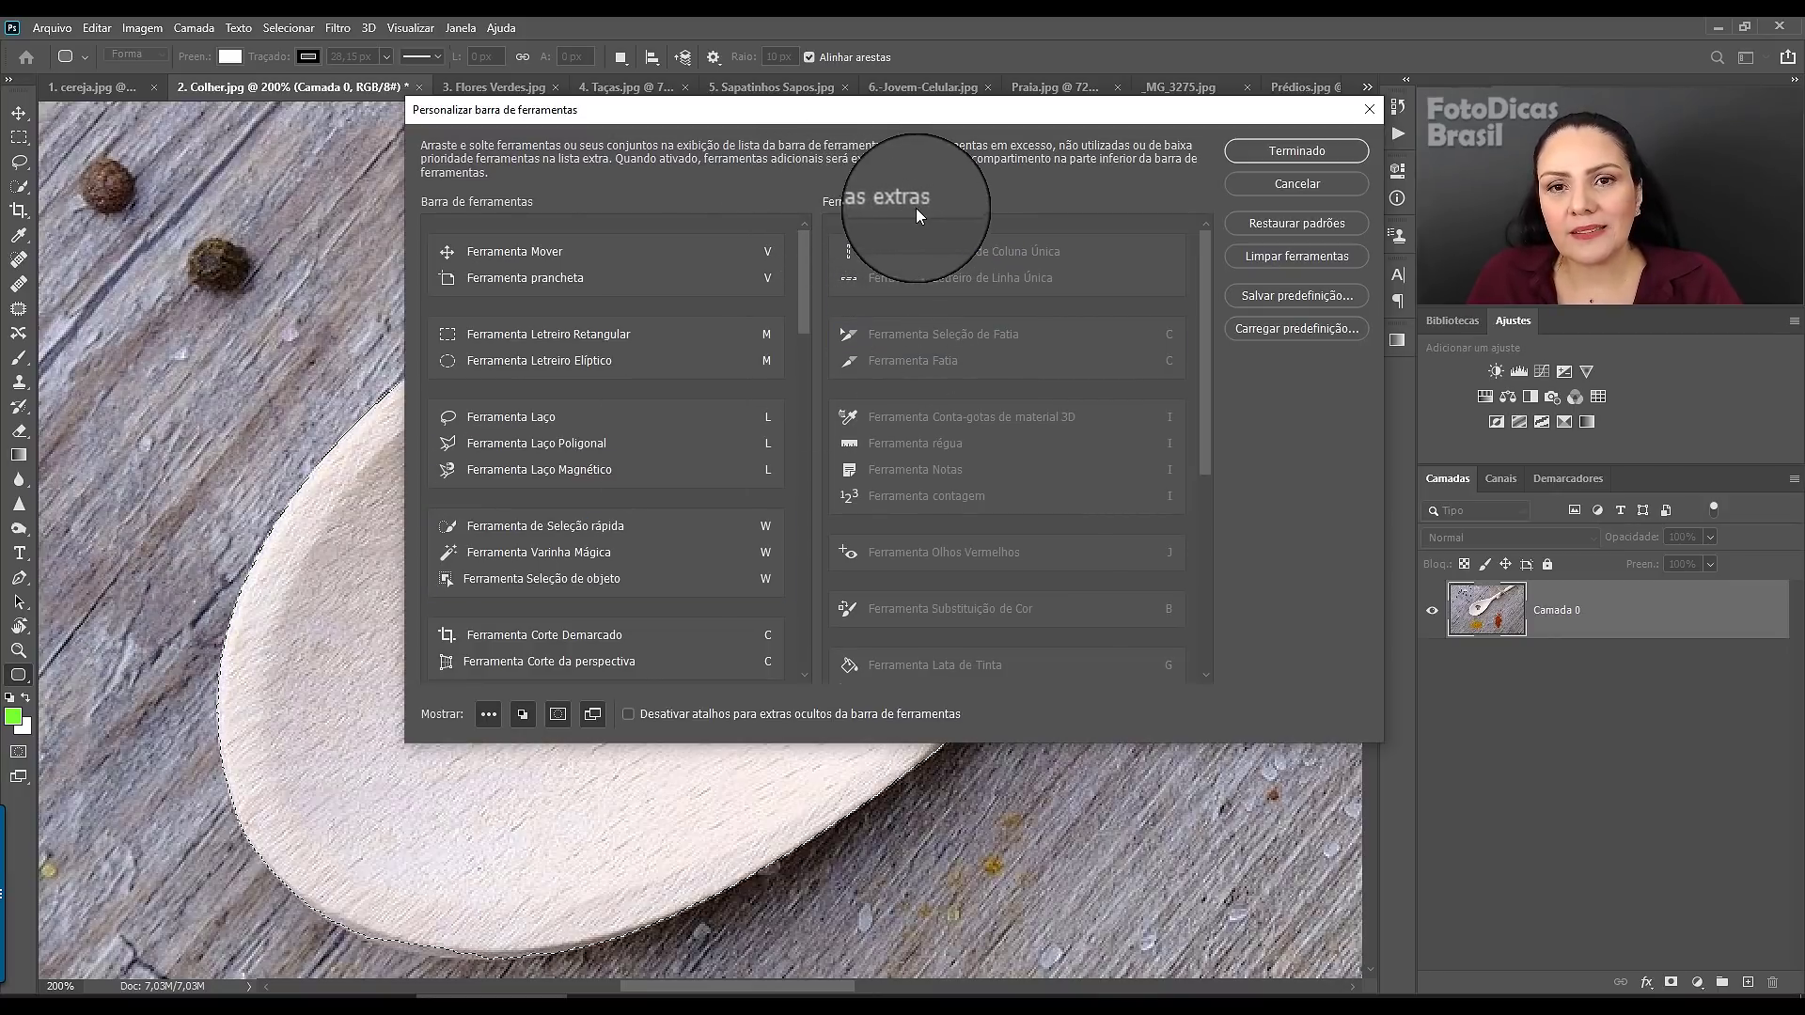
mouse_move(1203, 275)
left_mouse_down()
mouse_move(1210, 433)
mouse_move(1185, 220)
left_mouse_up()
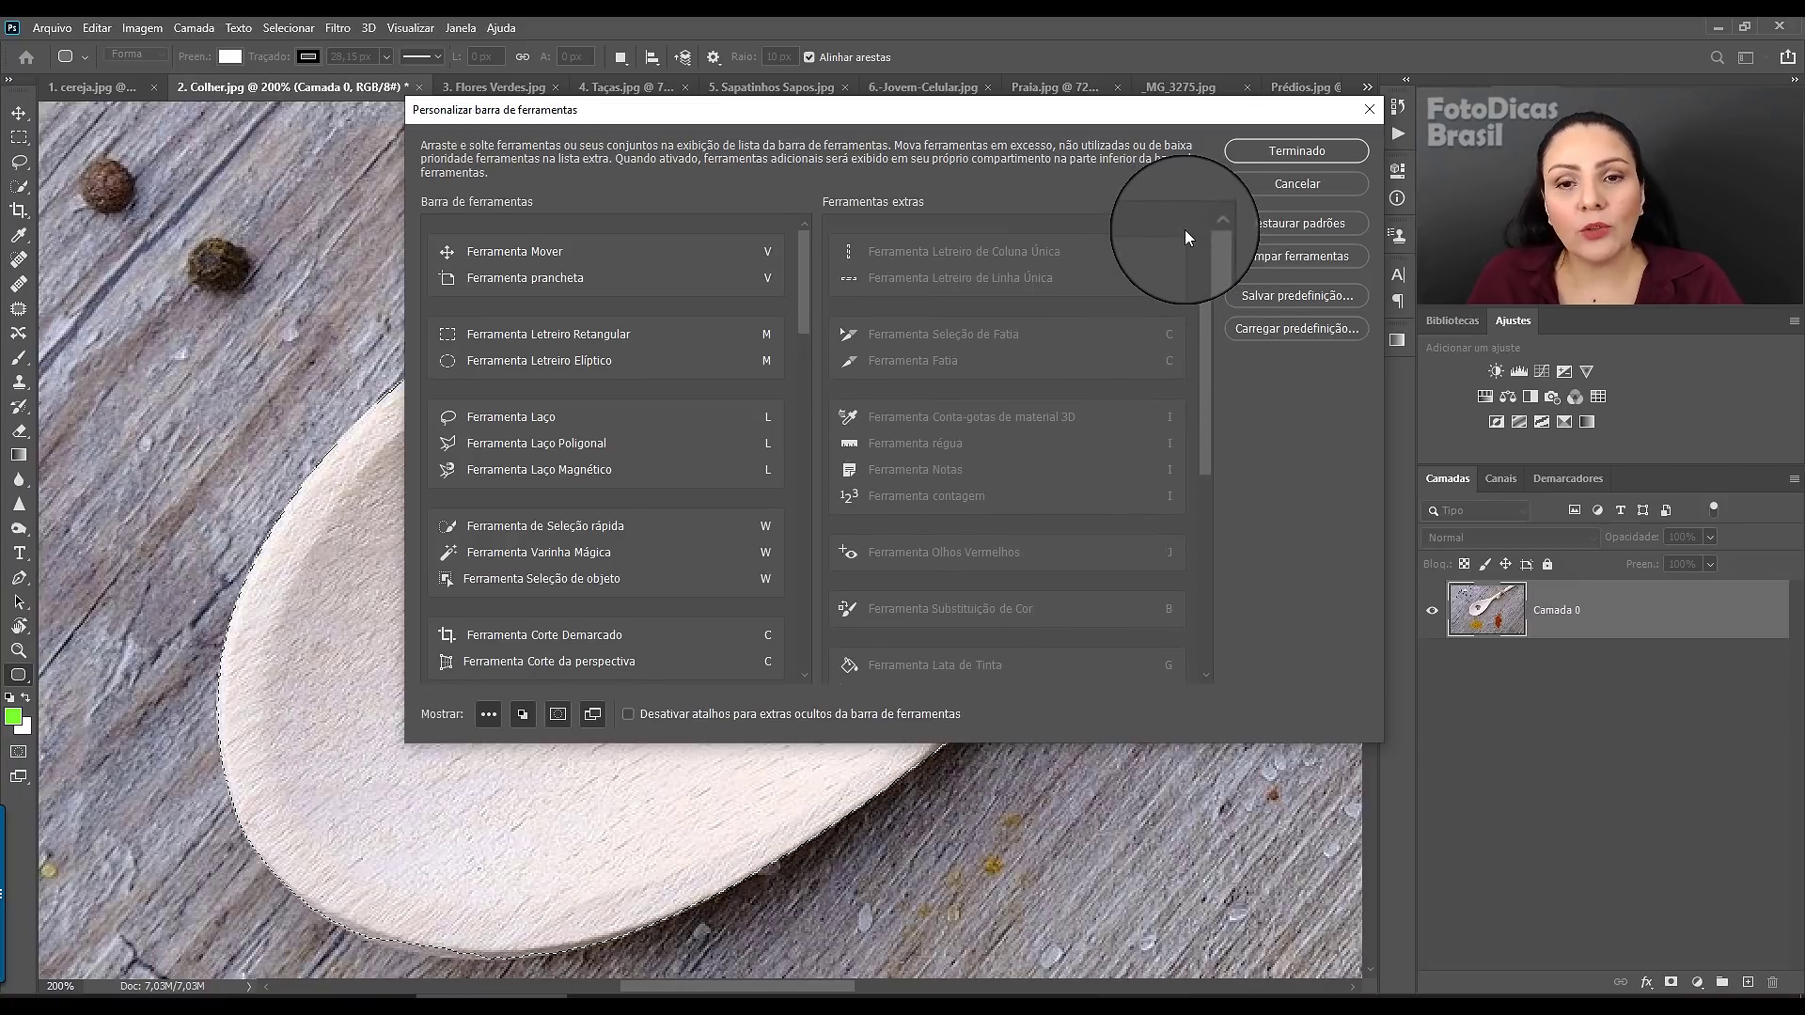
left_click(917, 330)
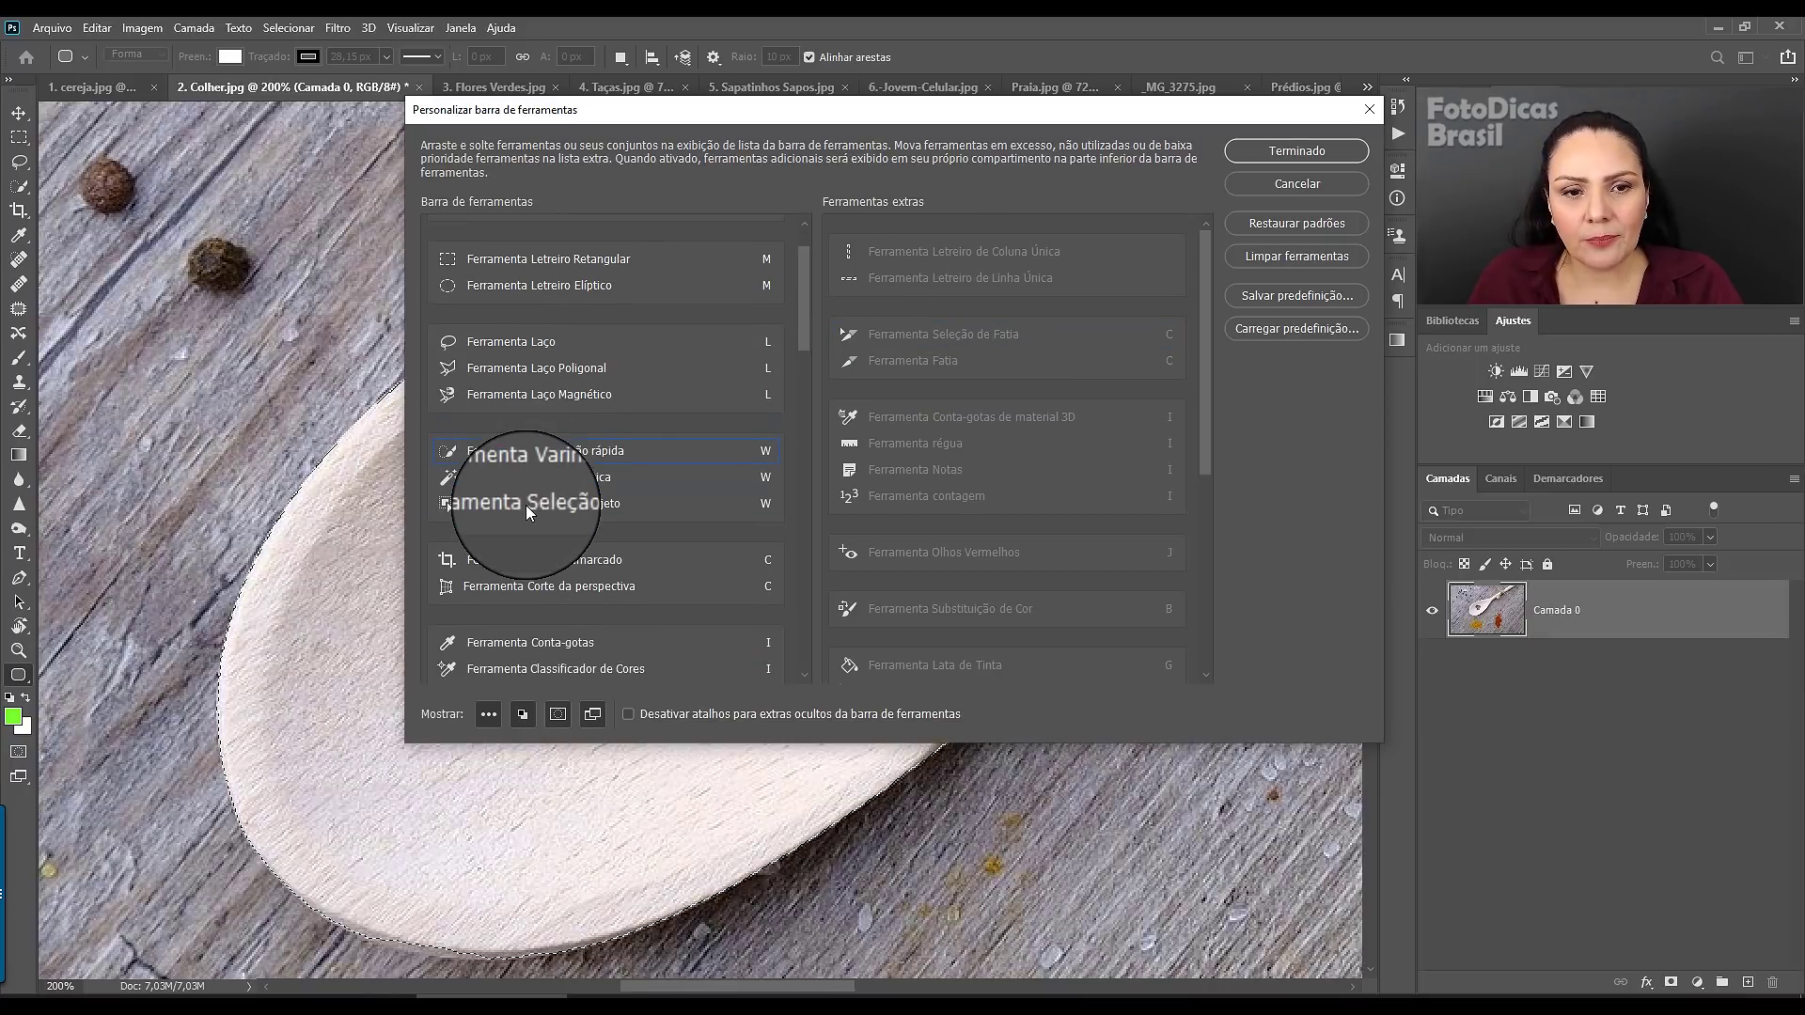
mouse_move(917, 329)
left_mouse_down()
mouse_move(742, 578)
mouse_move(583, 487)
mouse_move(981, 477)
left_mouse_up()
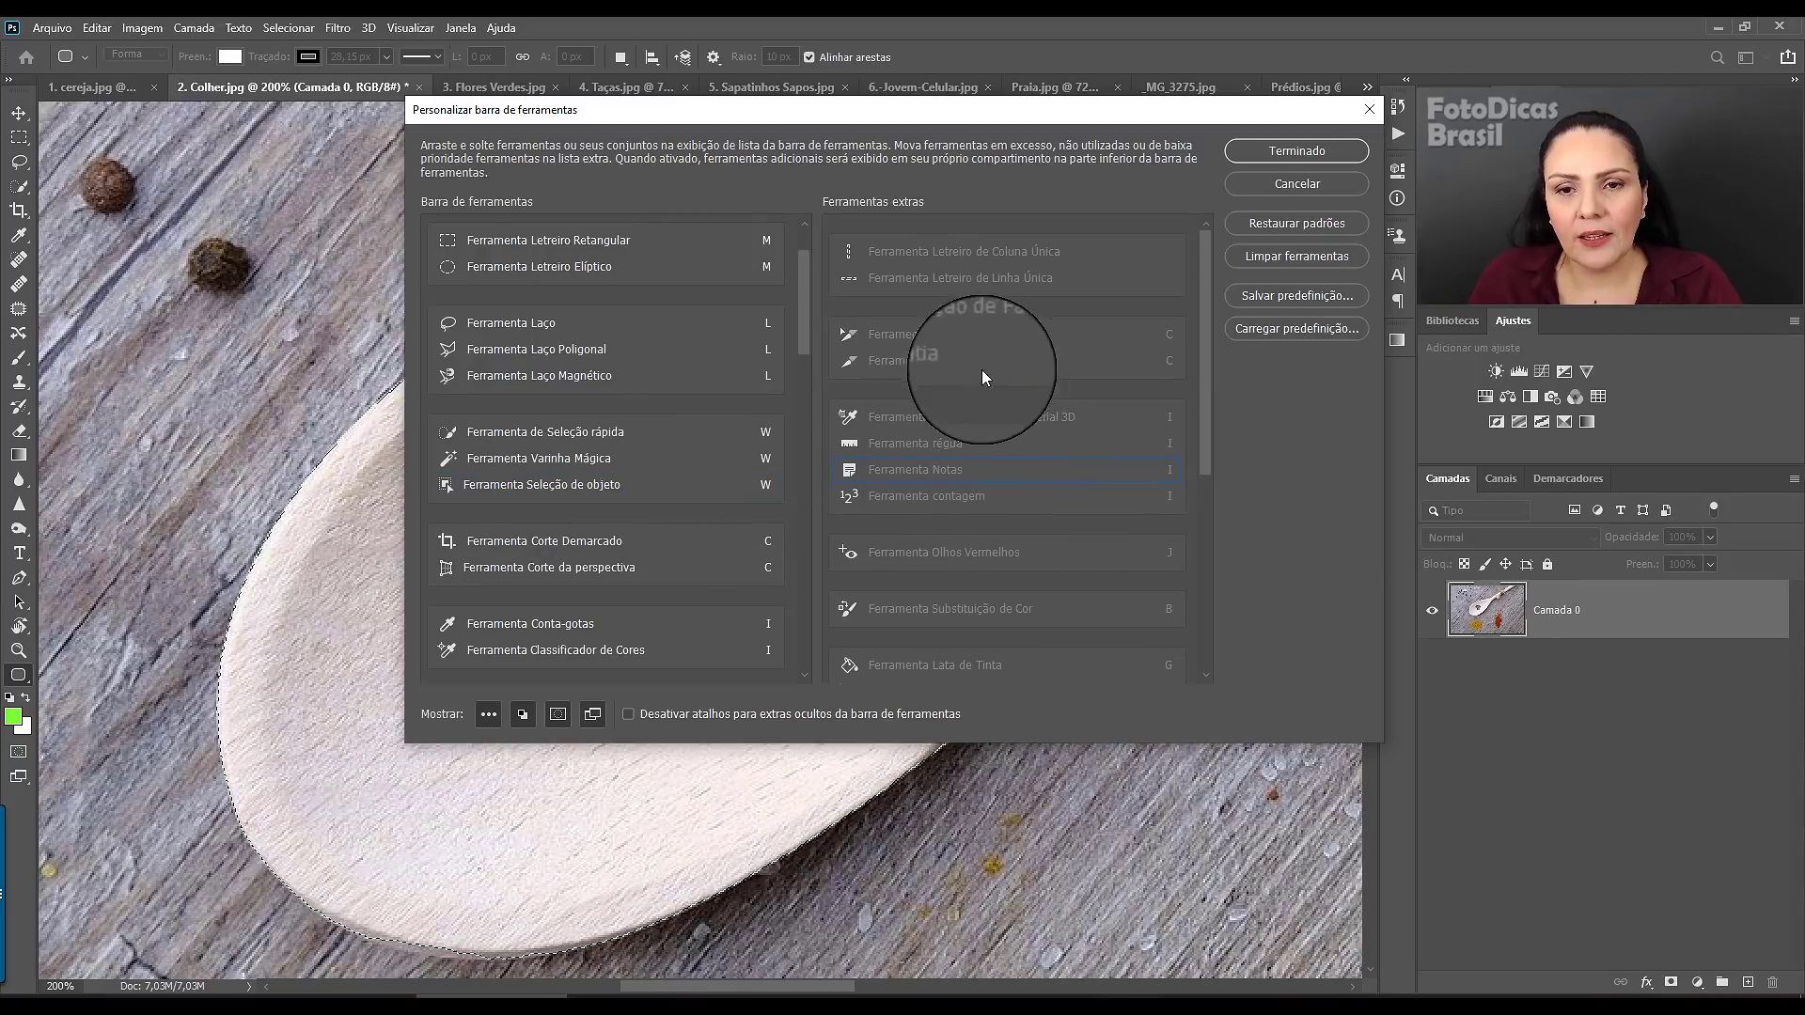
left_click_drag(978, 386, 700, 448)
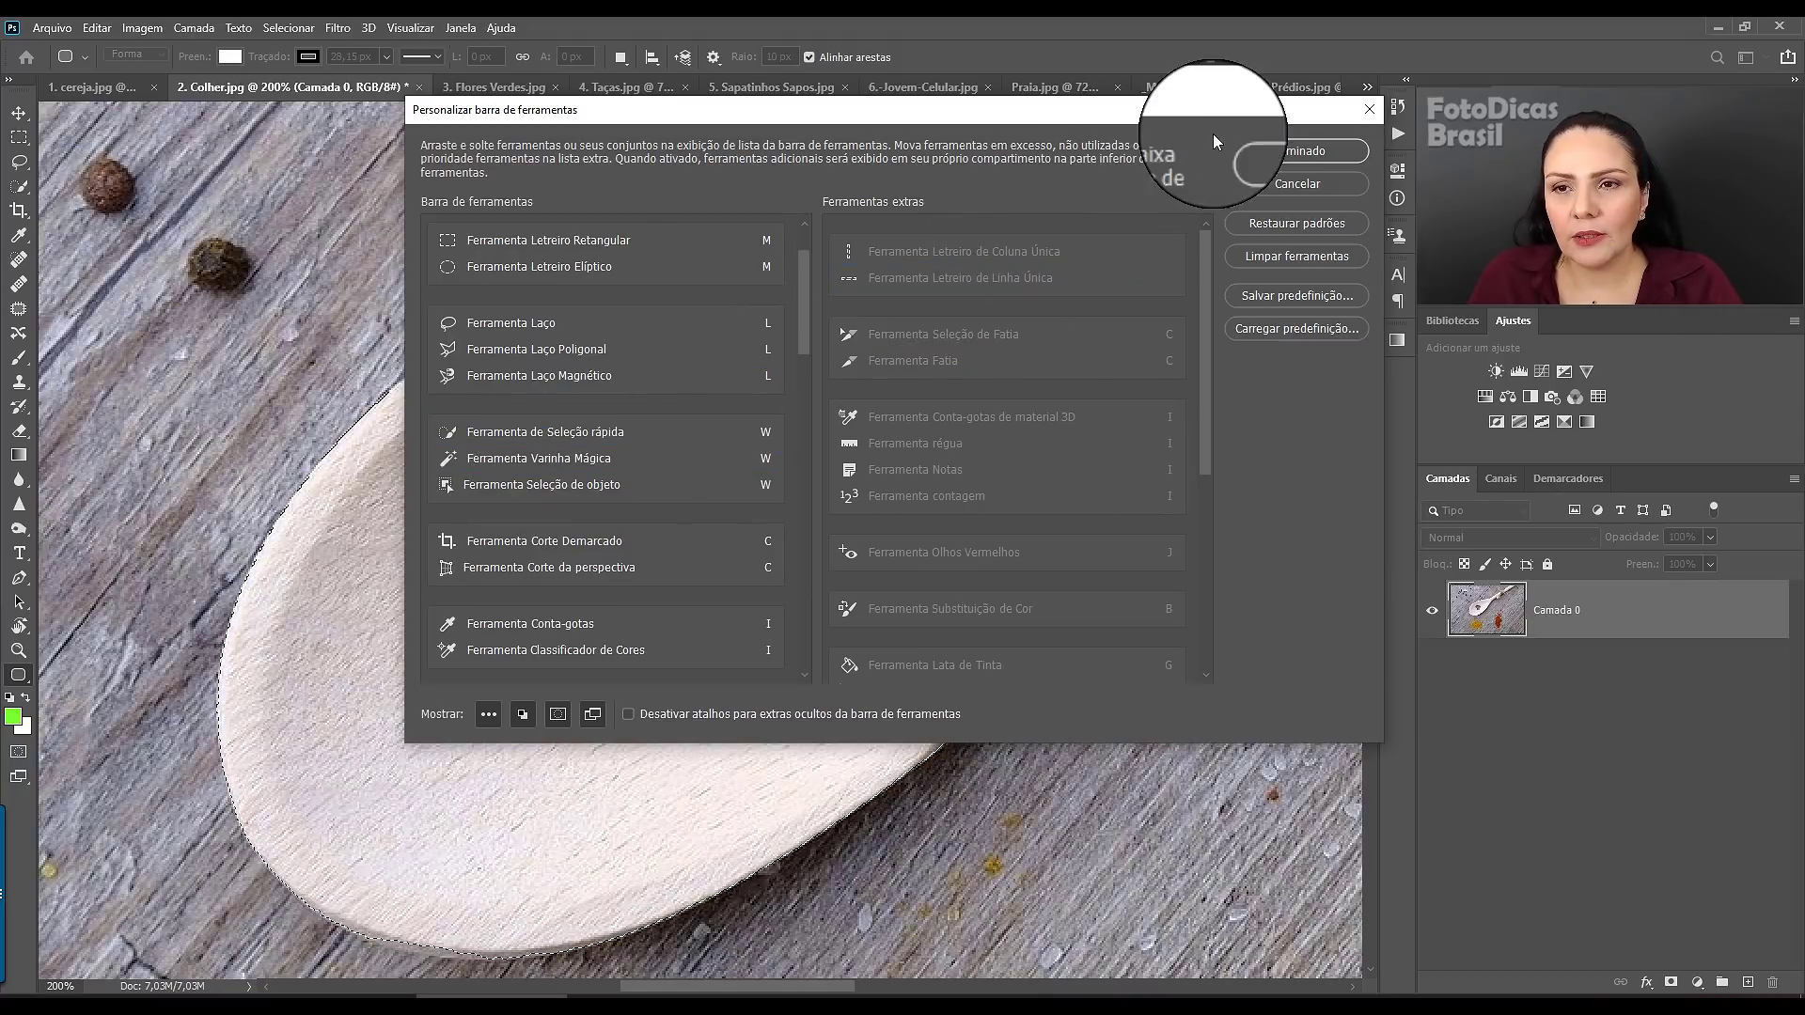
left_click(1272, 154)
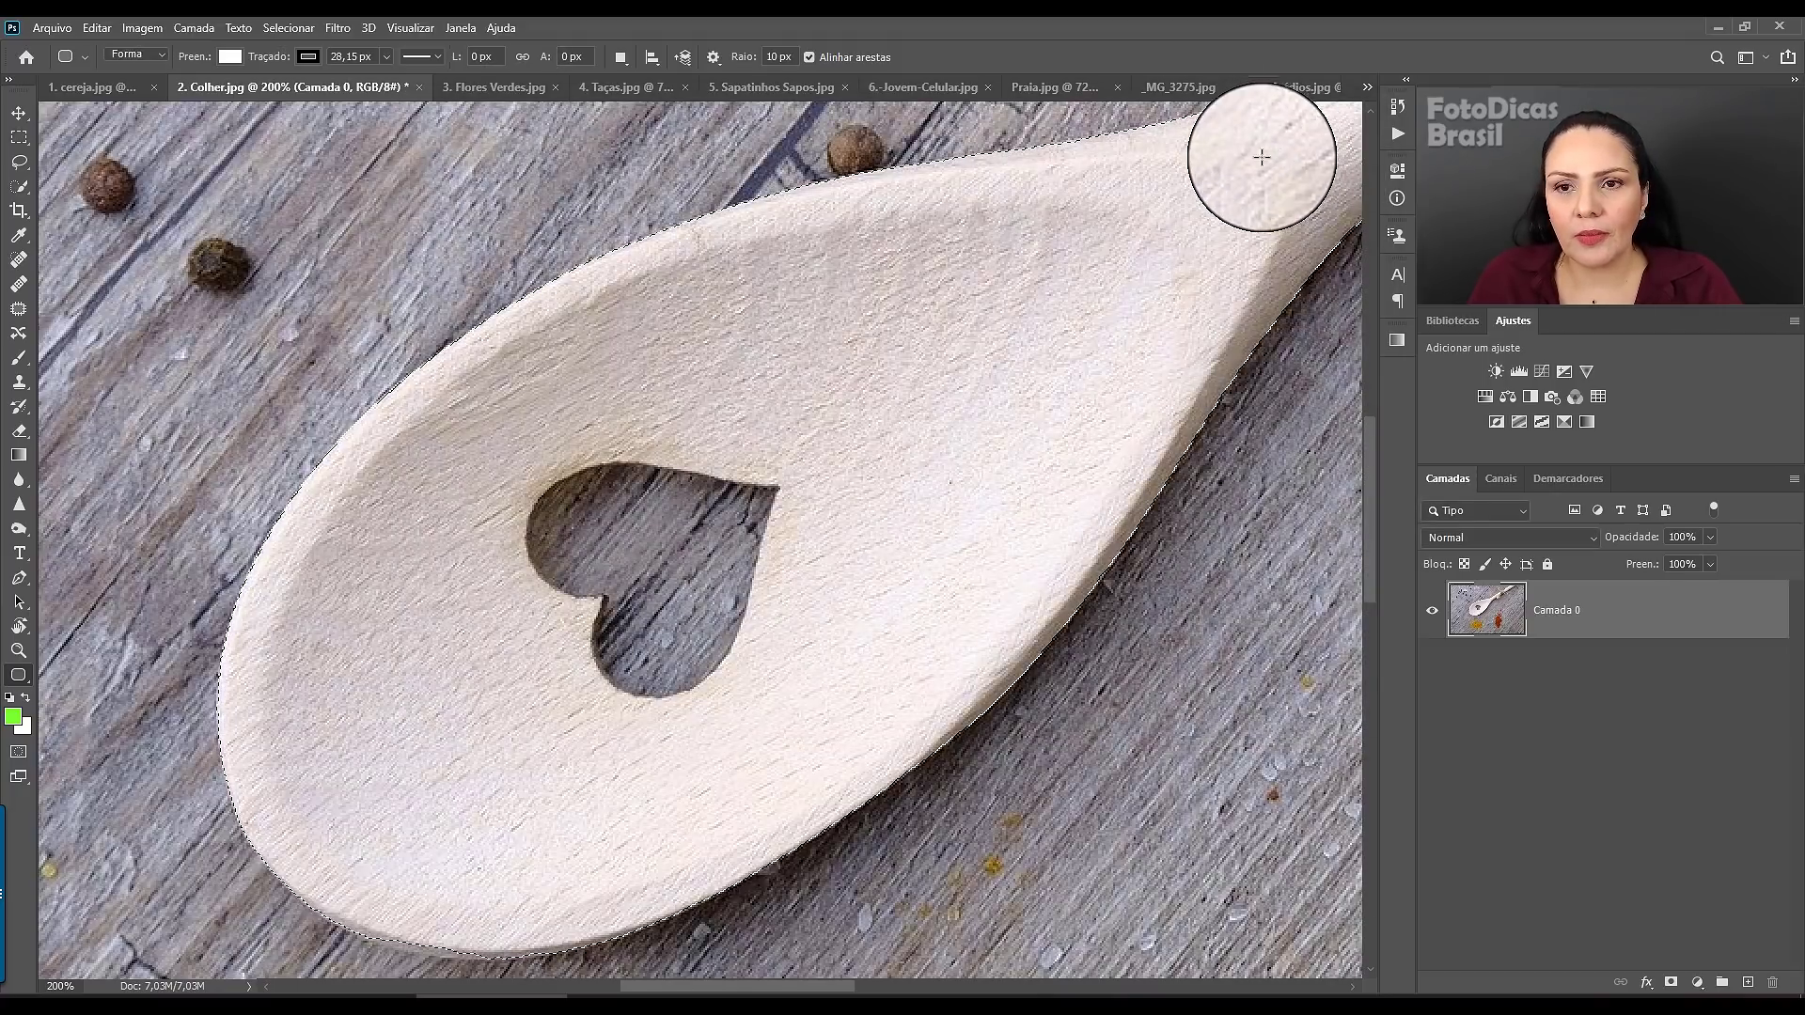
- Switch to the Object Selection tool and set its mode to Laço (Lasso)
left_click(21, 188)
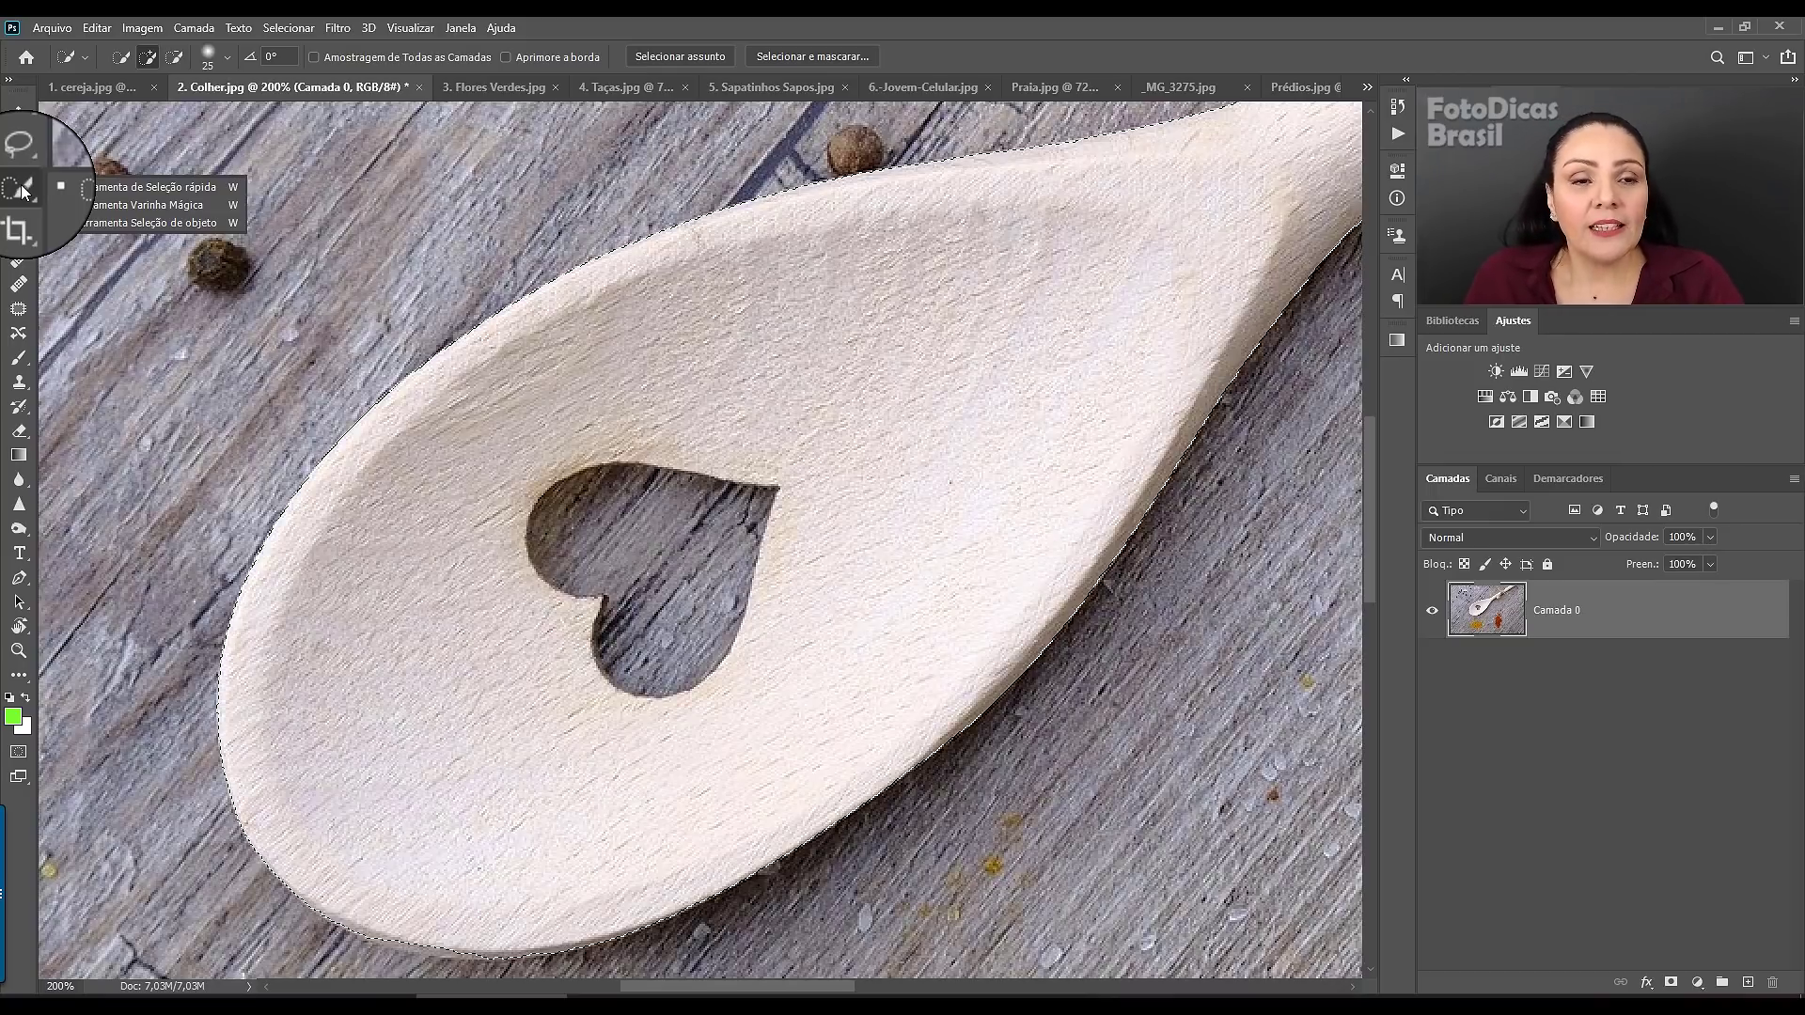
left_click(74, 223)
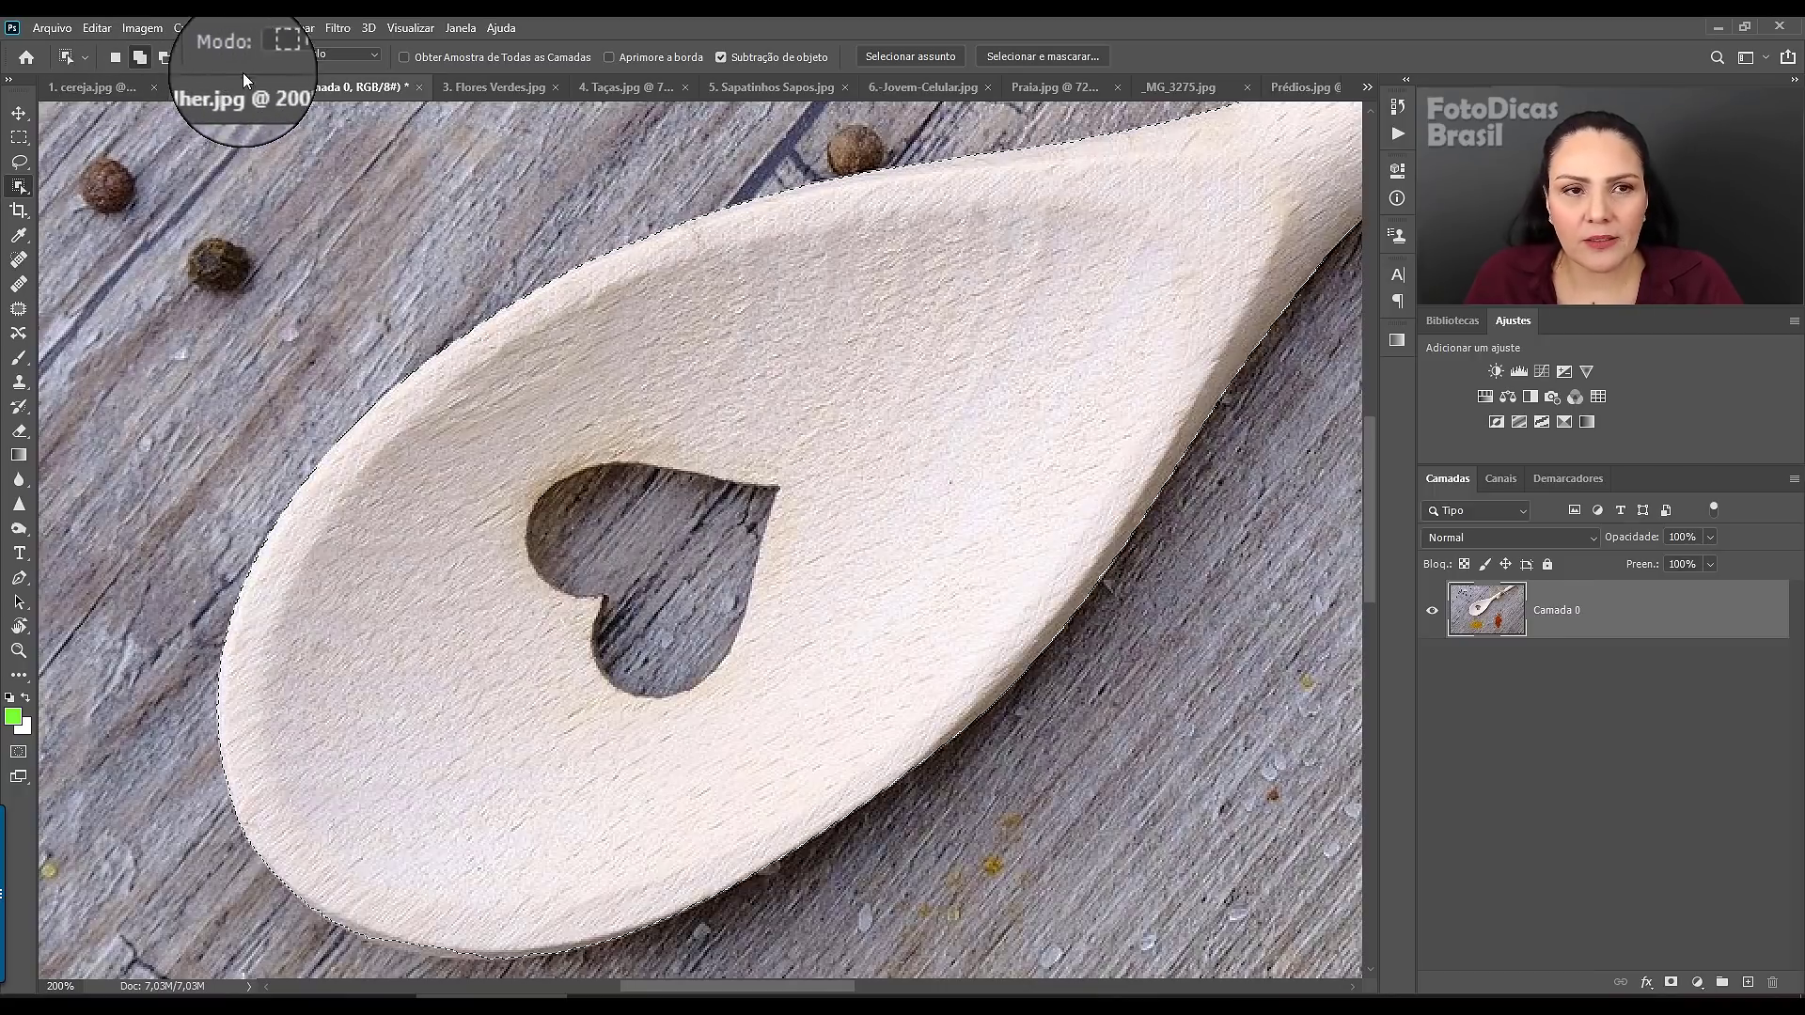
left_click(308, 58)
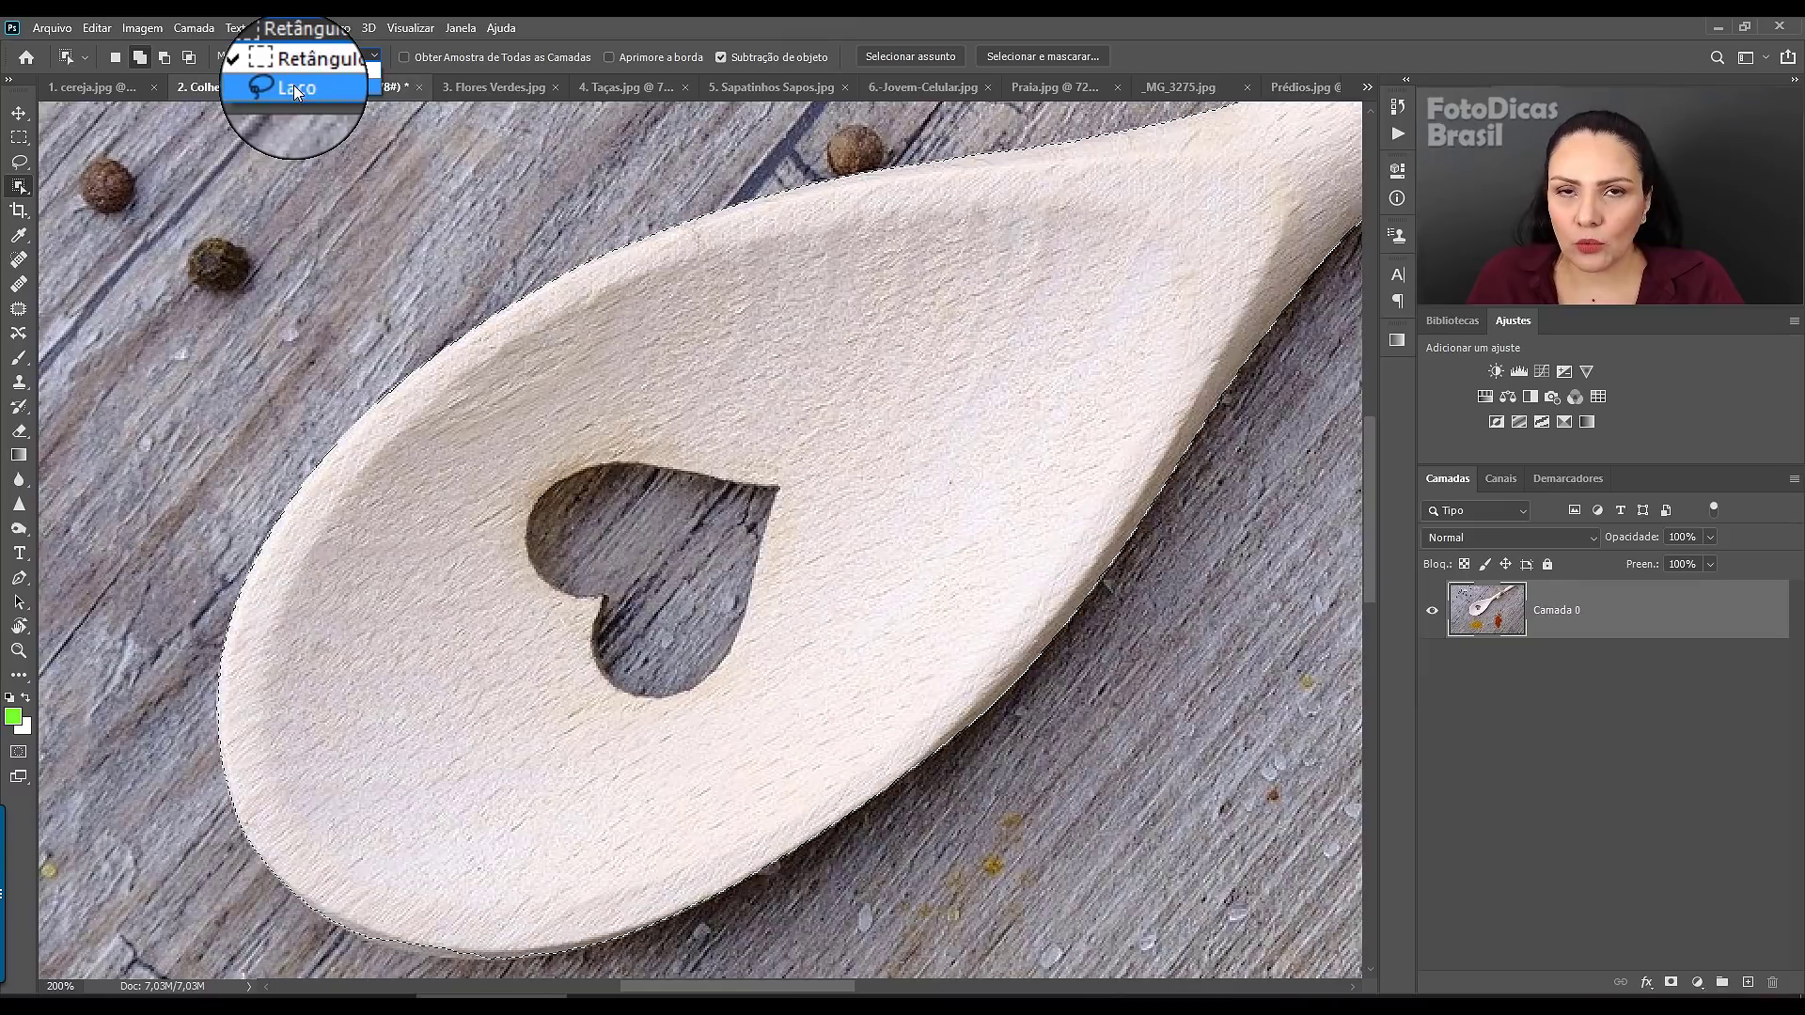
left_click(293, 89)
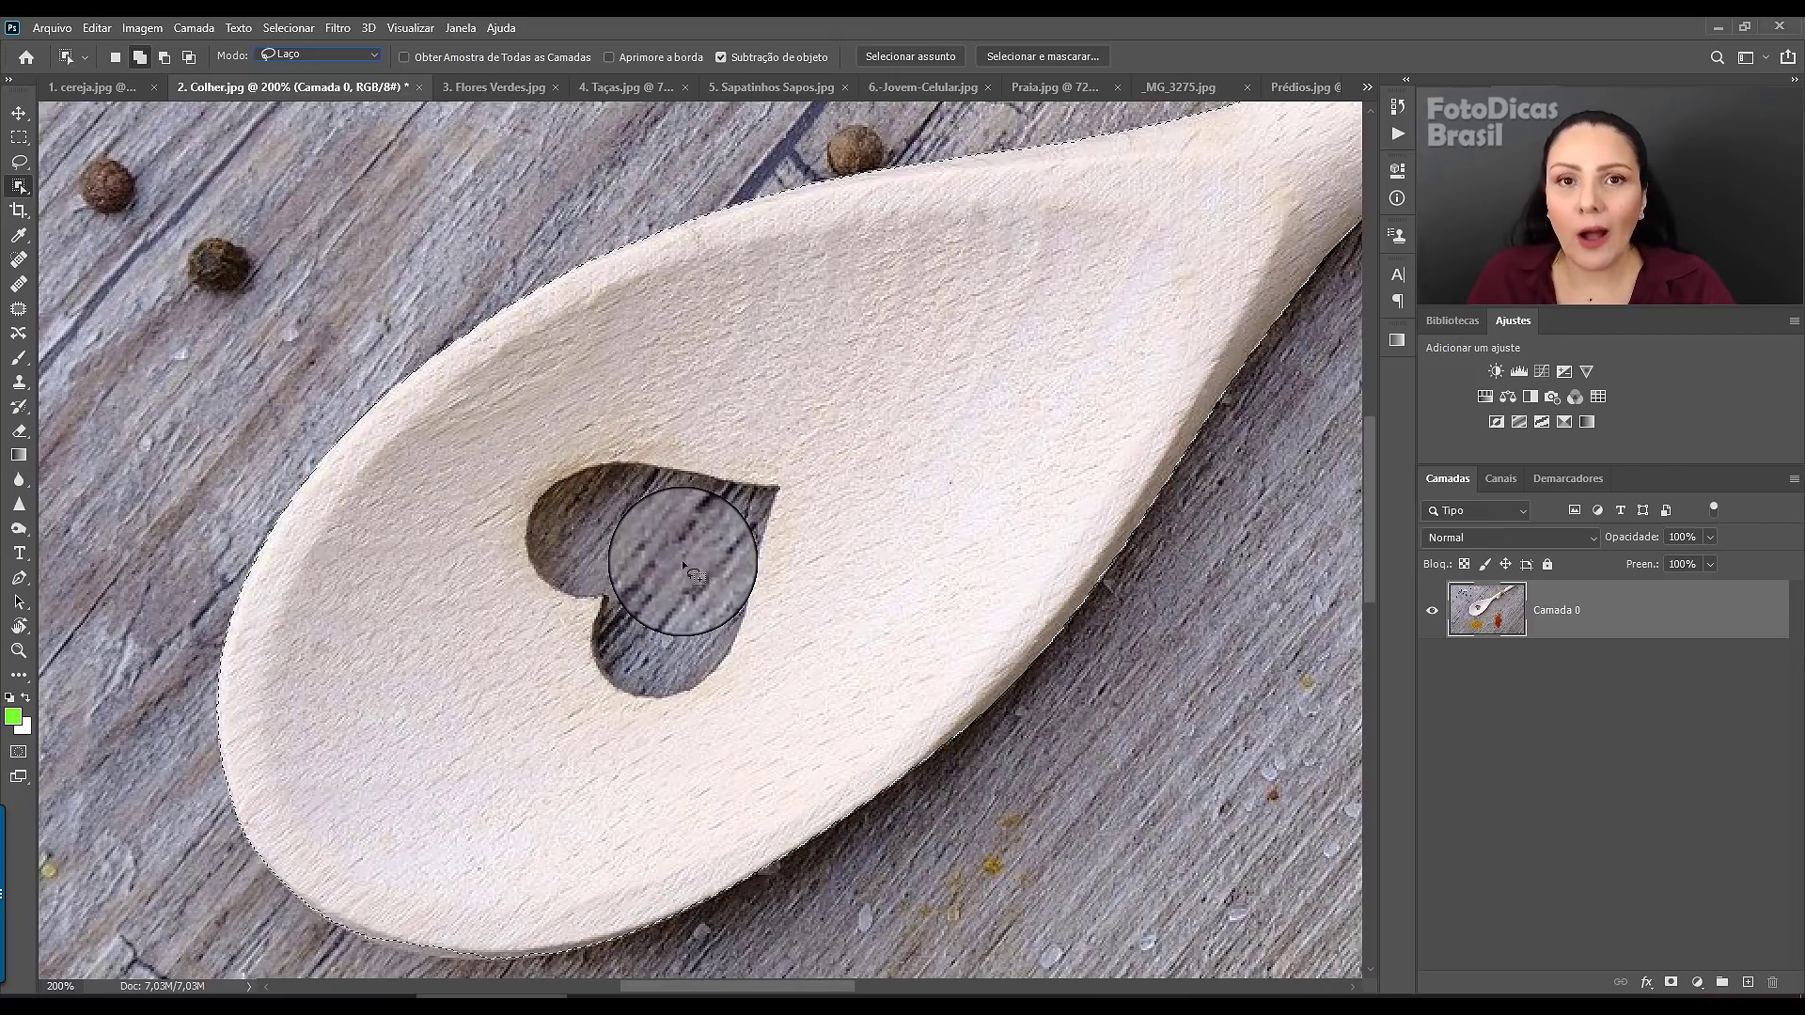
- Alt-lasso the heart-shaped hole out of the spoon selection, then fit the image to the window
key("alt")
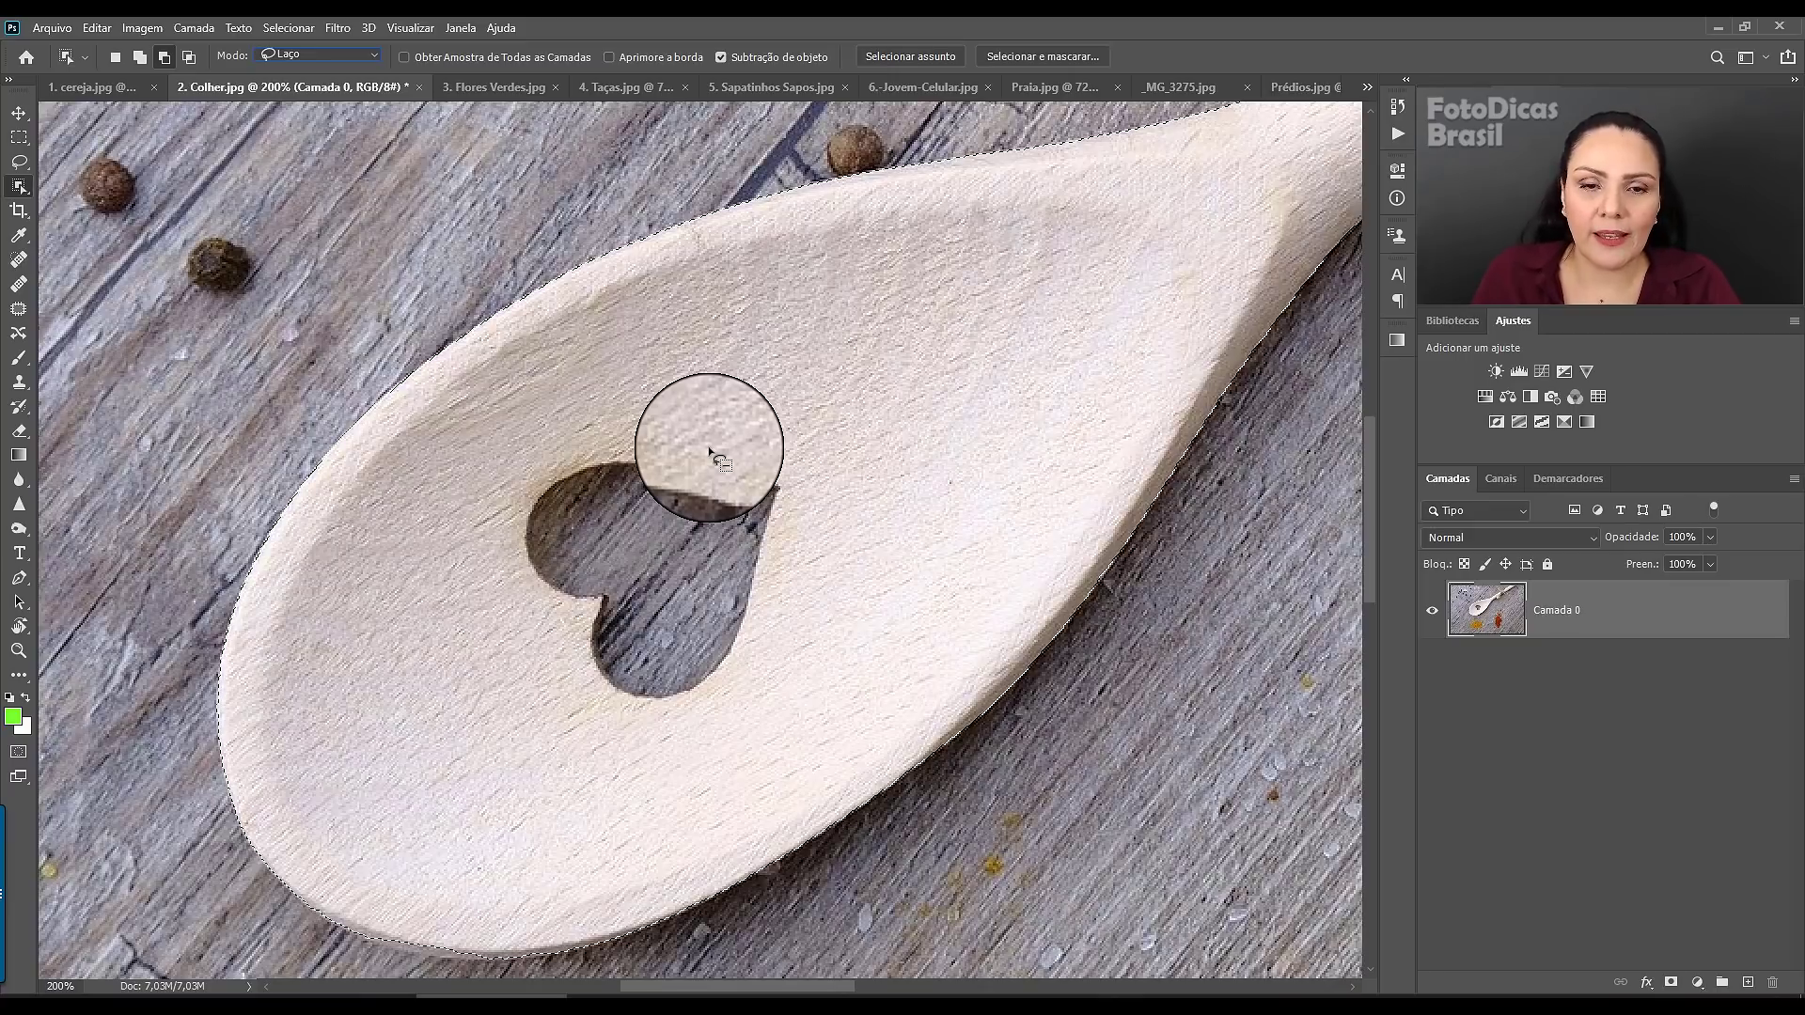
mouse_move(742, 456)
left_mouse_down()
mouse_move(552, 463)
mouse_move(499, 536)
mouse_move(527, 645)
mouse_move(630, 736)
mouse_move(774, 709)
mouse_move(818, 491)
mouse_move(744, 457)
left_mouse_up()
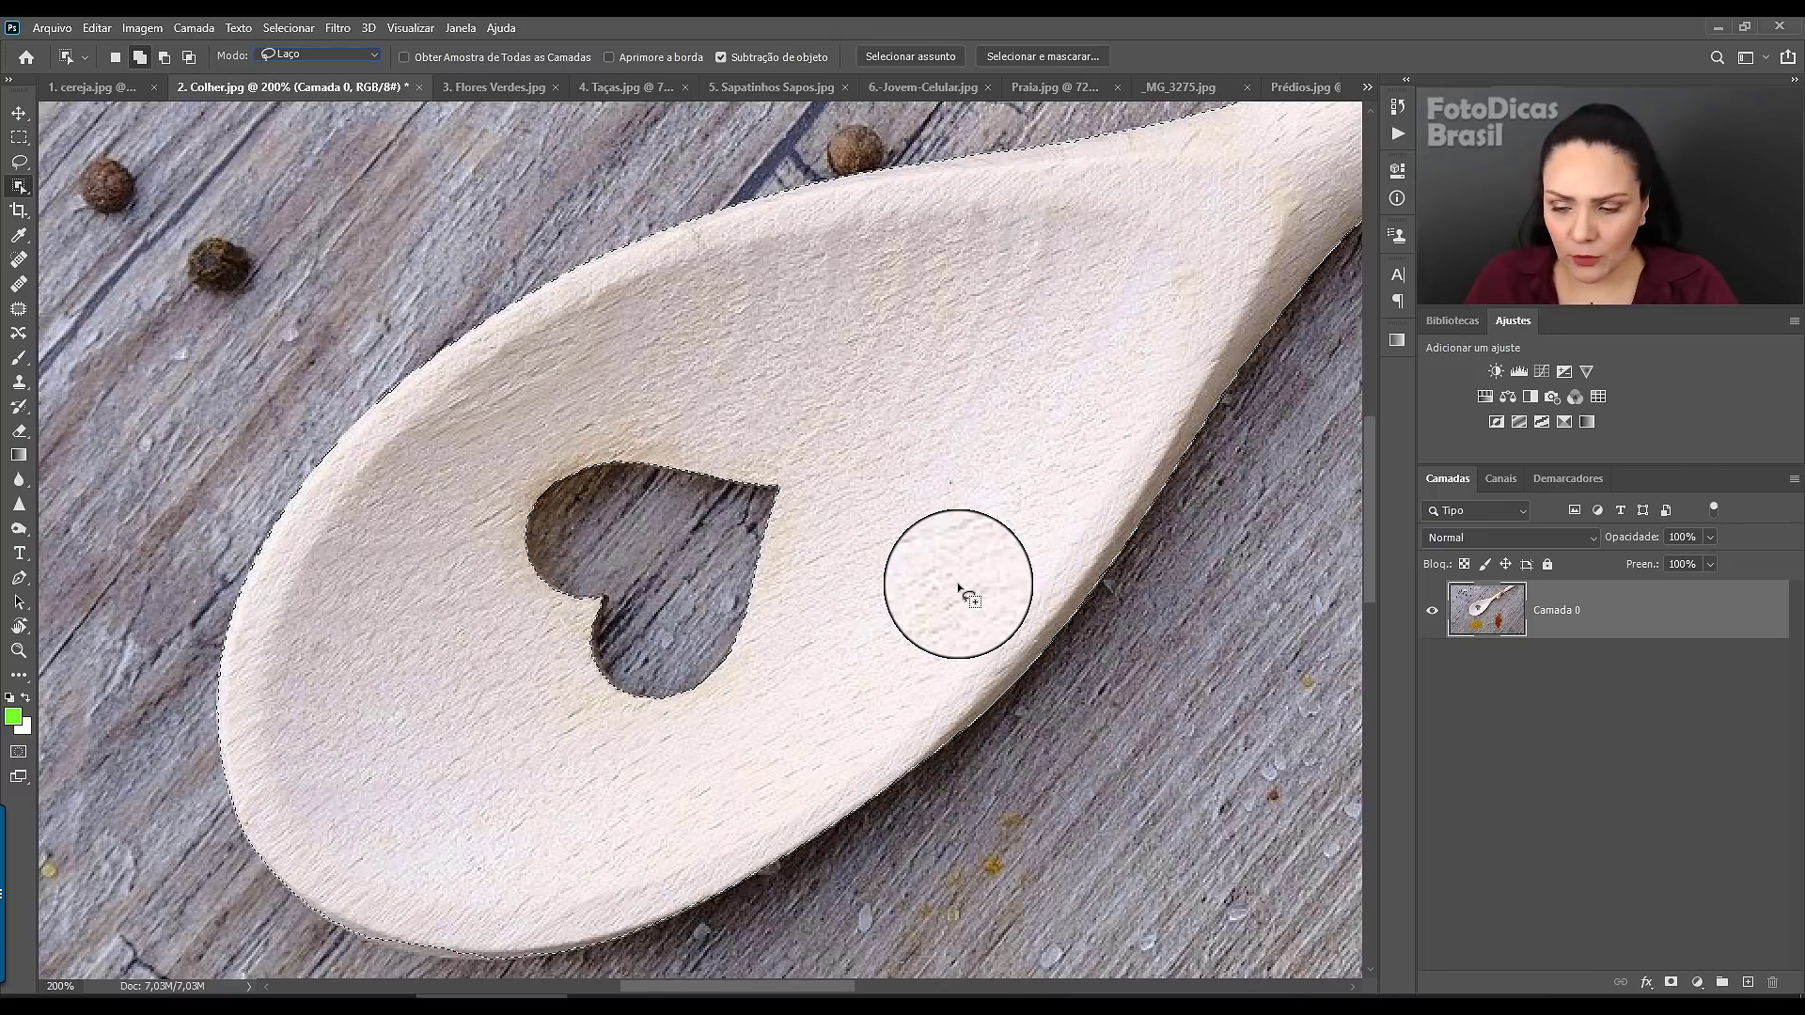
key("ctrl+0")
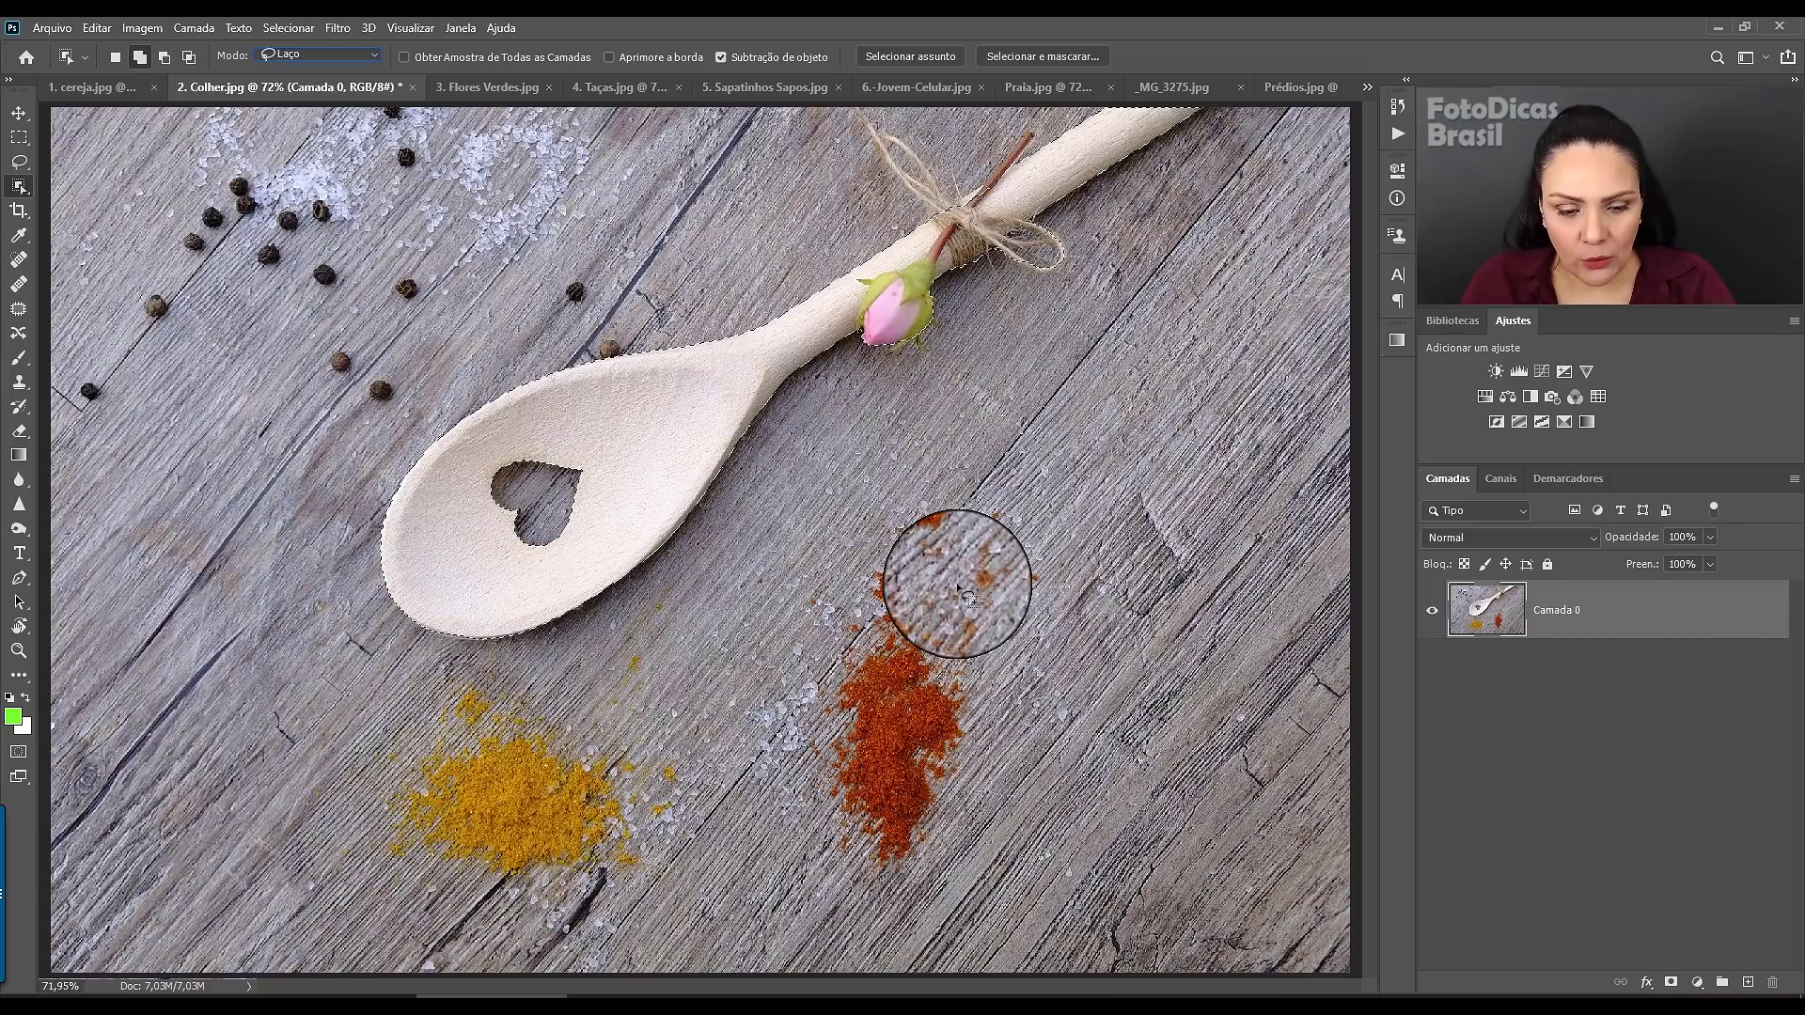
- At 200% zoom, add the rosebud's twig and the left twine strand to the spoon selection
key("ctrl+plus")
key("ctrl+plus")
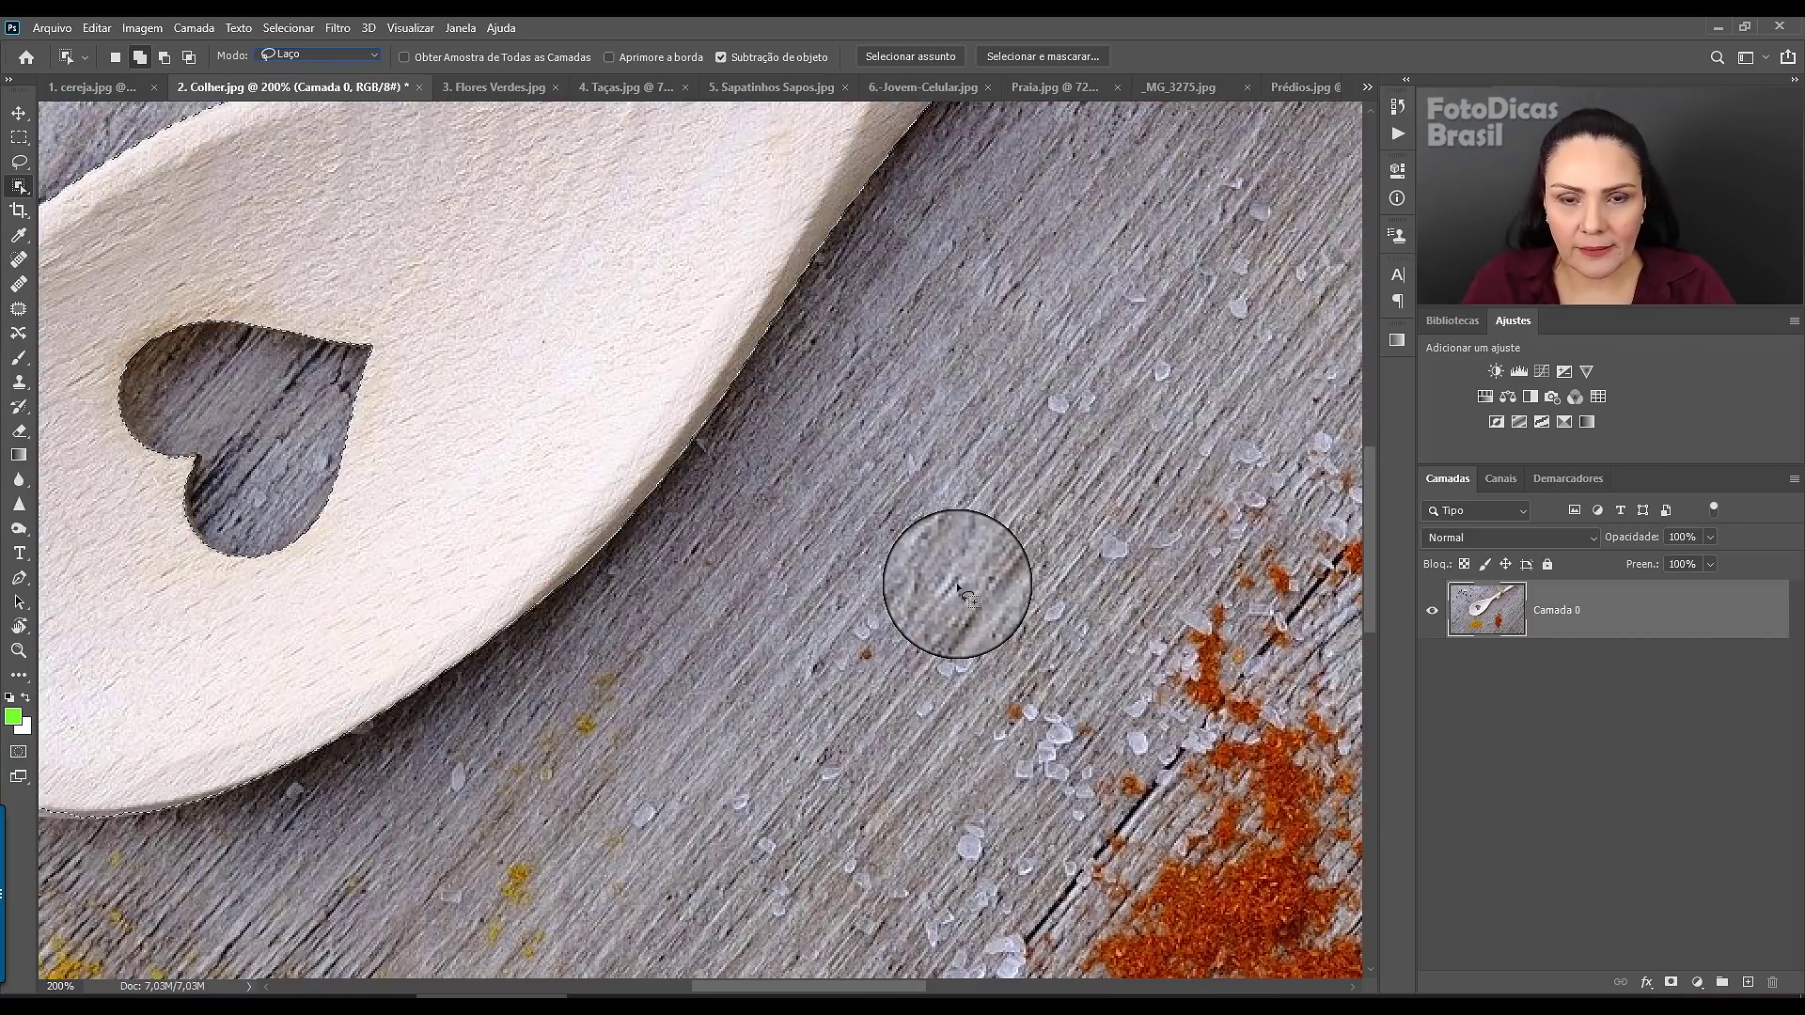
mouse_move(950, 371)
left_mouse_down()
mouse_move(815, 643)
mouse_move(596, 786)
left_mouse_up()
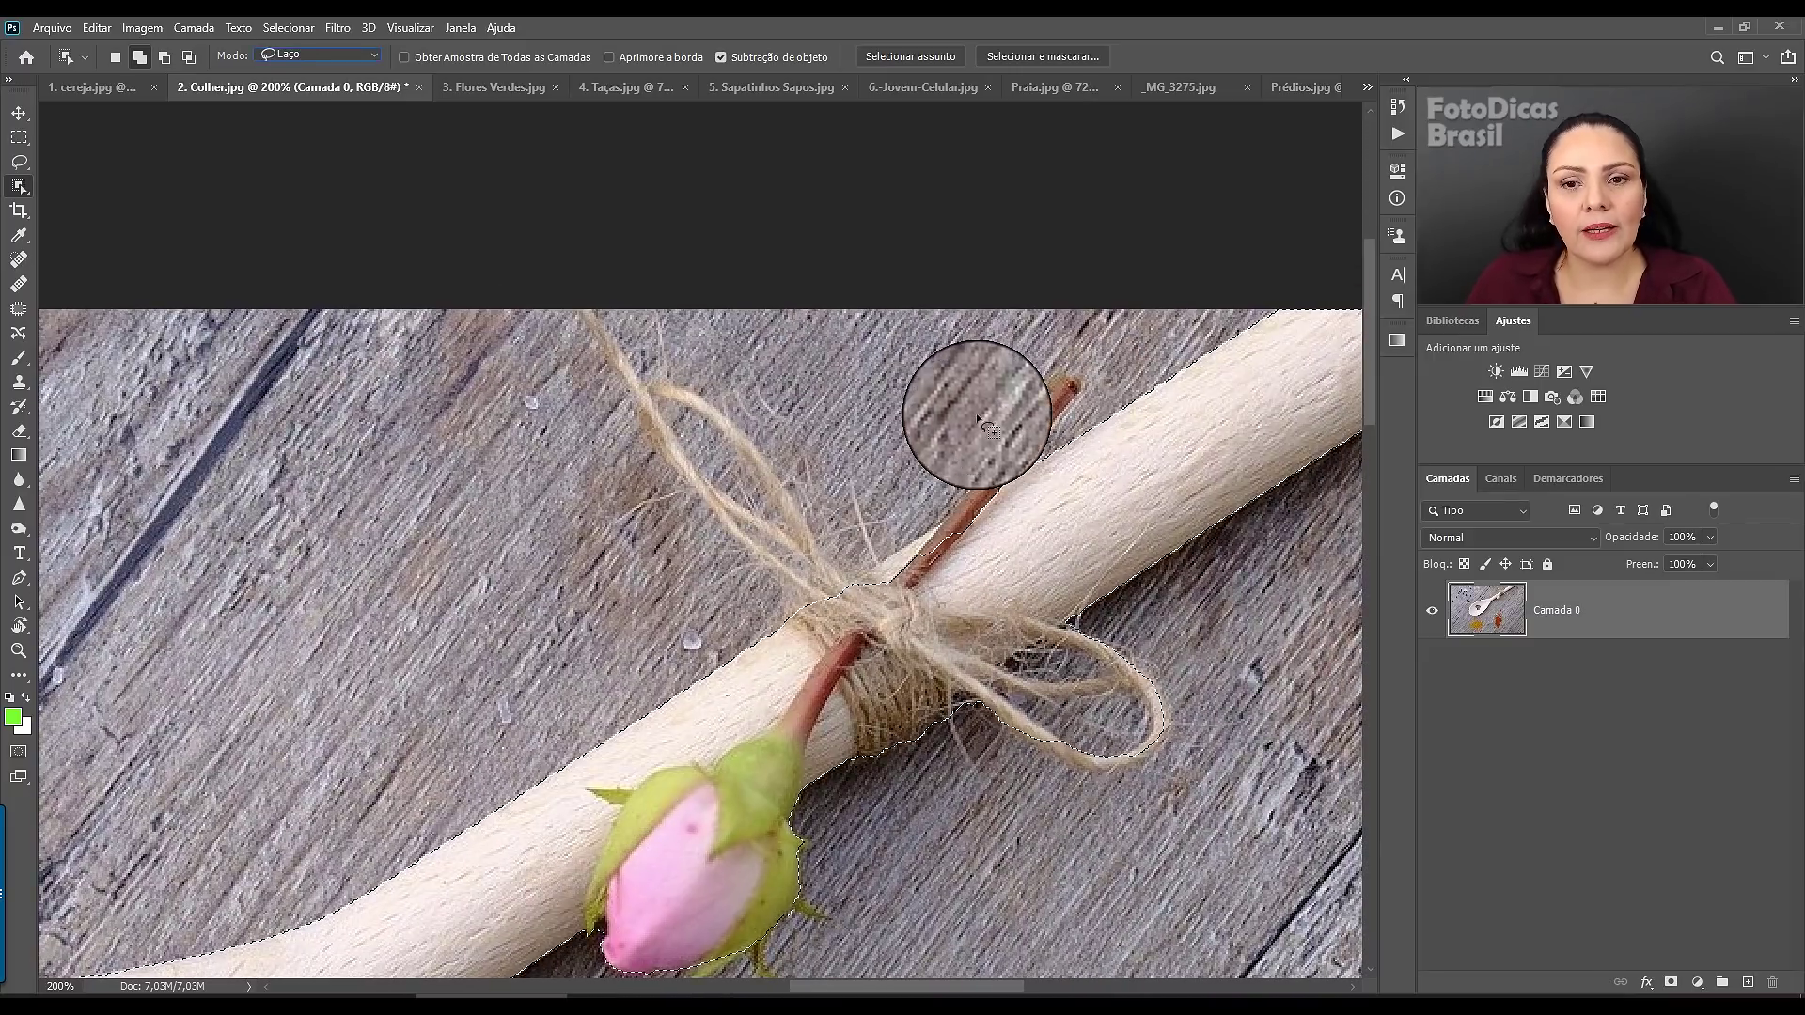
mouse_move(981, 421)
left_mouse_down()
mouse_move(919, 531)
mouse_move(1112, 394)
mouse_move(908, 574)
left_mouse_up()
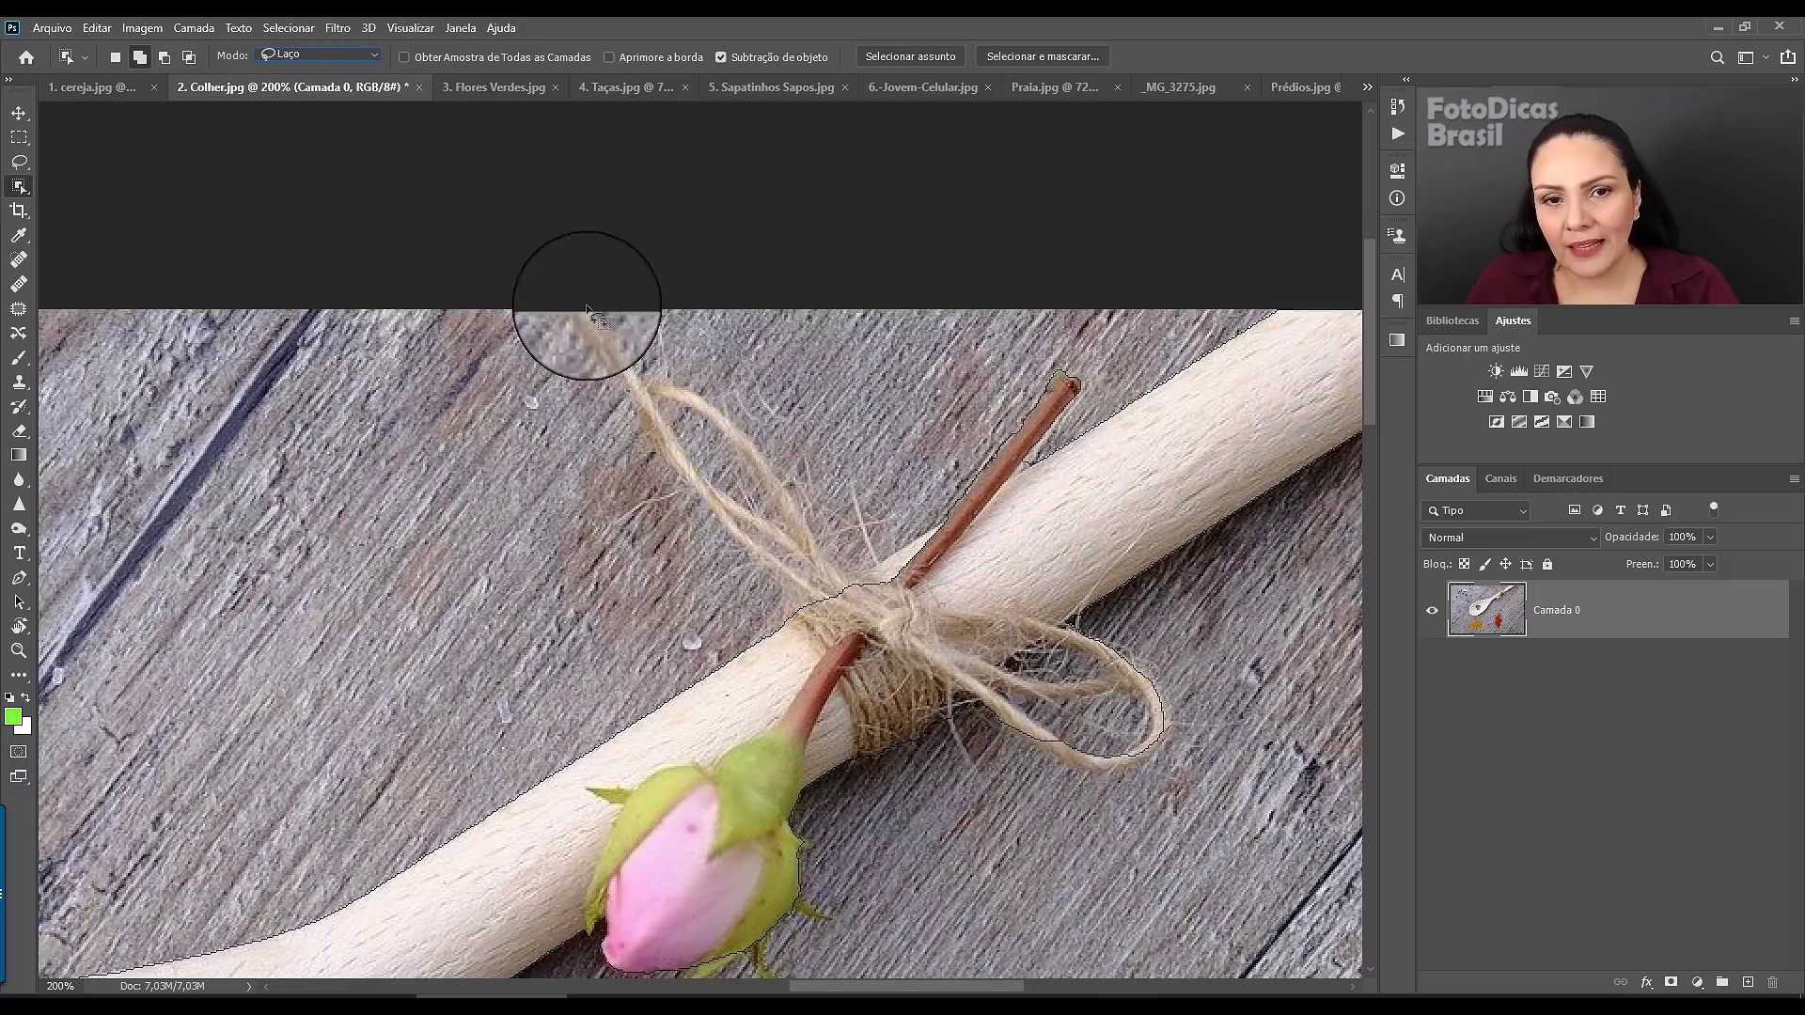
mouse_move(882, 550)
left_mouse_down()
mouse_move(741, 372)
mouse_move(820, 635)
mouse_move(799, 631)
left_mouse_up()
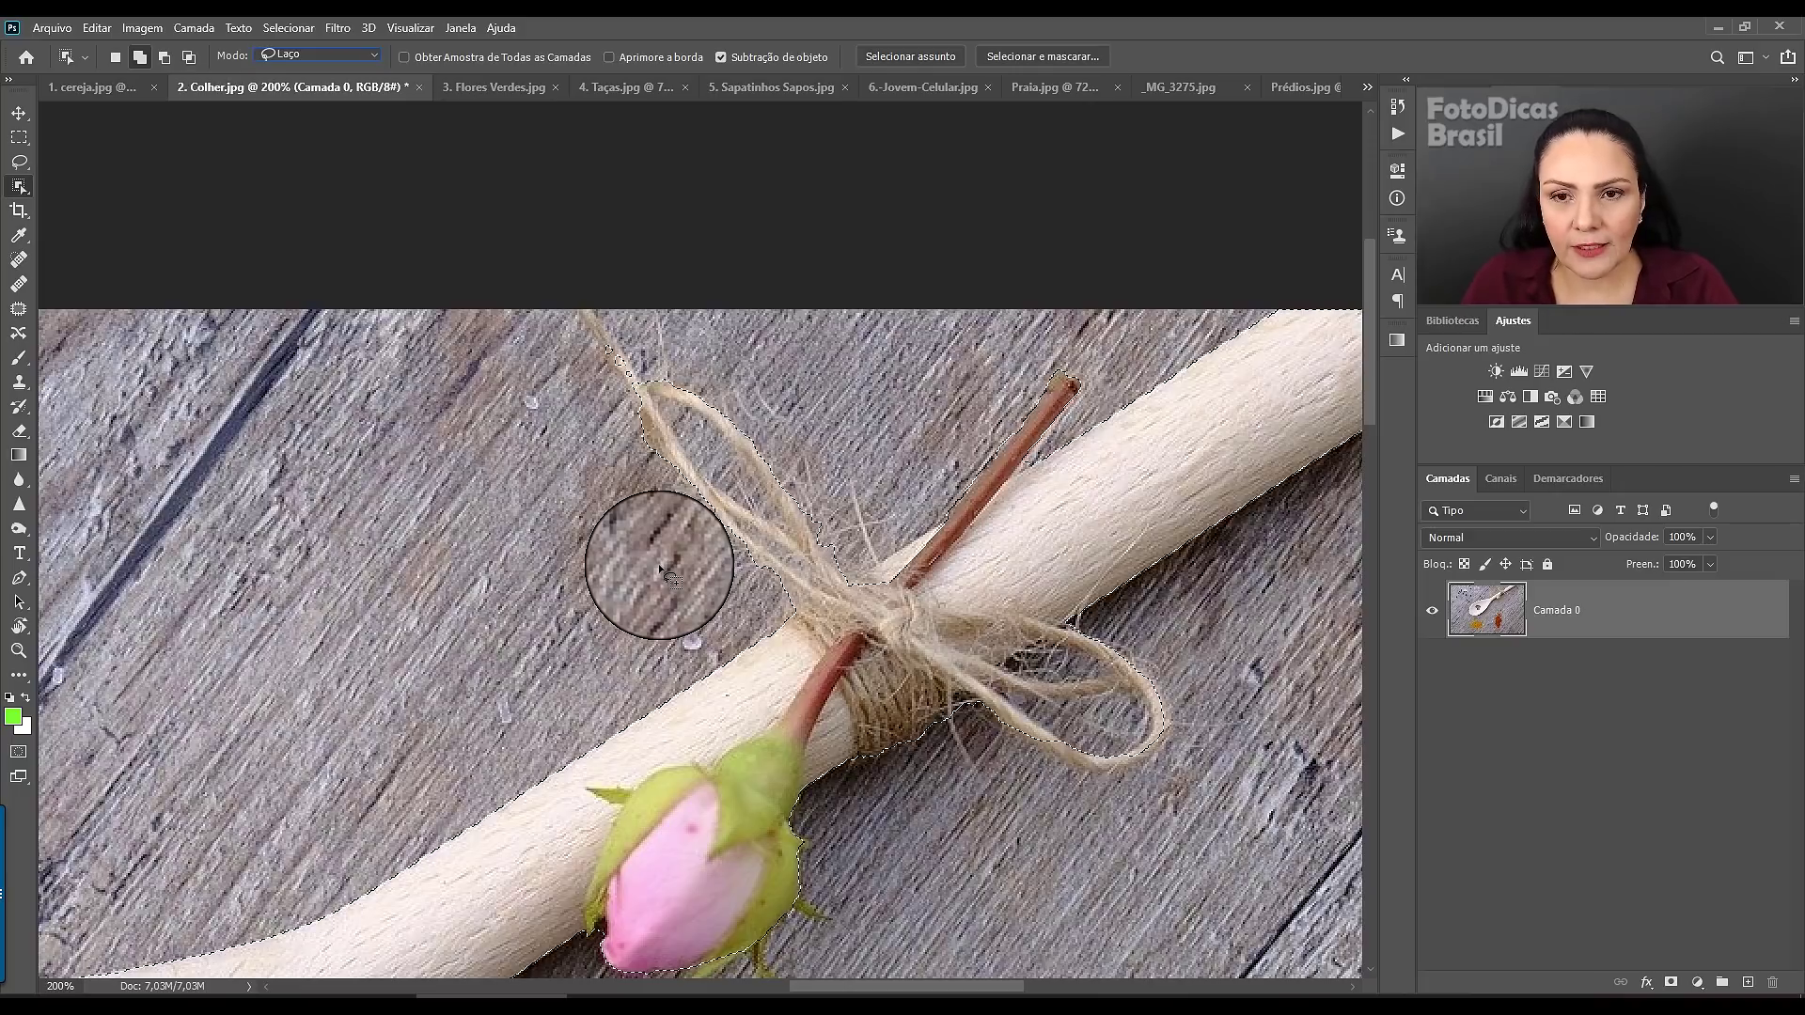
key("ctrl+0")
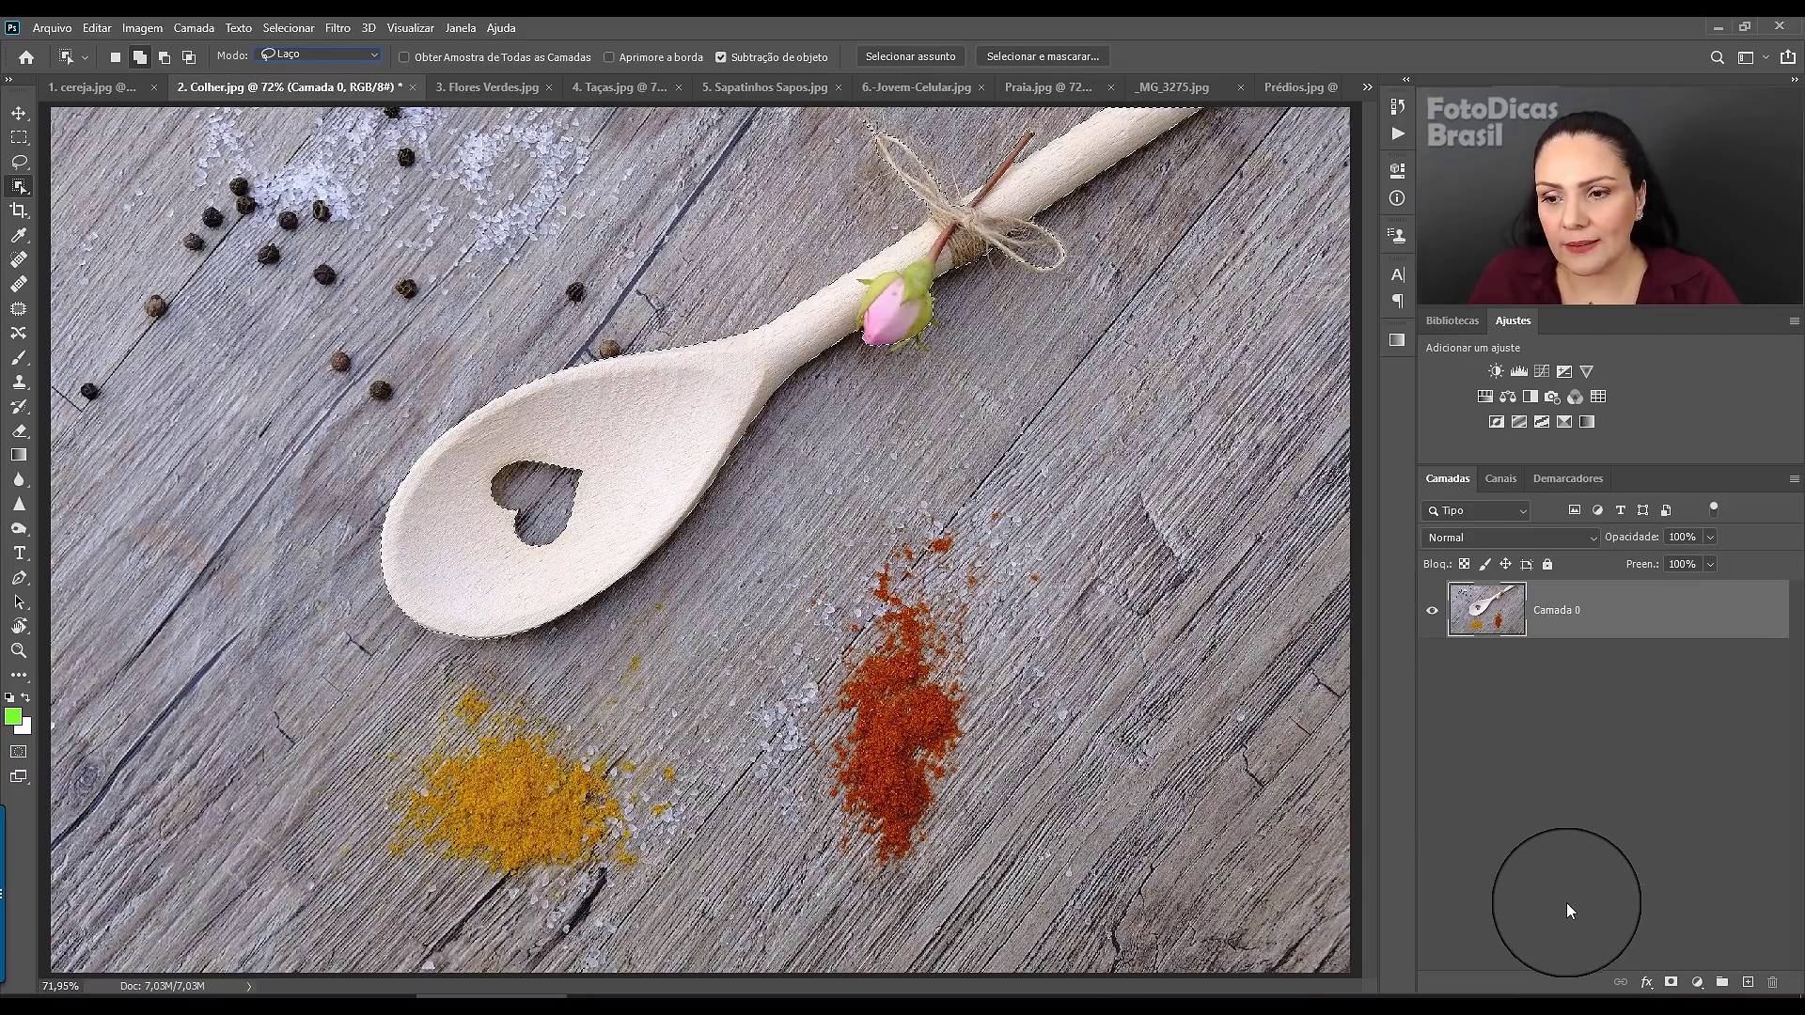
- Mask Camada 0 from the spoon selection and review the mask and layer in Propriedades
left_click(1671, 981)
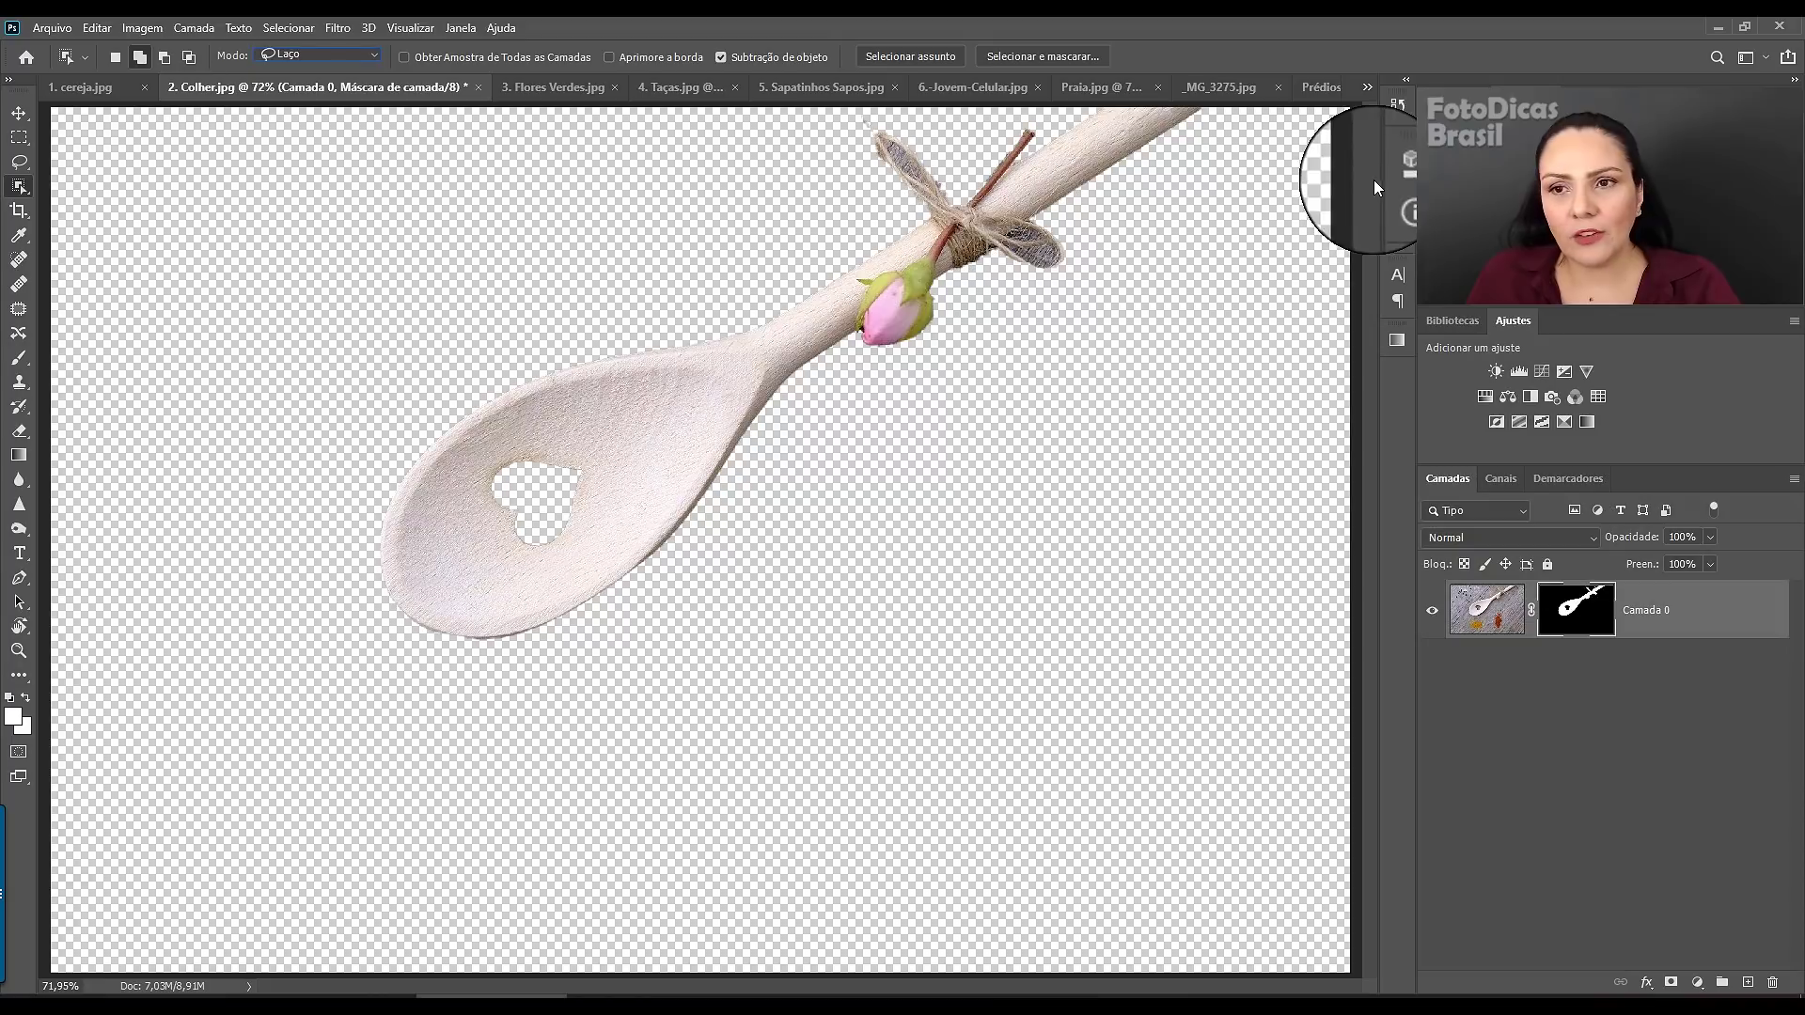
left_click(1397, 170)
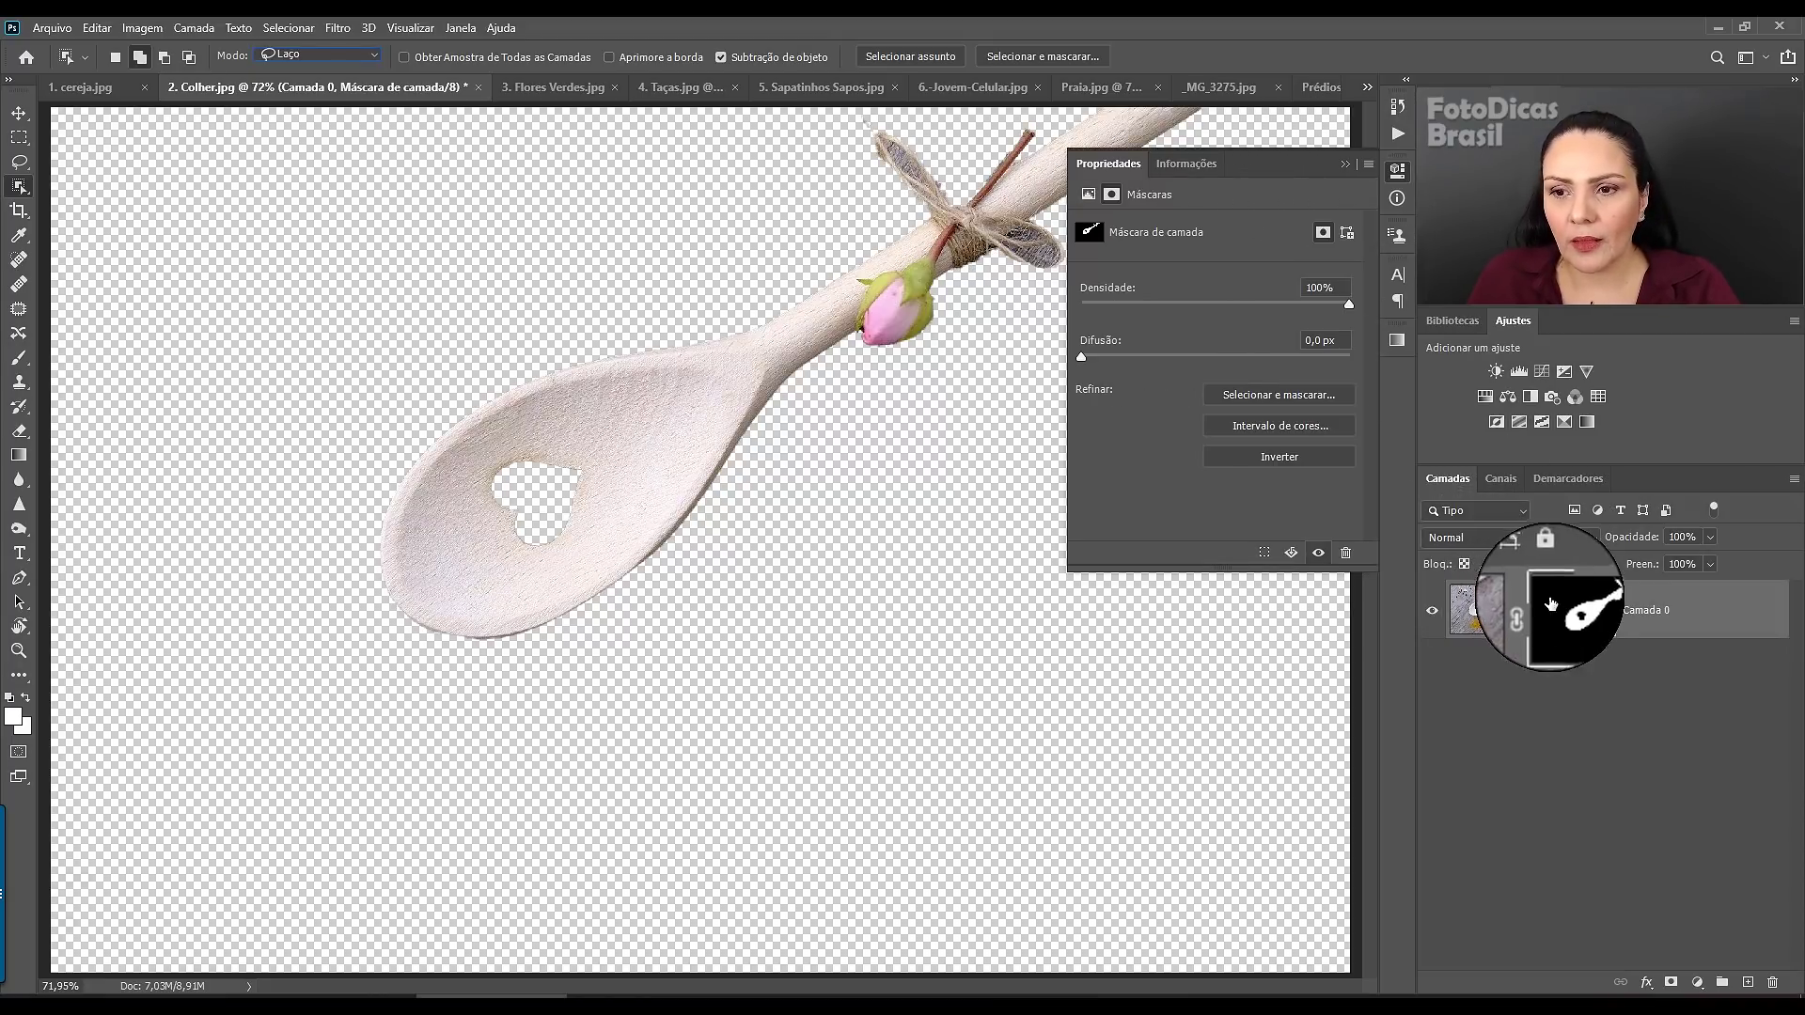
left_click(1476, 628)
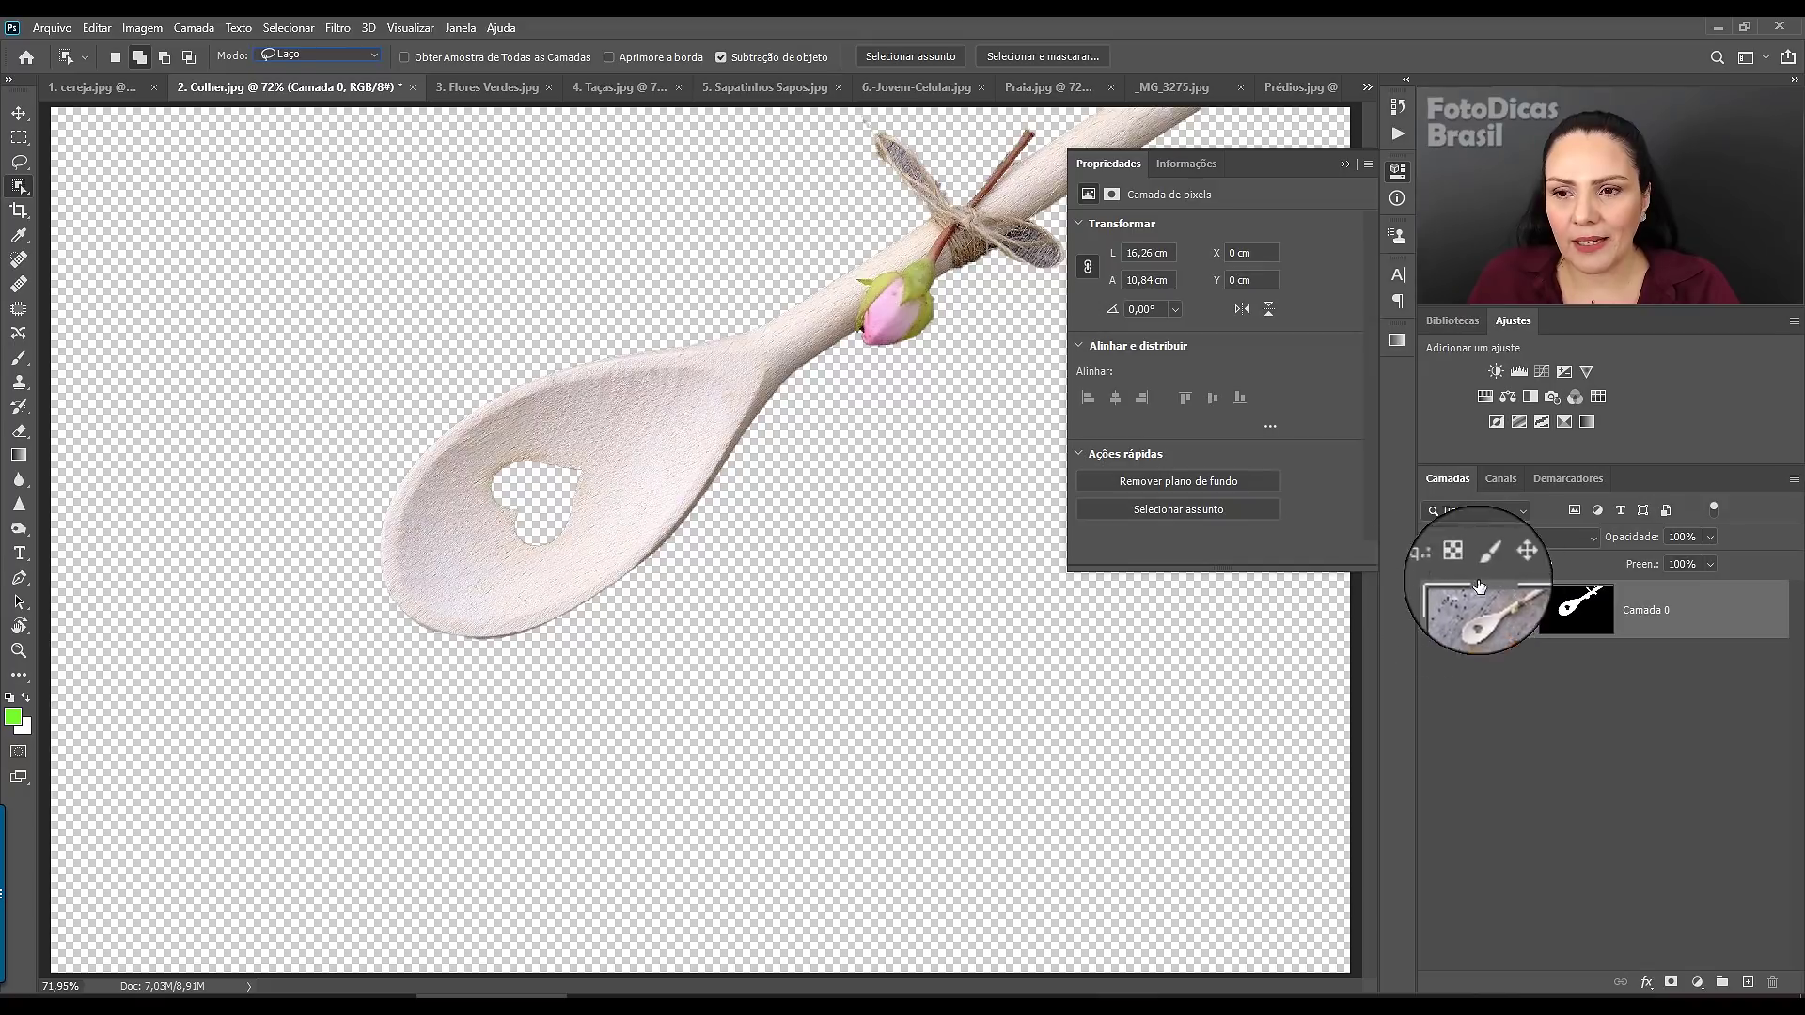
left_click(1586, 619)
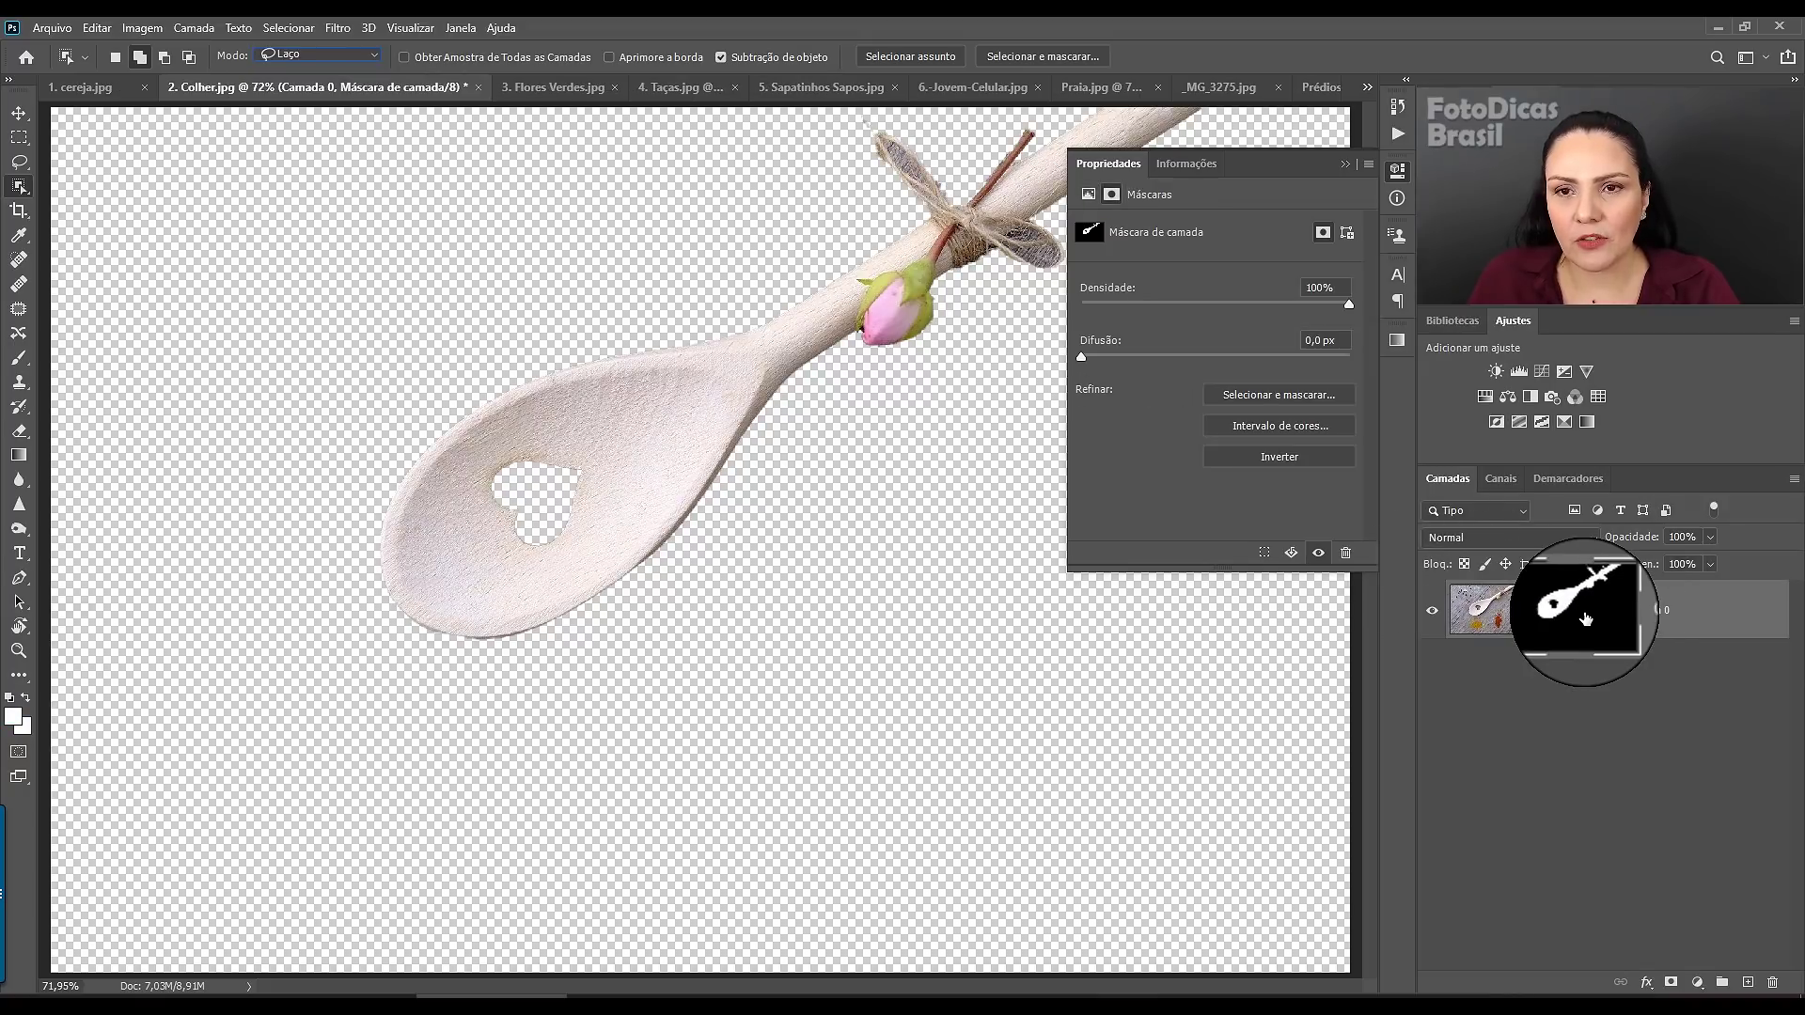
left_click(1476, 613)
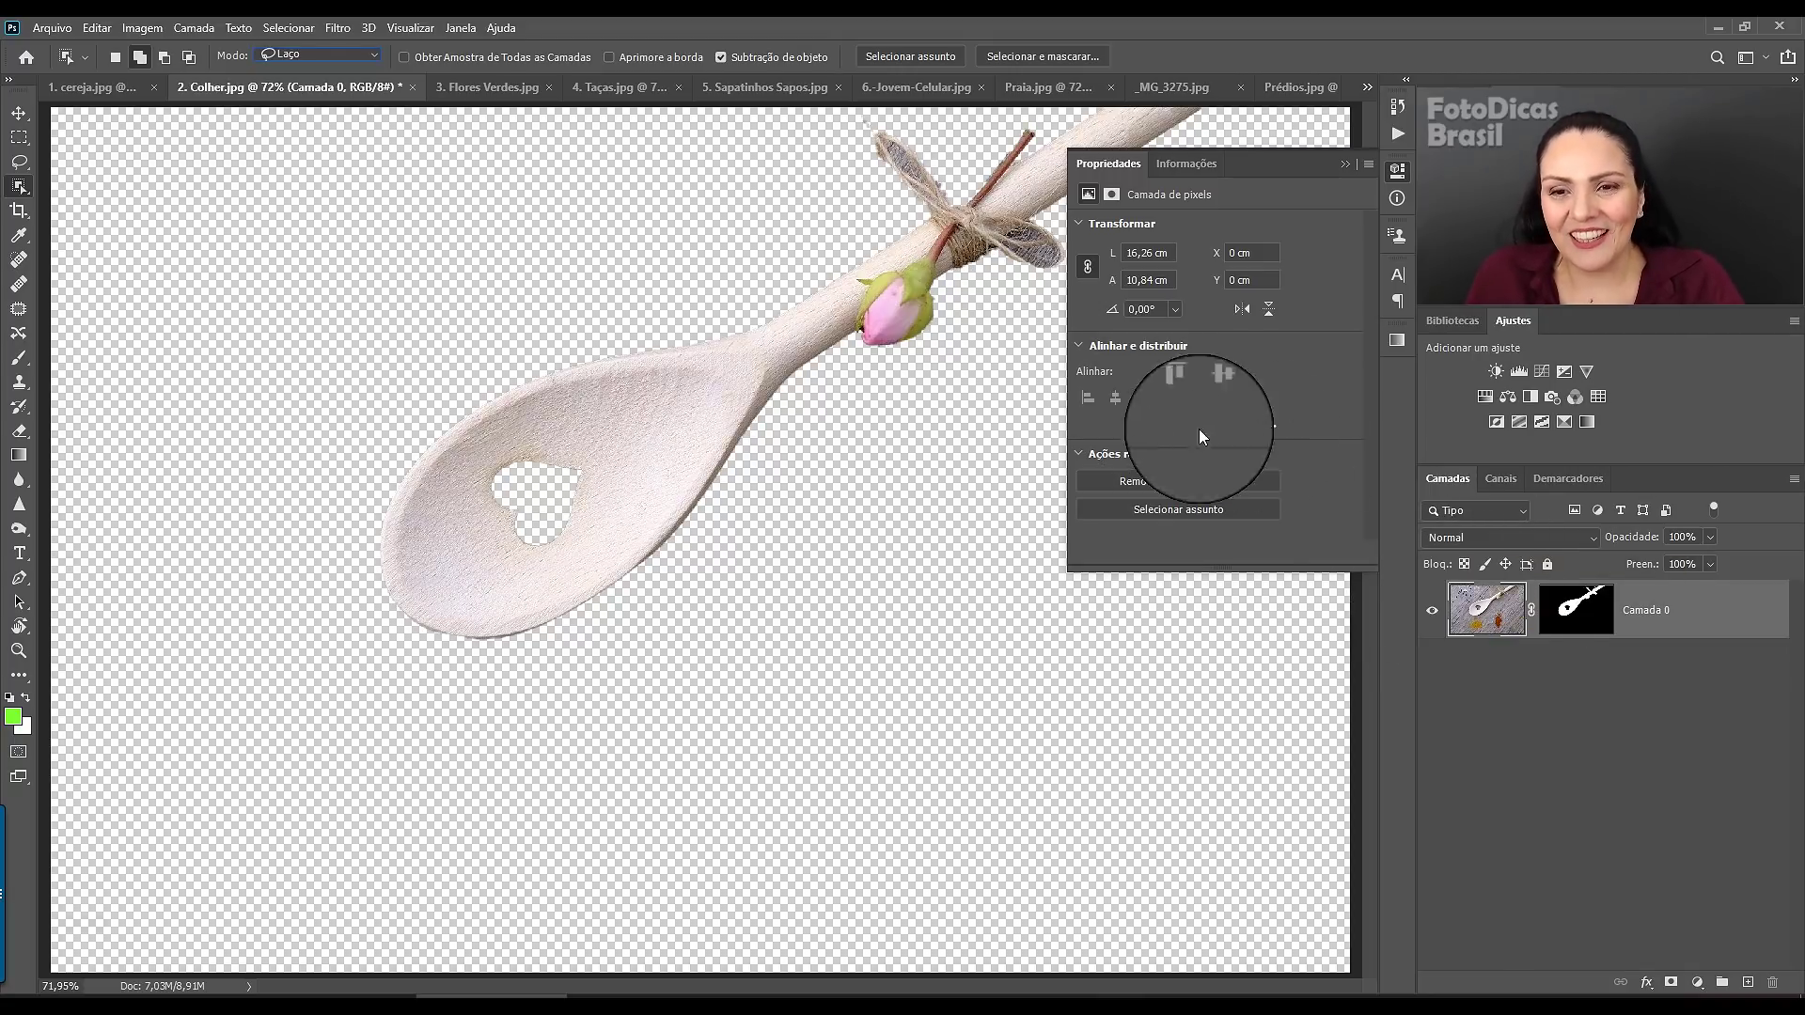
- Rerun Remove Background on the spoon, replacing the old mask, then switch to 3. Flores Verdes.jpg
left_click(1192, 477)
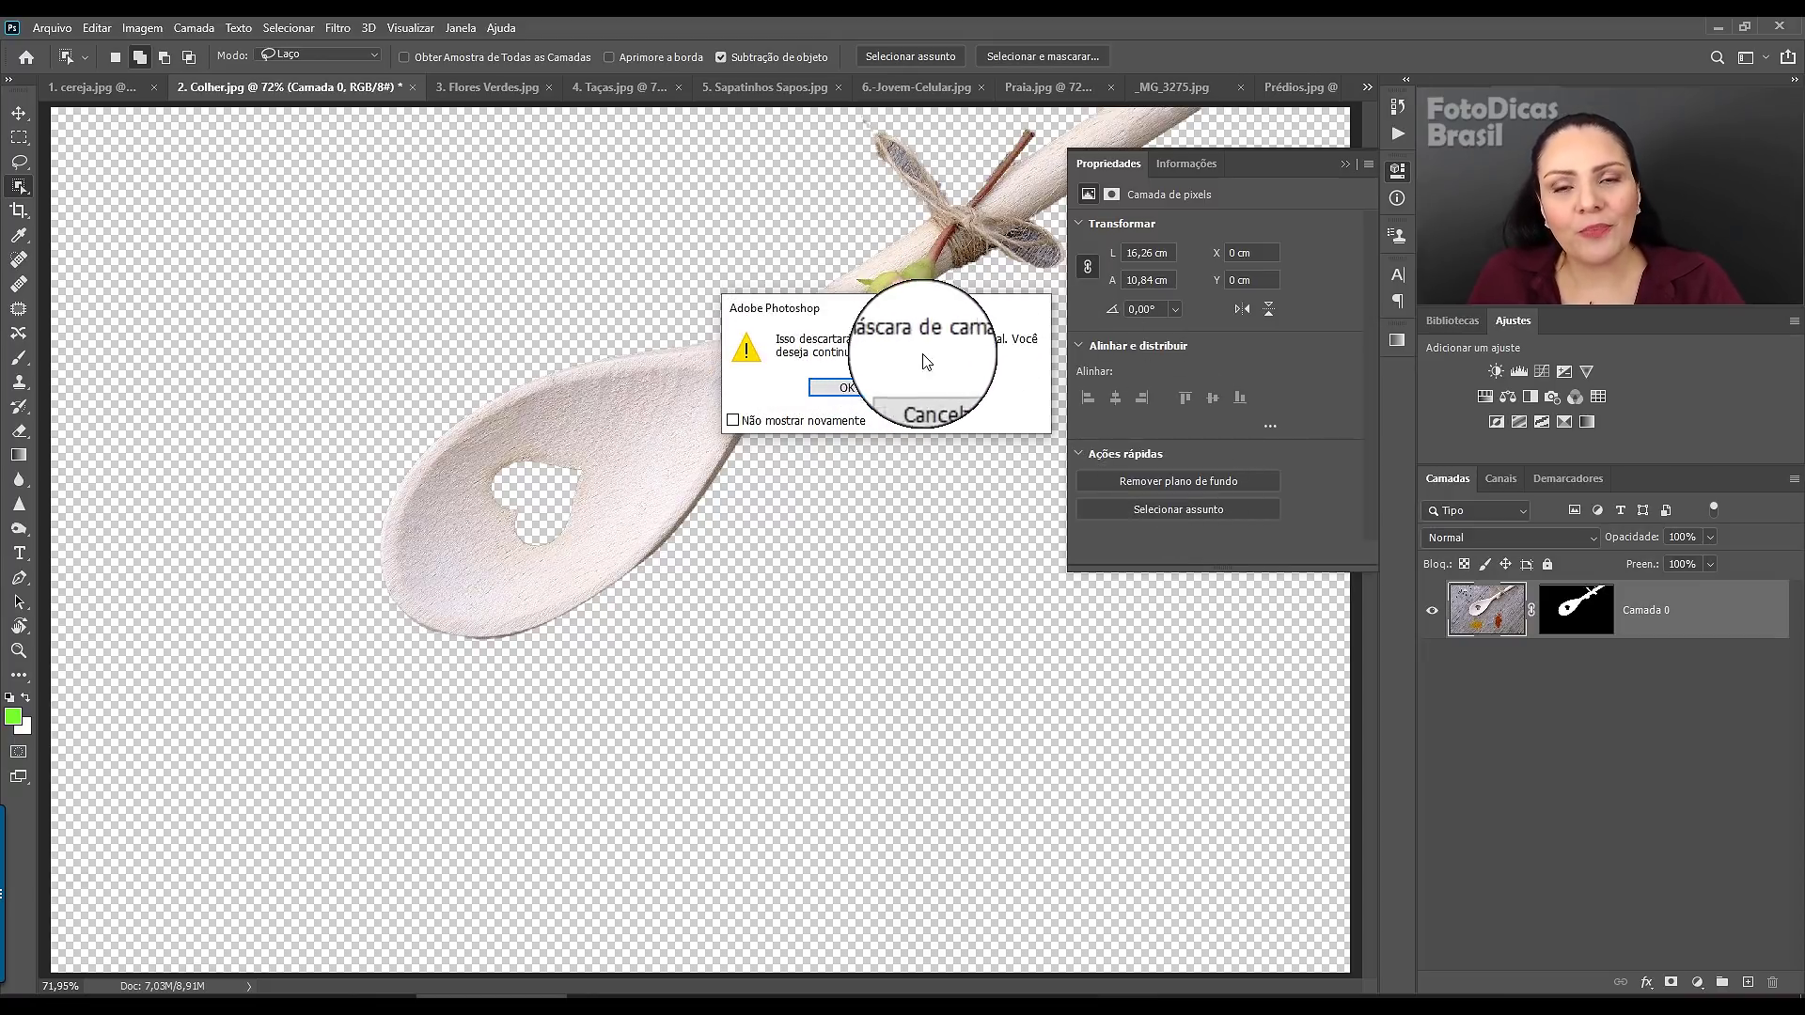
left_click(847, 389)
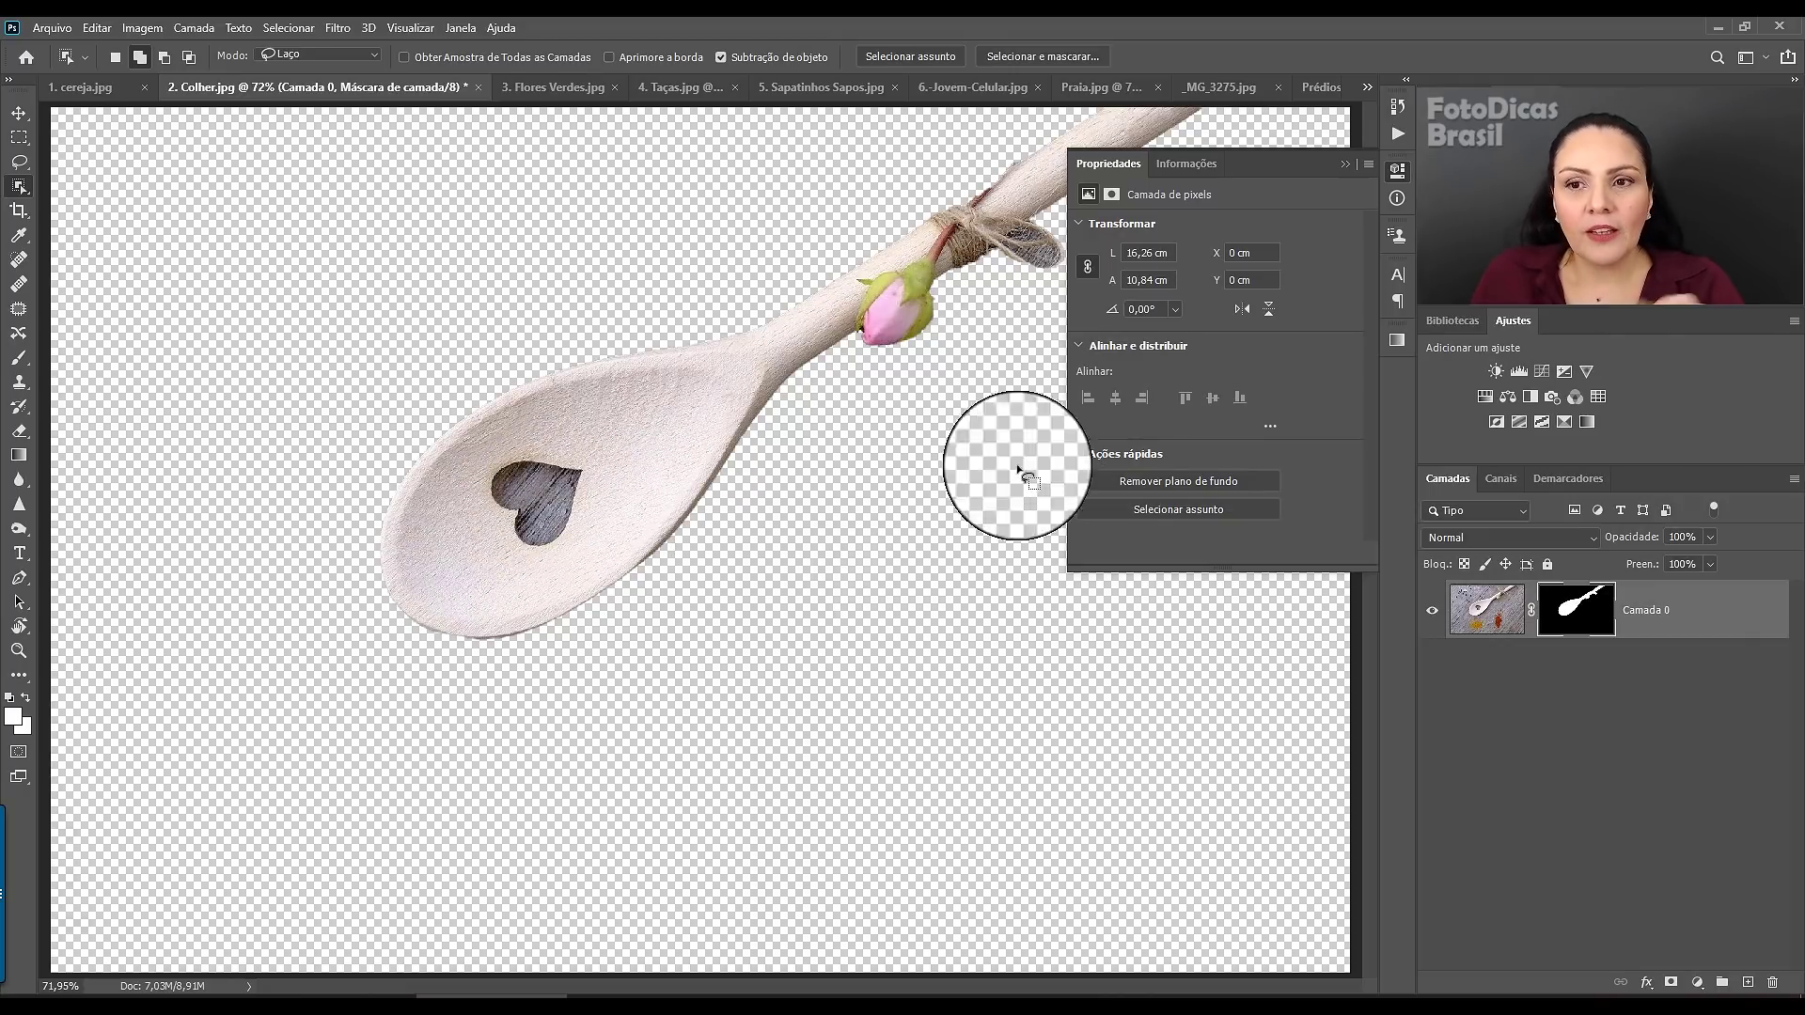
left_click(1345, 166)
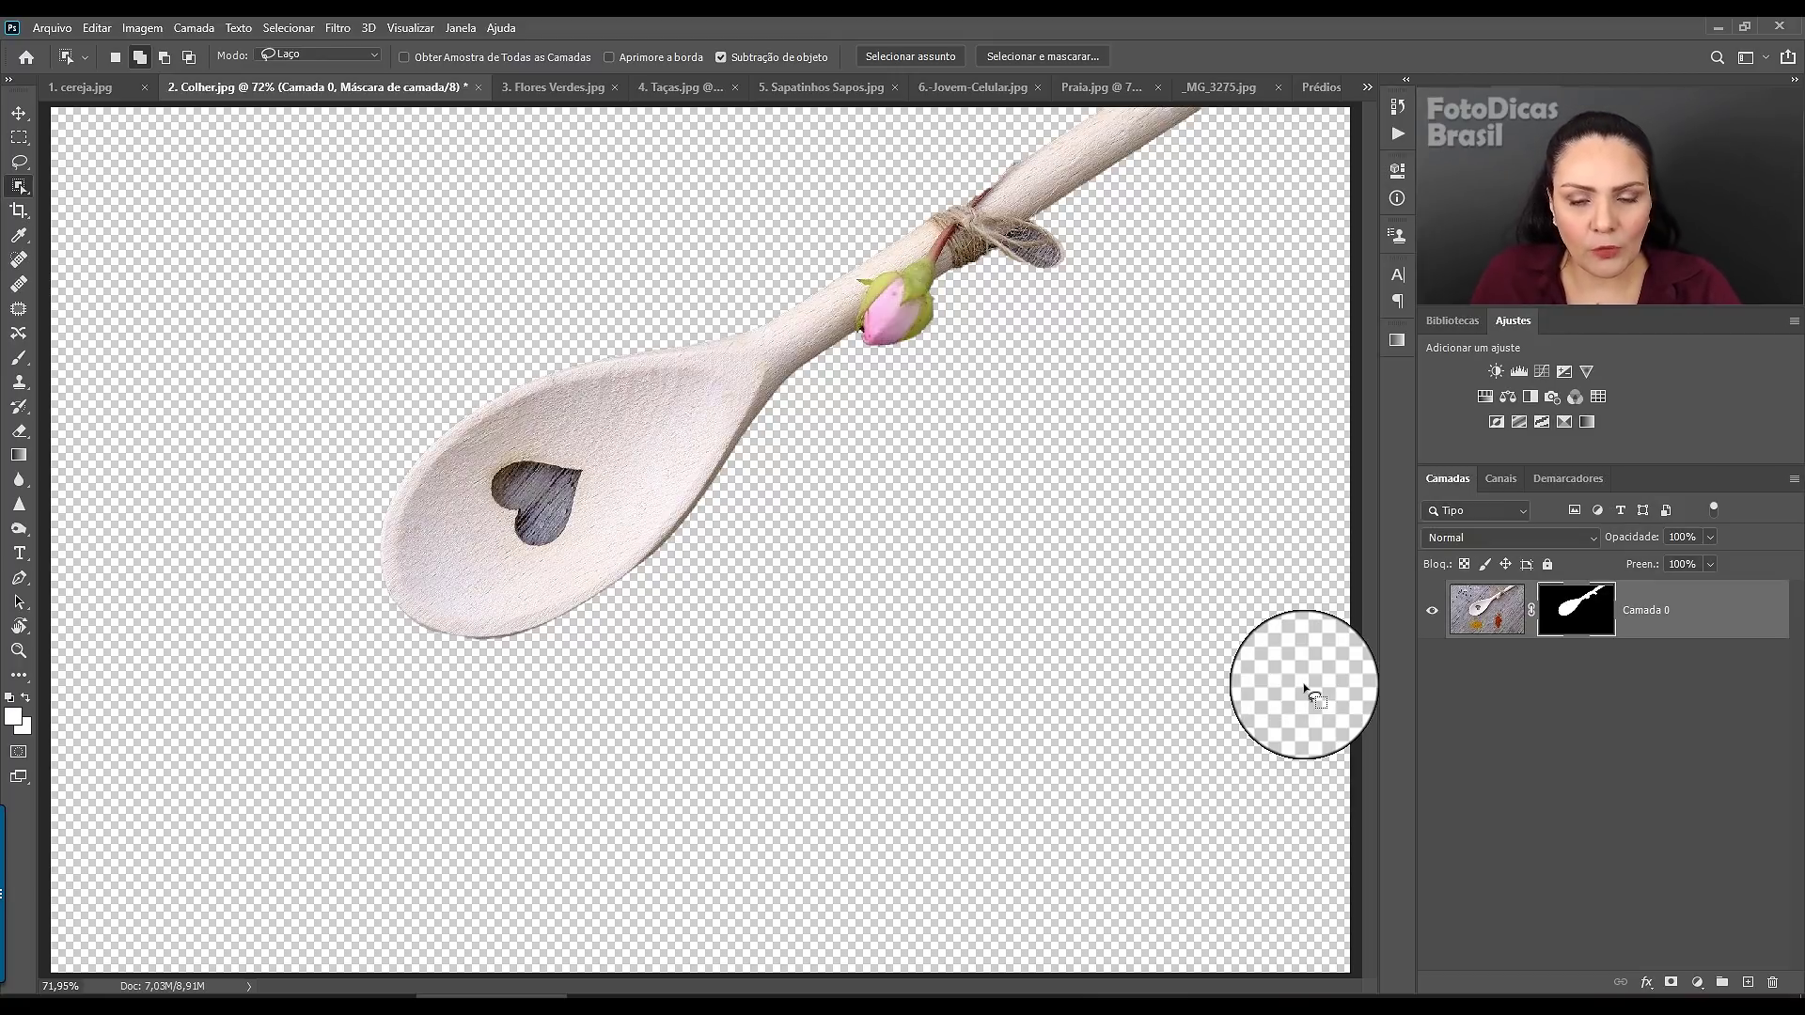
left_click(552, 92)
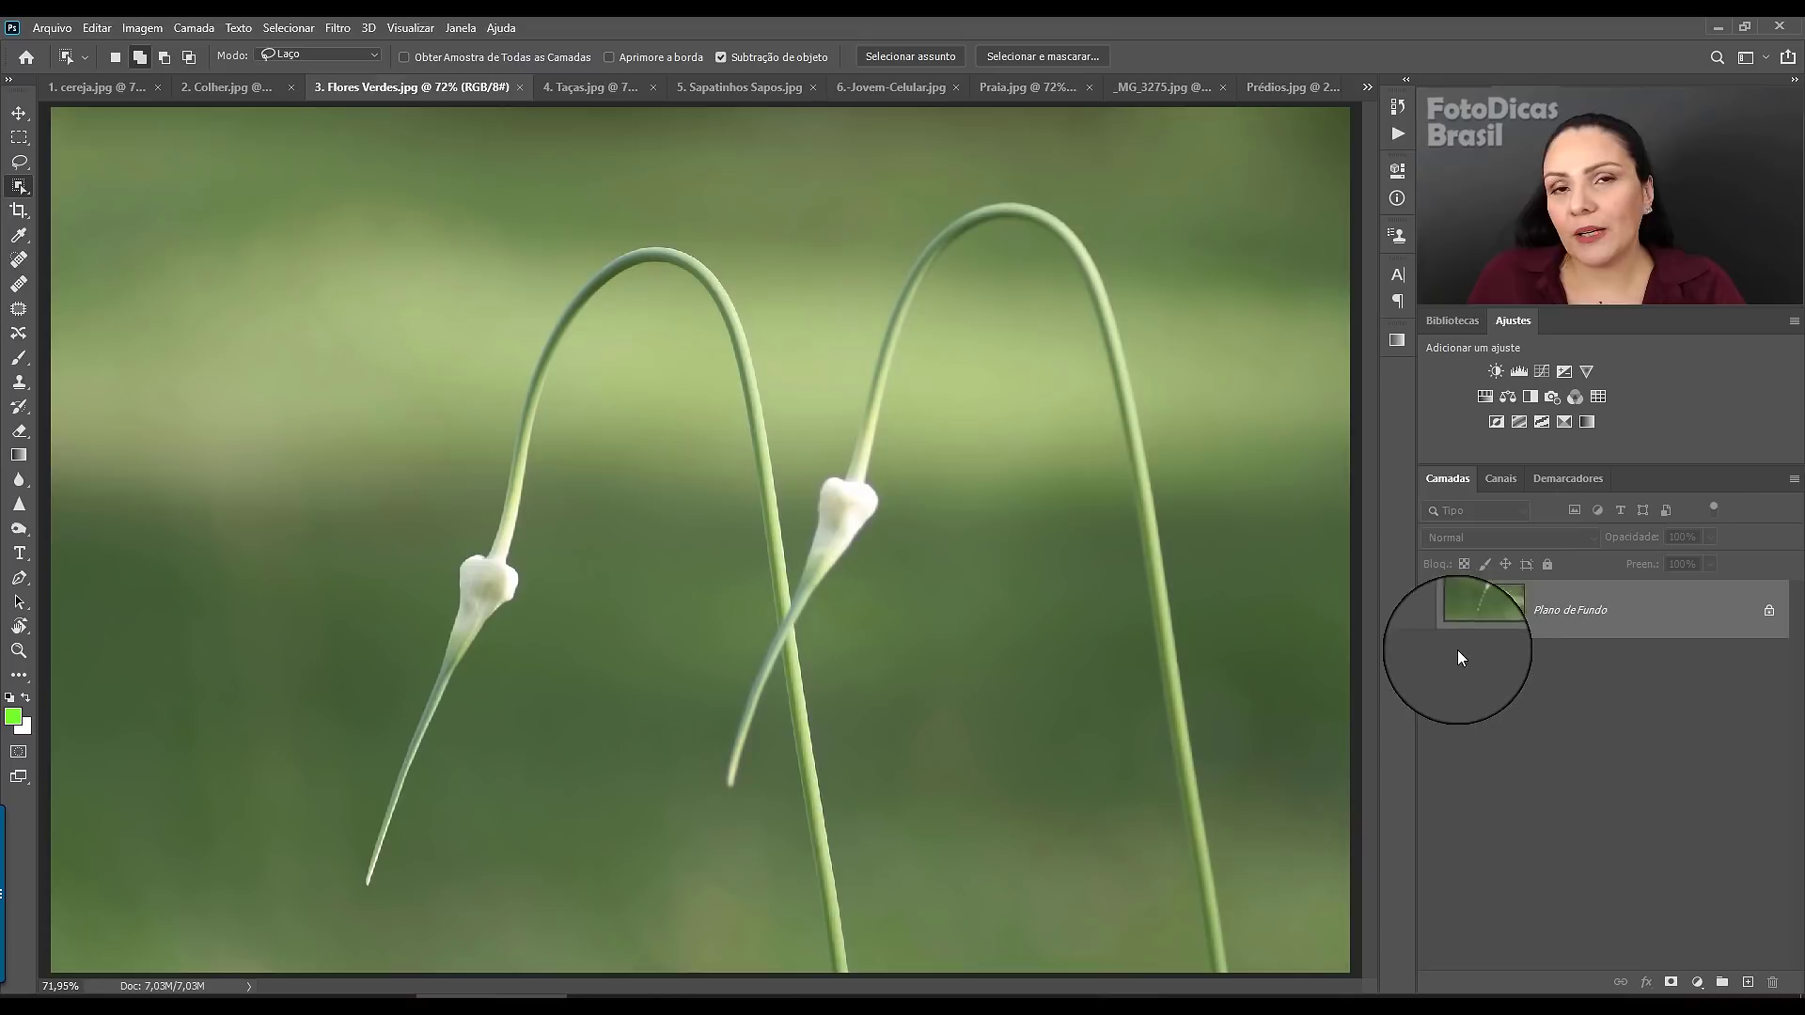
- Unlock Plano de Fundo into Camada 0 and show its Properties panel
left_click(1769, 615)
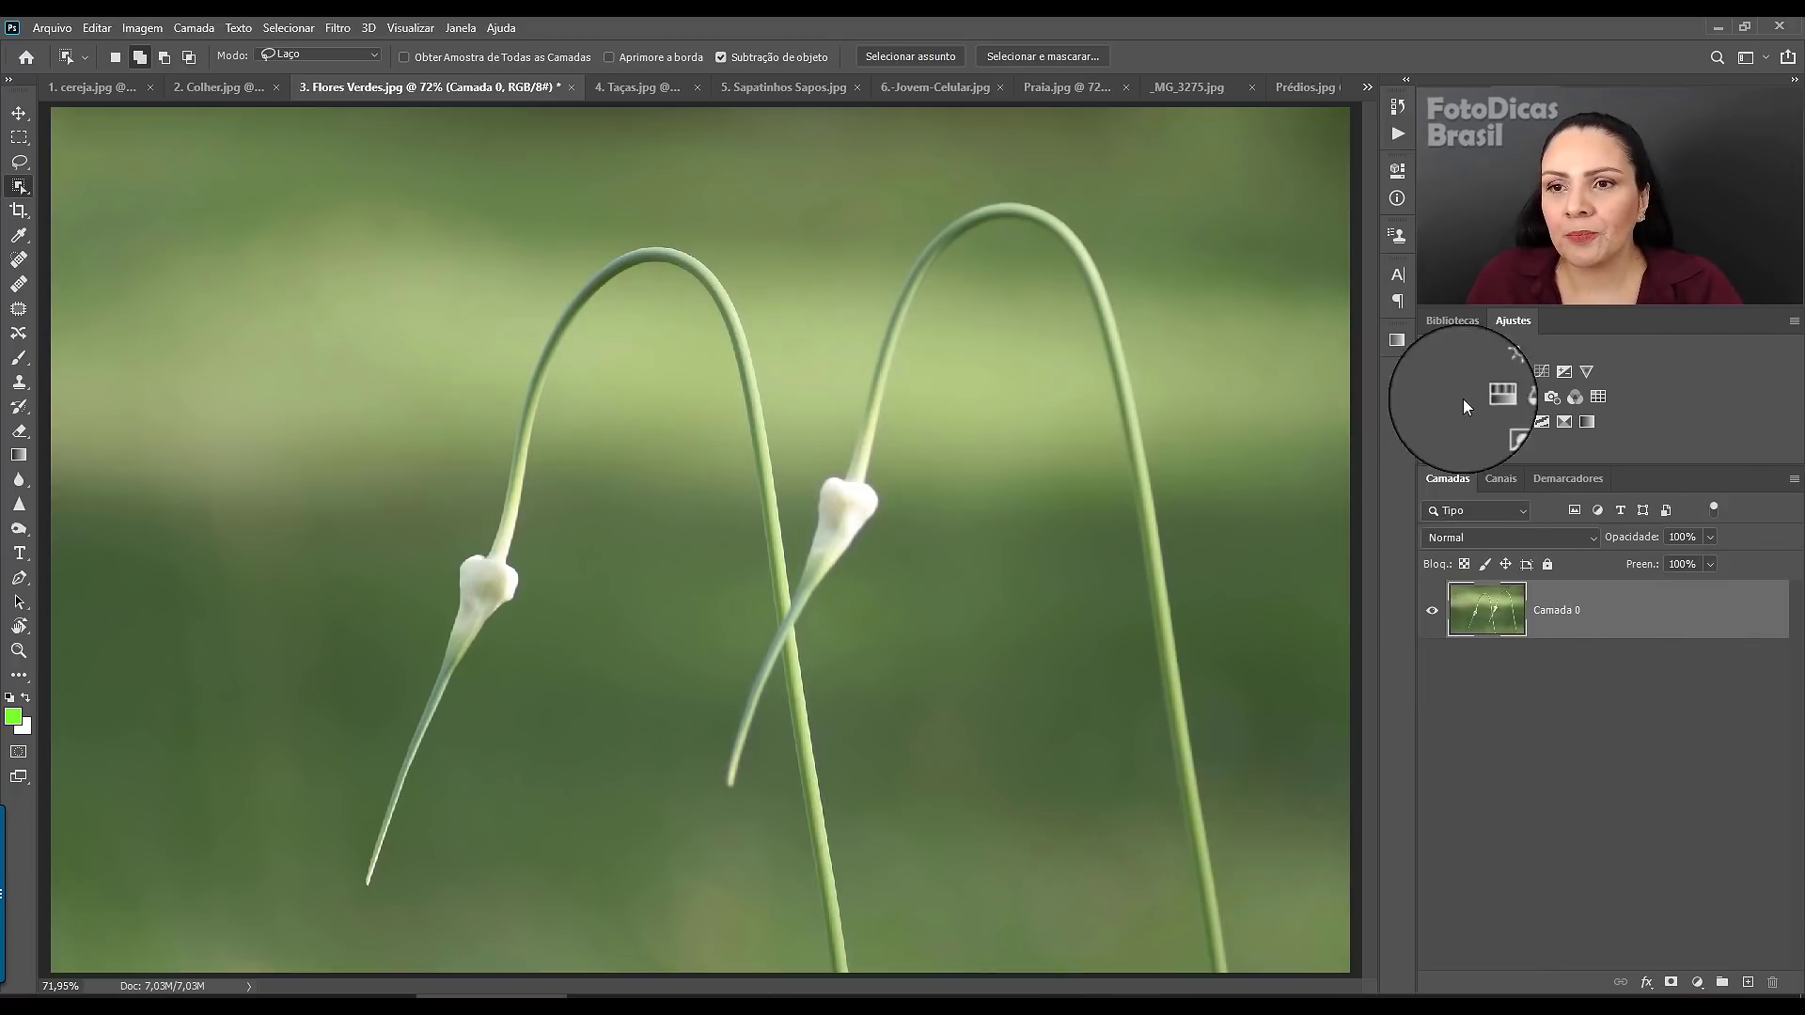
left_click(1397, 177)
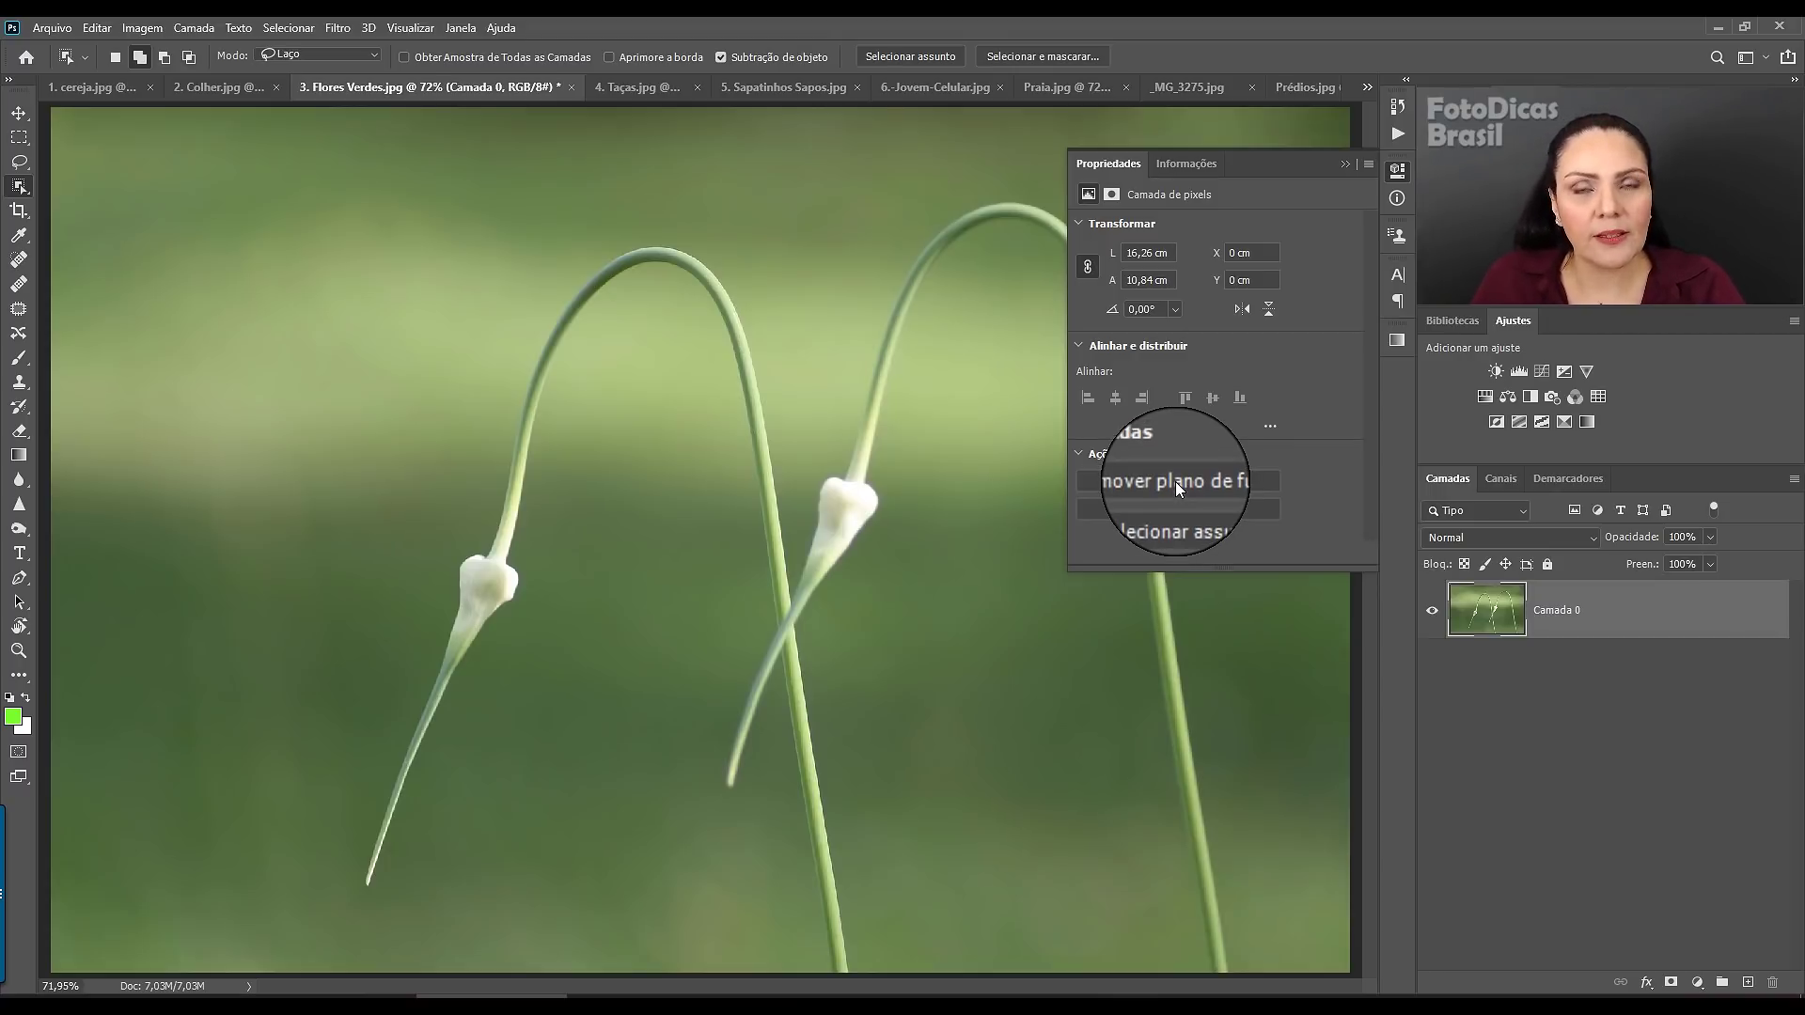
- Apply Remover plano de fundo to the stems photo and zoom in to check the stem edges
left_click(1175, 482)
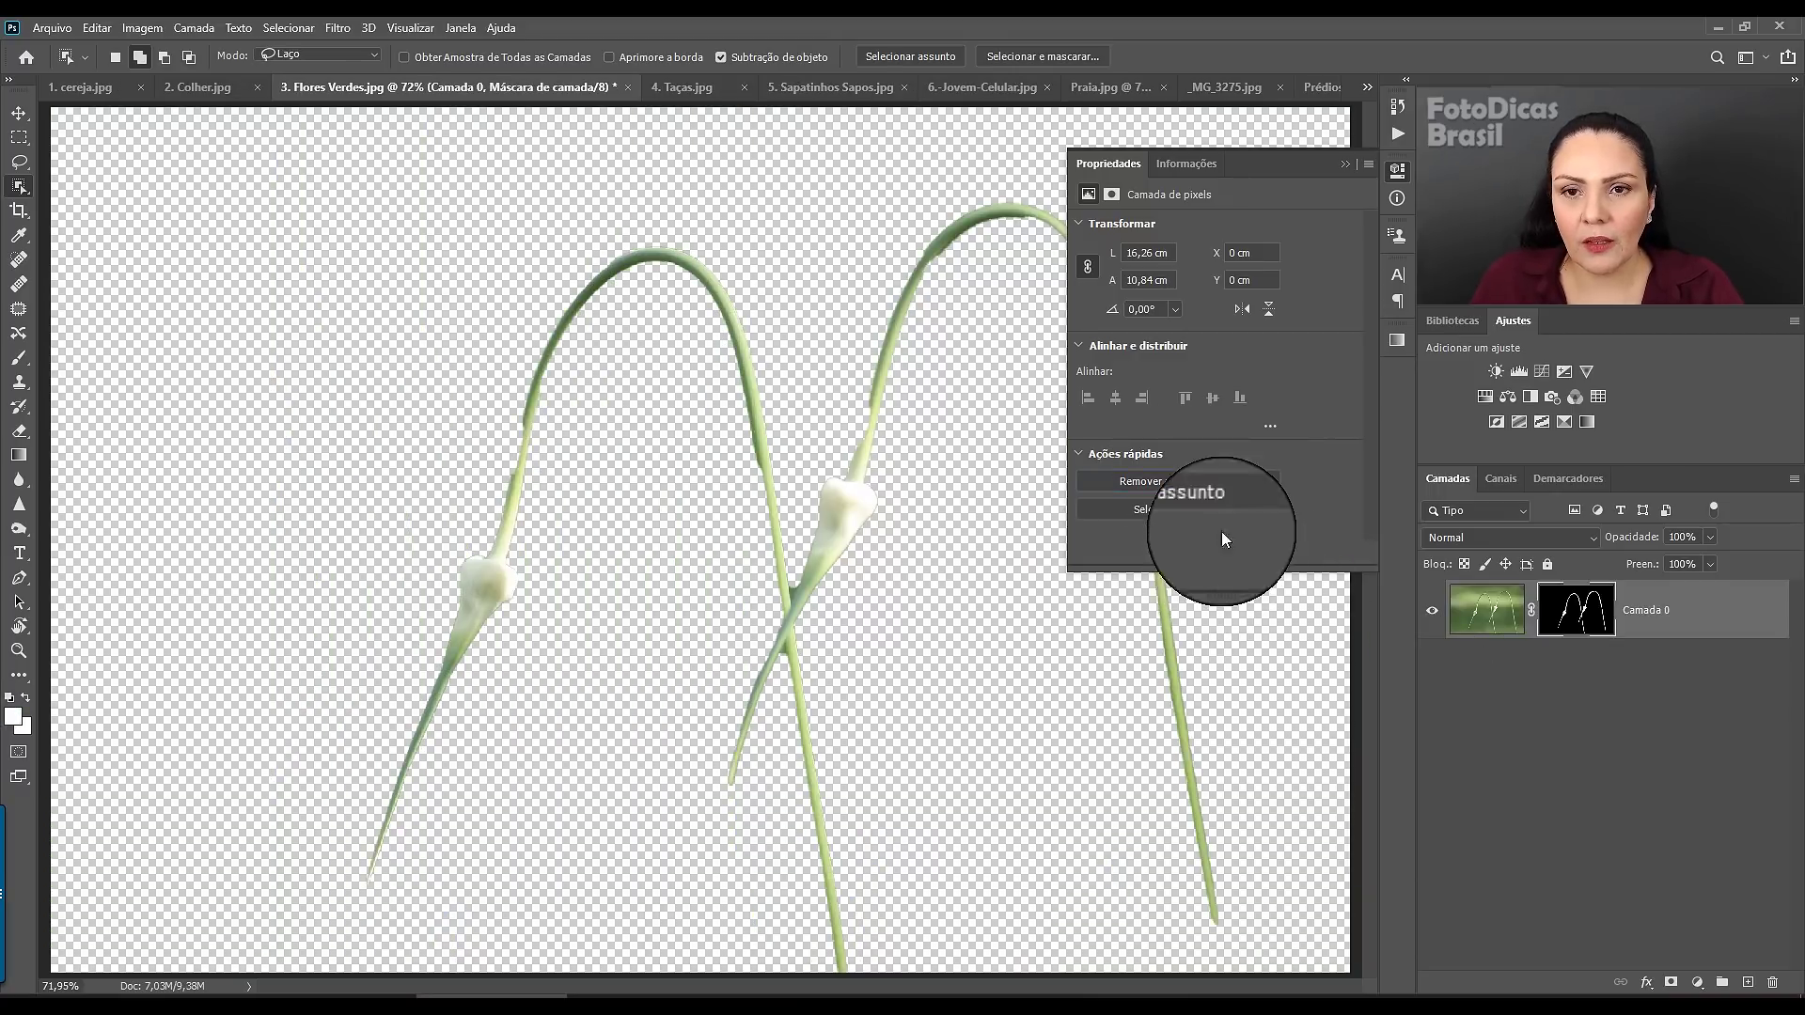
left_click(1354, 170)
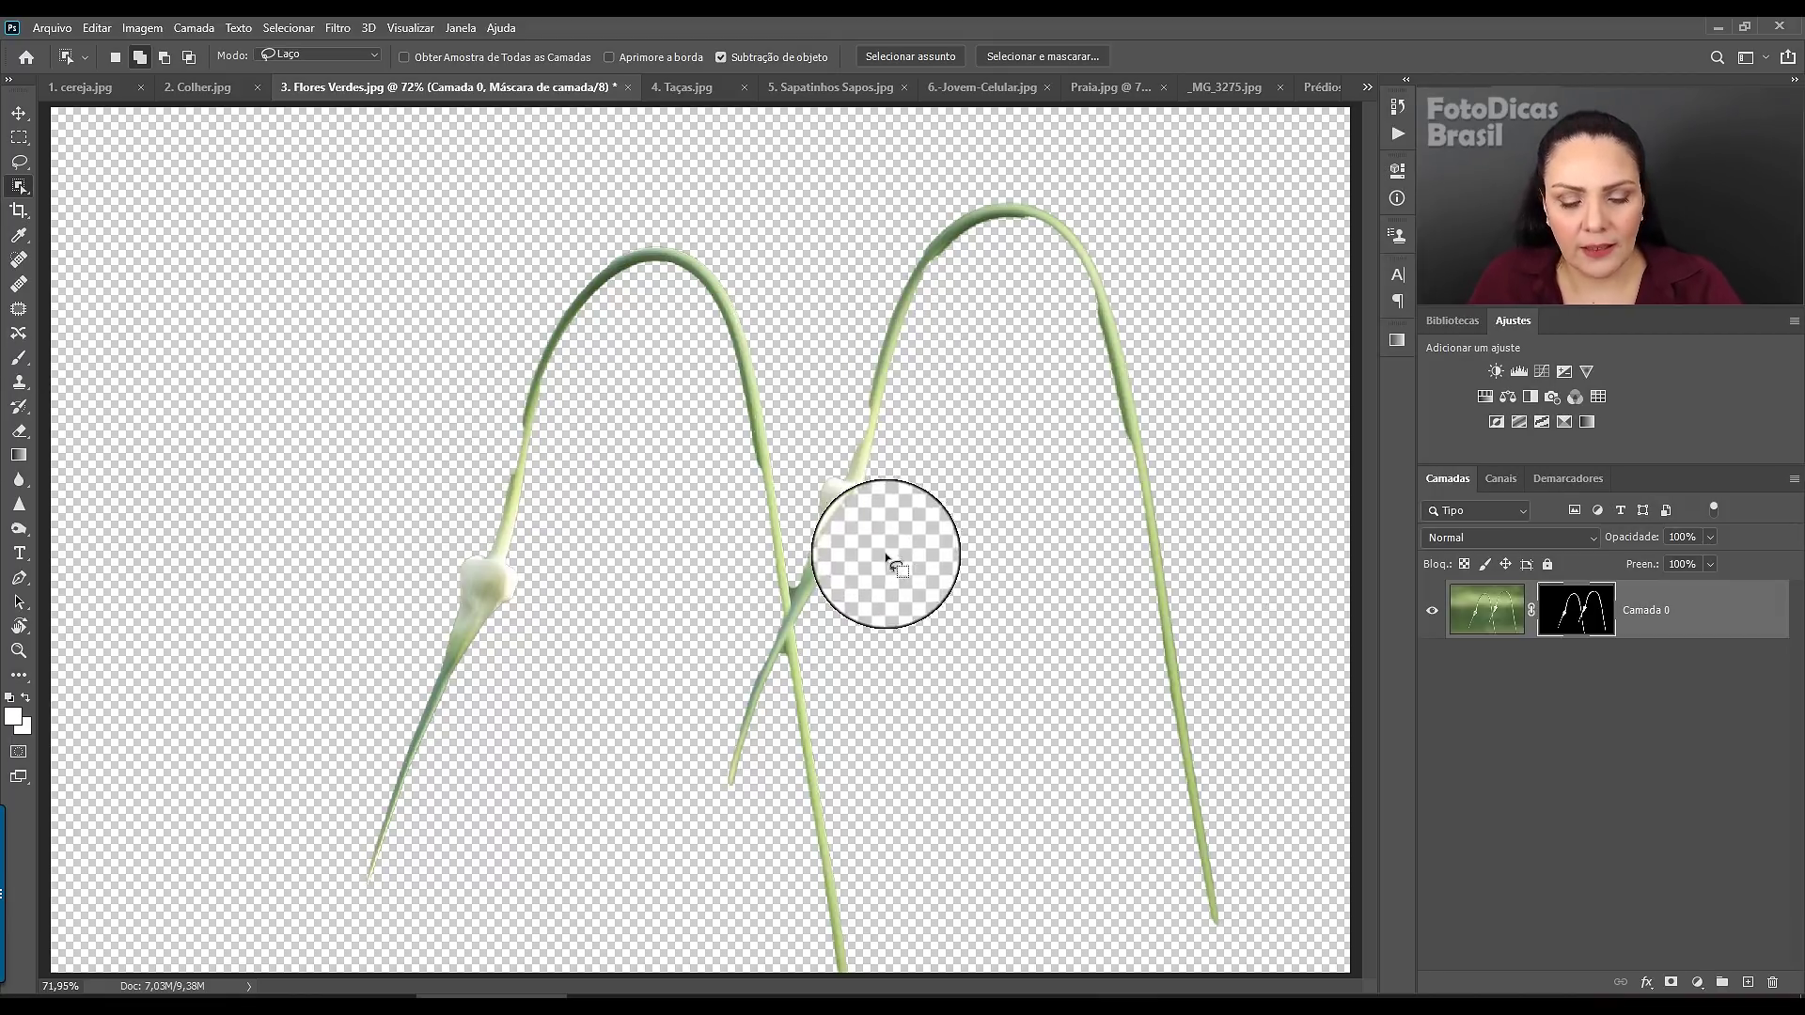
key("ctrl+plus")
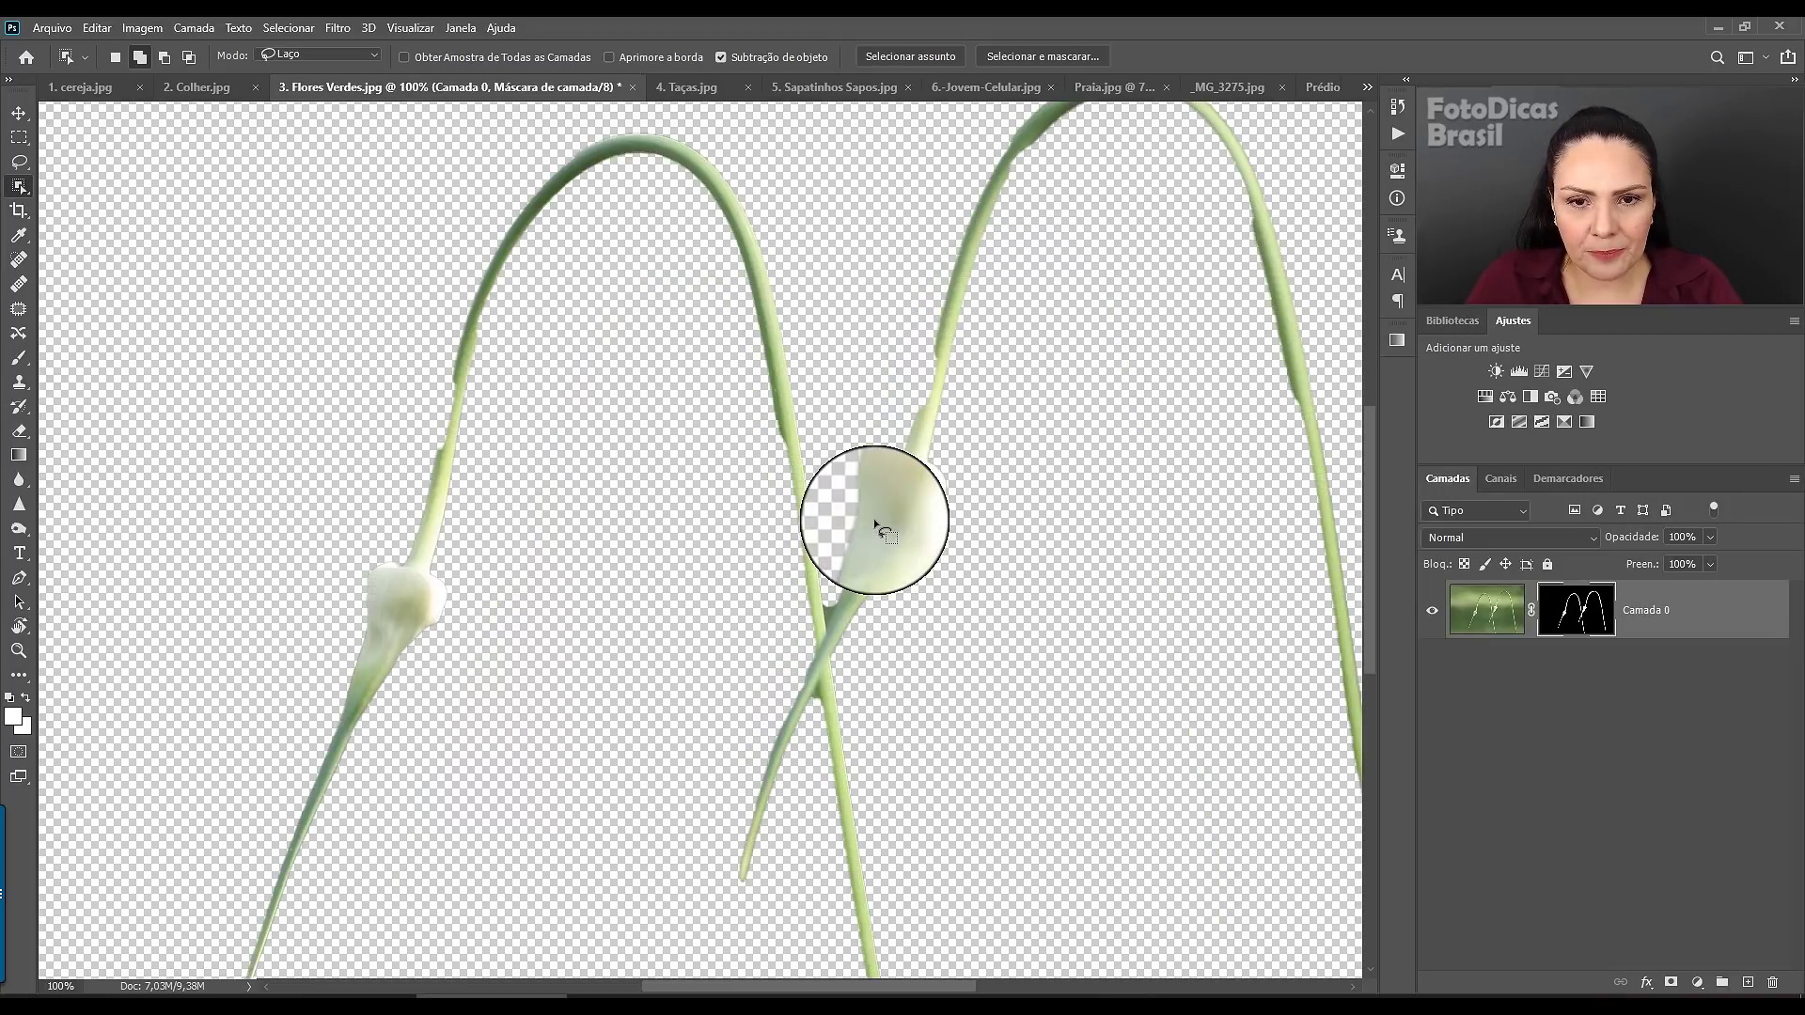
key("ctrl+plus")
scroll(721, 366, "up", 3)
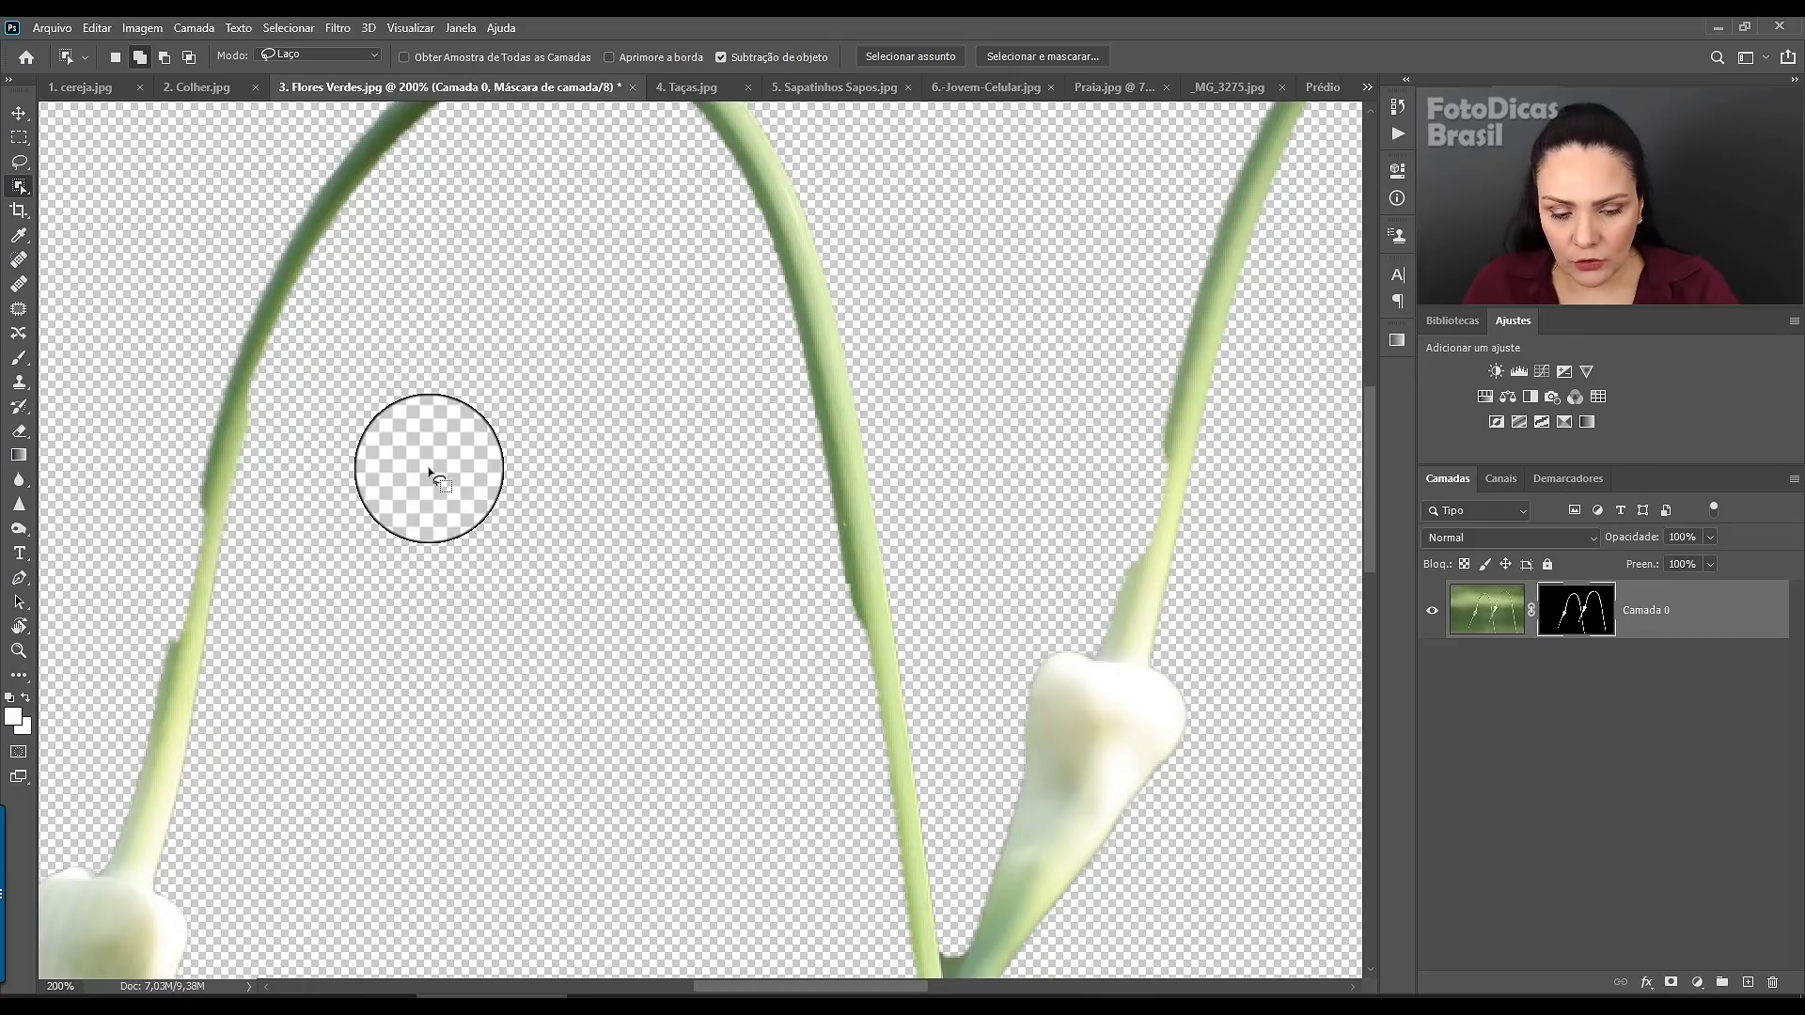
key("ctrl+0")
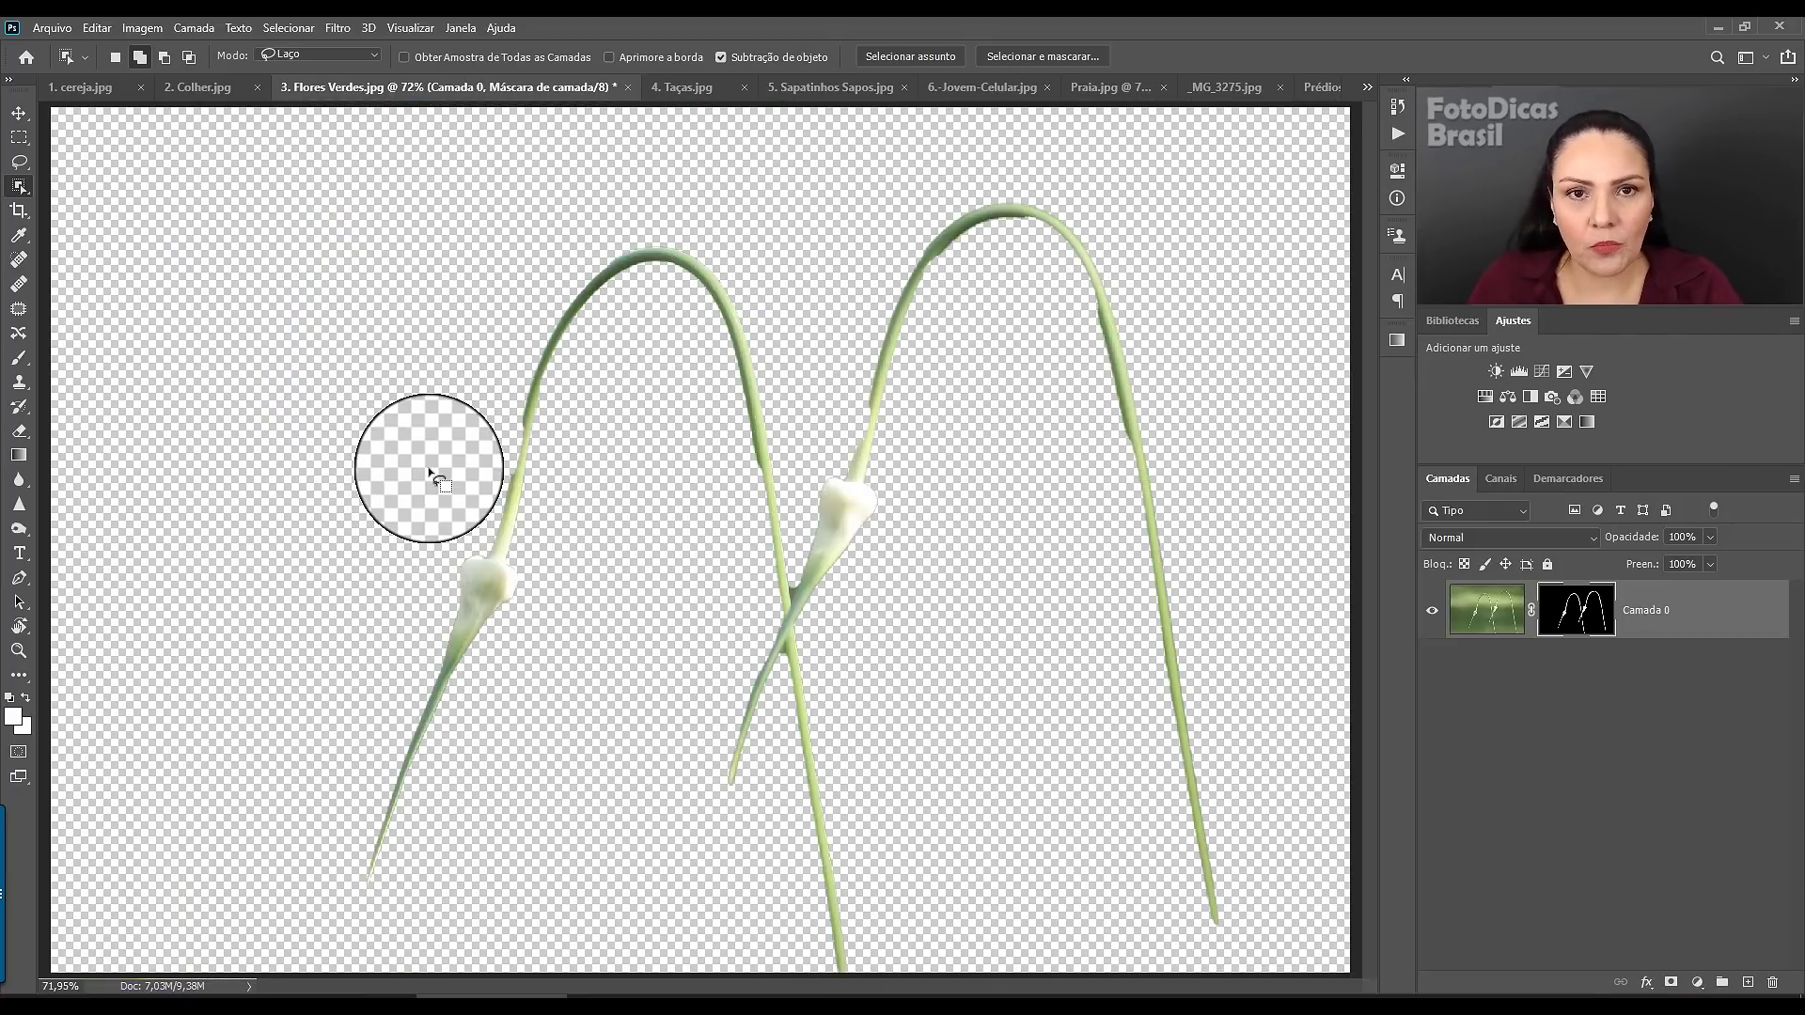
- Switch to the 4. Taças.jpg document
left_click(677, 94)
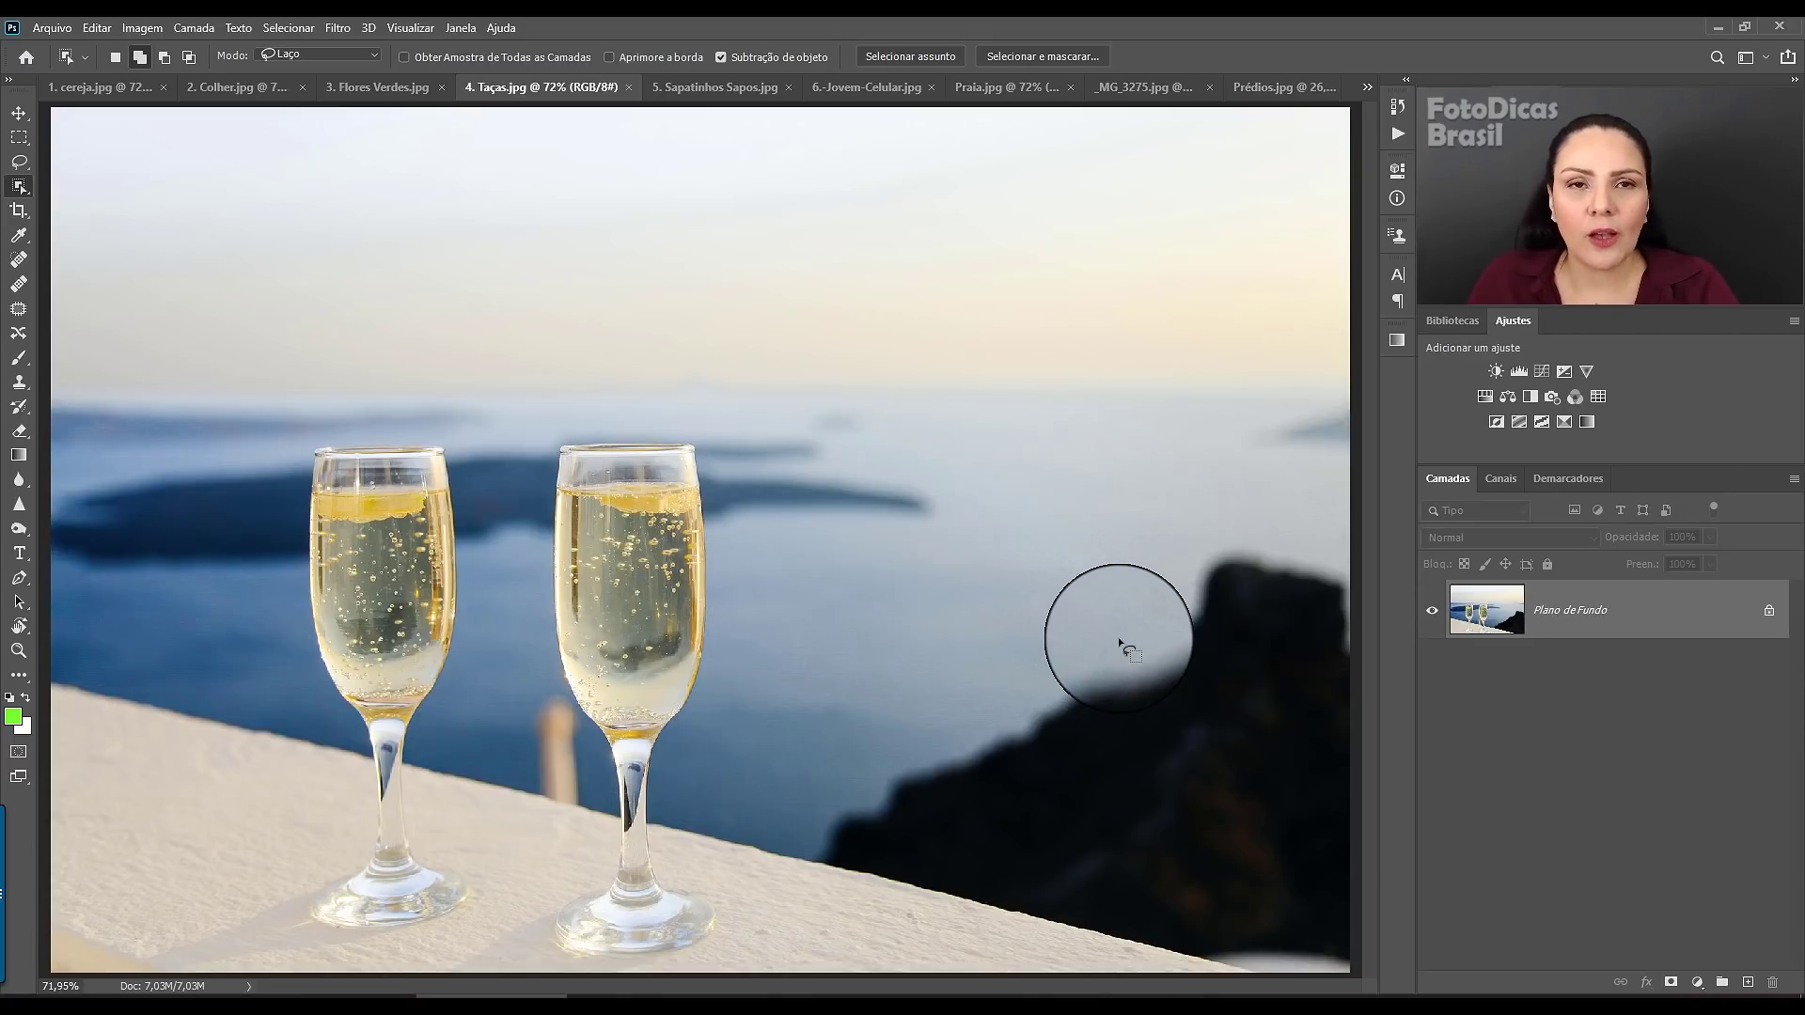
- Pick the freehand Lasso tool (Ferramenta Laço) from the toolbar's selection tool group
right_click(19, 186)
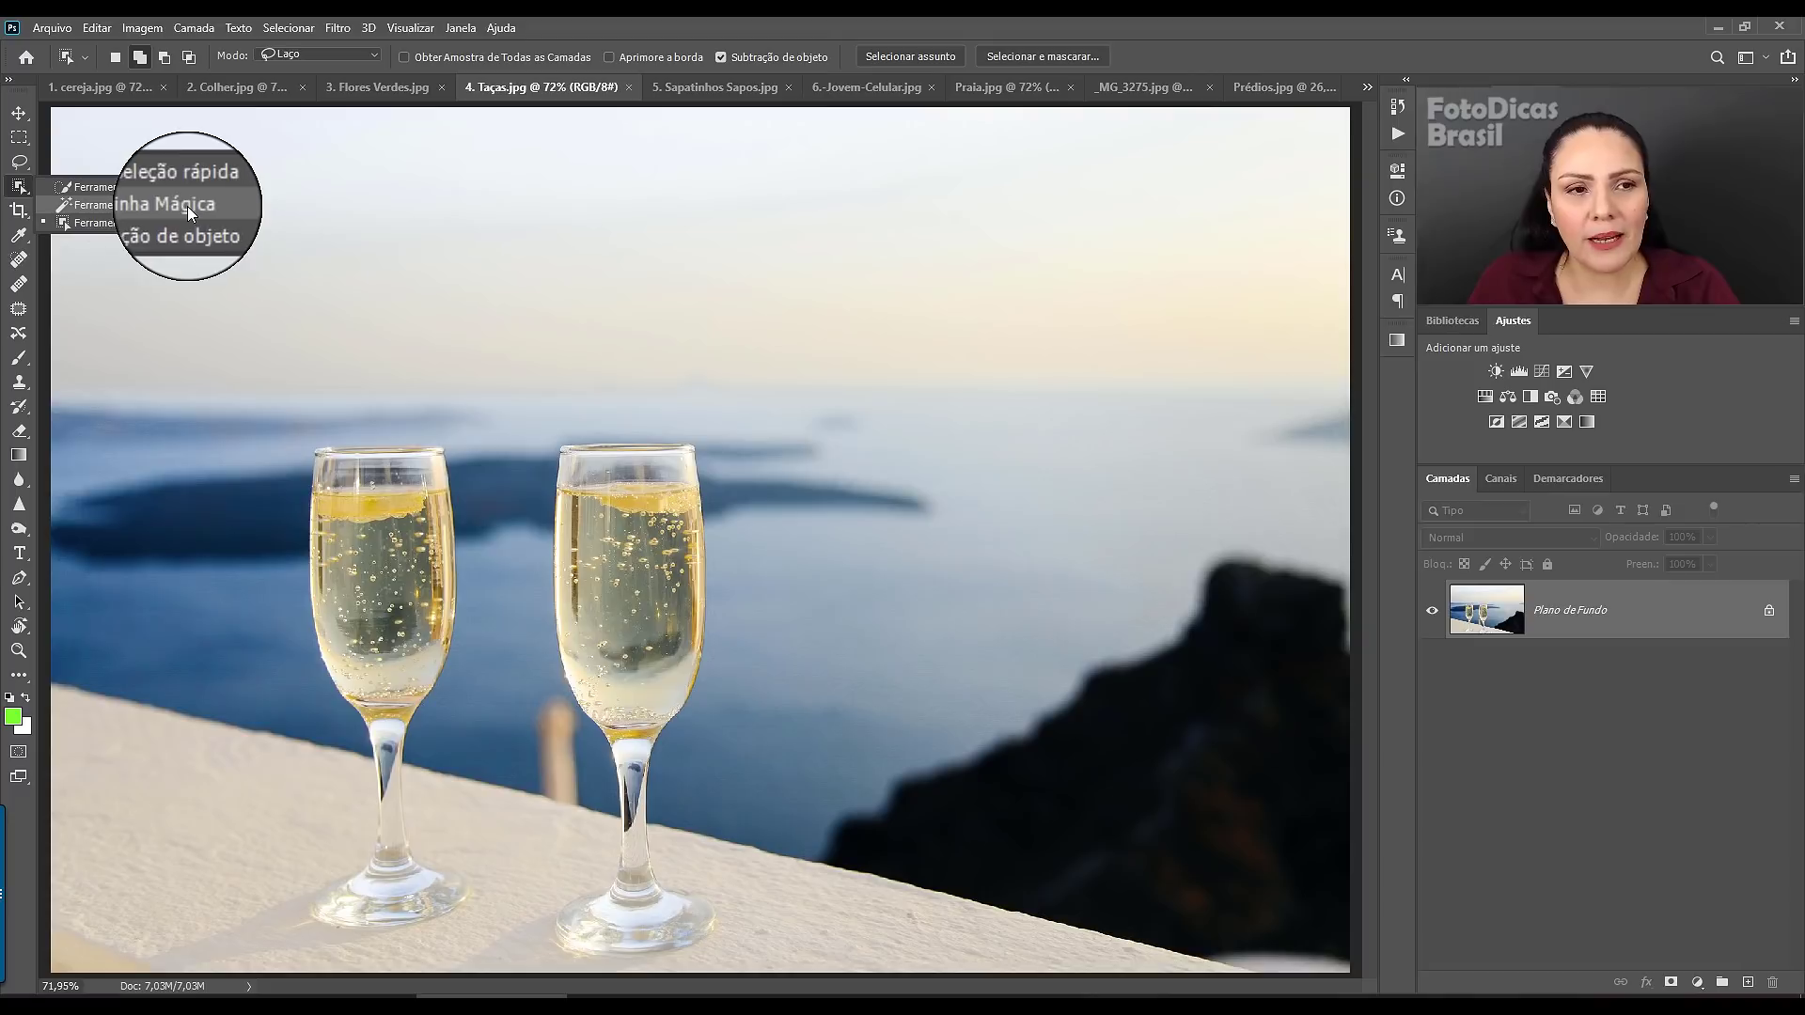
left_click(71, 203)
left_click(19, 161)
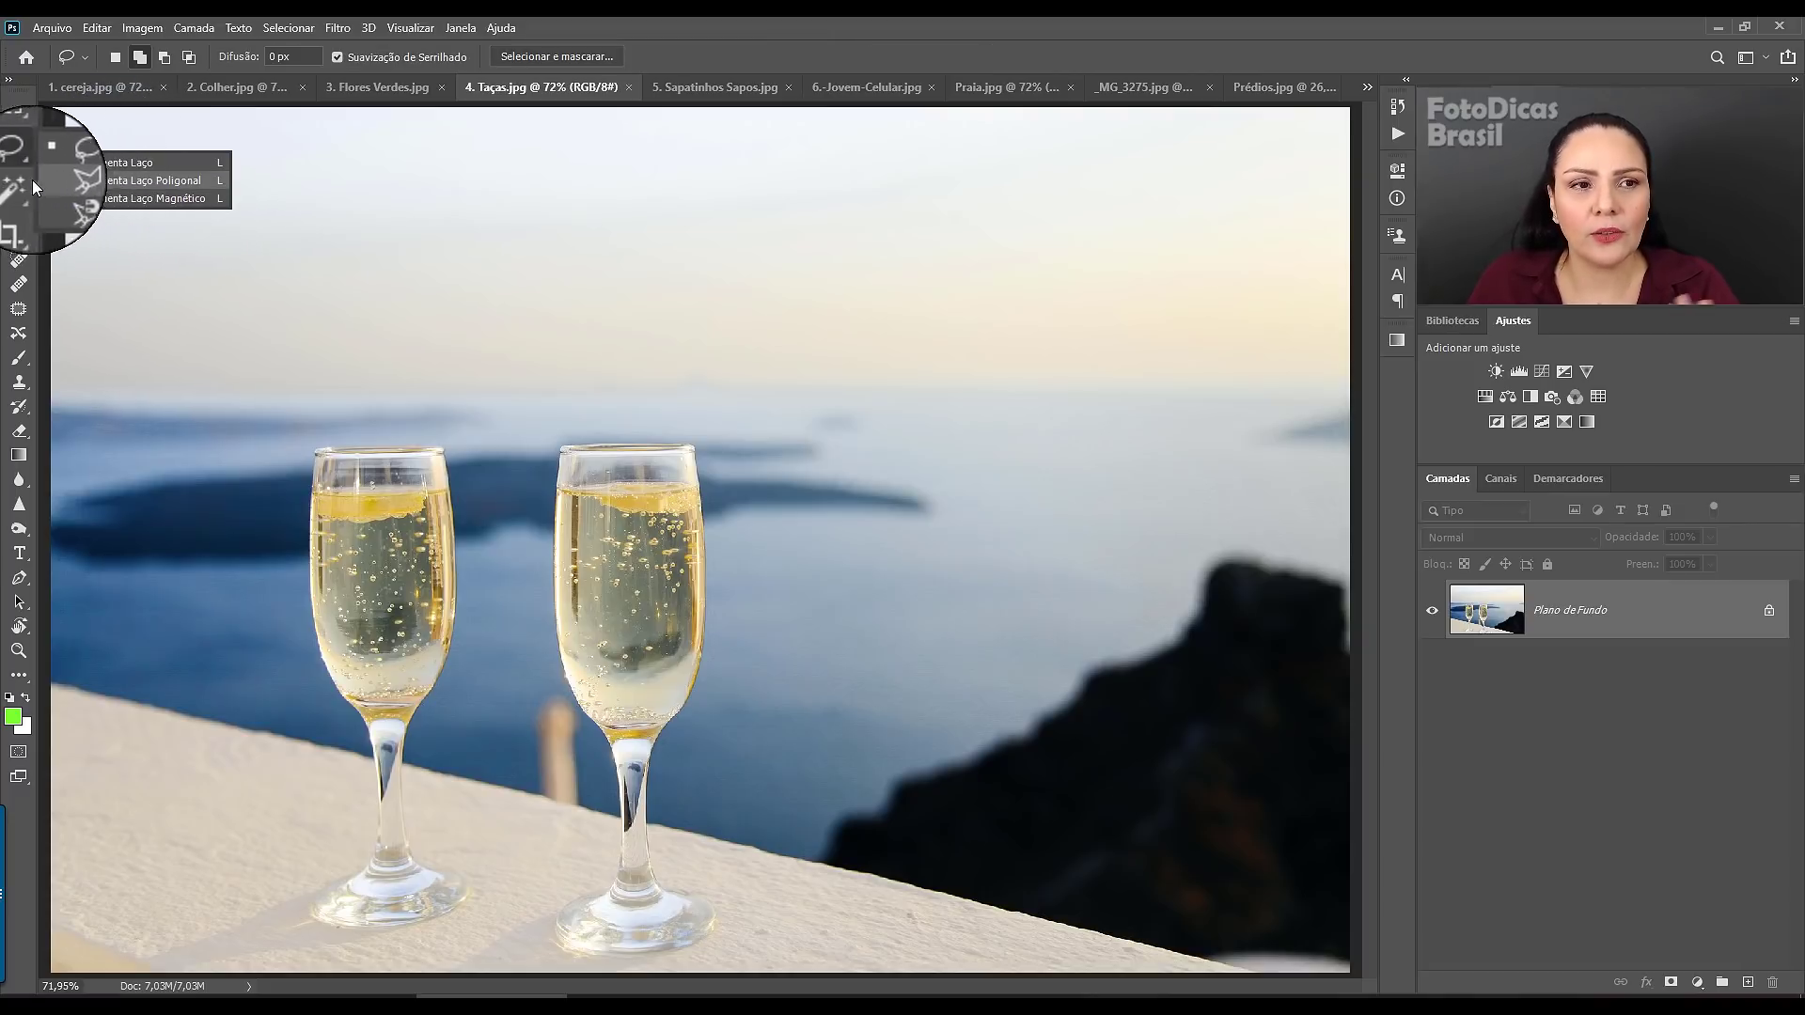
left_click(17, 166)
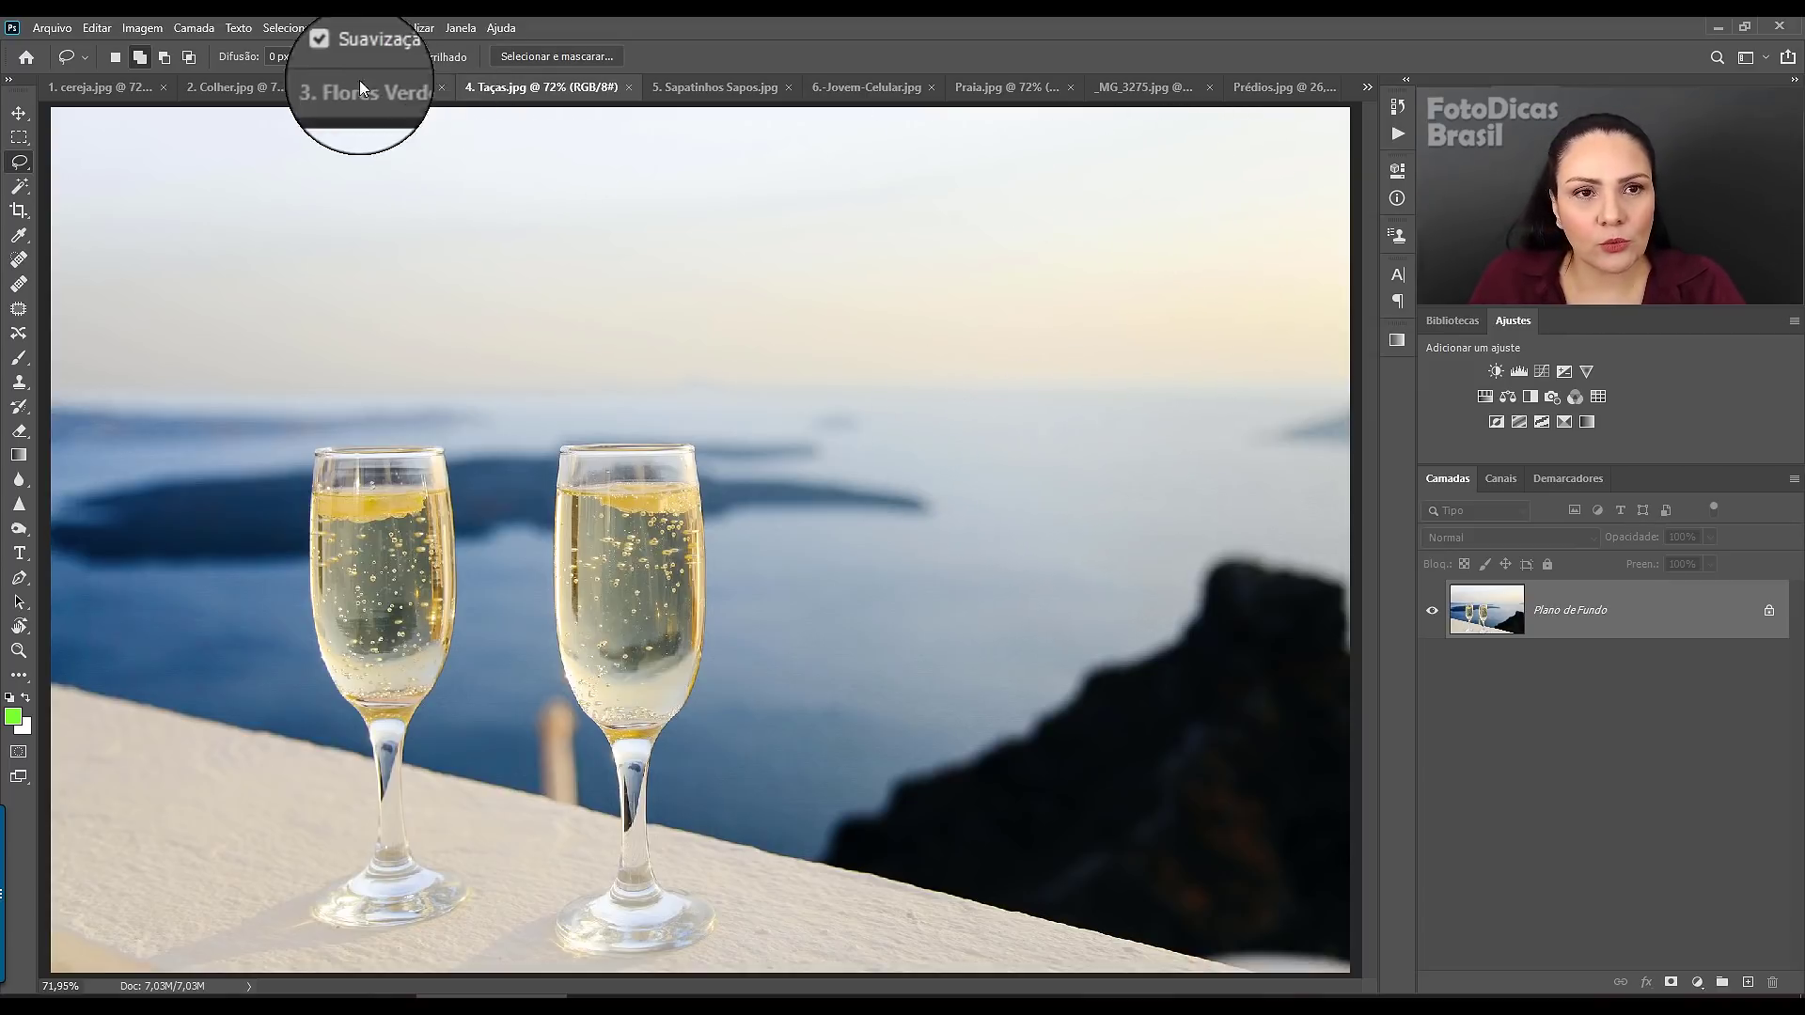
- Use Selecionar > Assunto to select both champagne glasses
left_click(287, 28)
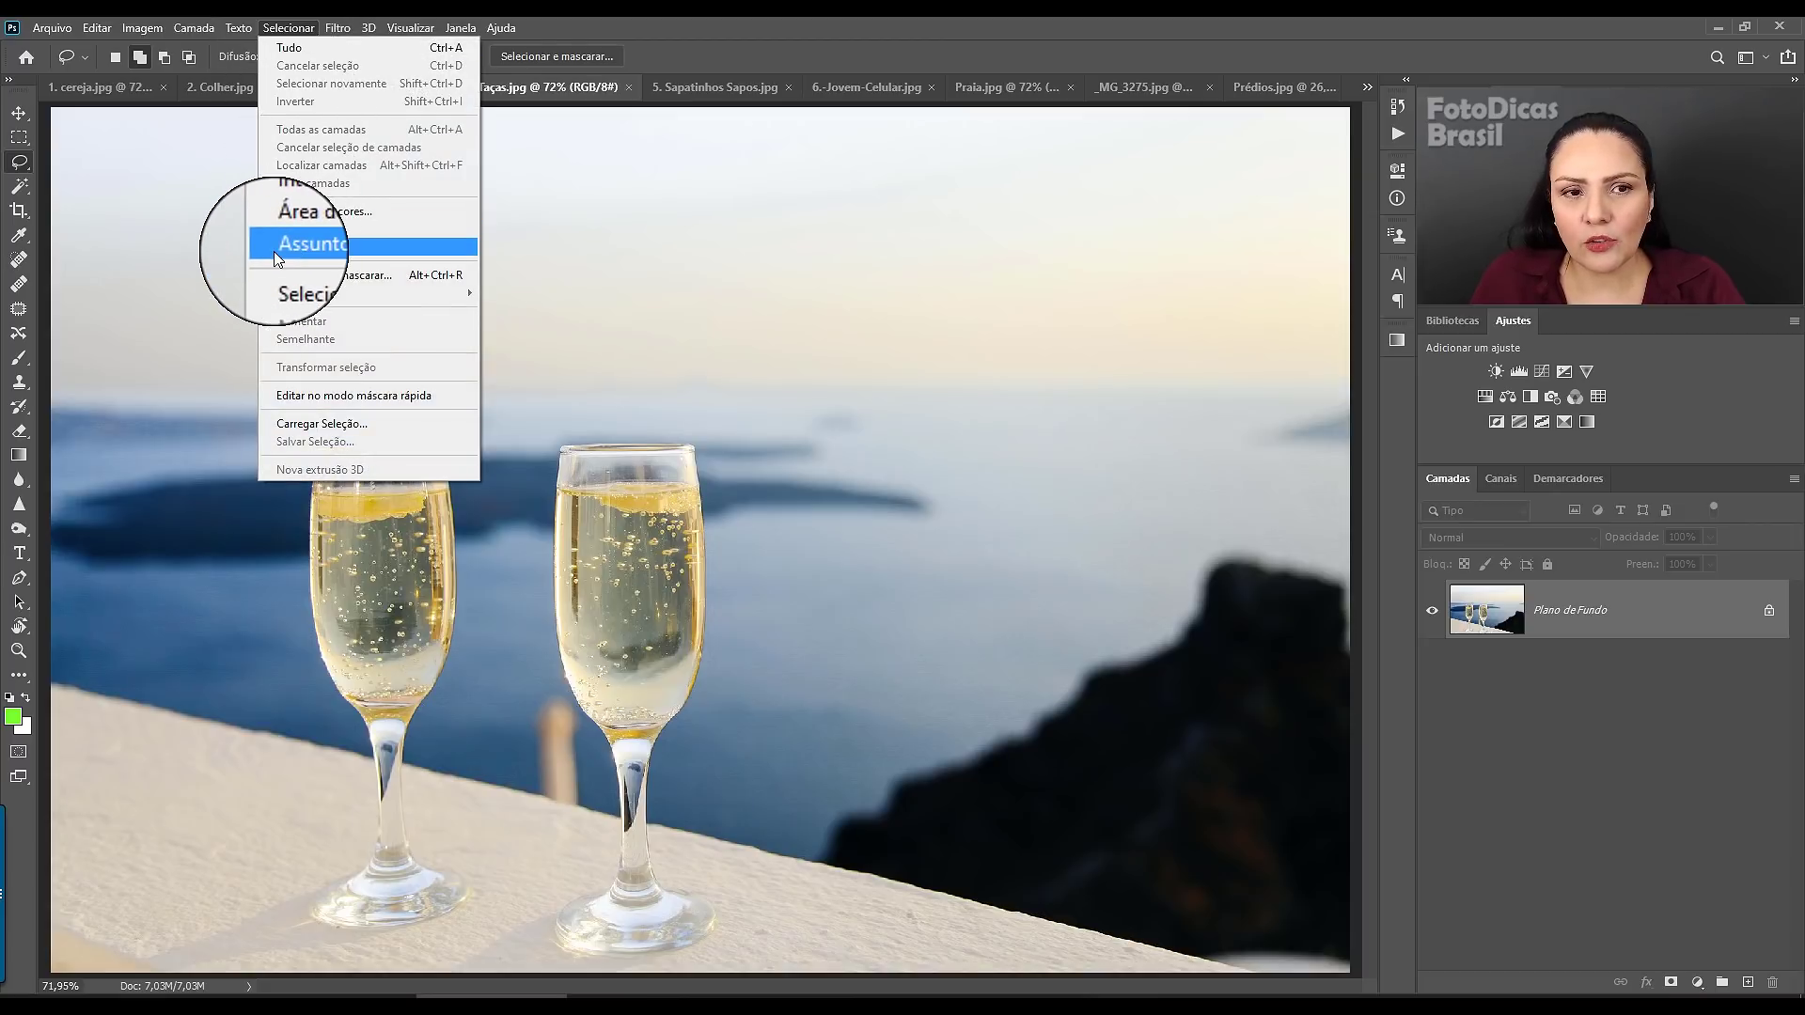
left_click(303, 247)
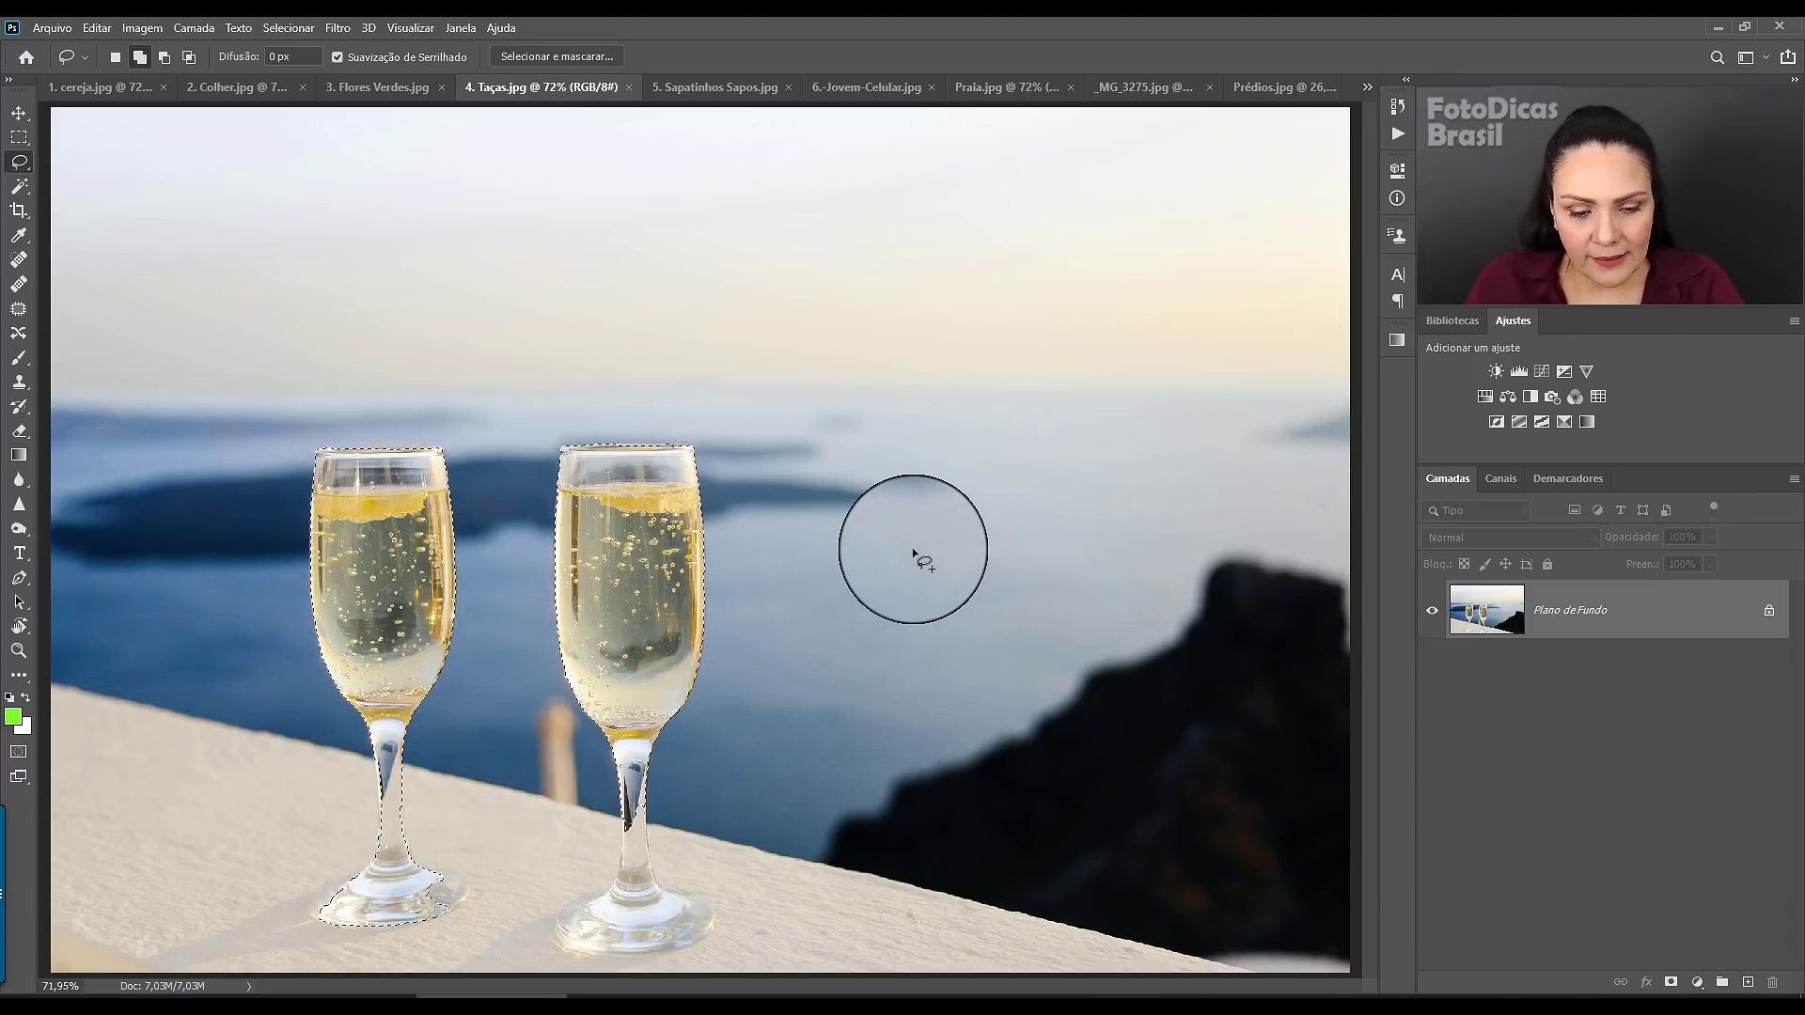
- At 100% zoom, Lasso-add the left glass's stem and base and the right glass's stem to the selection
key("ctrl+plus")
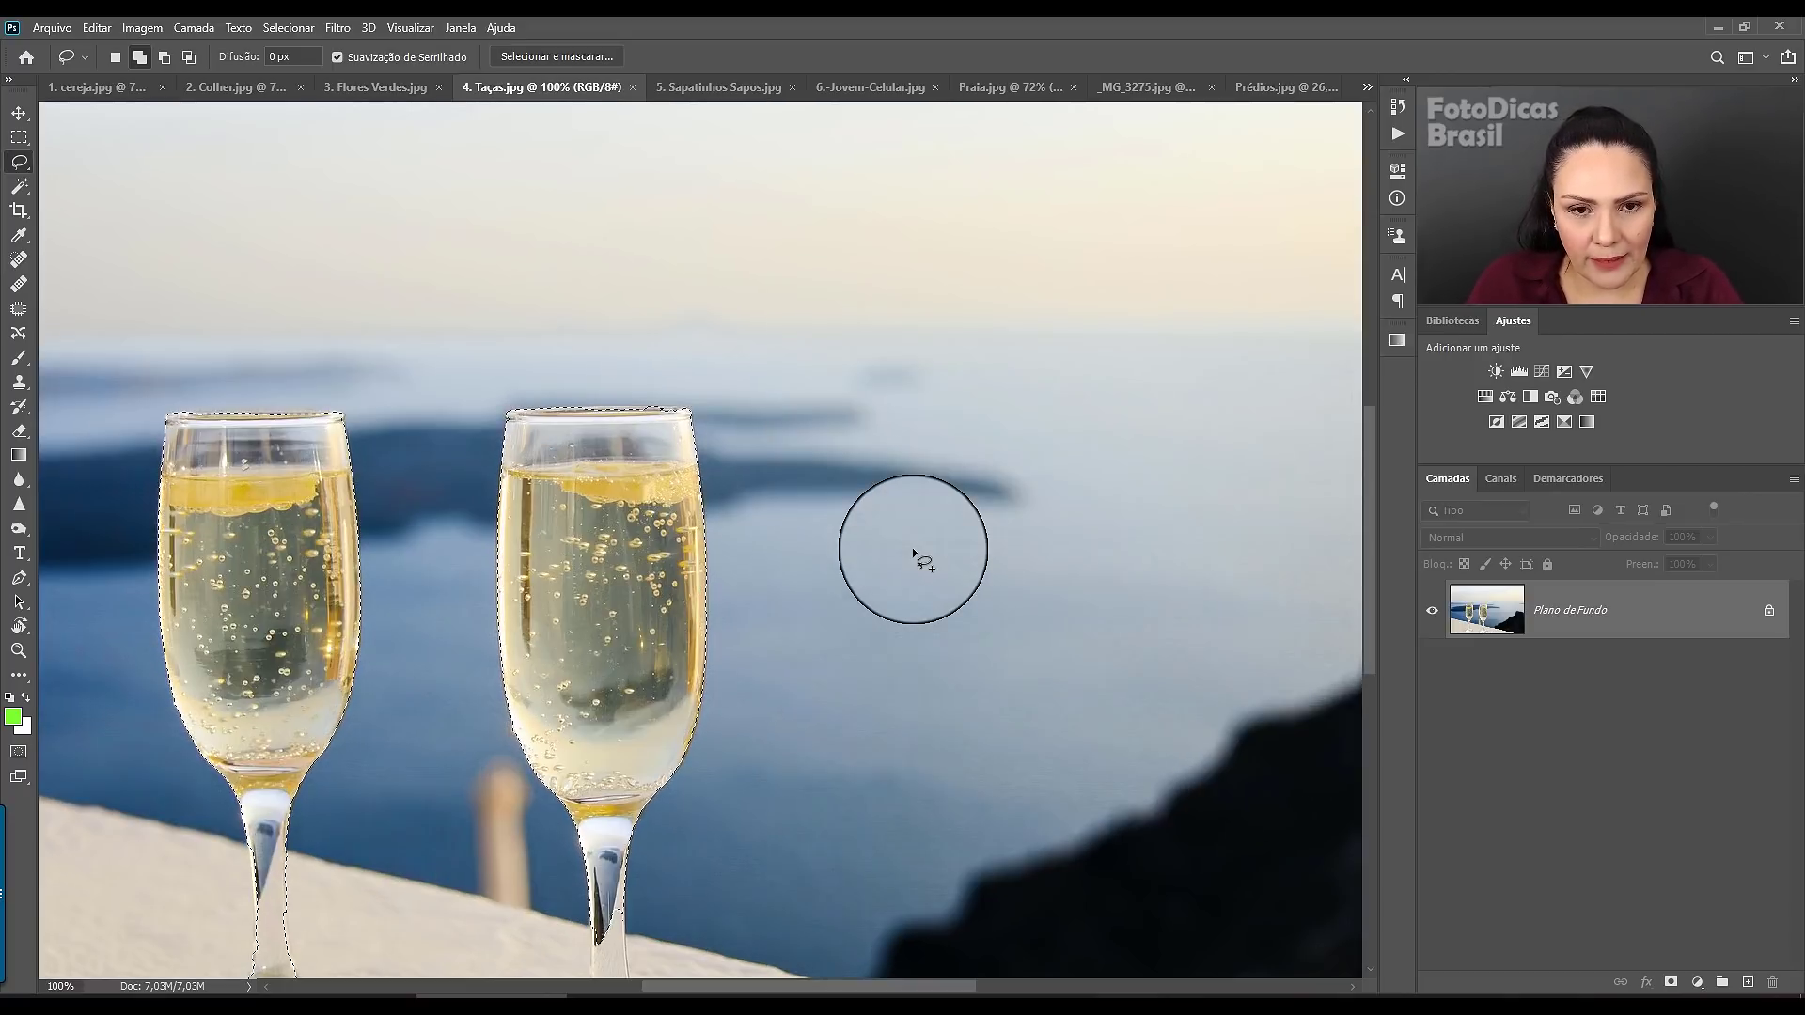
mouse_move(500, 724)
left_mouse_down()
mouse_move(640, 356)
mouse_move(646, 430)
left_mouse_up()
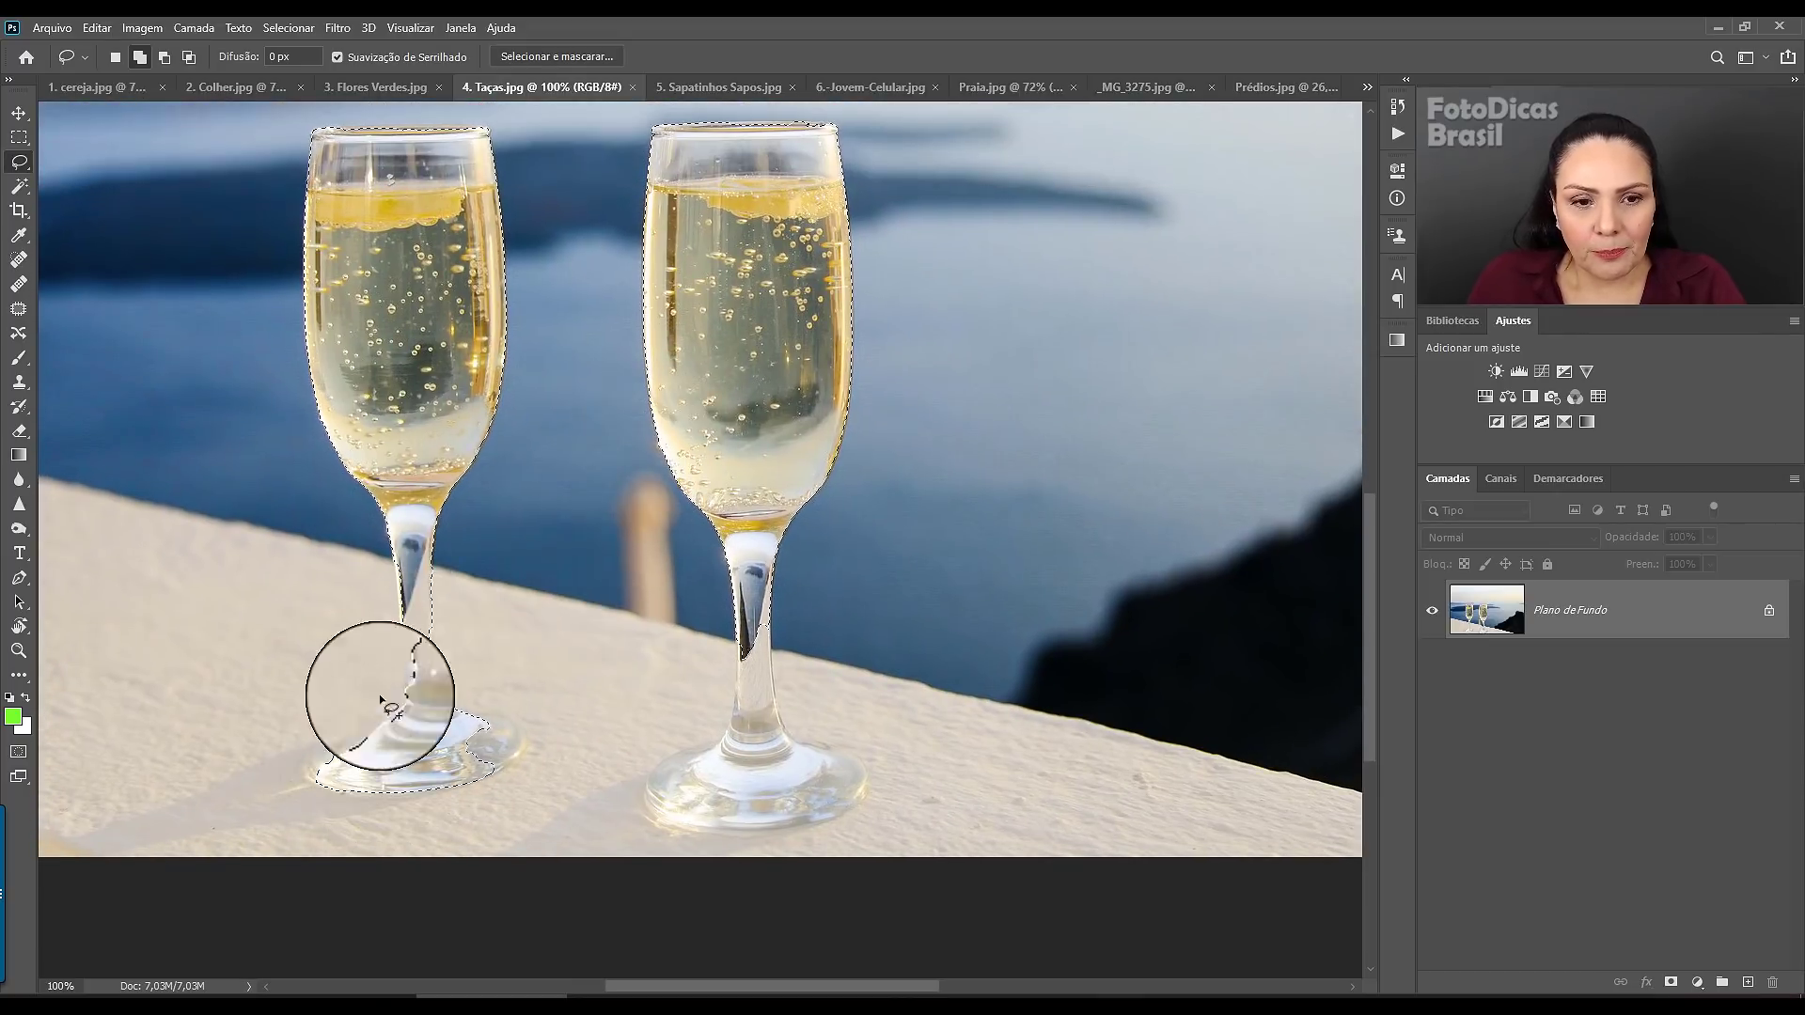
left_click_drag(381, 701, 400, 489)
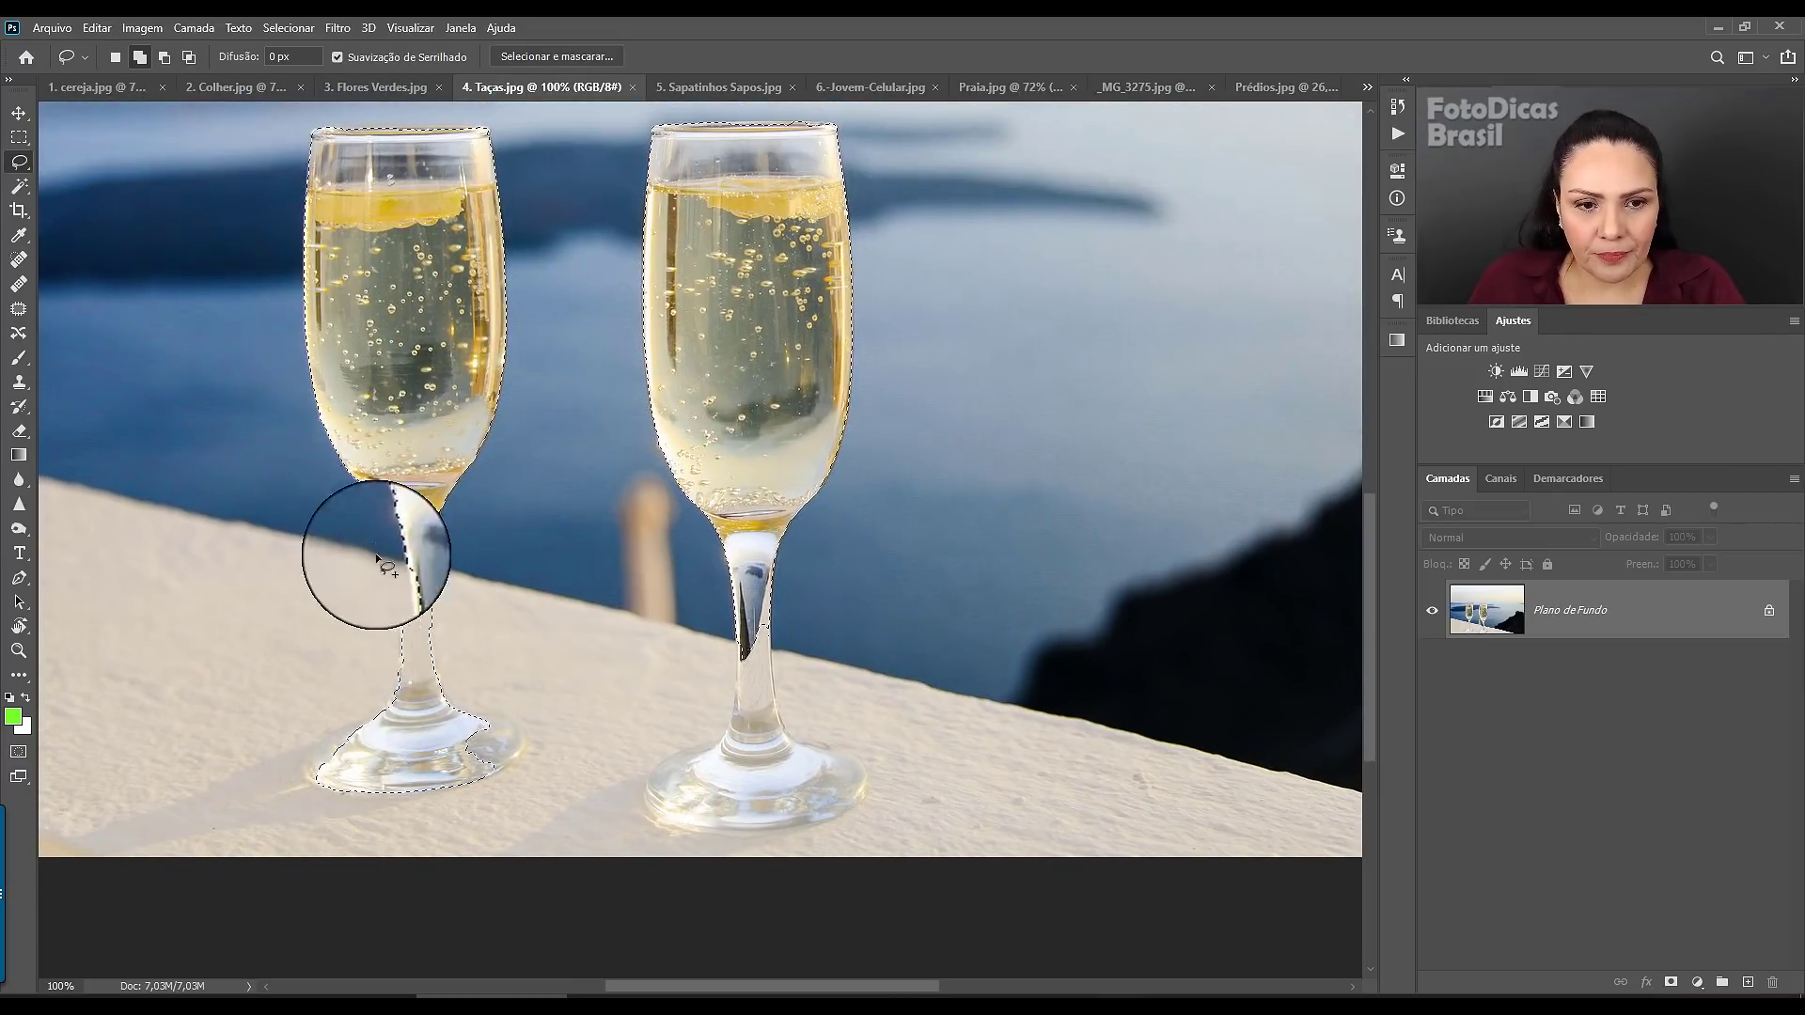
mouse_move(376, 559)
left_mouse_down()
mouse_move(499, 741)
mouse_move(323, 758)
mouse_move(505, 743)
mouse_move(491, 763)
left_mouse_up()
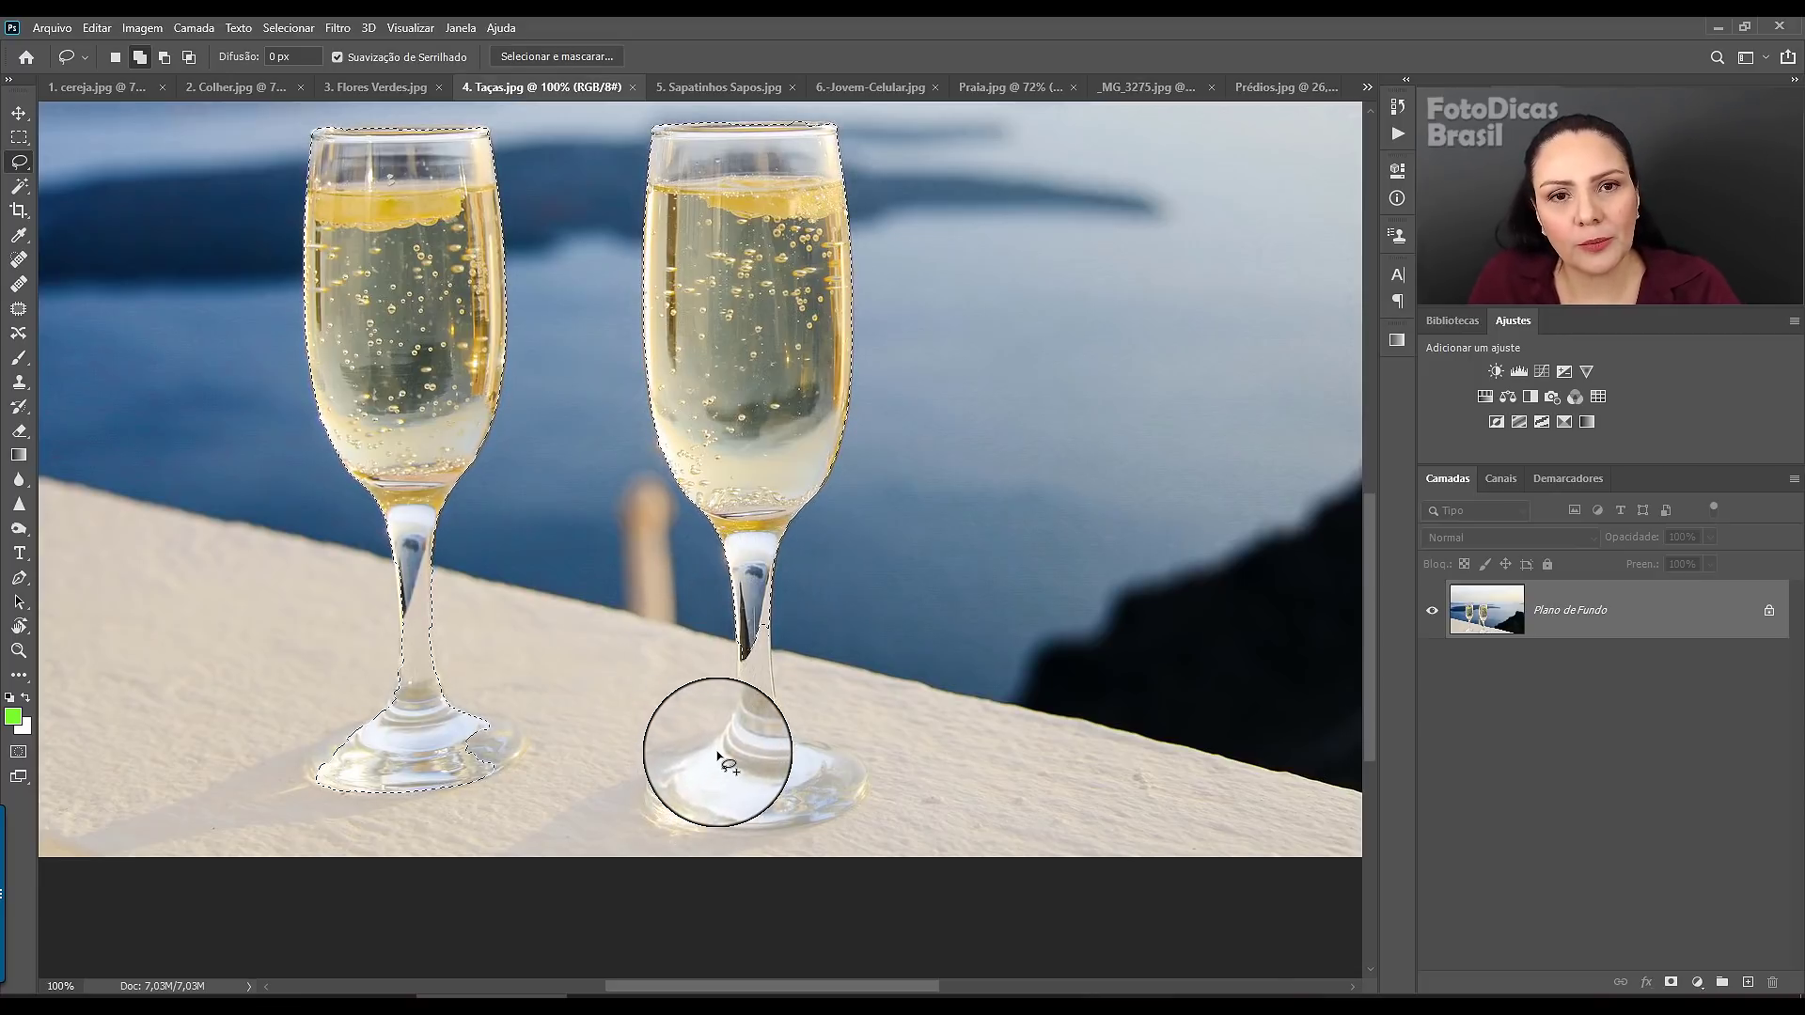
left_click_drag(722, 566, 858, 772)
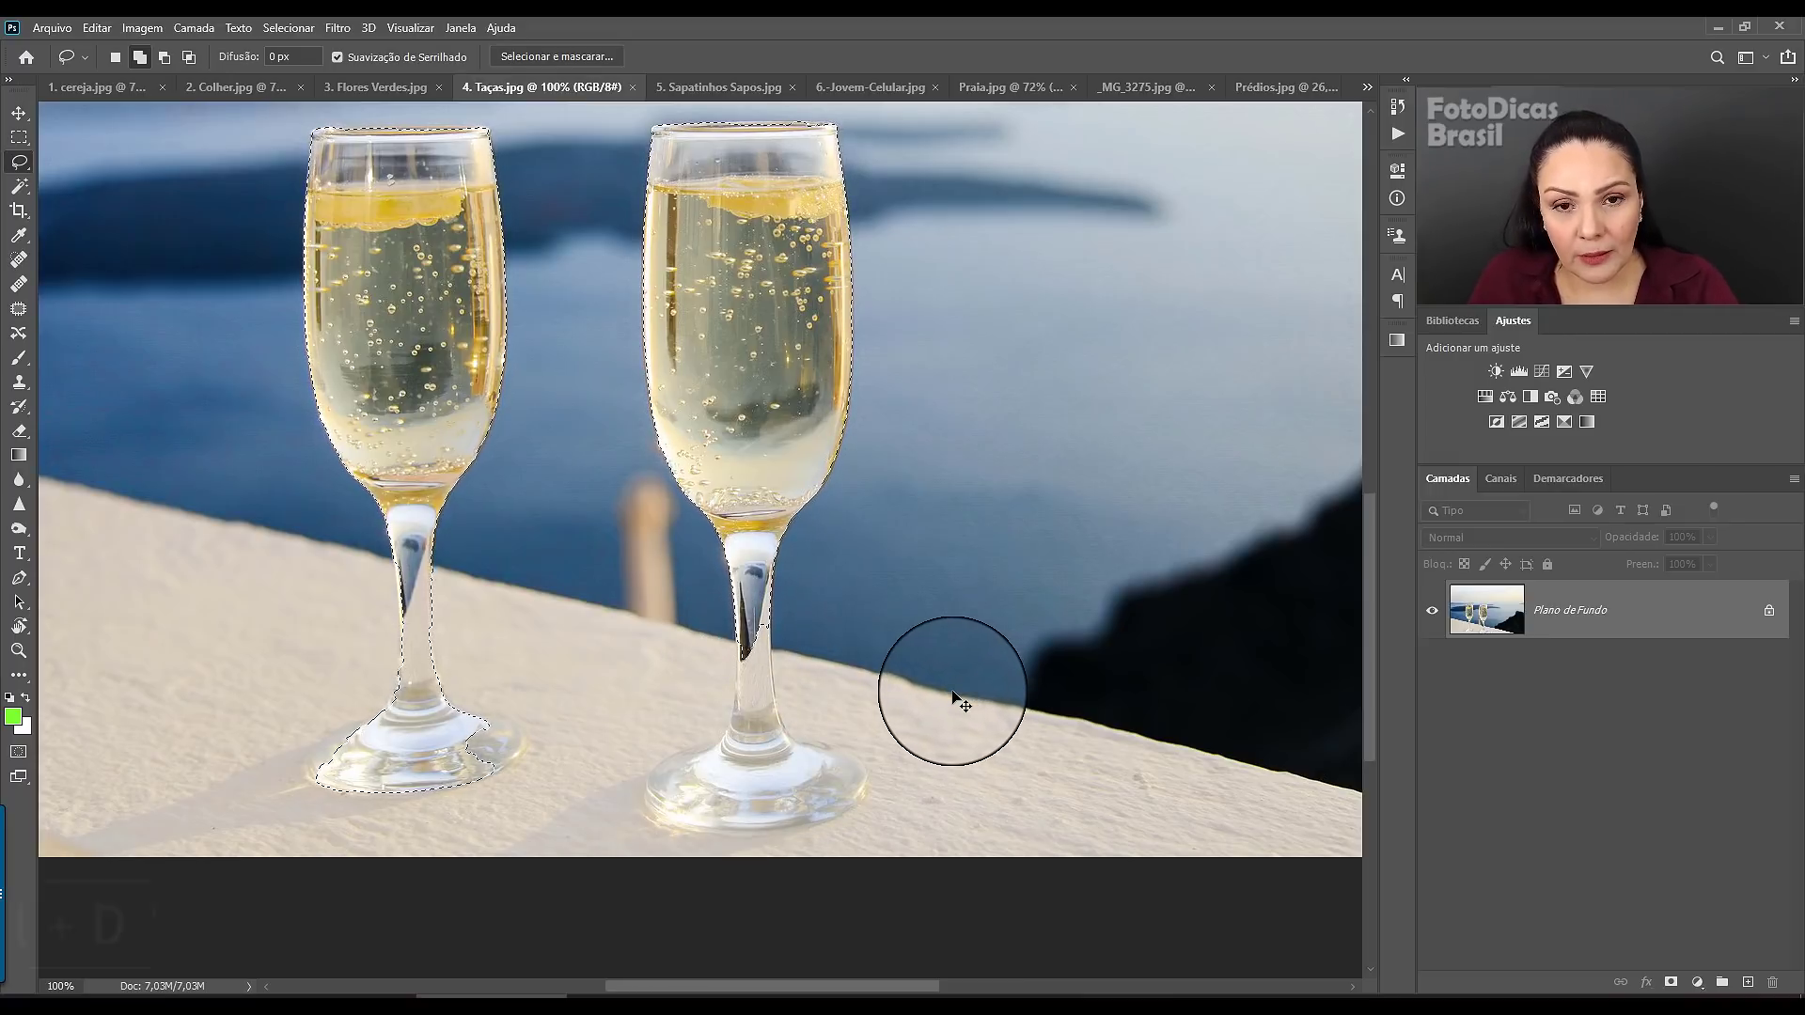
- Deselect, unlock the background as Camada 0, and reselect both glasses with Selecionar assunto
key("ctrl+d")
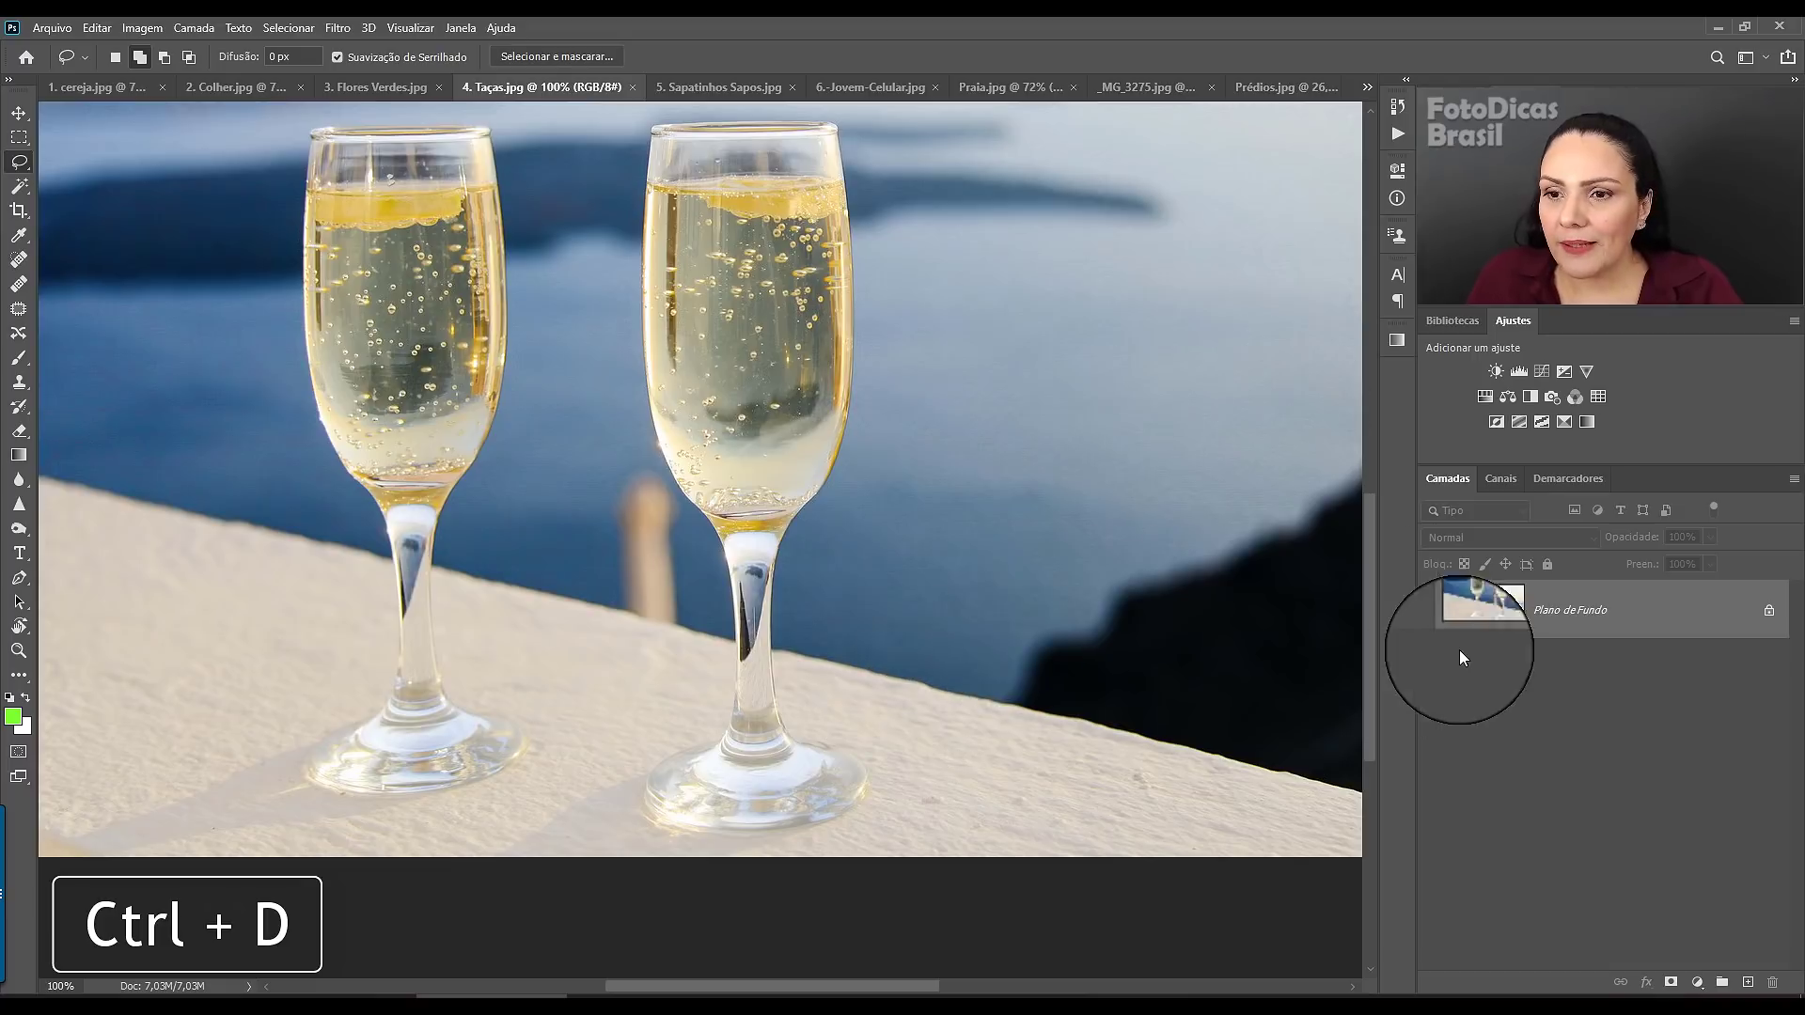
left_click(1404, 173)
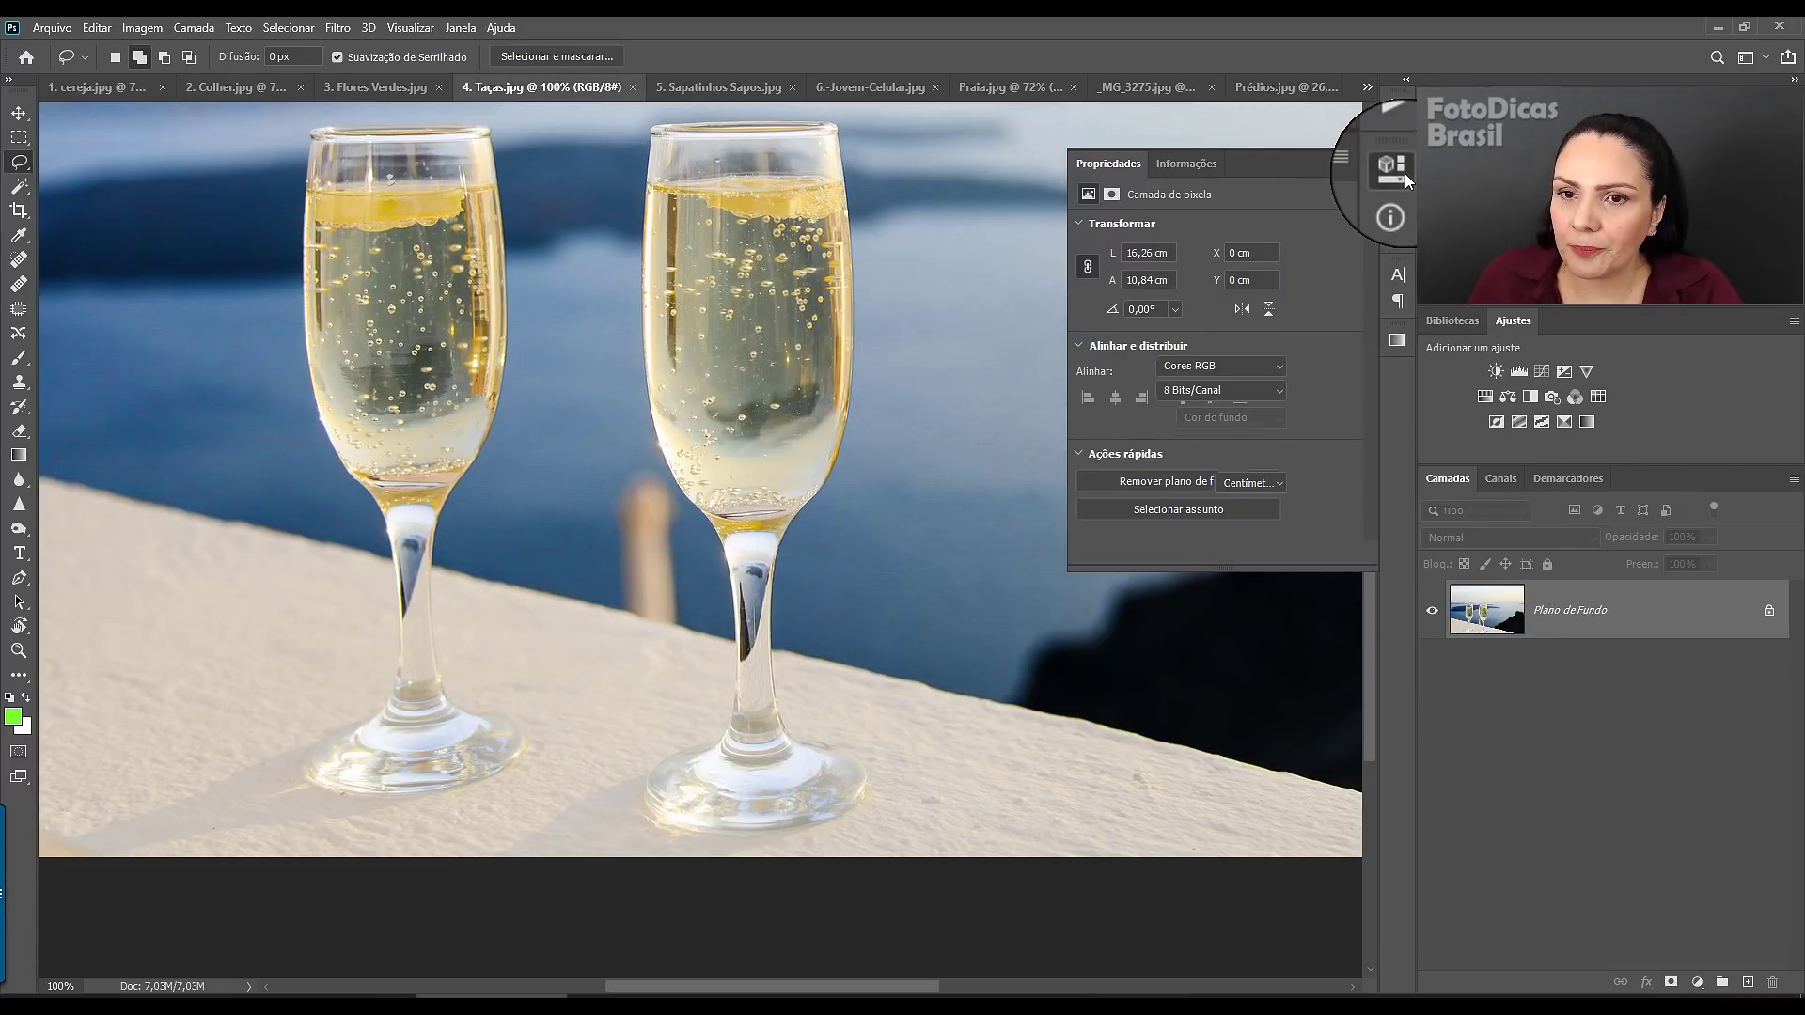
left_click(1756, 613)
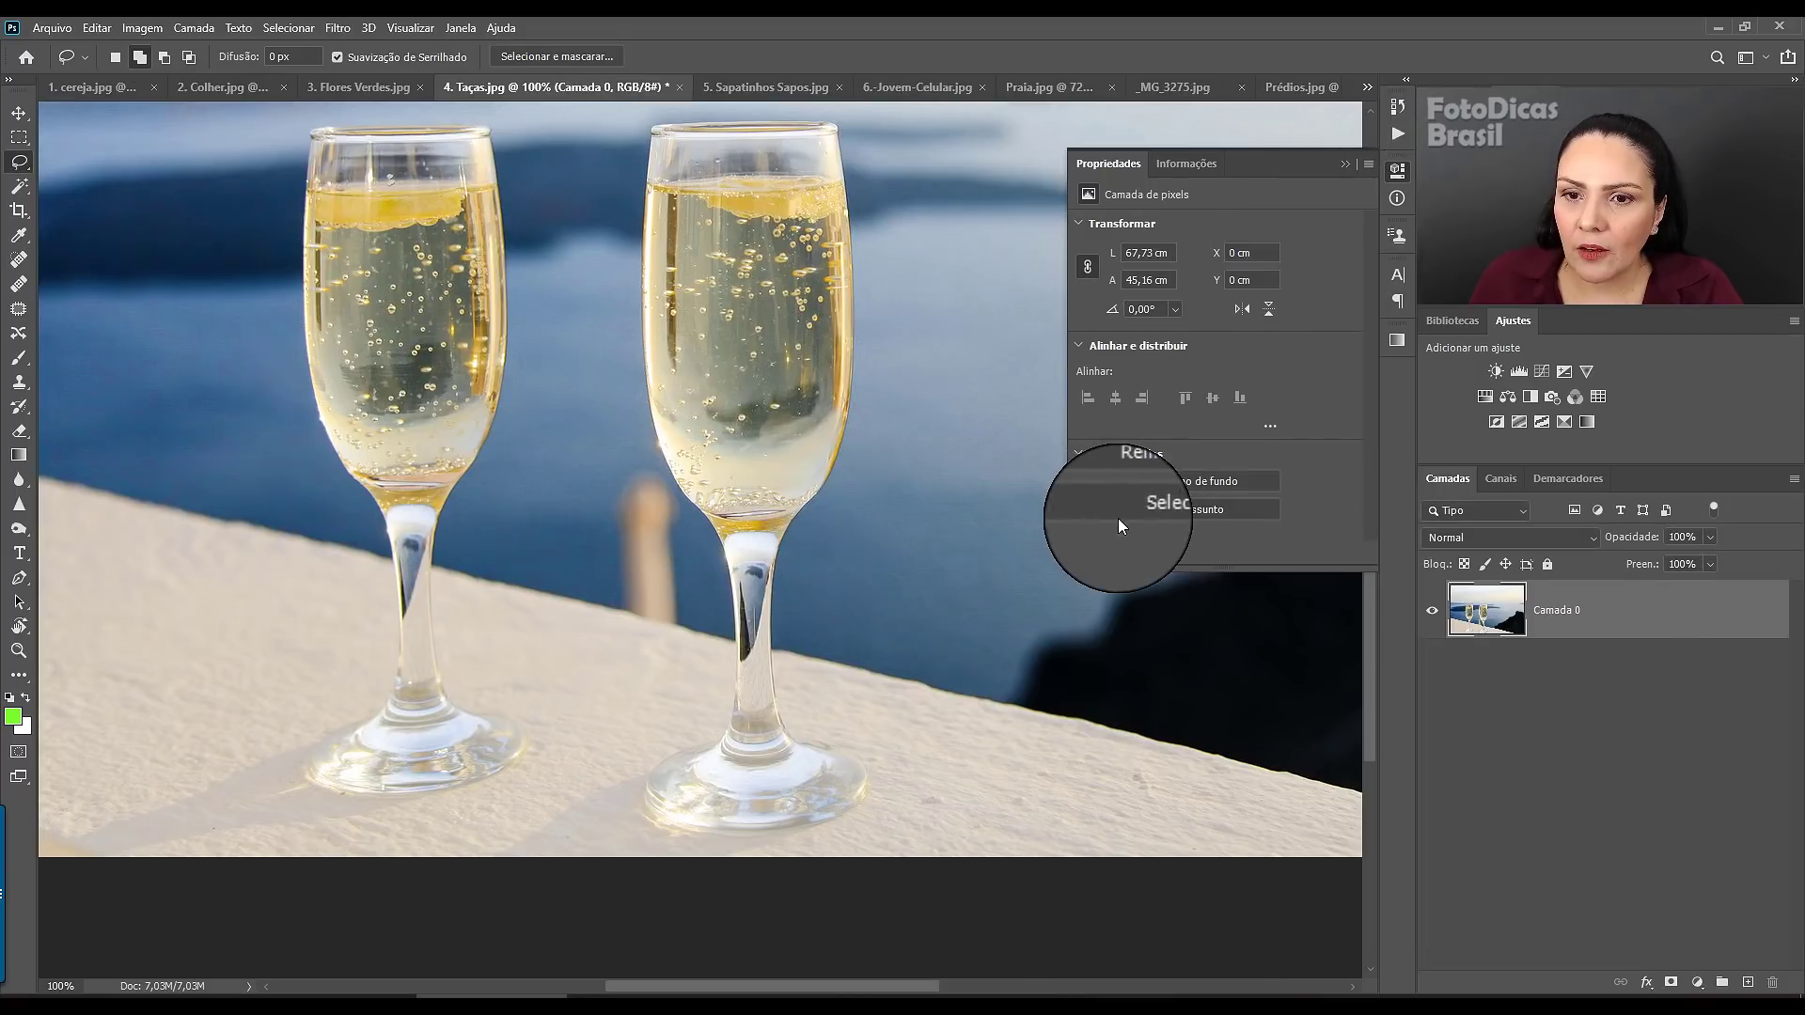
left_click(1179, 508)
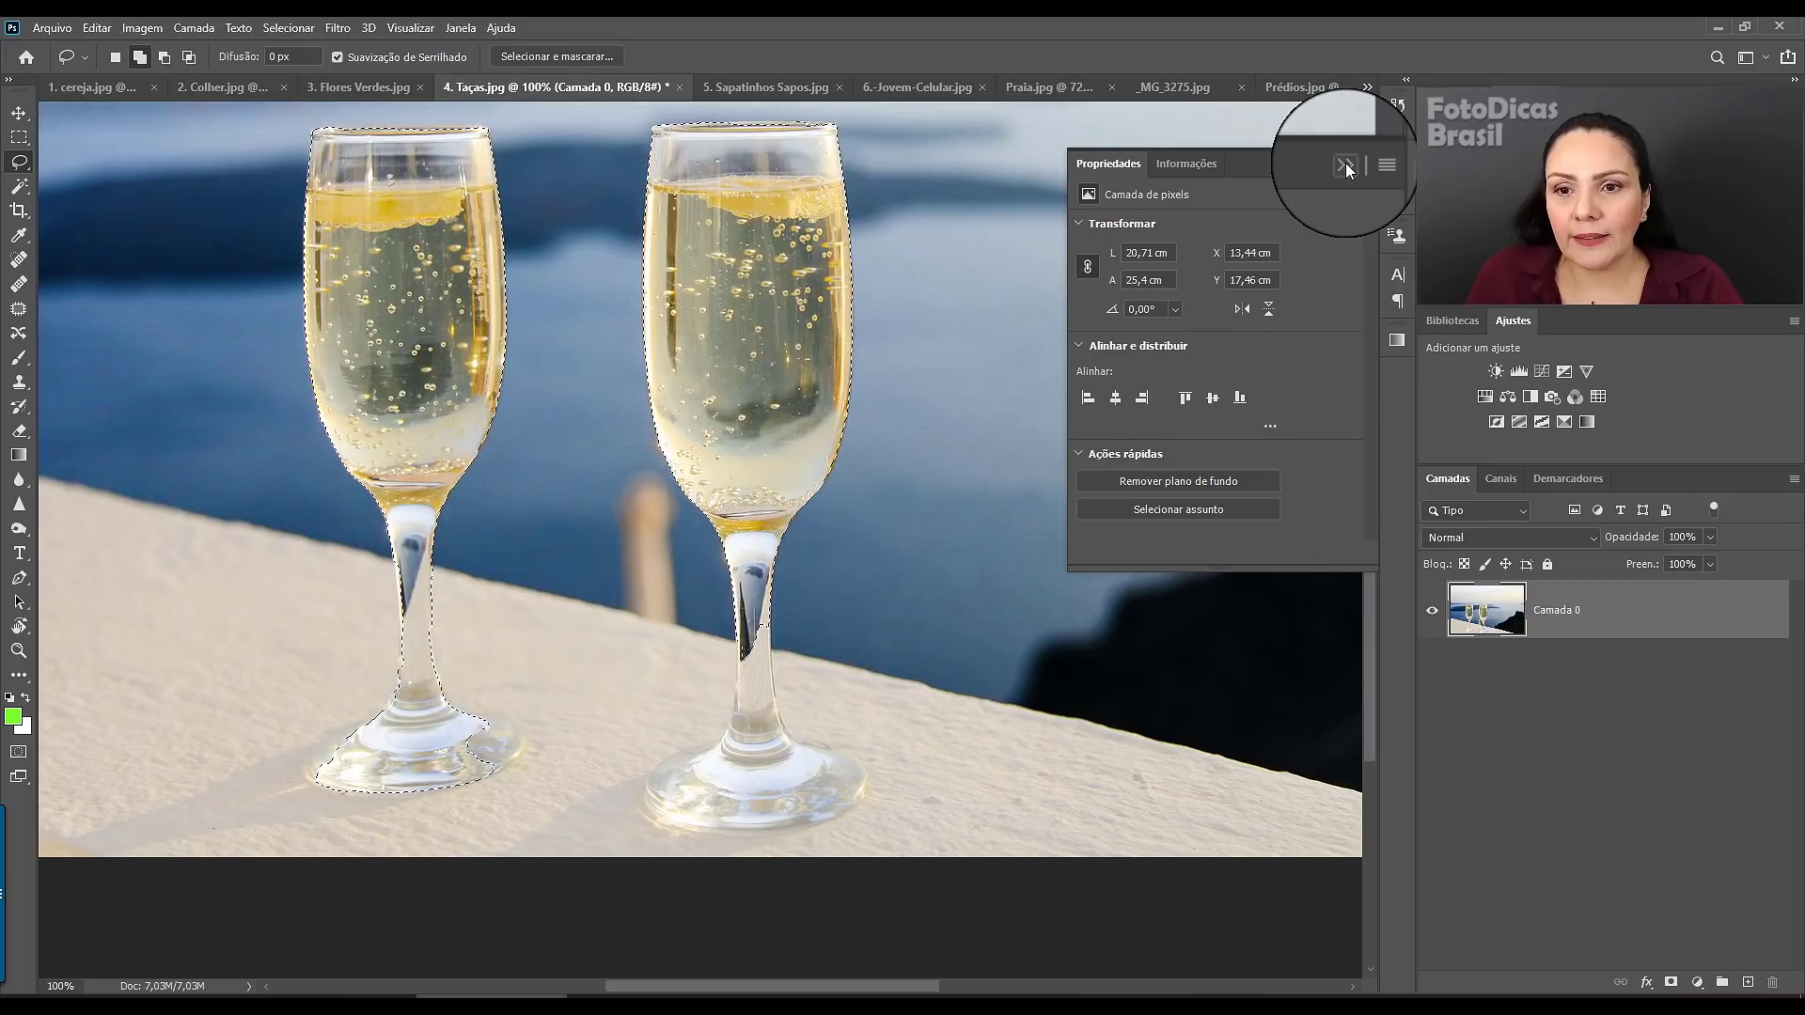
left_click(1173, 482)
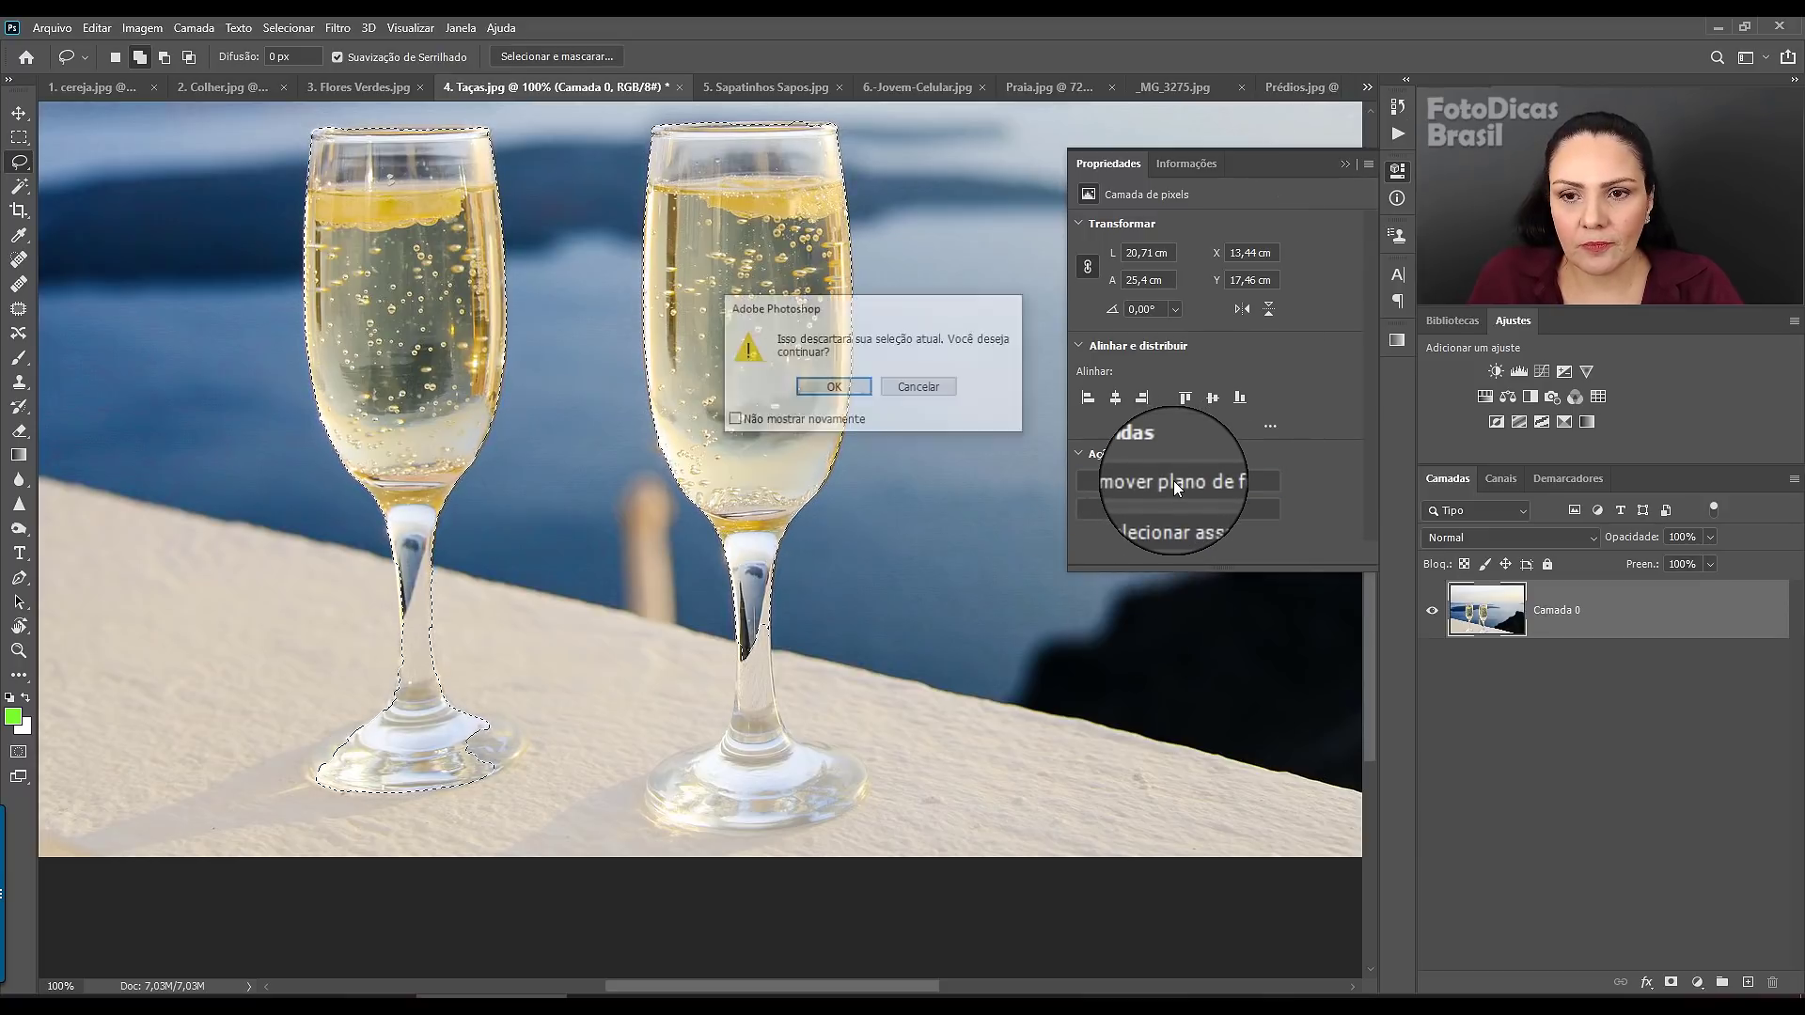
left_click(833, 389)
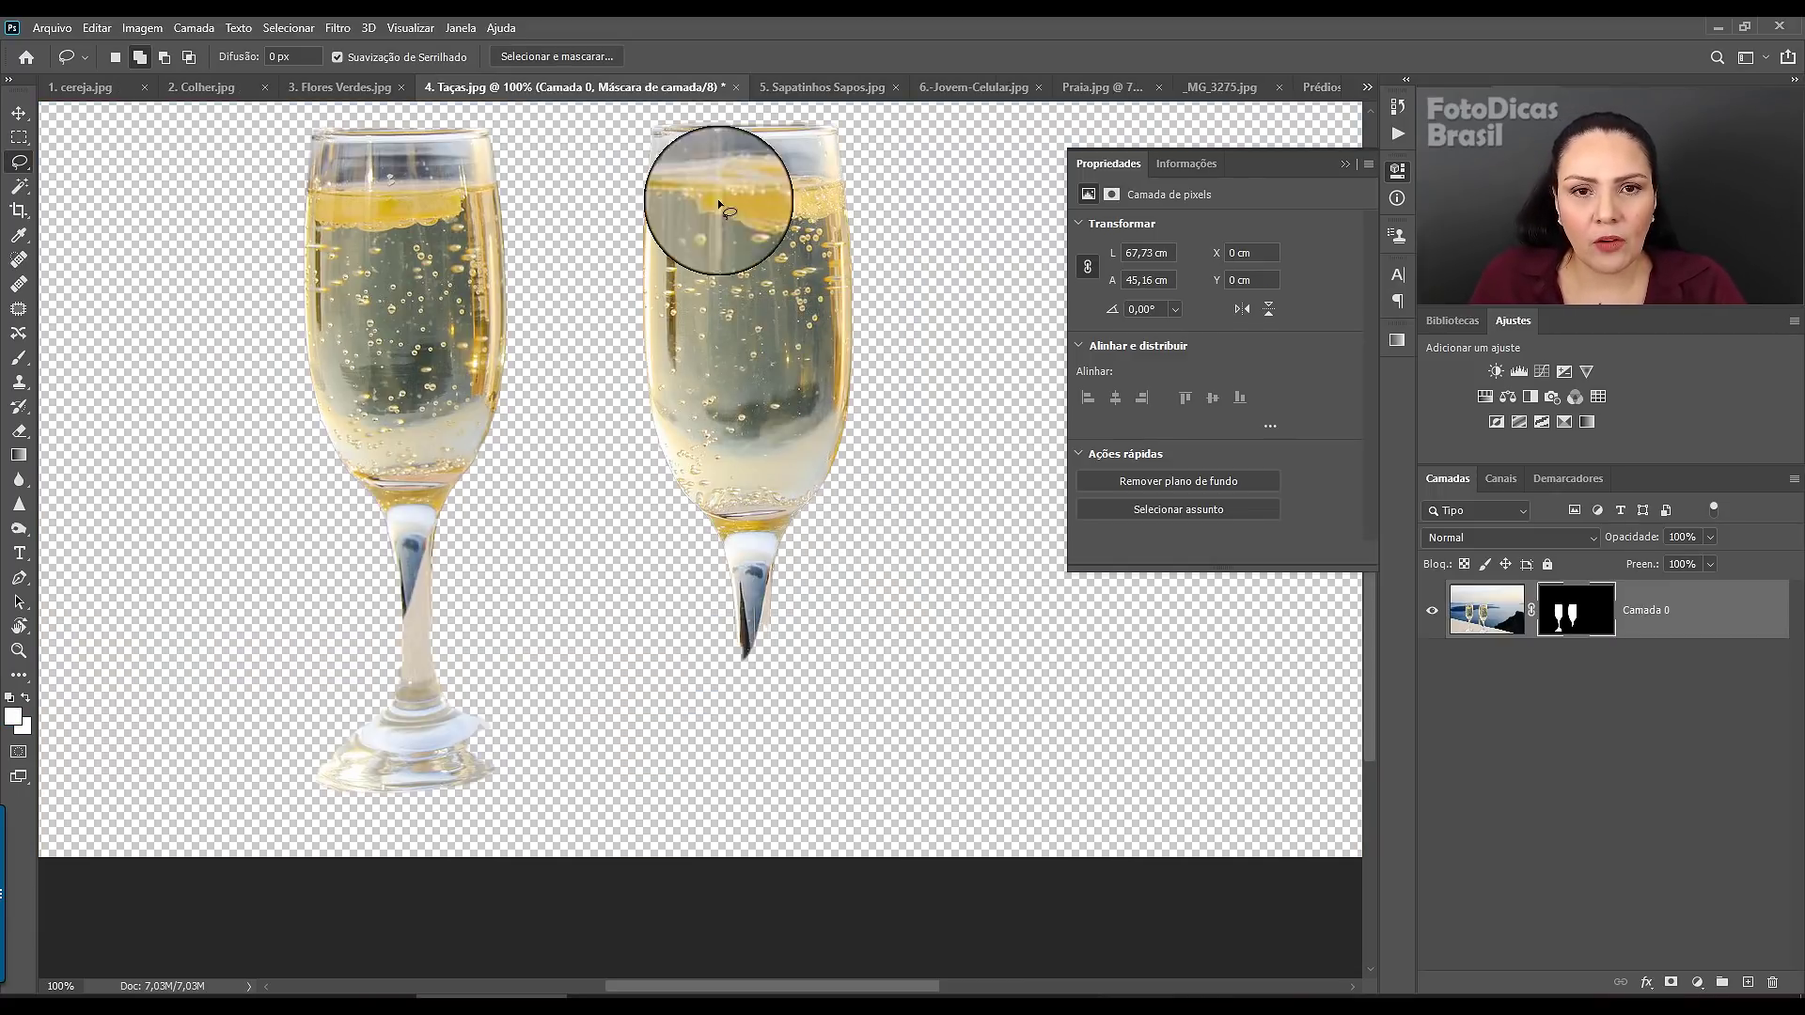
scroll(708, 554, "up", 1)
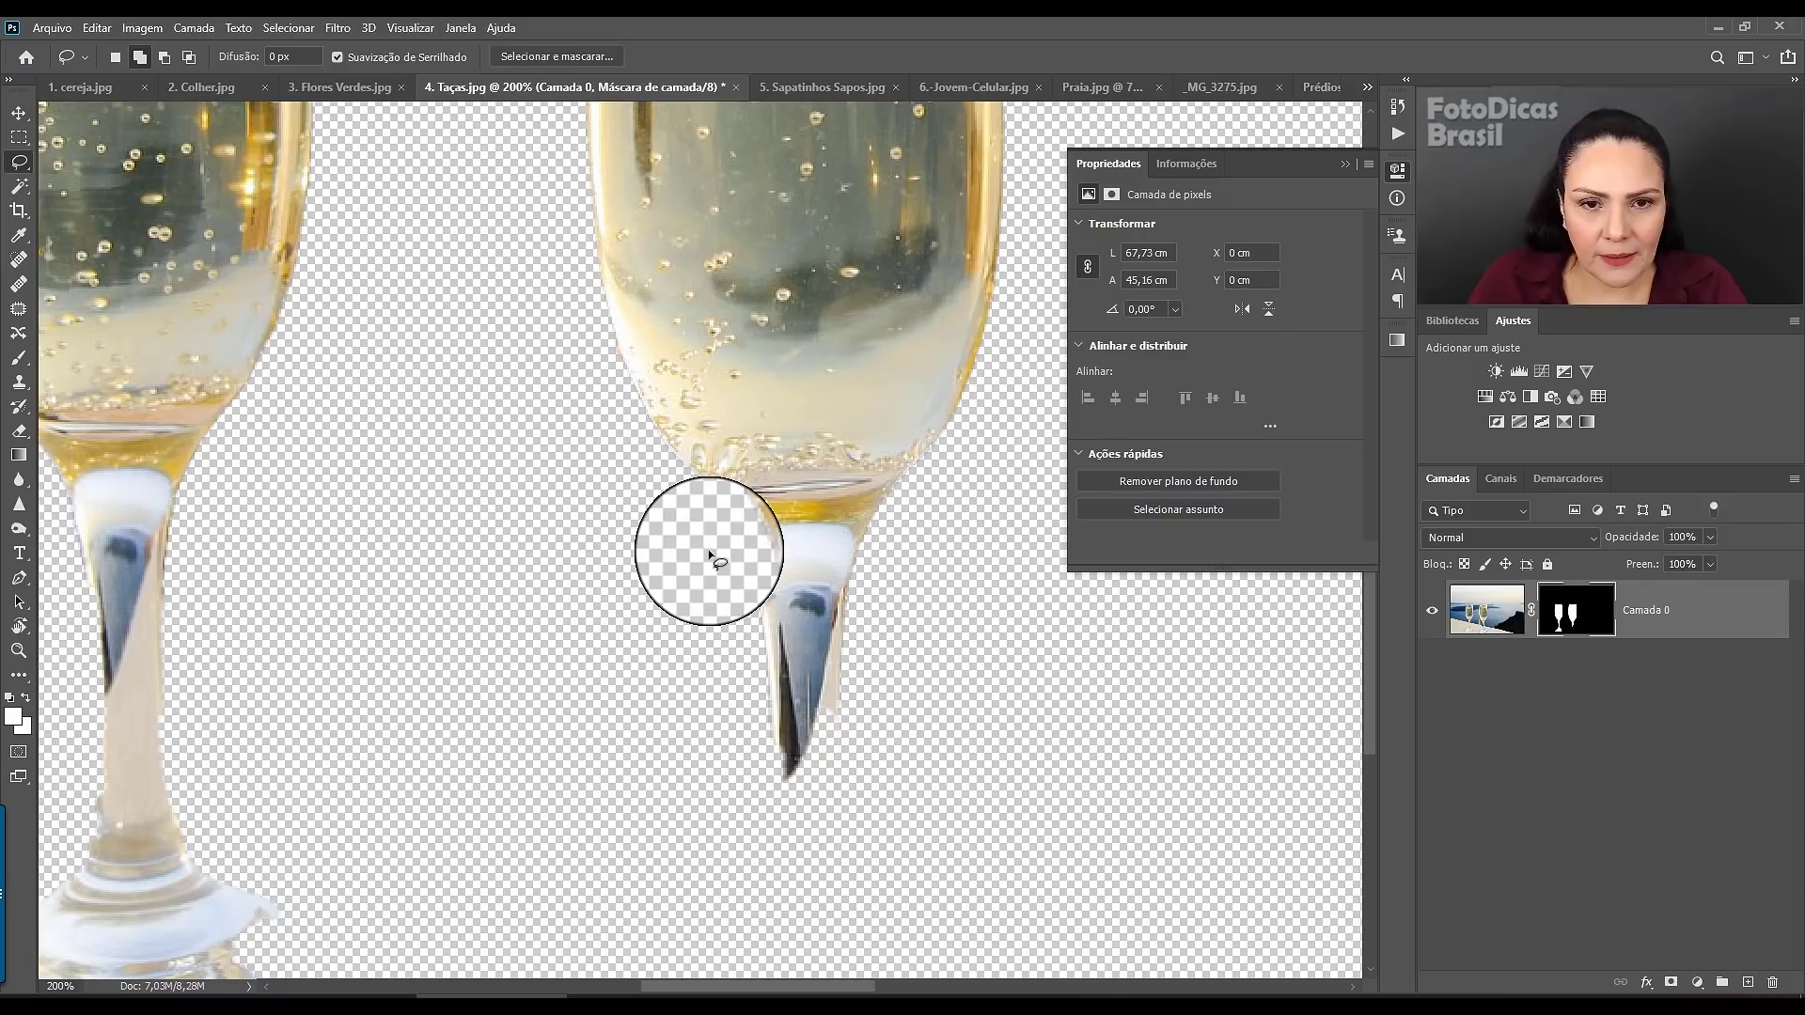
scroll(544, 609, "up", 3)
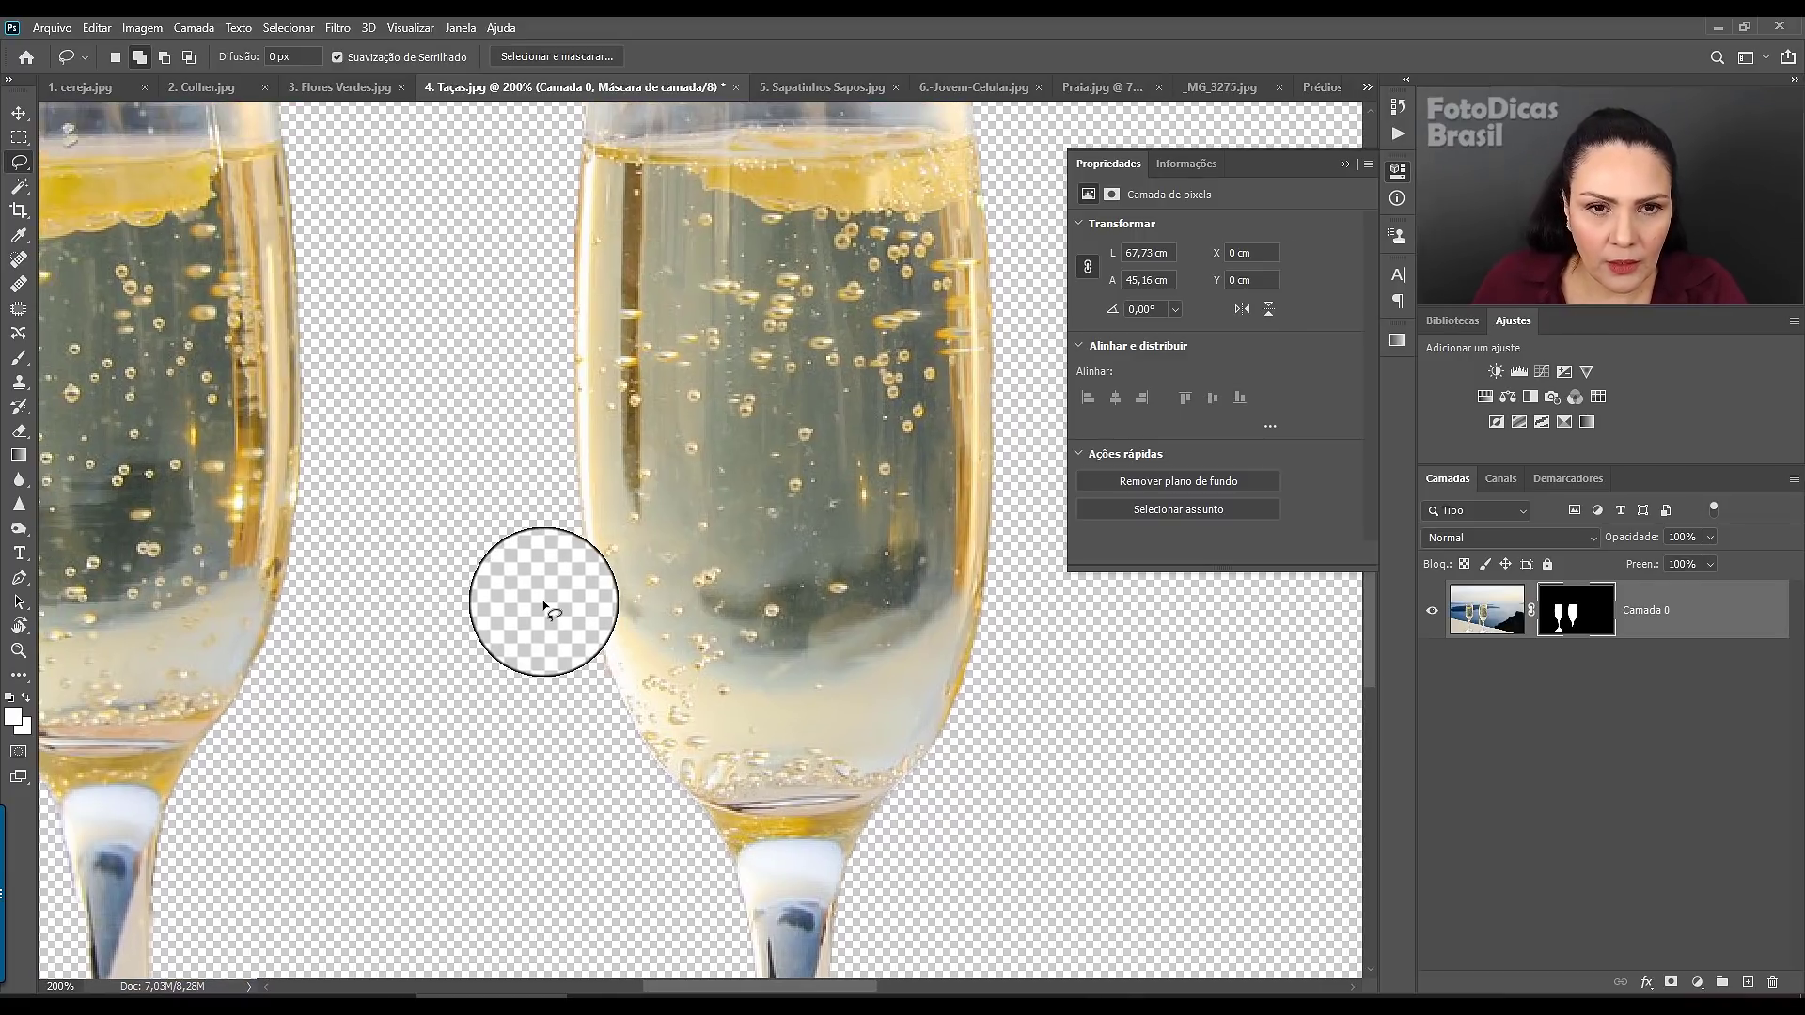
scroll(543, 602, "up", 1)
scroll(656, 605, "up", 2)
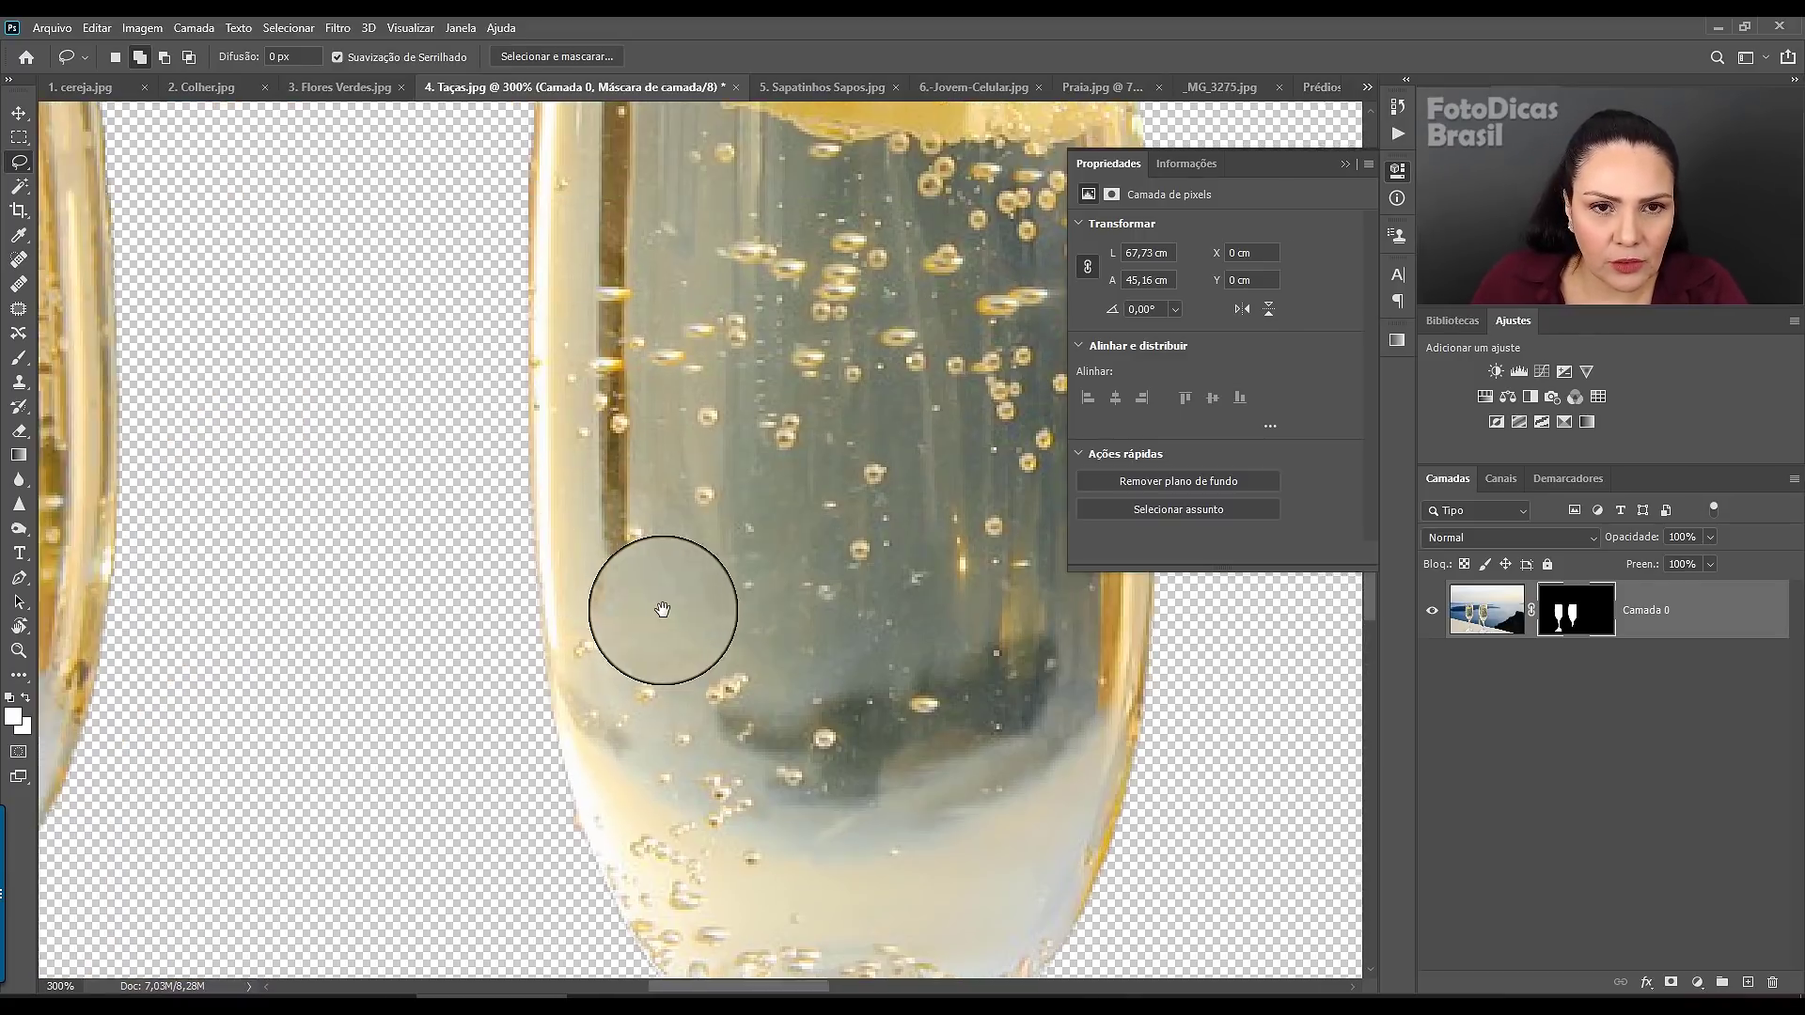
scroll(656, 601, "up", 3)
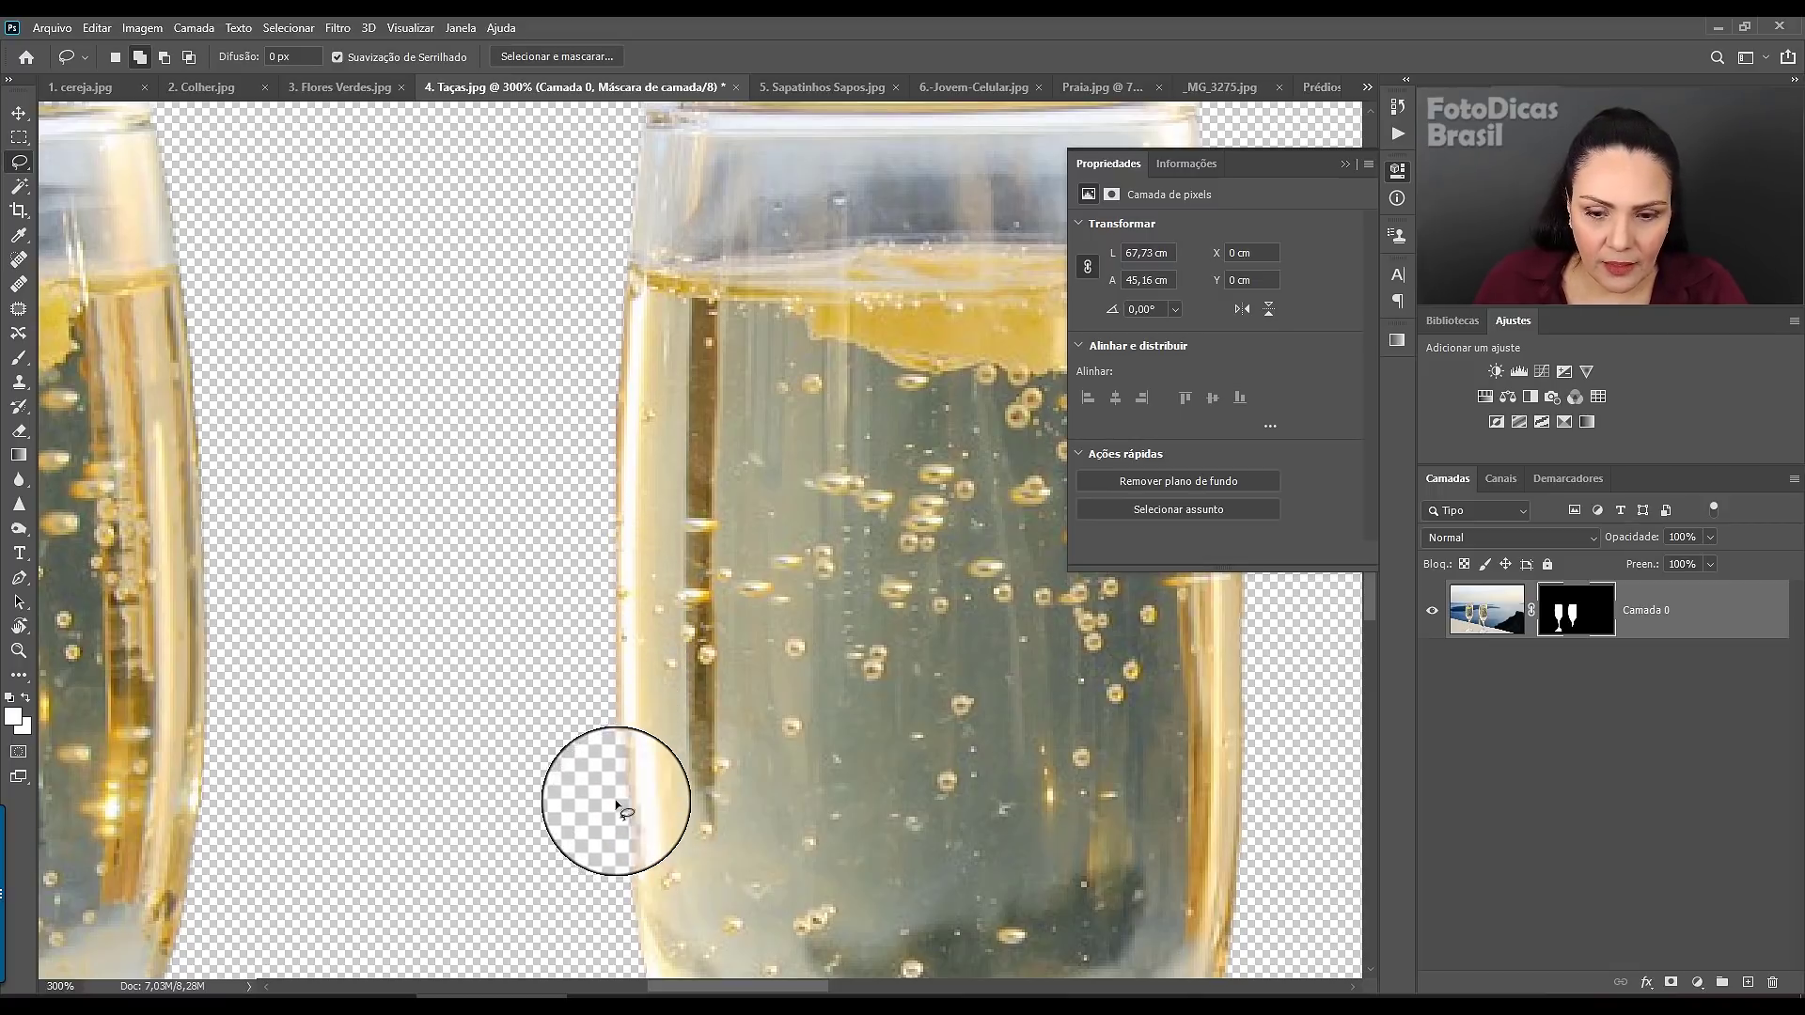
key("ctrl+0")
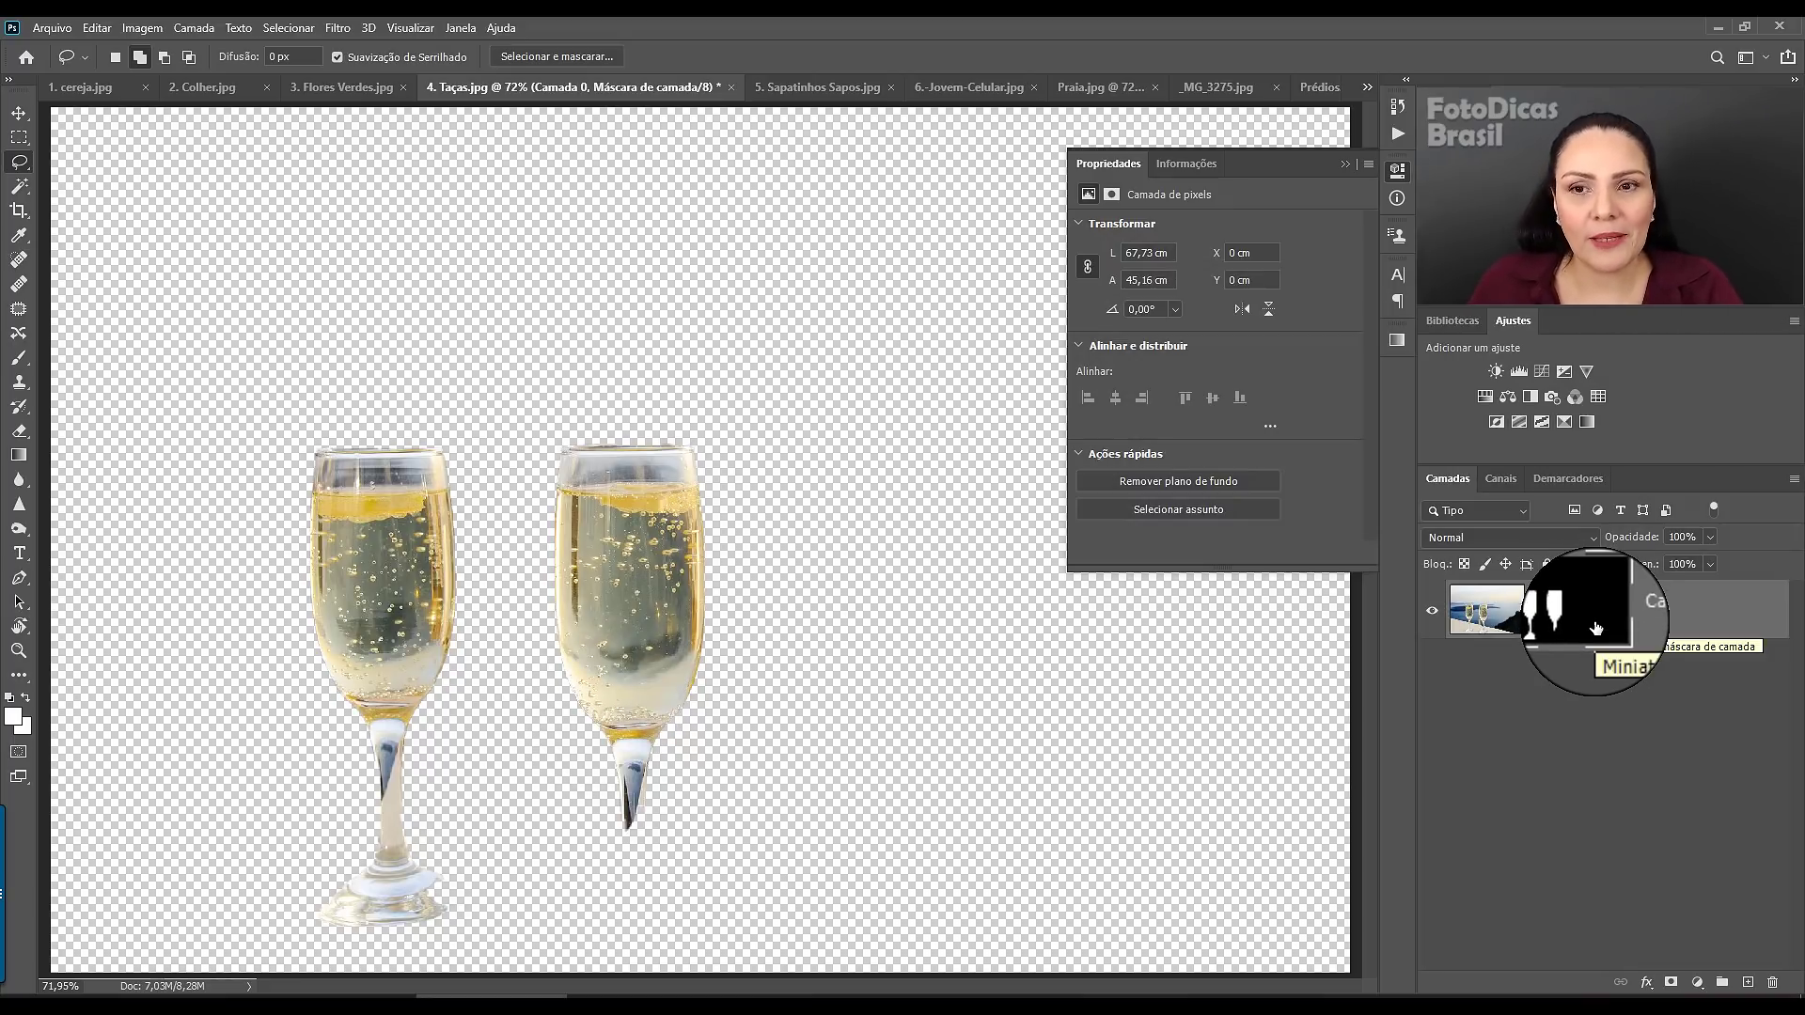
- Delete Camada 0's layer mask with Excluir and switch to the Object Selection tool
left_click_drag(1595, 628, 1769, 982)
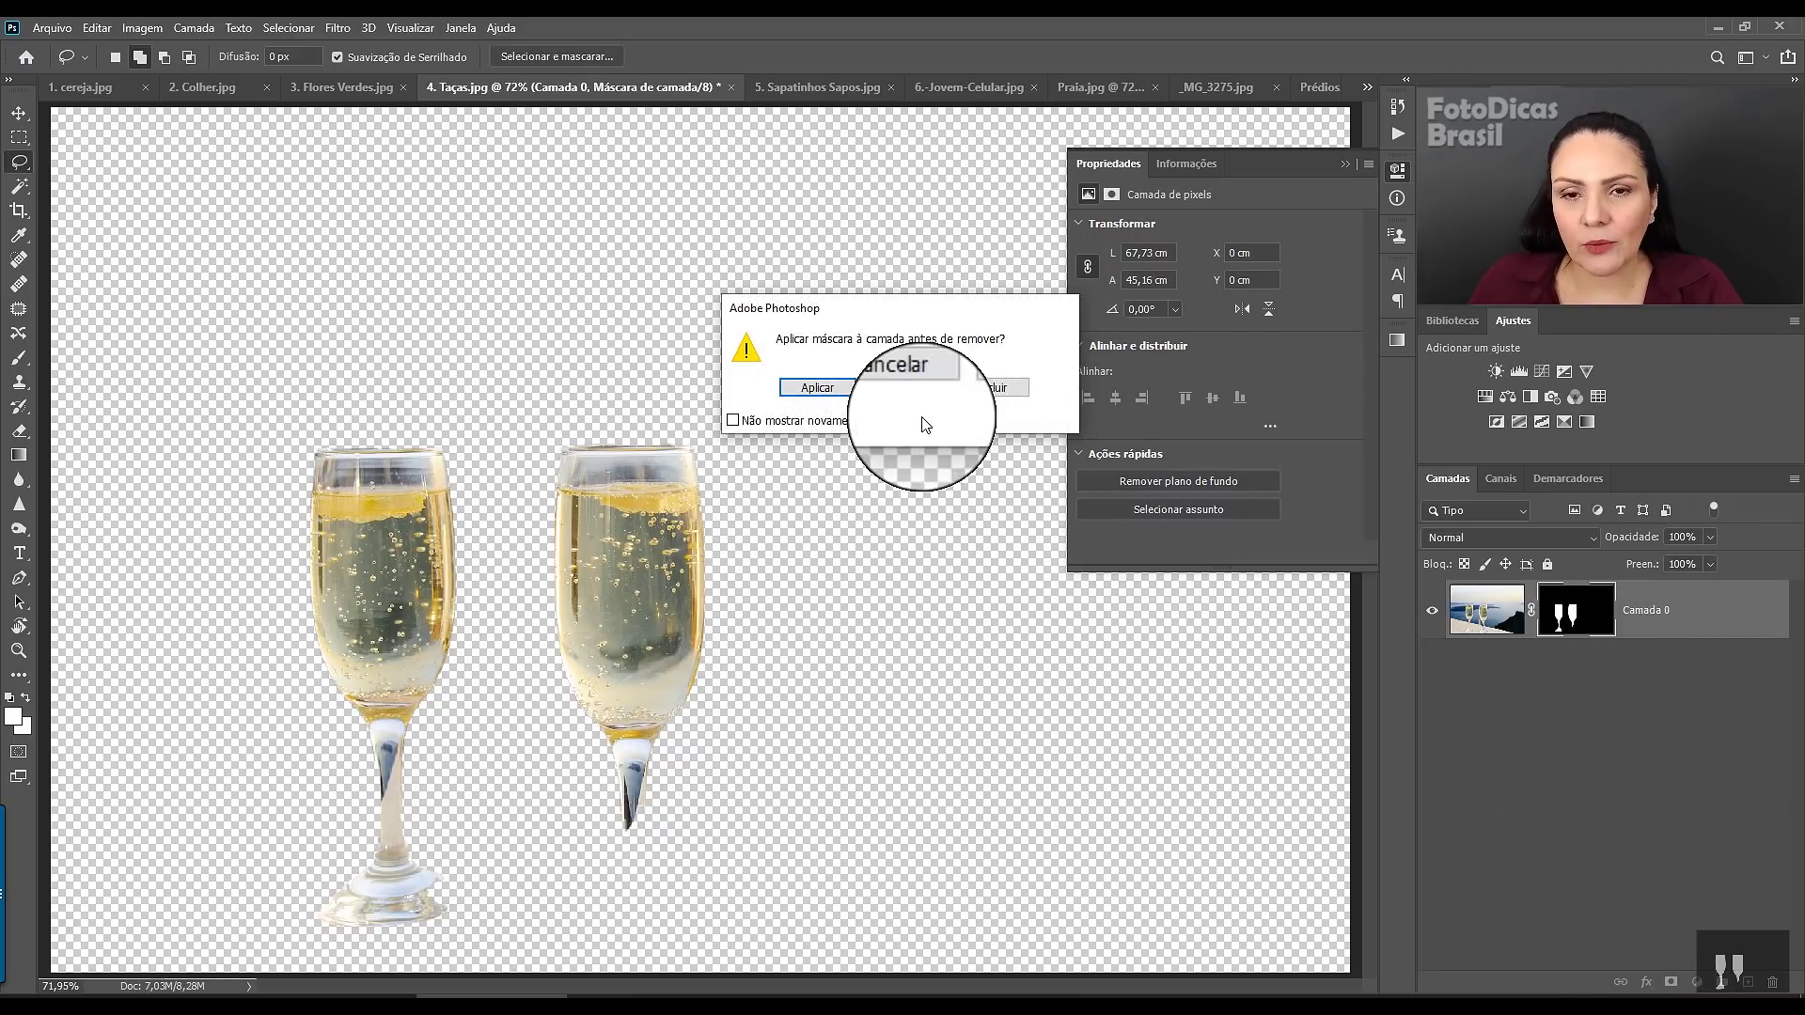
left_click(978, 393)
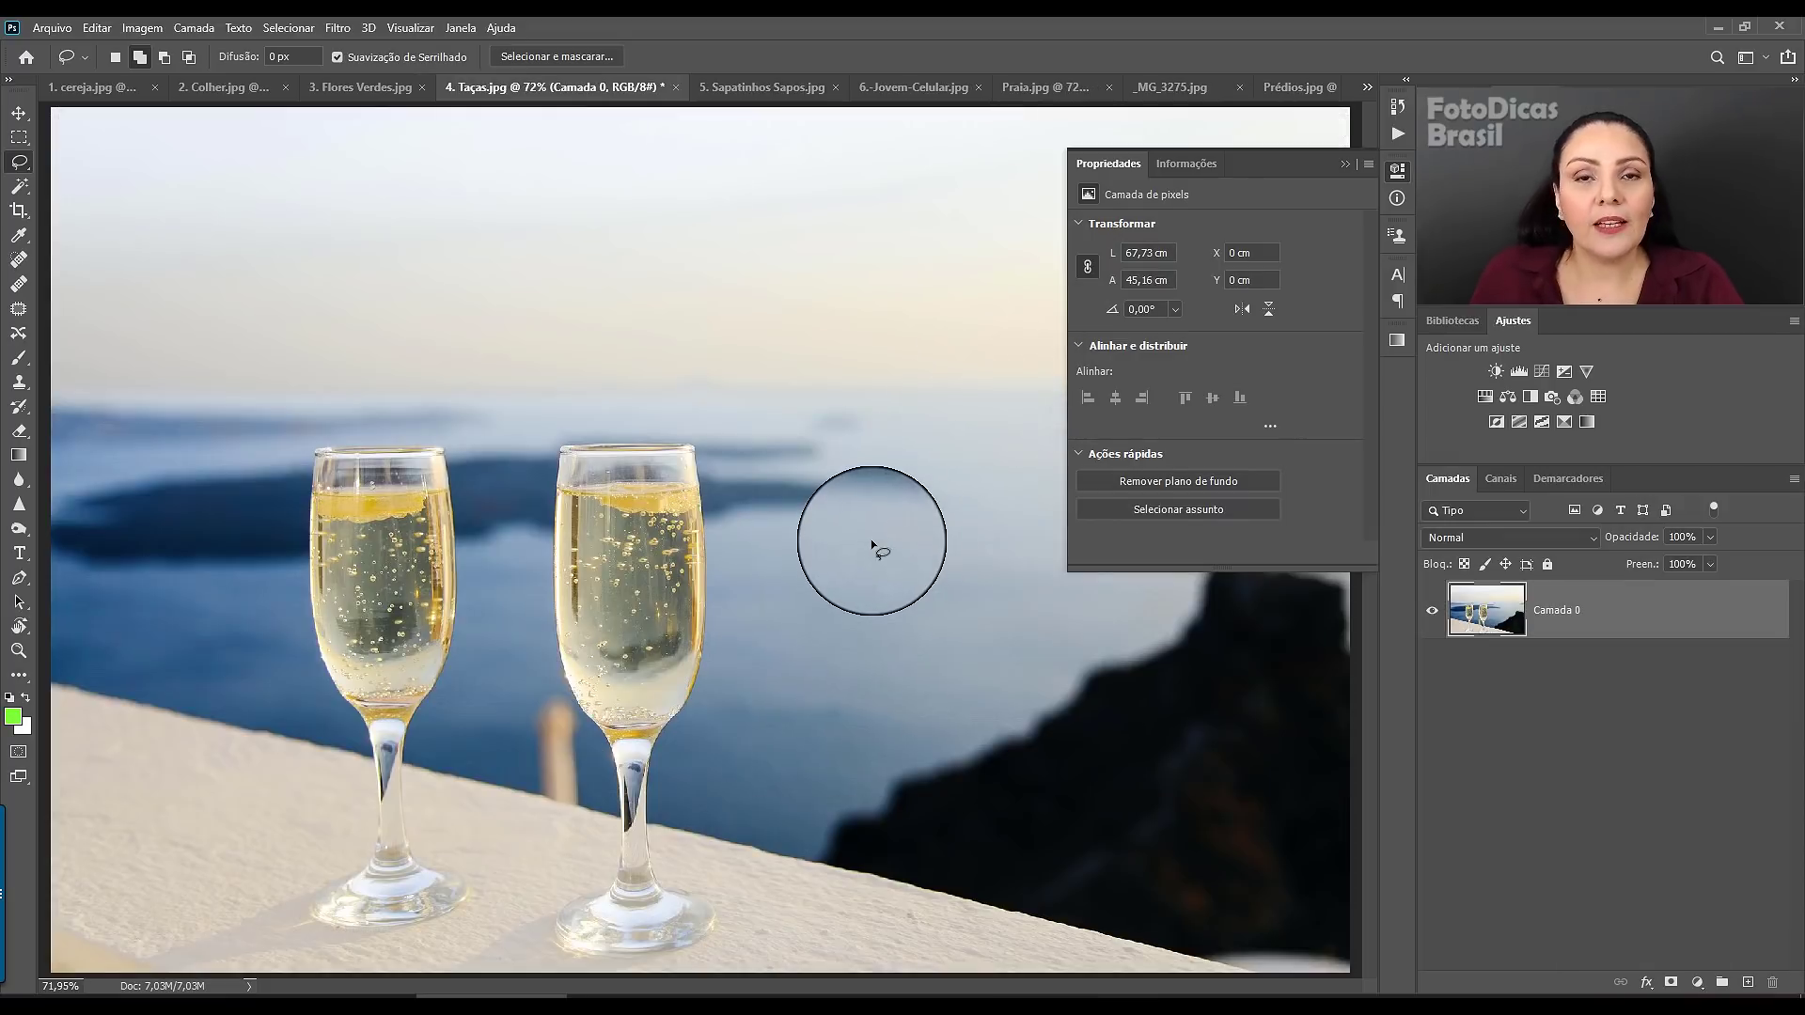
left_click(19, 207)
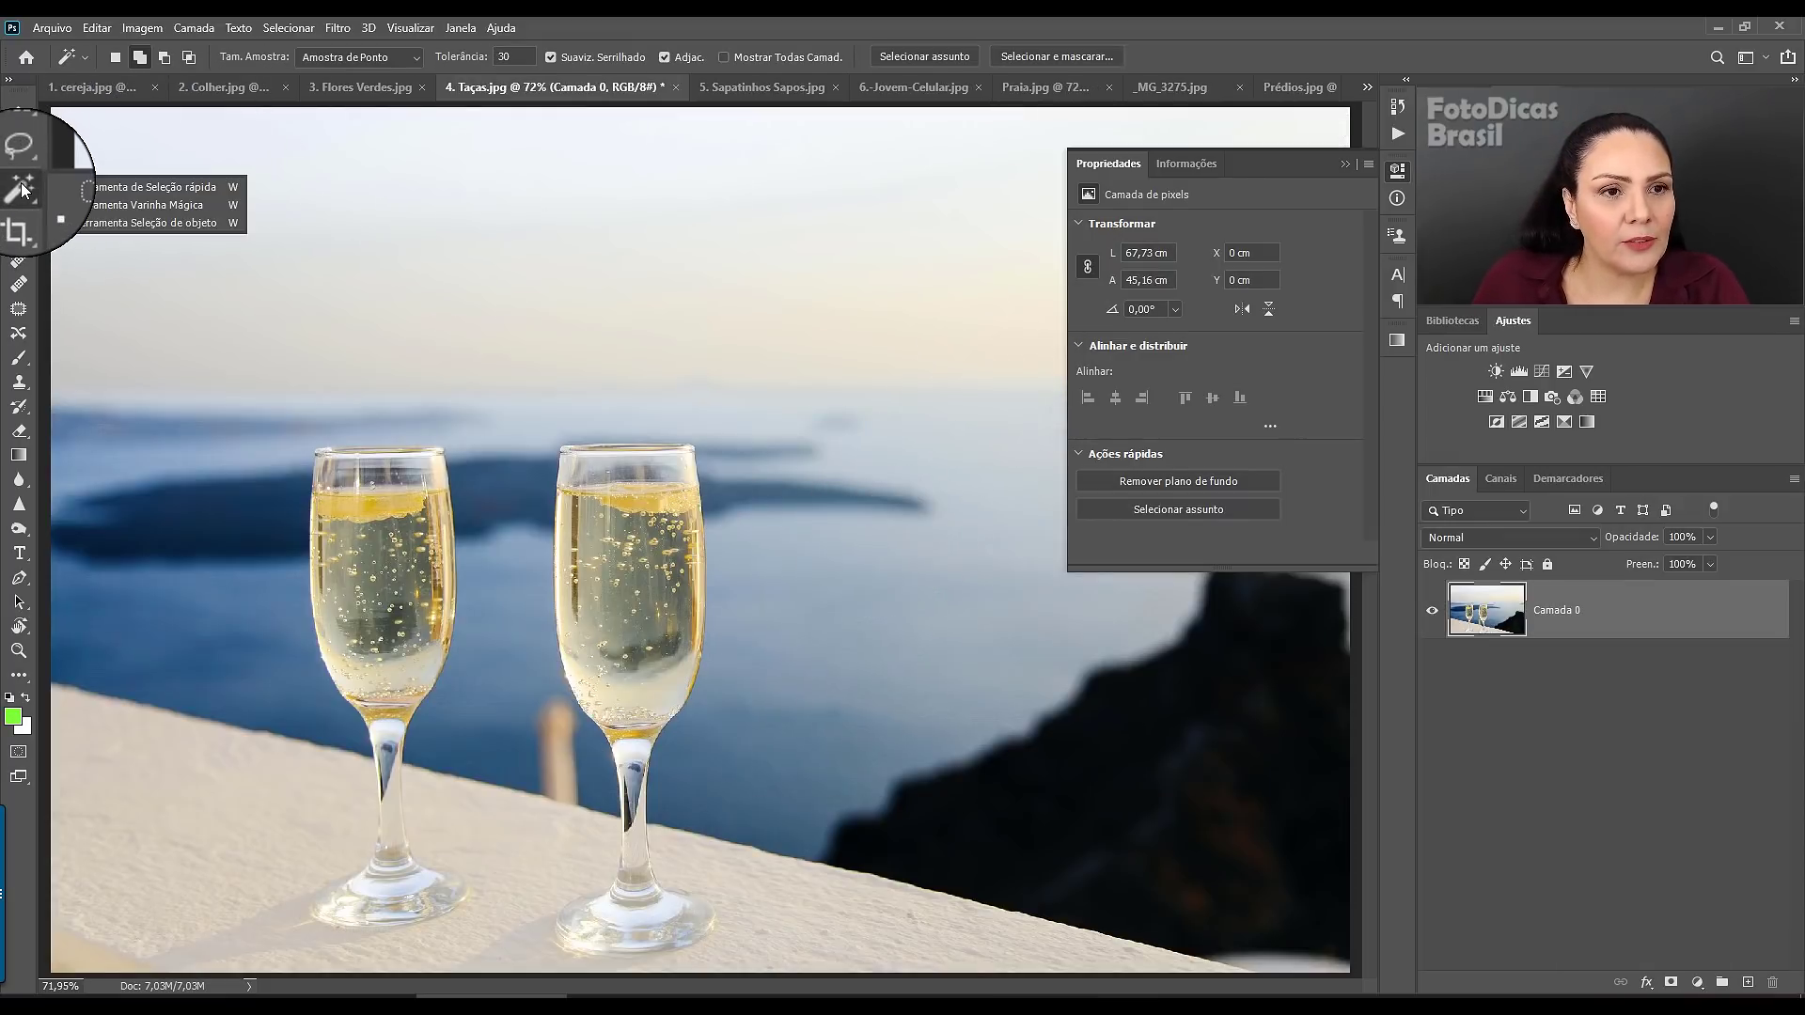
left_click(73, 220)
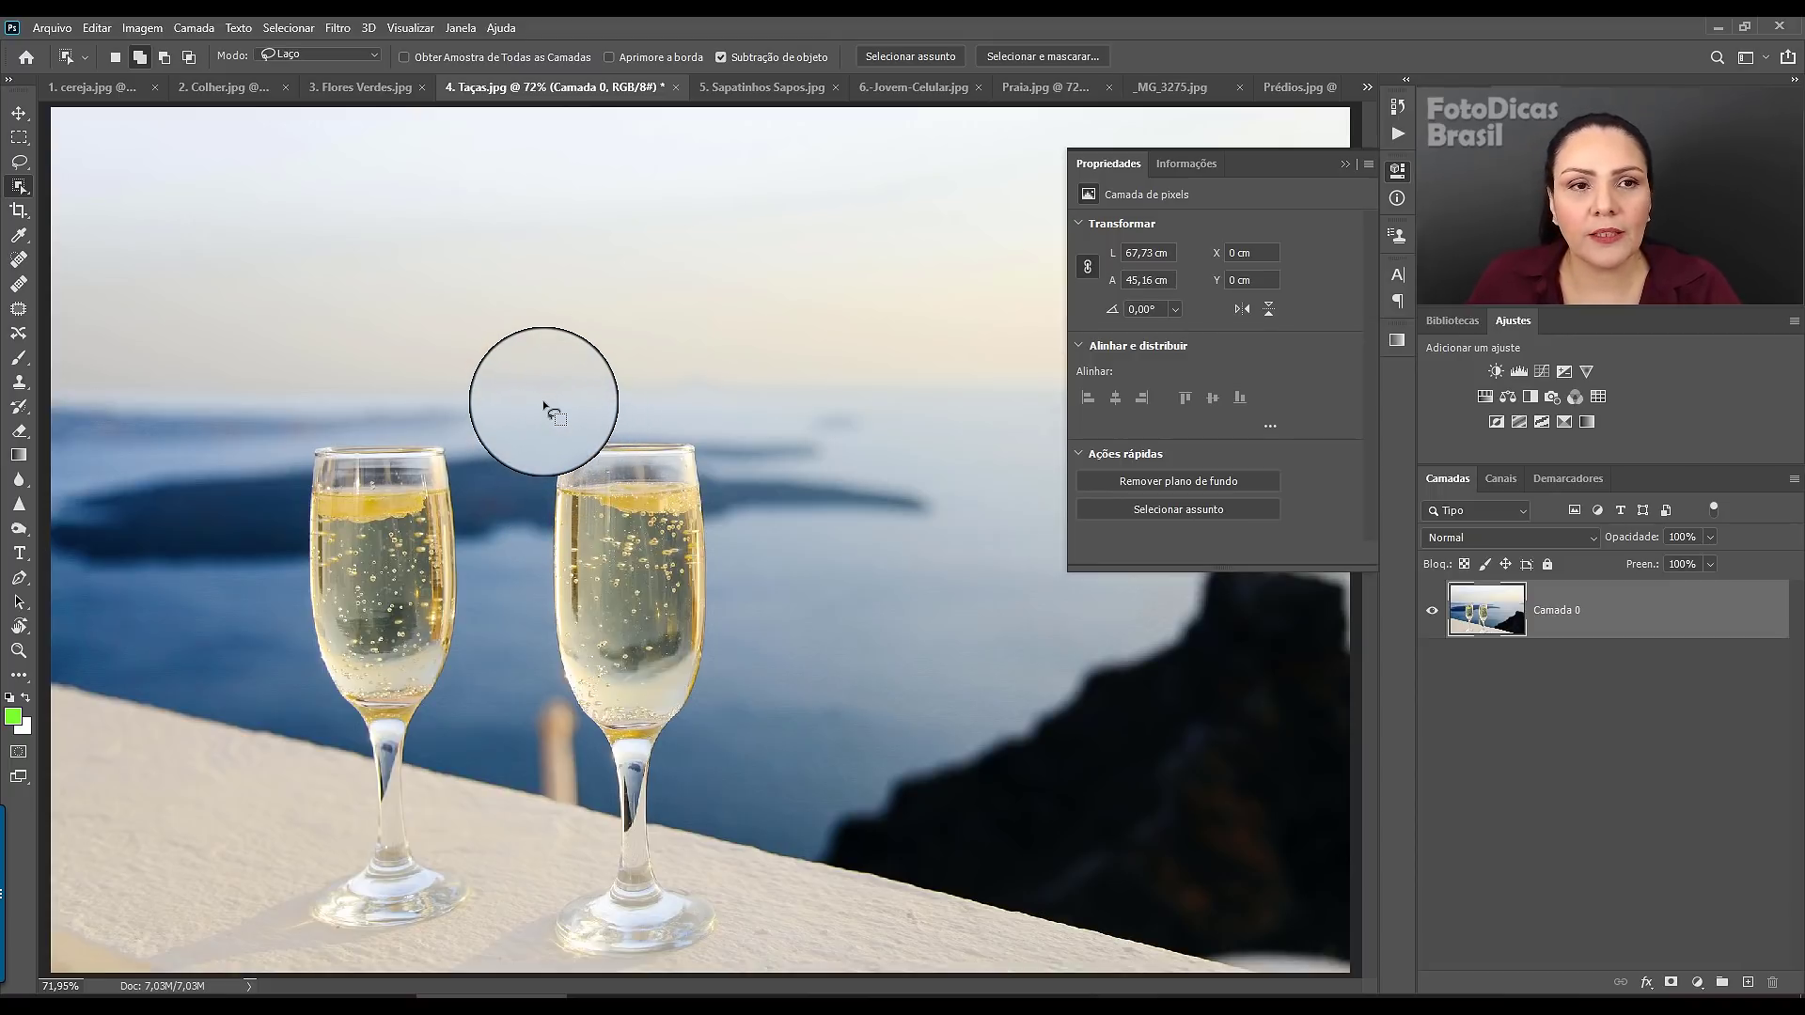
- Set Object Selection to Retângulo mode and box-select the right champagne glass
left_click(282, 56)
left_click(289, 75)
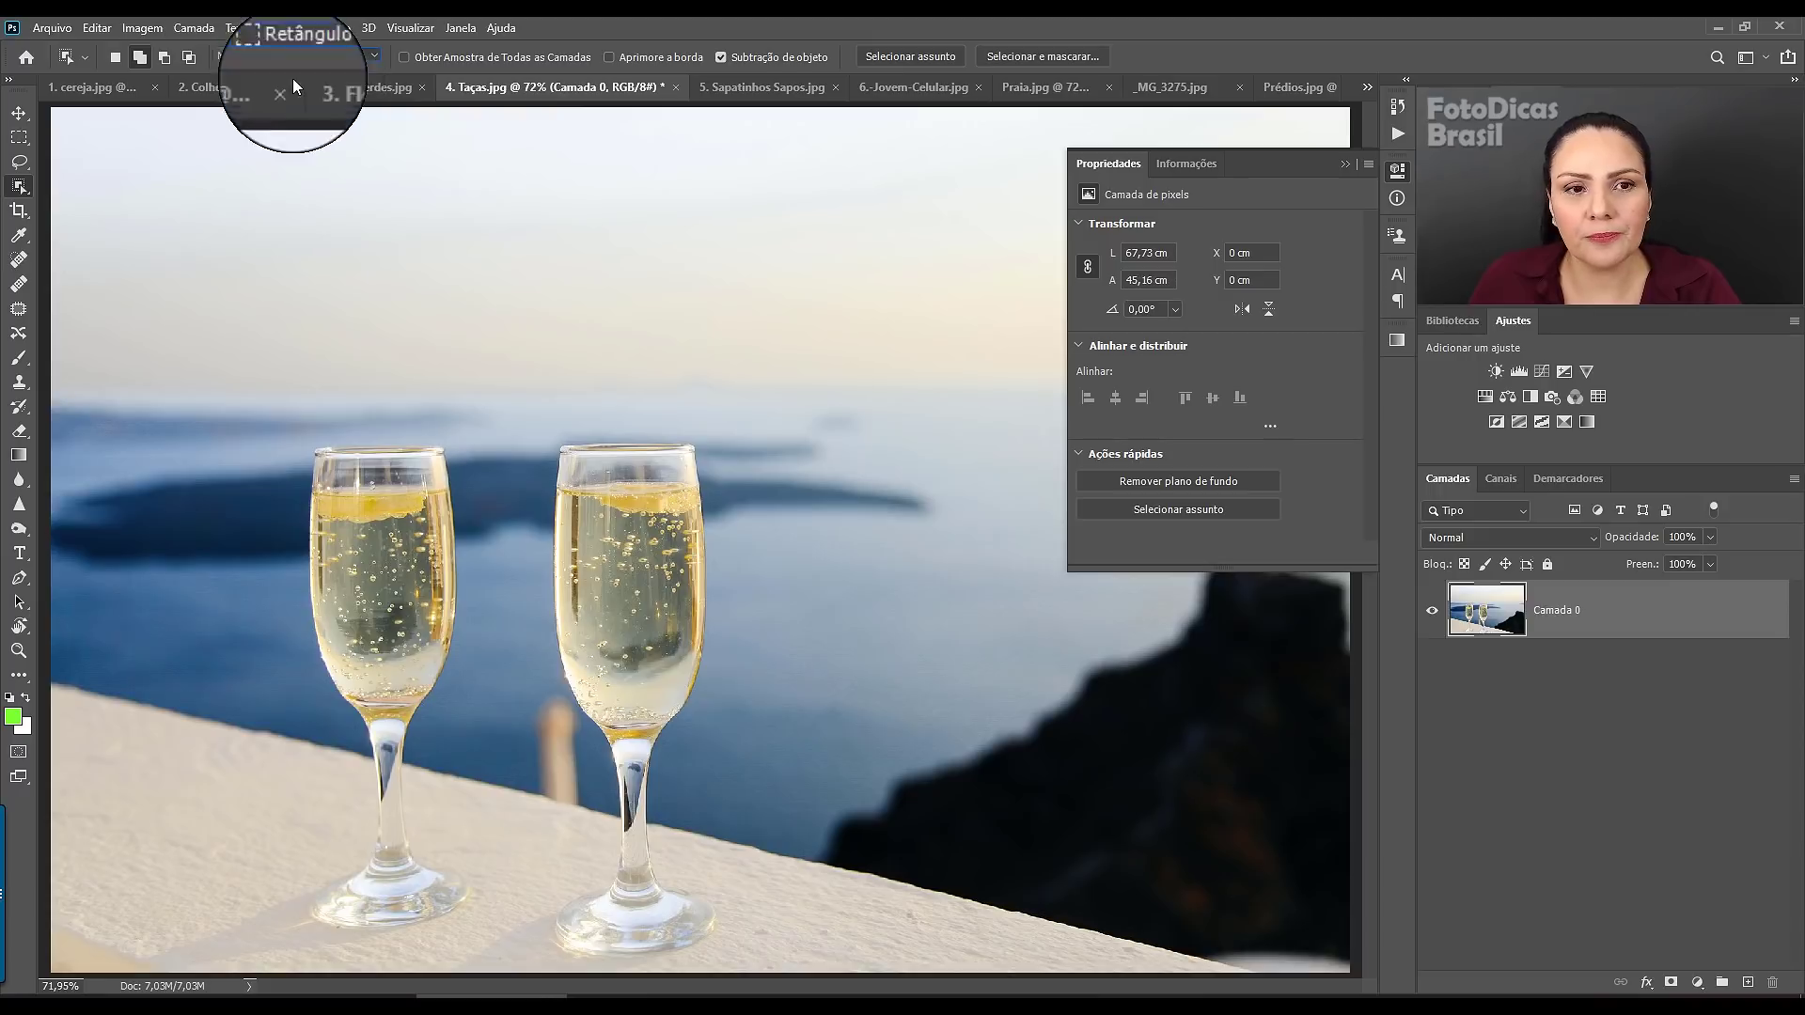
left_click_drag(533, 418, 730, 930)
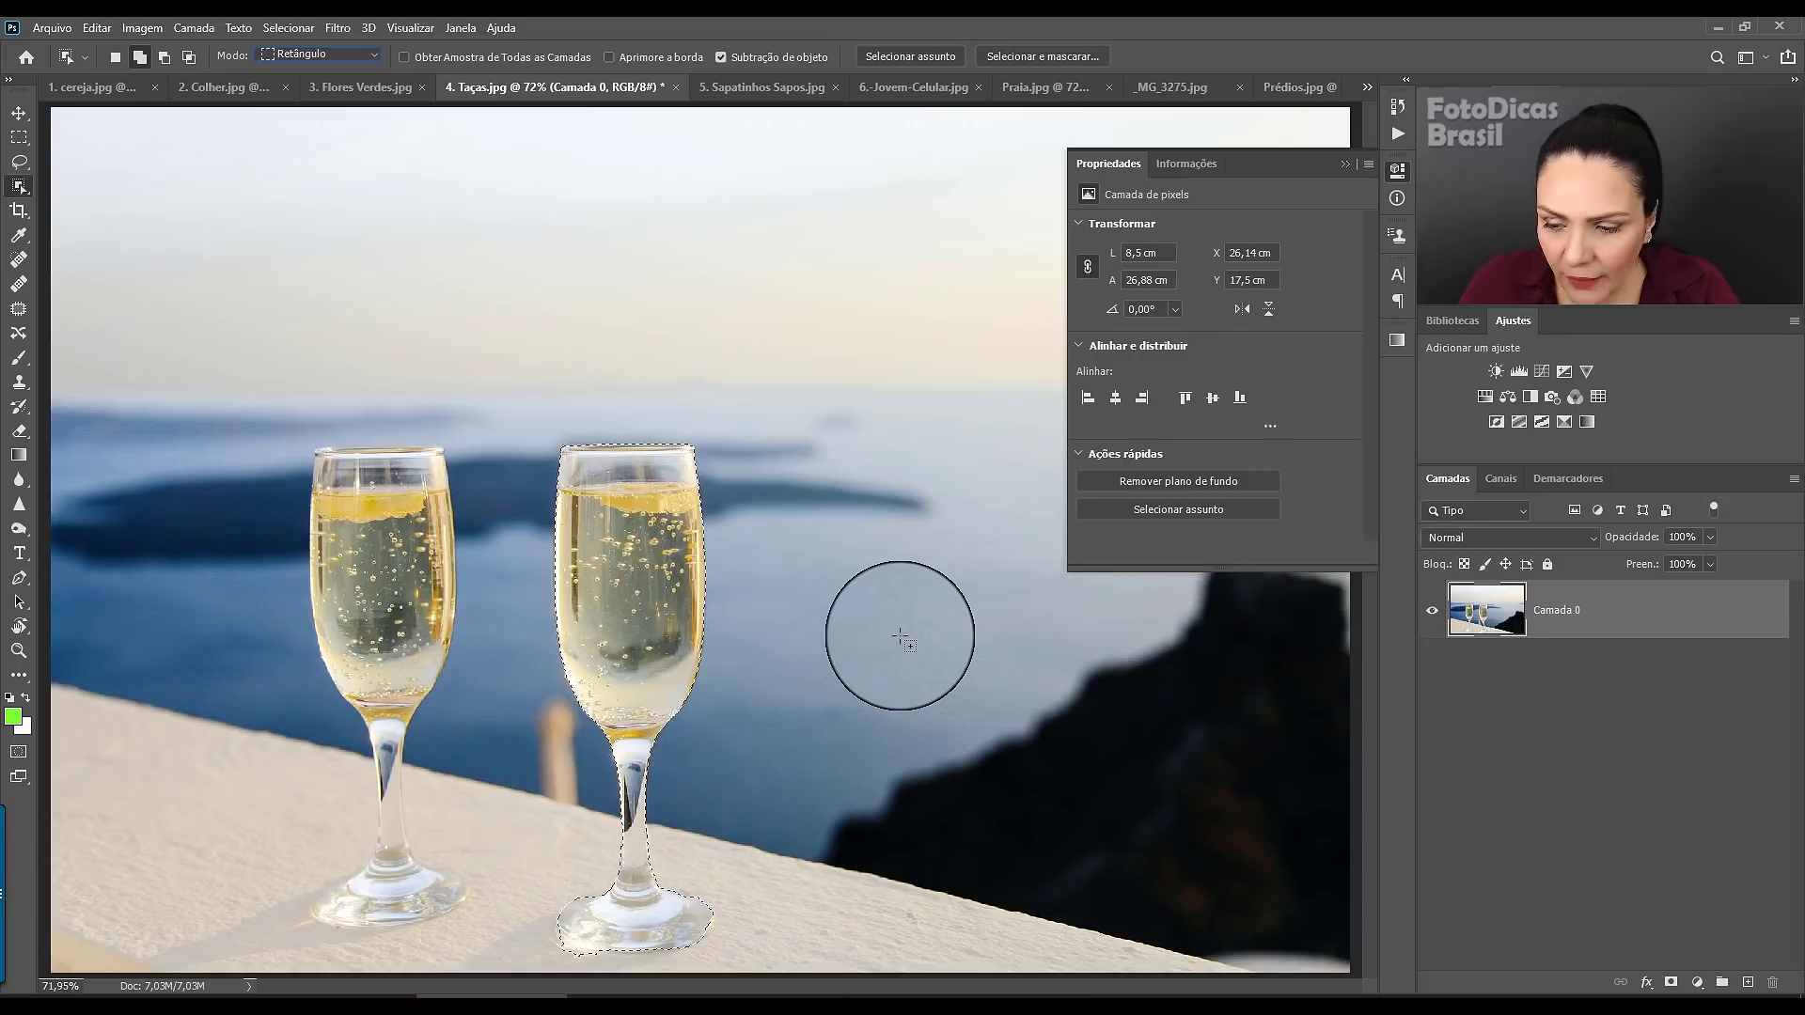
- Zoom in on the right glass and refine the selection around its stem and base
key("ctrl+plus")
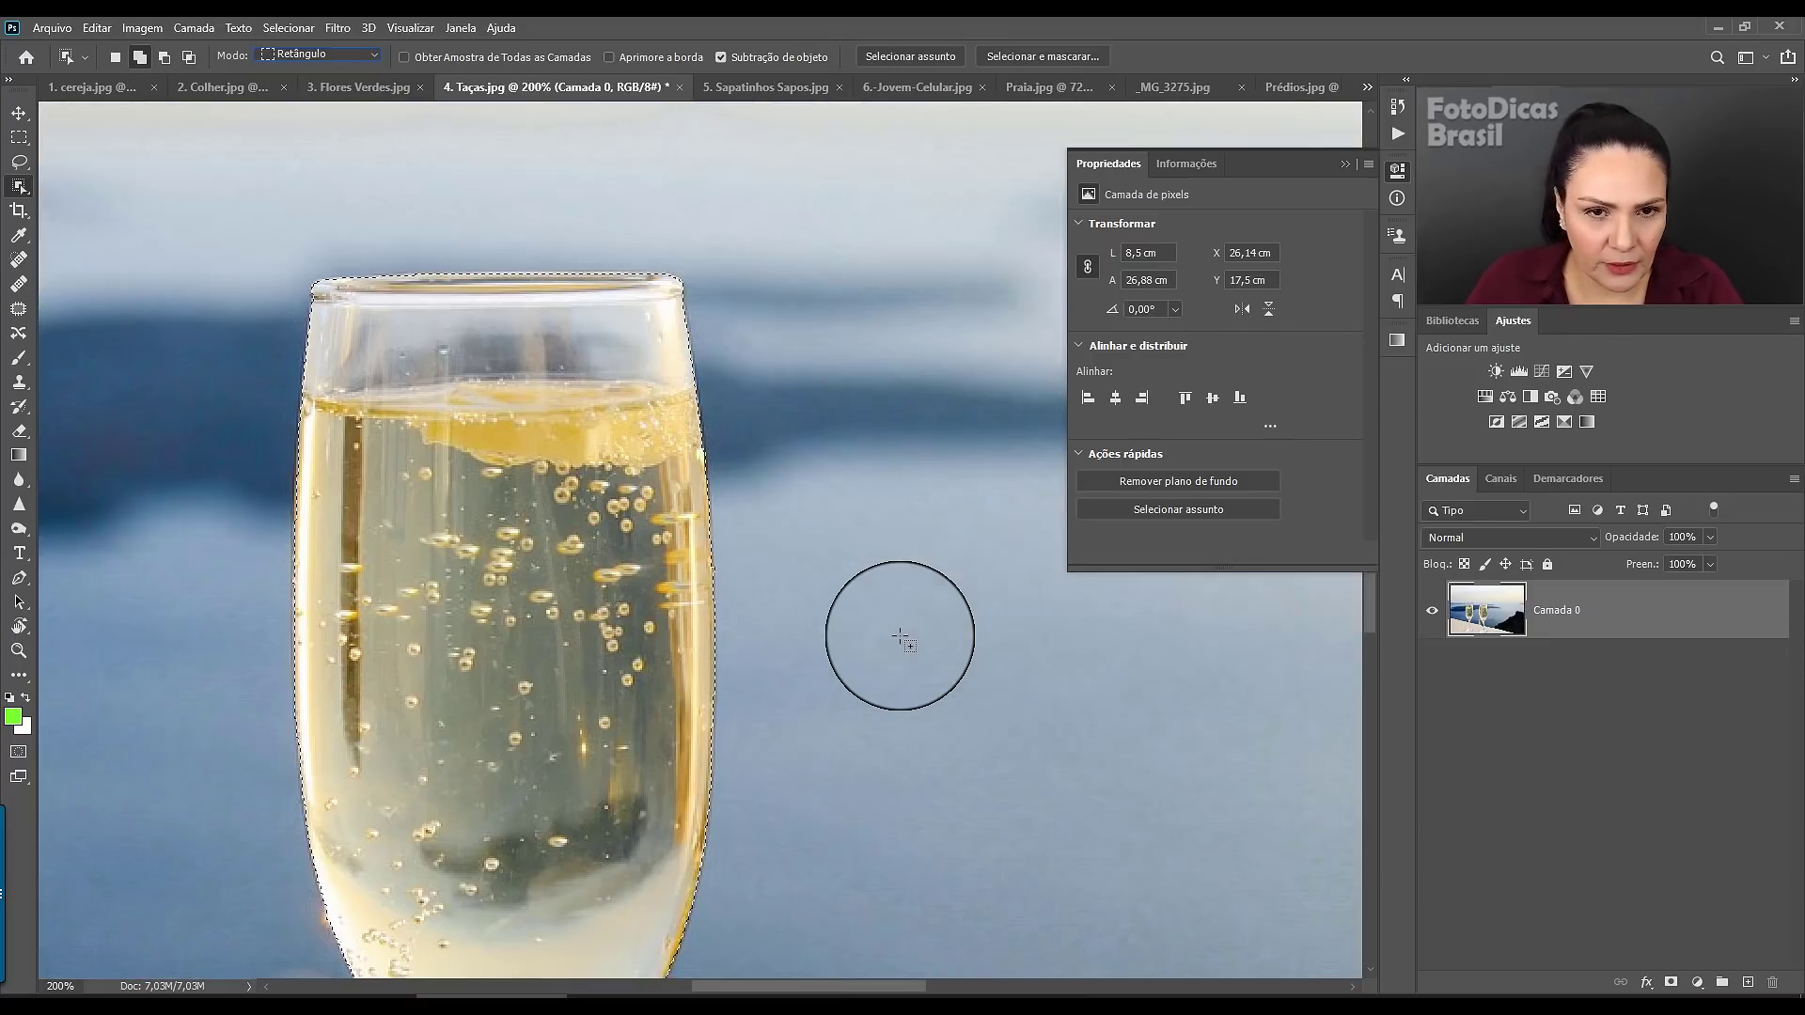
key("ctrl+plus")
scroll(677, 489, "down", 5)
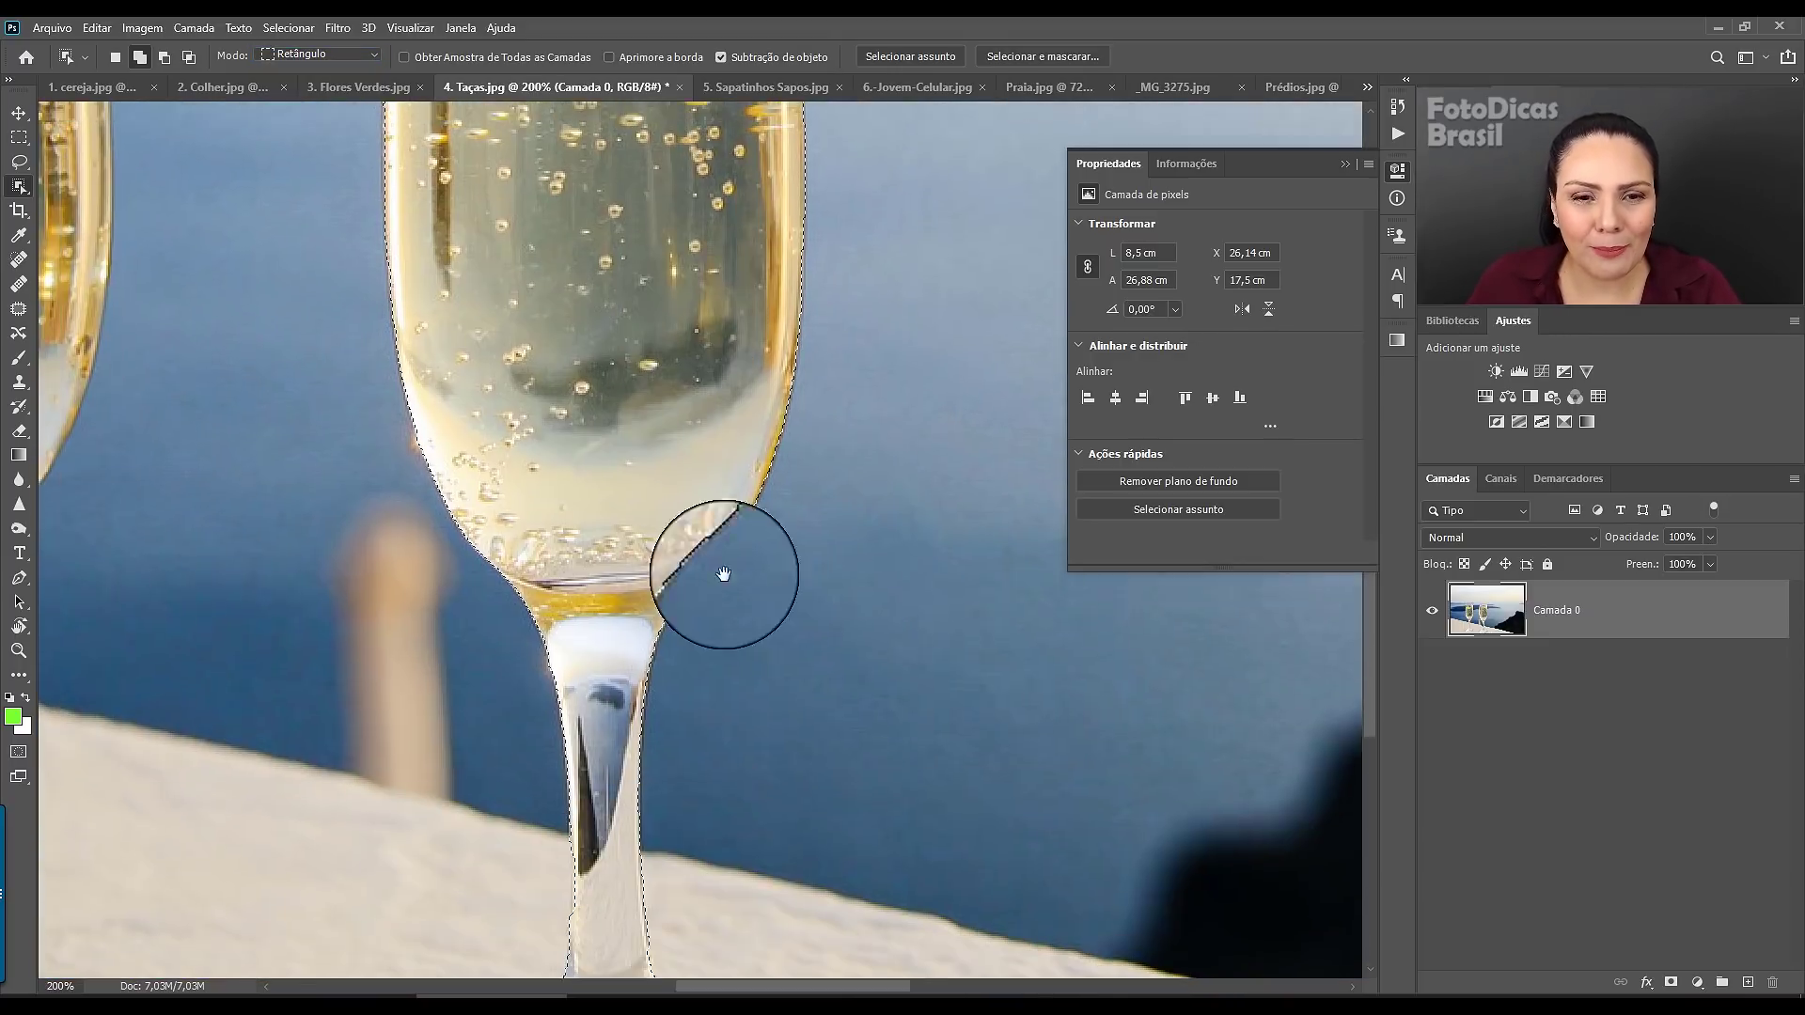
left_click_drag(696, 753, 723, 505)
mouse_move(846, 700)
left_mouse_down()
mouse_move(729, 613)
mouse_move(785, 645)
left_mouse_up()
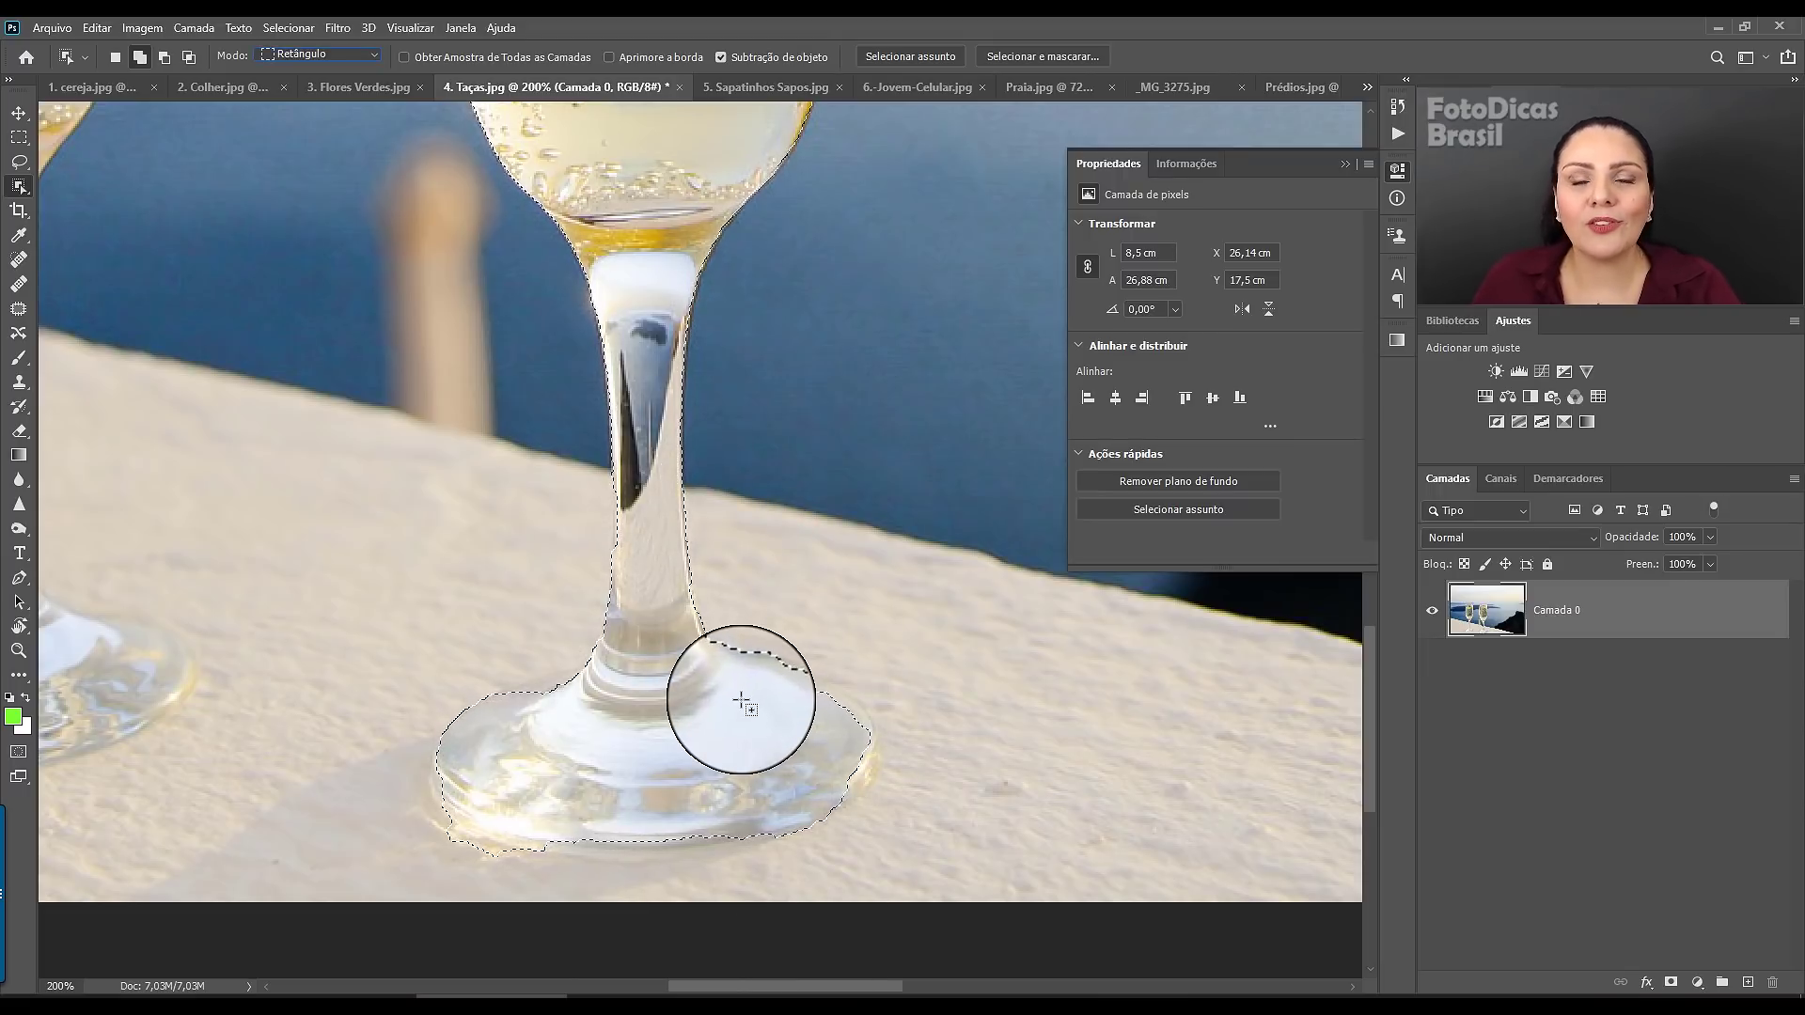
left_click_drag(755, 673, 748, 691)
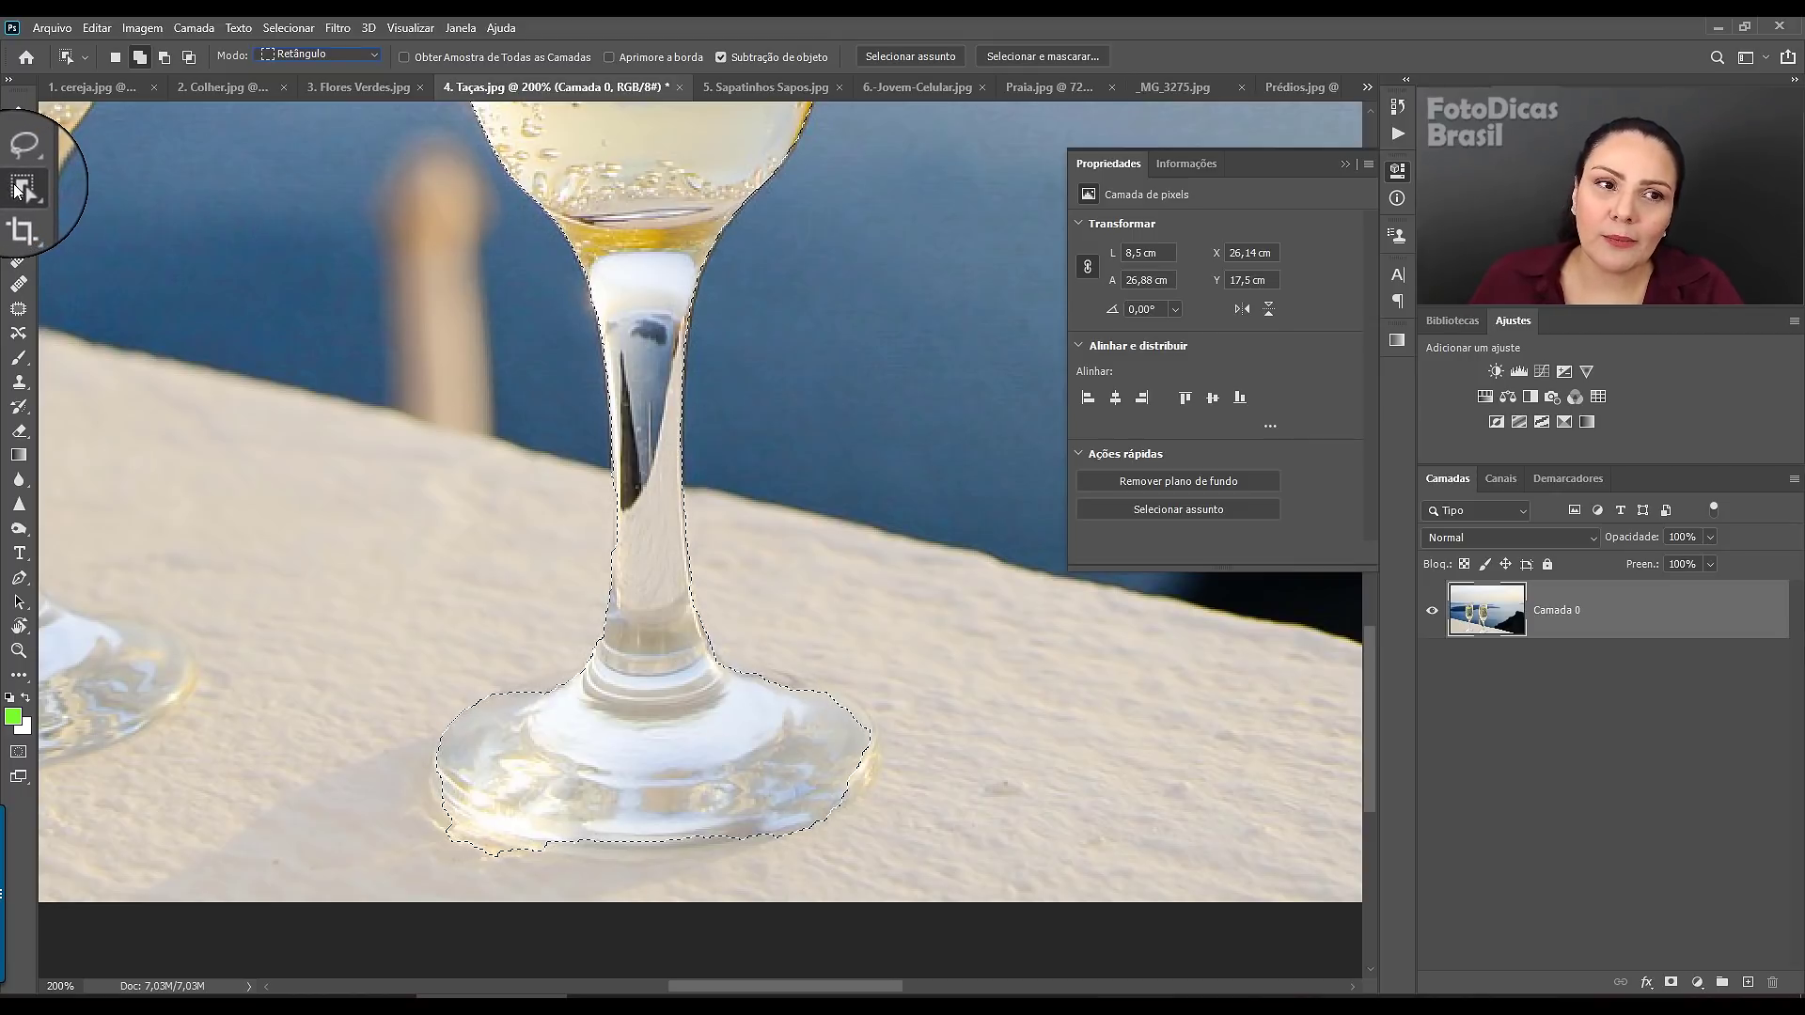
- Set Object Selection to Lasso mode and add the stem joint and base edges
right_click(19, 185)
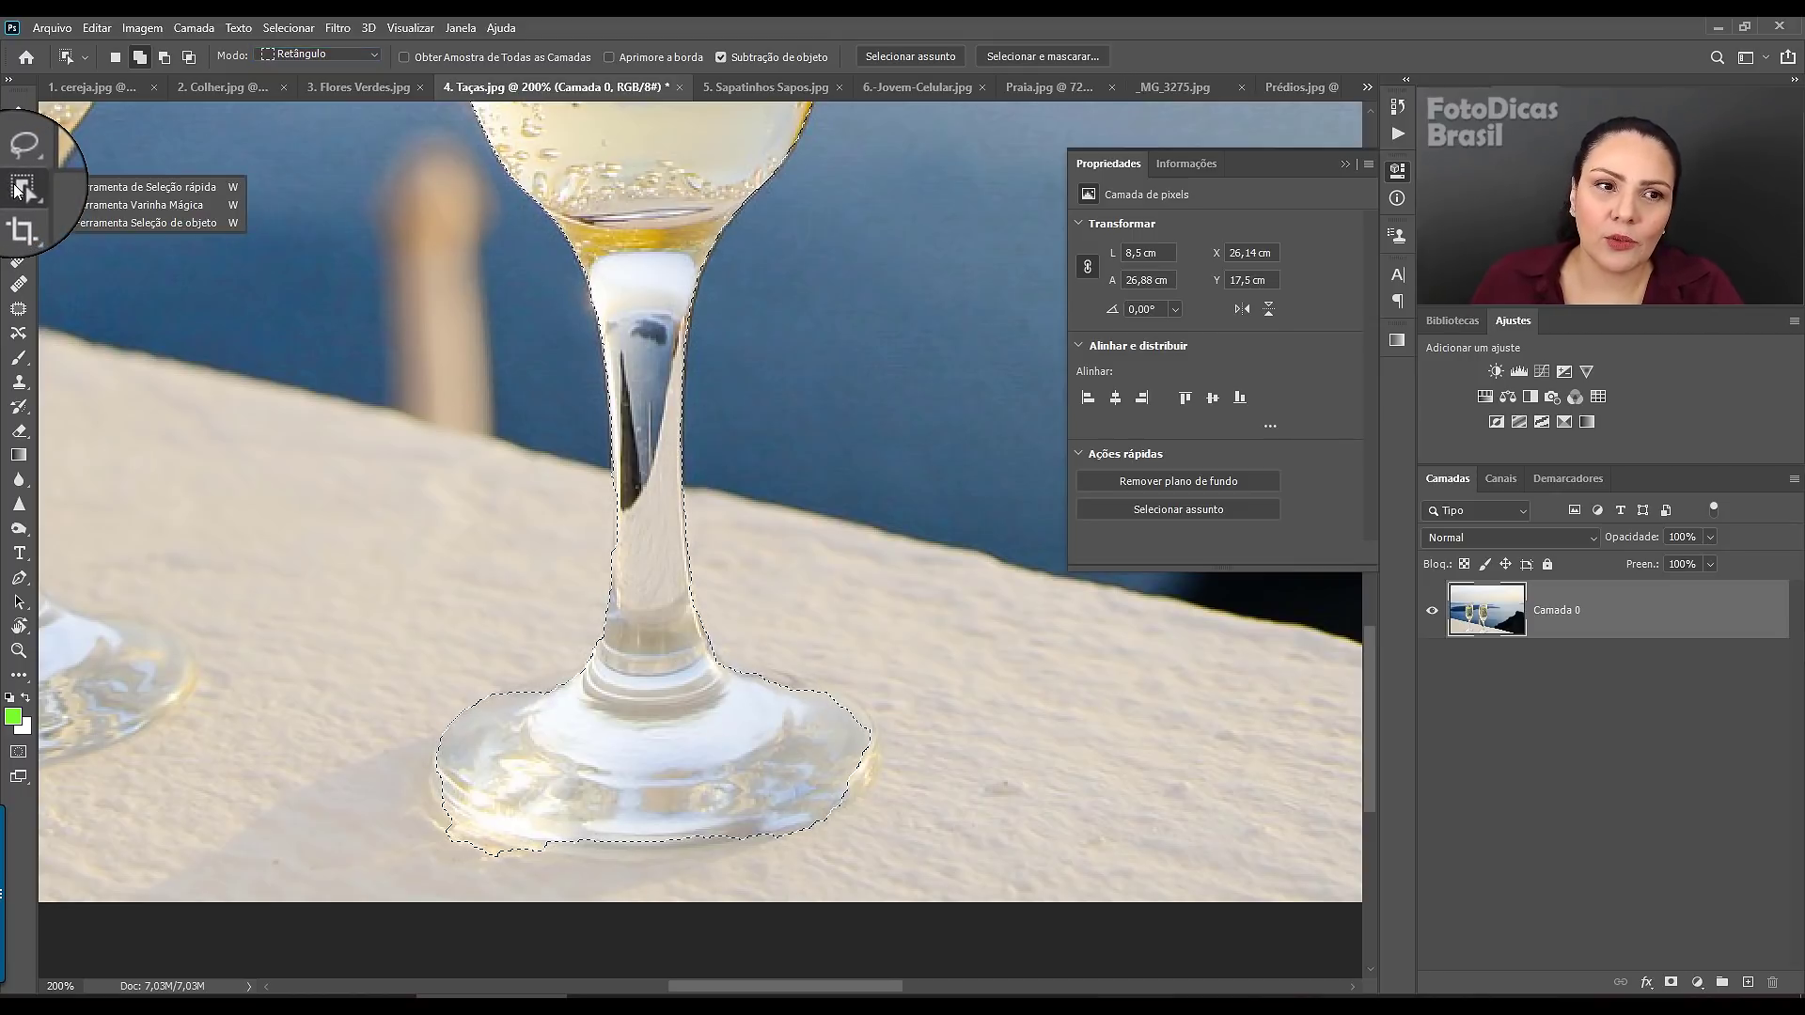
left_click(168, 224)
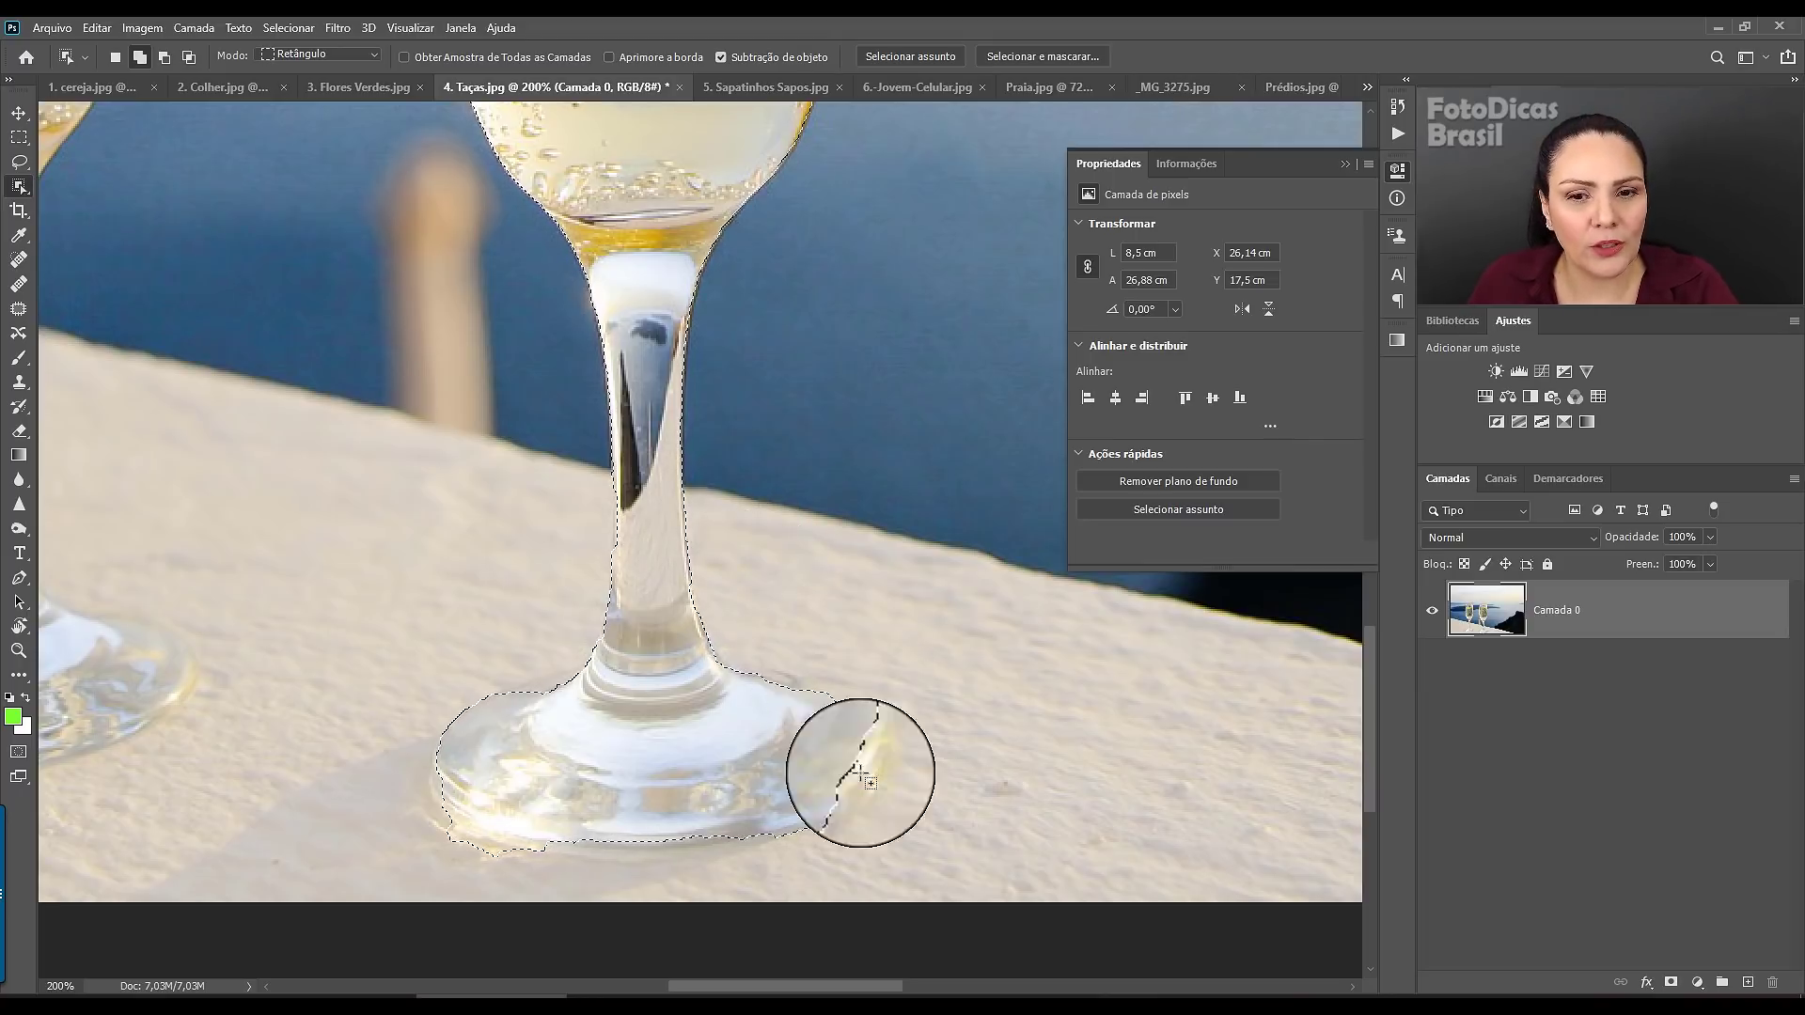
left_click(334, 49)
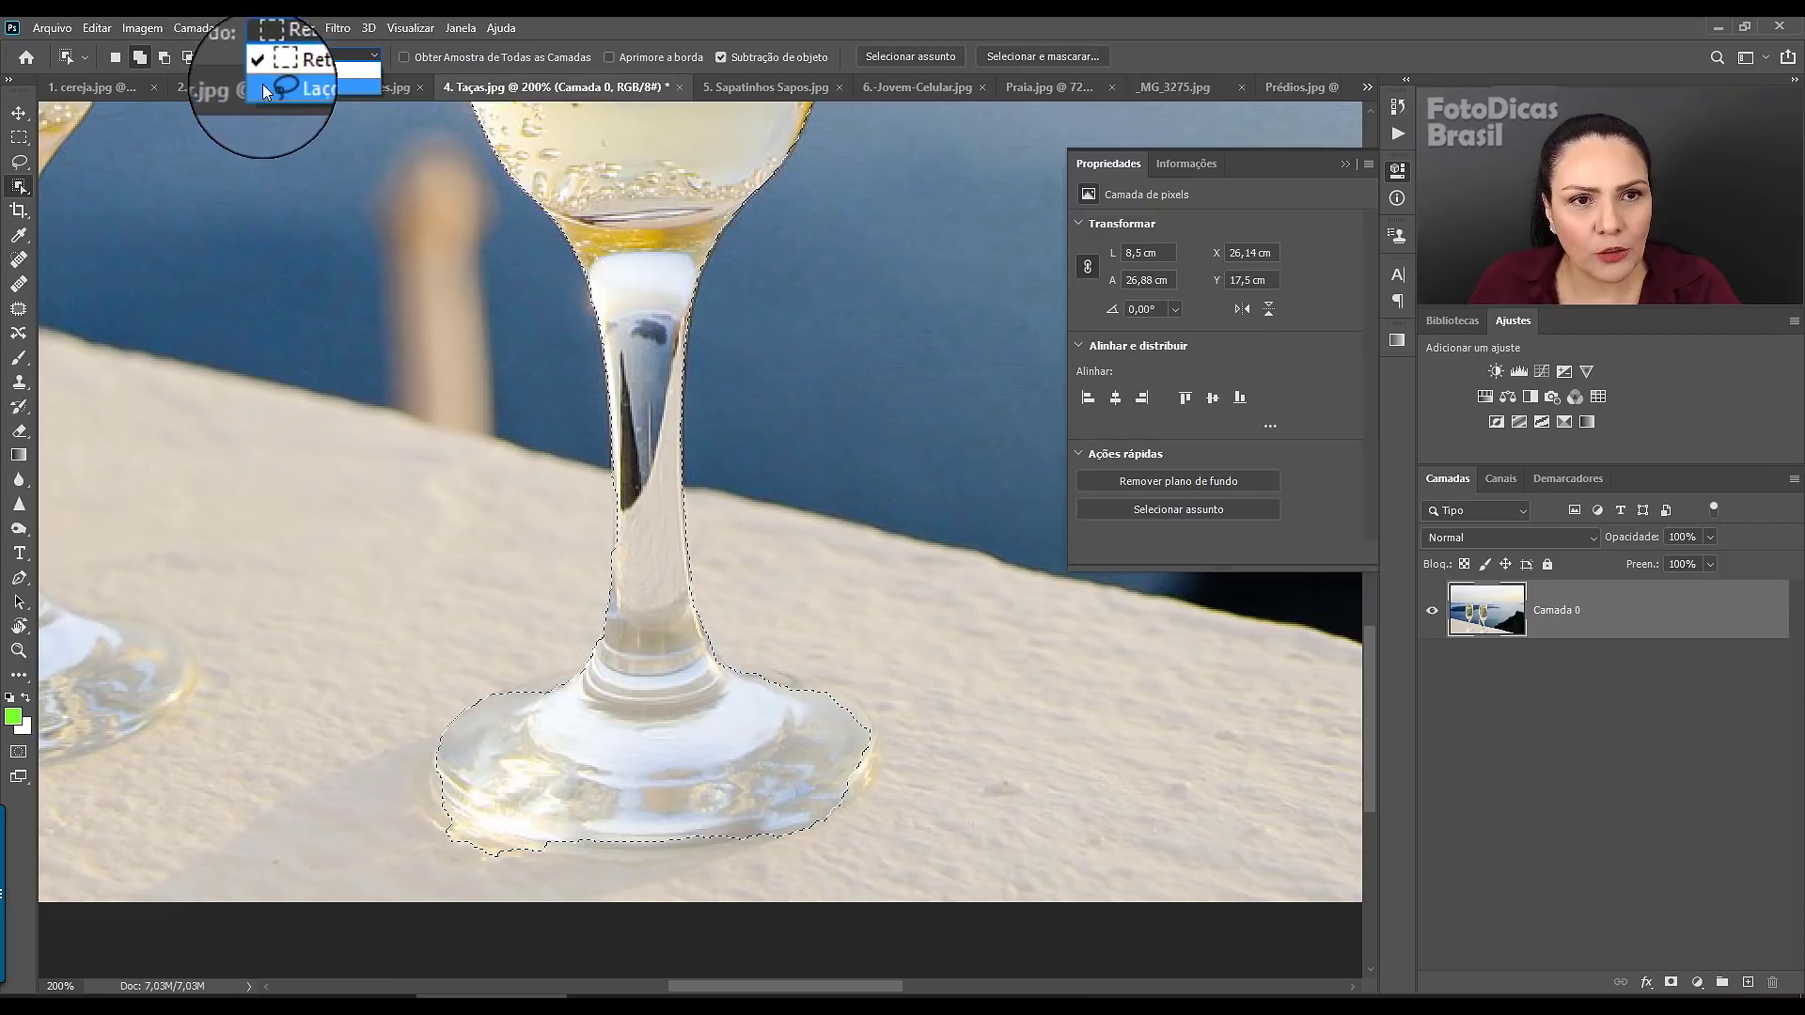
left_click(293, 94)
mouse_move(773, 707)
left_mouse_down()
mouse_move(759, 647)
mouse_move(837, 754)
left_mouse_up()
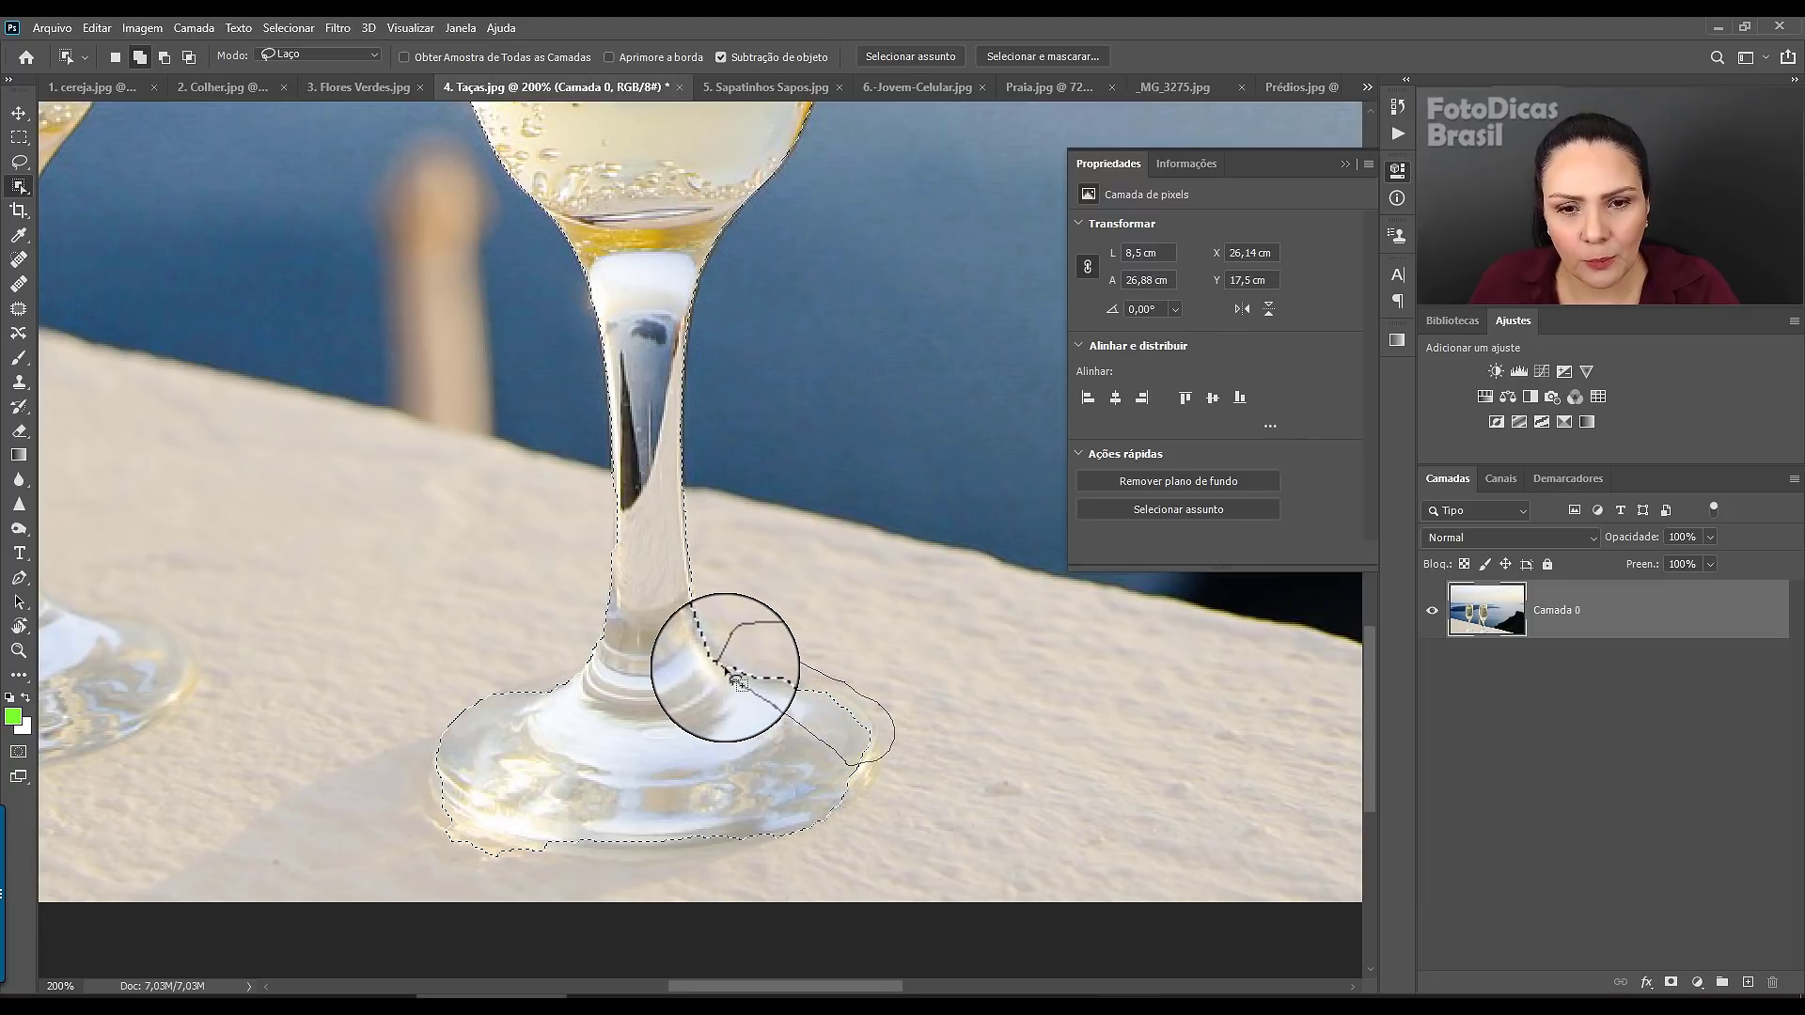
left_click_drag(837, 758, 725, 647)
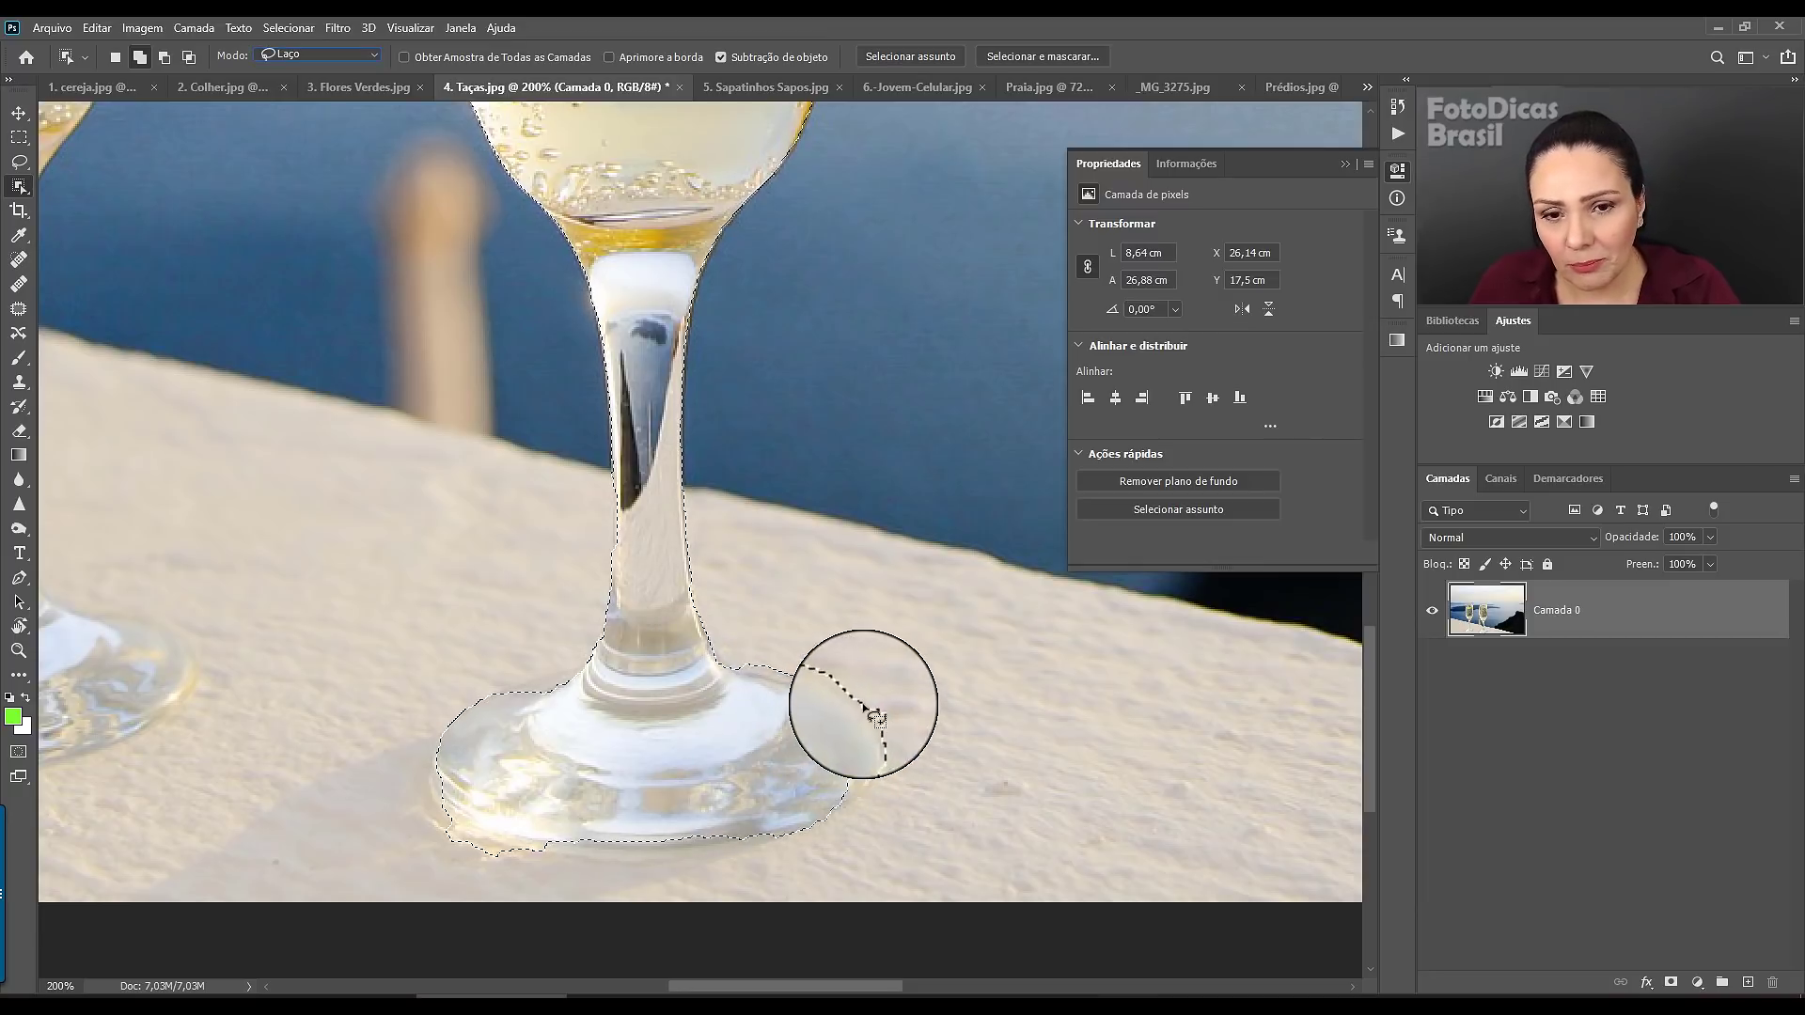
mouse_move(533, 704)
left_mouse_down()
mouse_move(524, 717)
mouse_move(560, 681)
left_mouse_up()
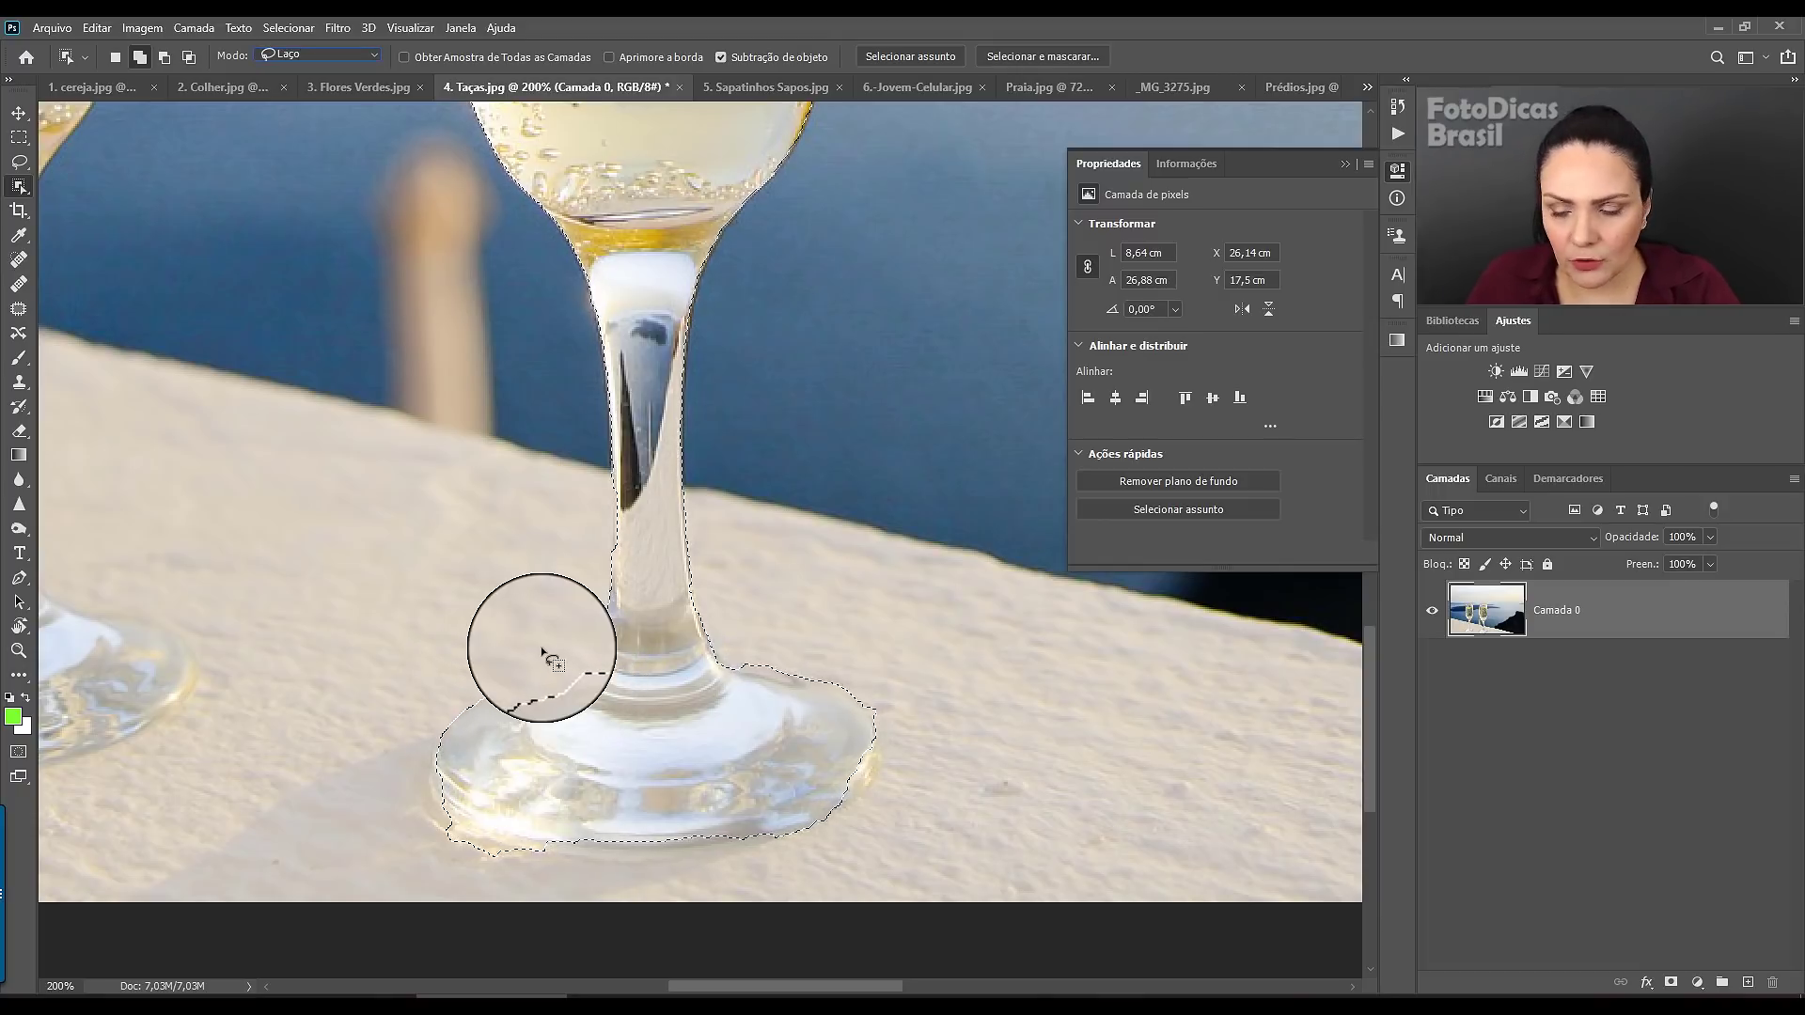
- Zoom into the base and Alt-subtract surrounding areas, trimming the selection to the right glass
key("ctrl+plus")
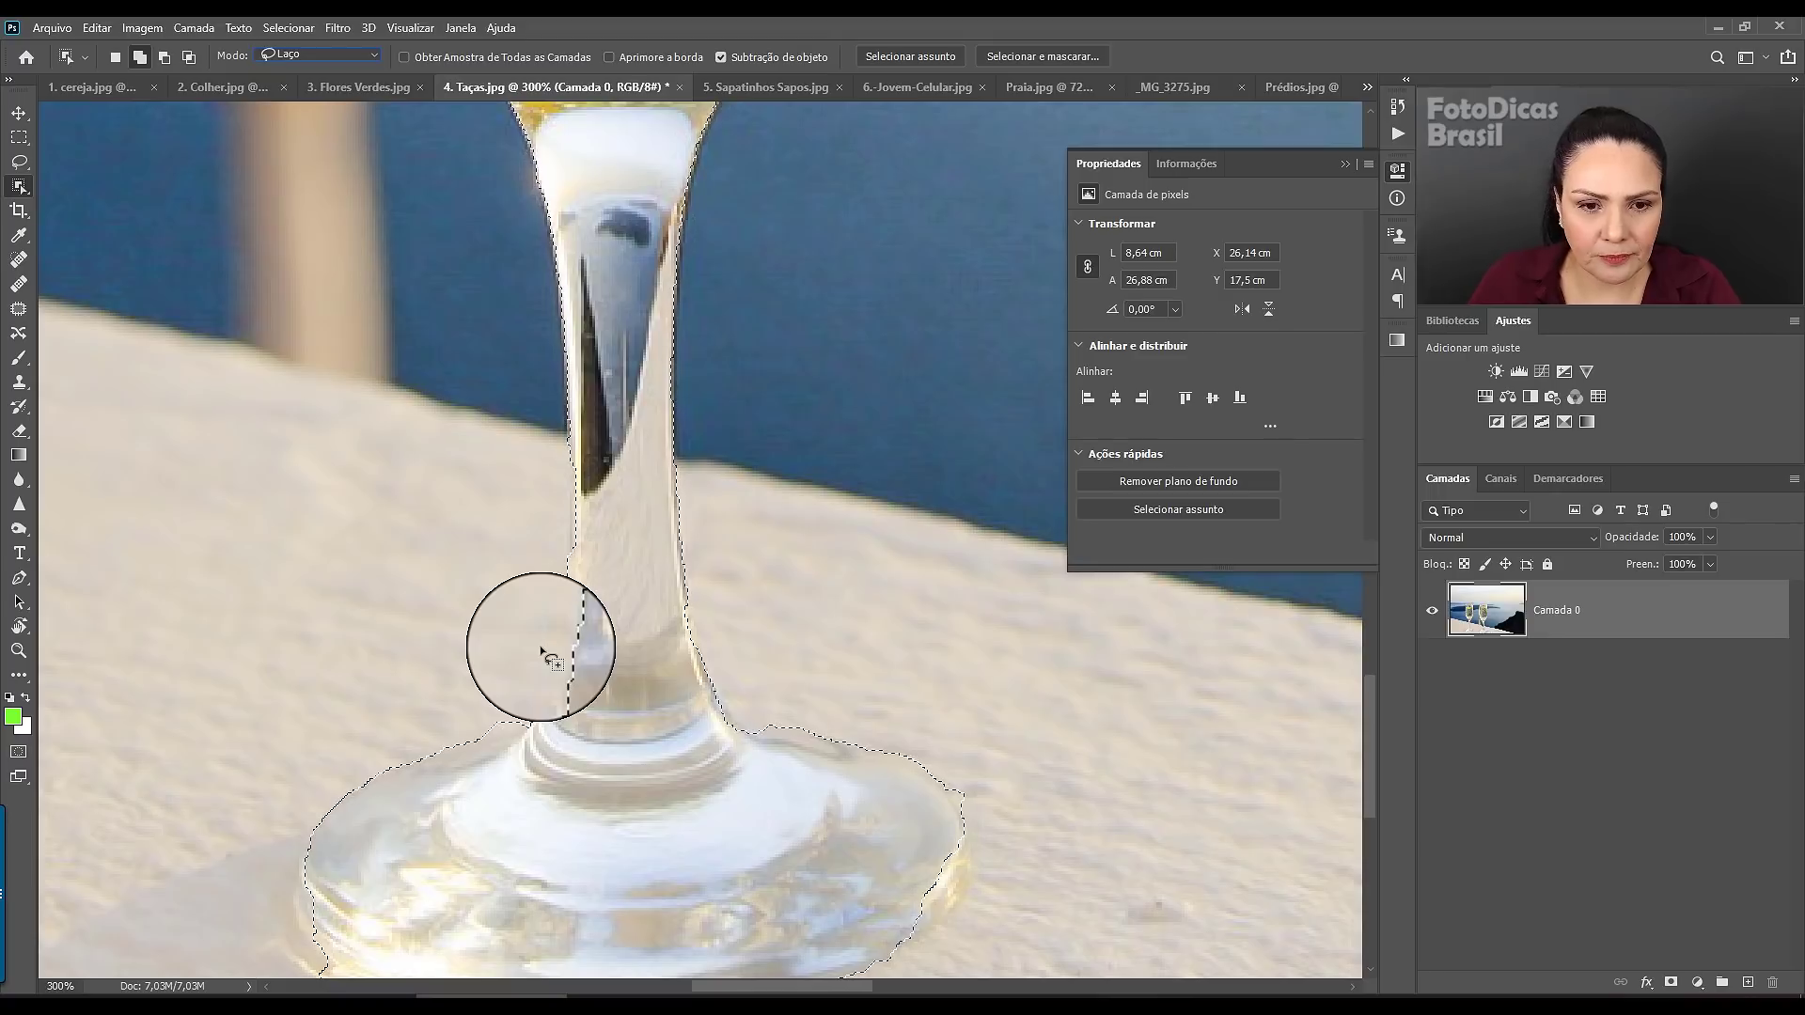
mouse_move(461, 555)
left_mouse_down()
mouse_move(743, 207)
mouse_move(650, 306)
left_mouse_up()
left_click_drag(601, 503, 675, 480)
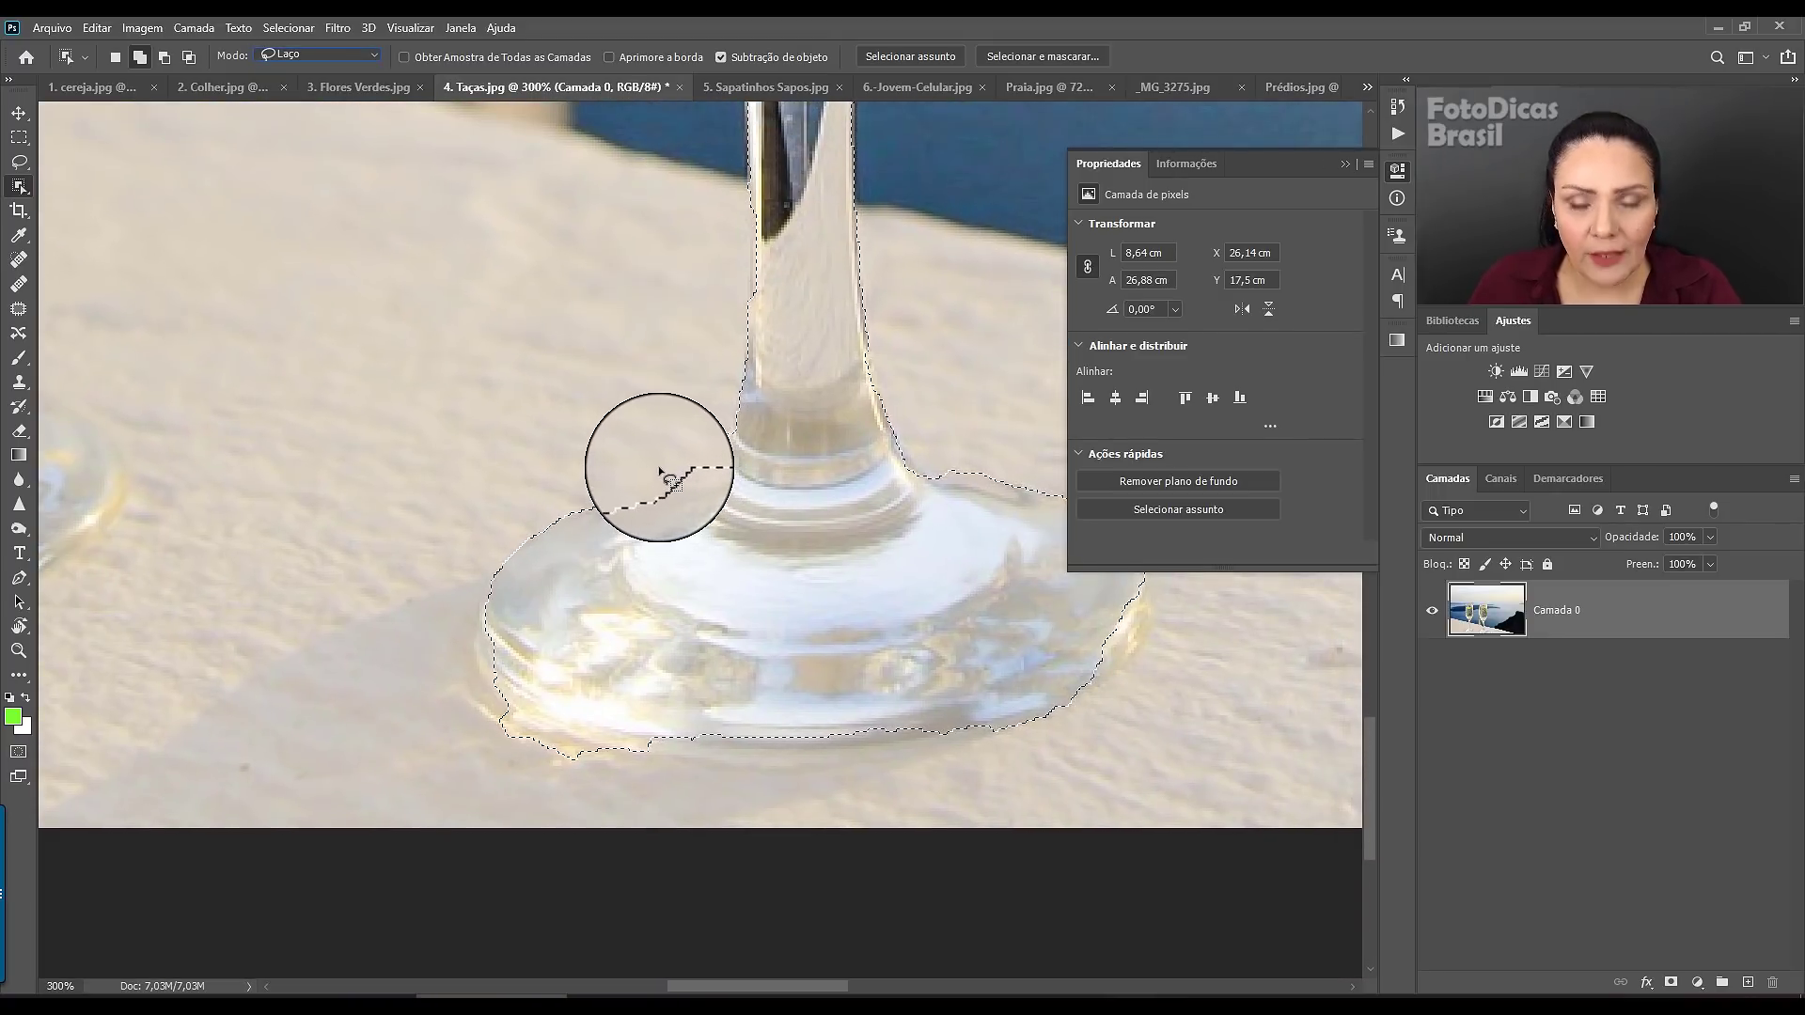
key("alt")
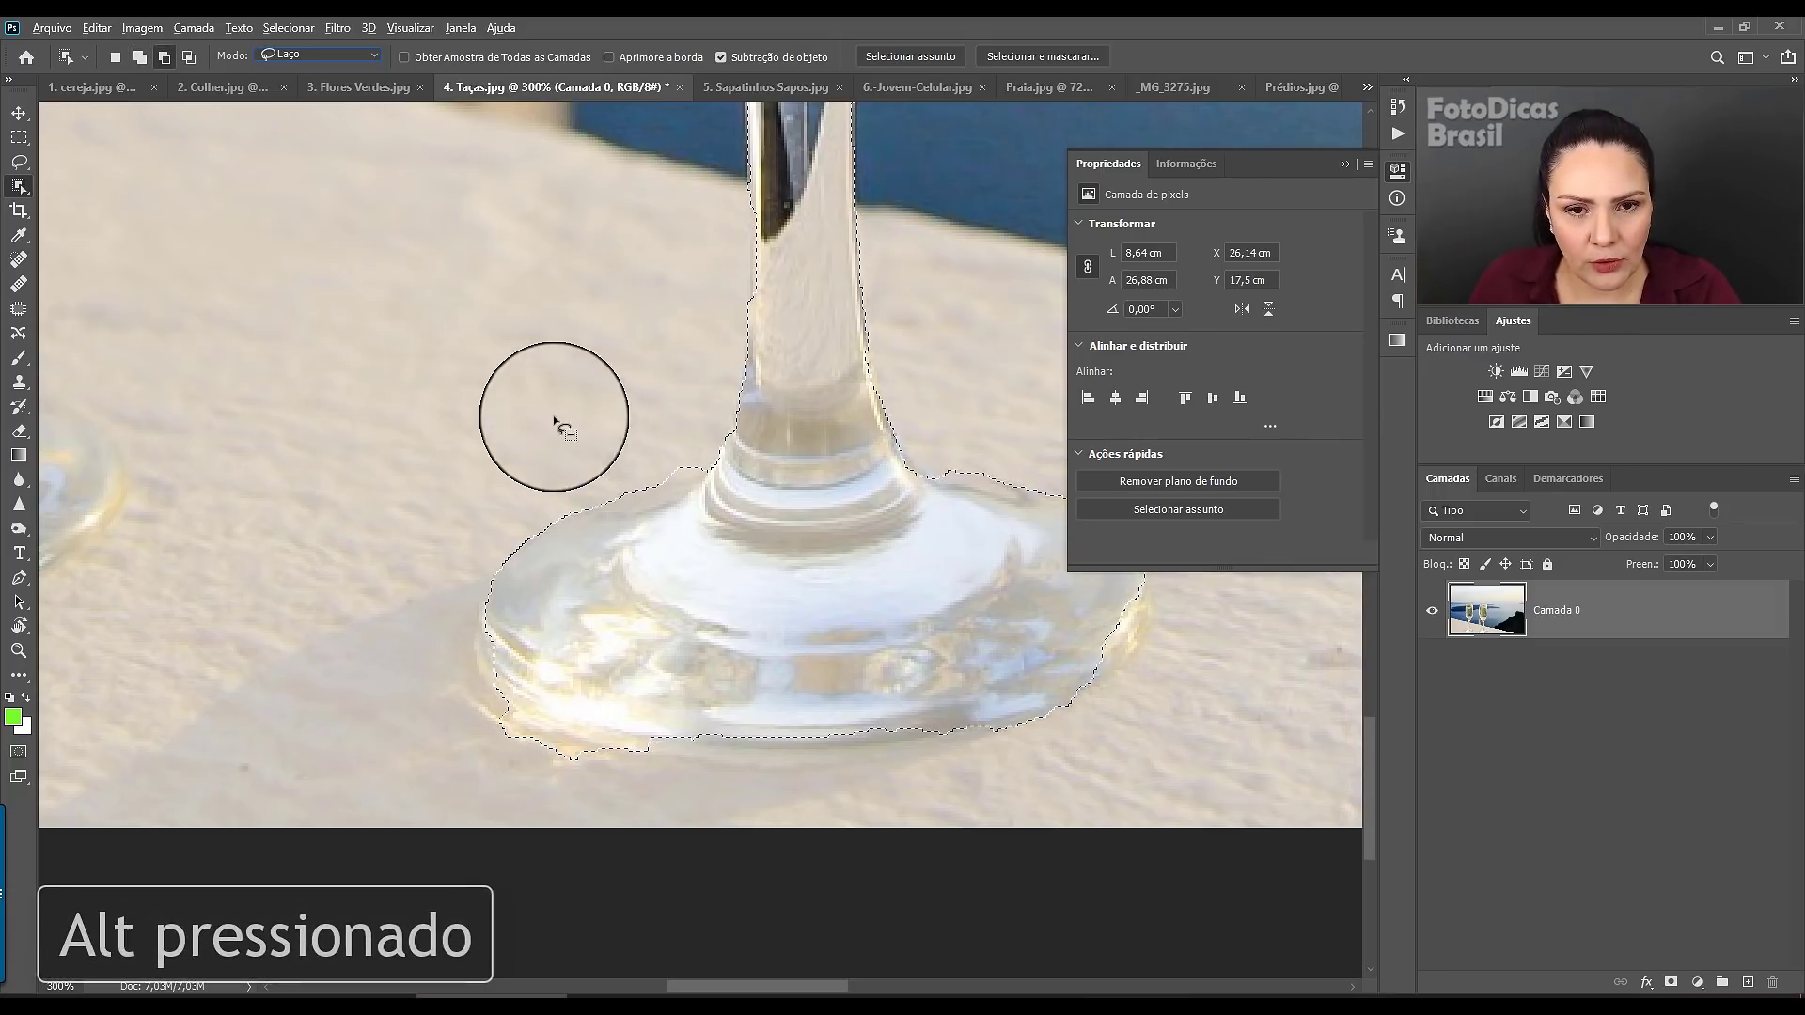
mouse_move(661, 472)
left_mouse_down()
mouse_move(689, 489)
mouse_move(686, 444)
left_mouse_up()
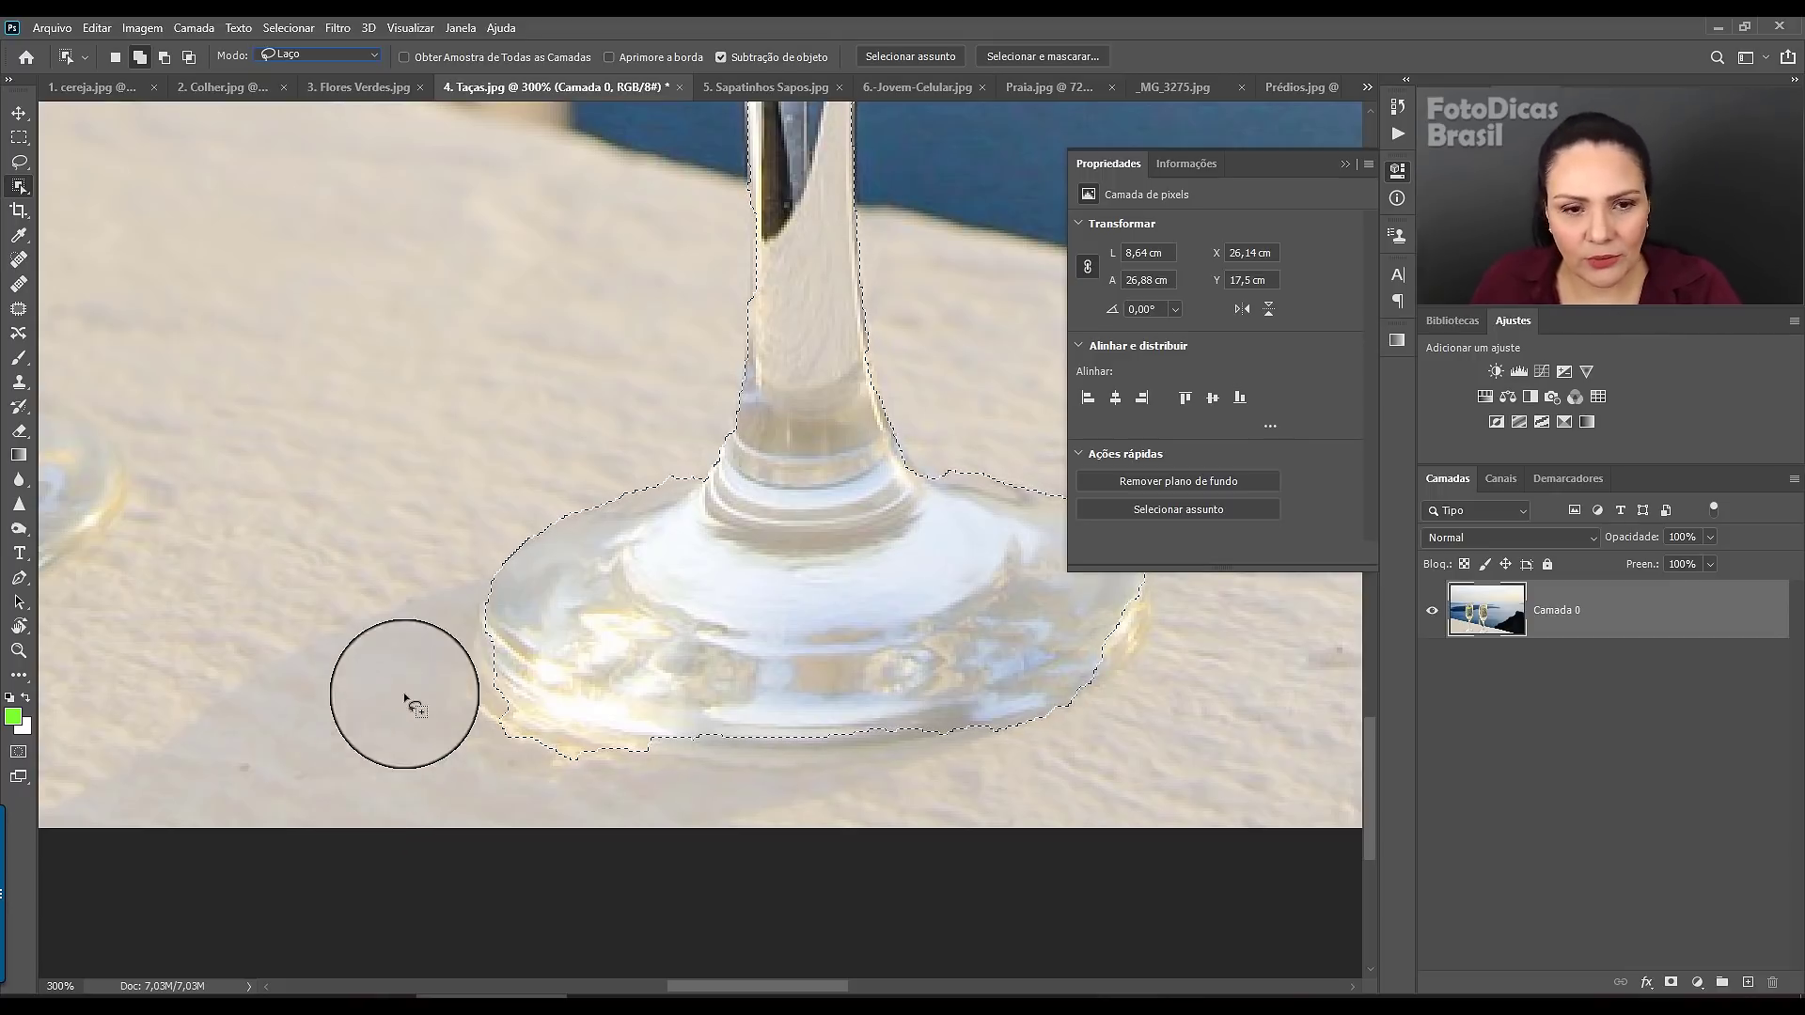
left_click_drag(491, 581, 627, 670)
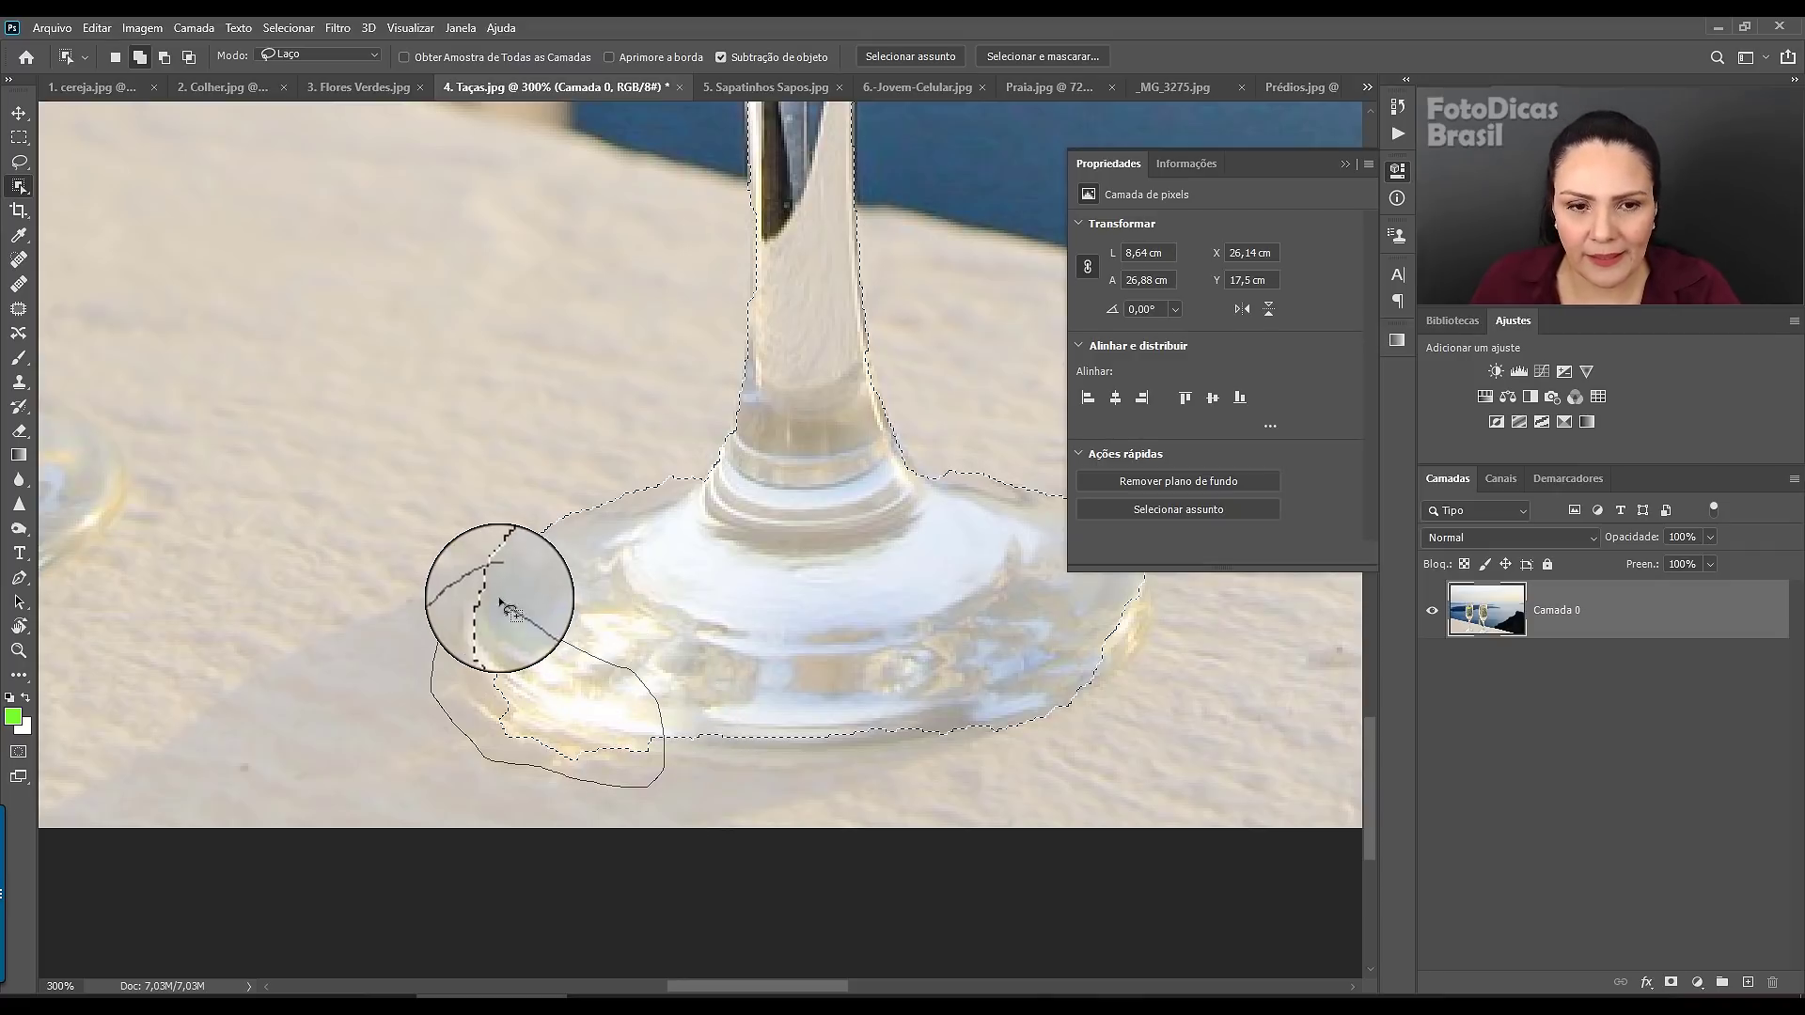
left_click_drag(627, 670, 490, 588)
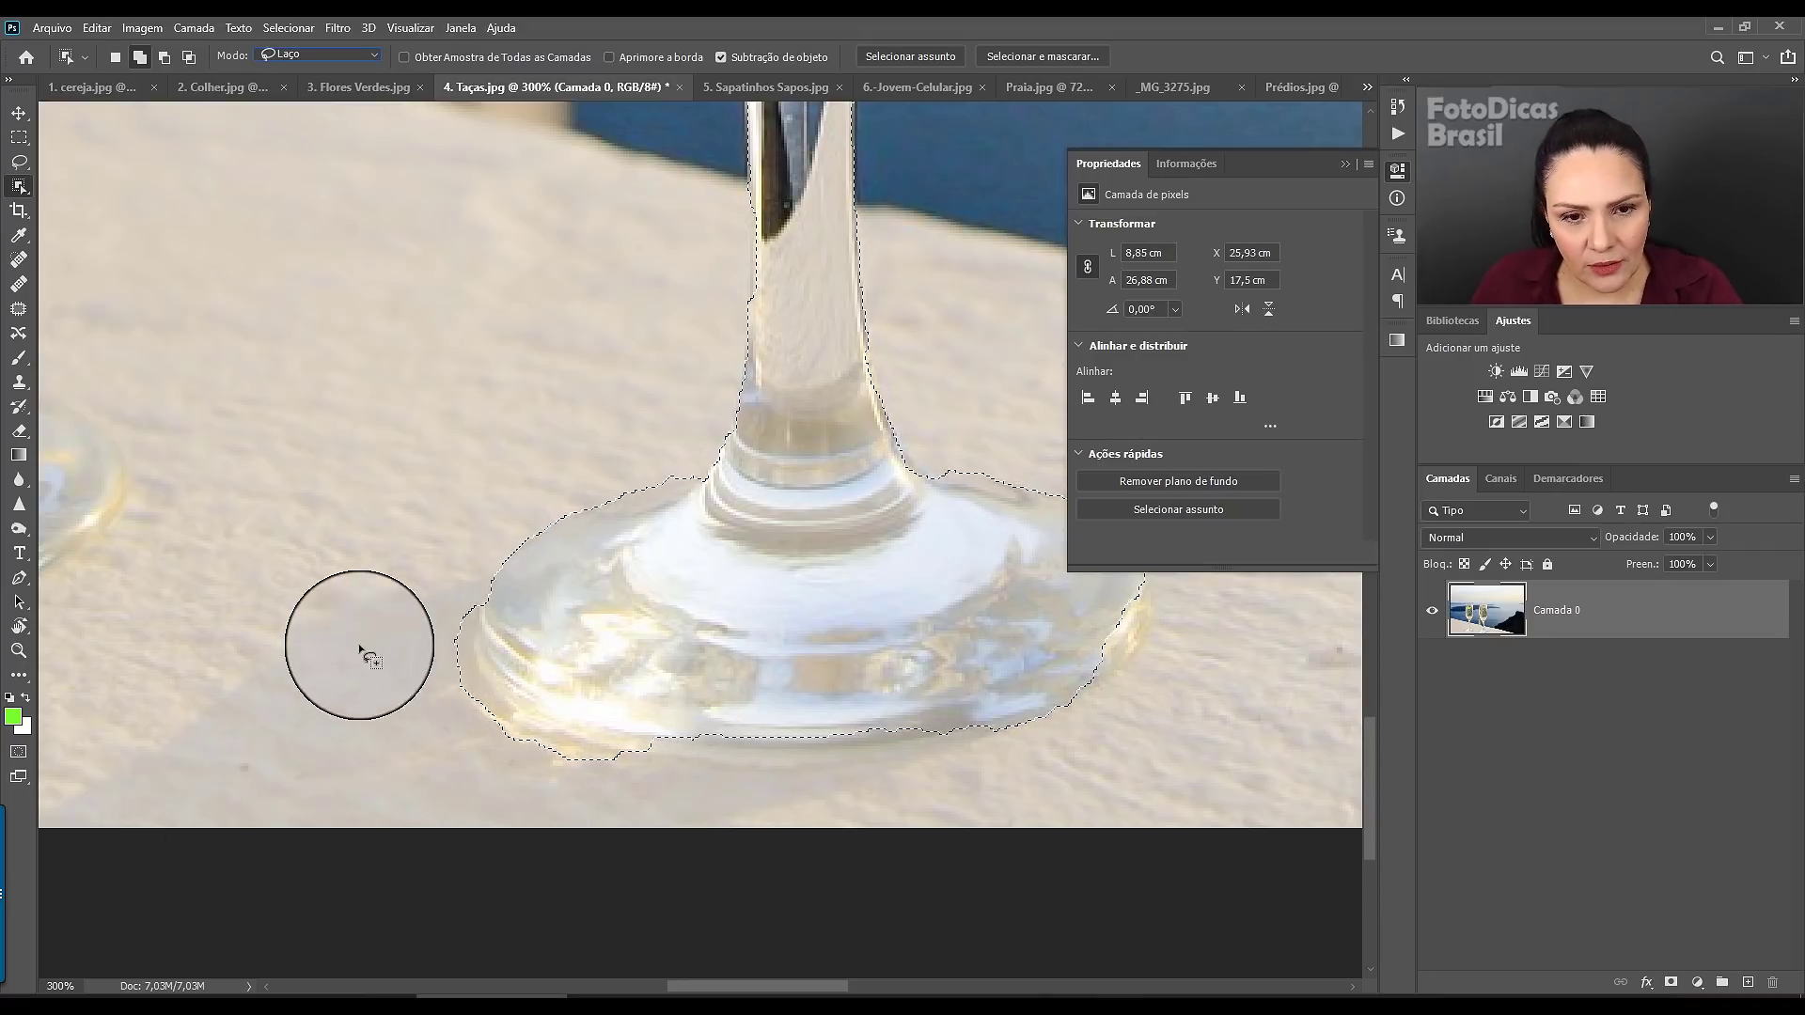
left_click_drag(504, 686, 498, 743)
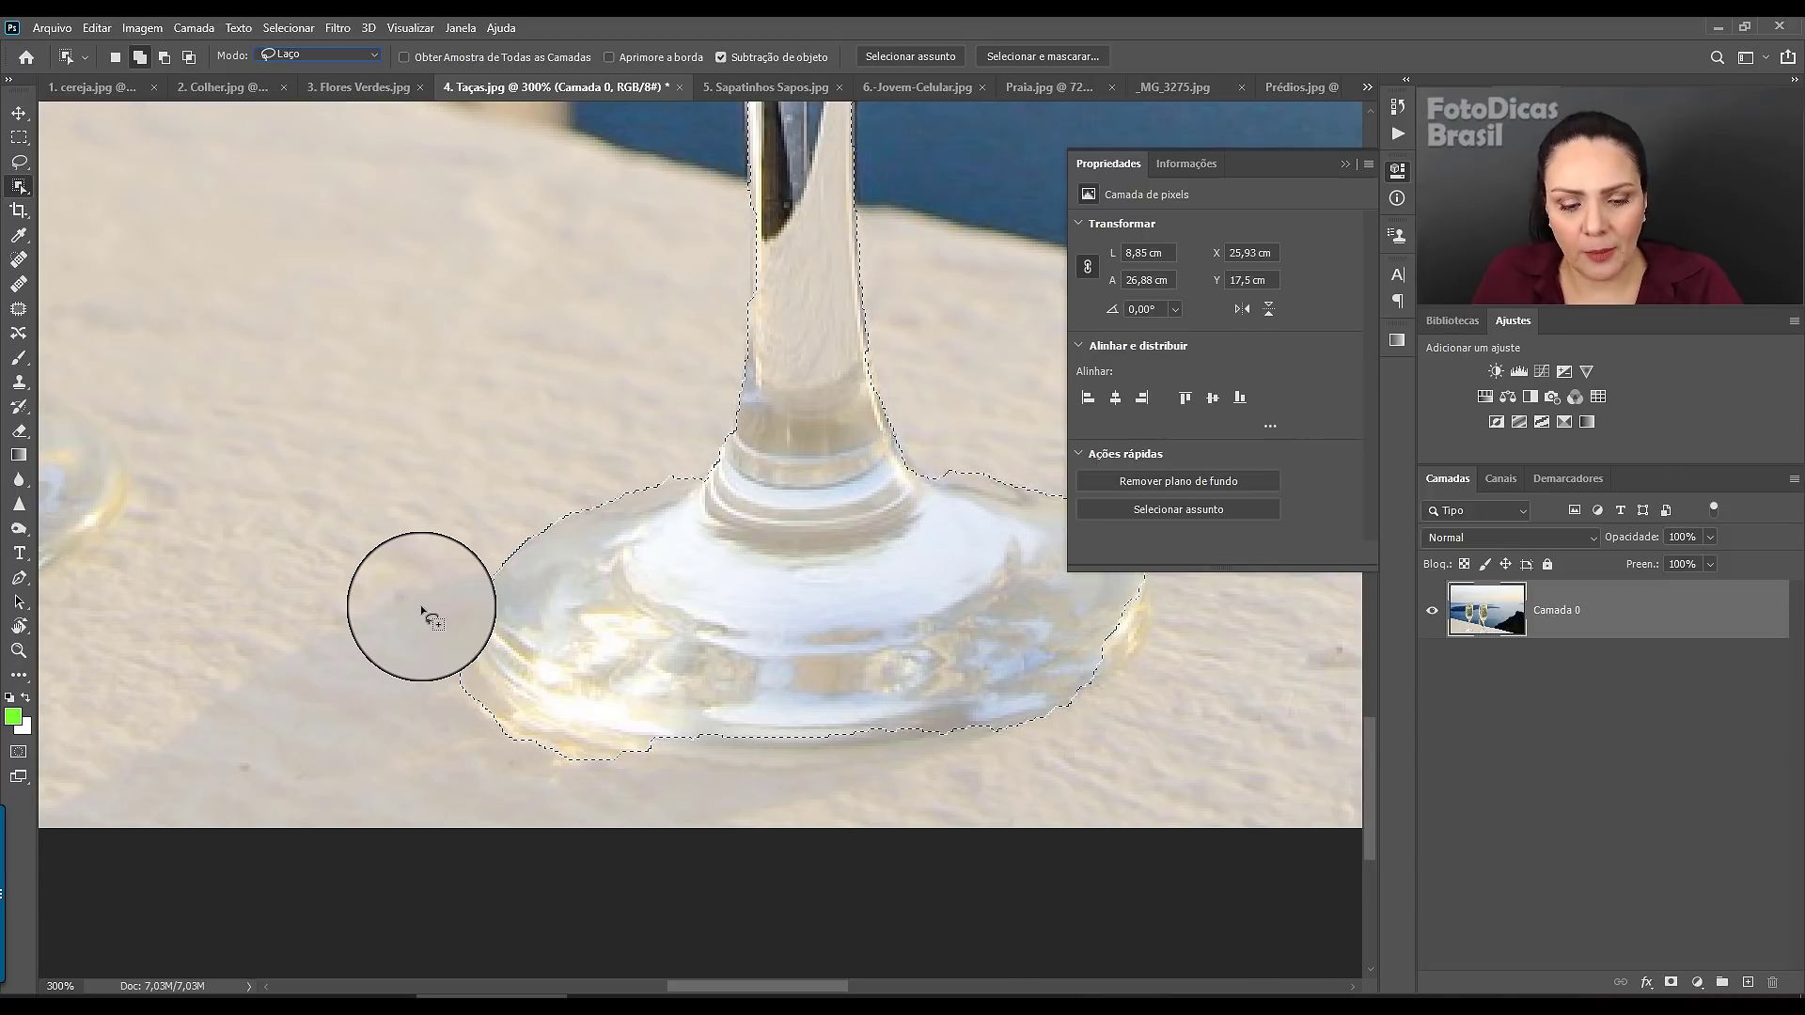
key("ctrl+0")
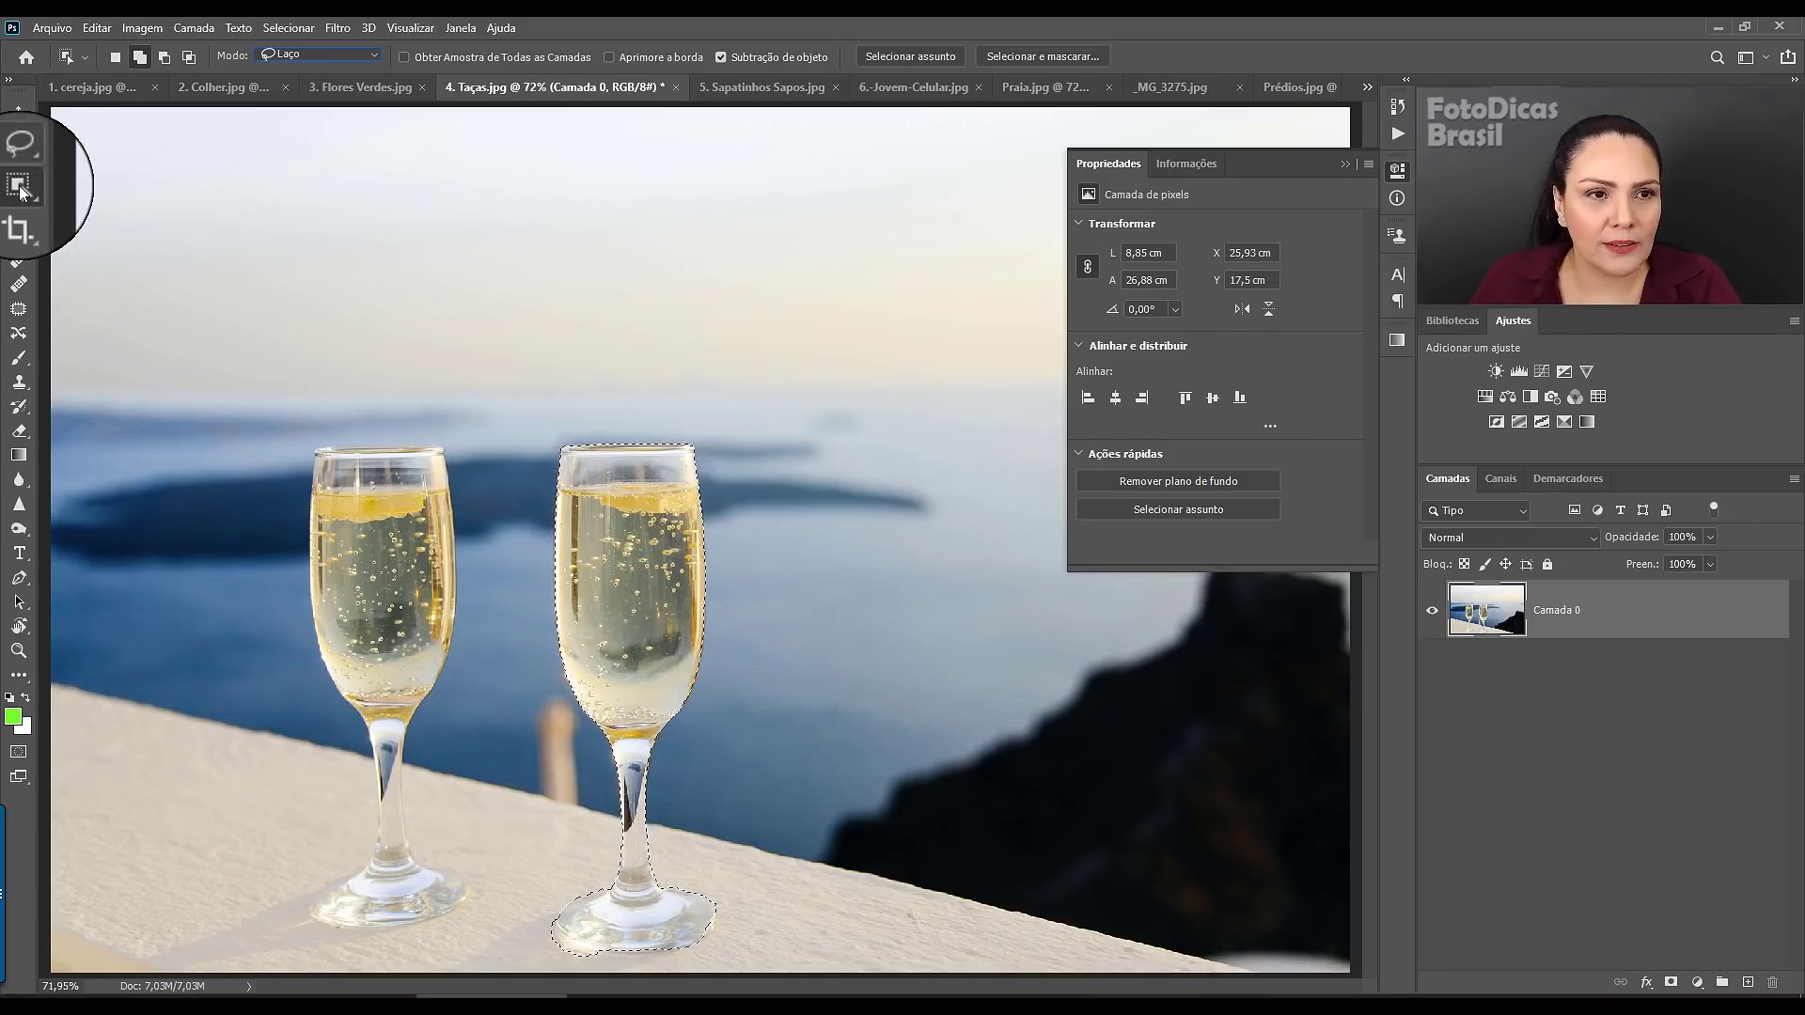
- With Quick Selection, brush in the base's left side and subtract the tabletop below it
right_click(30, 190)
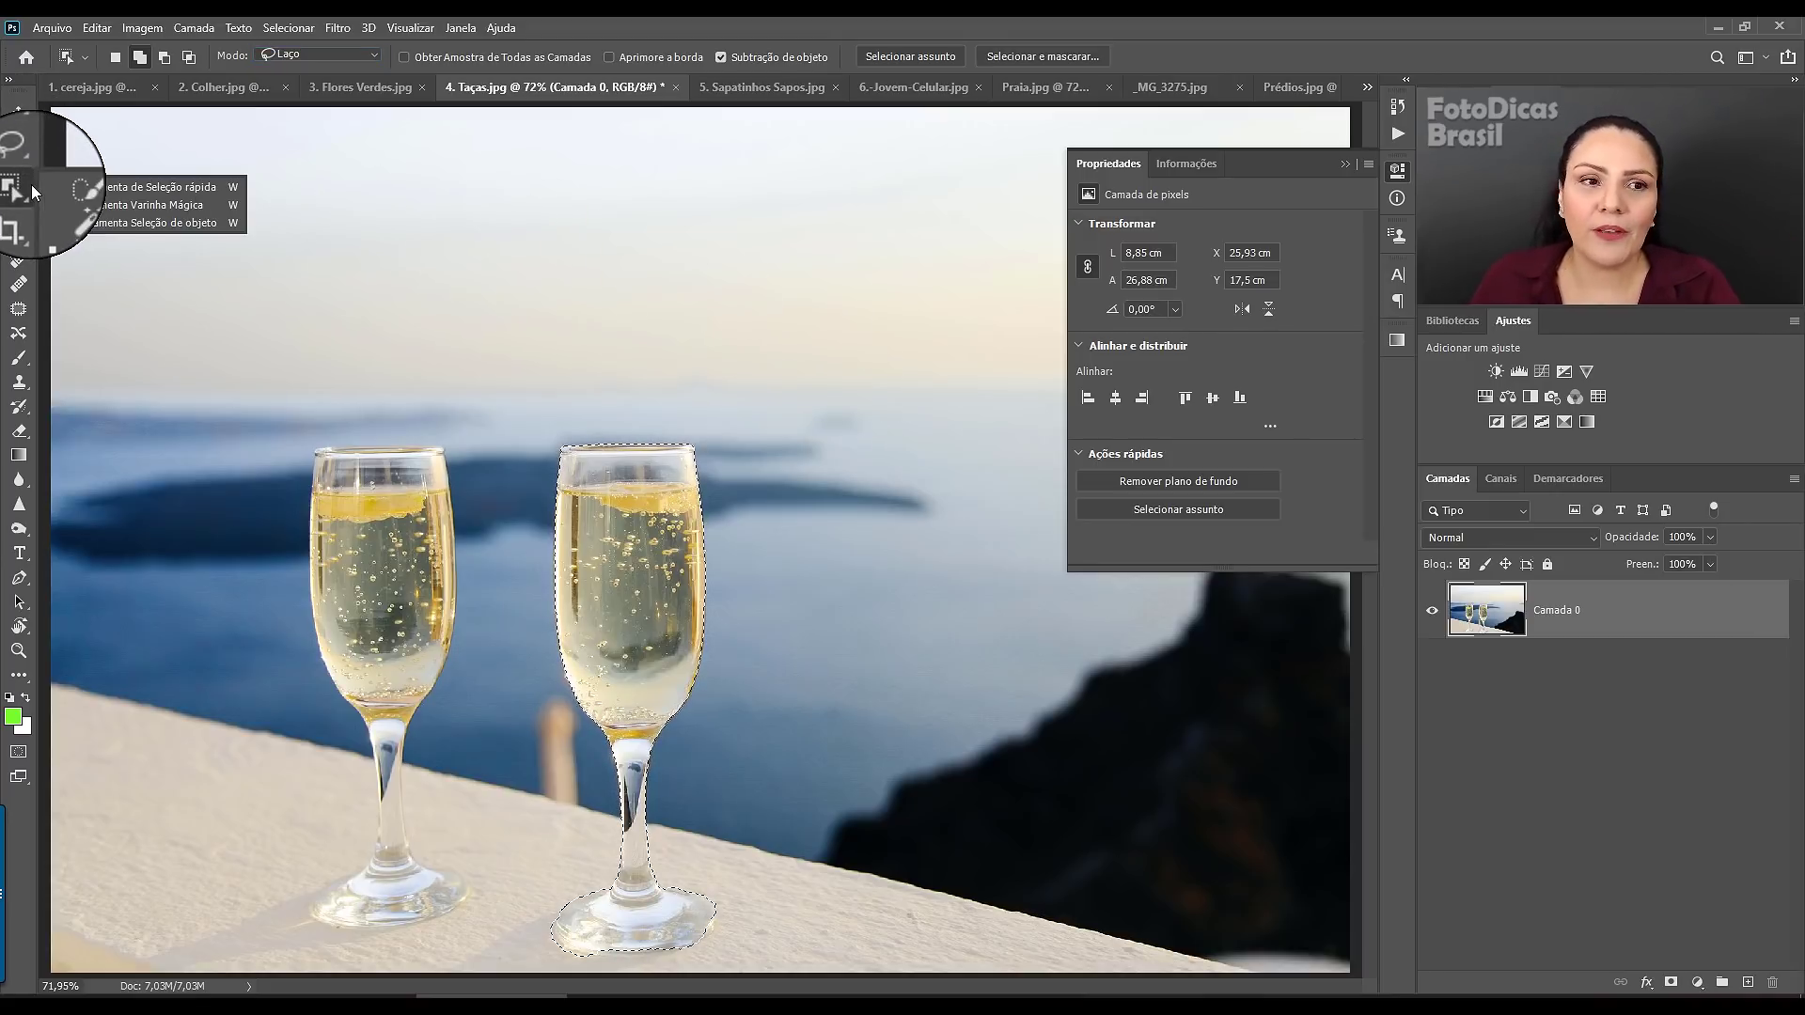
left_click(187, 188)
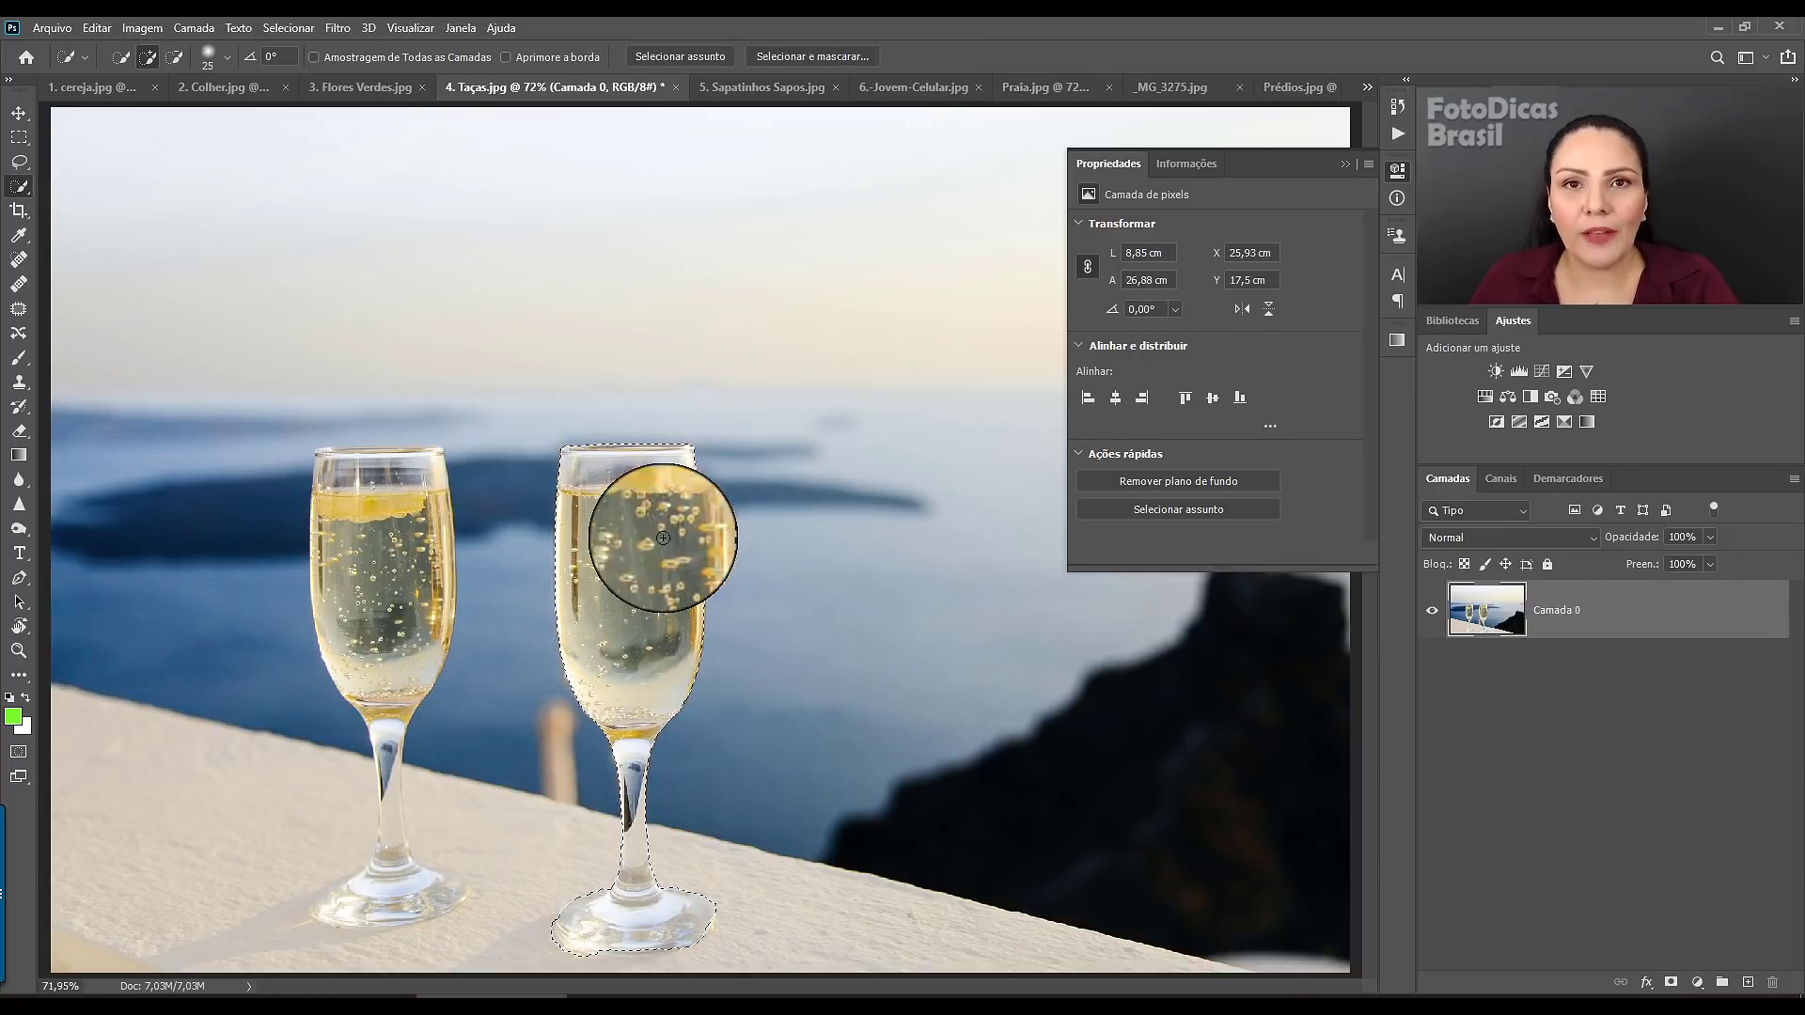
scroll(649, 494, "up", 1)
scroll(649, 493, "up", 2)
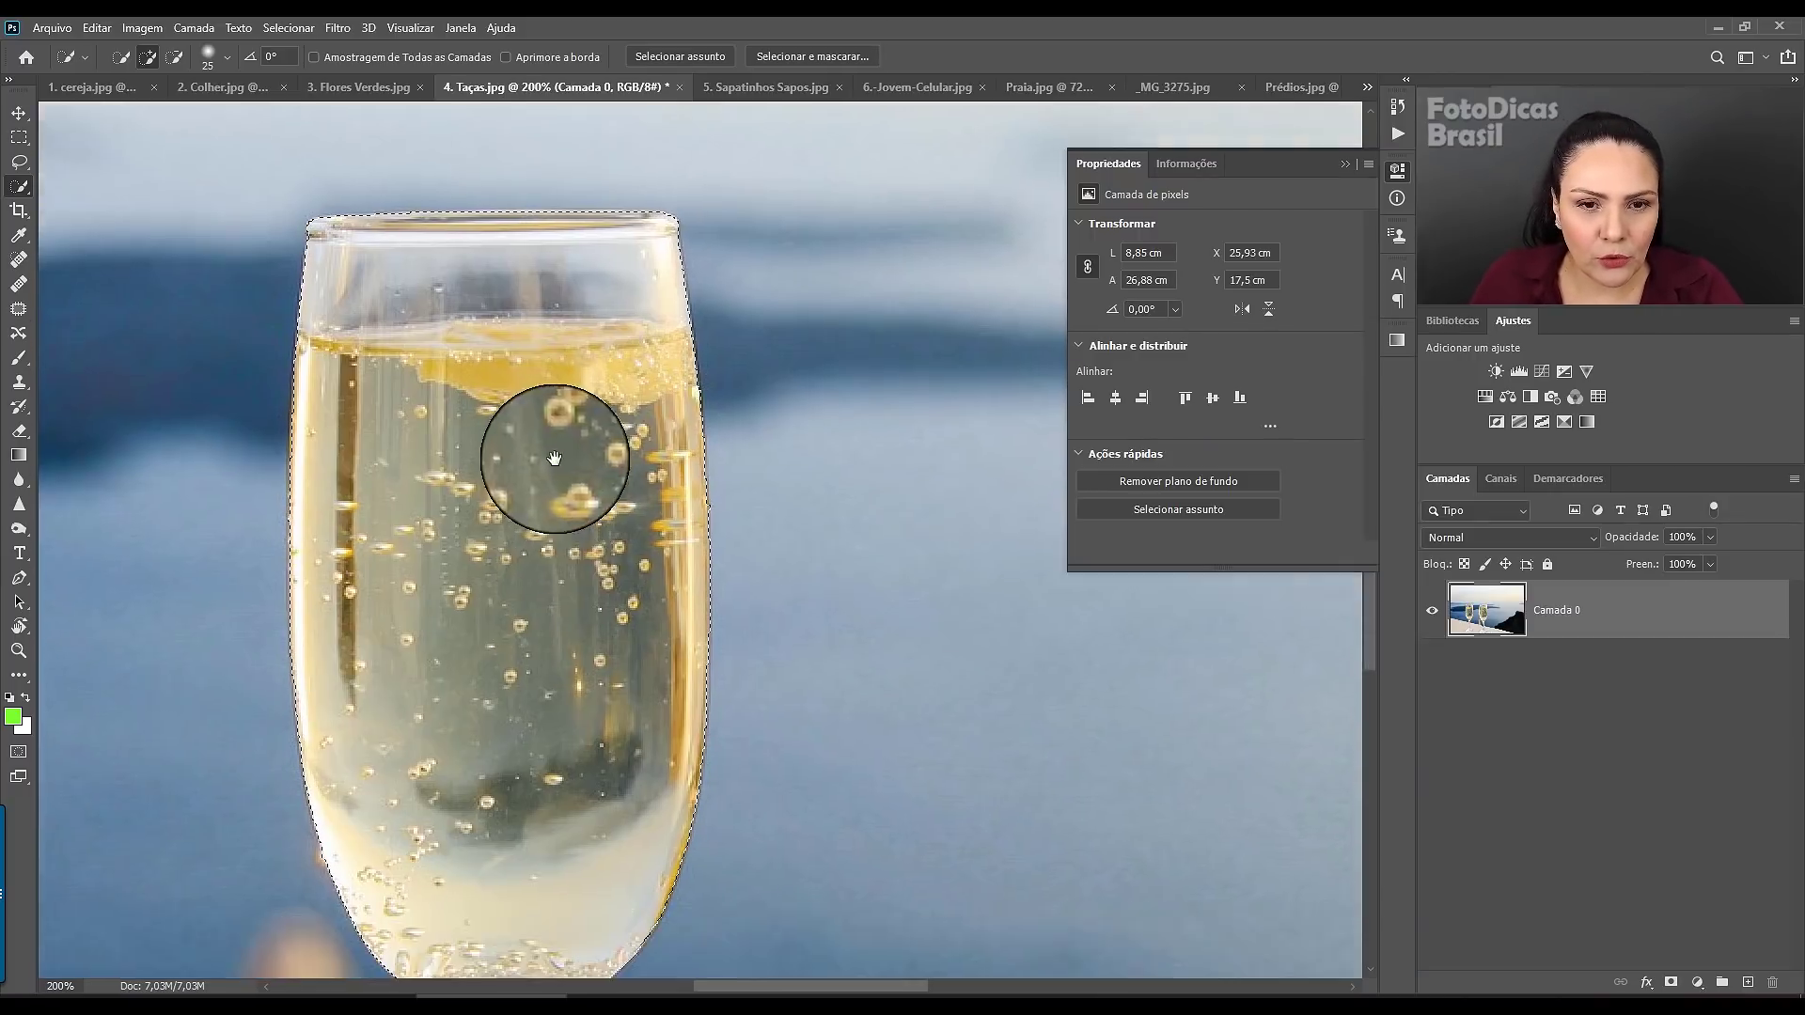
scroll(556, 448, "down", 5)
scroll(528, 940, "down", 2)
scroll(556, 510, "down", 2)
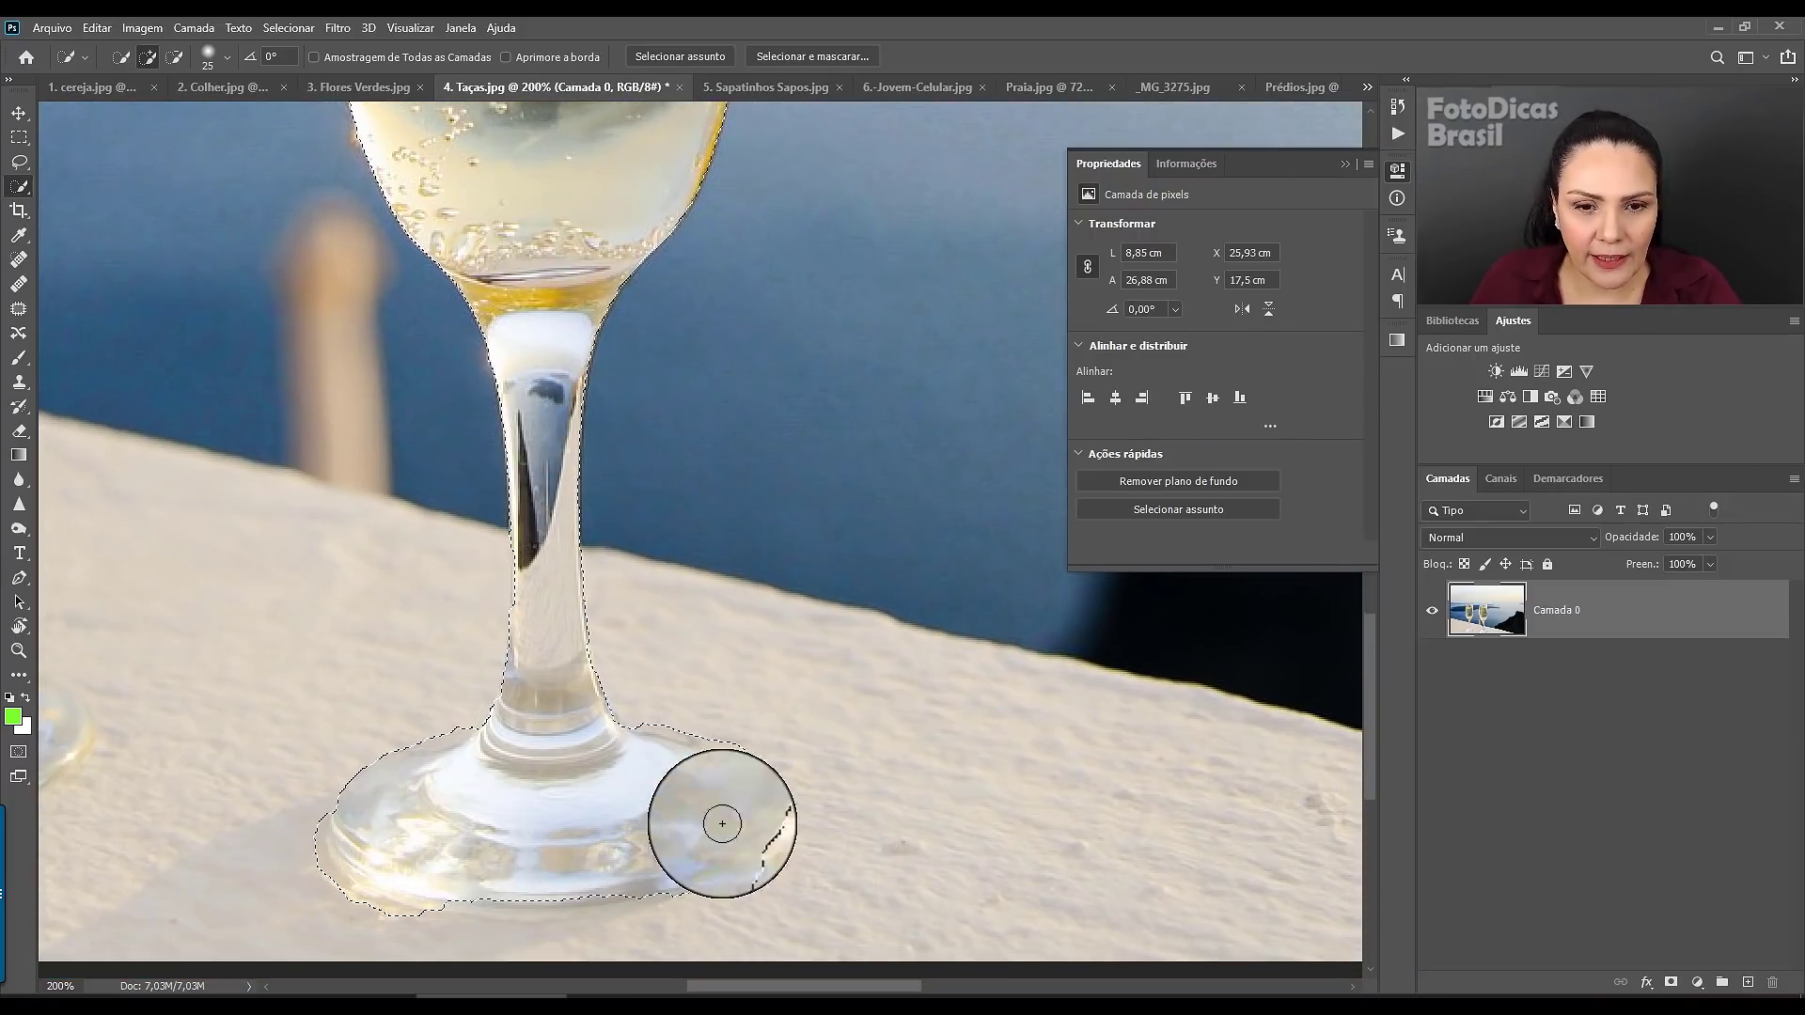
mouse_move(504, 890)
left_mouse_down()
mouse_move(606, 889)
mouse_move(436, 878)
left_mouse_up()
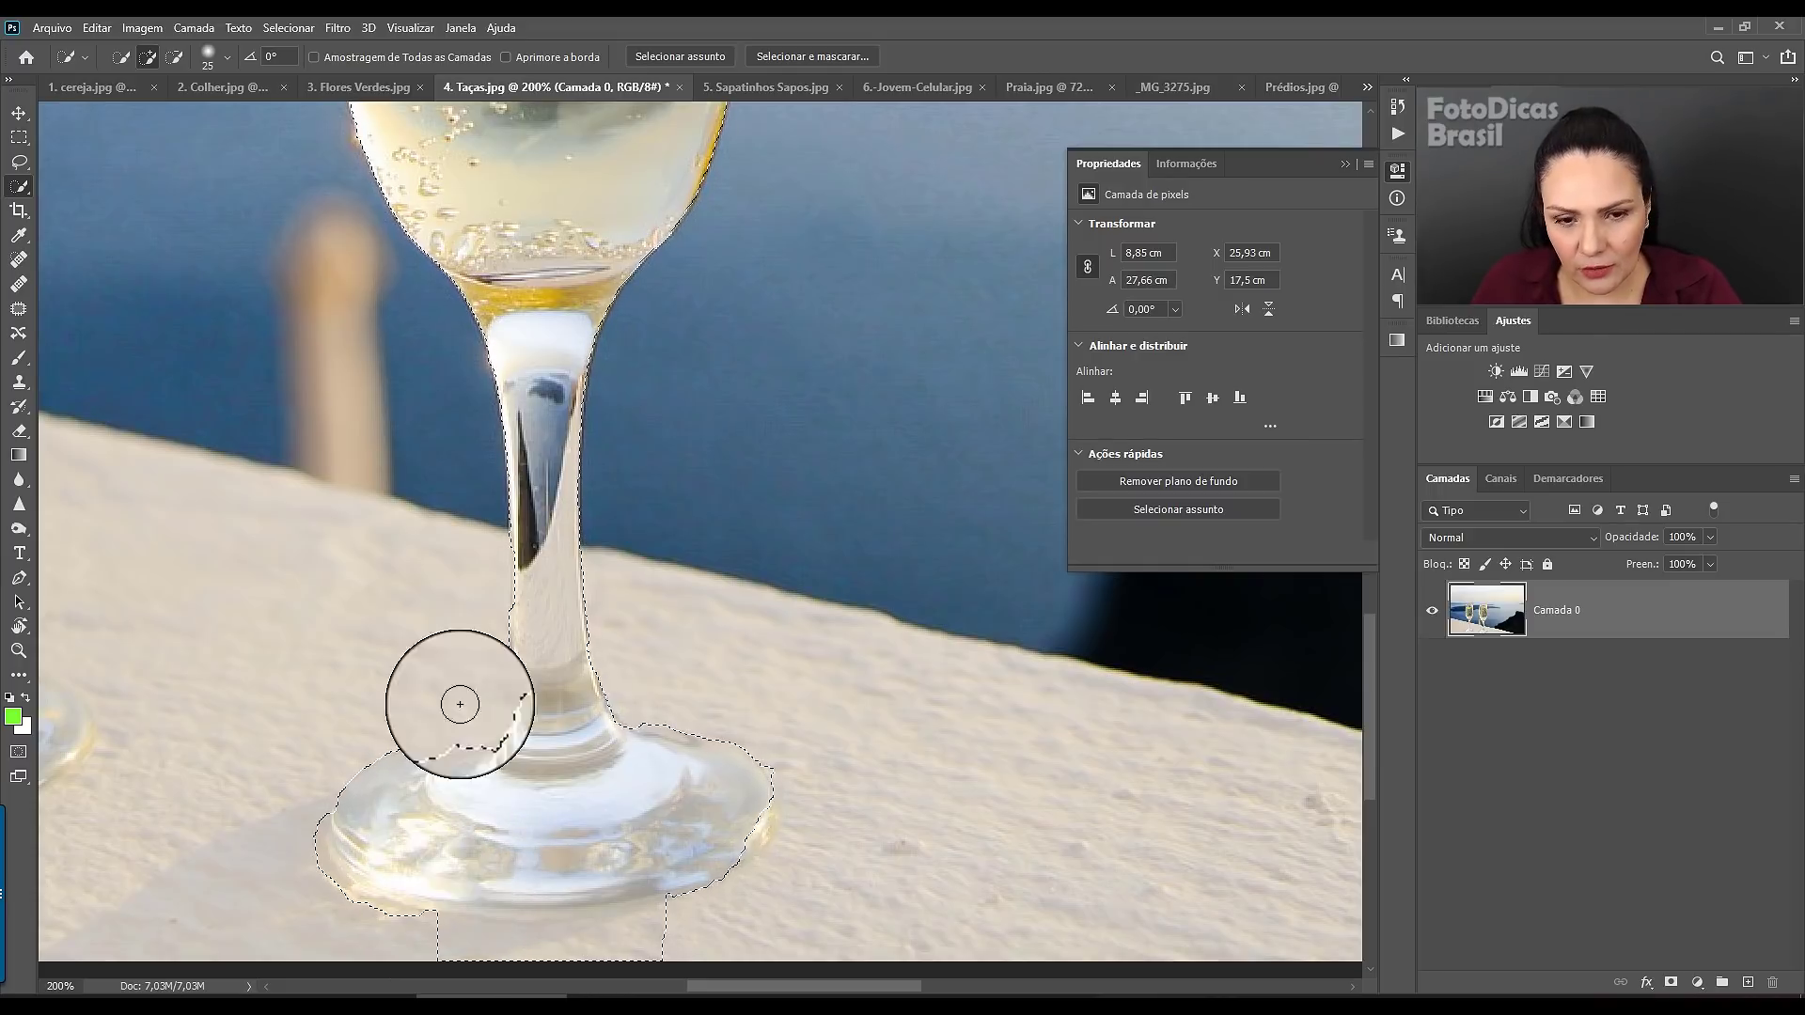
left_click(414, 767)
mouse_move(505, 951)
left_mouse_down()
mouse_move(492, 932)
mouse_move(666, 924)
mouse_move(372, 935)
mouse_move(484, 867)
mouse_move(507, 896)
mouse_move(566, 896)
left_mouse_up()
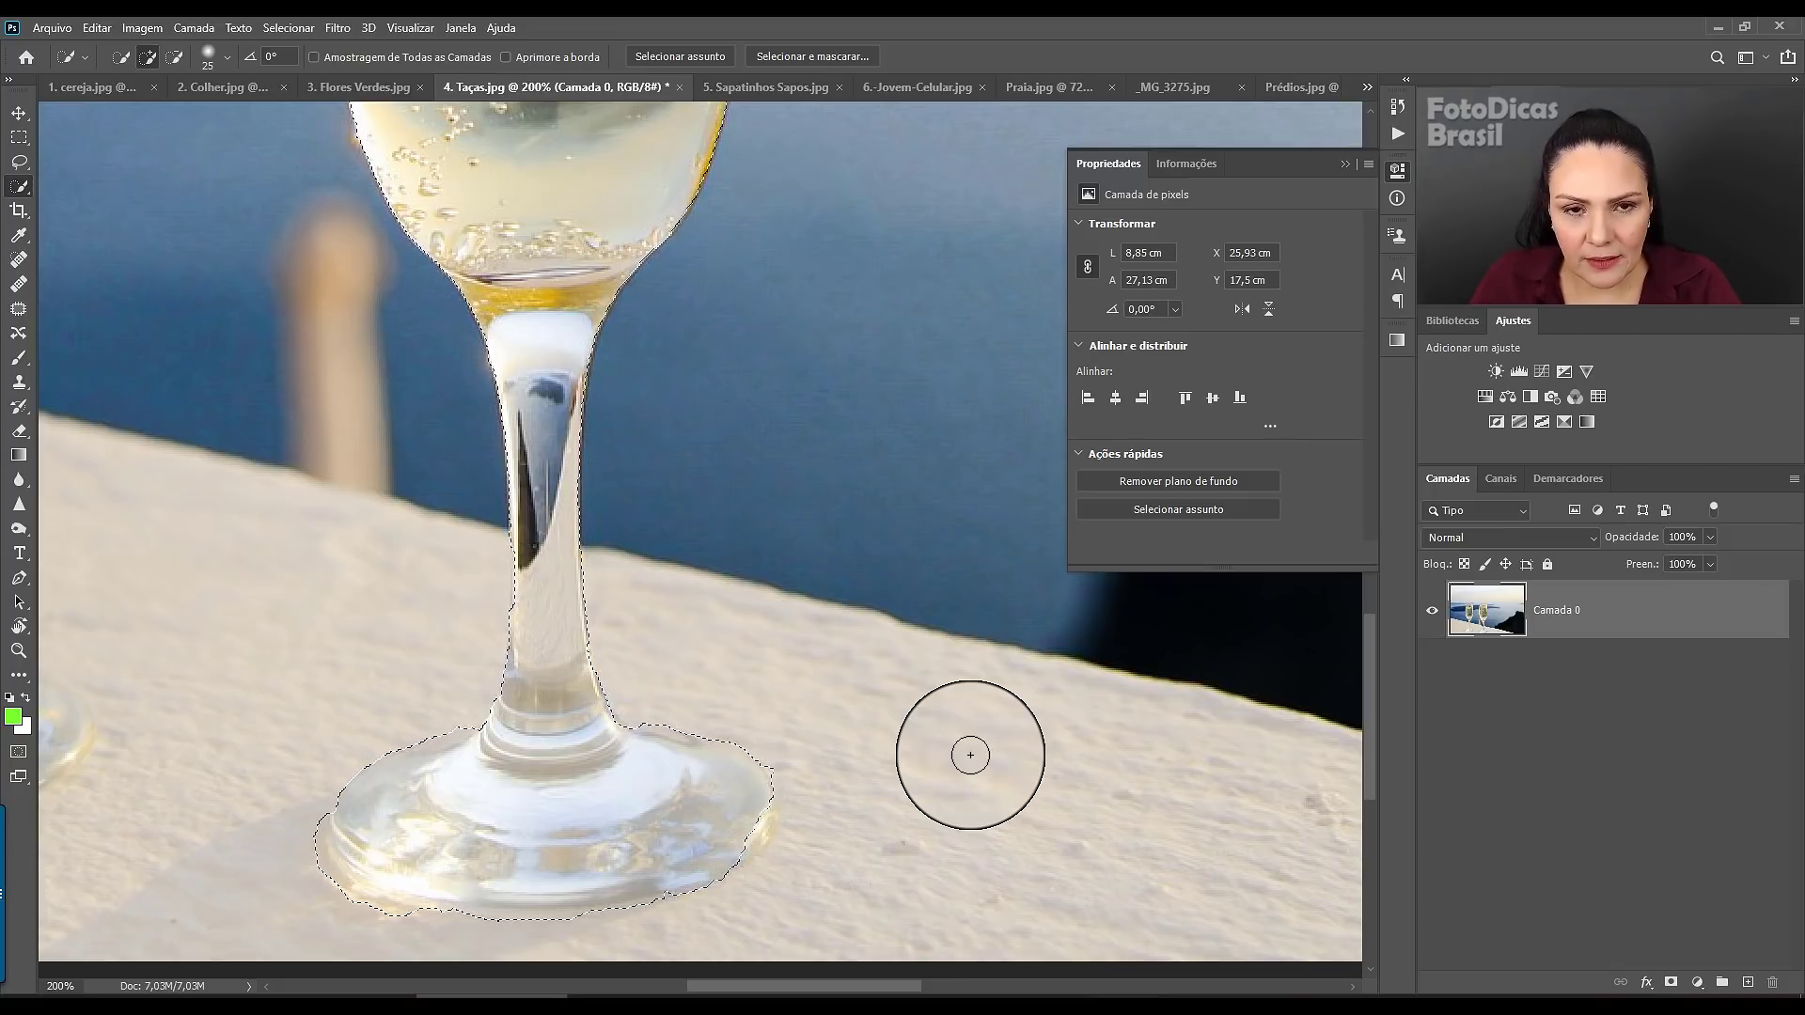
key("ctrl+0")
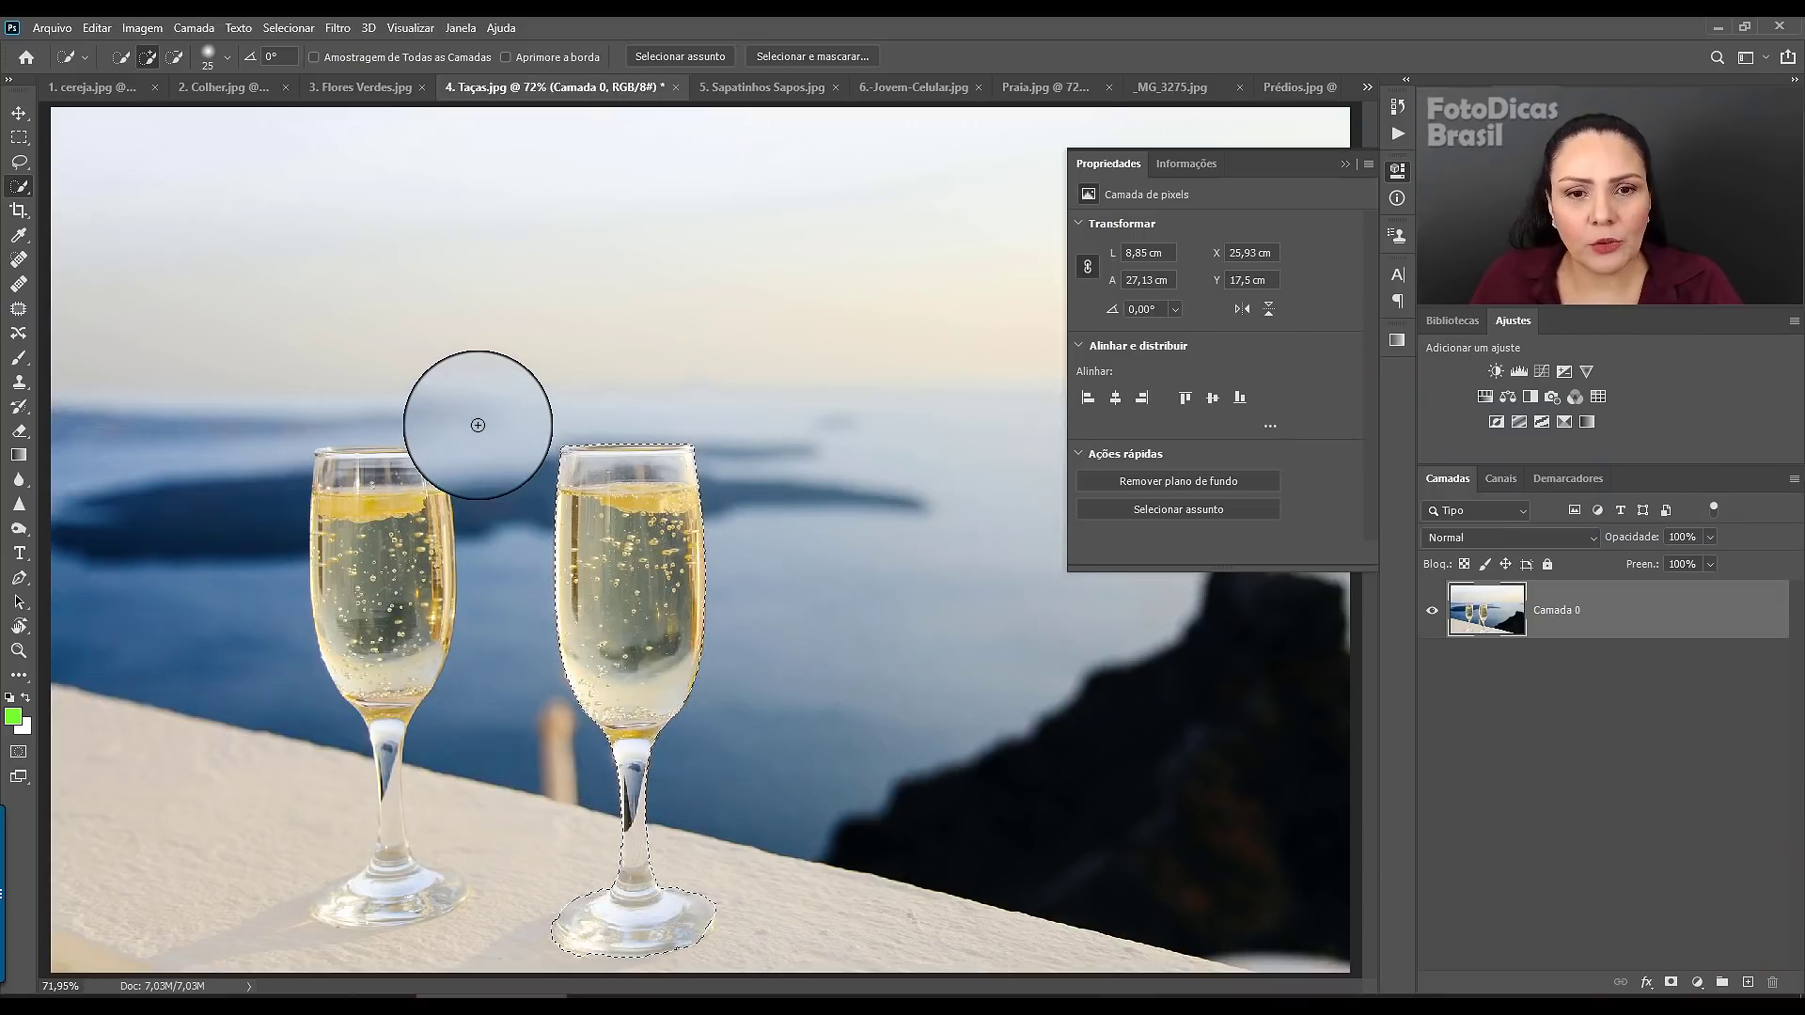
- Add a layer mask from the right-glass selection and collapse the Properties panel
left_click(1671, 983)
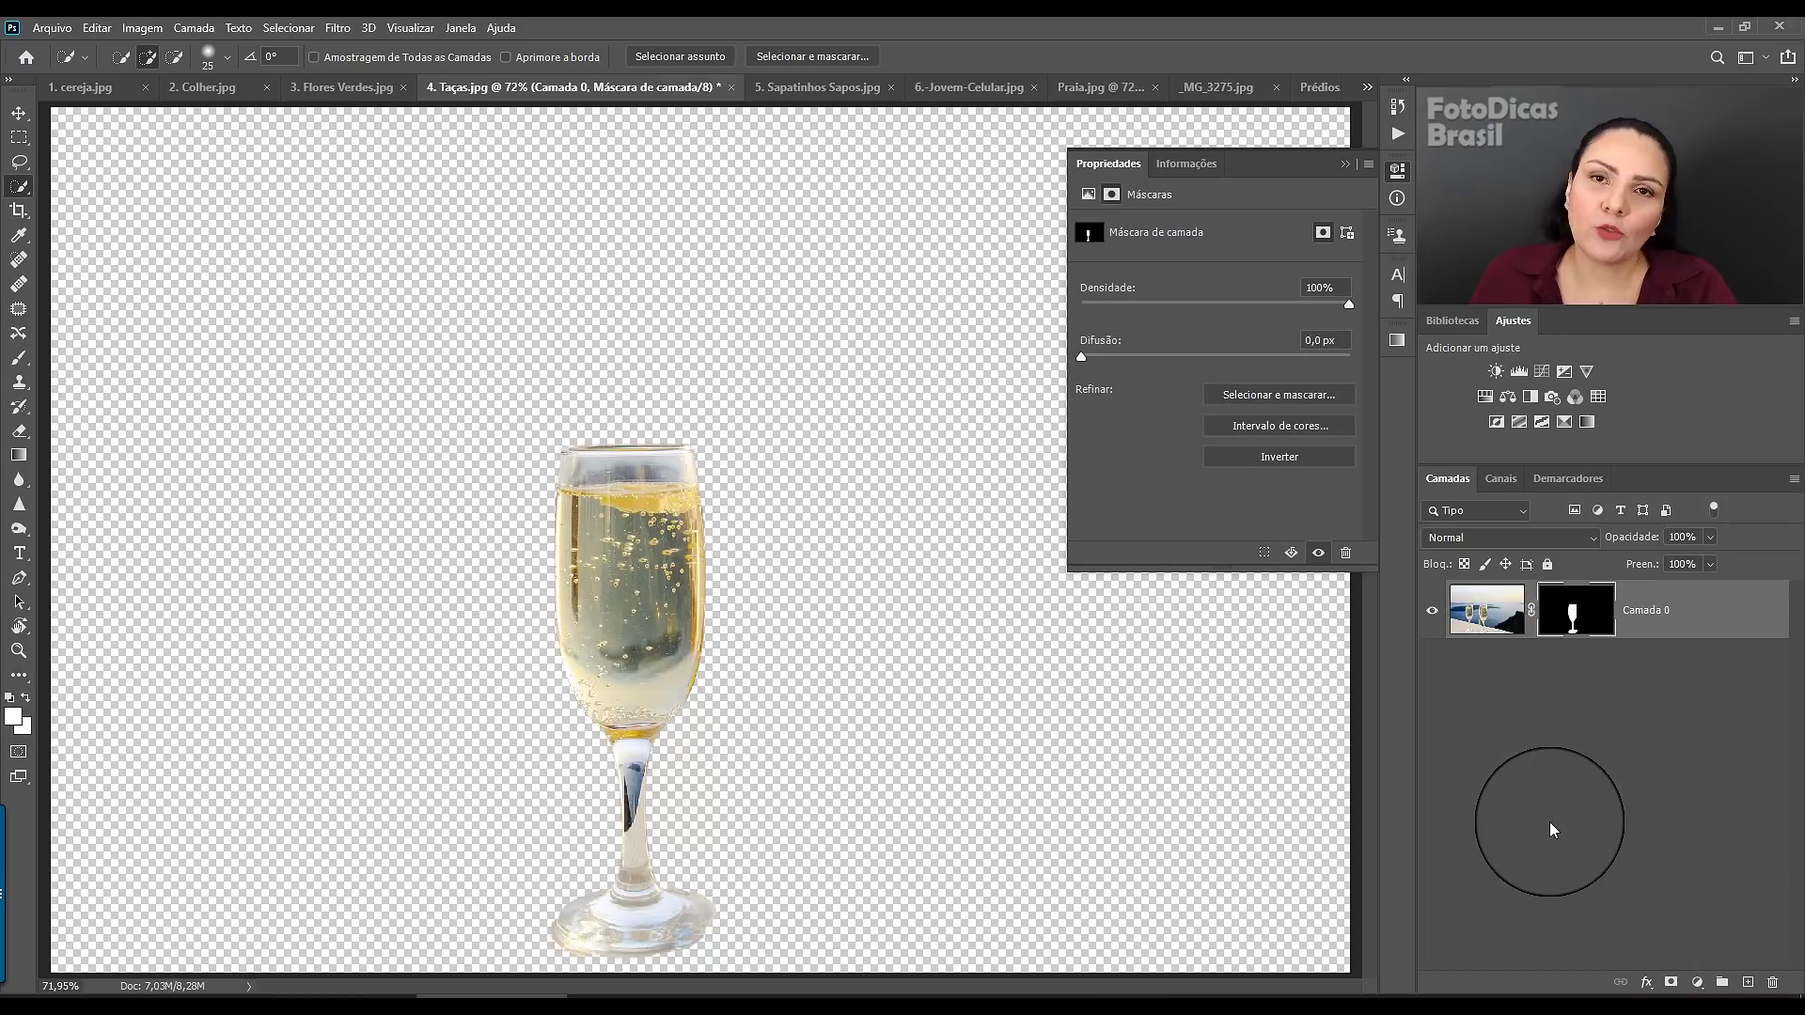
left_click(1348, 165)
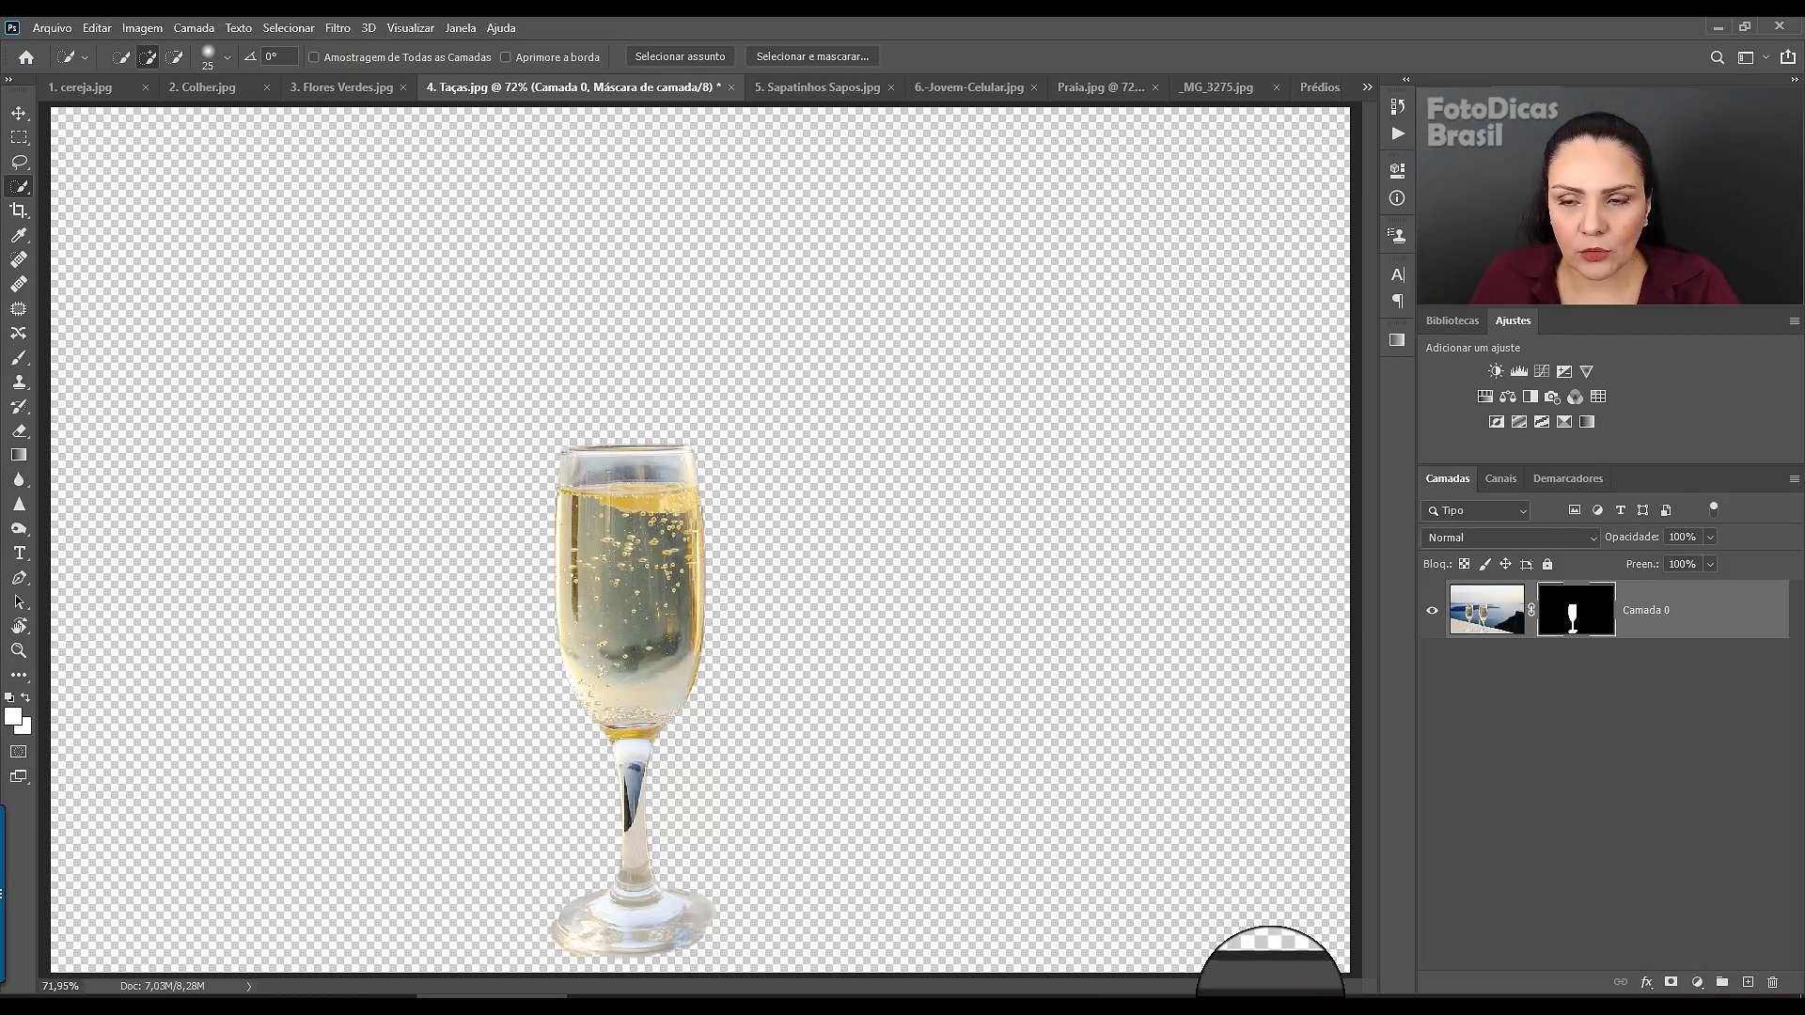
- In Sapatinhos Sapos, unlock the background layer and apply Remove Background from Quick Actions
left_click(812, 89)
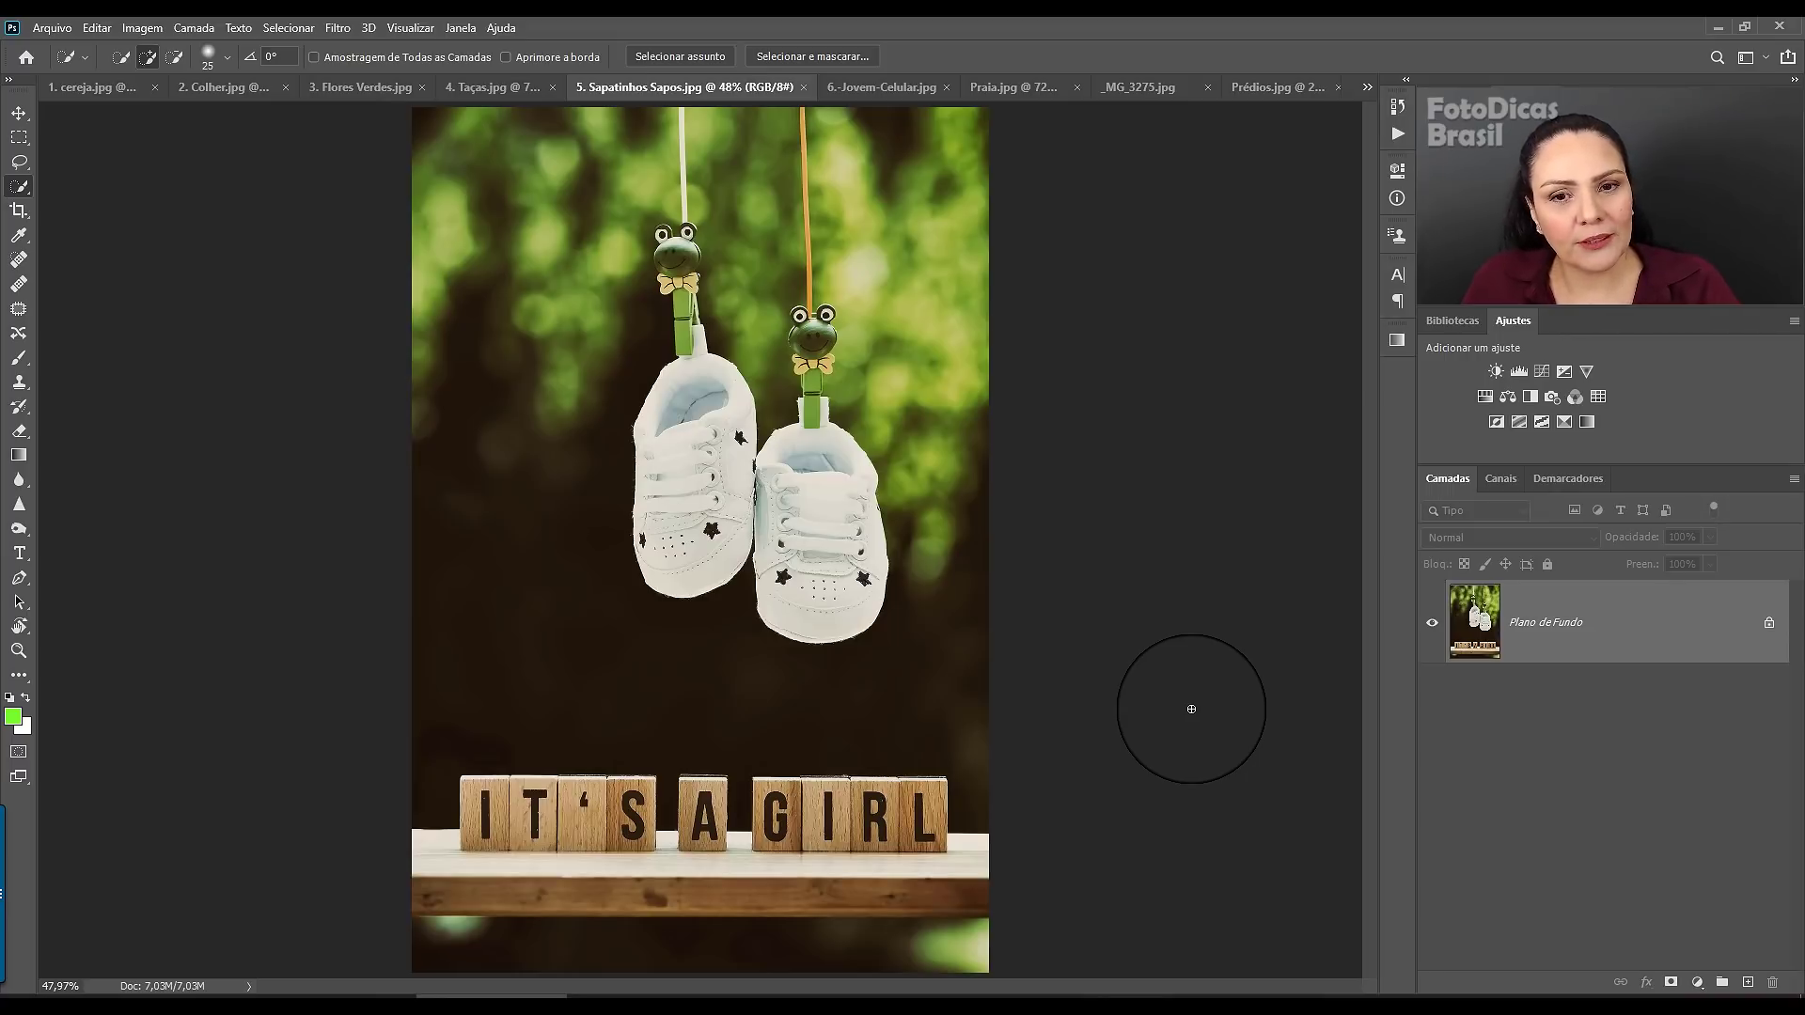
left_click(1769, 624)
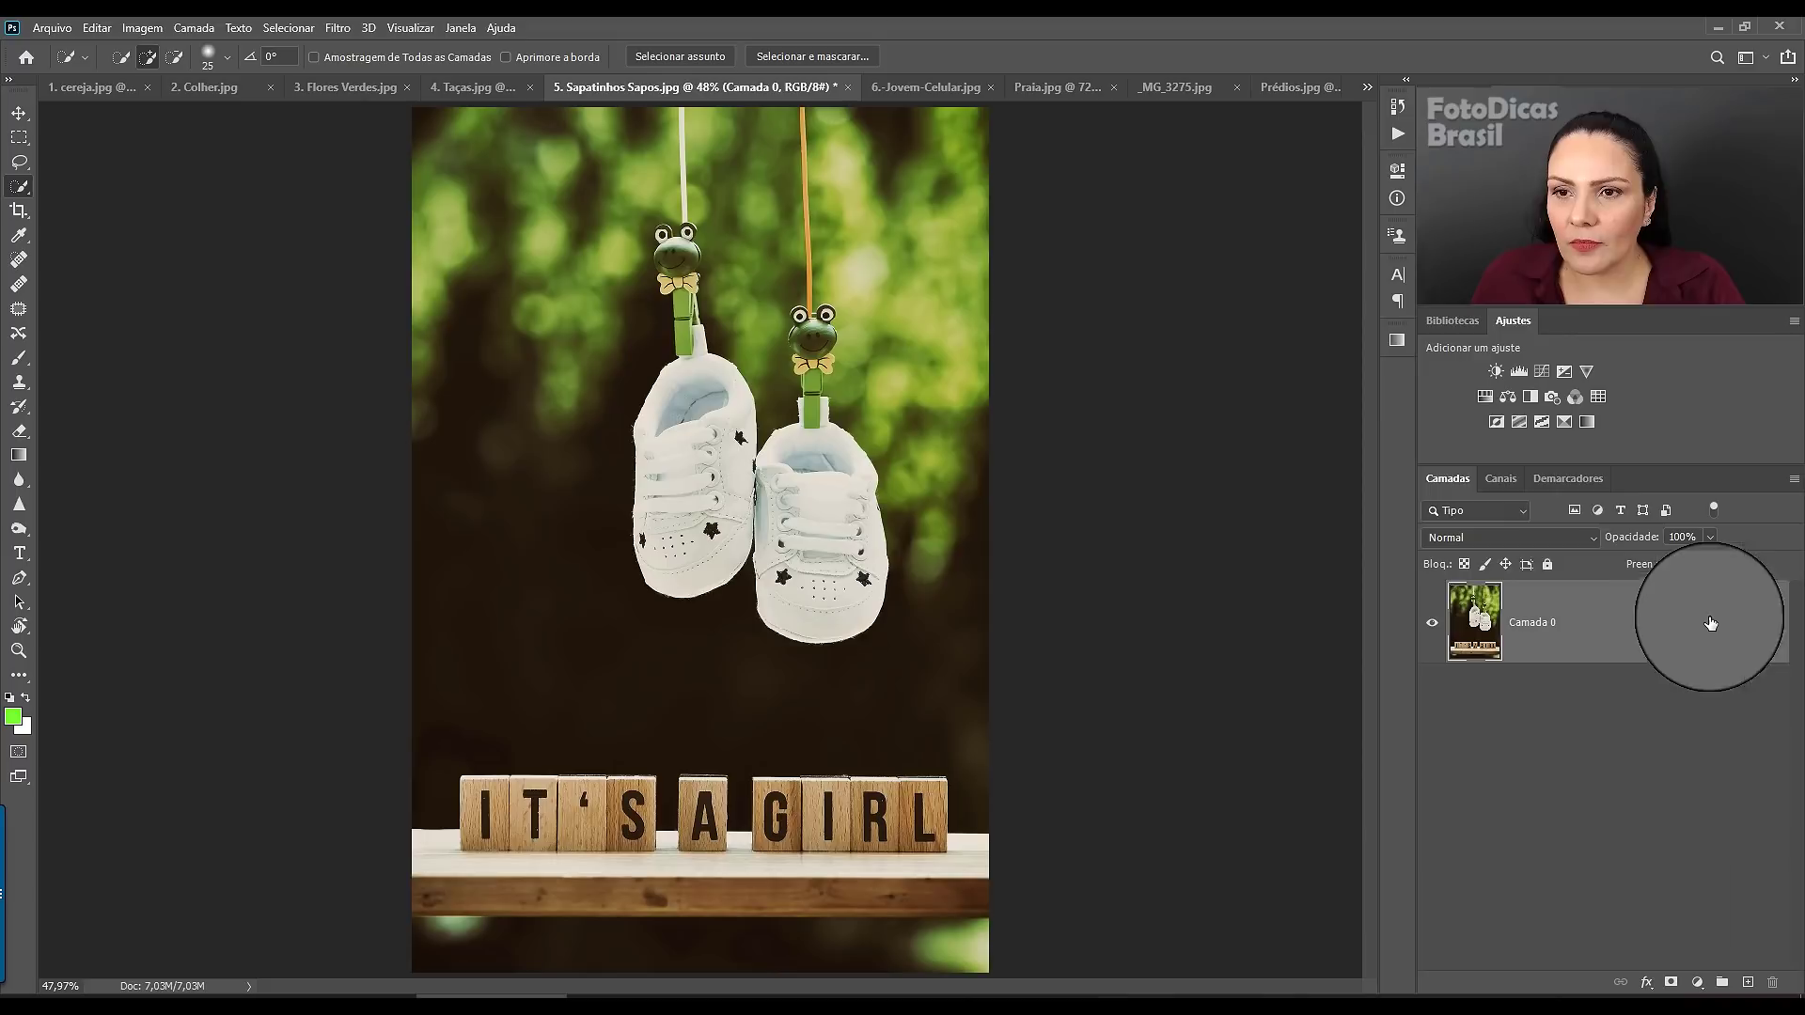
left_click(1391, 166)
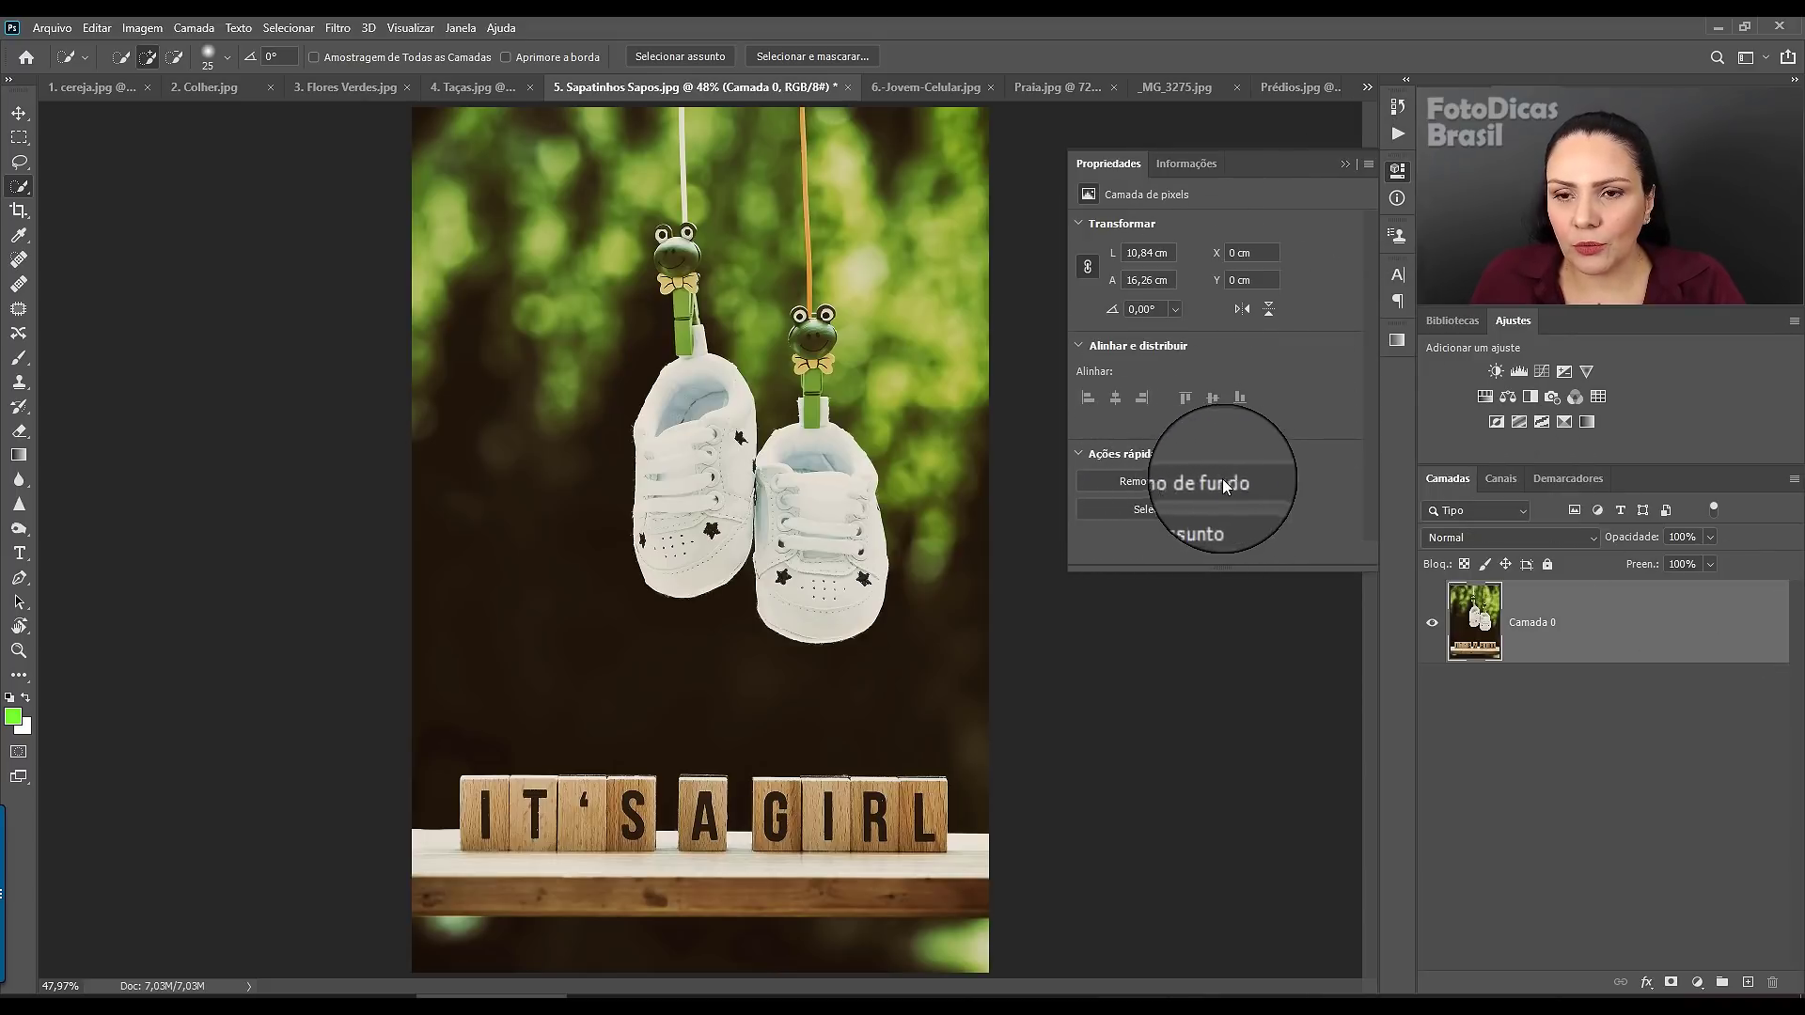
left_click(1180, 480)
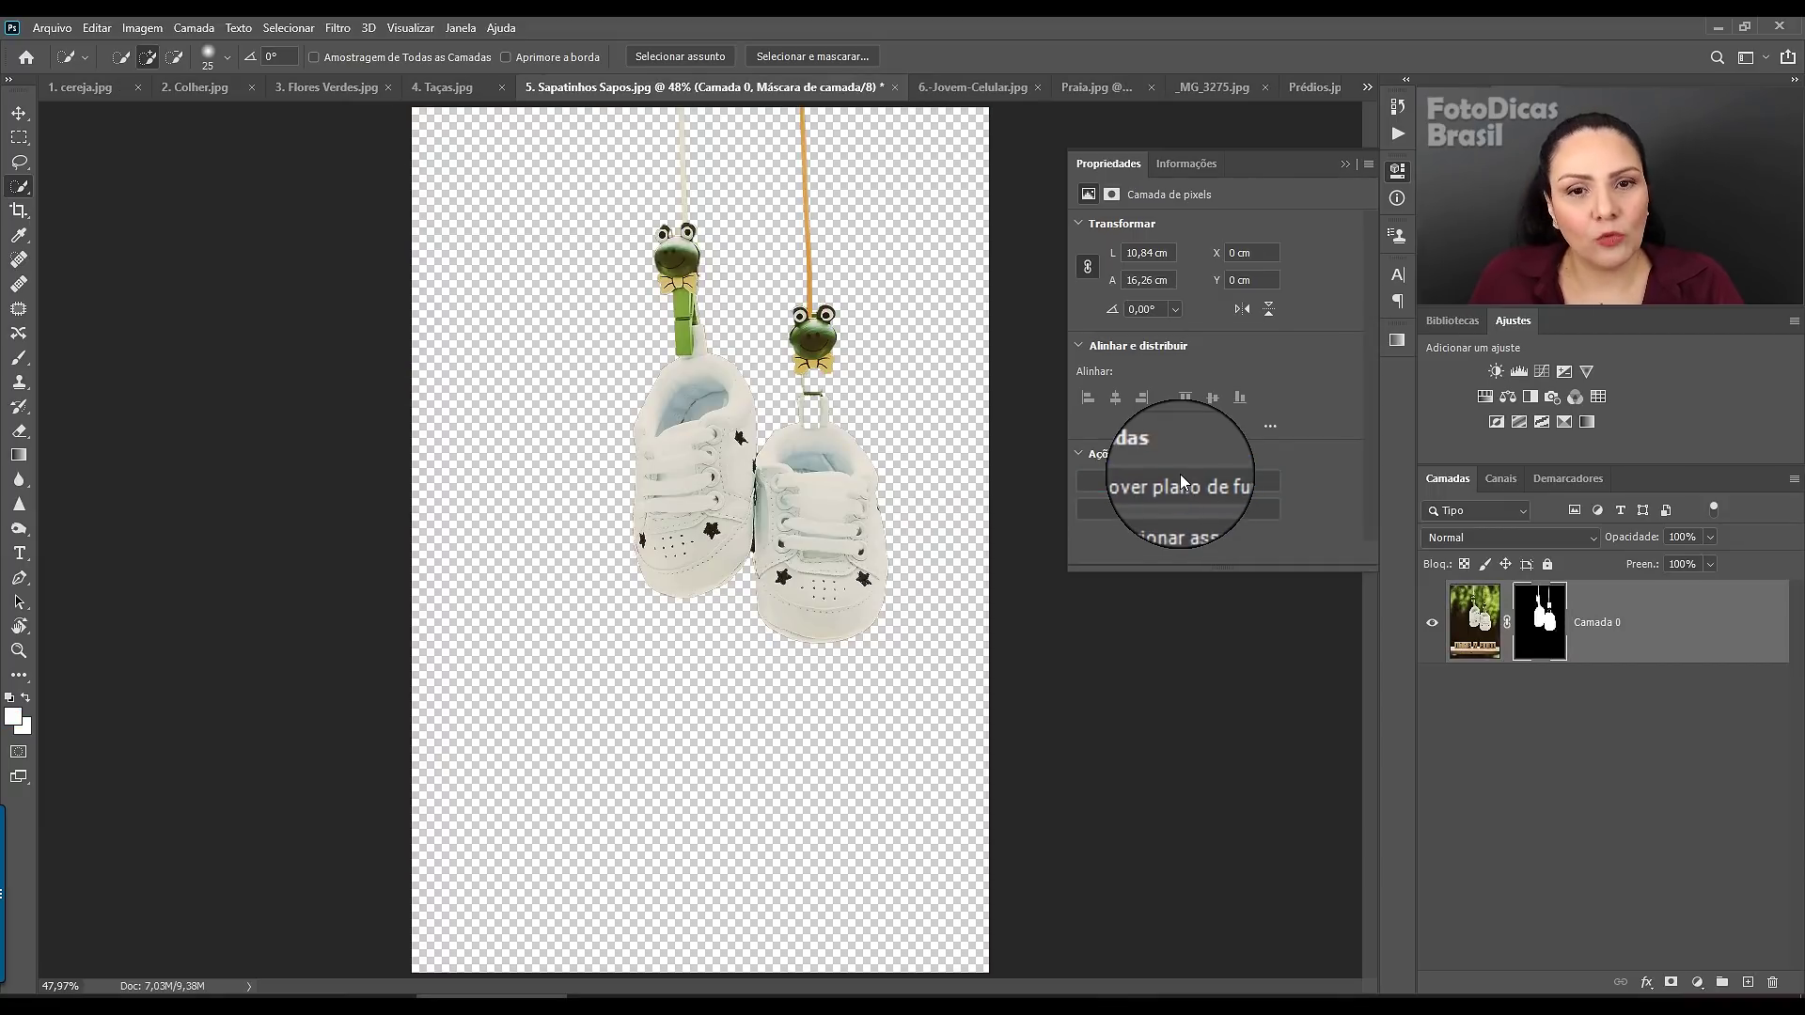
left_click(1346, 161)
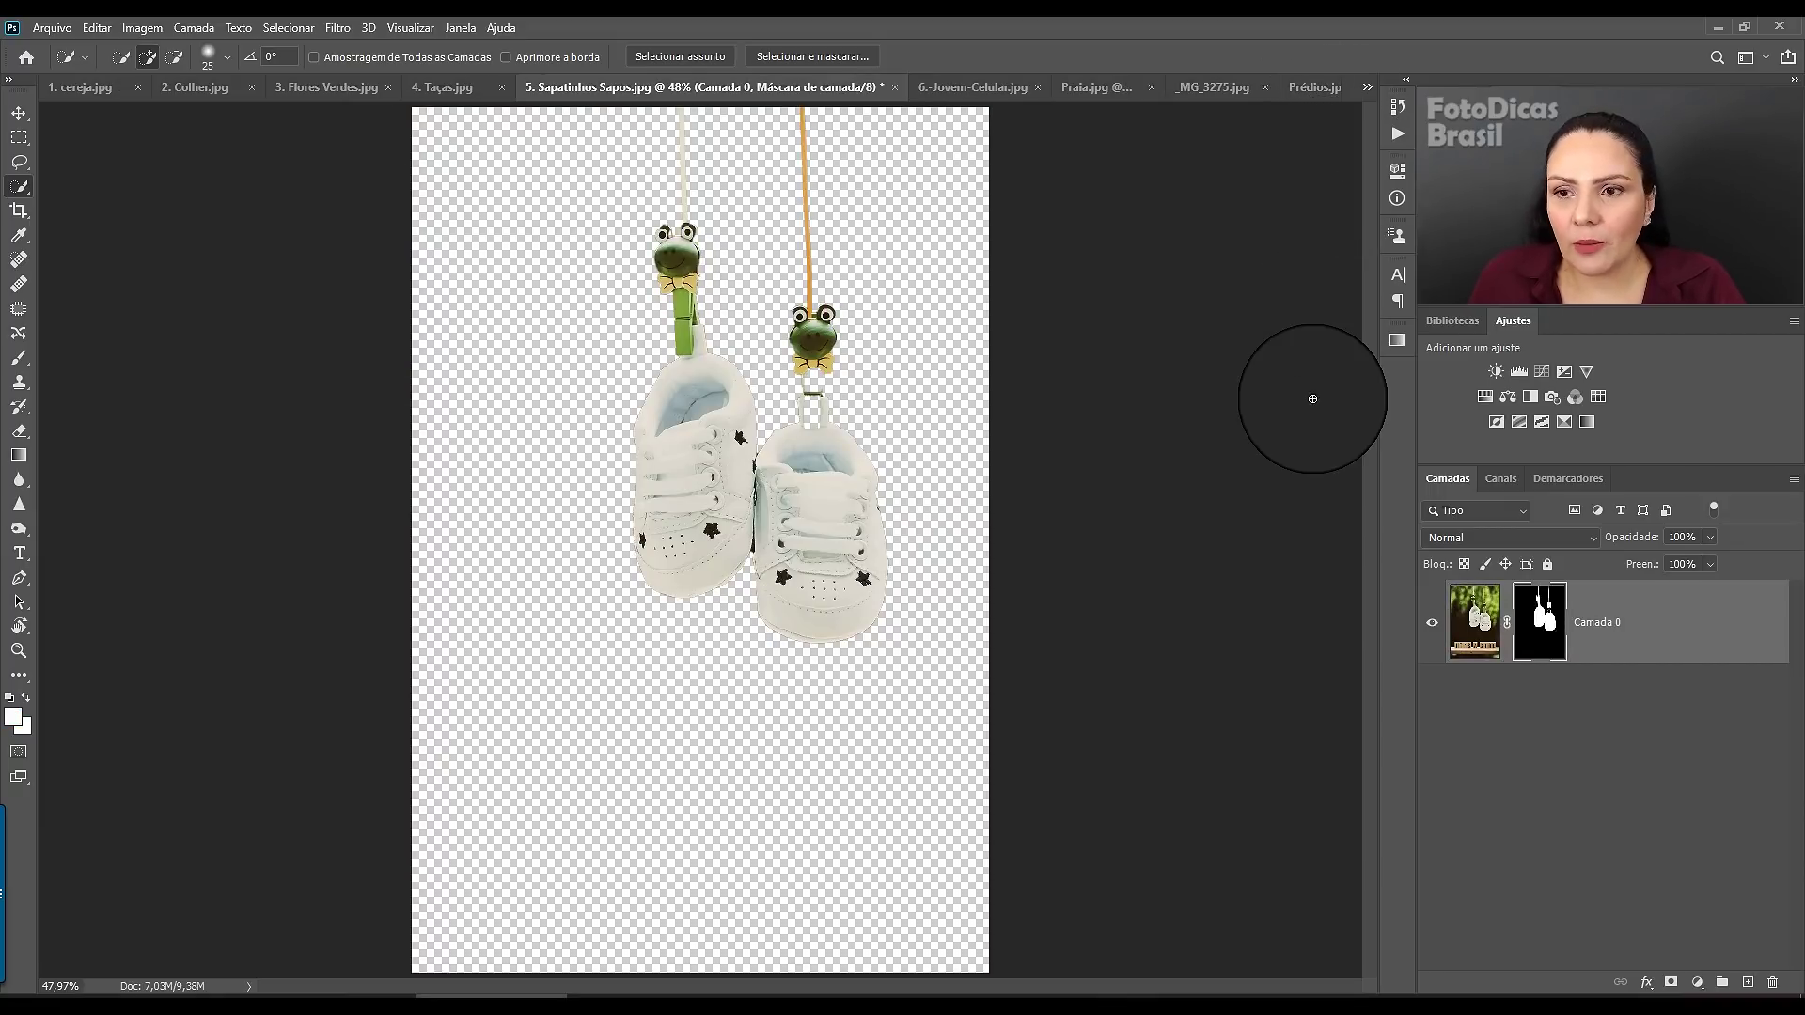
- Add a #148687 Solid Color fill layer and move it beneath Camada 0
left_click(1699, 983)
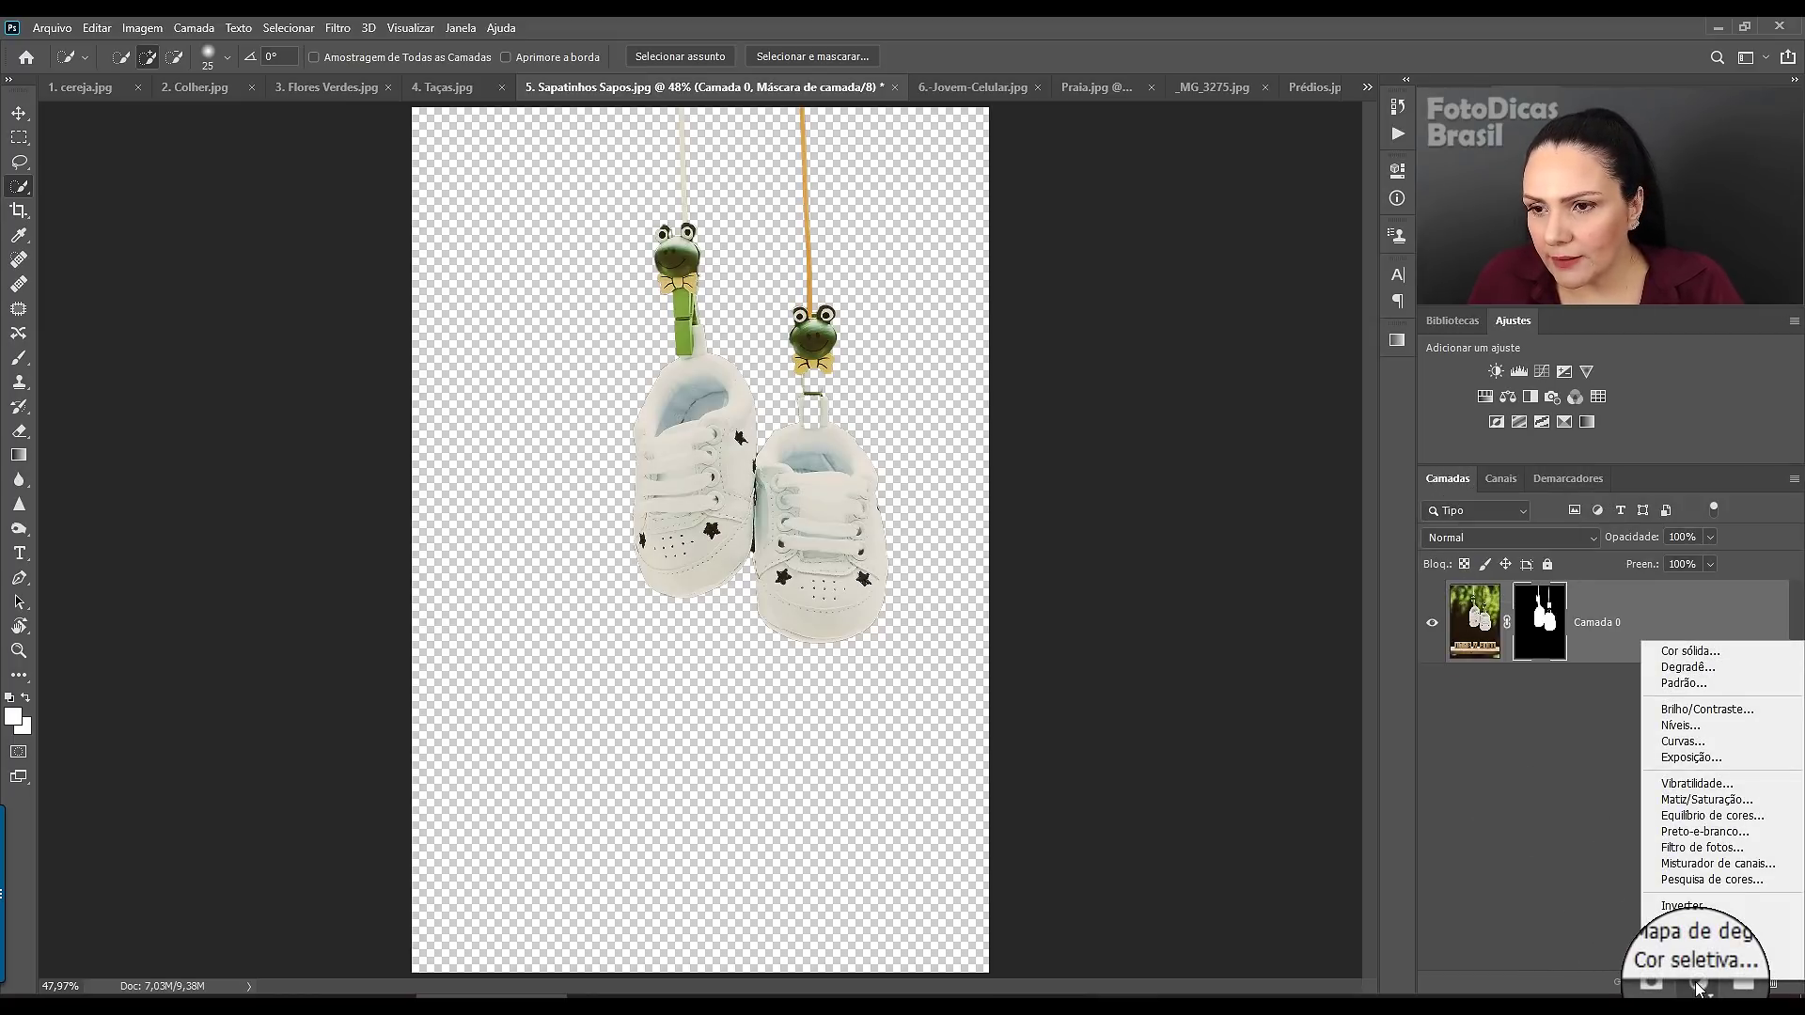
left_click(1667, 651)
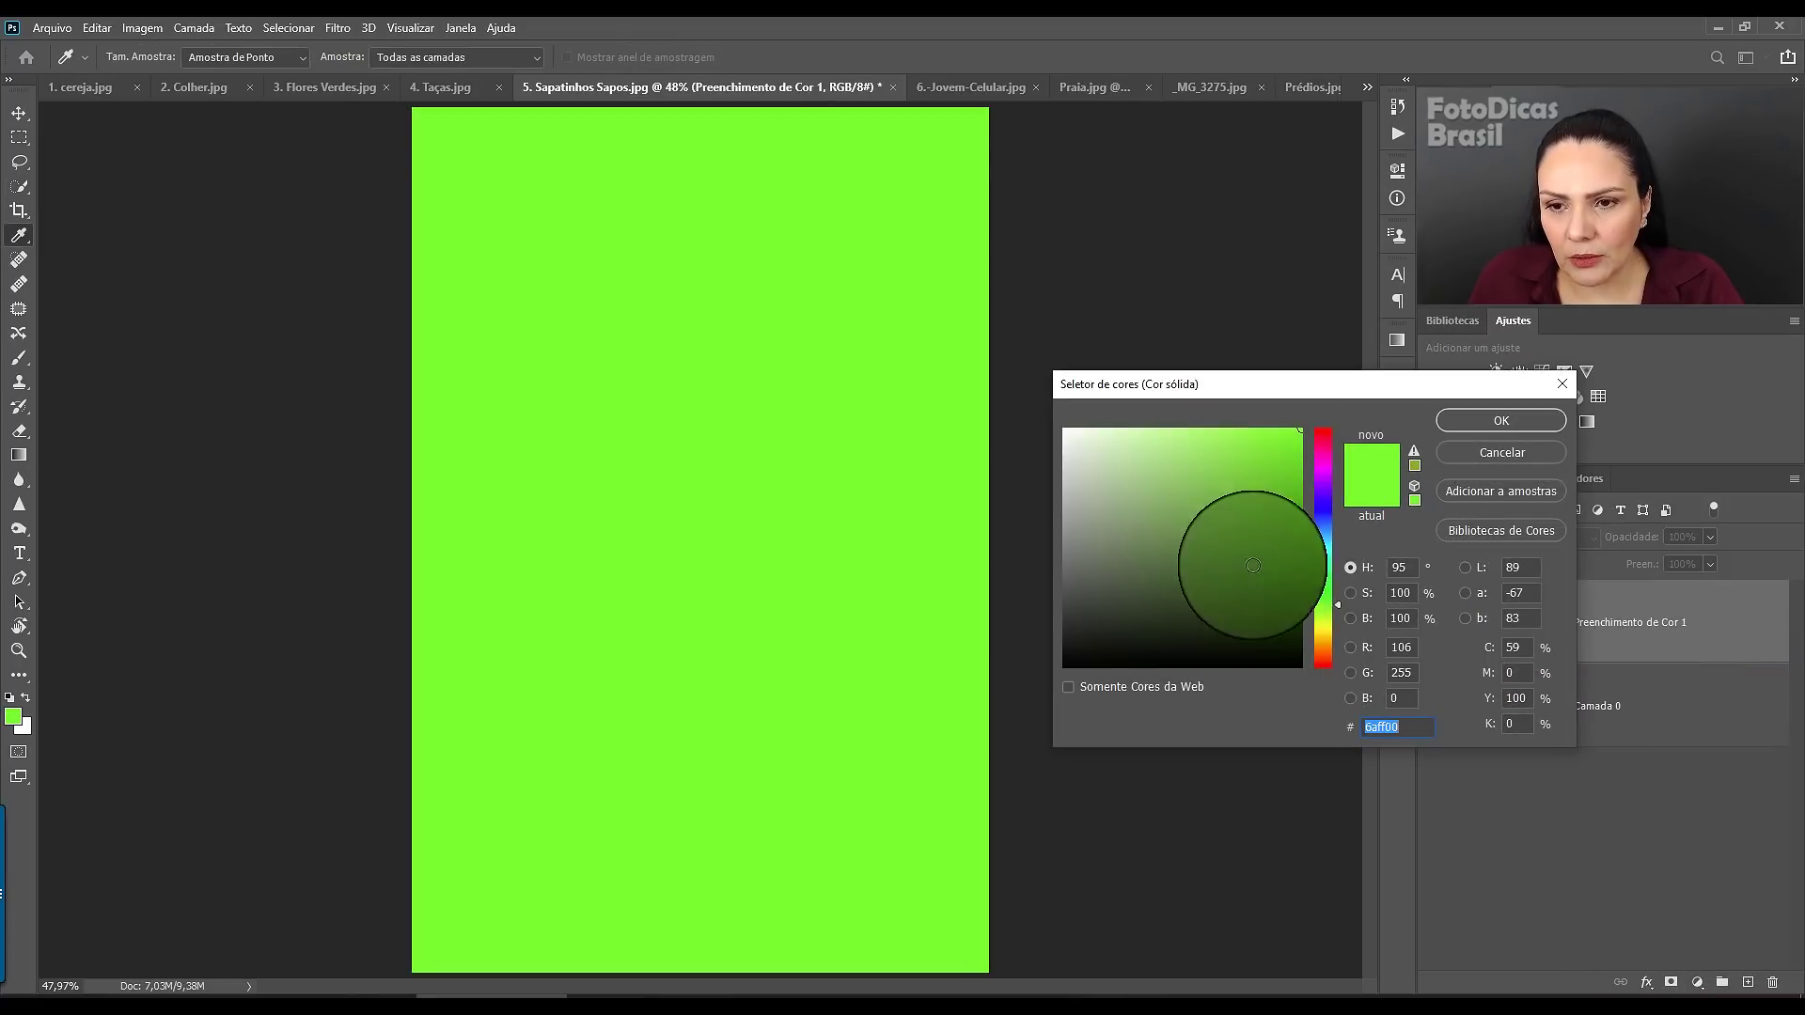
left_click(1324, 547)
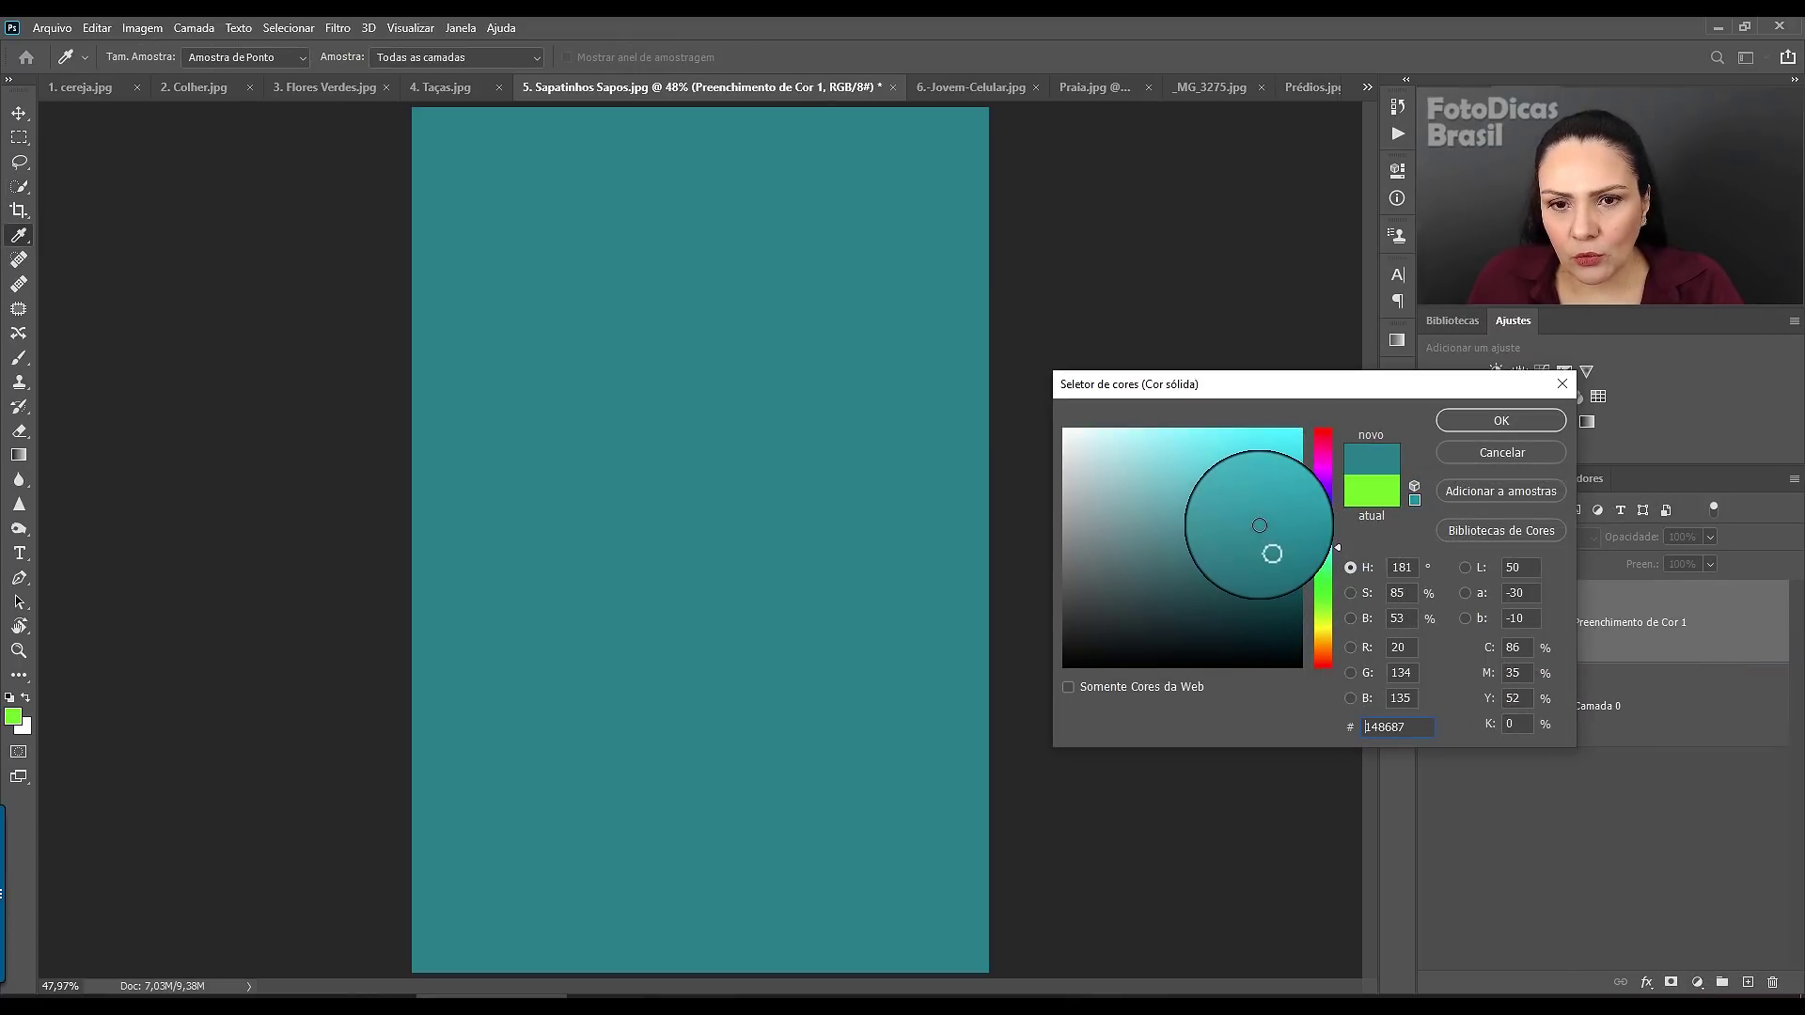
left_click(1472, 420)
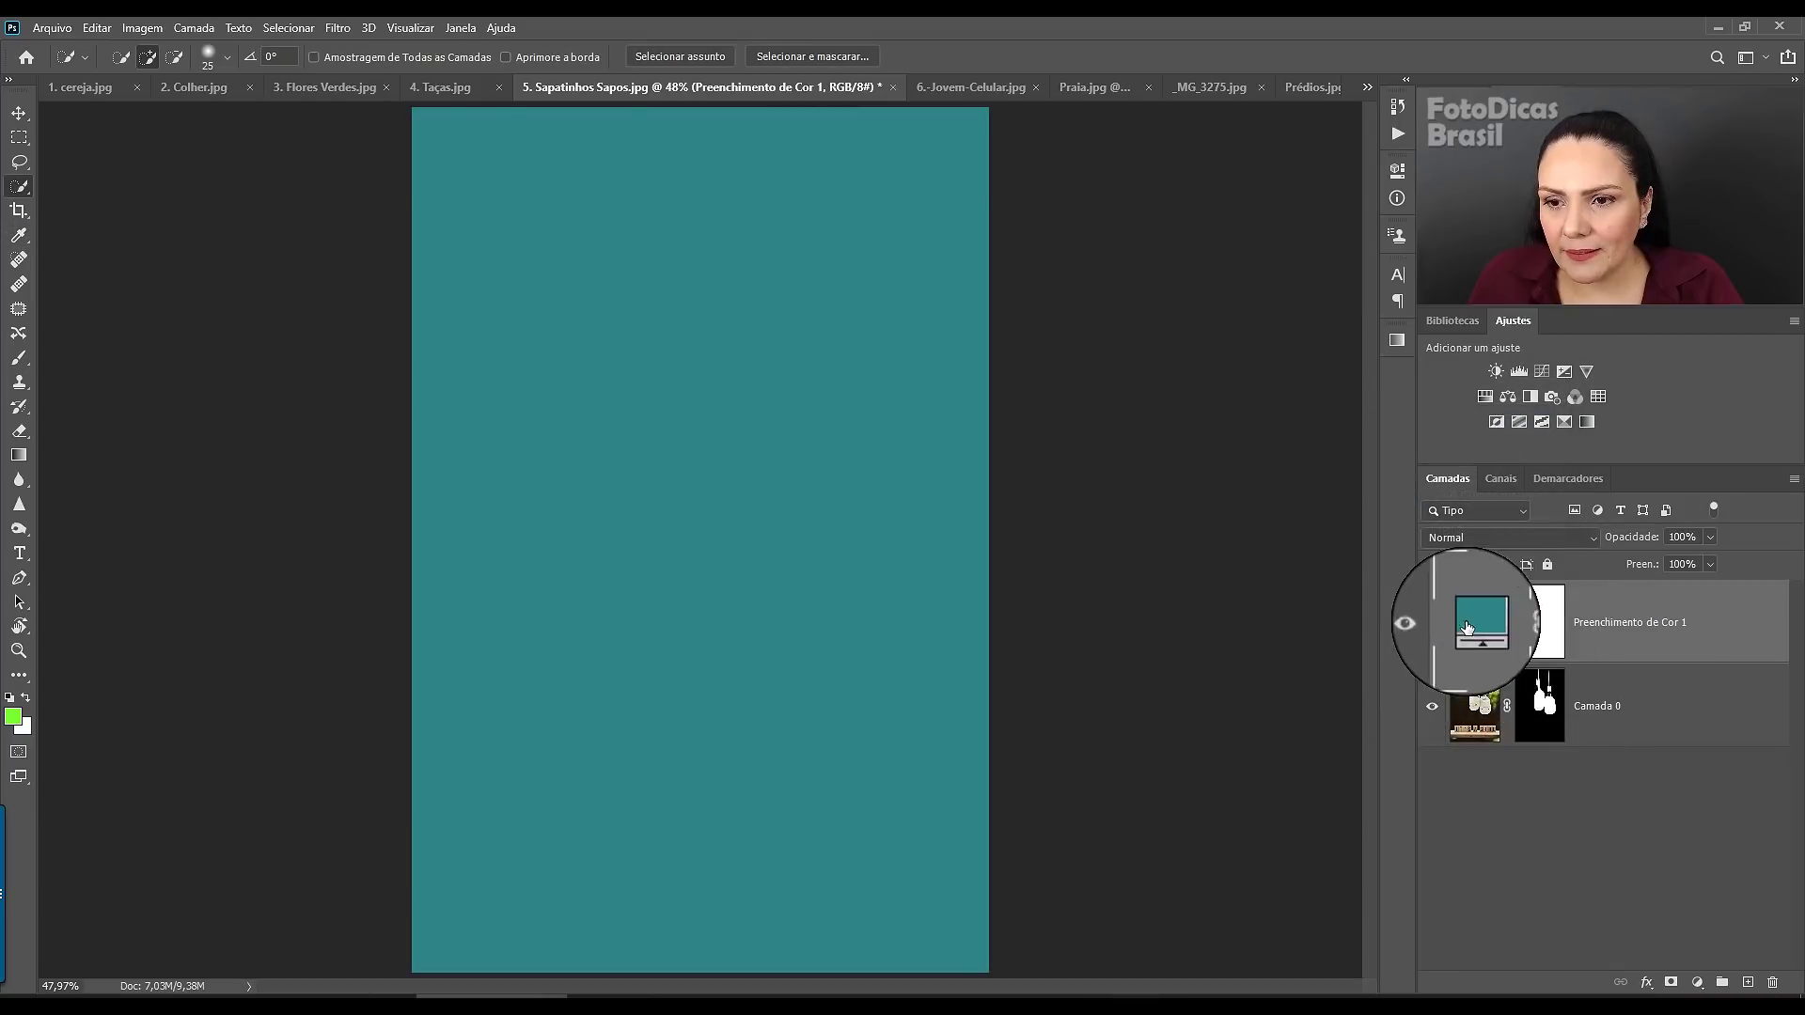
left_click_drag(1466, 627, 1478, 764)
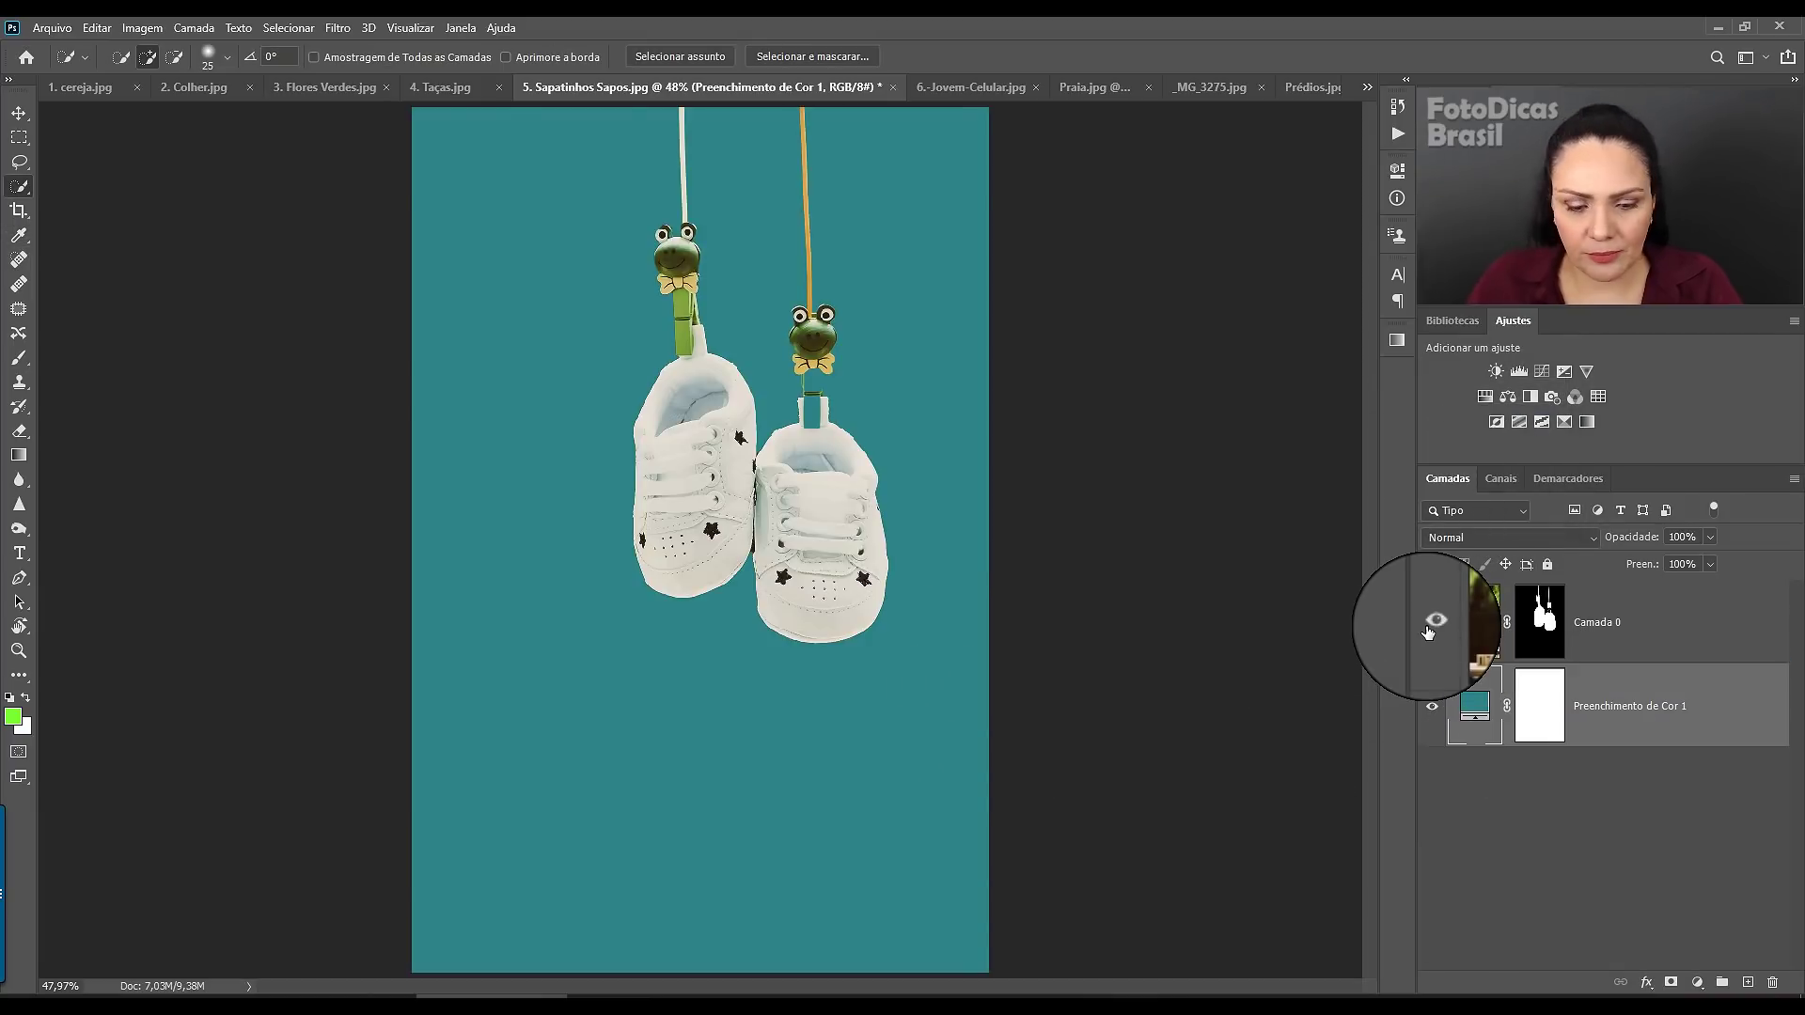
- Zoom to 200% on the two frog clips and target Camada 0's layer mask
key("ctrl+1")
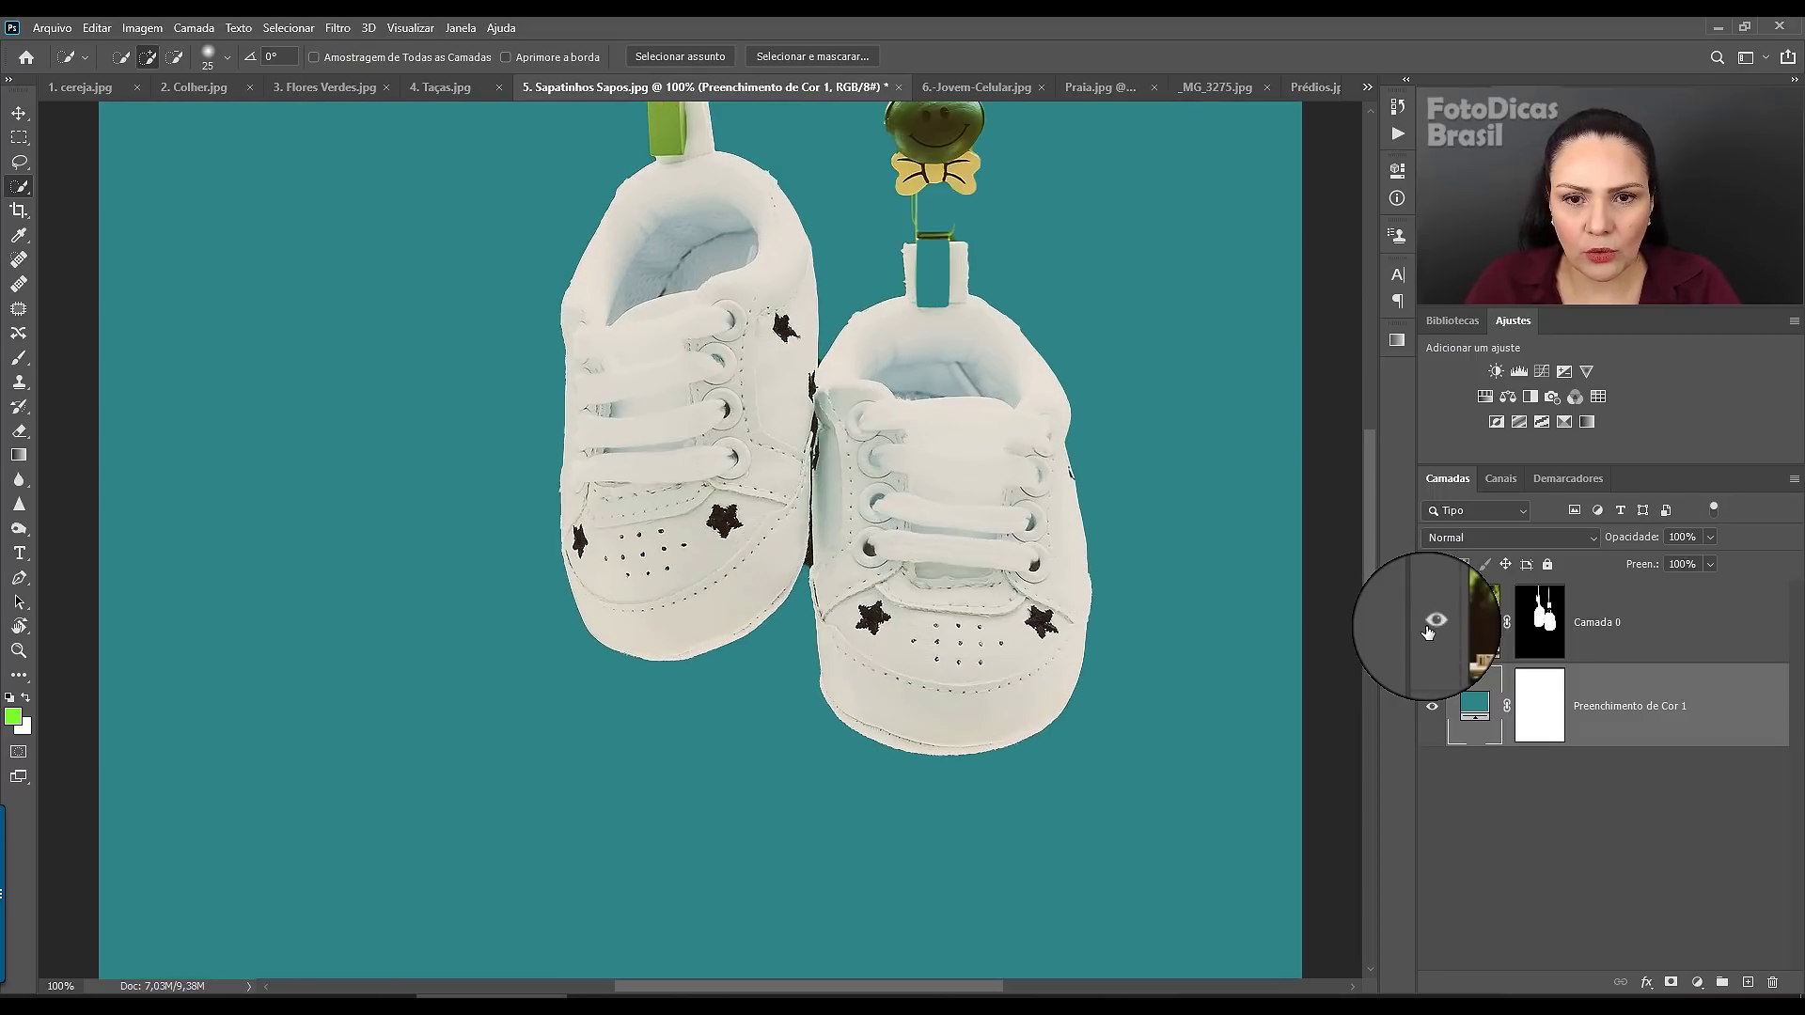
mouse_move(879, 463)
left_mouse_down()
mouse_move(789, 709)
mouse_move(767, 700)
left_mouse_up()
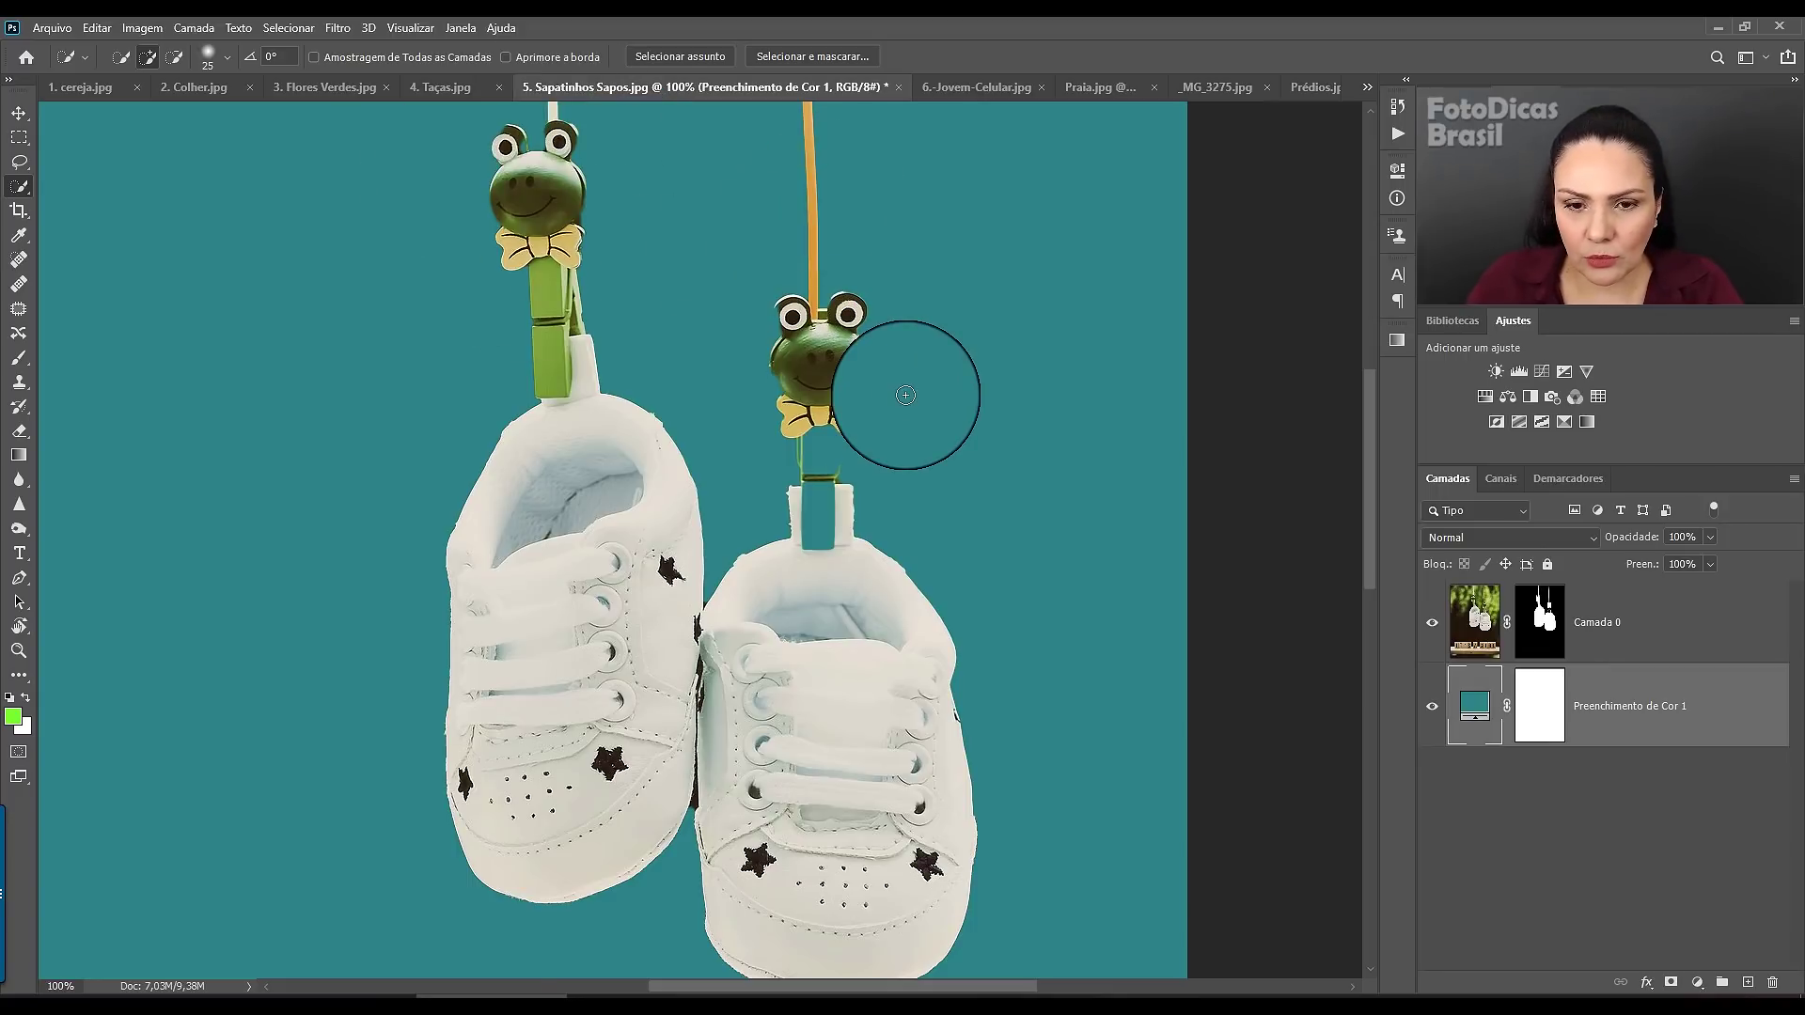
key("ctrl+plus")
left_click_drag(927, 363, 828, 786)
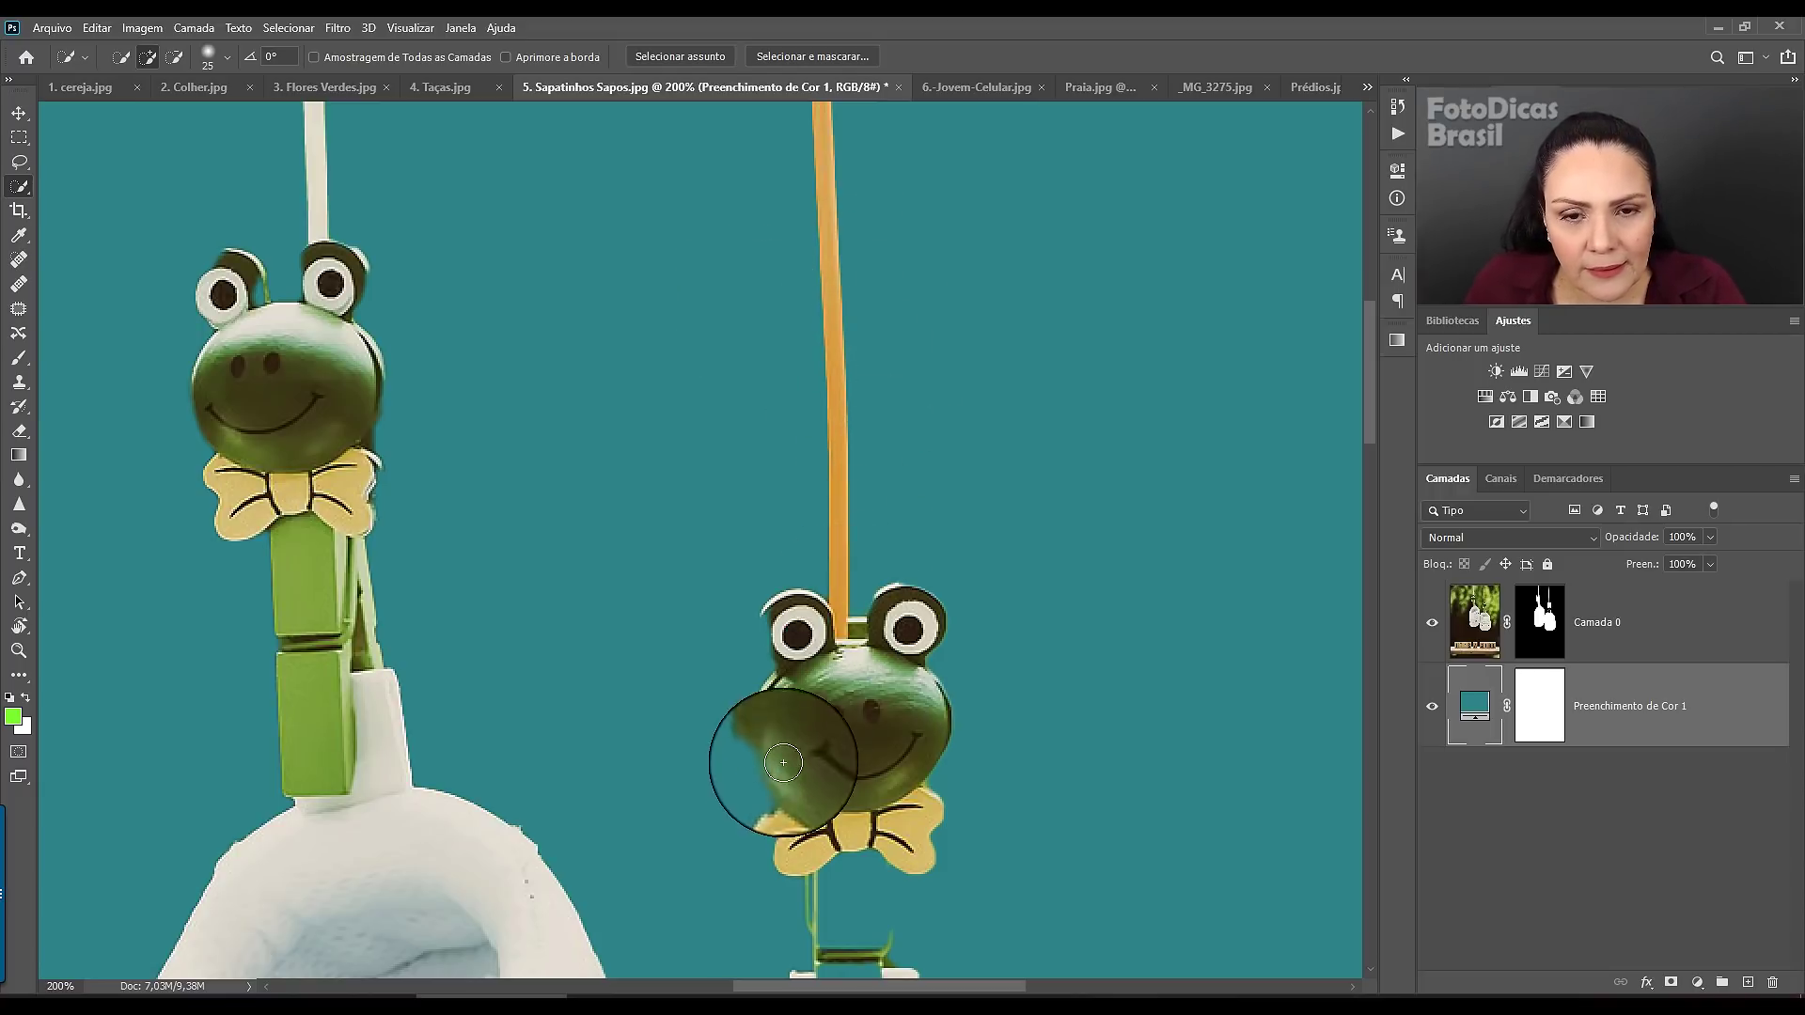
left_click_drag(807, 699, 836, 520)
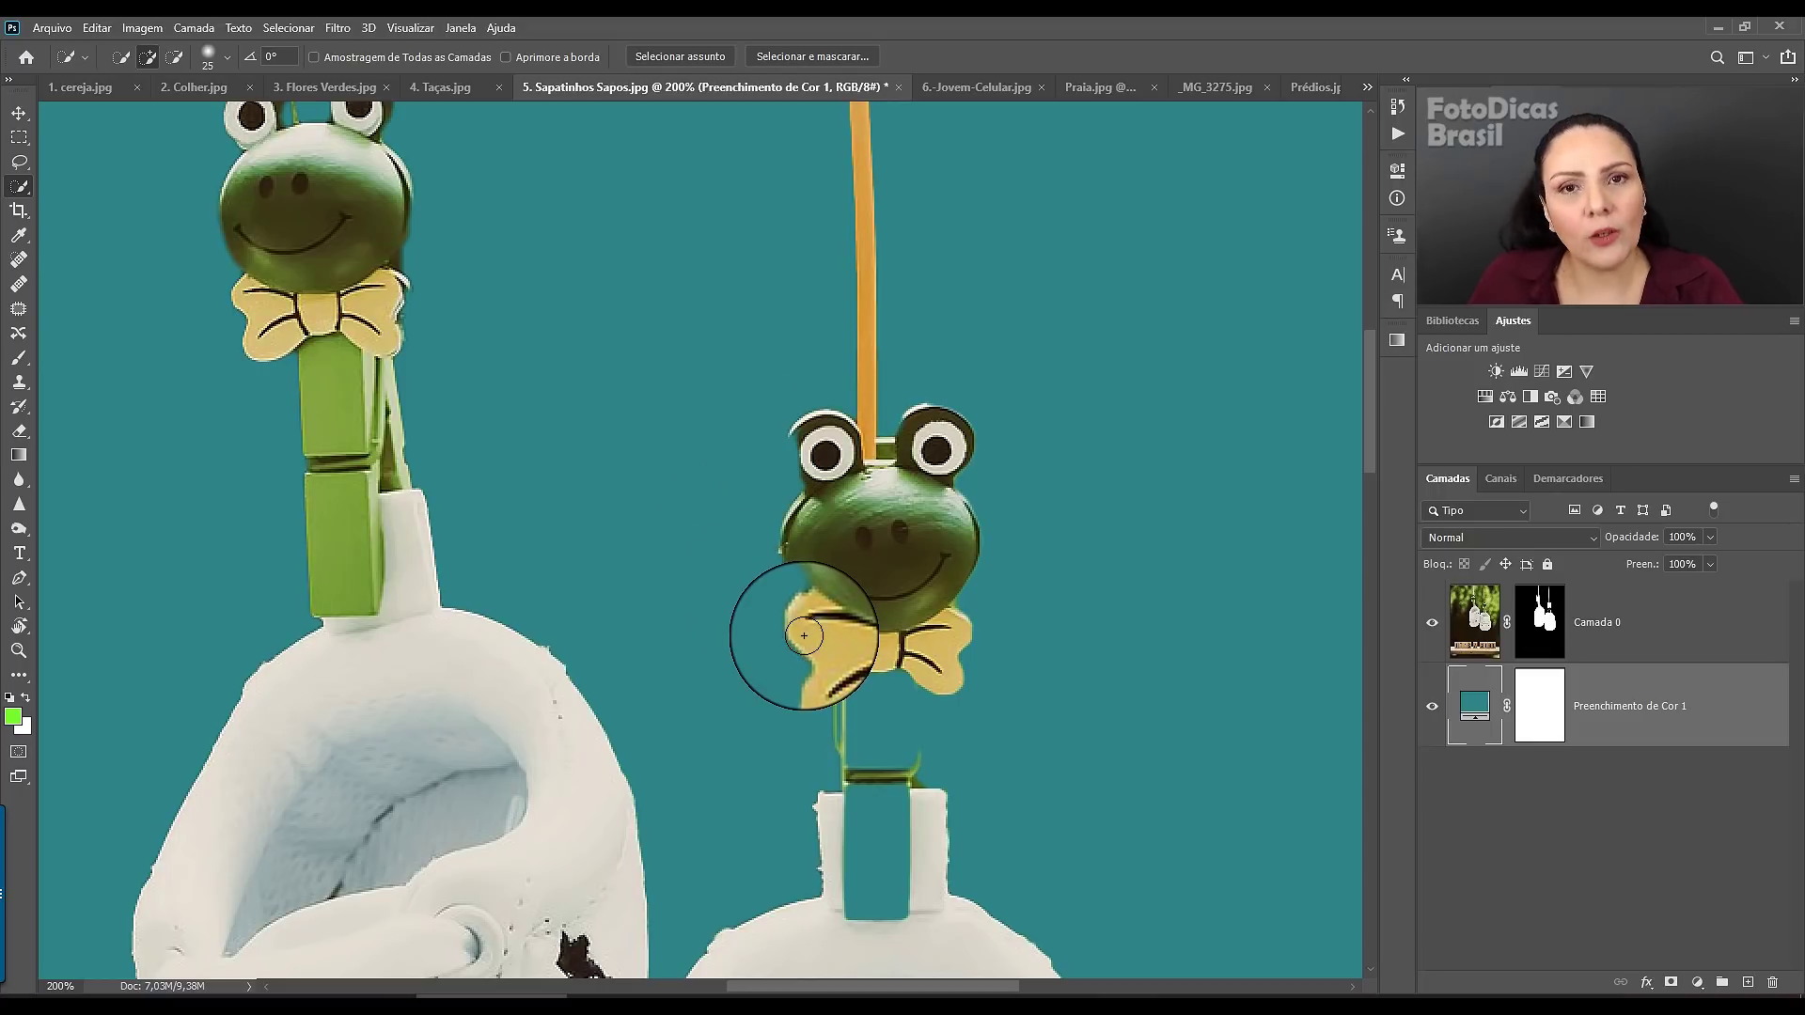
left_click(1540, 620)
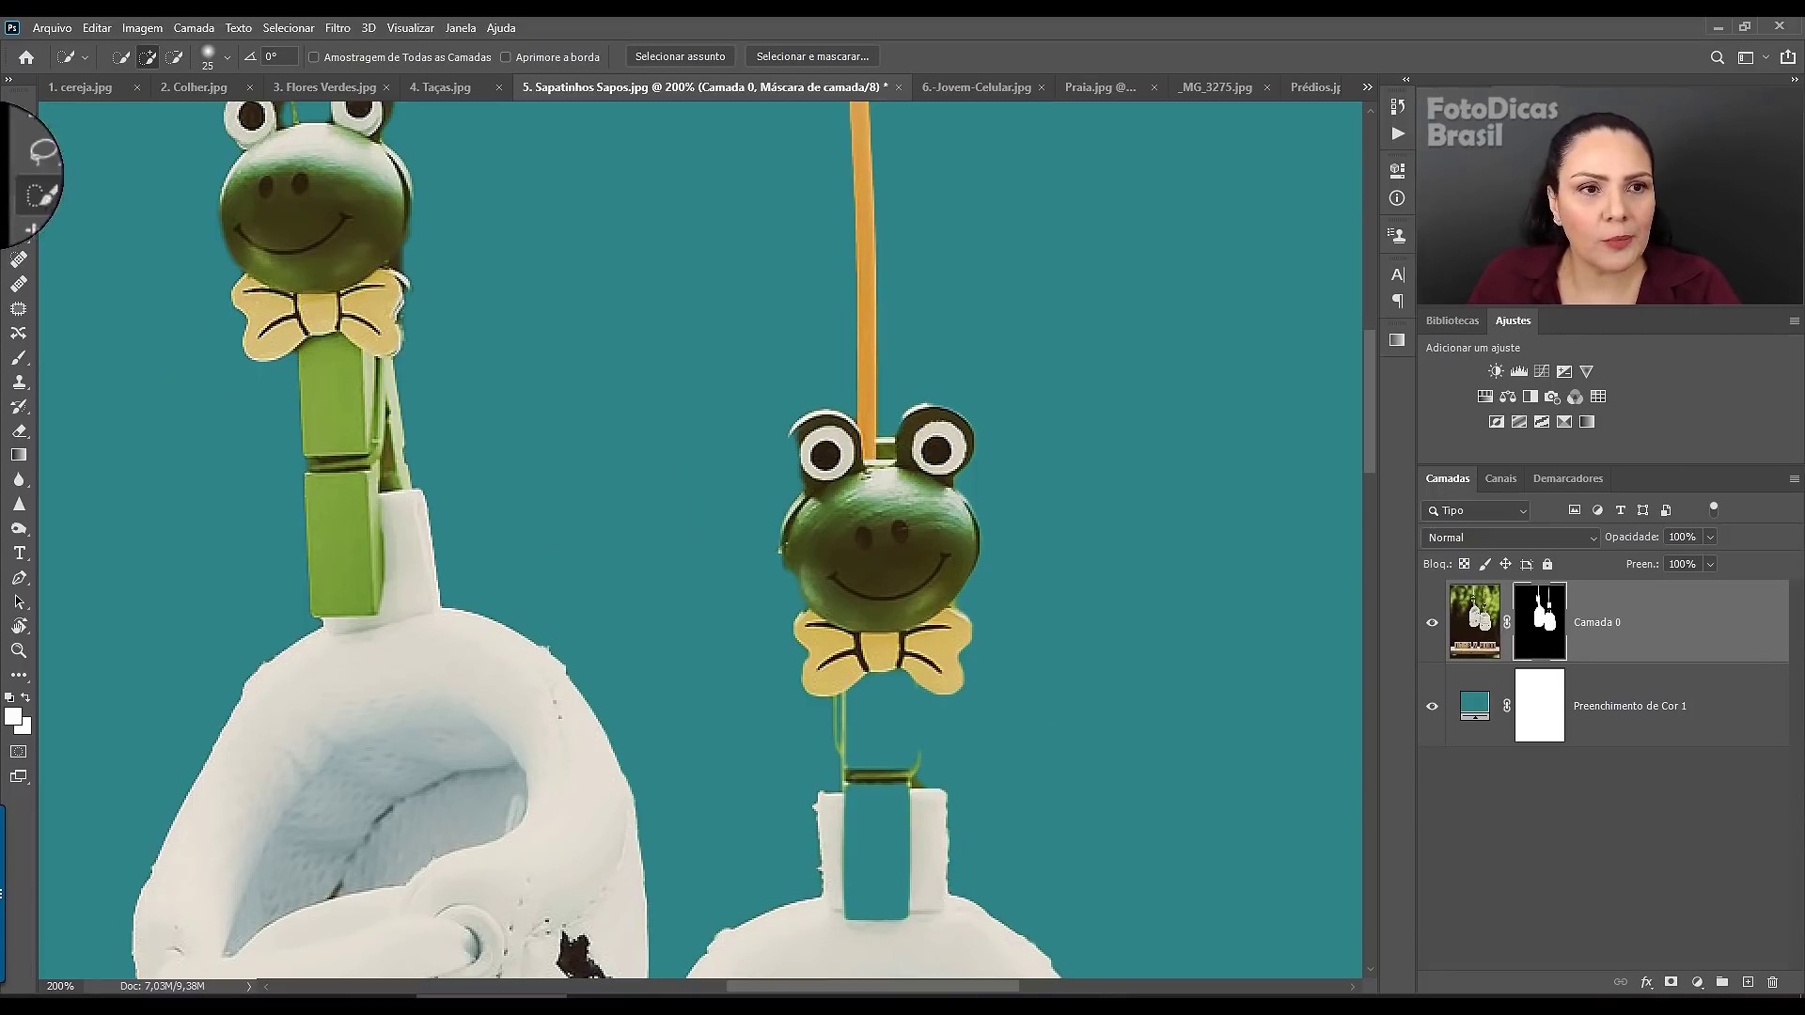
- Cycle through the toolbar's selection tools, settling on Quick Selection
left_click(20, 163)
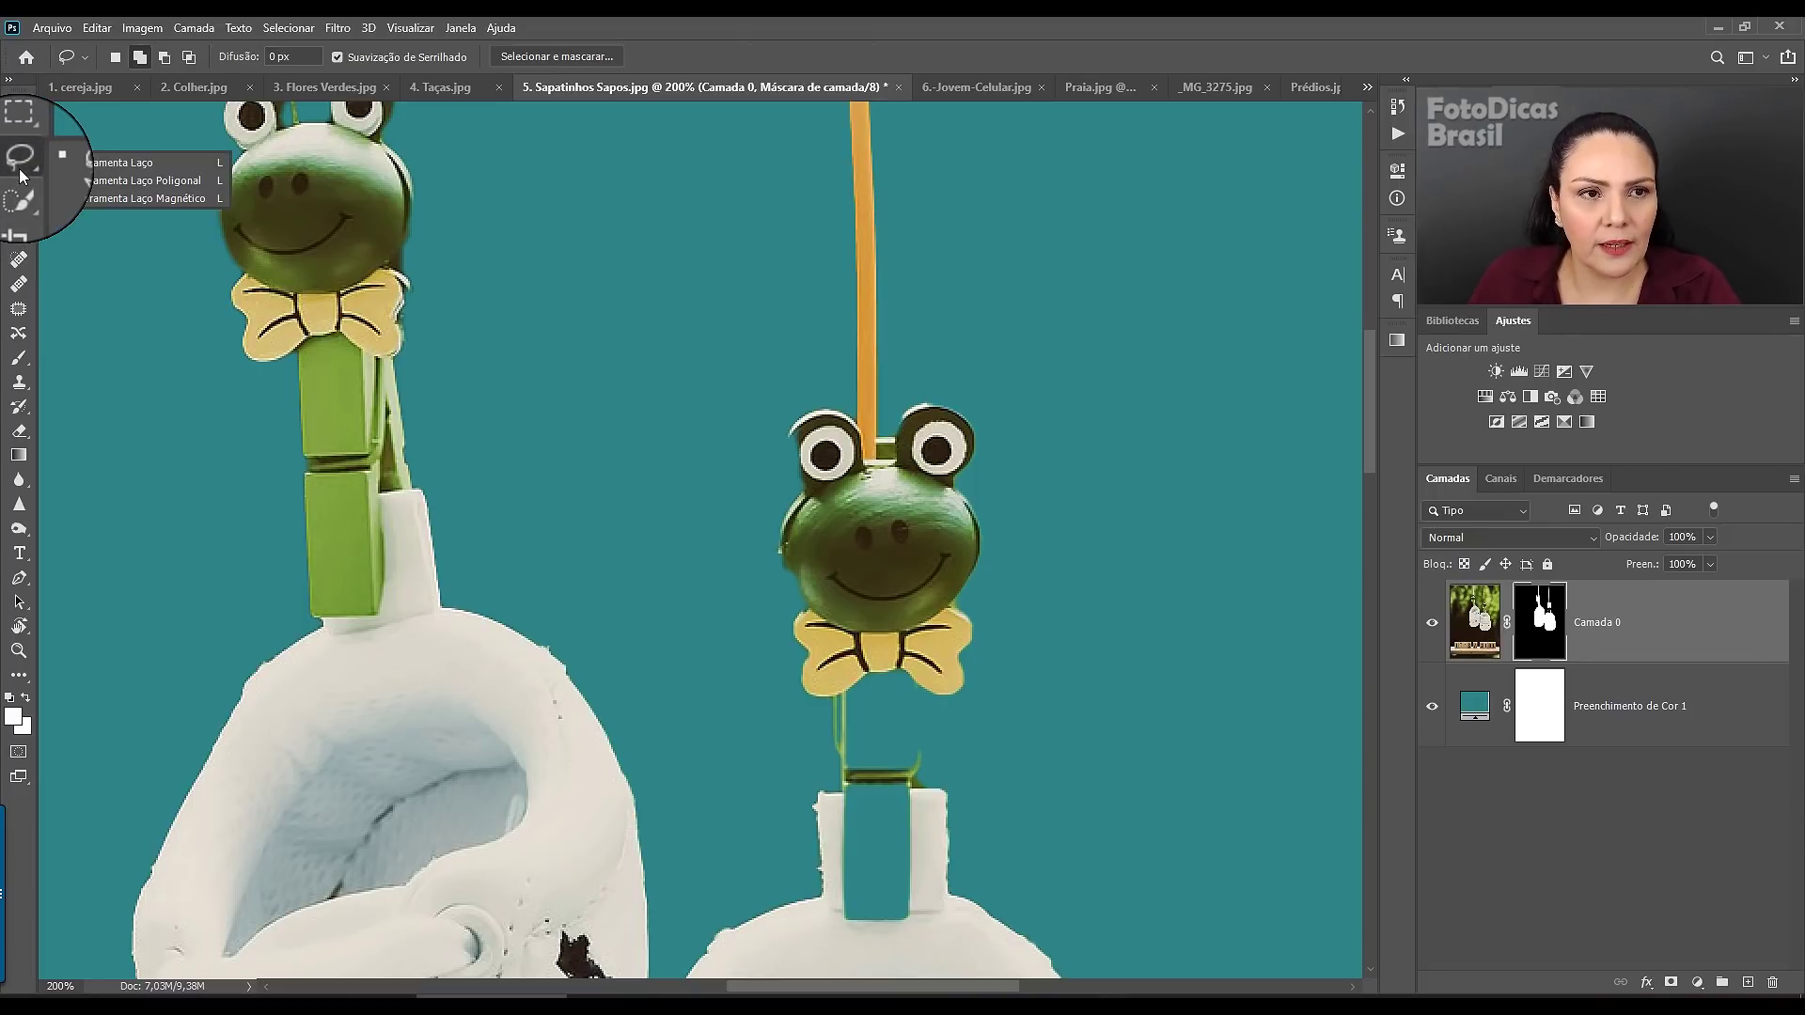
left_click(19, 148)
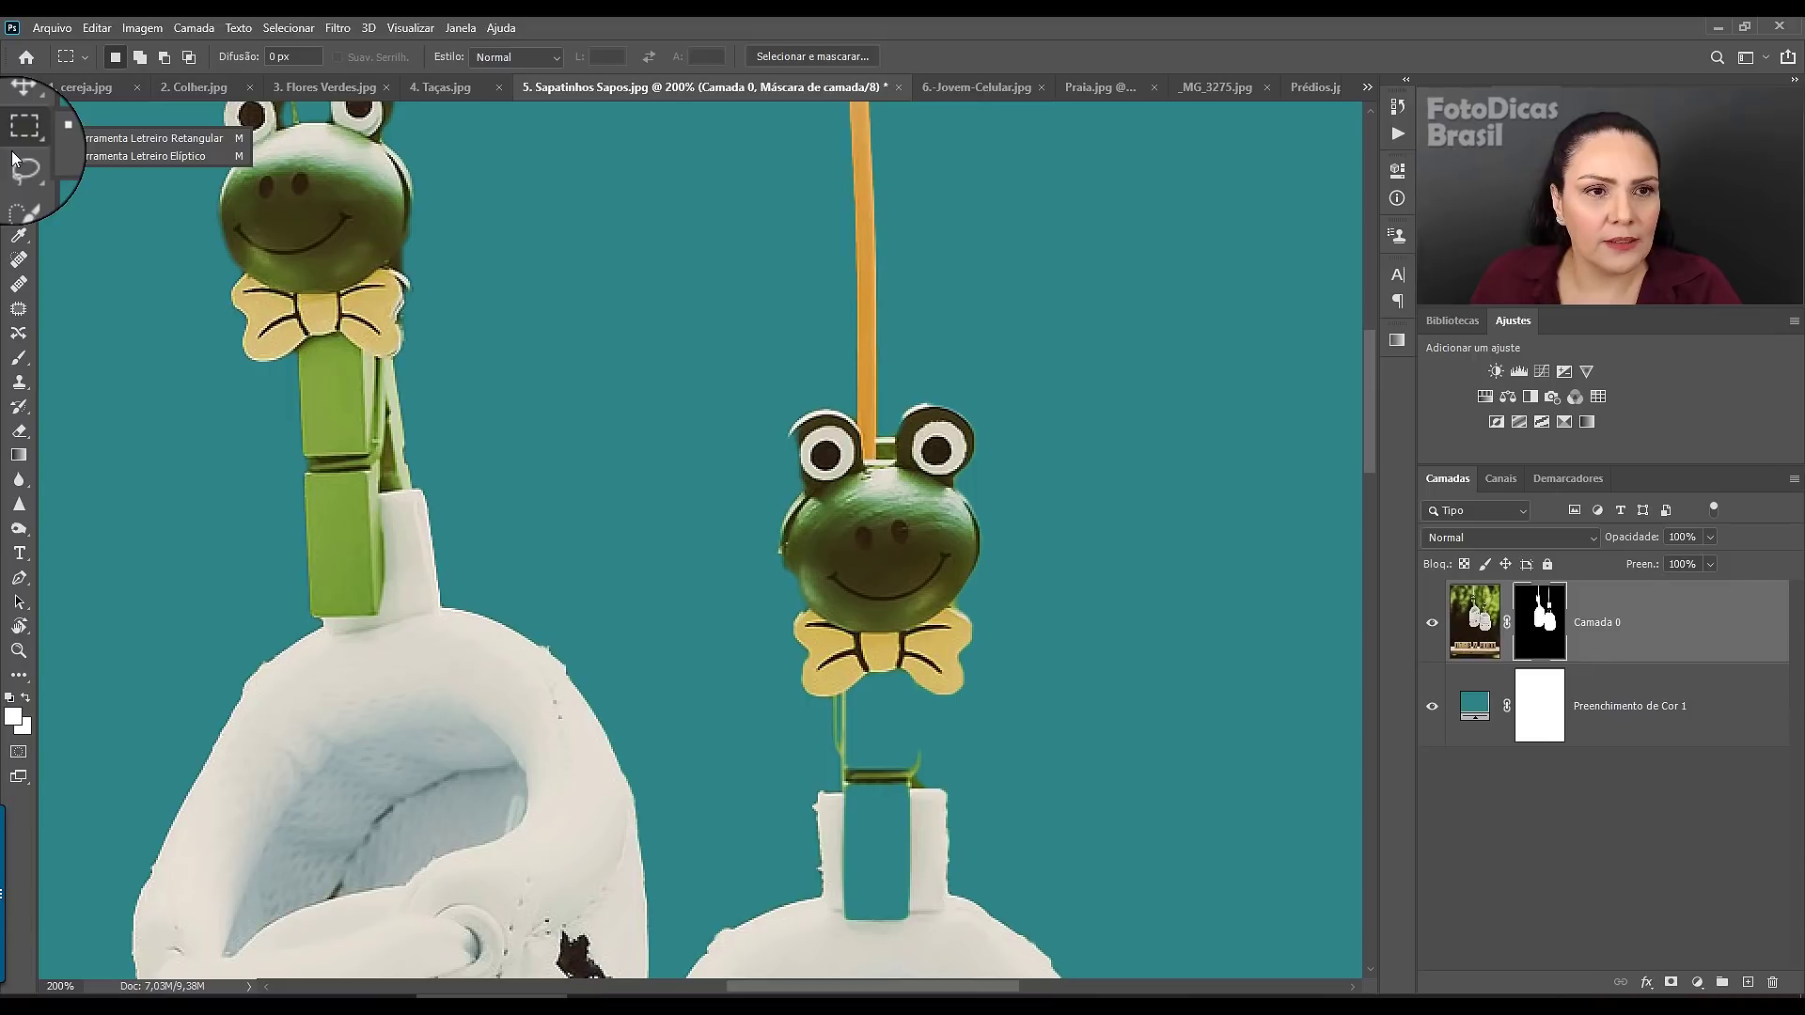
left_click(19, 167)
left_click(17, 188)
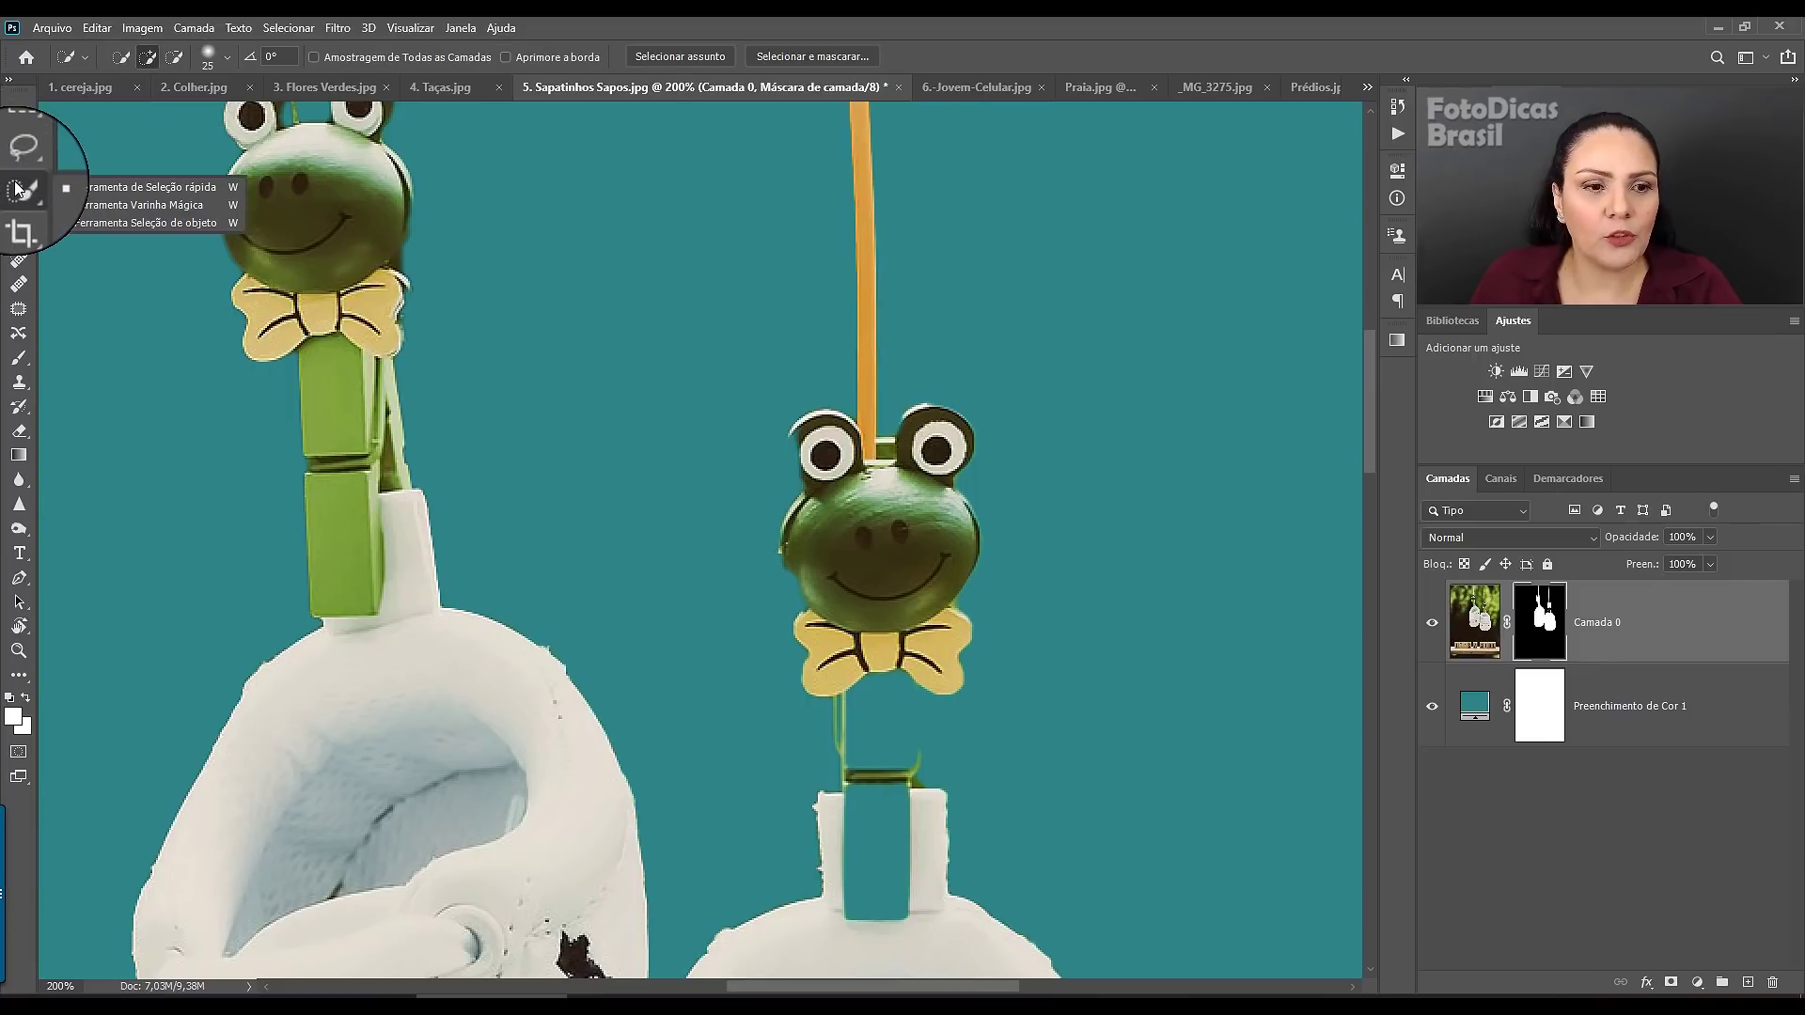
left_click(21, 580)
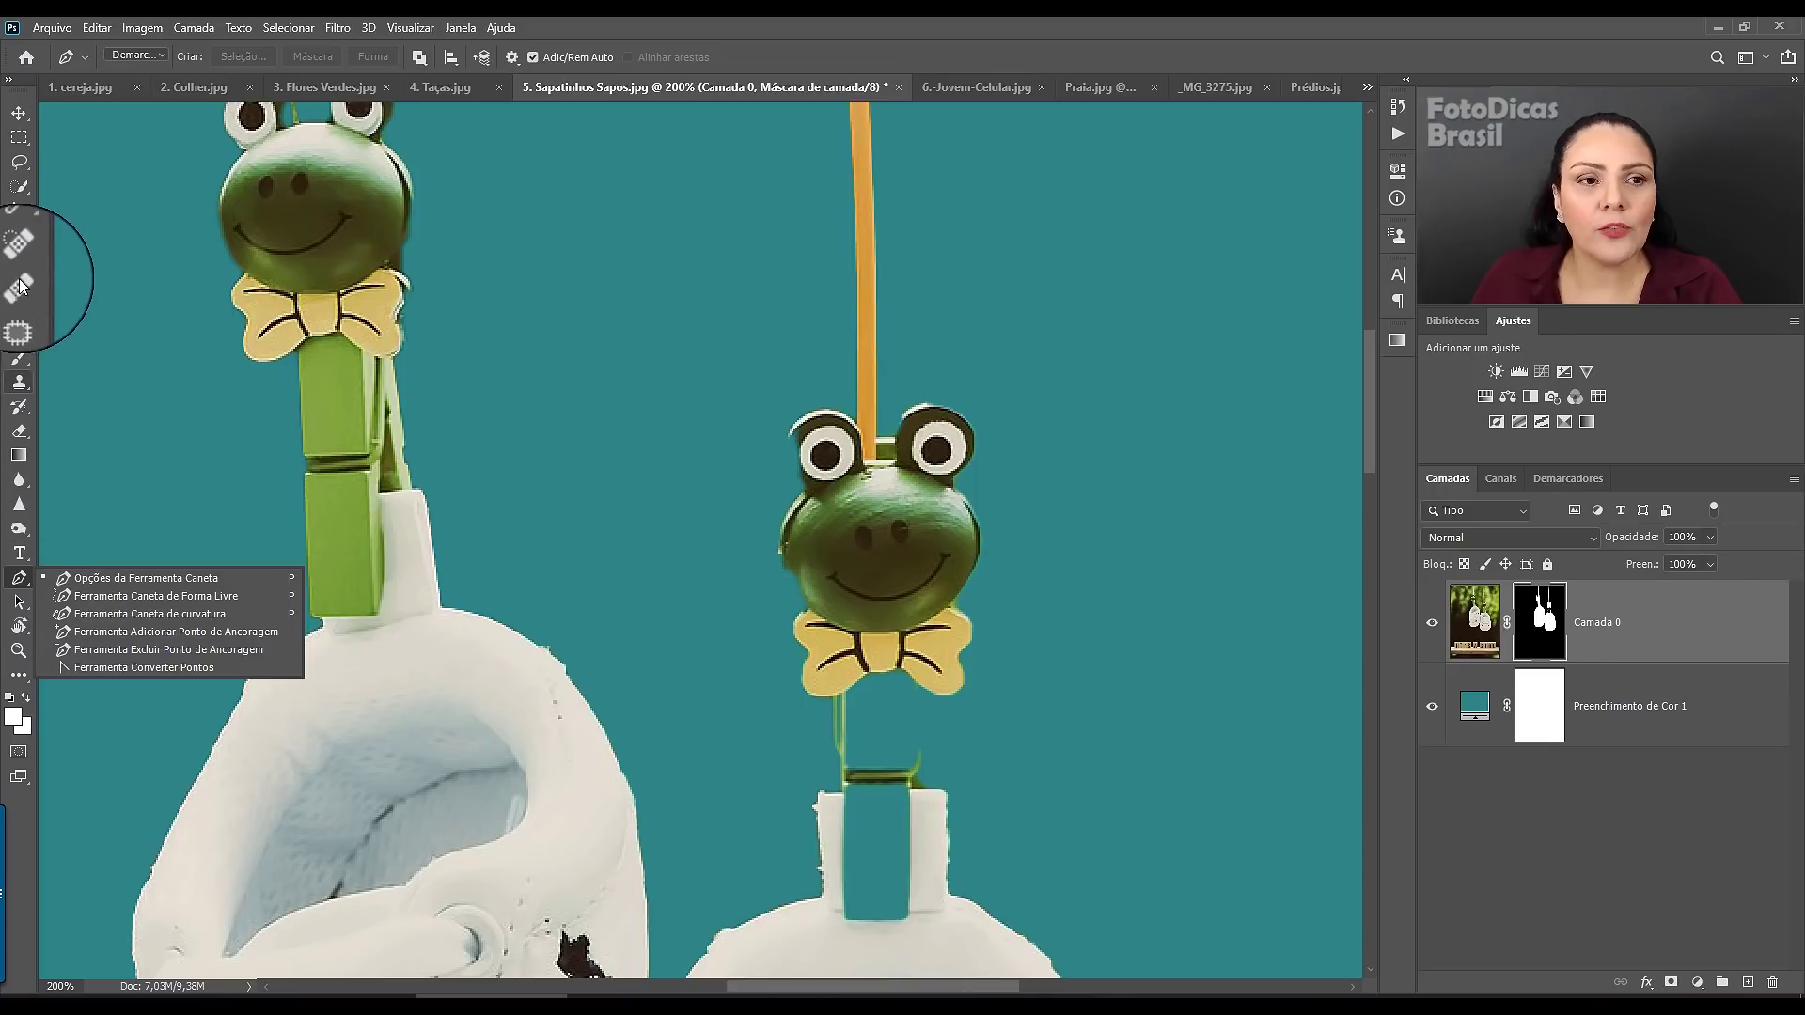
left_click(17, 191)
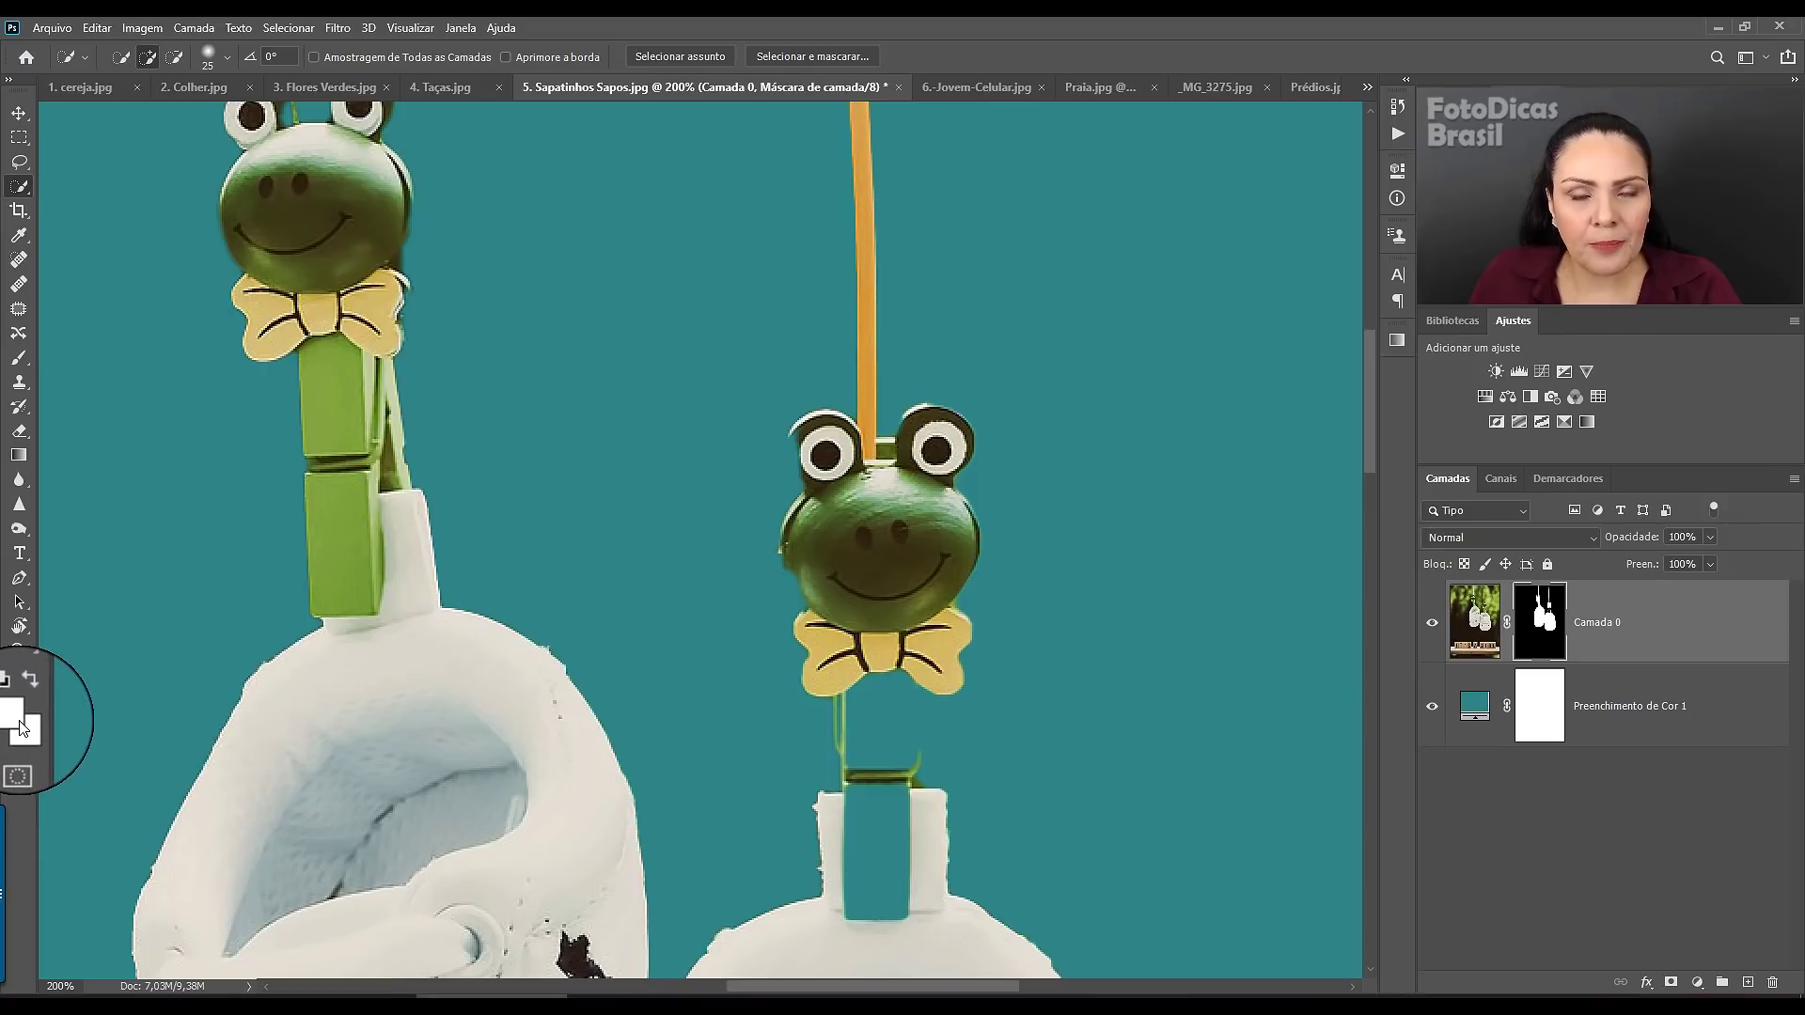
- Reset colours to black and white, make white the foreground, and pick the Brush tool
key("d")
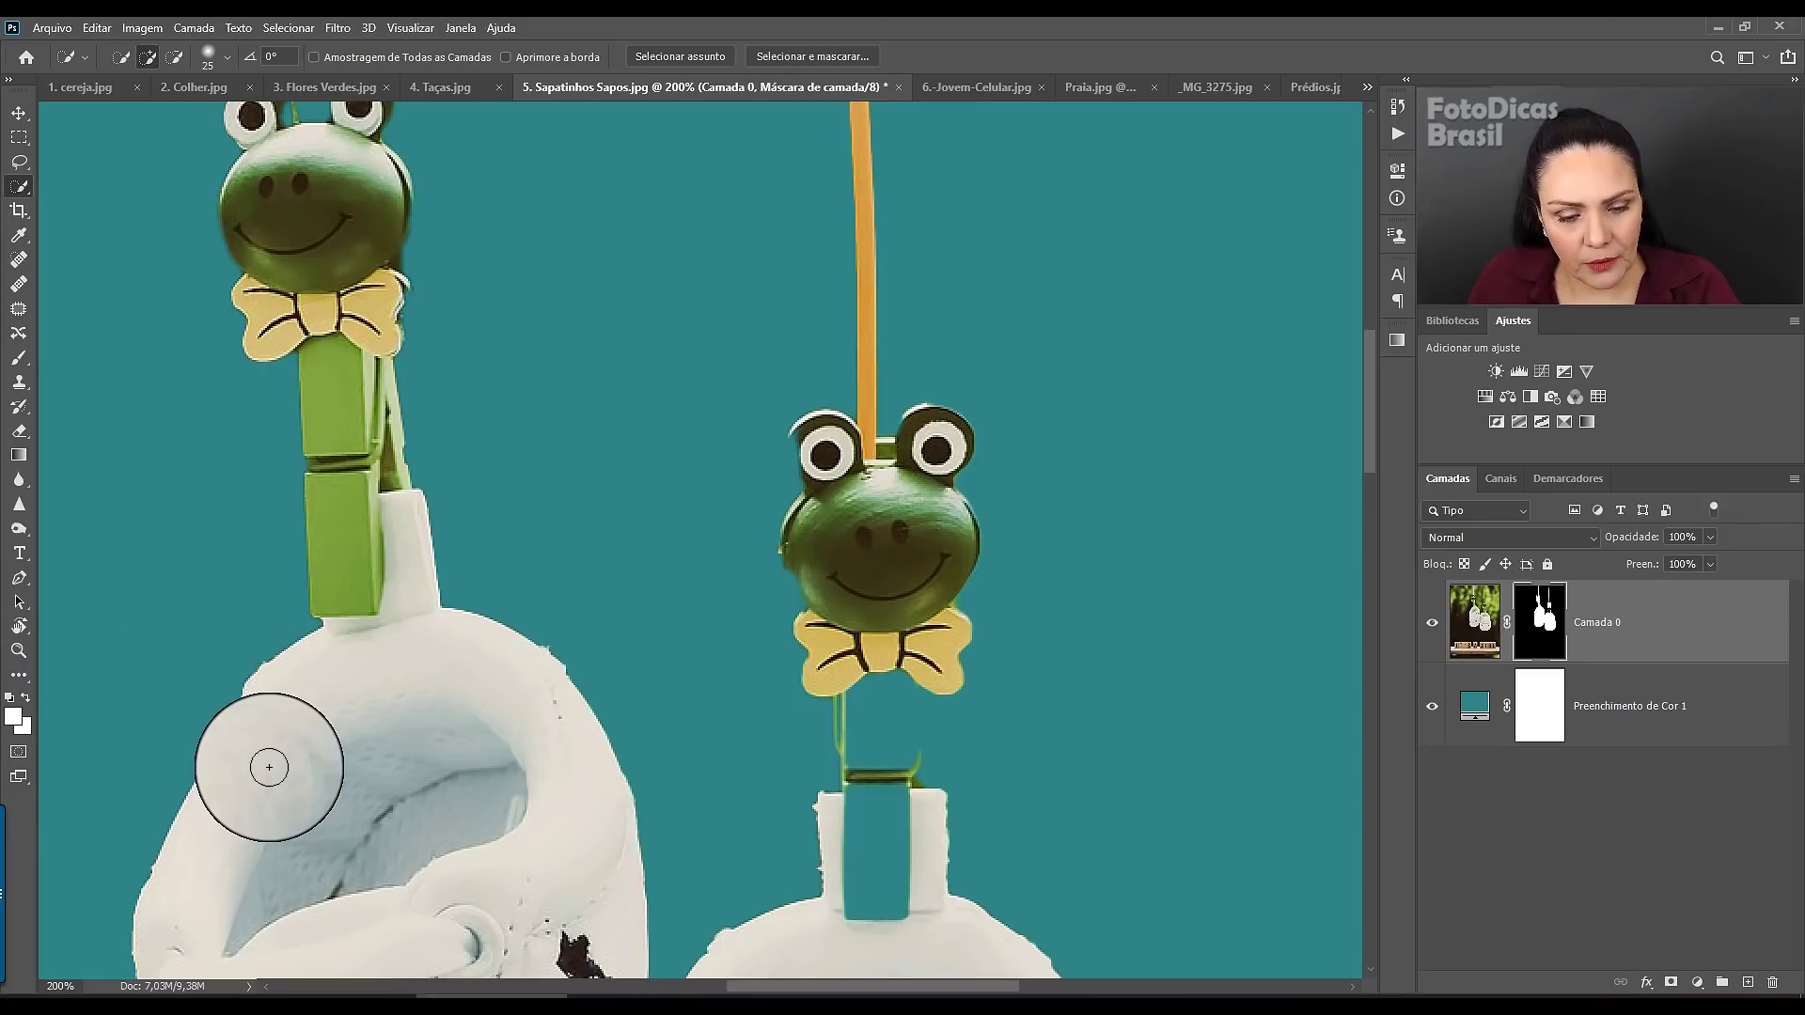
key("d")
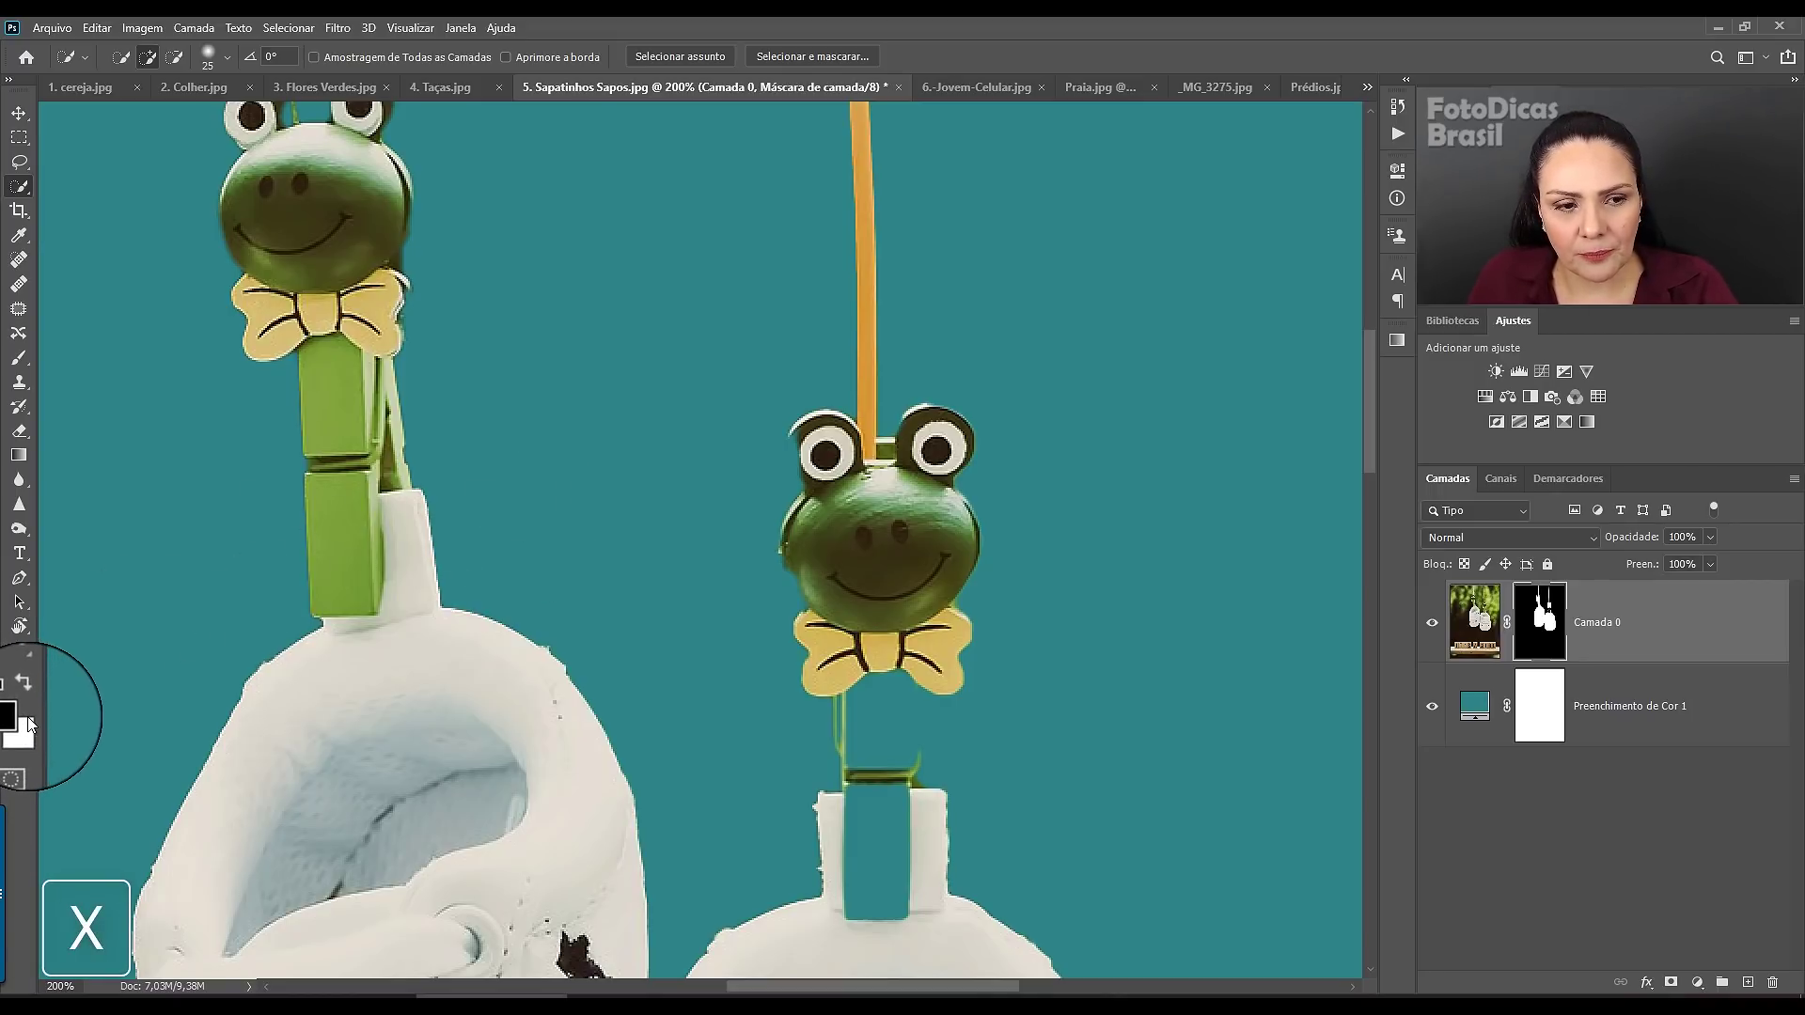
key("x")
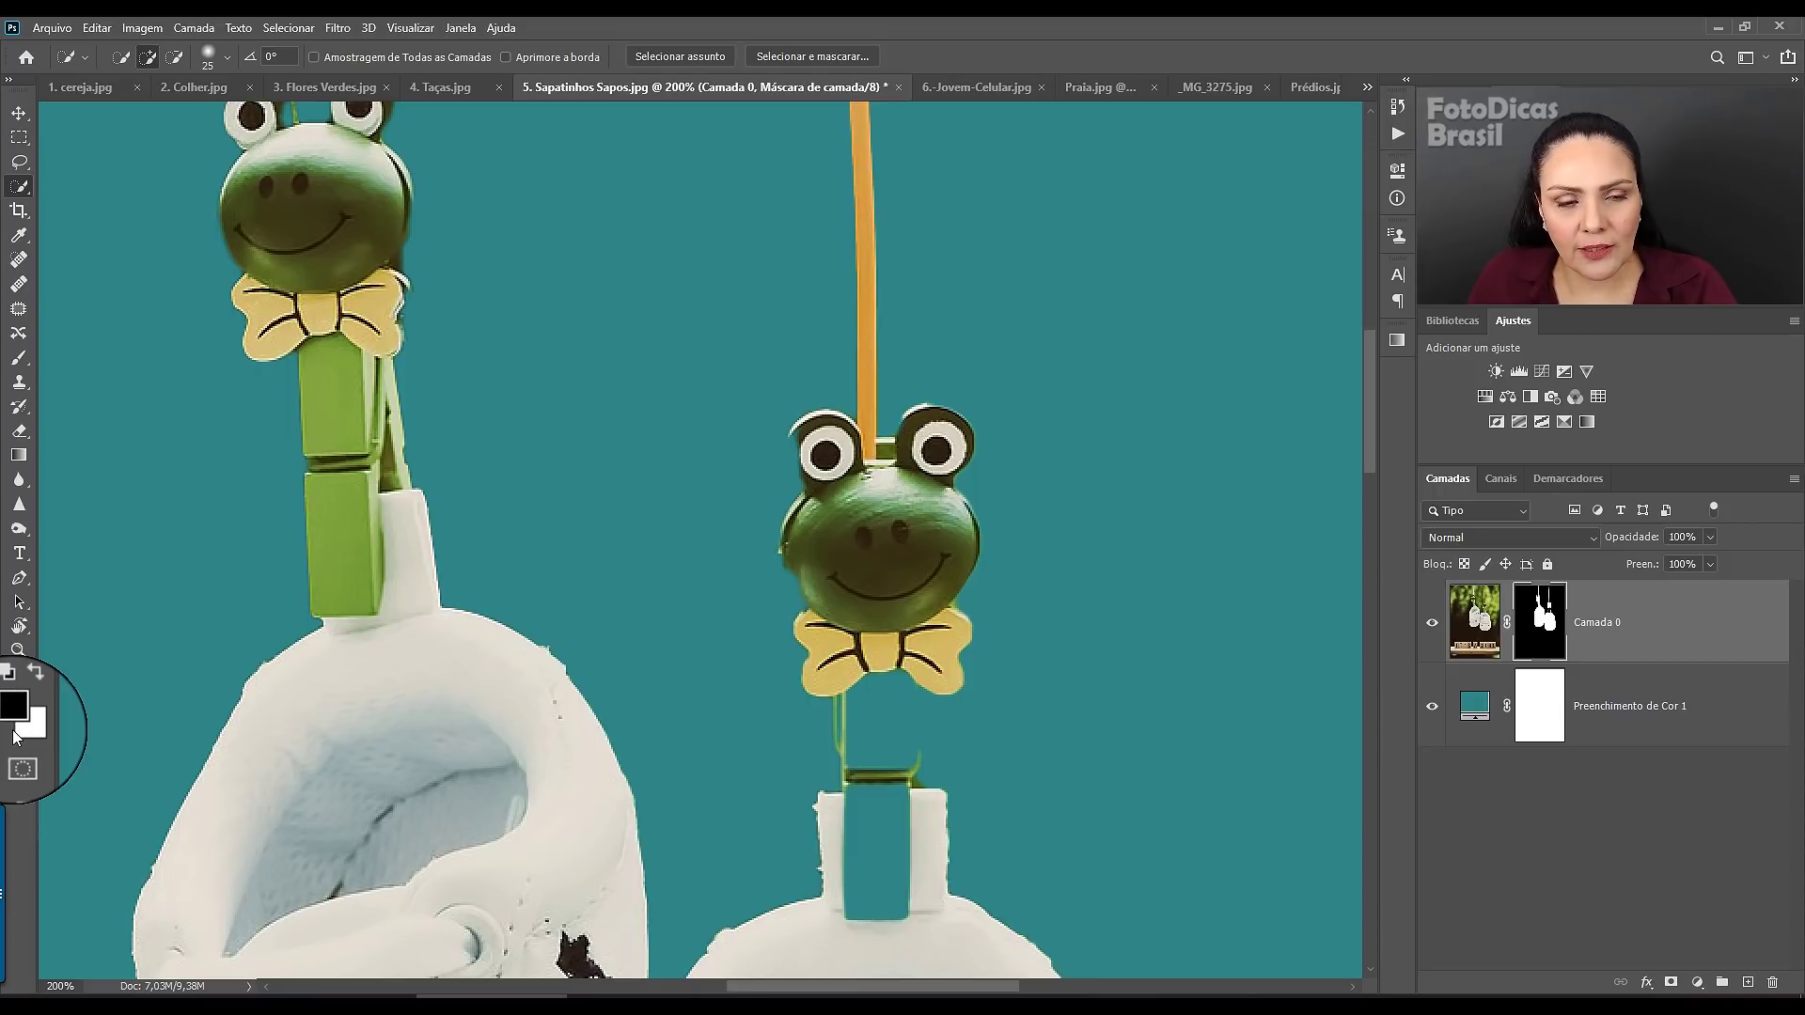
key("x")
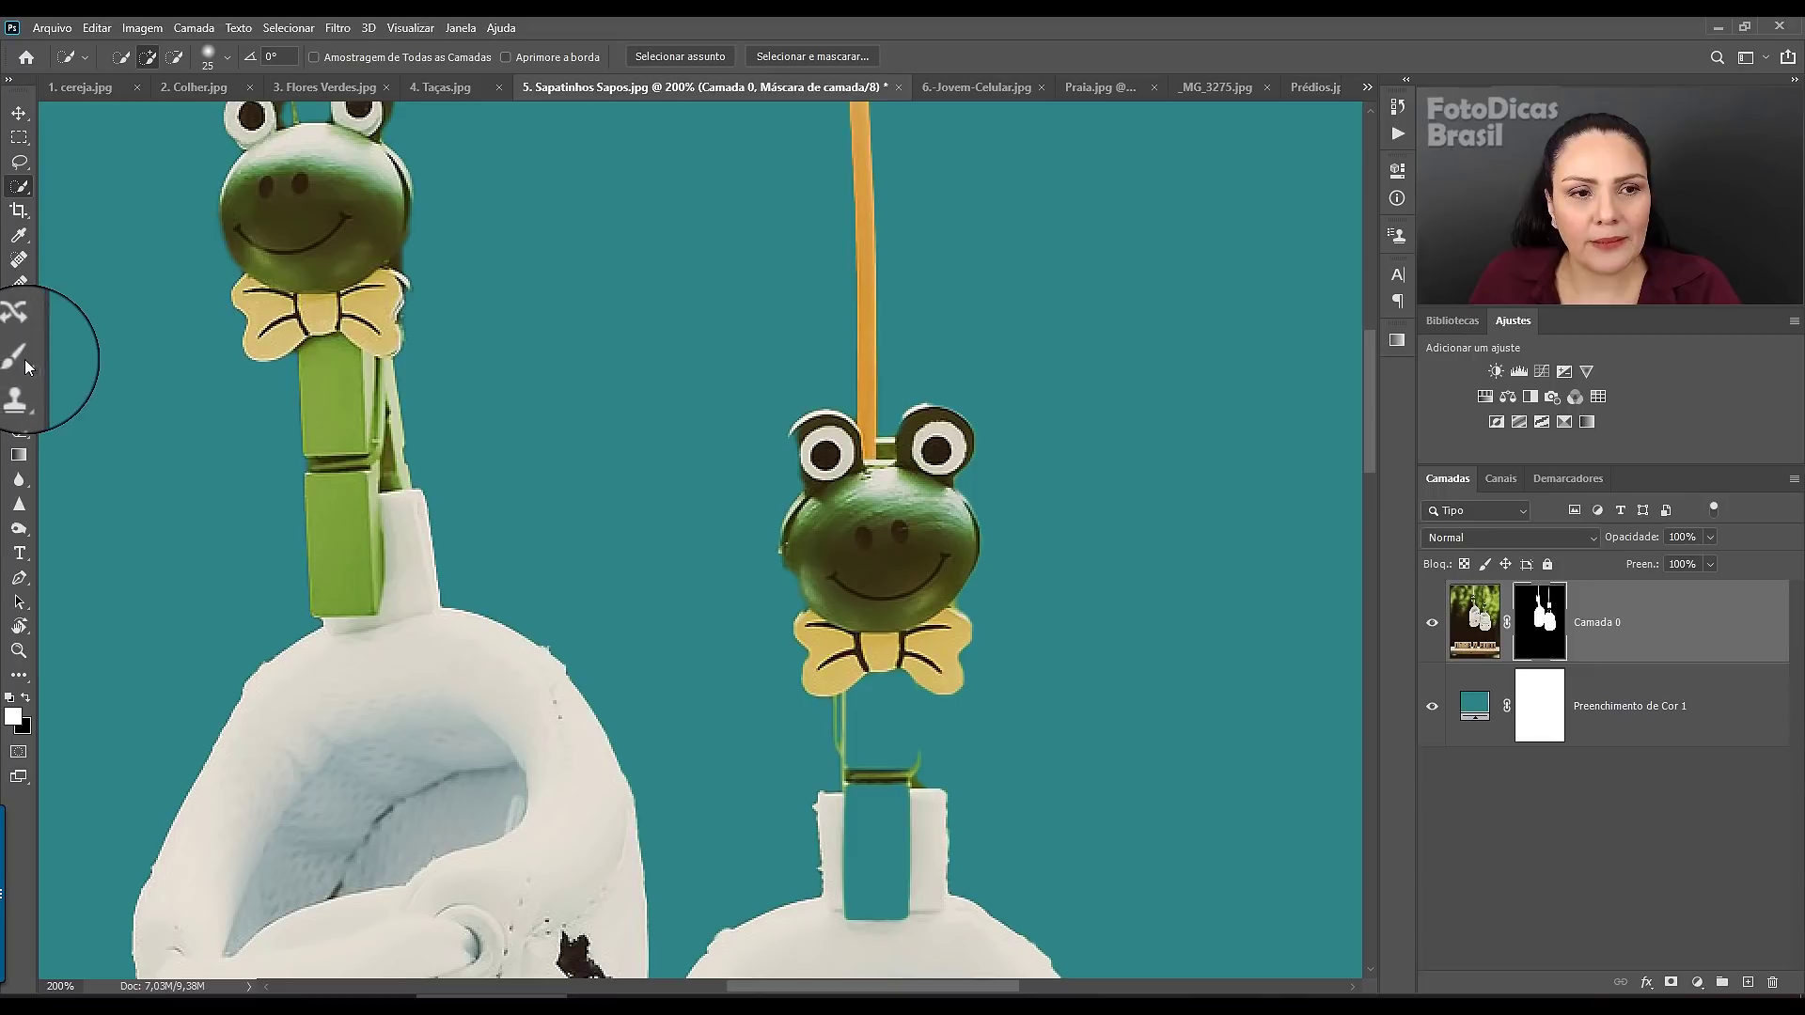
left_click(19, 364)
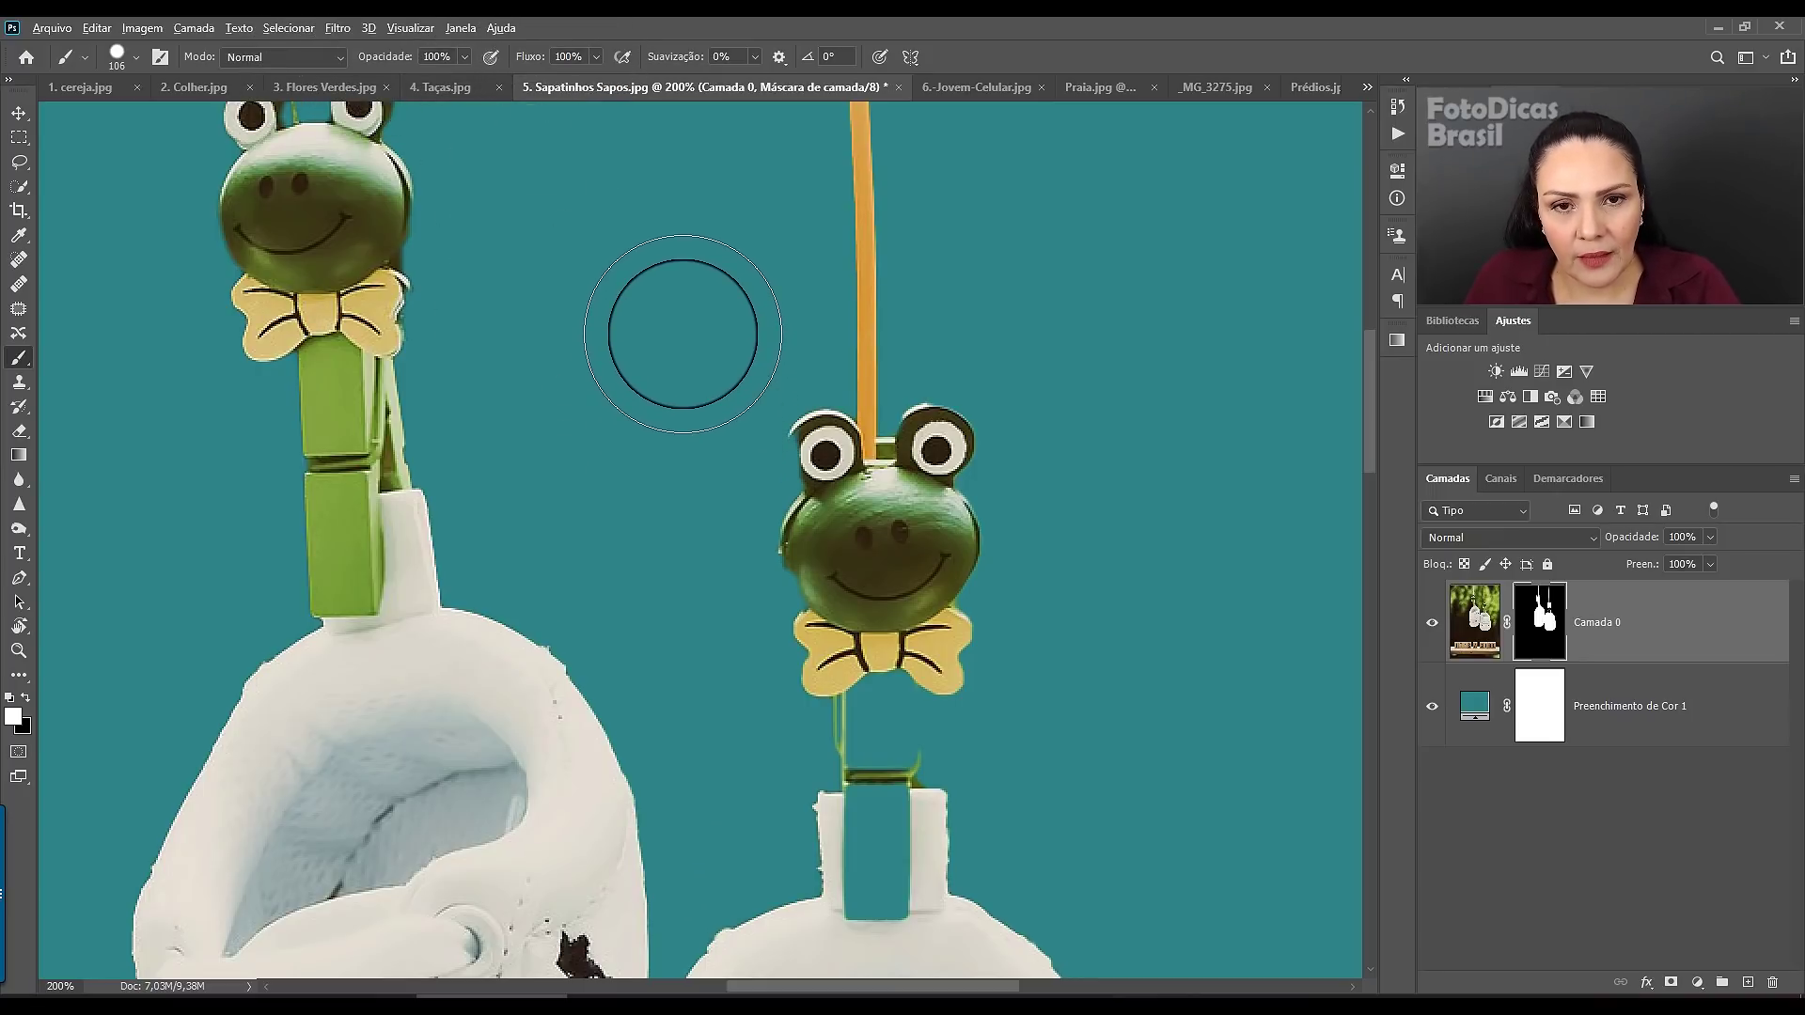
- Shrink the brush to about 21 px and paint white to restore the lower frog's green clothespin
right_click(683, 334, "alt")
left_click_drag(682, 334, 594, 358)
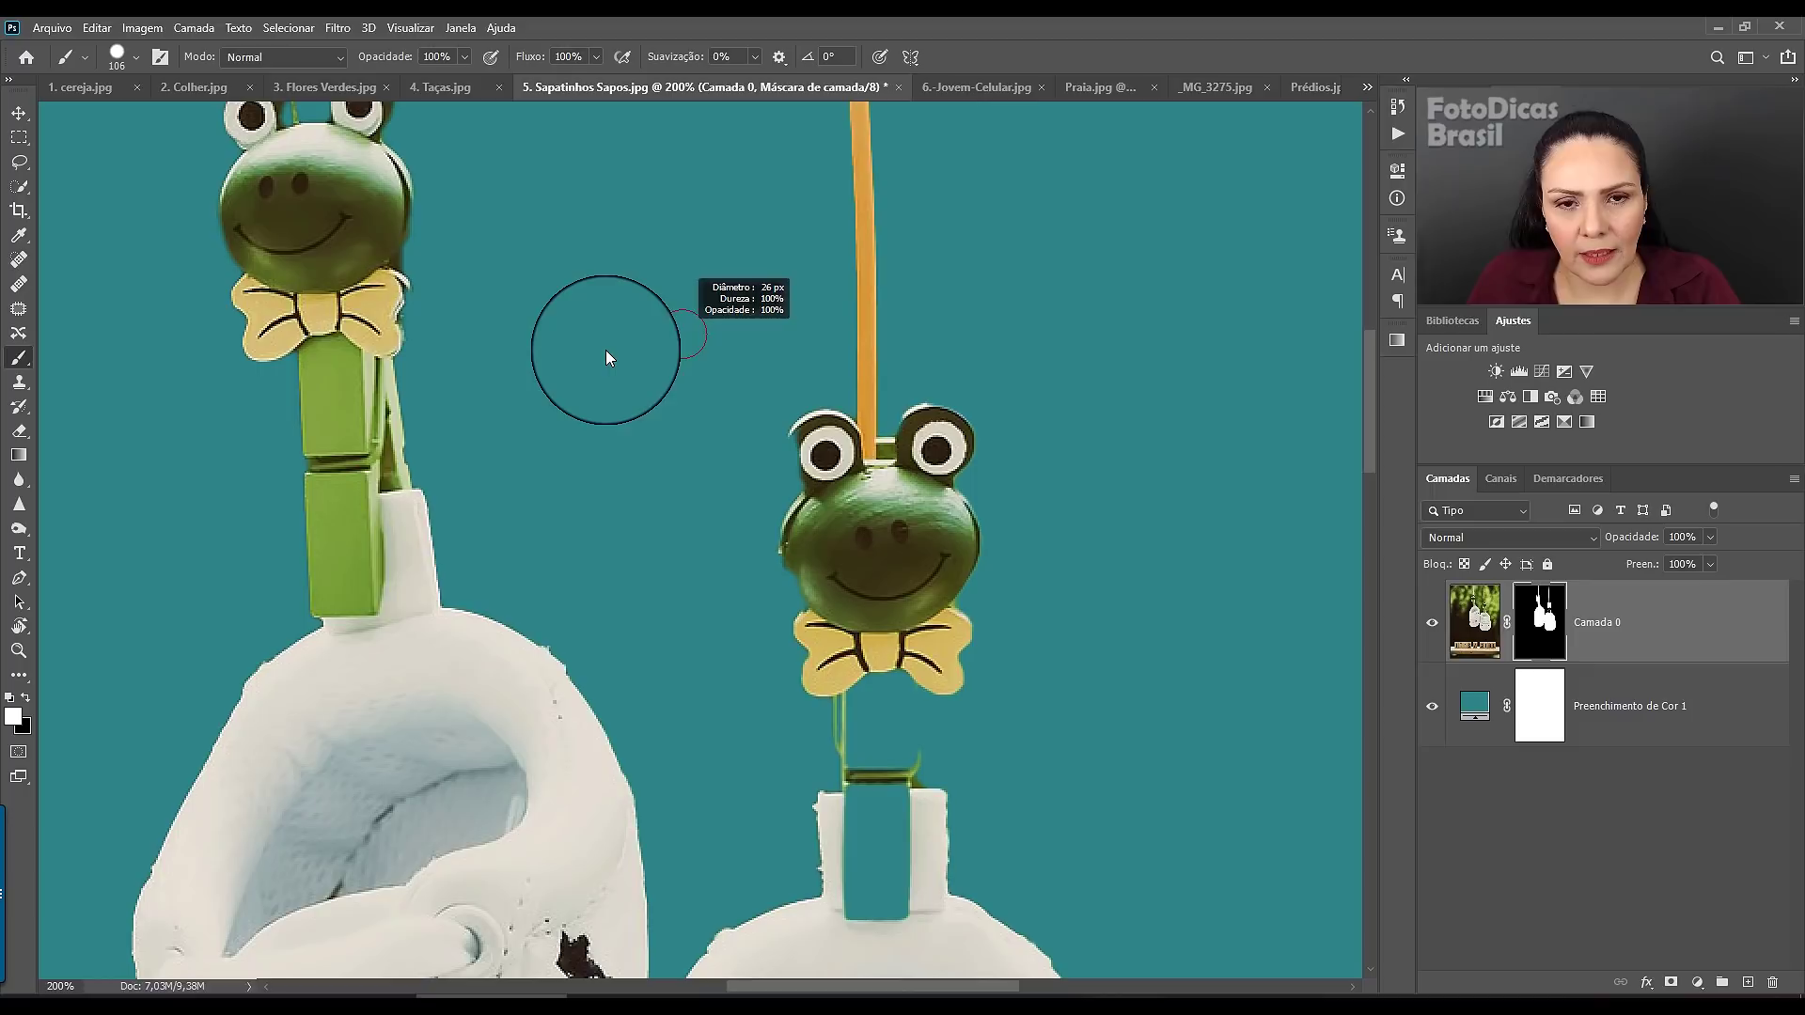
left_click_drag(594, 350, 605, 350)
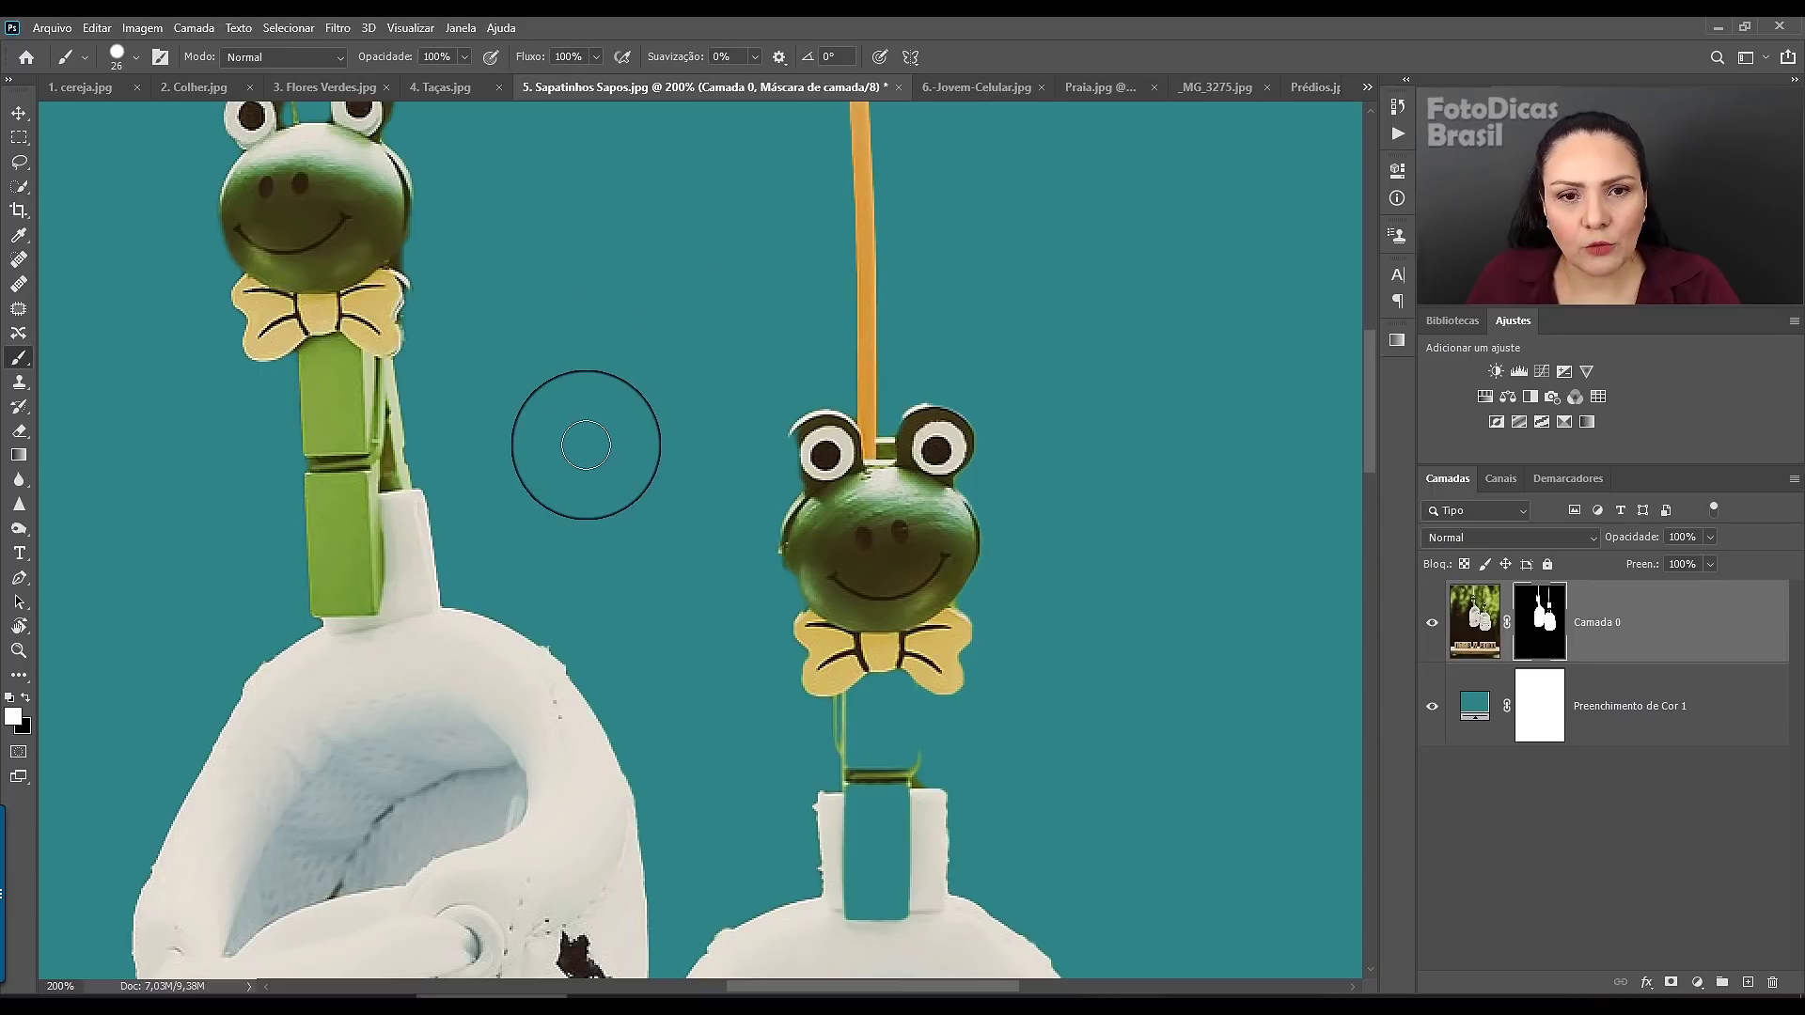
right_click(667, 208)
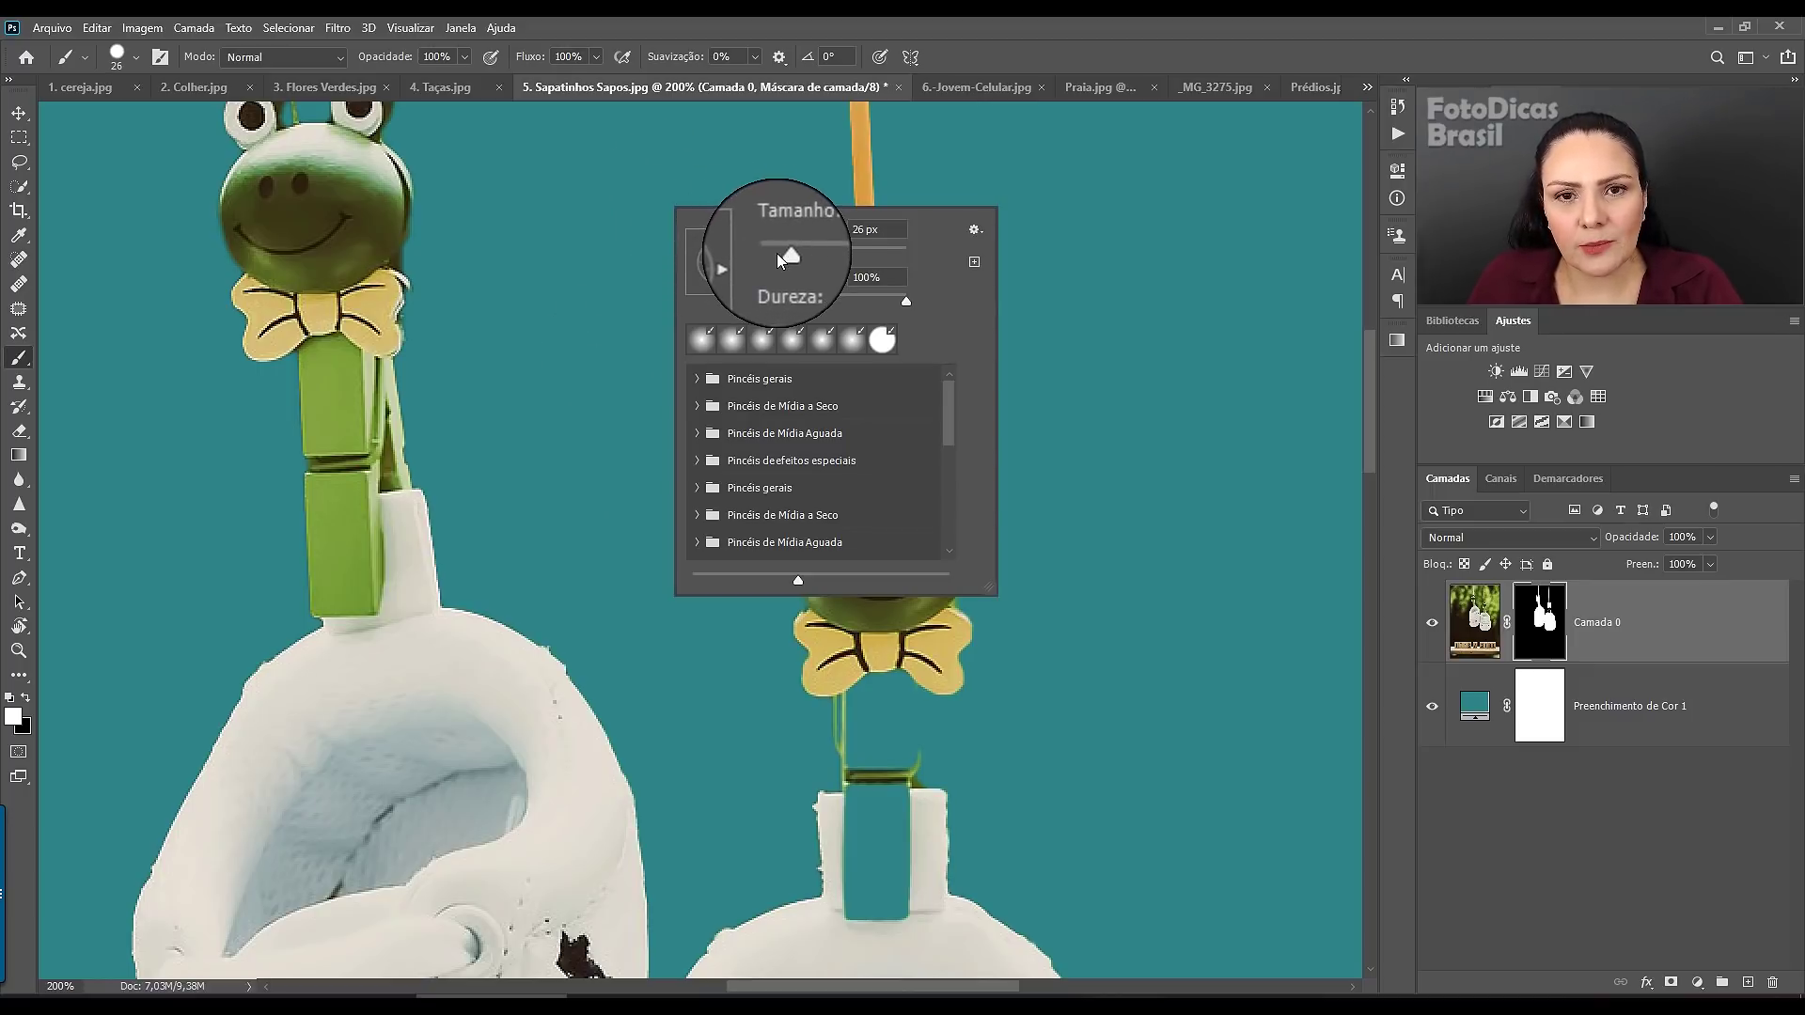
left_click_drag(783, 255, 781, 255)
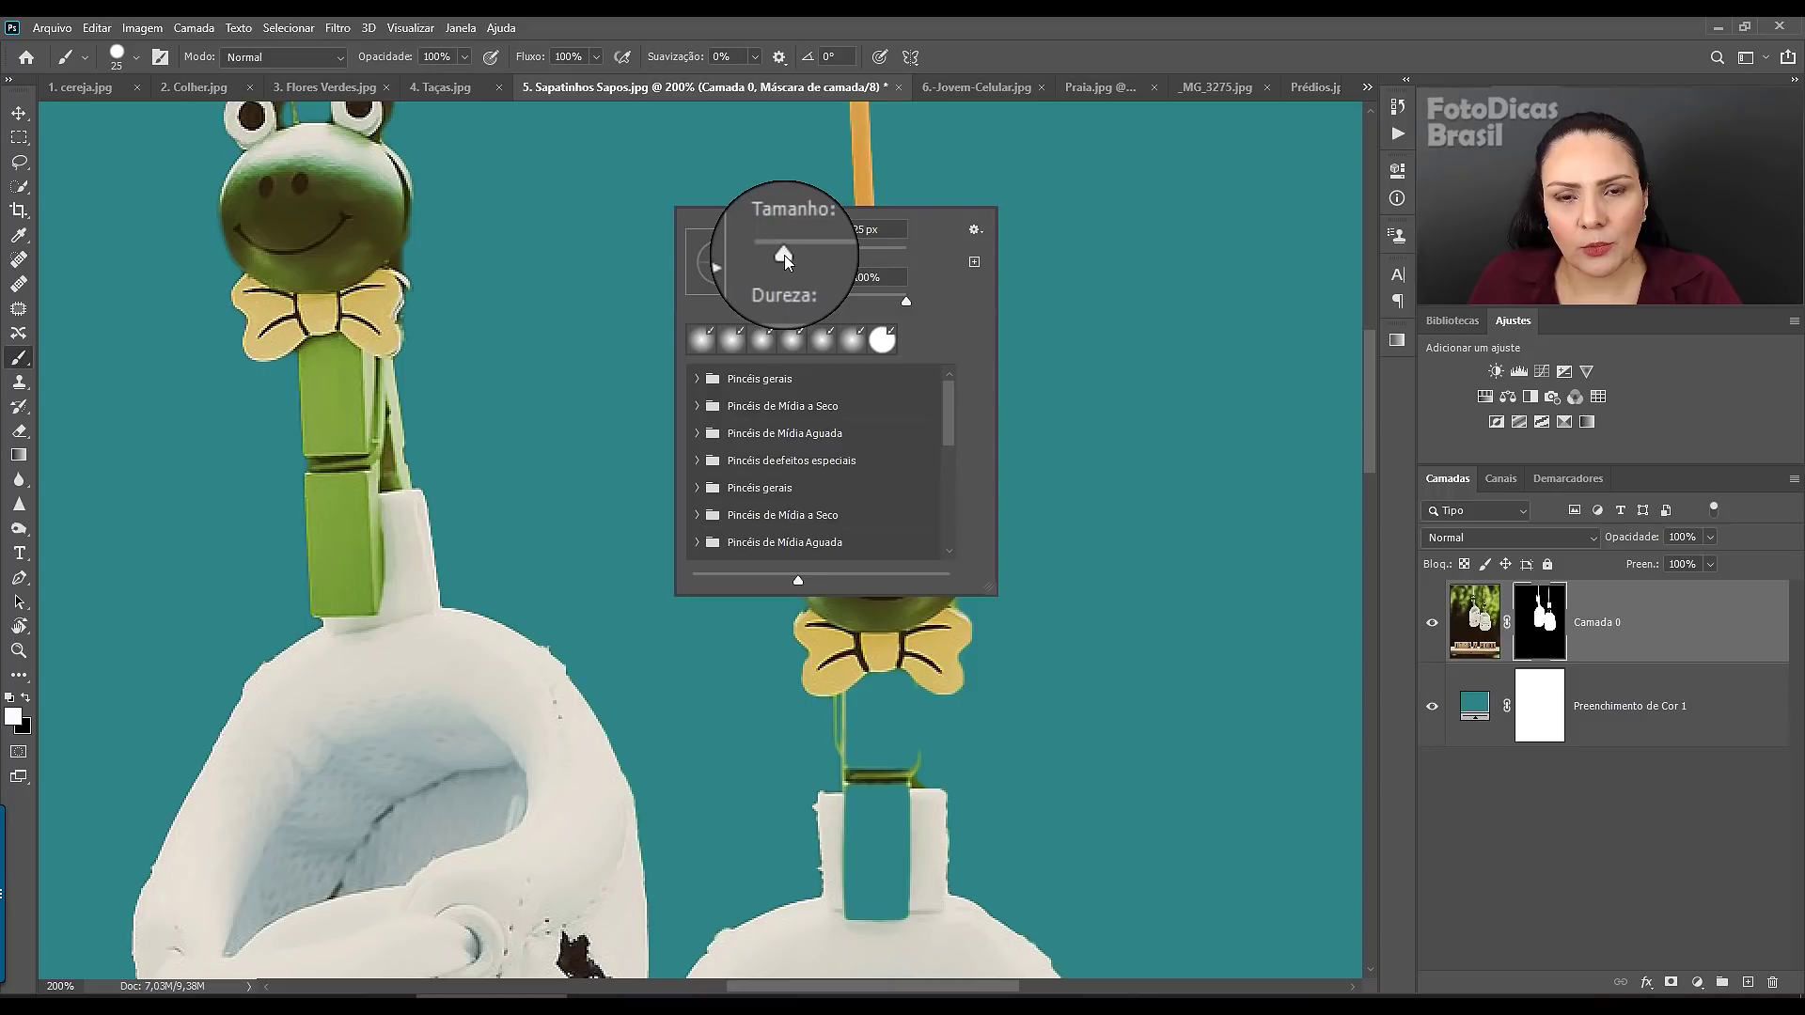
left_click(882, 755)
mouse_move(882, 755)
left_mouse_down()
mouse_move(870, 693)
mouse_move(886, 749)
mouse_move(894, 677)
mouse_move(887, 785)
mouse_move(858, 746)
mouse_move(861, 693)
mouse_move(855, 717)
mouse_move(855, 867)
mouse_move(871, 911)
mouse_move(878, 765)
mouse_move(911, 818)
mouse_move(902, 907)
left_mouse_up()
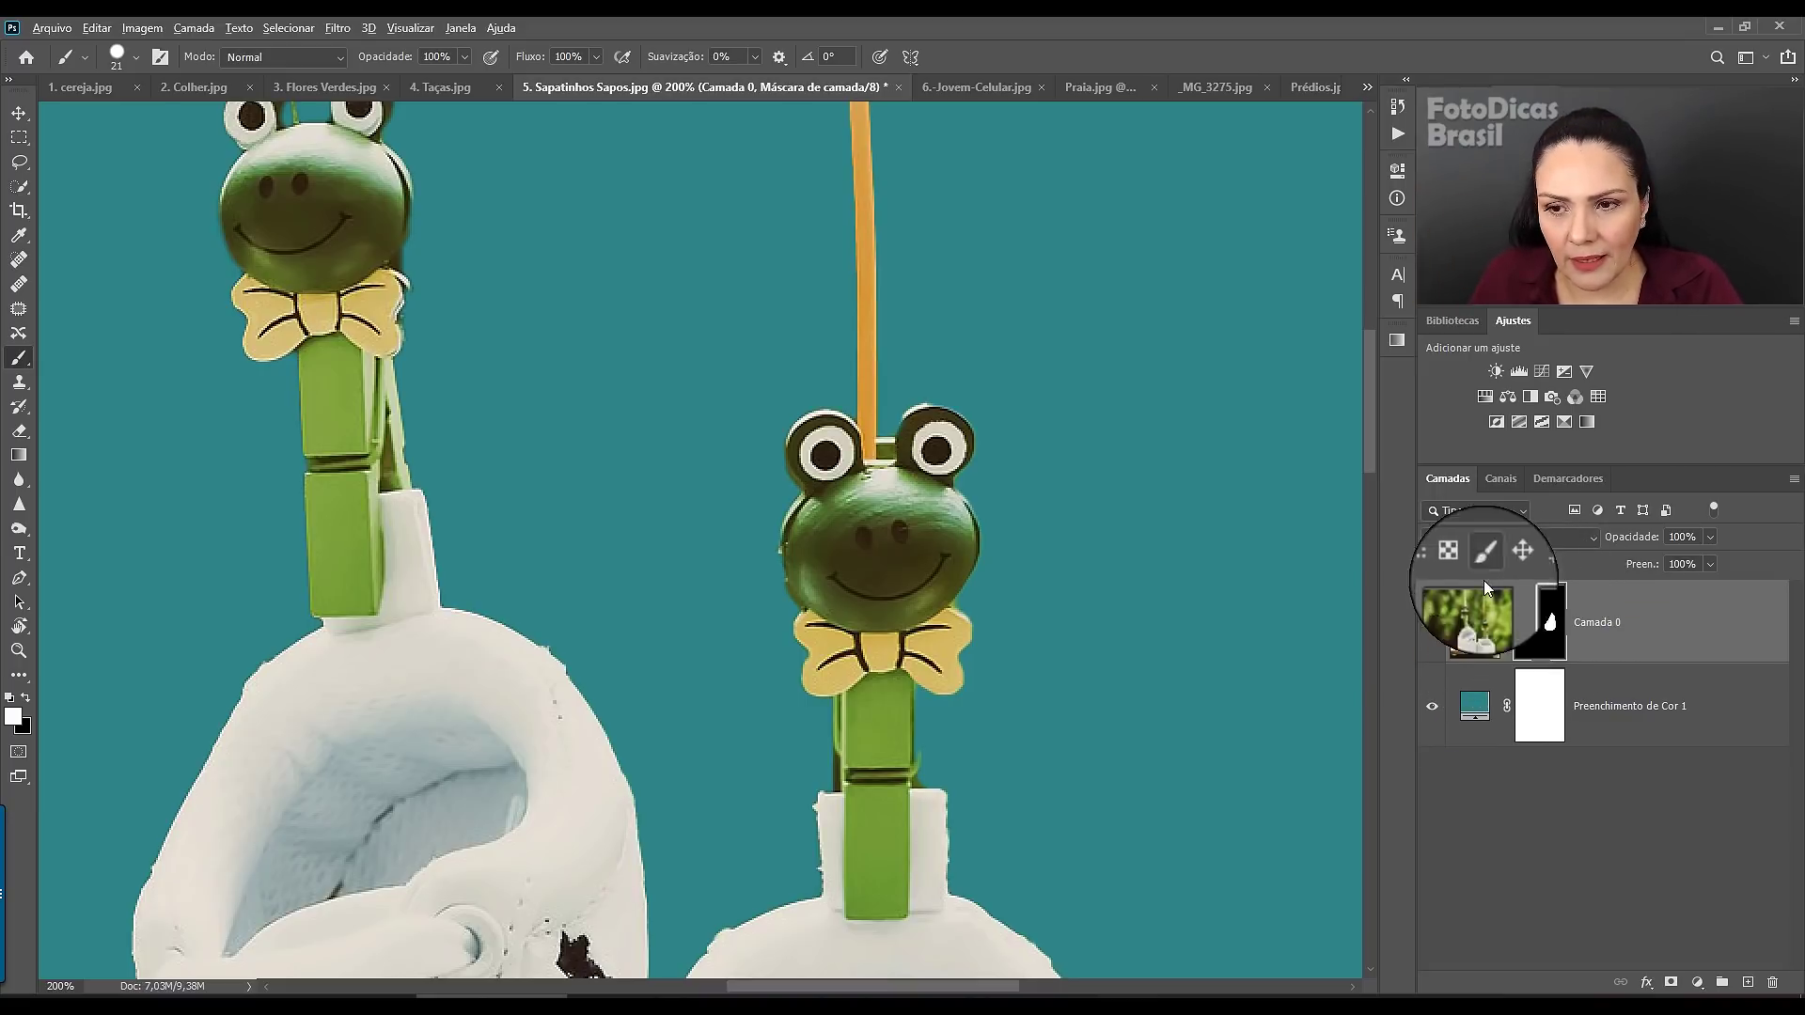
left_click(1532, 607, "alt")
left_click(1532, 609, "alt")
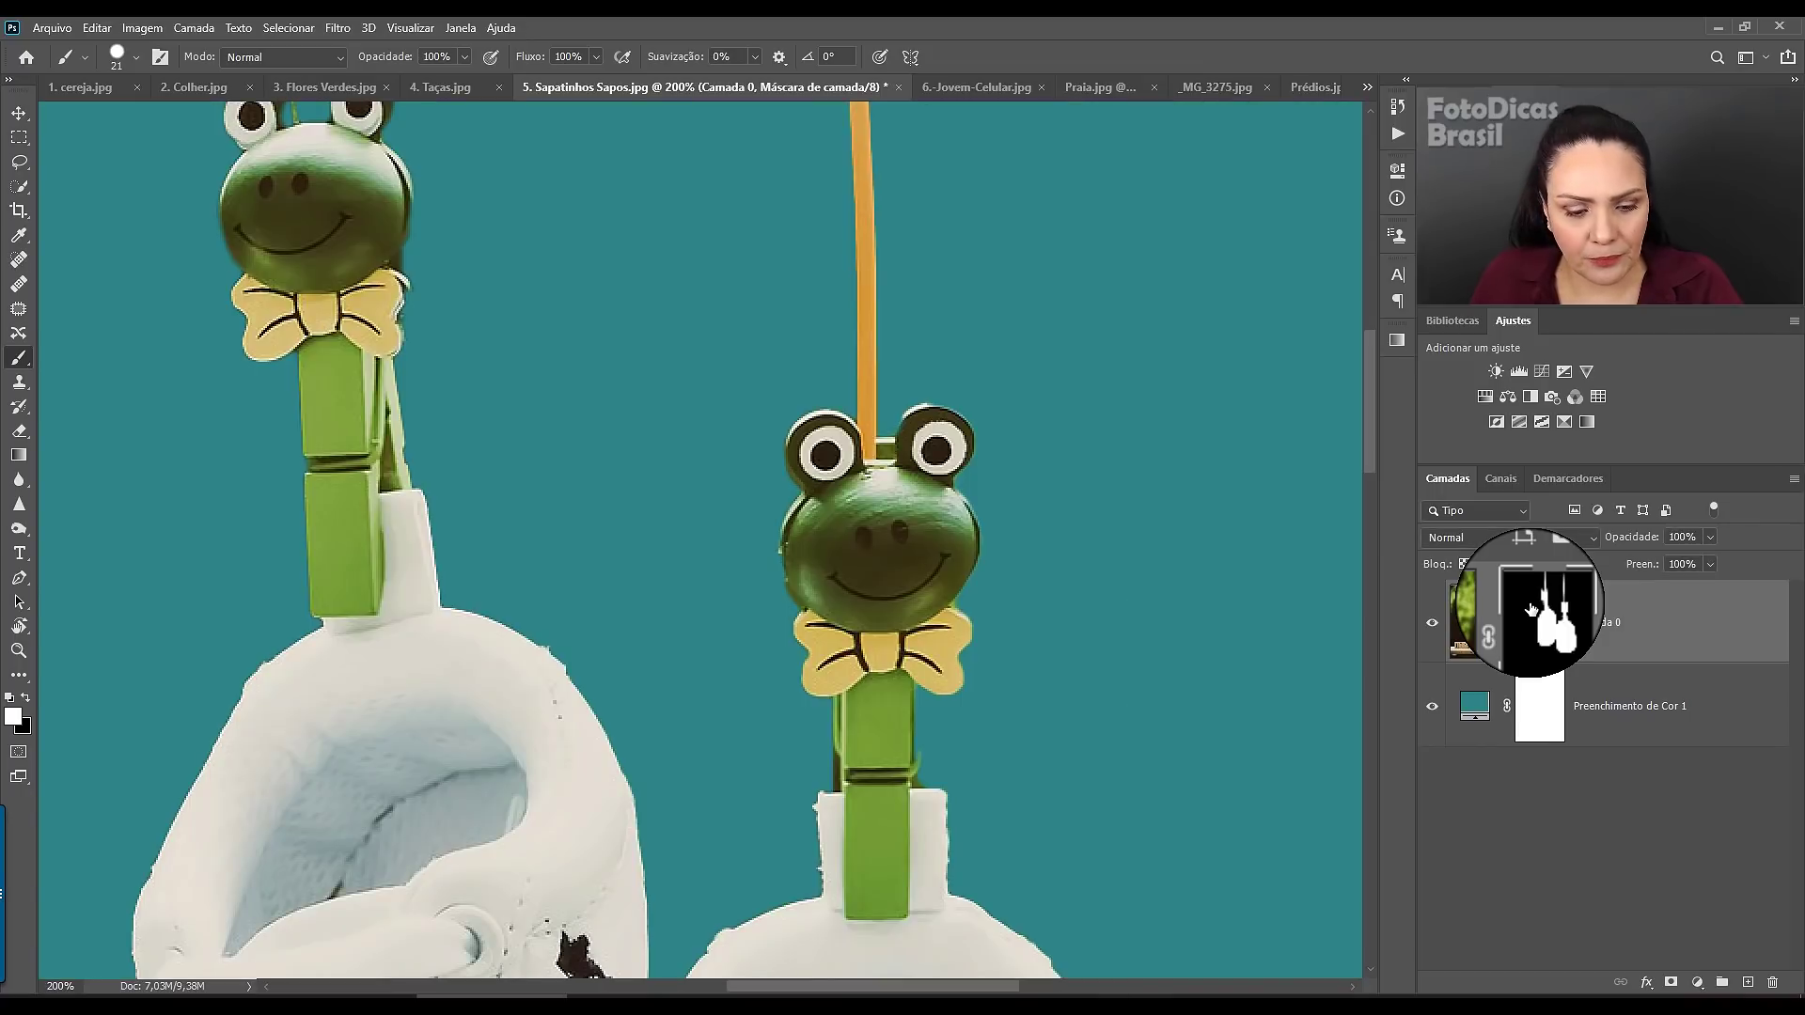
left_click(1532, 609, "ctrl")
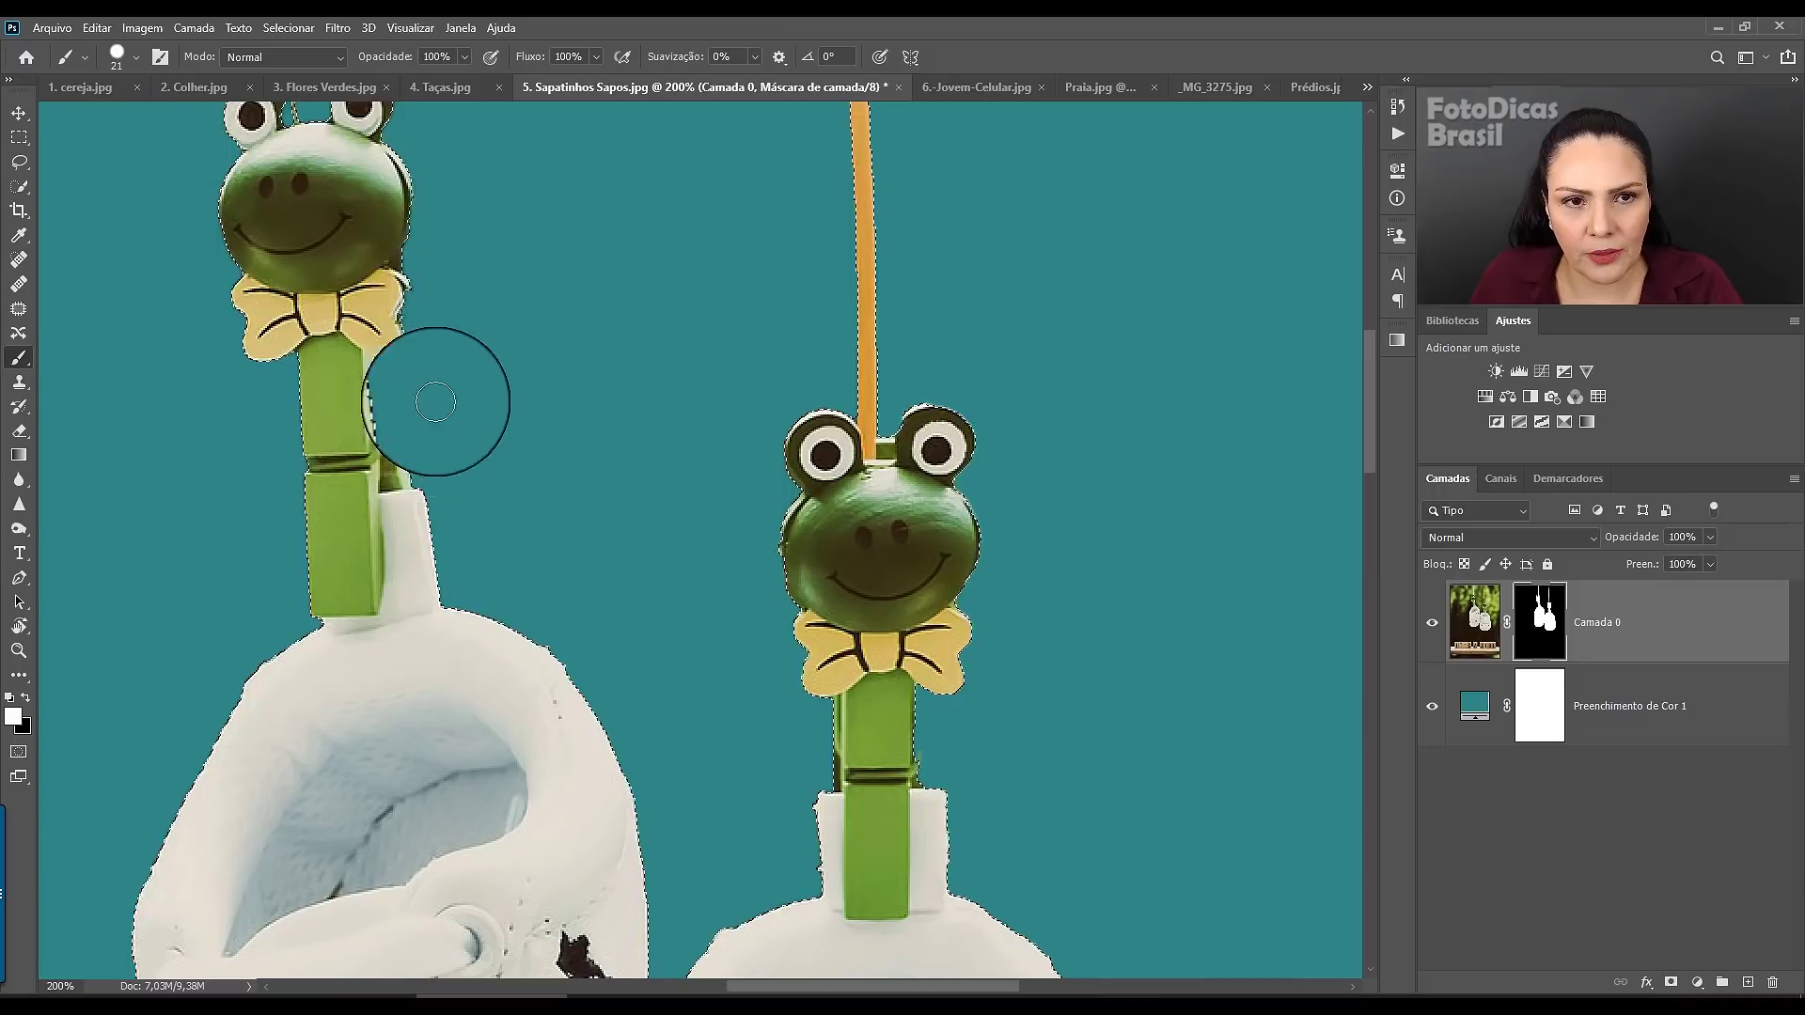
key("ctrl+z")
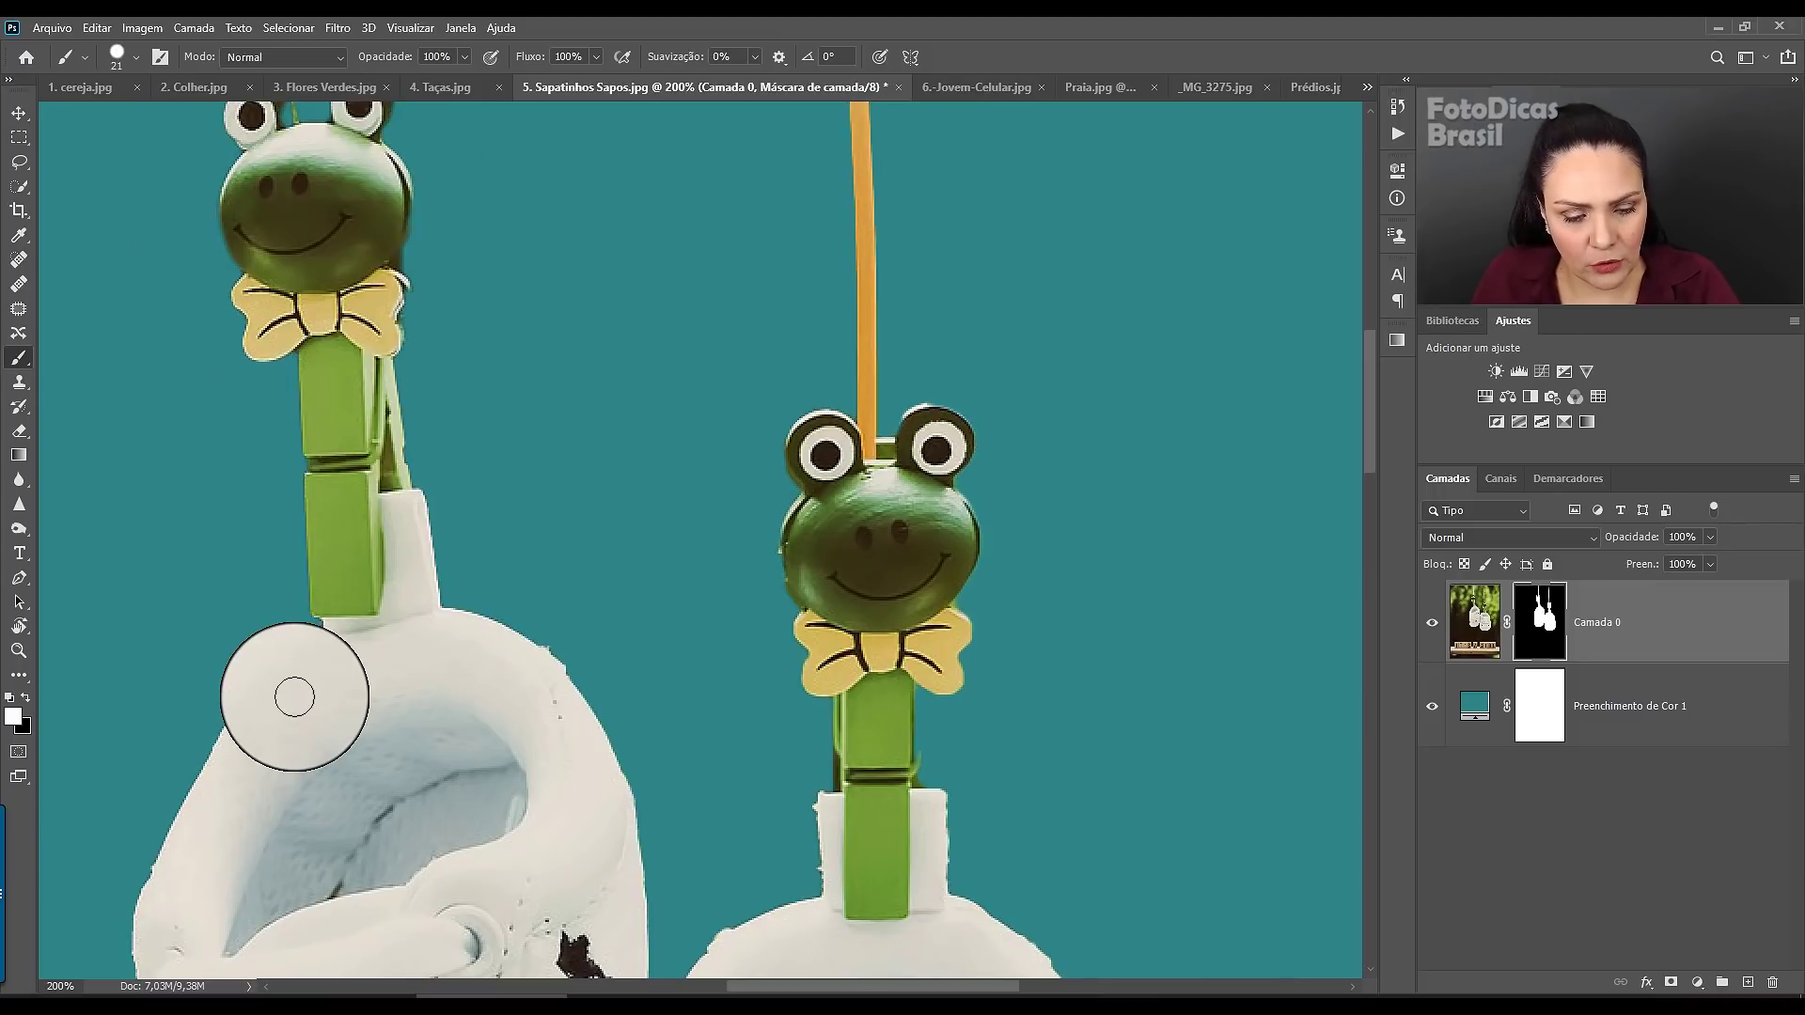
left_click(1543, 627, "shift")
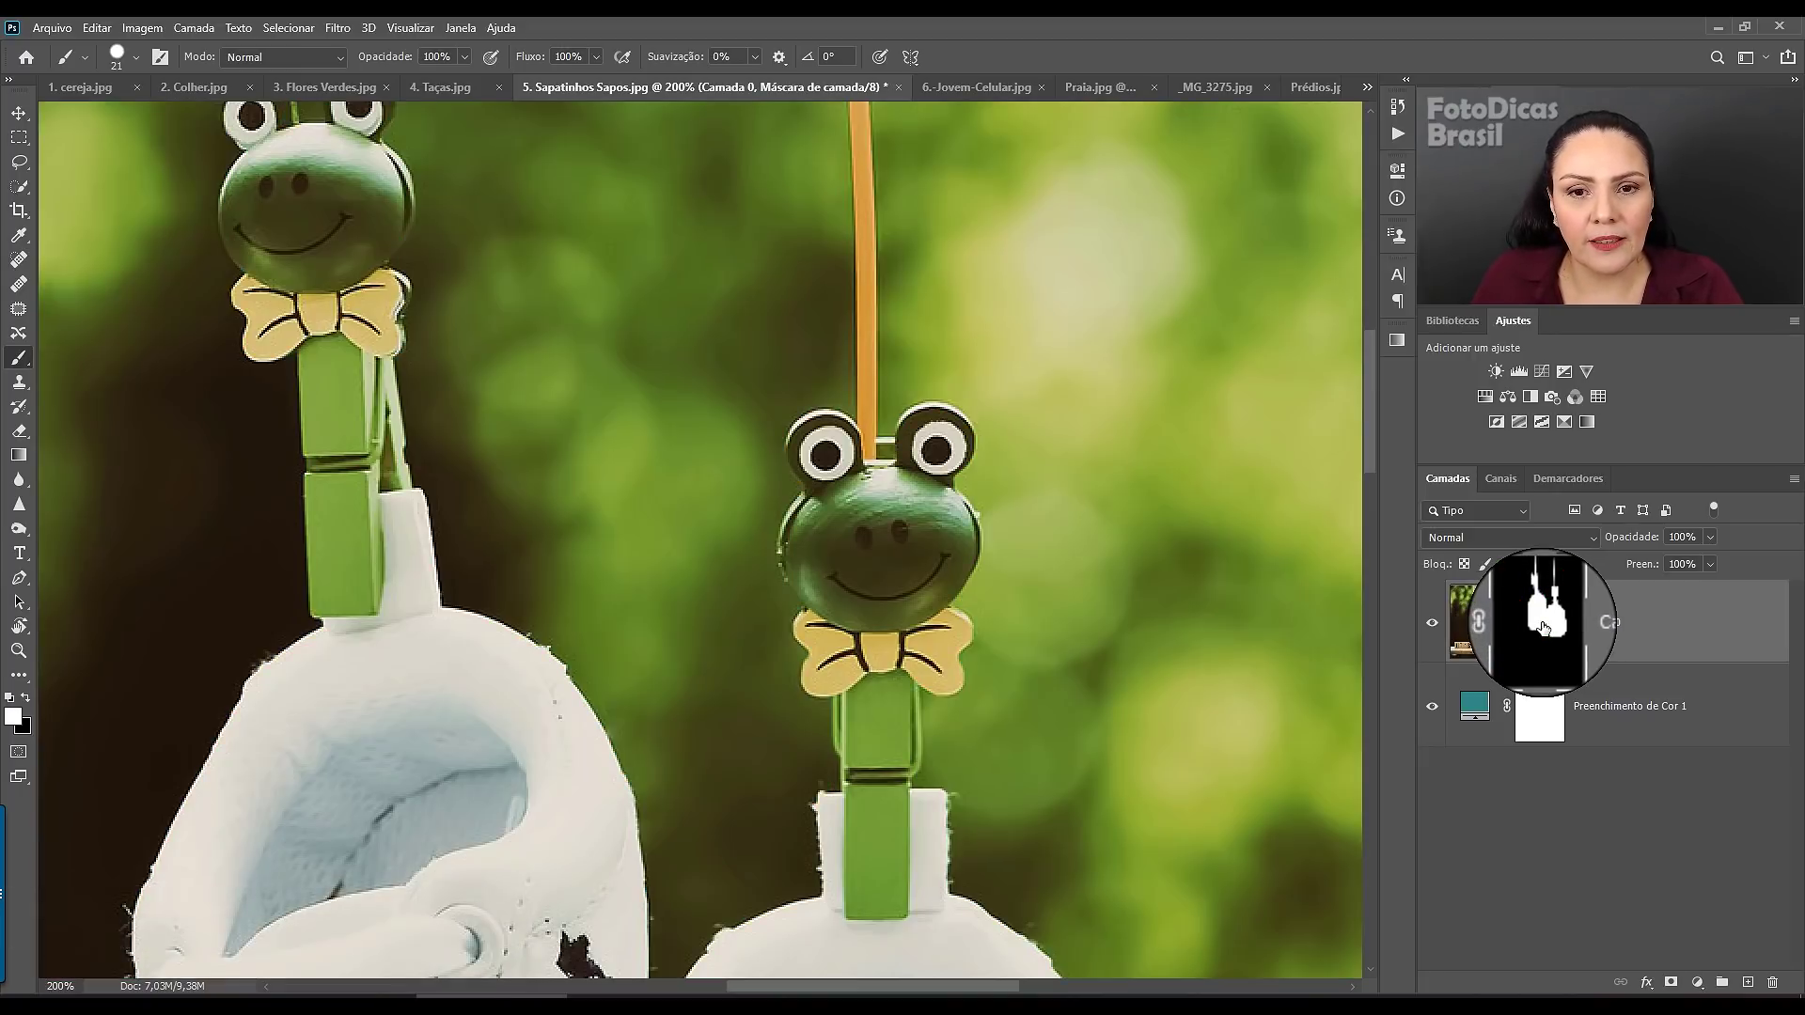
left_click(1543, 627, "shift")
left_click(1543, 627, "shift")
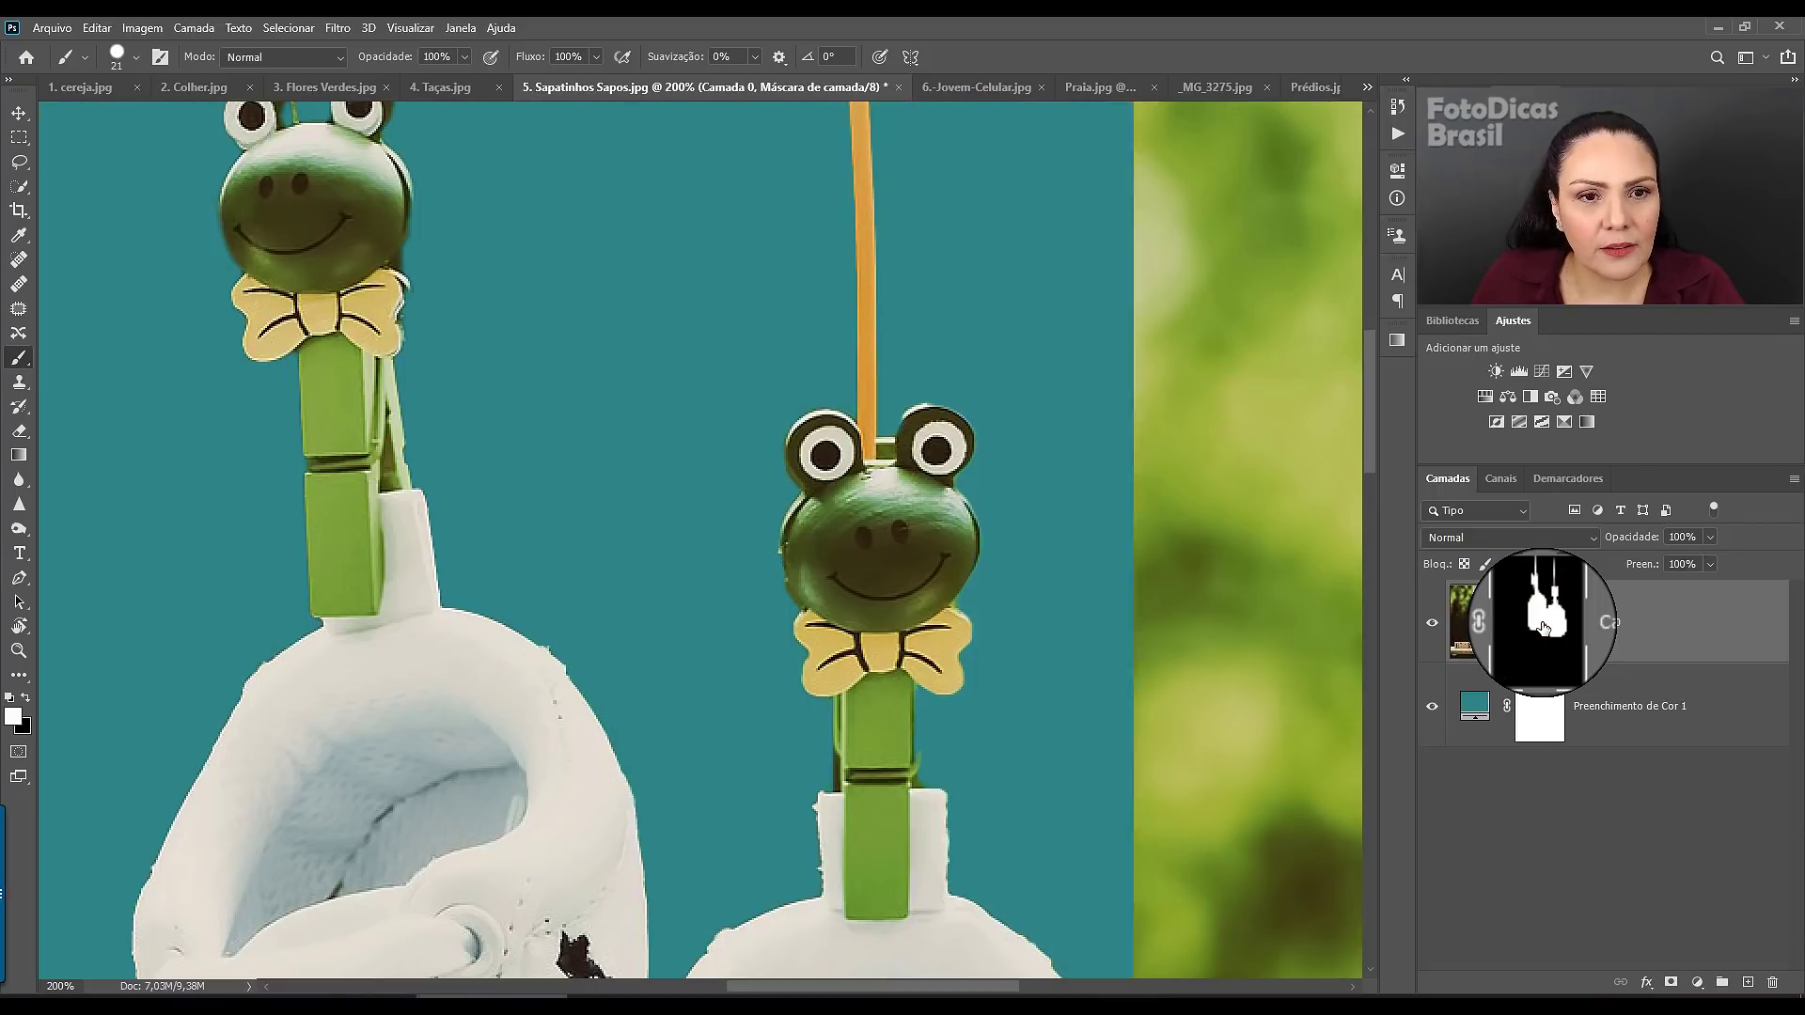
left_click(1542, 627, "shift")
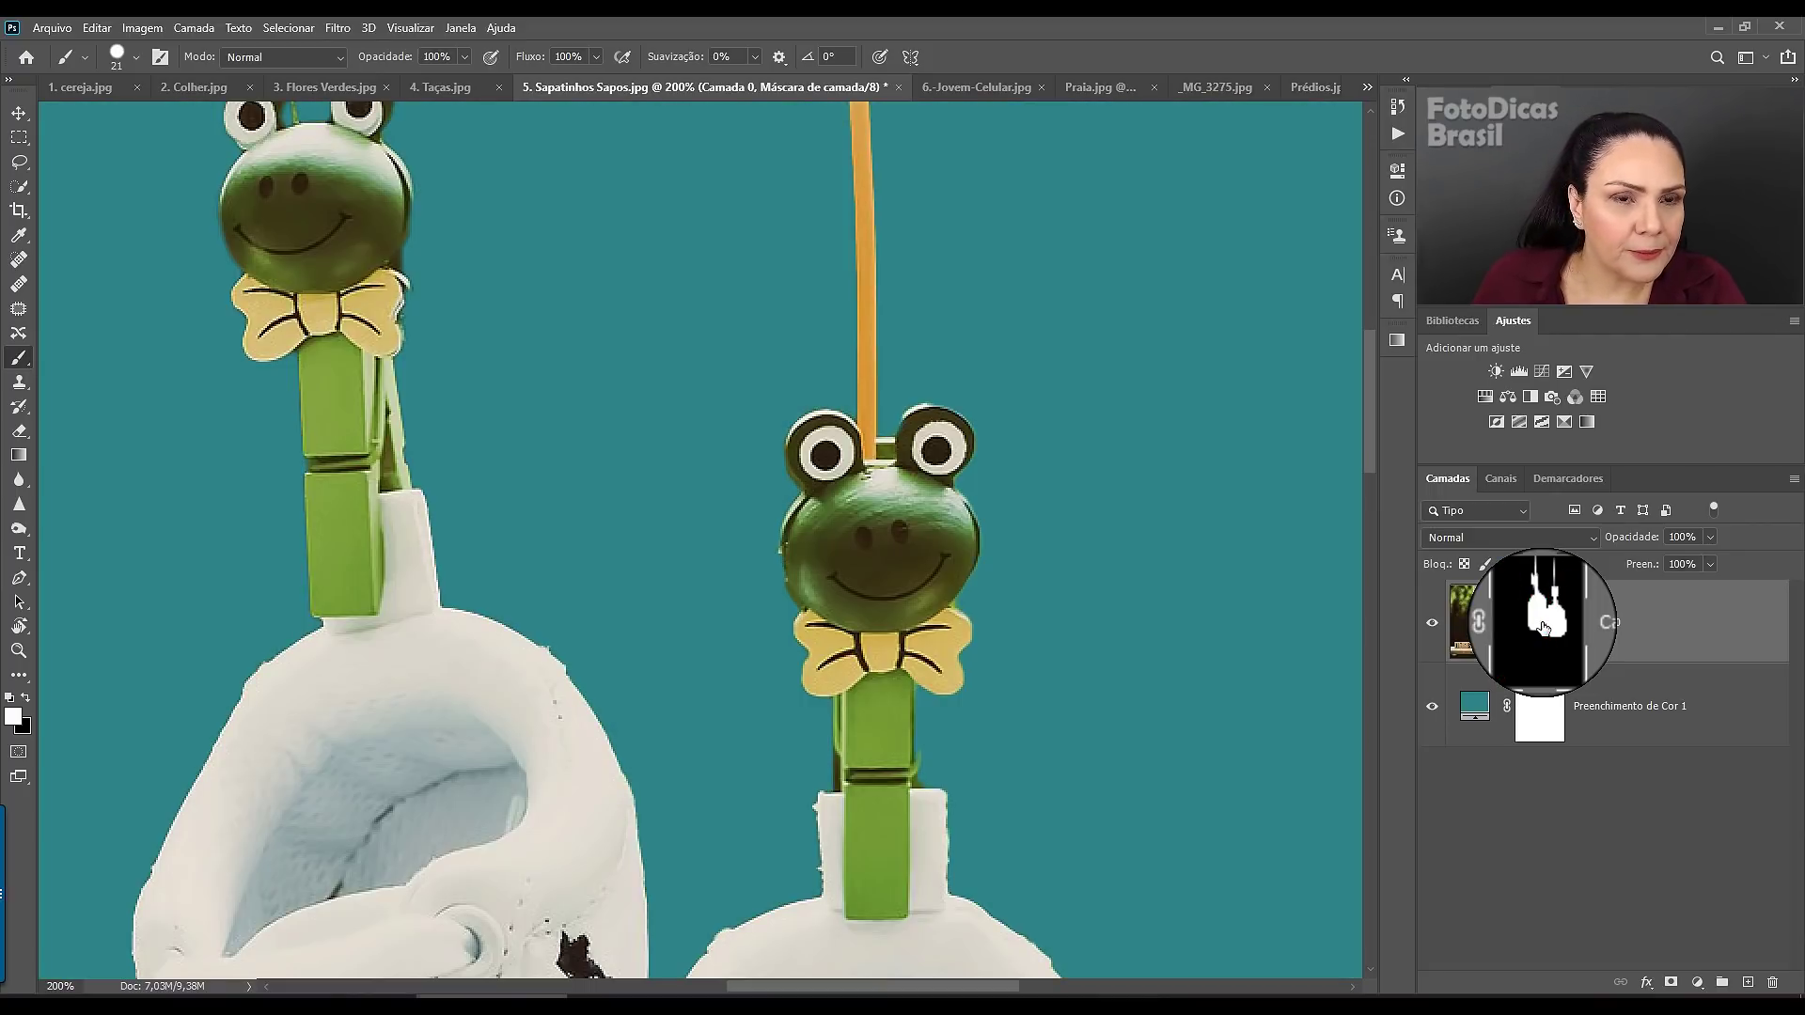
left_click(1543, 627, "shift")
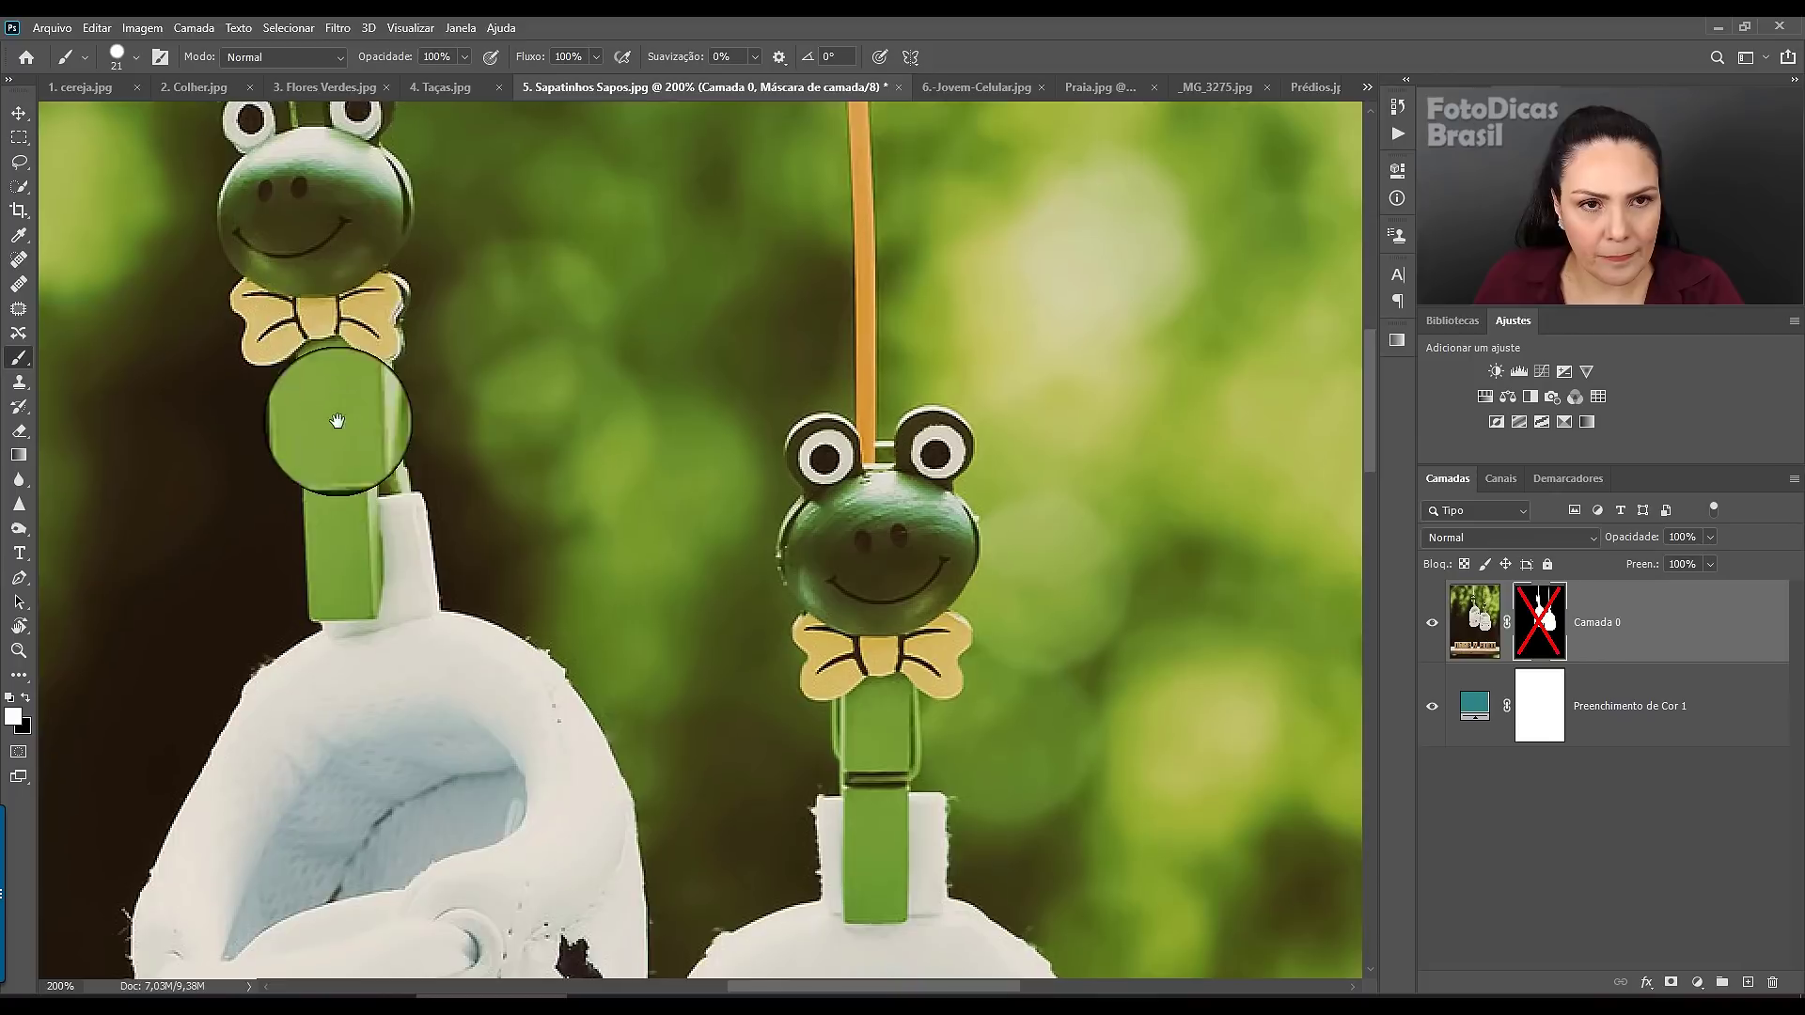
left_click_drag(337, 420, 382, 686)
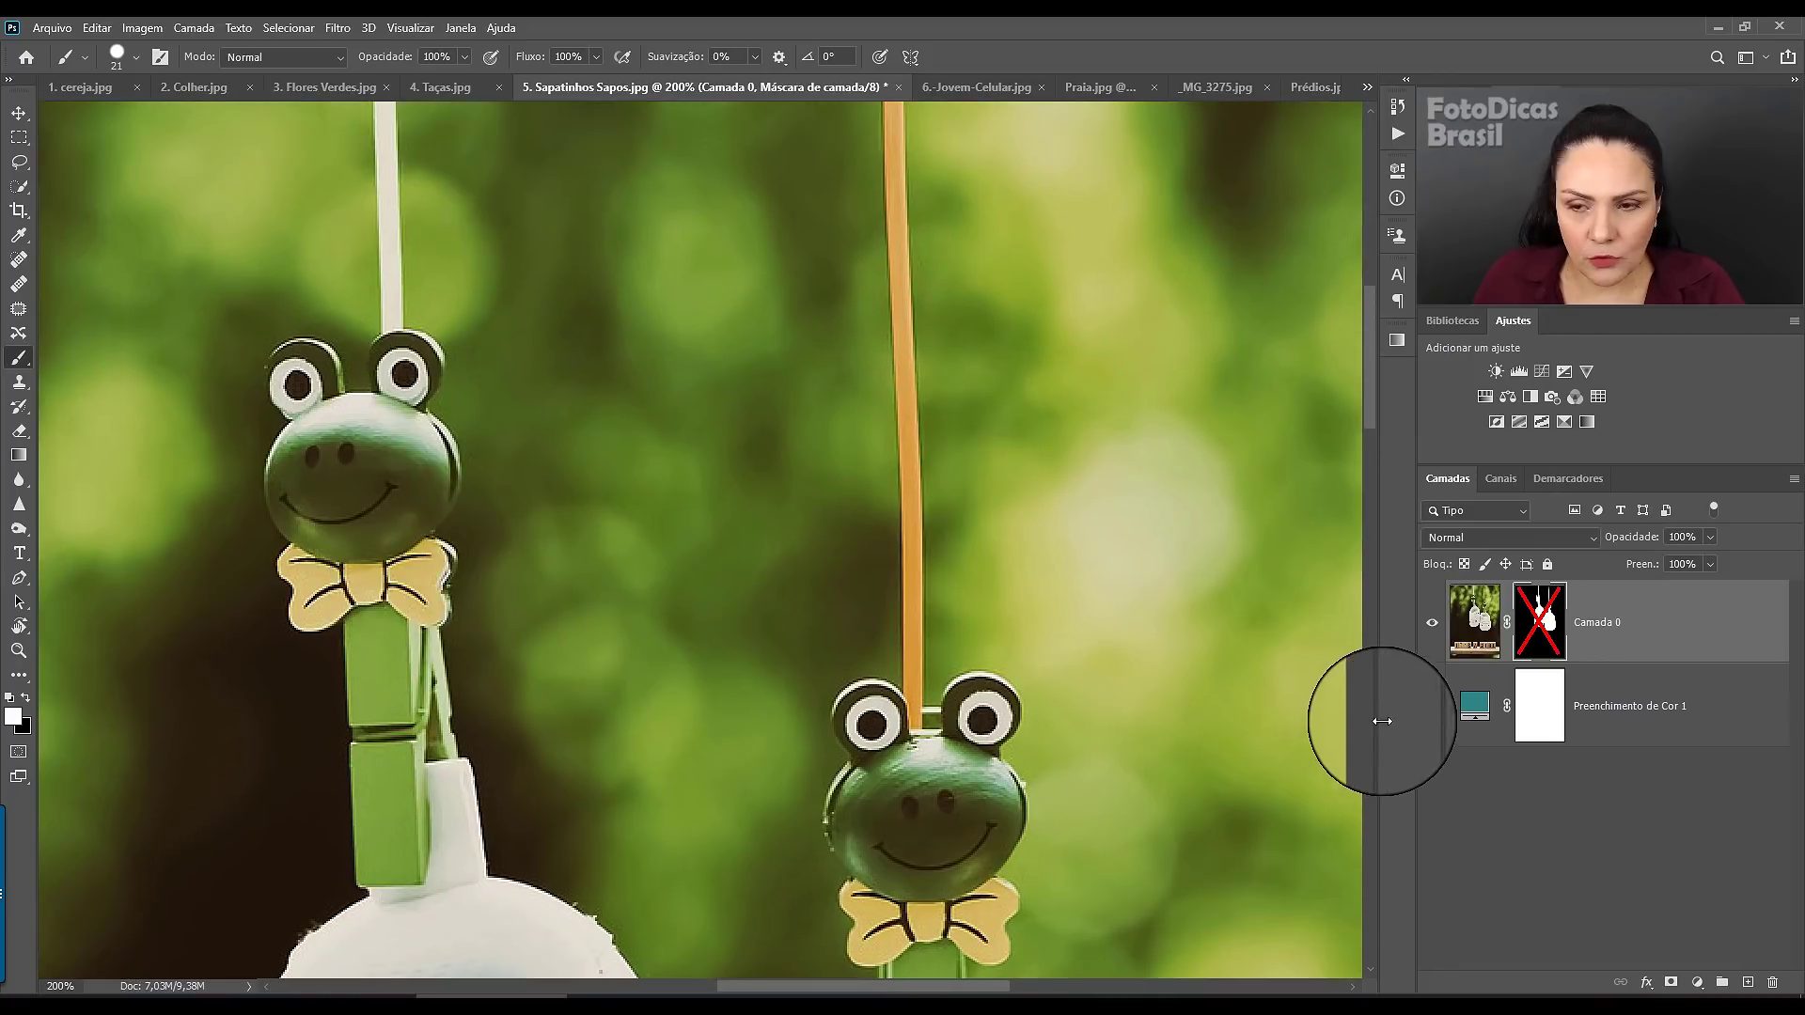
left_click(1543, 622, "shift")
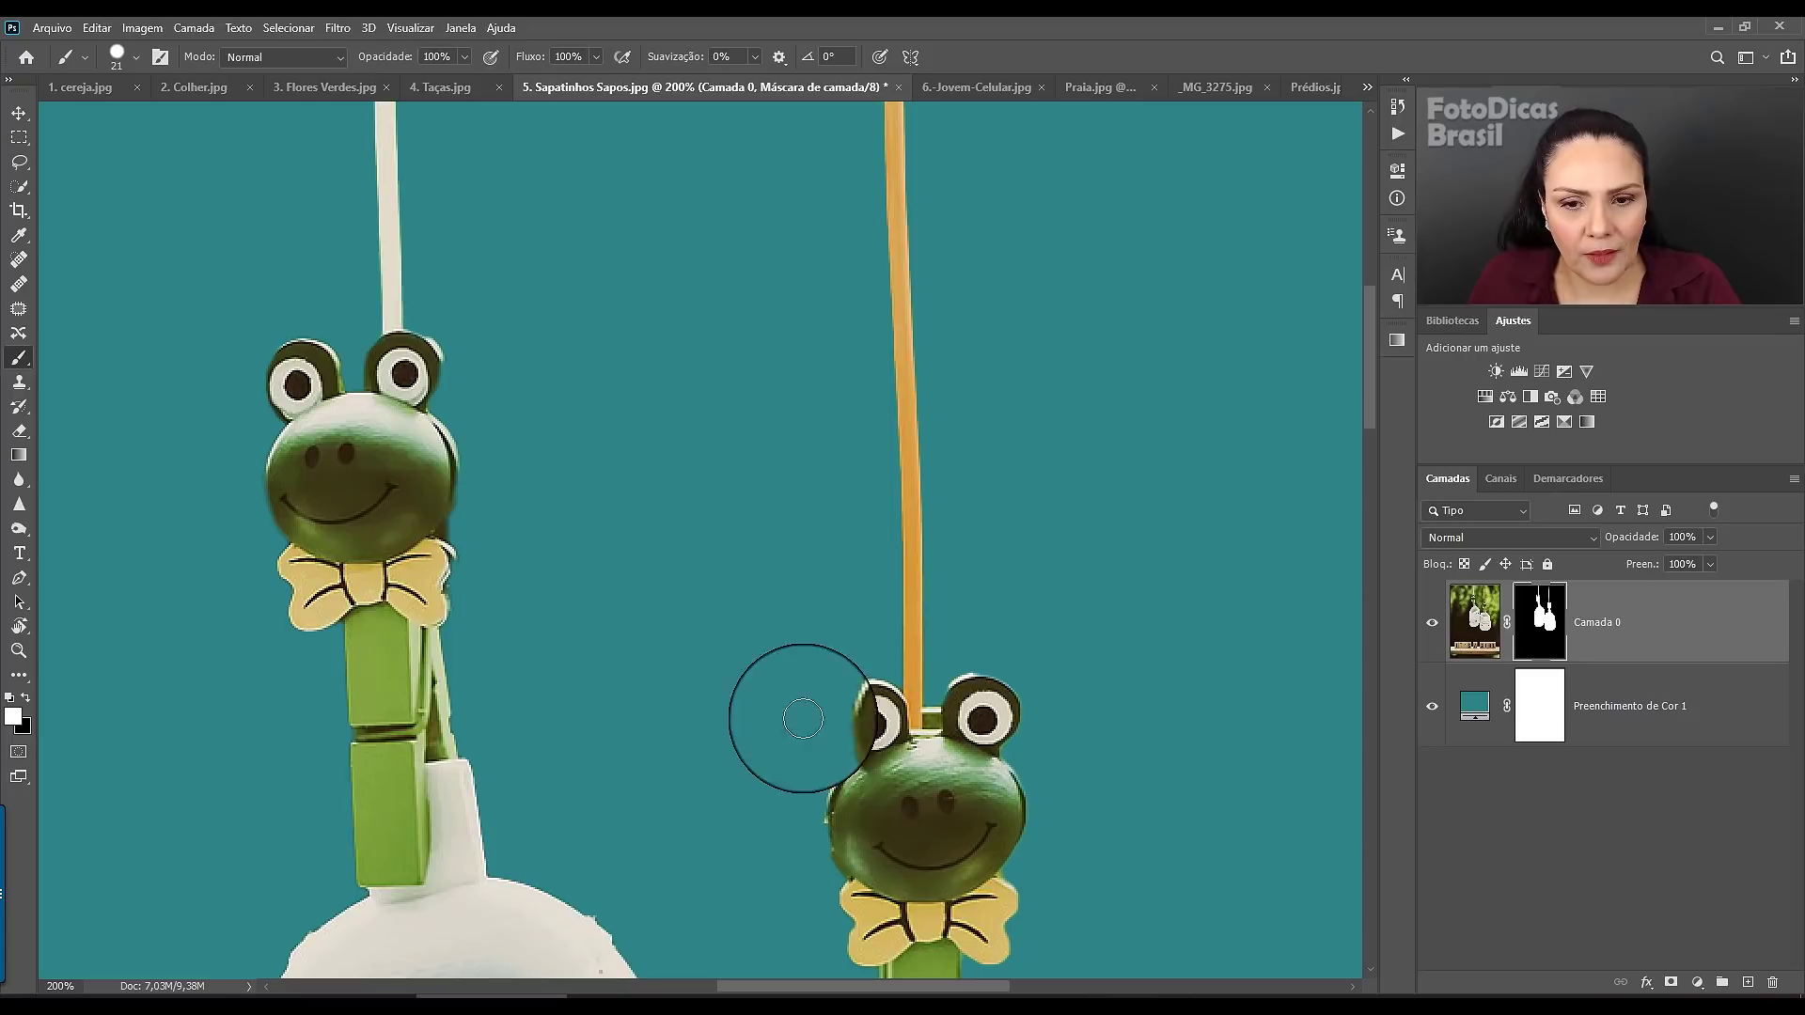
- Fit the image on screen with Ctrl+0, then switch to the 6. Jovem-Celular.jpg document
mouse_move(794, 712)
left_mouse_down()
mouse_move(789, 577)
mouse_move(847, 301)
left_mouse_up()
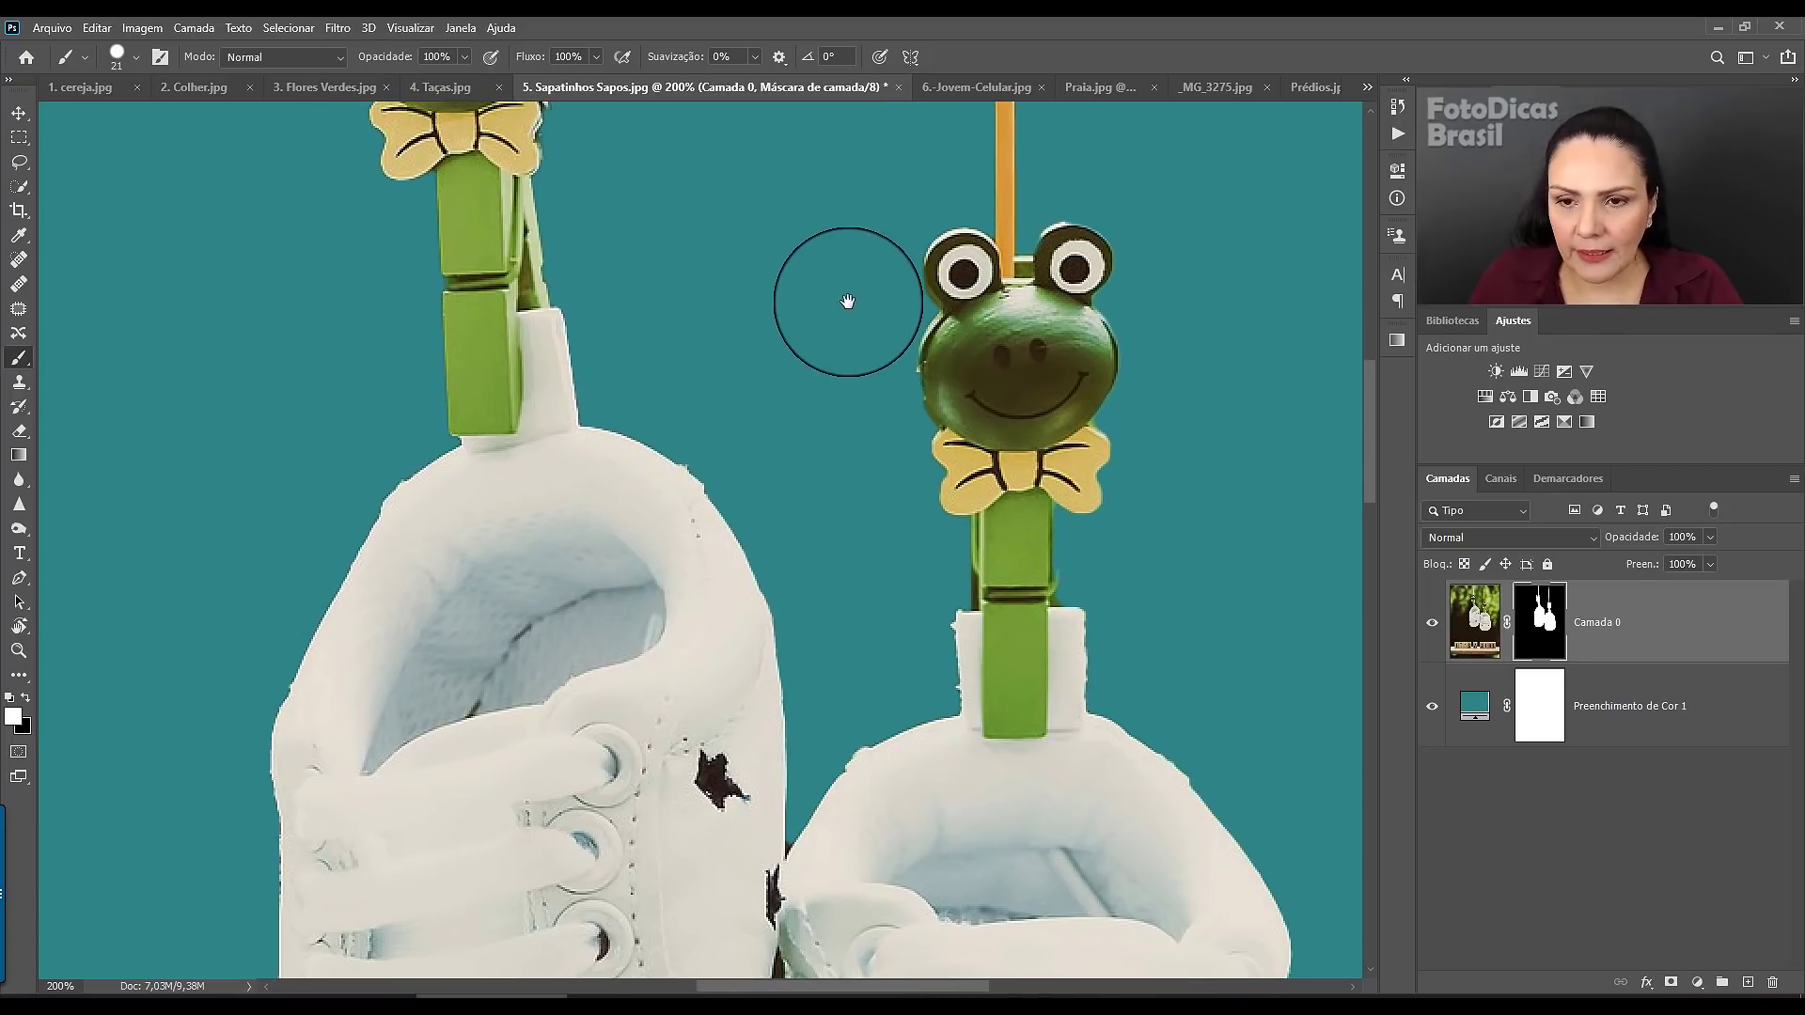
key("ctrl+0")
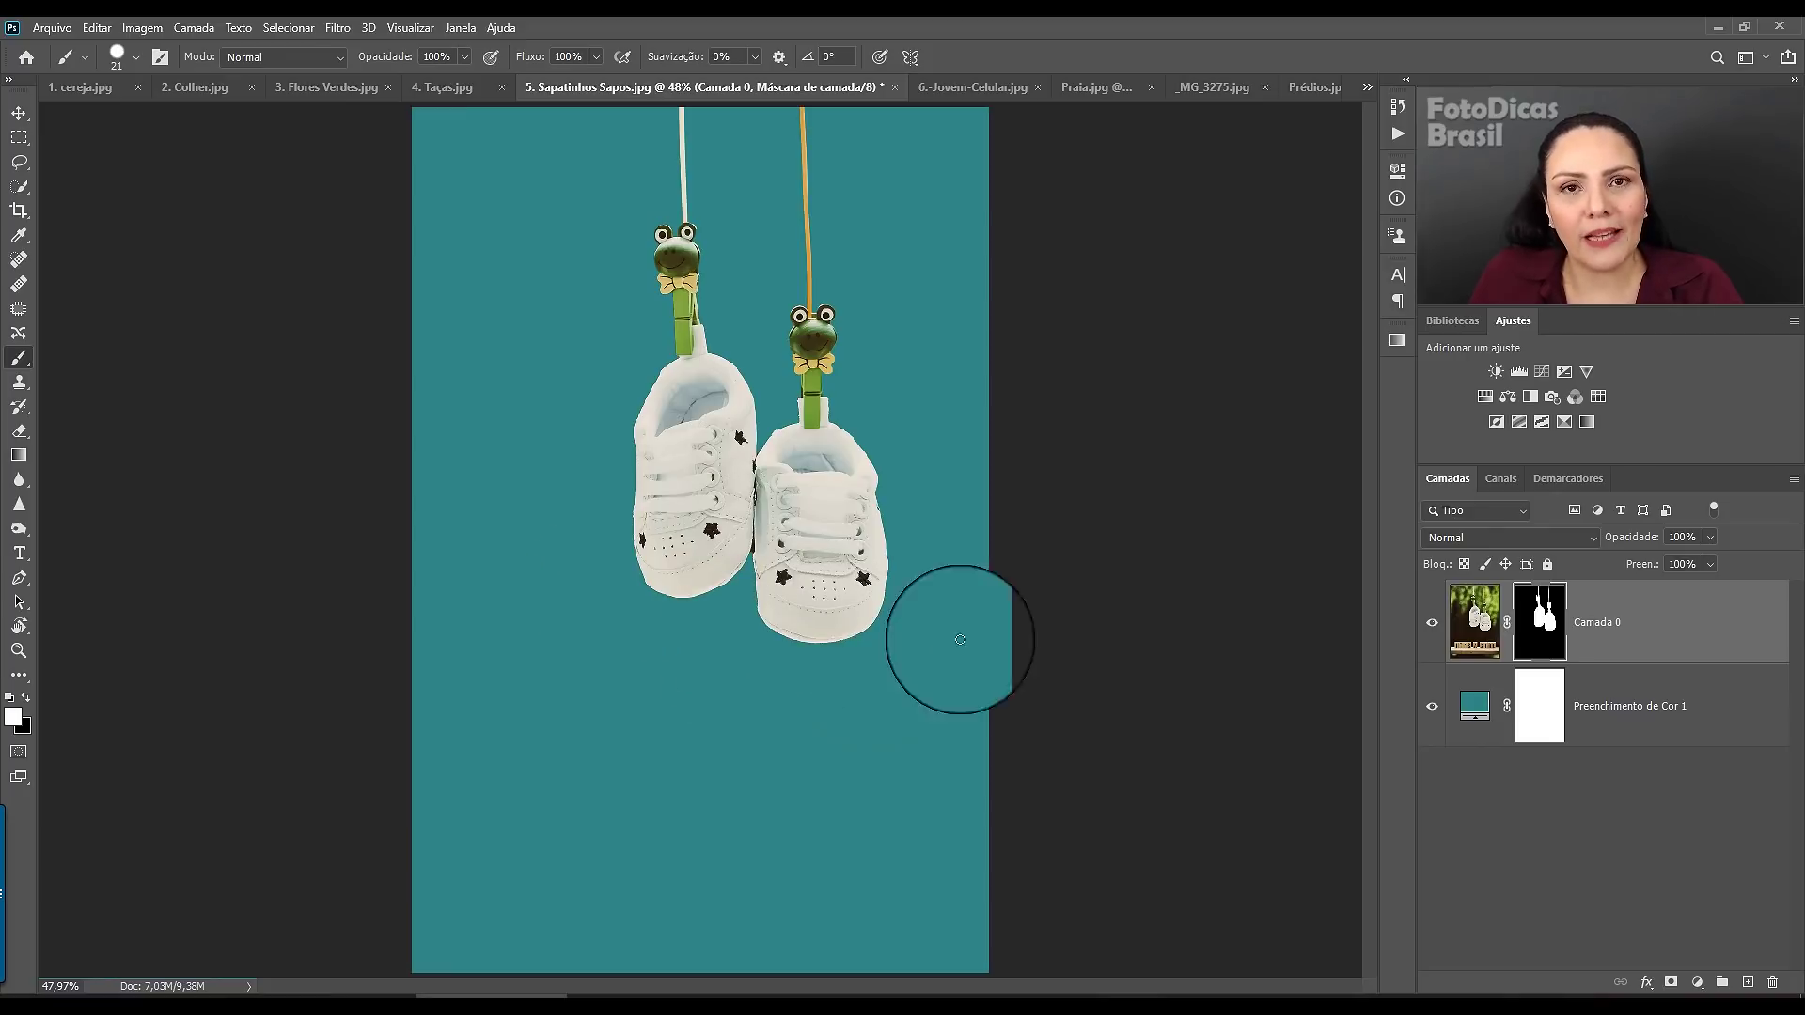
left_click(966, 86)
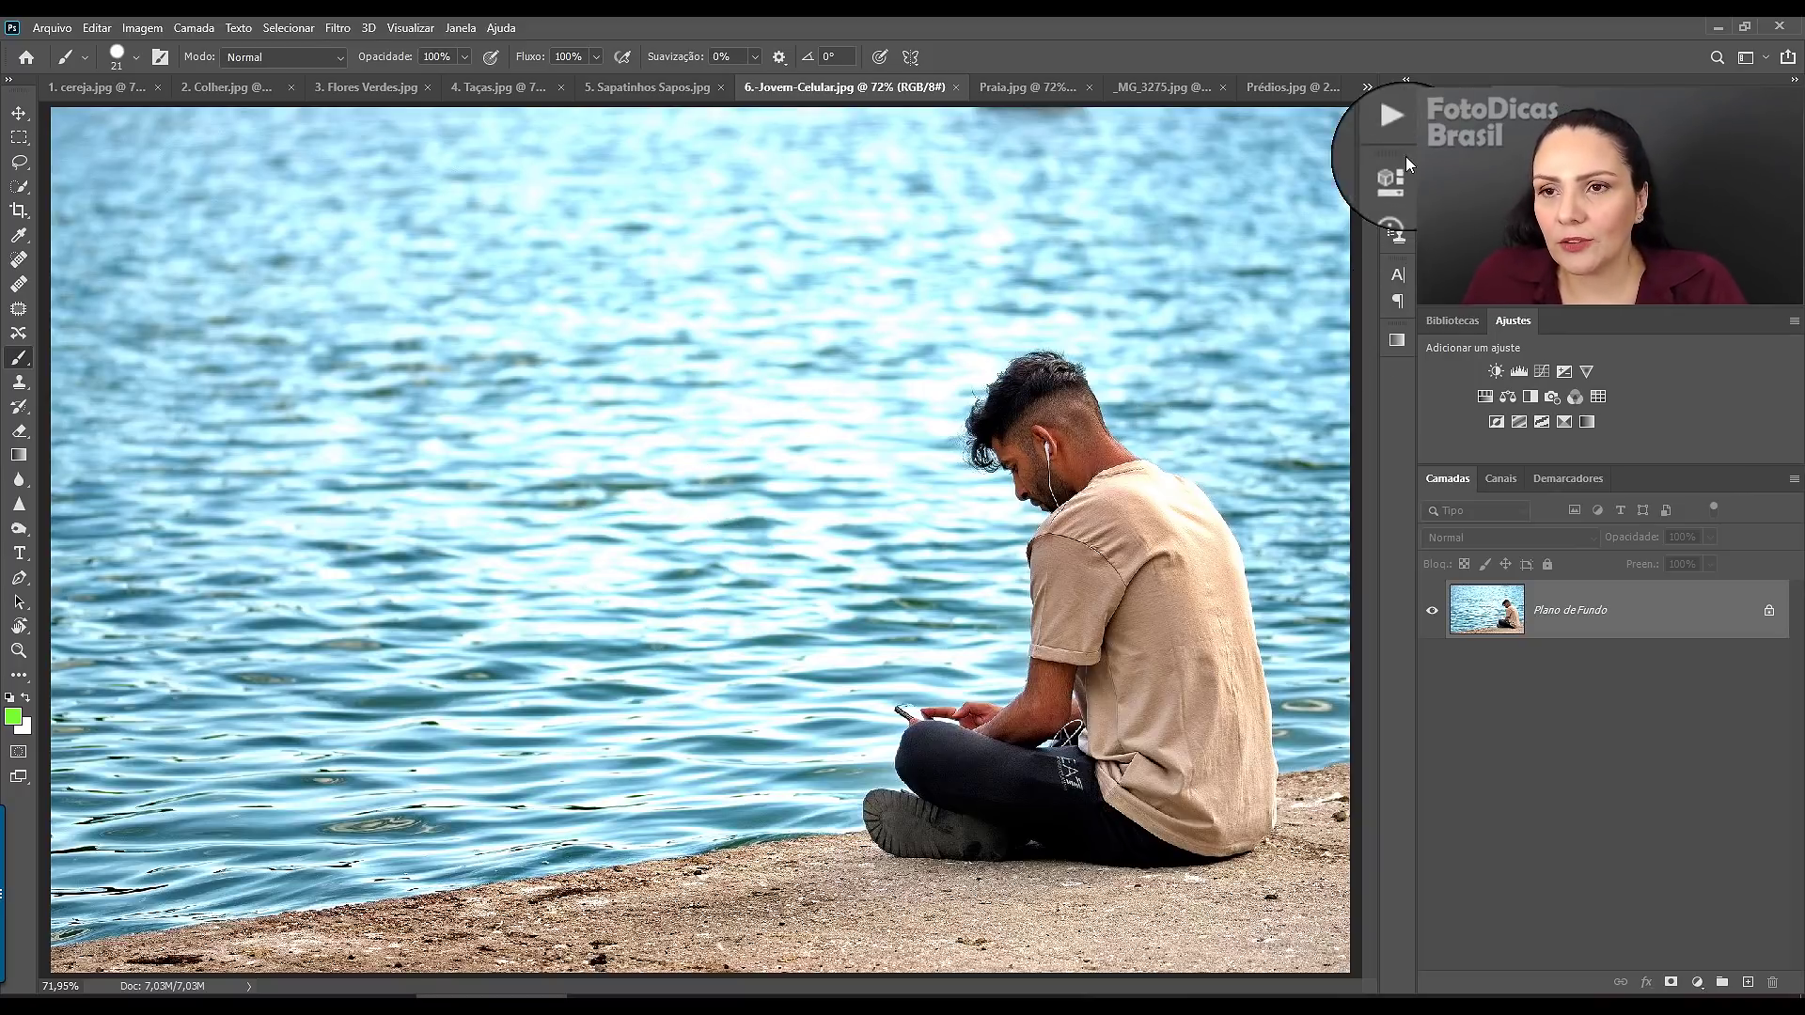
- Unlock the Jovem-Celular background into Camada 0 and apply Remove Background from Properties
left_click(1393, 177)
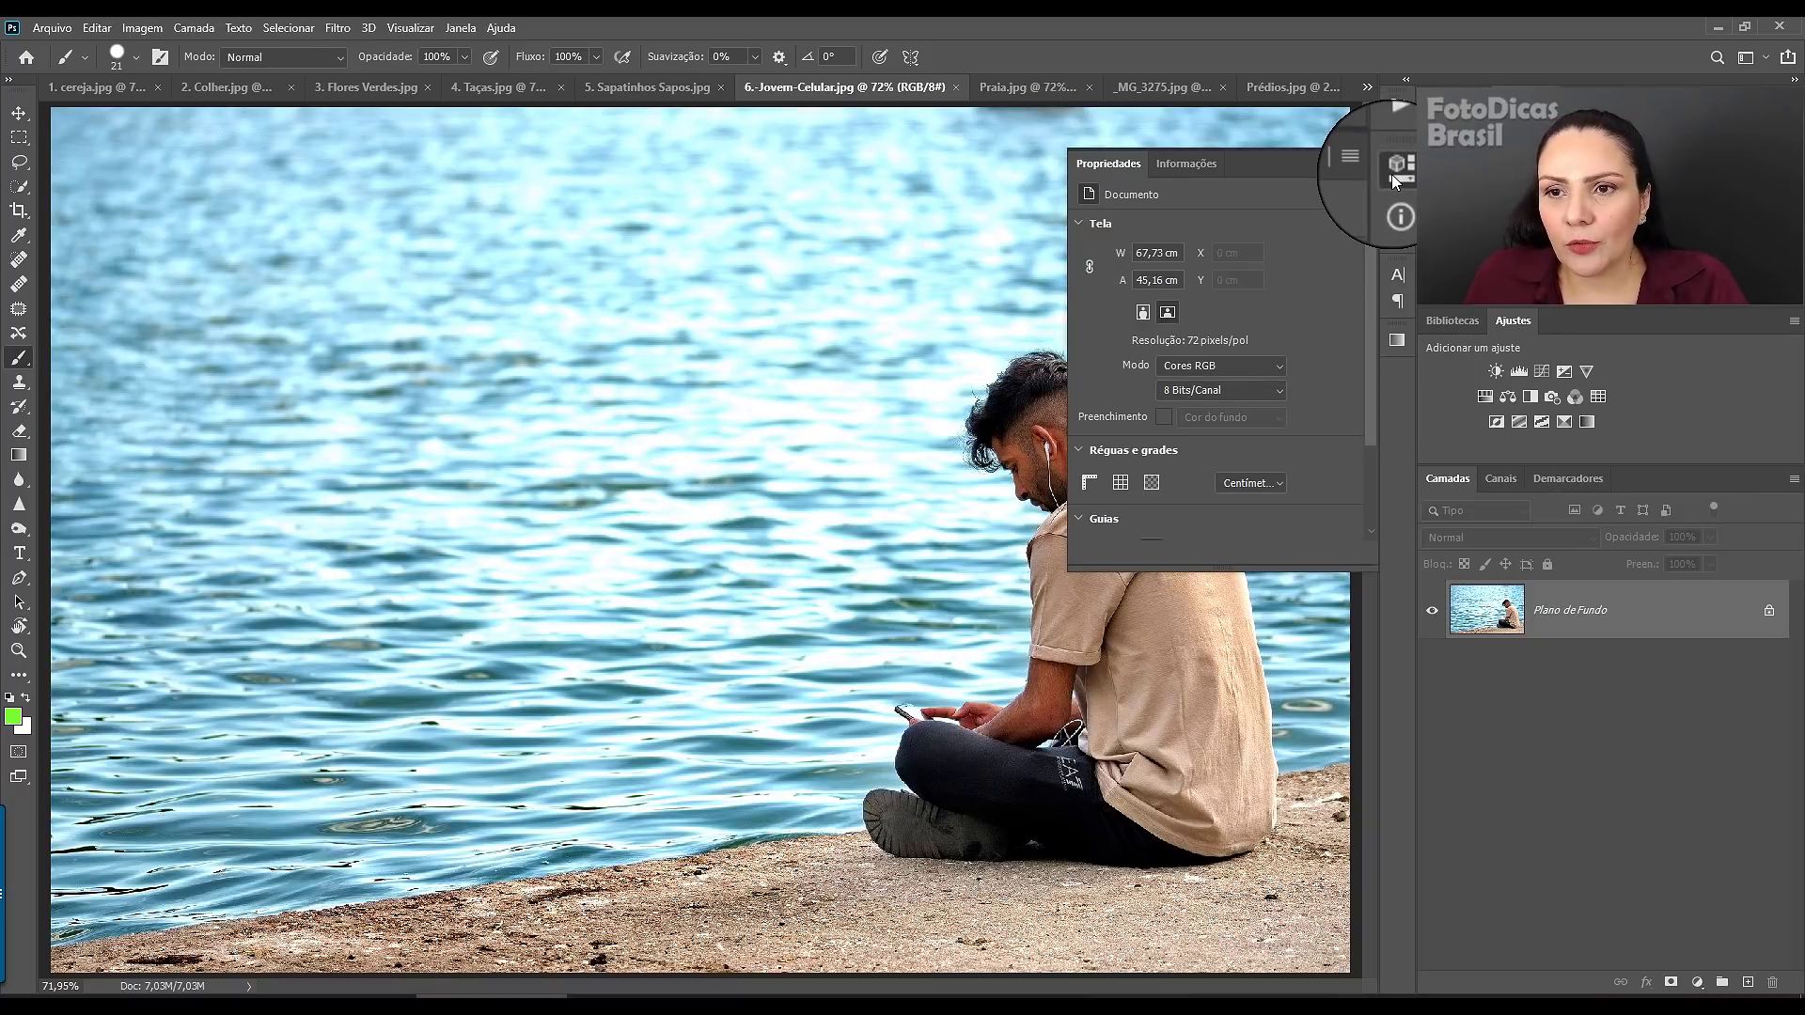
left_click(1769, 613)
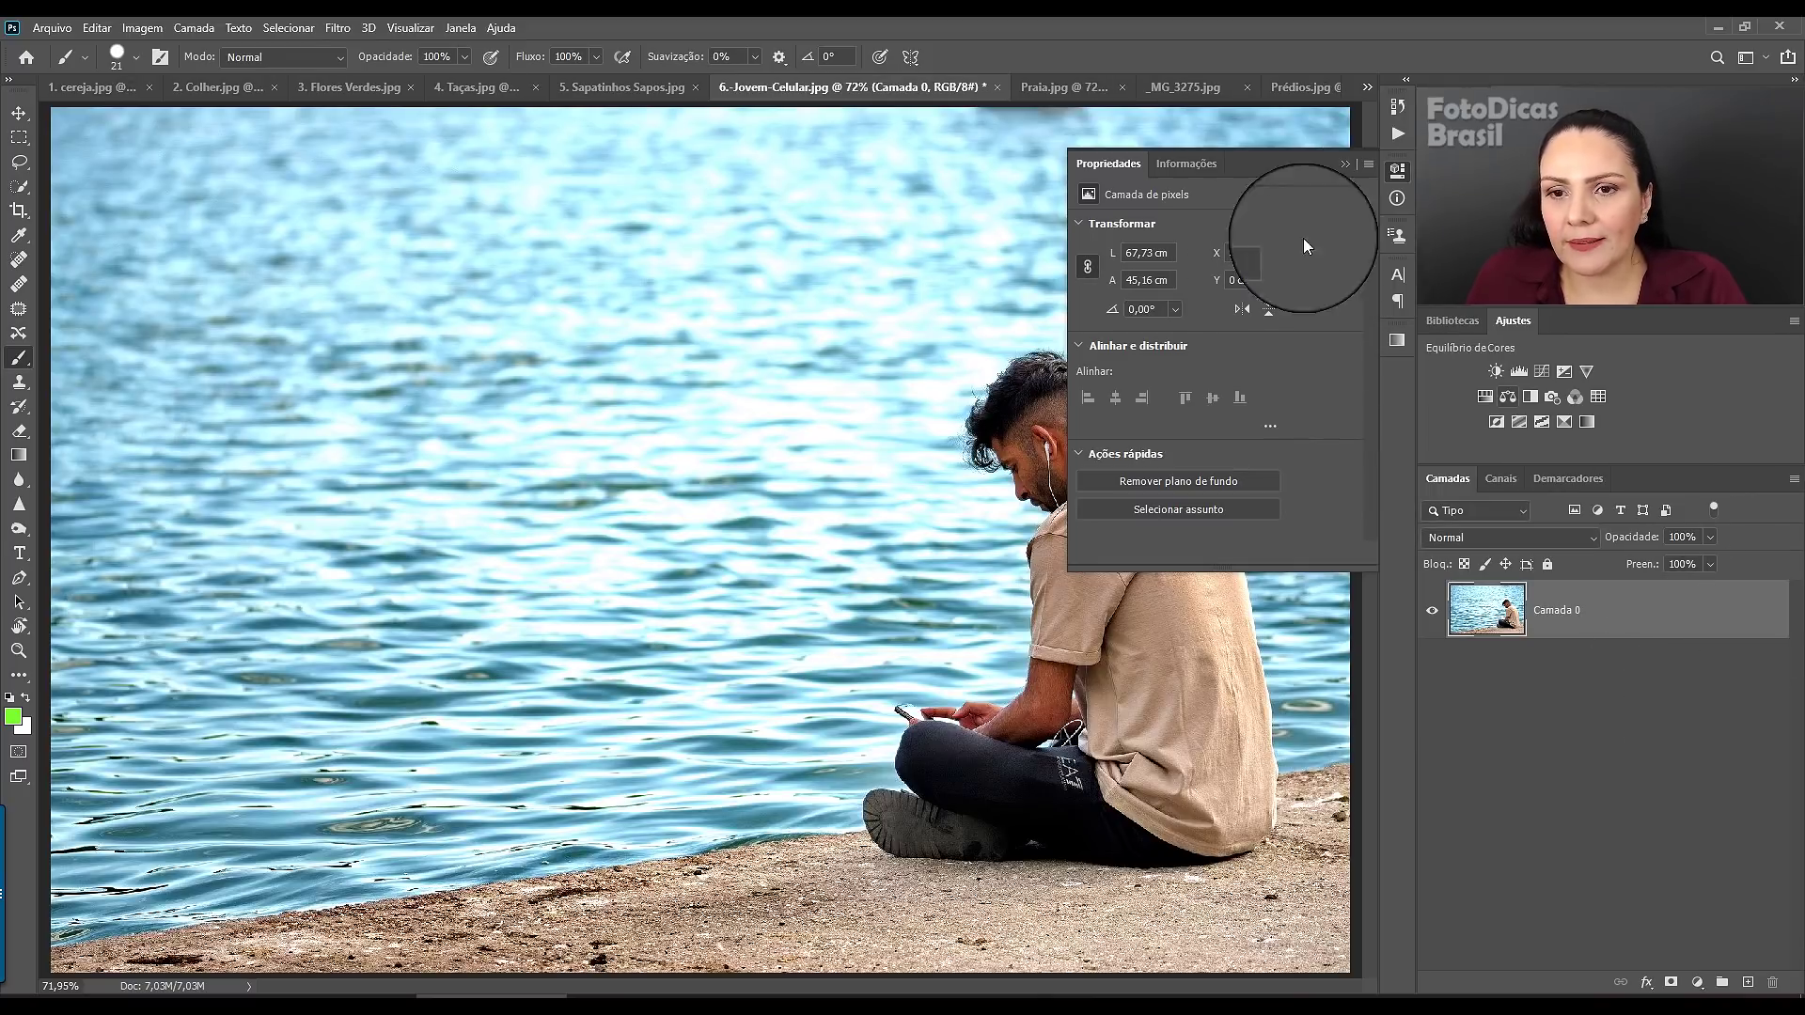
left_click(1169, 483)
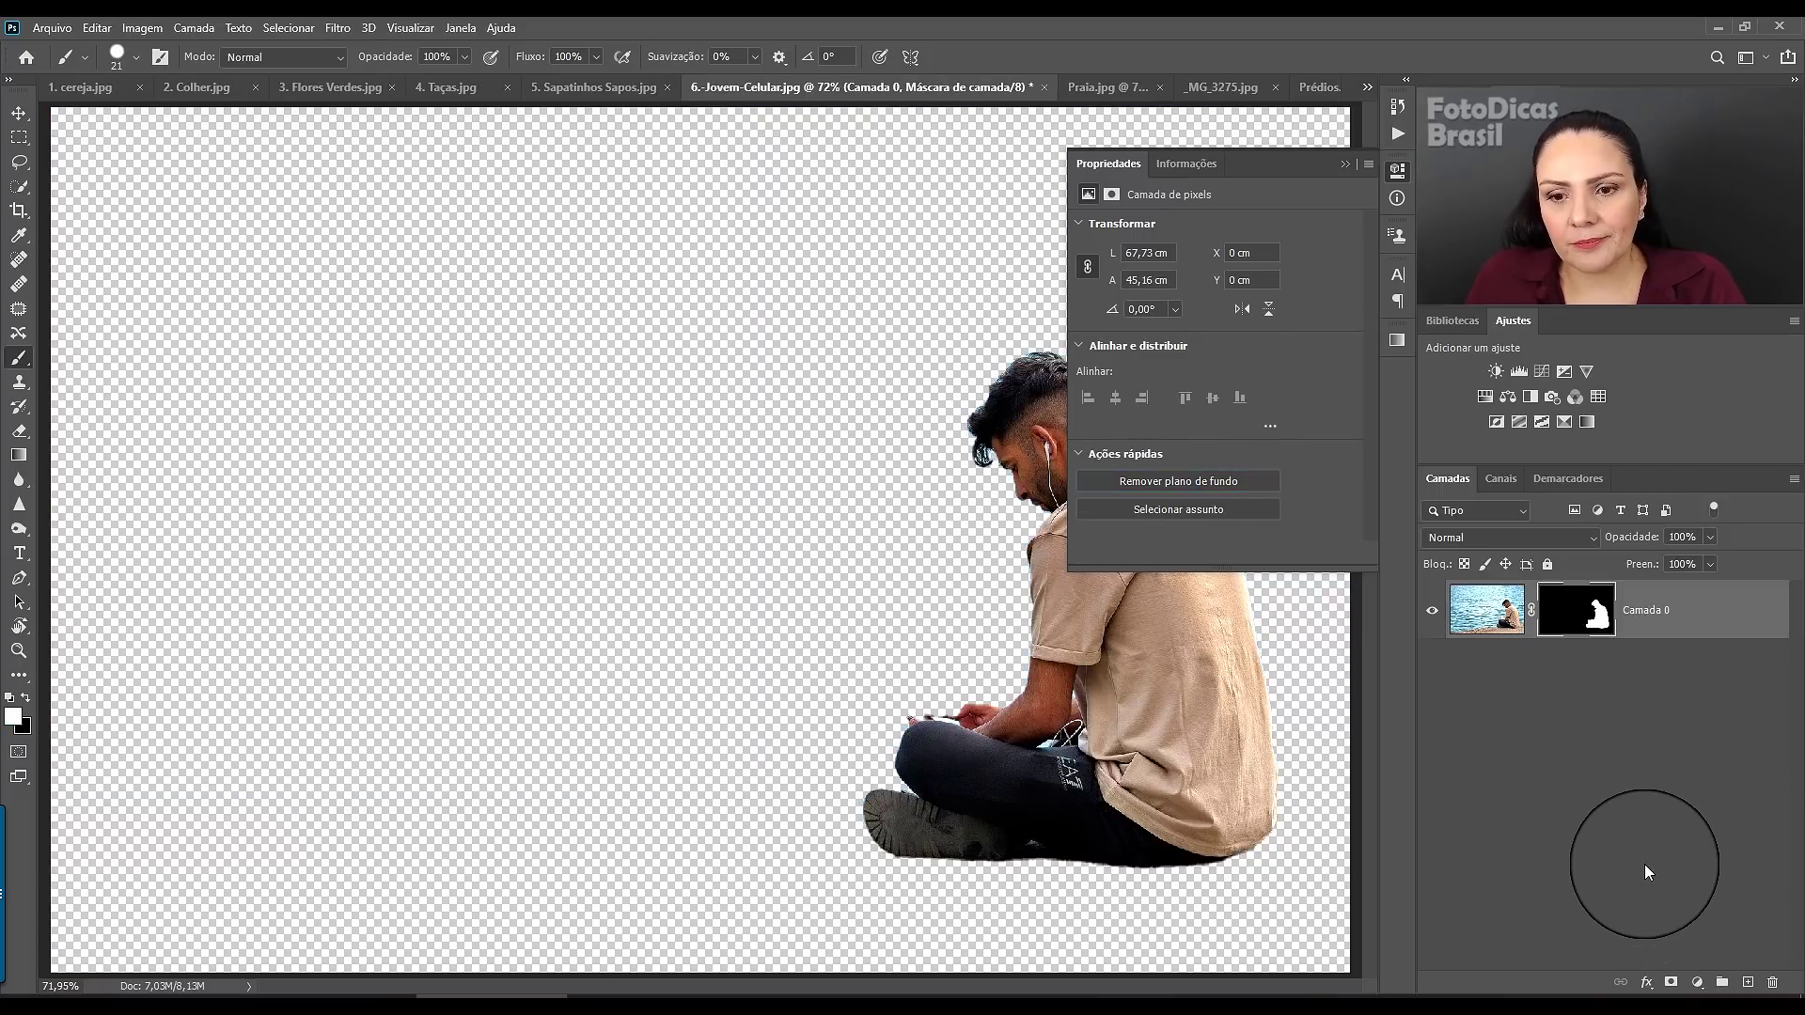
left_click(1348, 168)
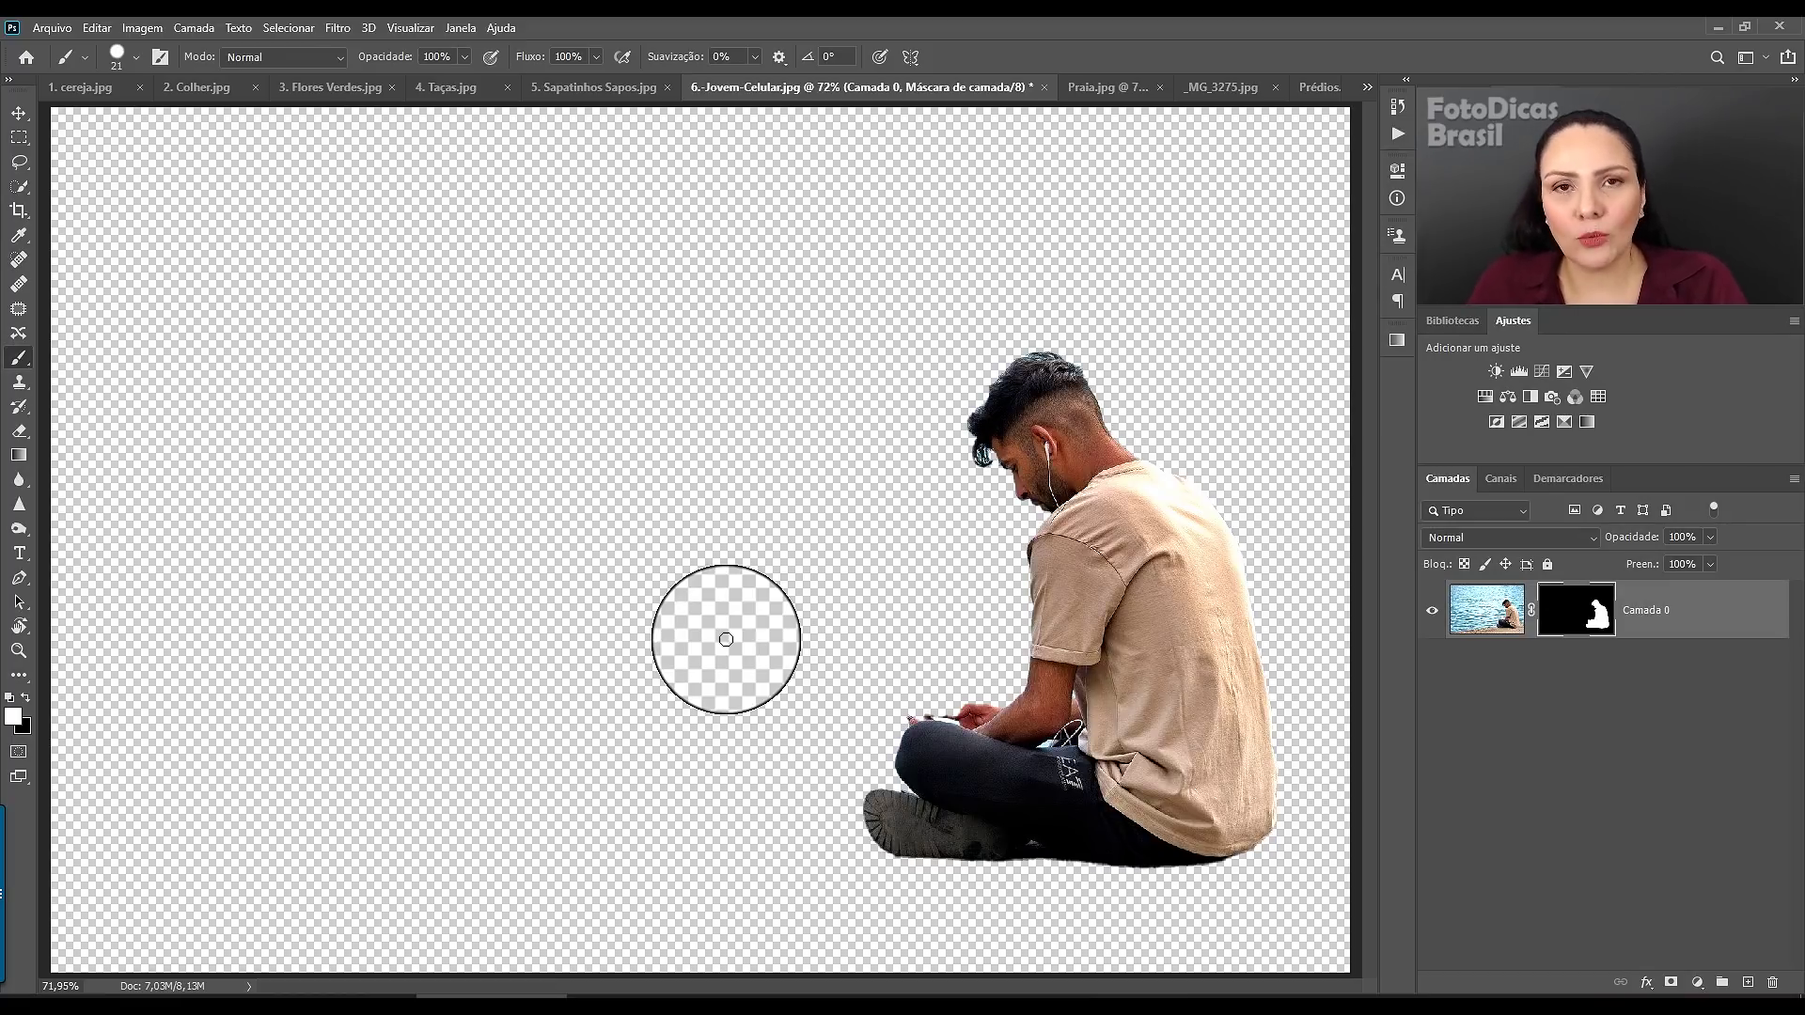
key("ctrl+1")
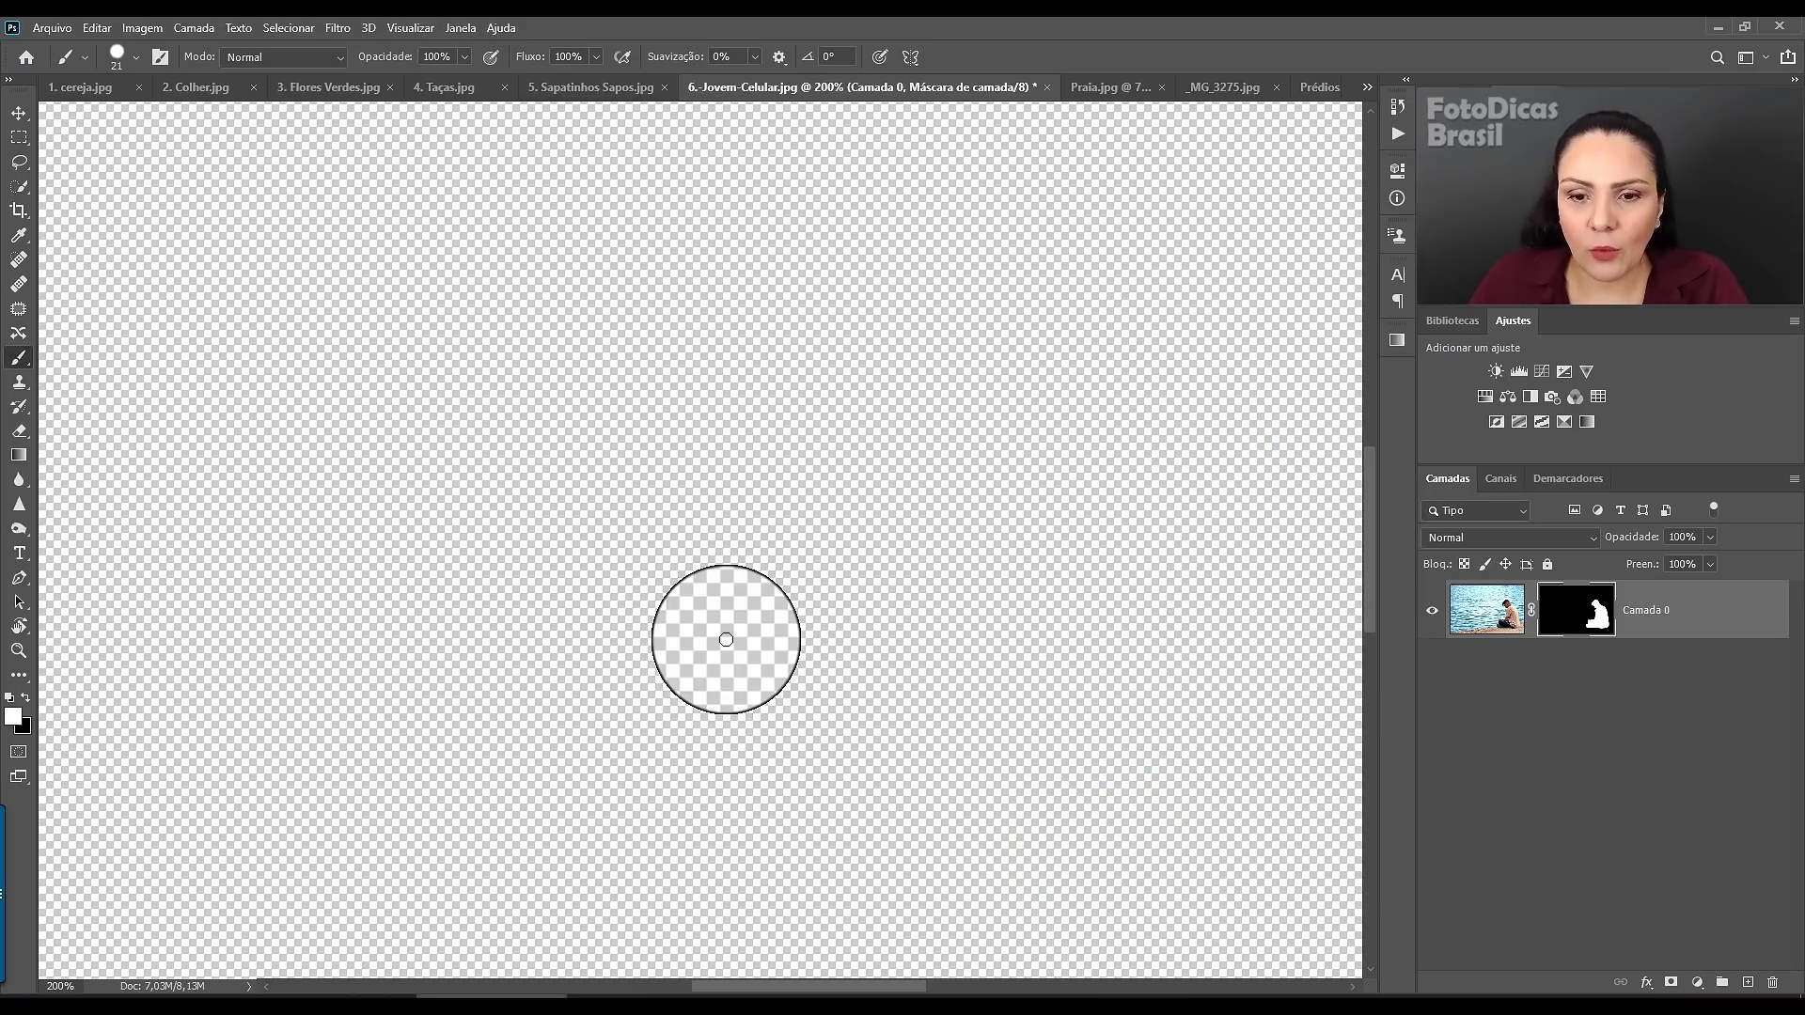
key("ctrl+plus")
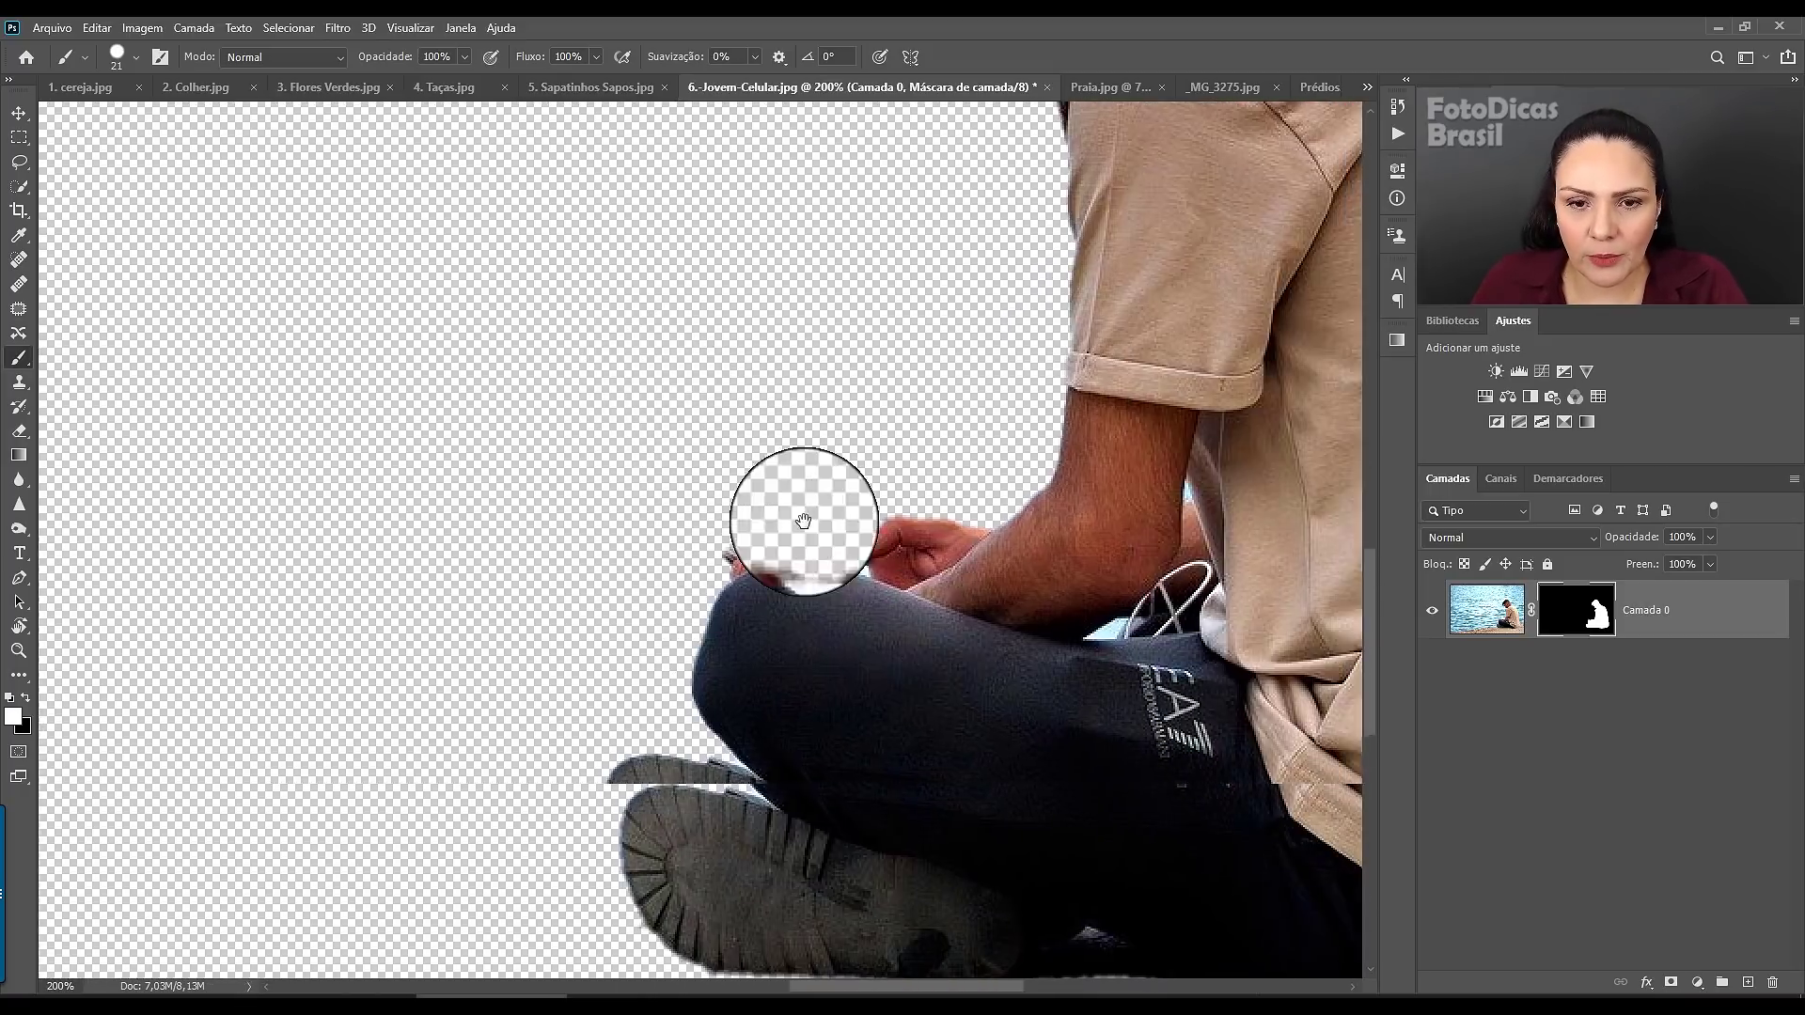
left_click_drag(975, 723, 726, 403)
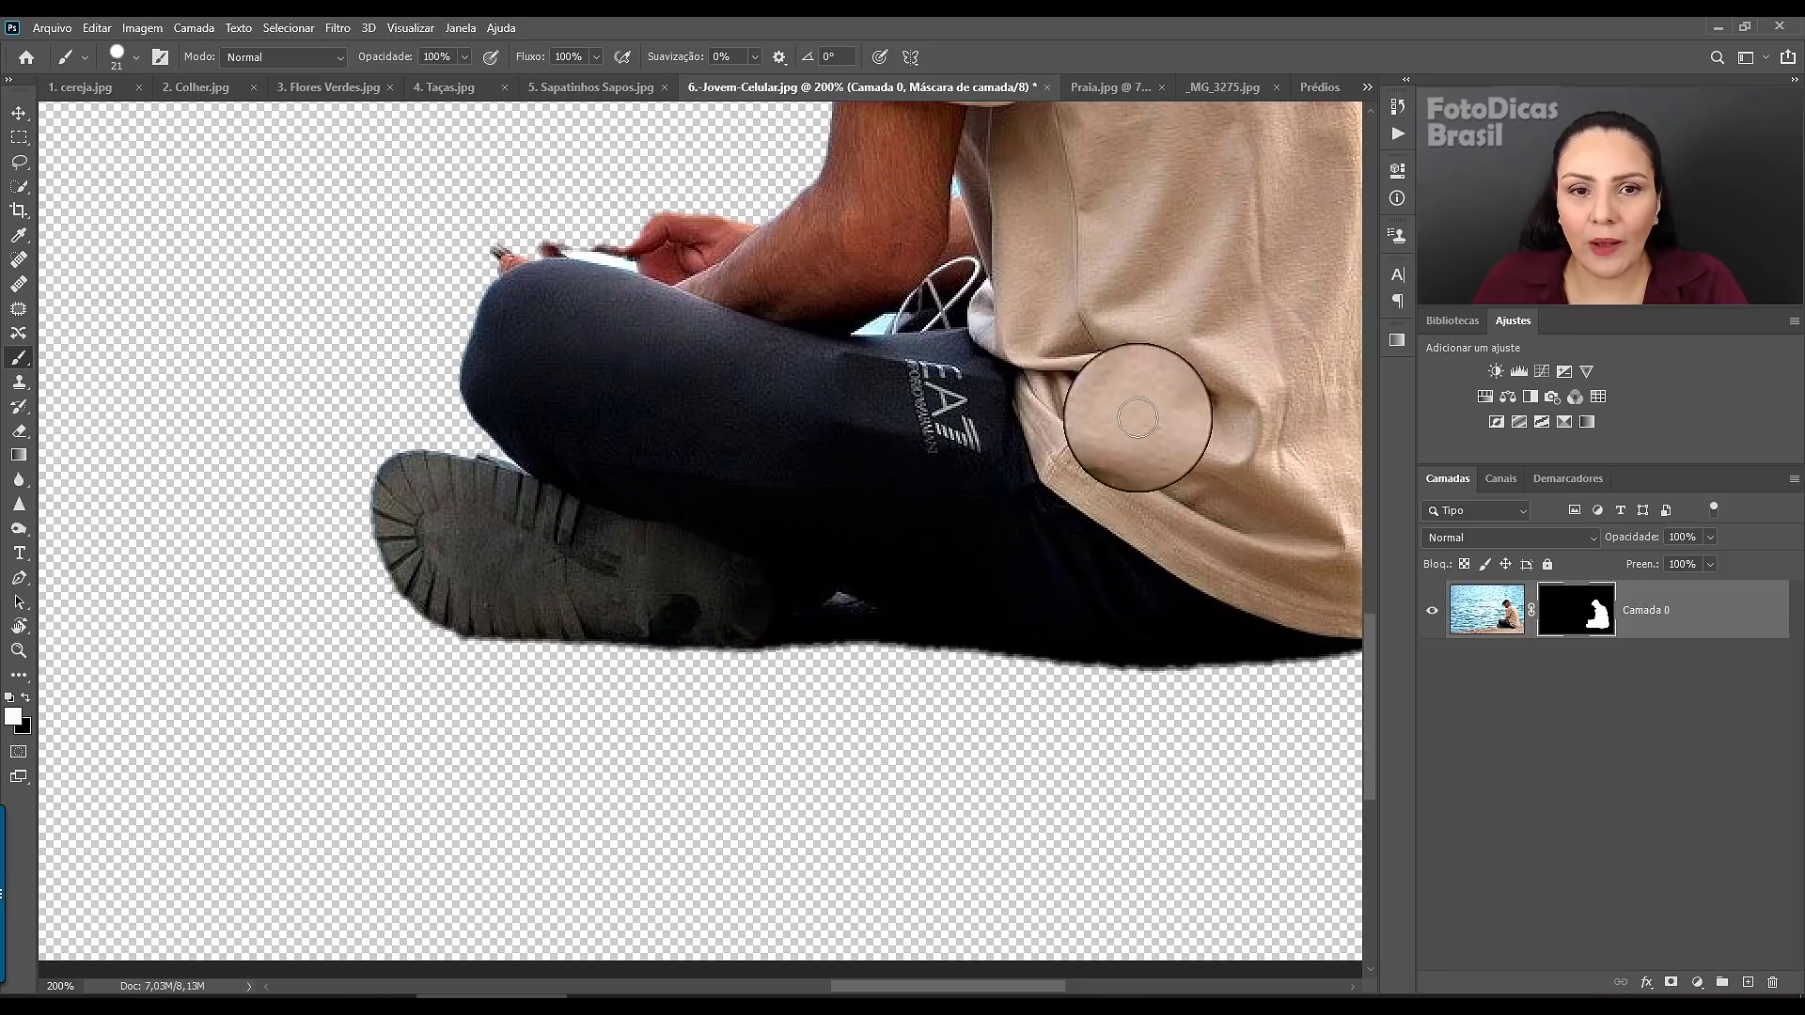
left_click_drag(1060, 416, 733, 714)
left_click_drag(737, 290, 894, 709)
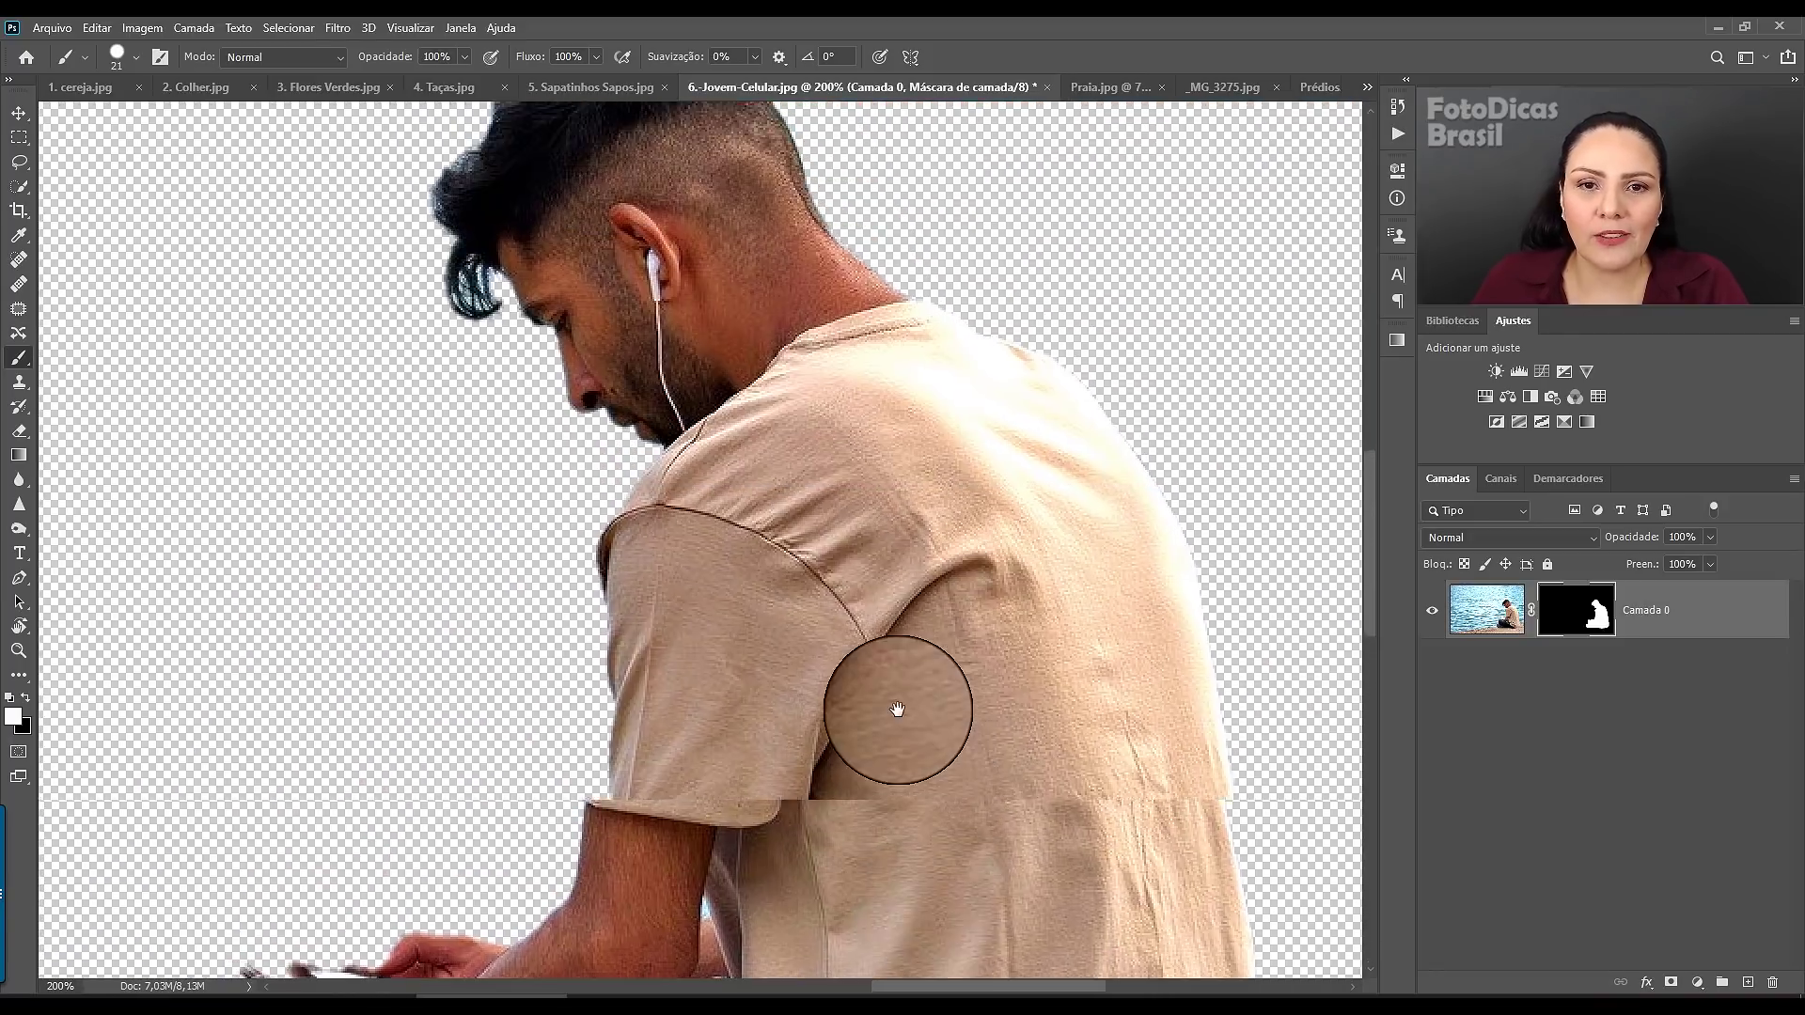
mouse_move(826, 451)
left_mouse_down()
mouse_move(1056, 636)
mouse_move(1020, 540)
left_mouse_up()
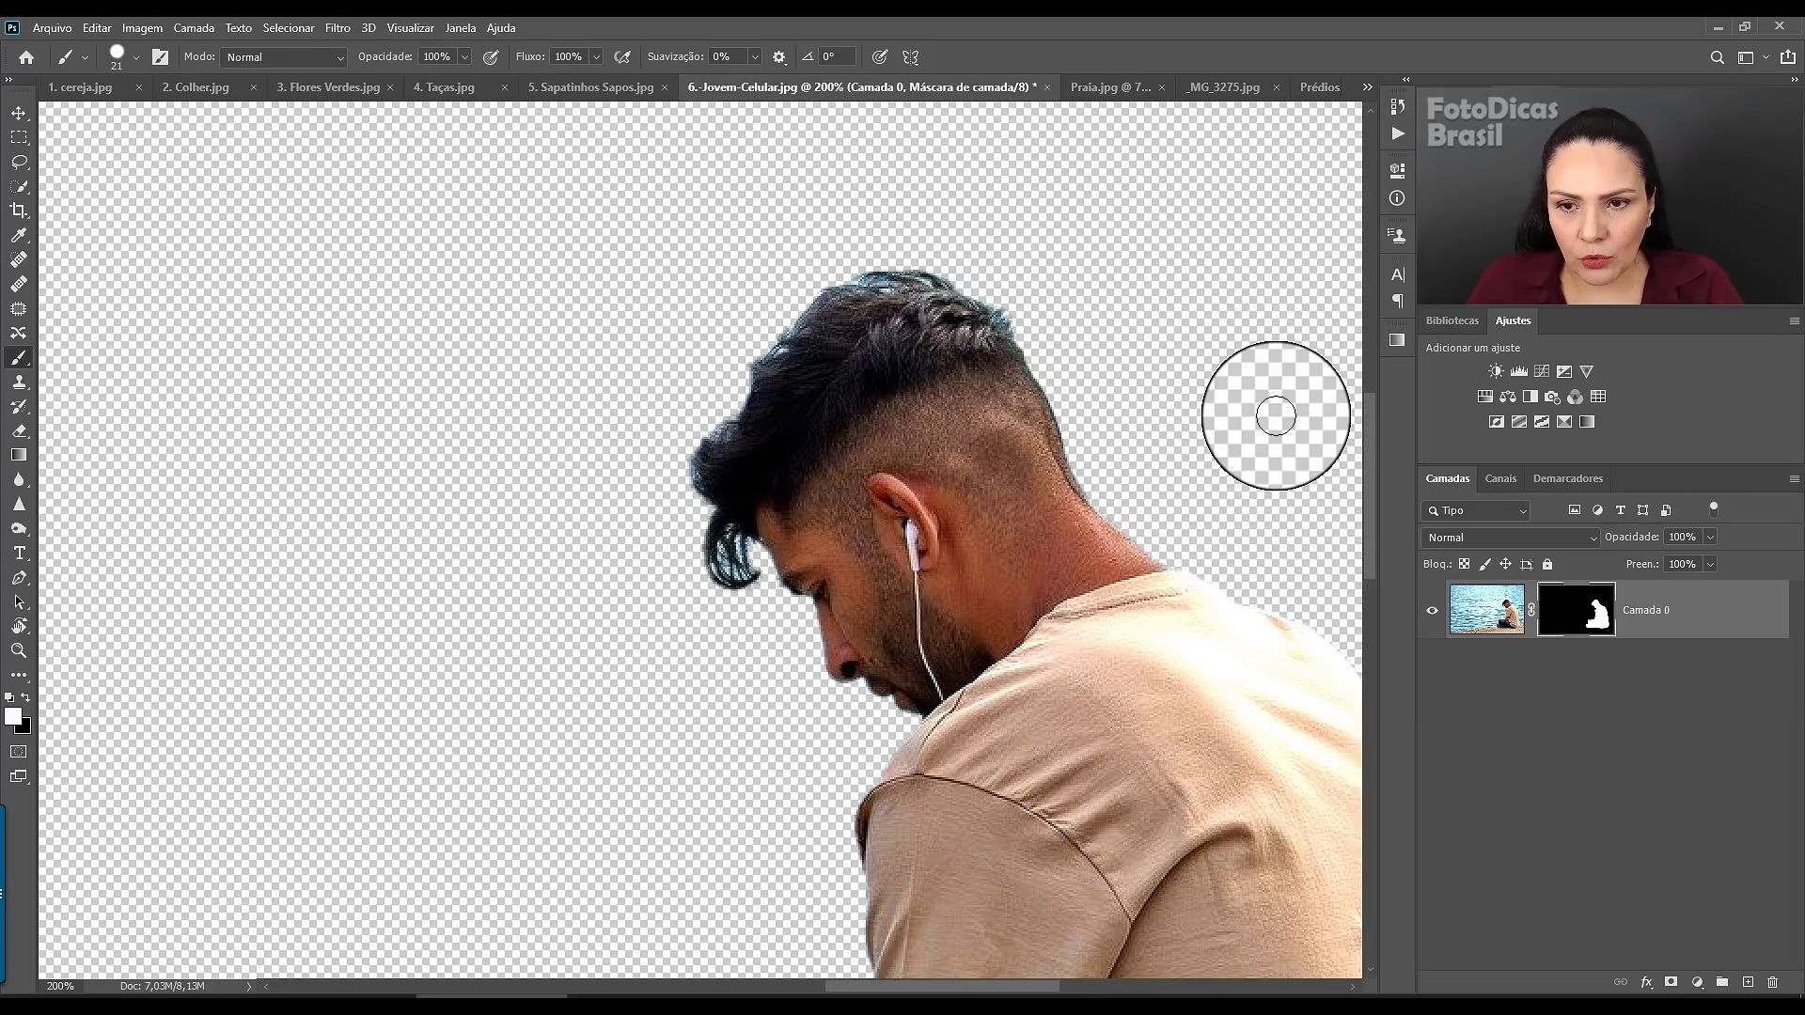
key("ctrl+0")
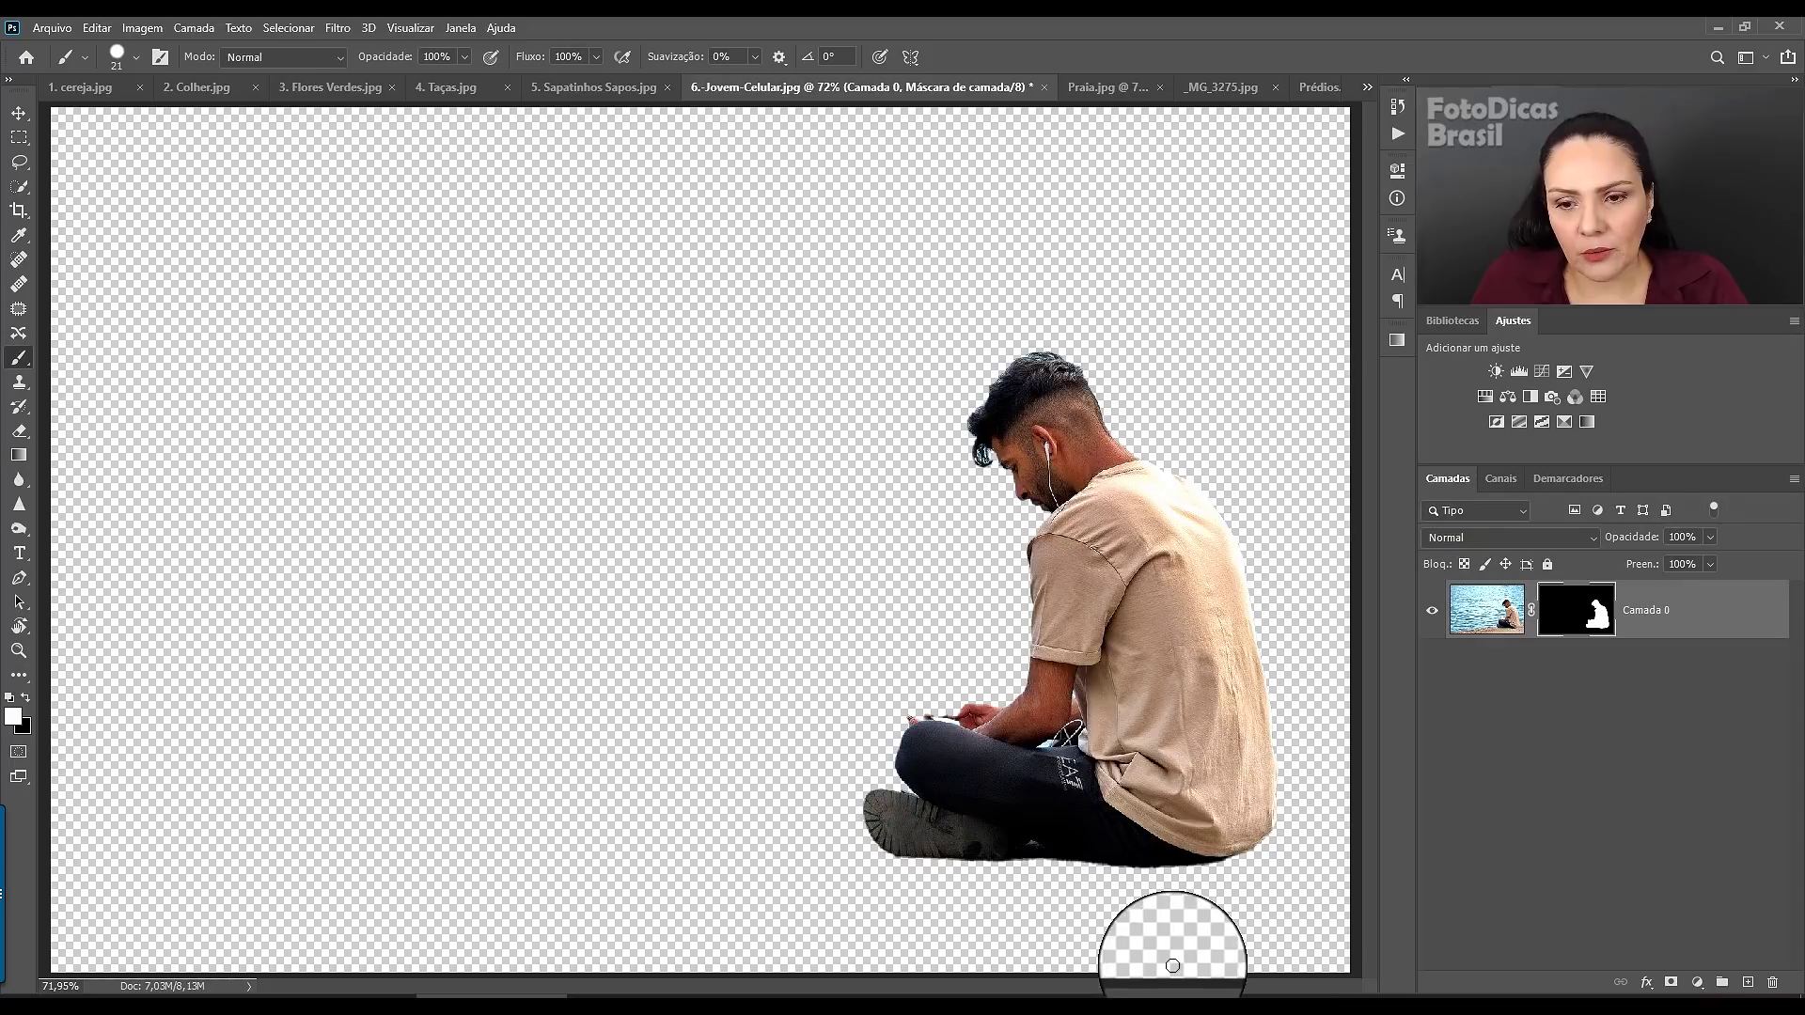
- Paint the sandy ledge along the bottom back onto the mask, toggling the mask to compare
mouse_move(1251, 918)
left_mouse_down()
mouse_move(1114, 931)
mouse_move(1269, 934)
left_mouse_up()
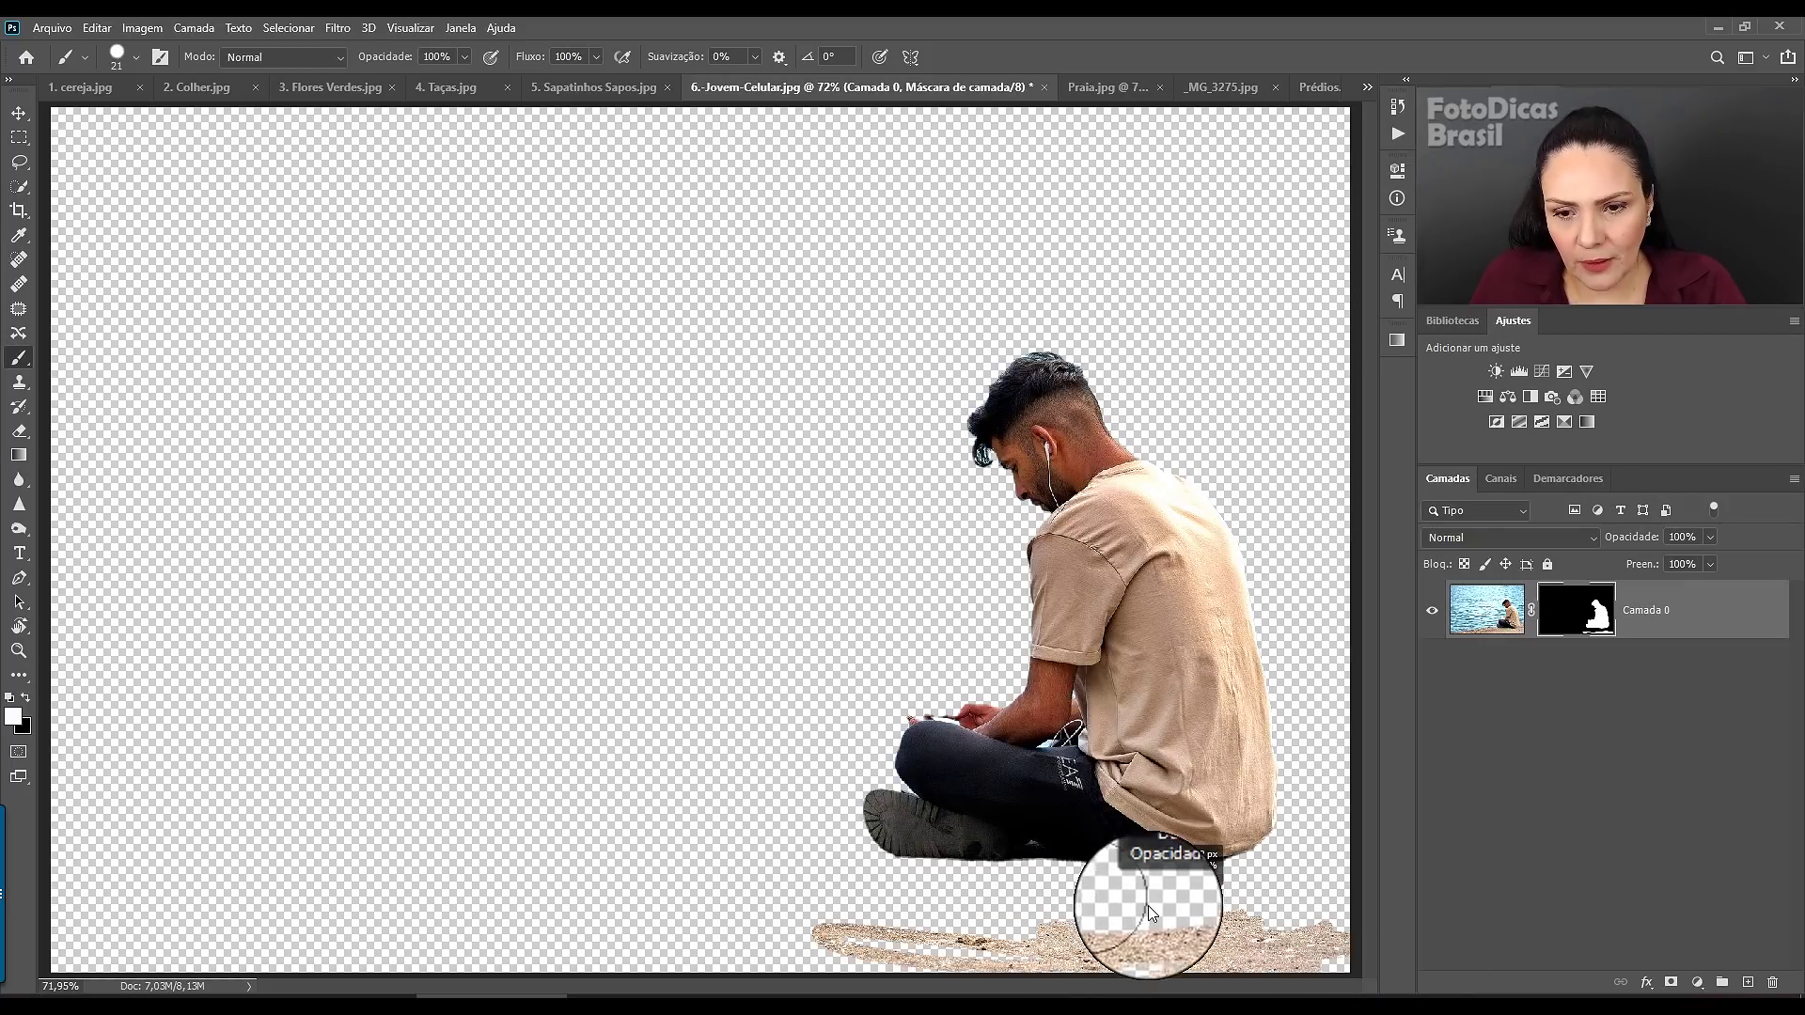
mouse_move(1148, 912)
left_mouse_down()
mouse_move(1302, 835)
mouse_move(1316, 848)
mouse_move(1310, 918)
mouse_move(645, 947)
mouse_move(444, 978)
mouse_move(1237, 846)
mouse_move(874, 910)
mouse_move(503, 935)
mouse_move(323, 983)
mouse_move(158, 999)
mouse_move(42, 982)
left_mouse_up()
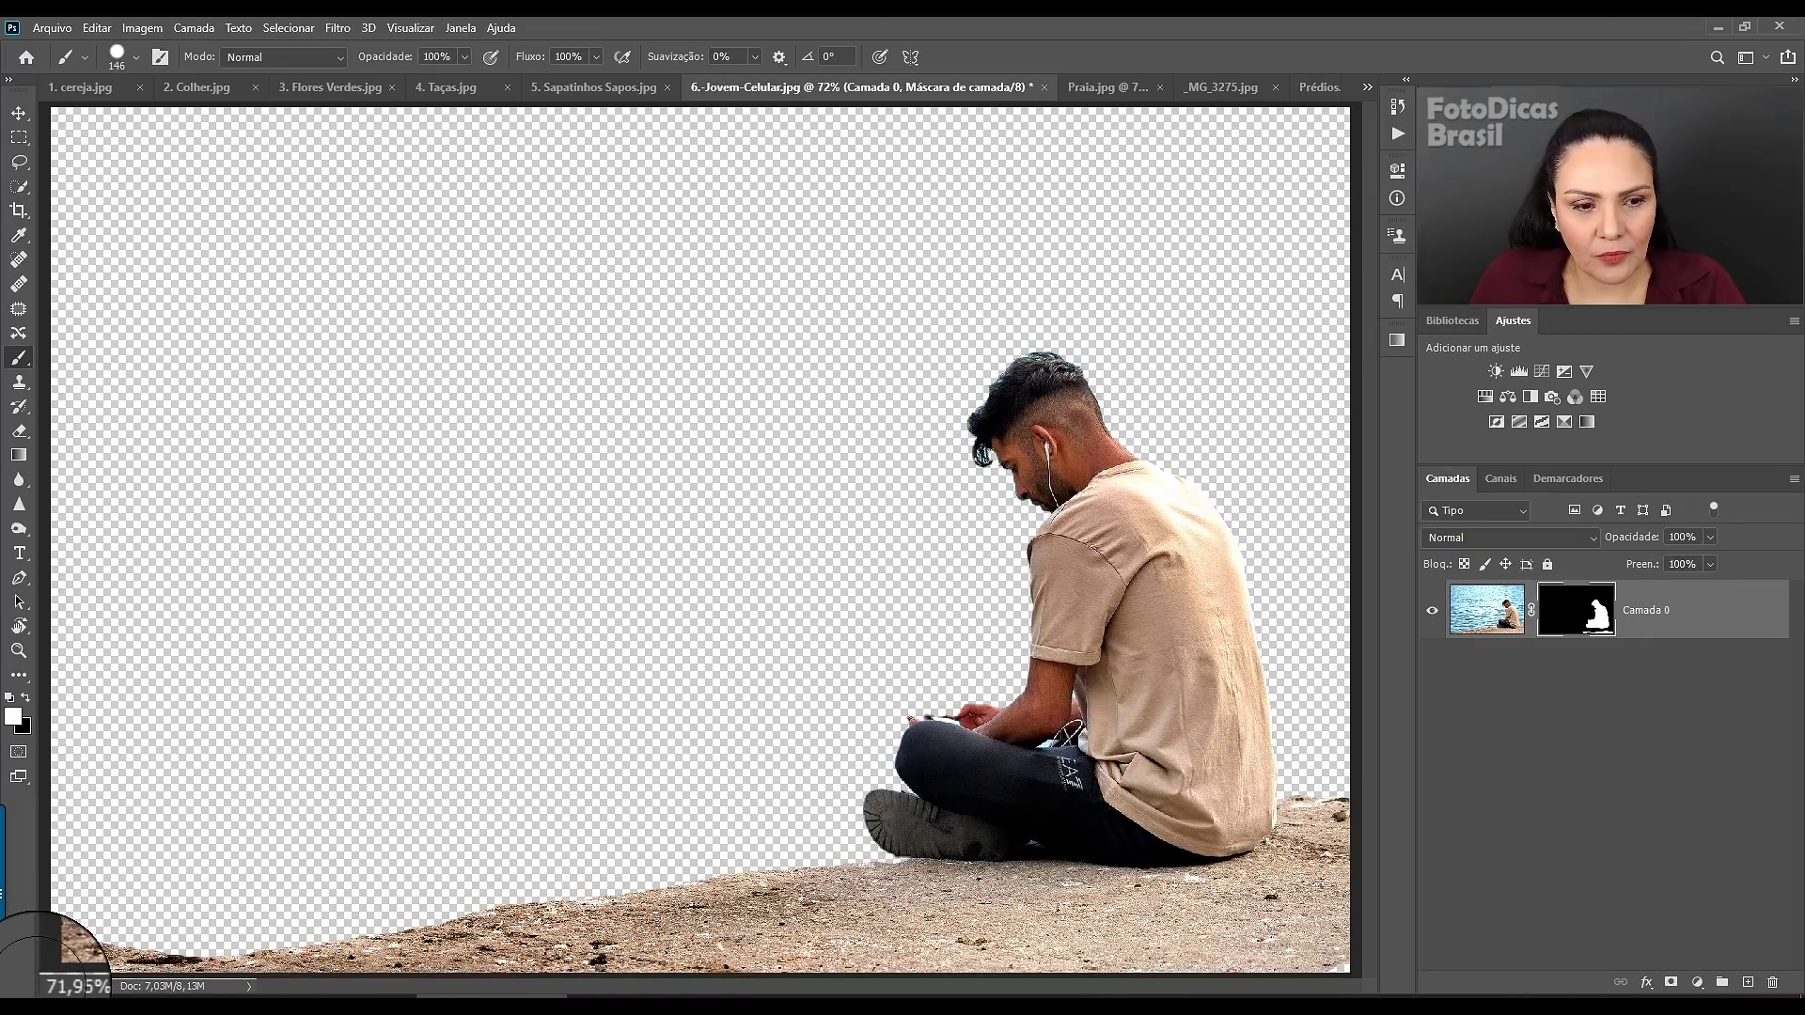
left_click(1577, 616, "shift")
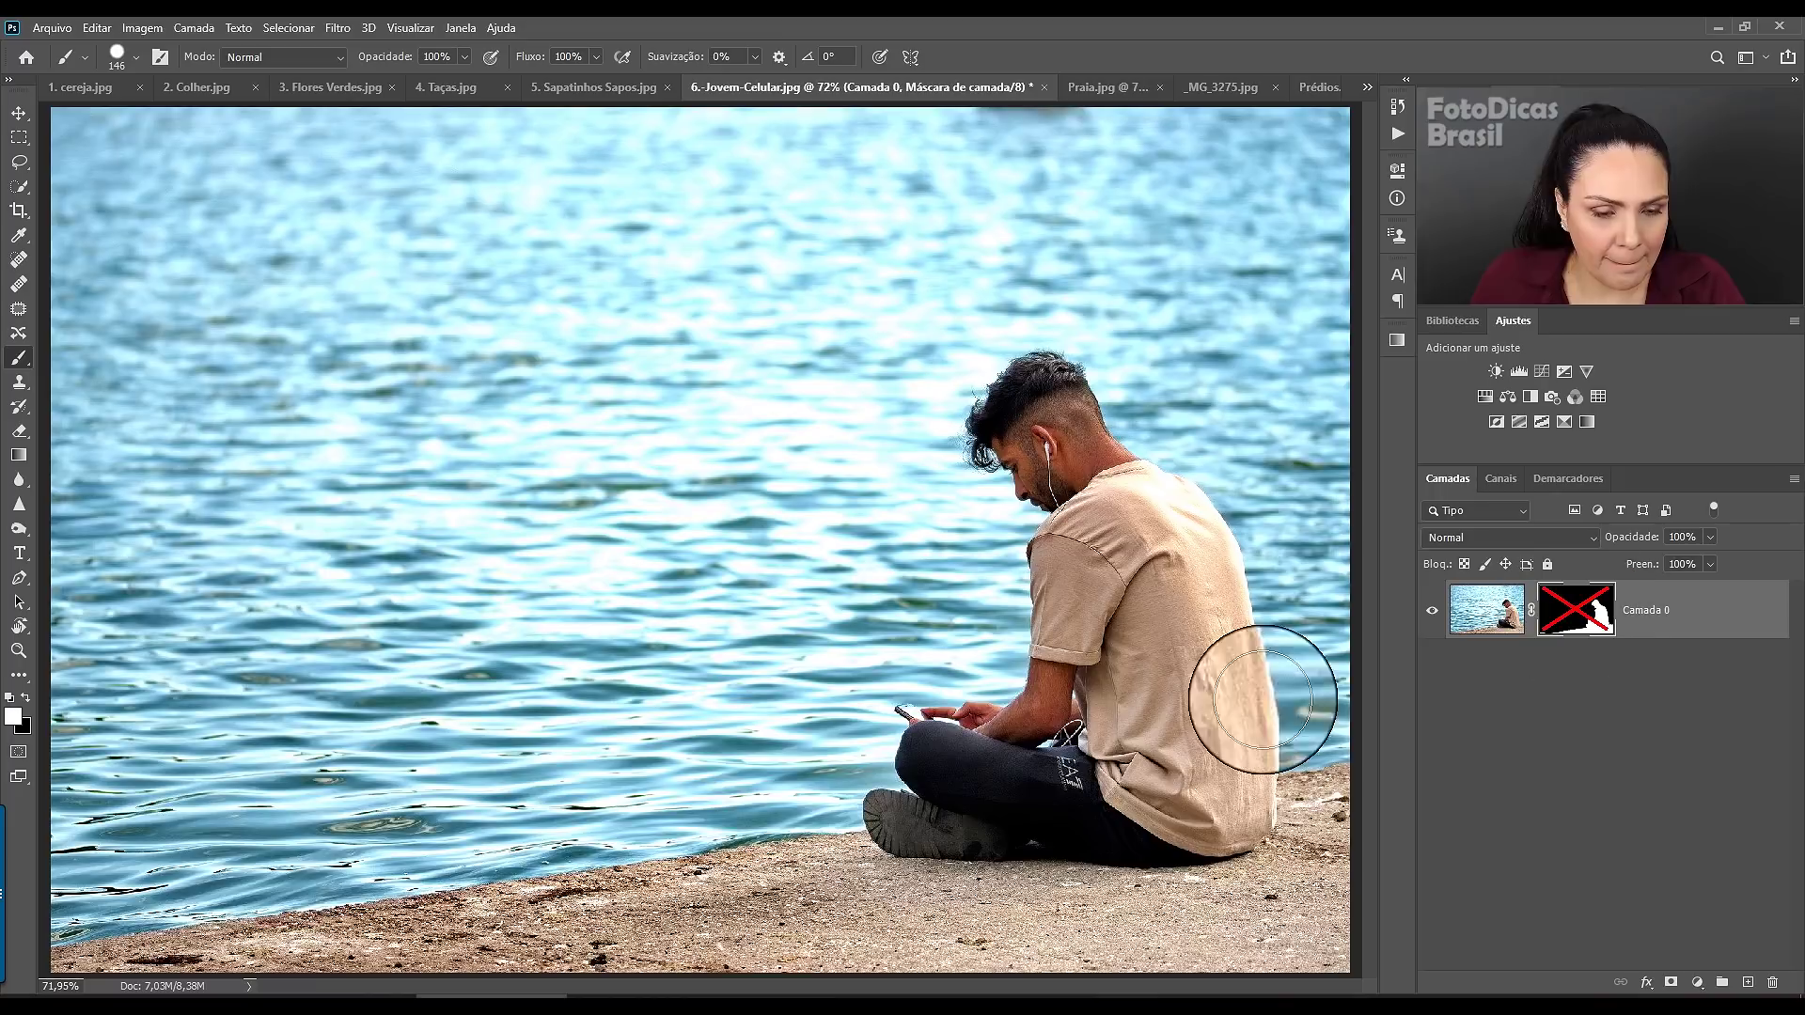
right_click(717, 535, "alt")
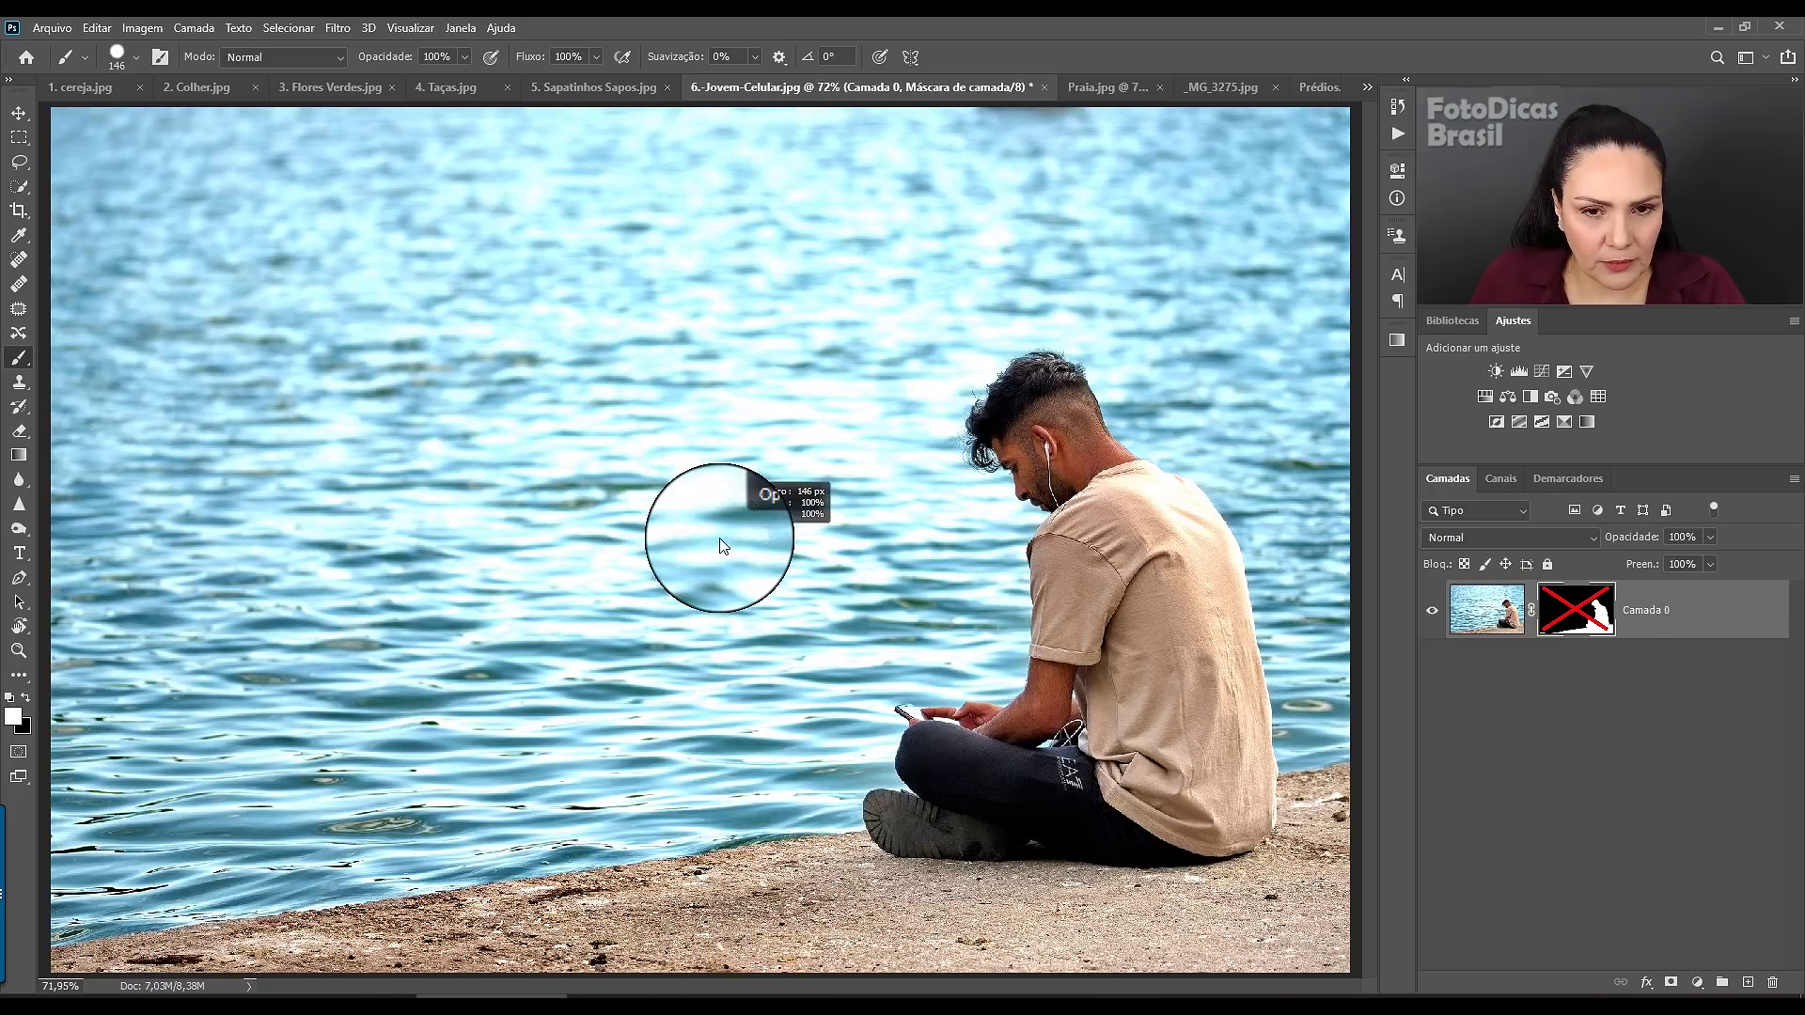
left_click(1585, 616, "shift")
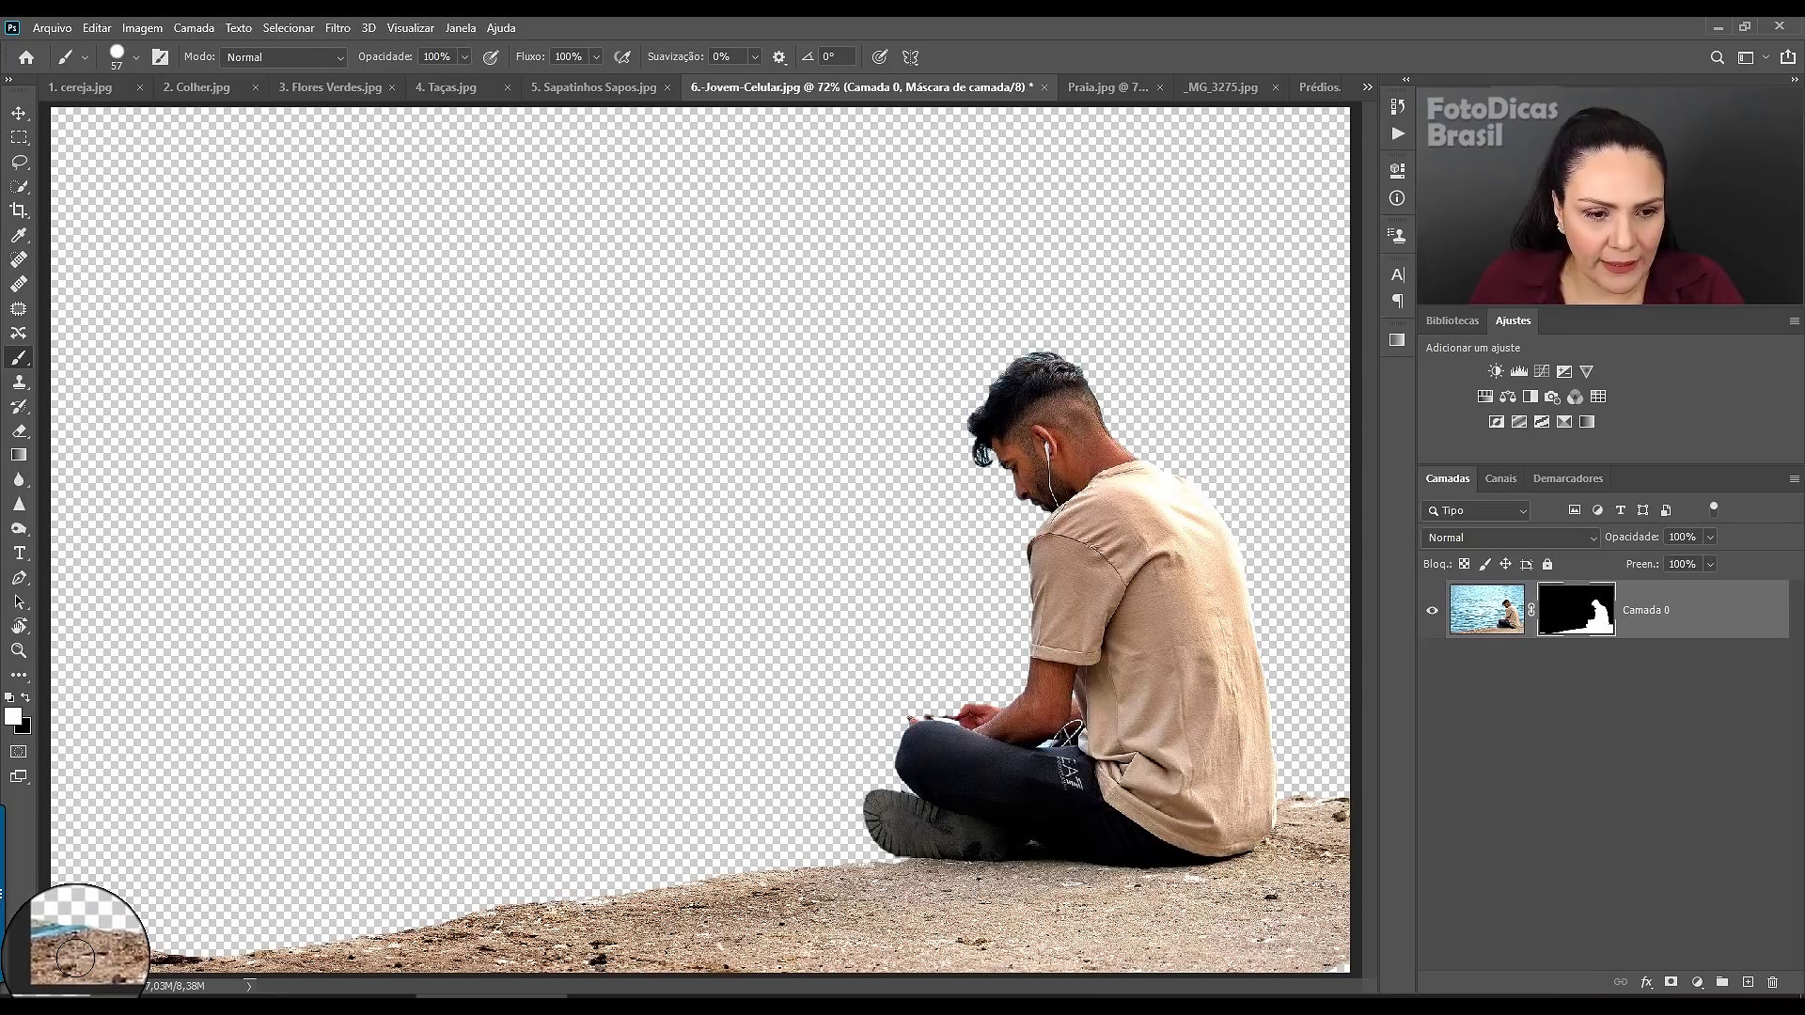
left_click(879, 863, "shift")
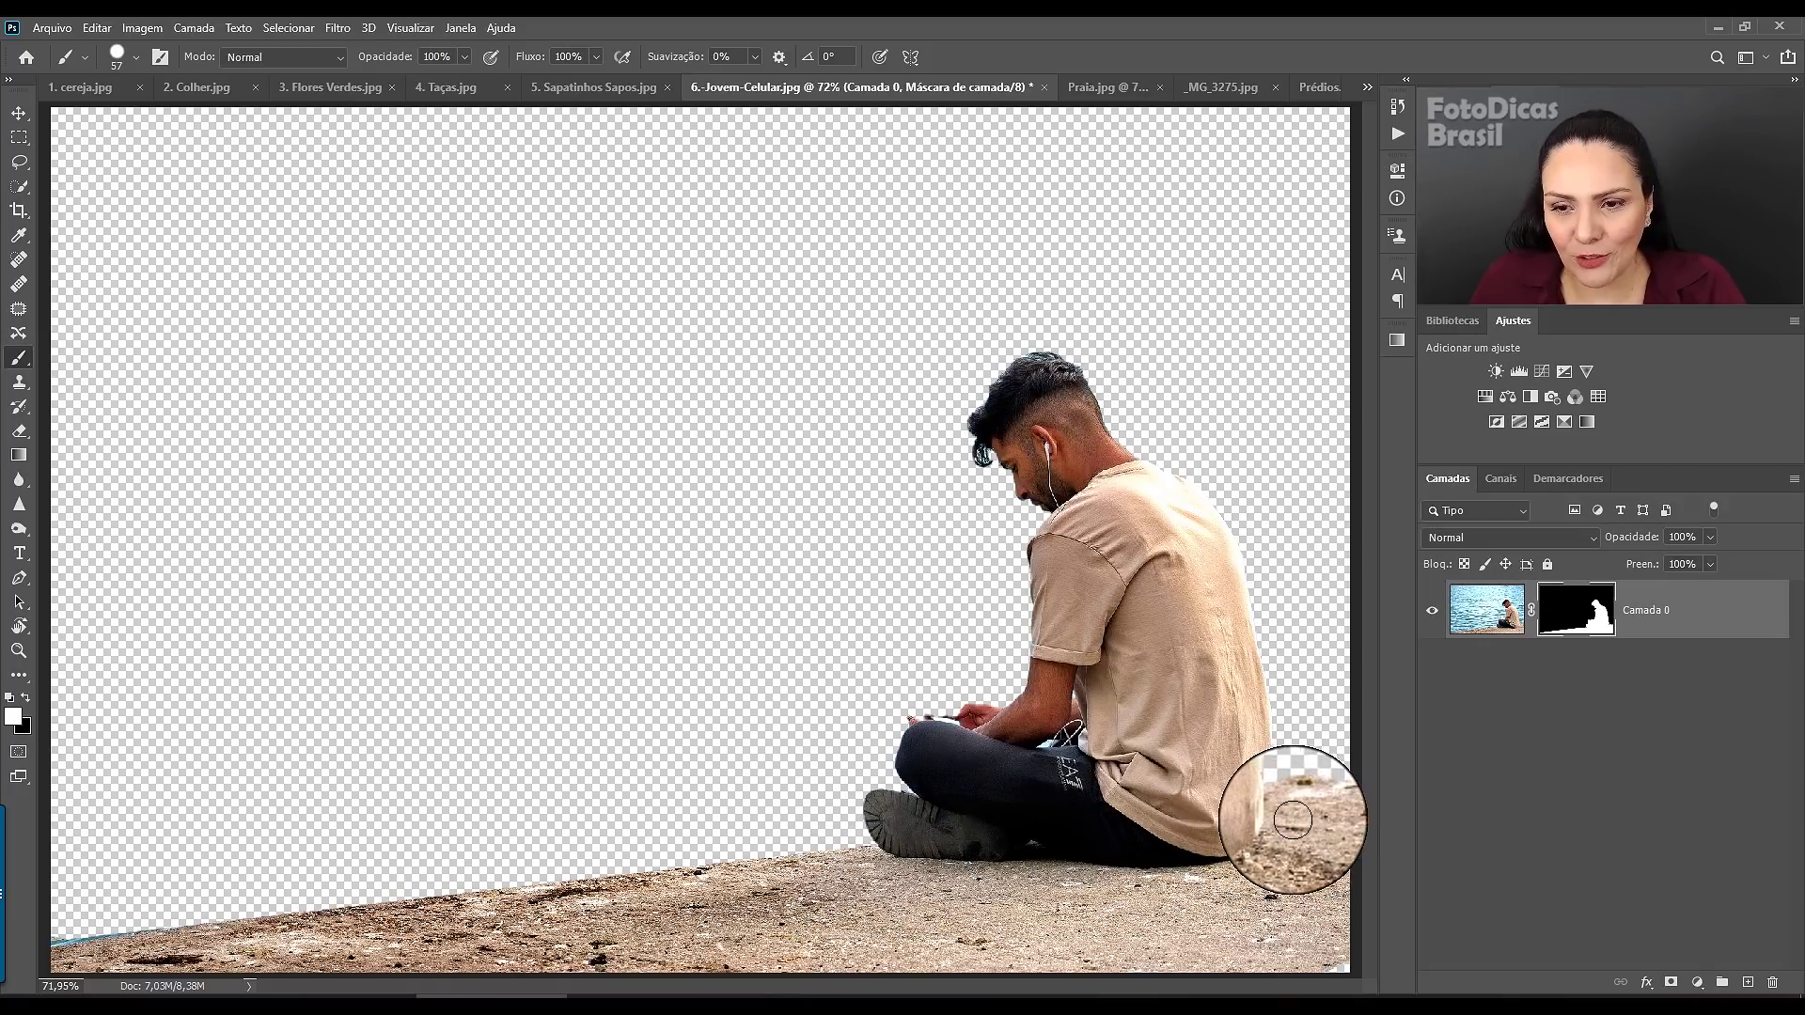
left_click(1575, 628, "shift")
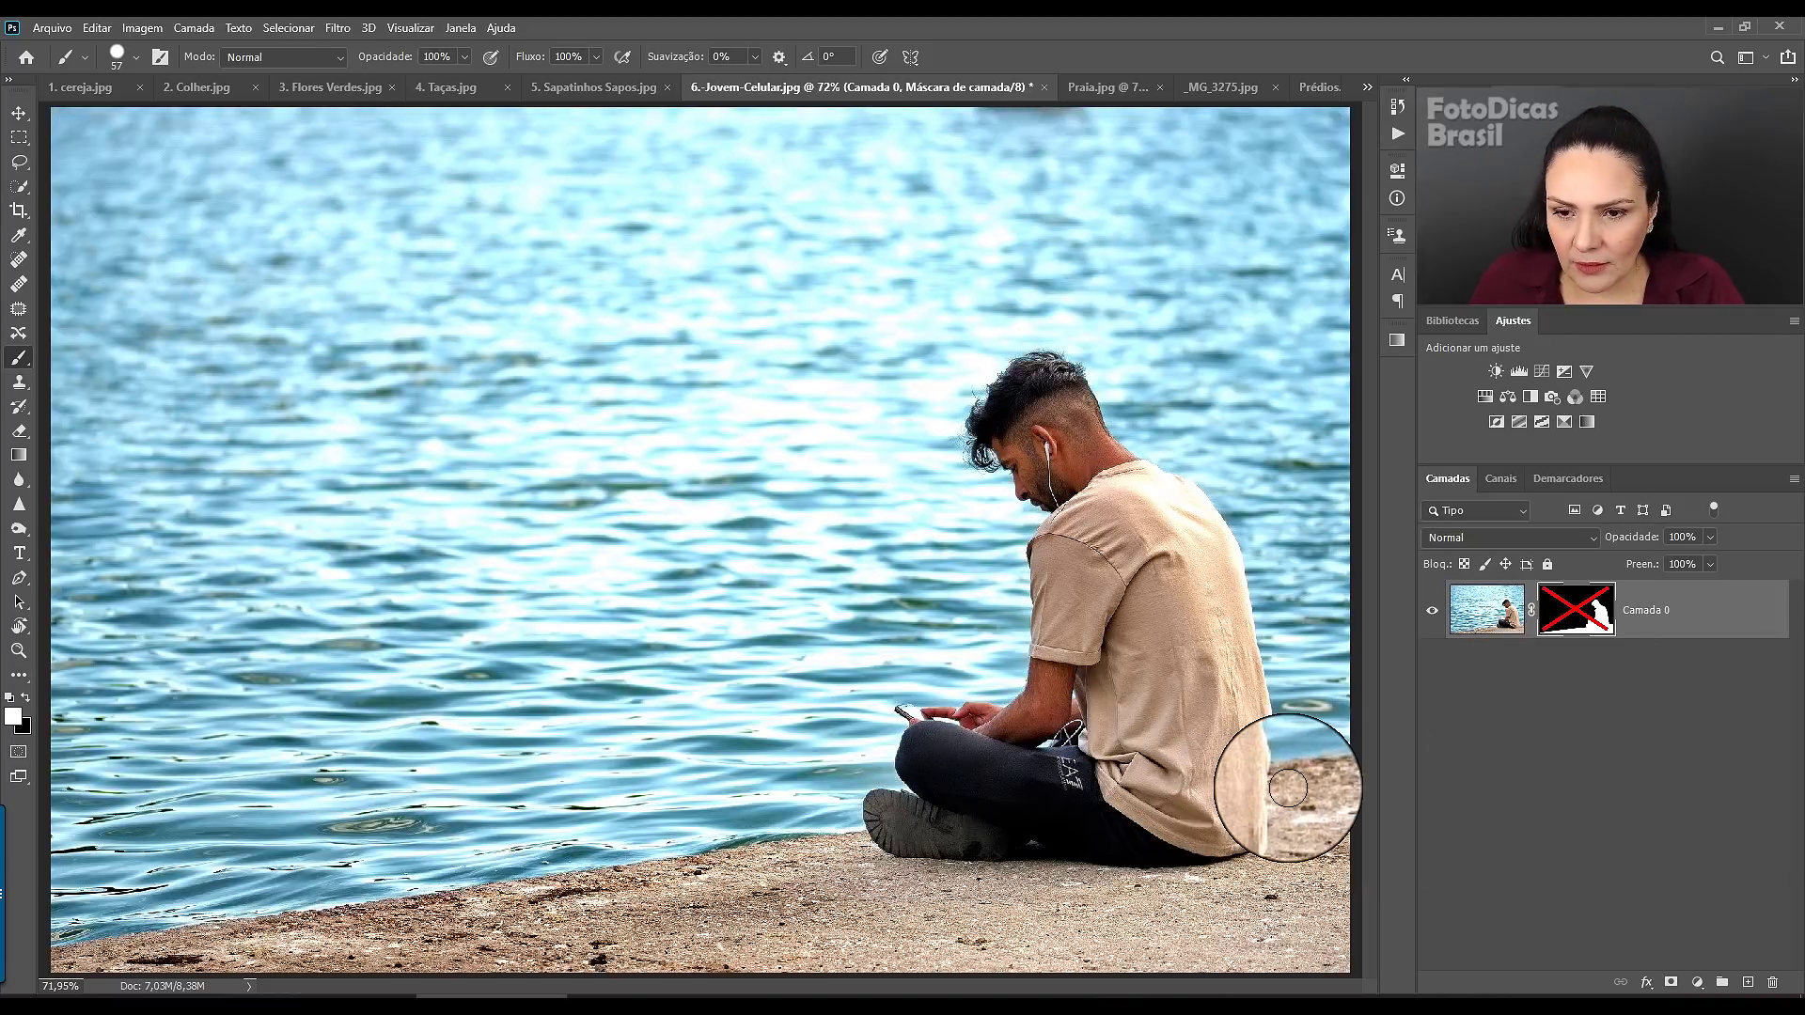
left_click(1572, 616, "shift")
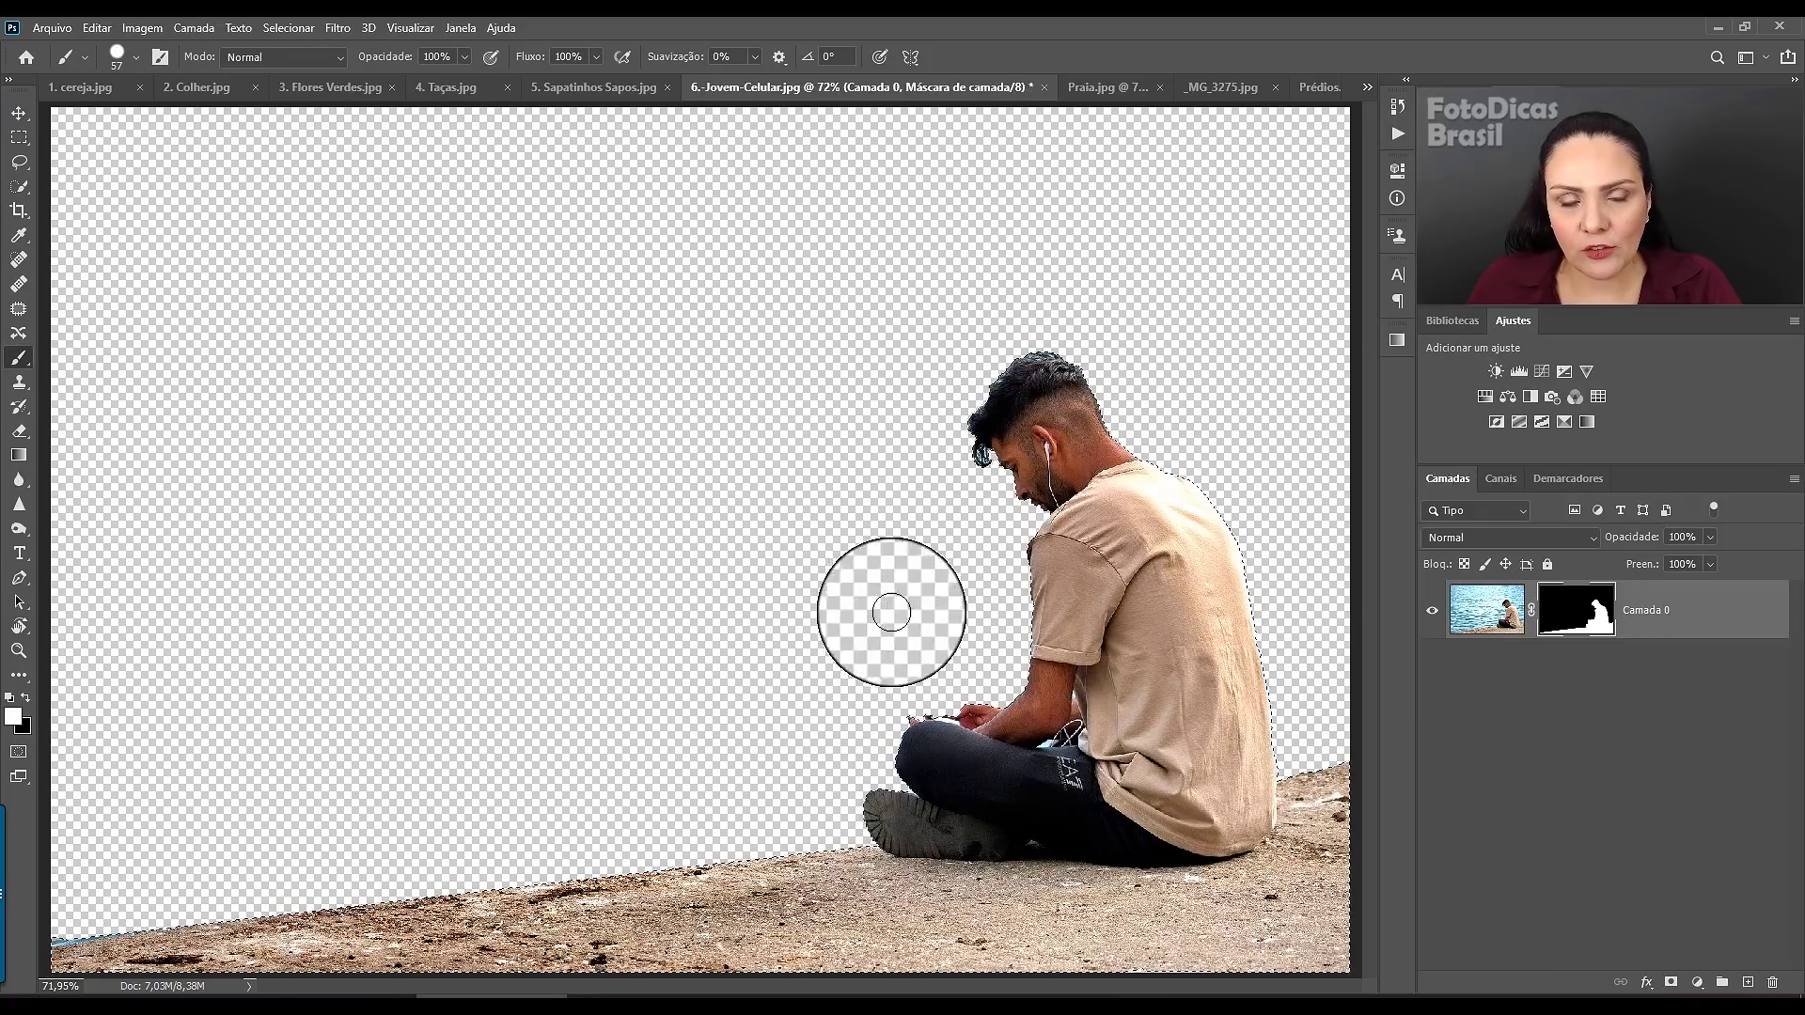
- Enter Select and Mask with Quick Selection and brush the top of the head into the selection
left_click(19, 187)
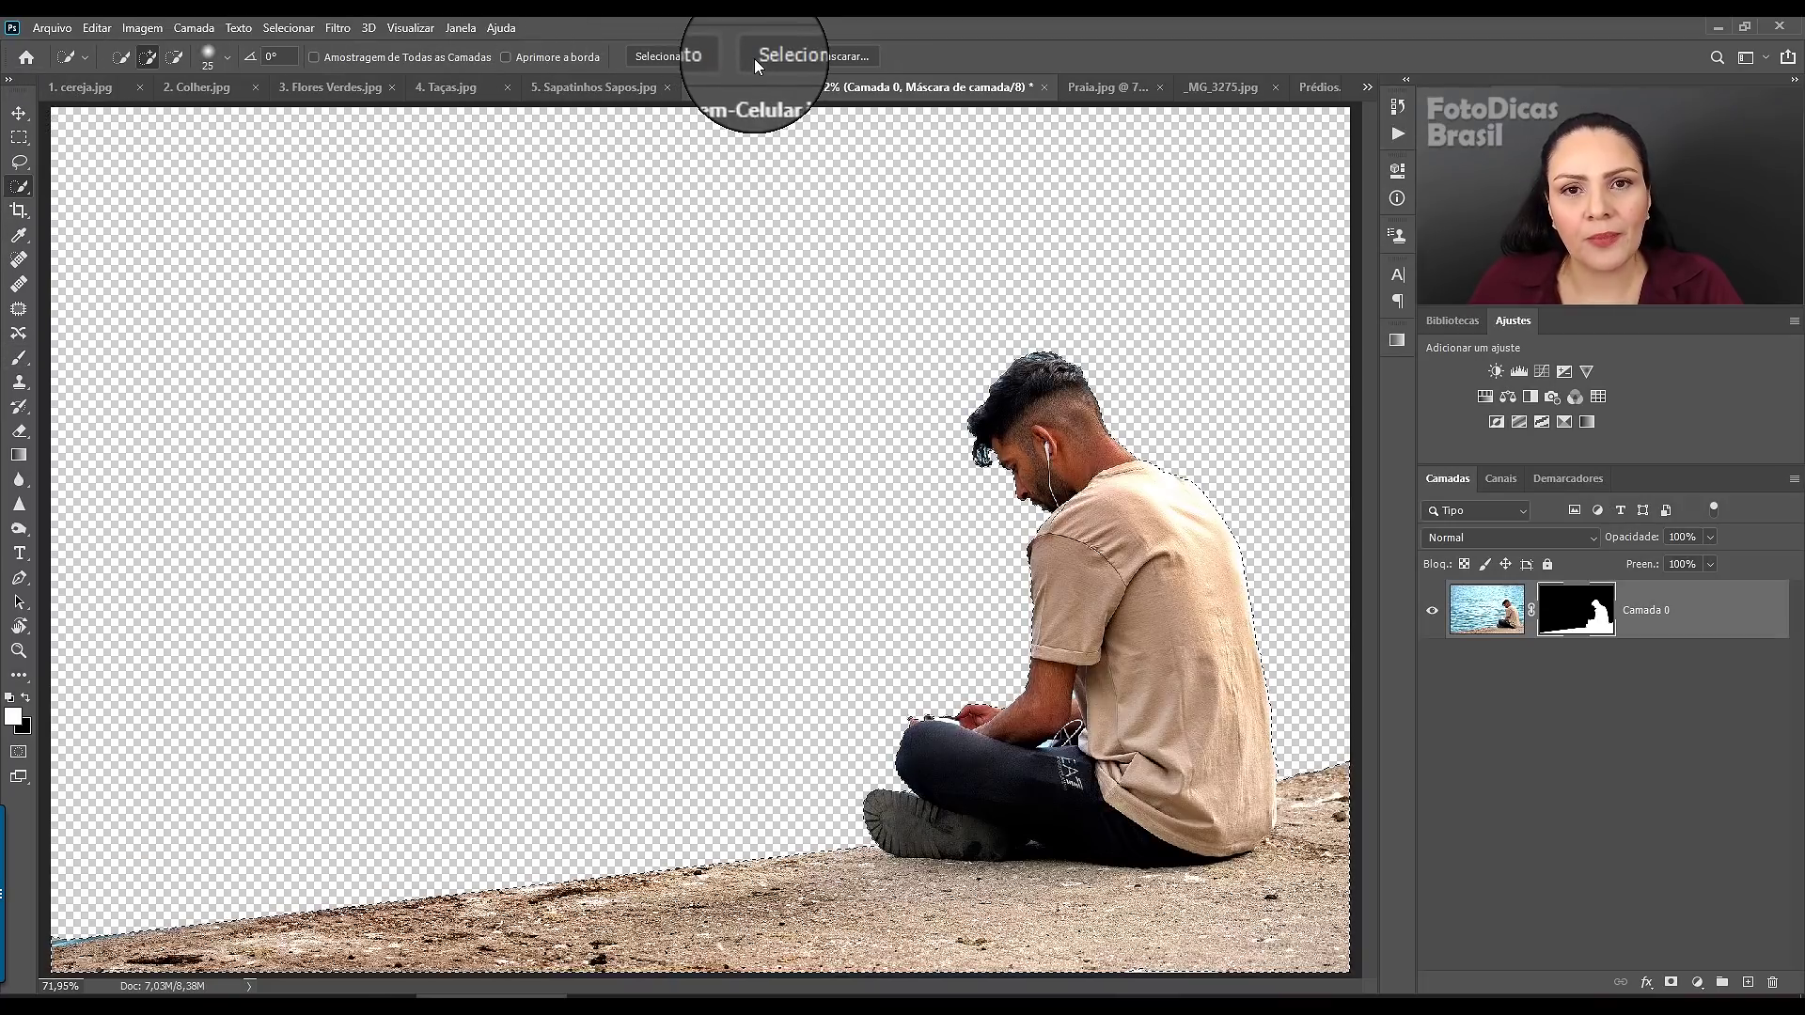
left_click(809, 56)
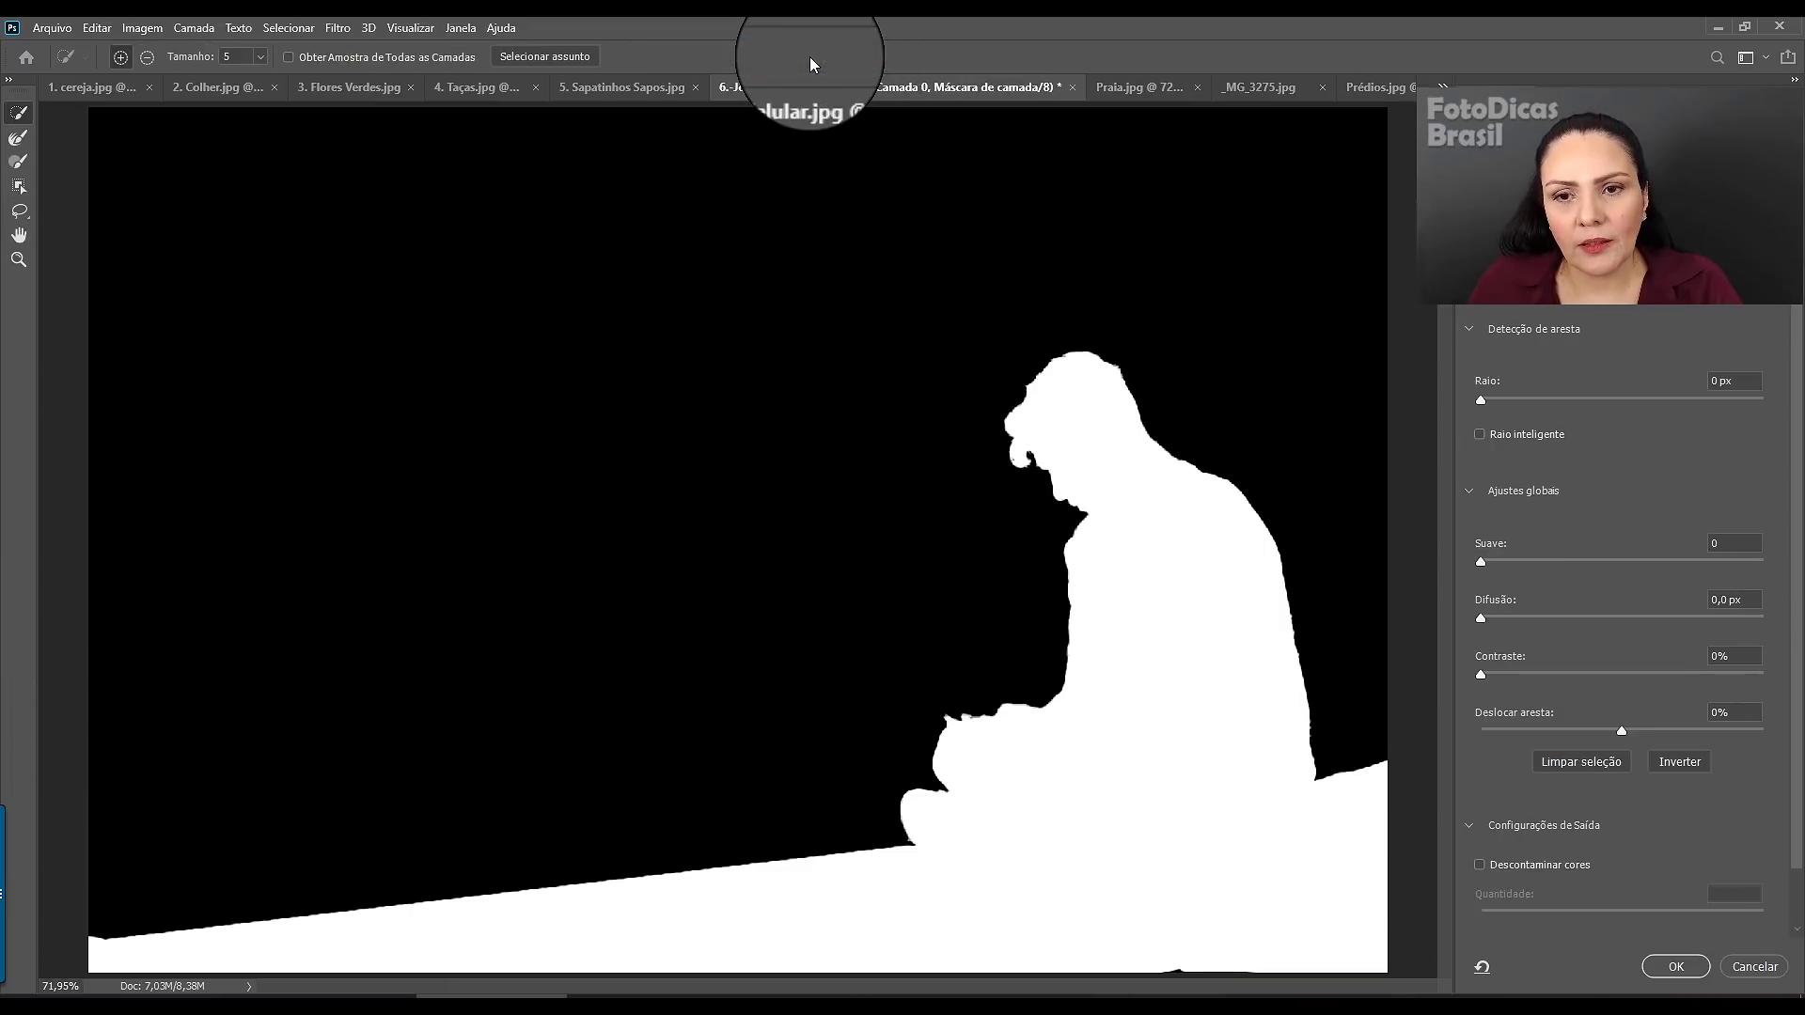
mouse_move(1088, 355)
left_mouse_down()
mouse_move(1067, 443)
mouse_move(1080, 430)
left_mouse_up()
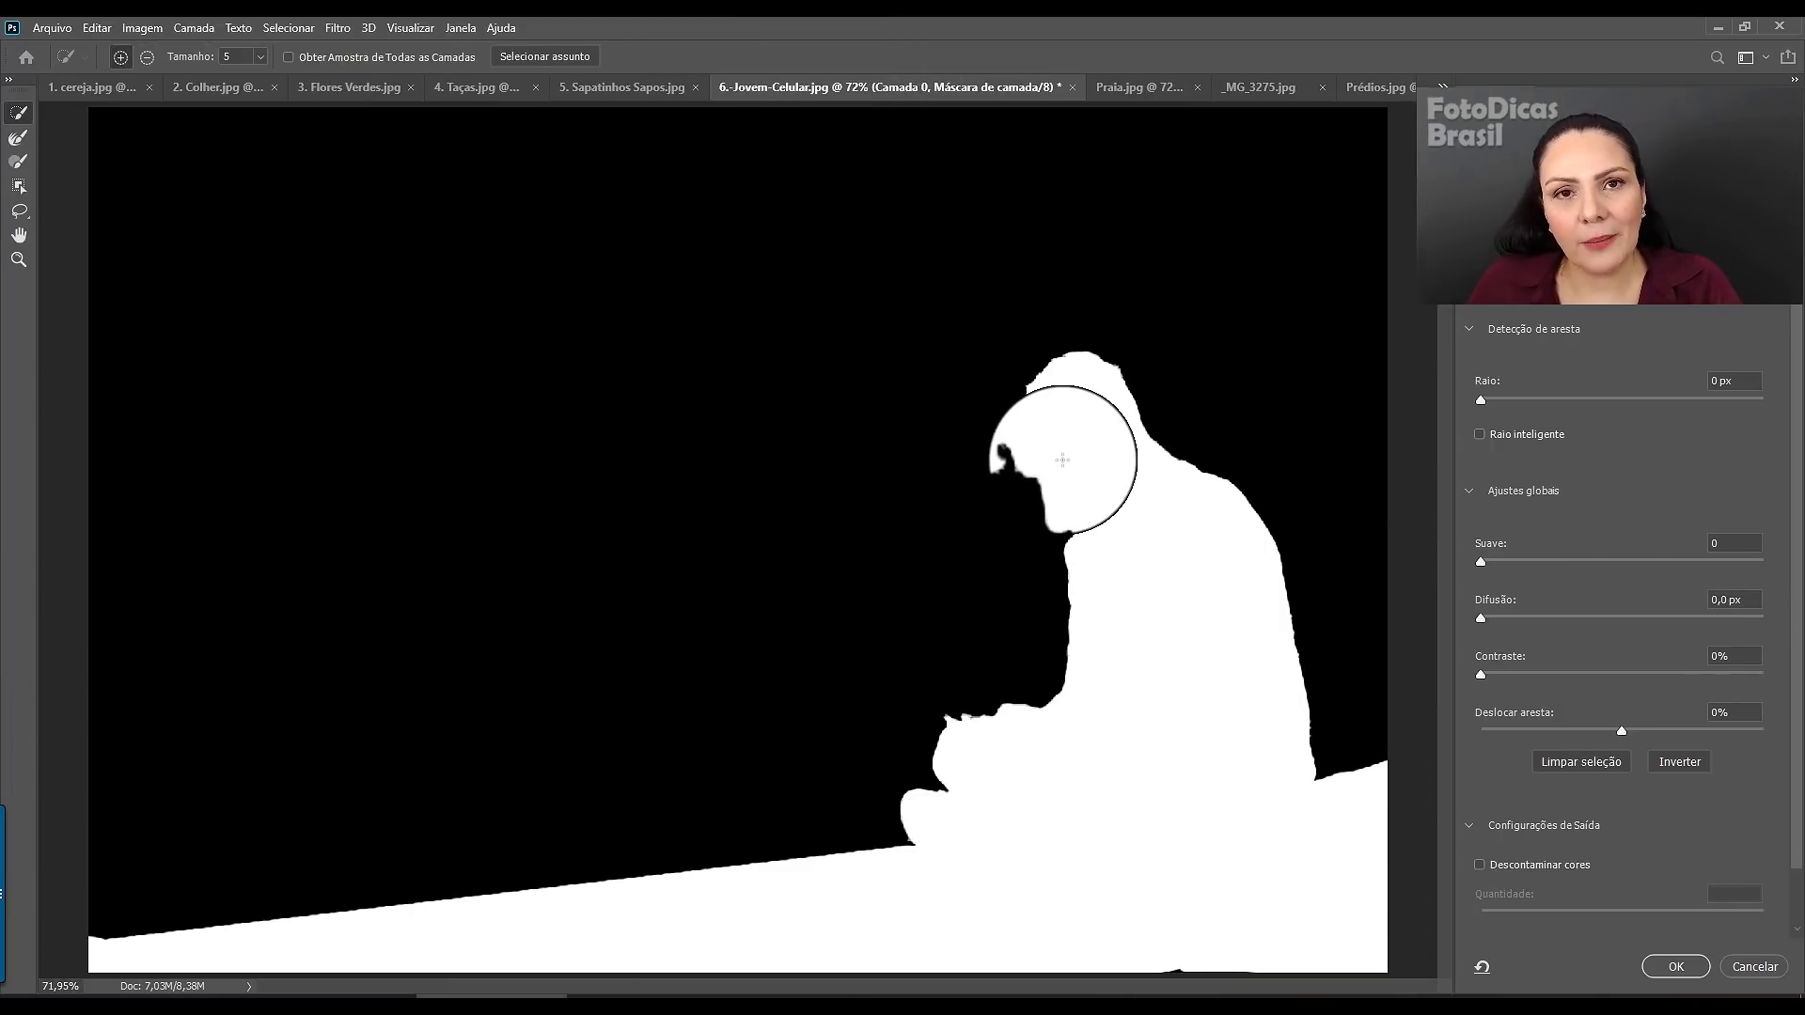
left_click(1538, 179)
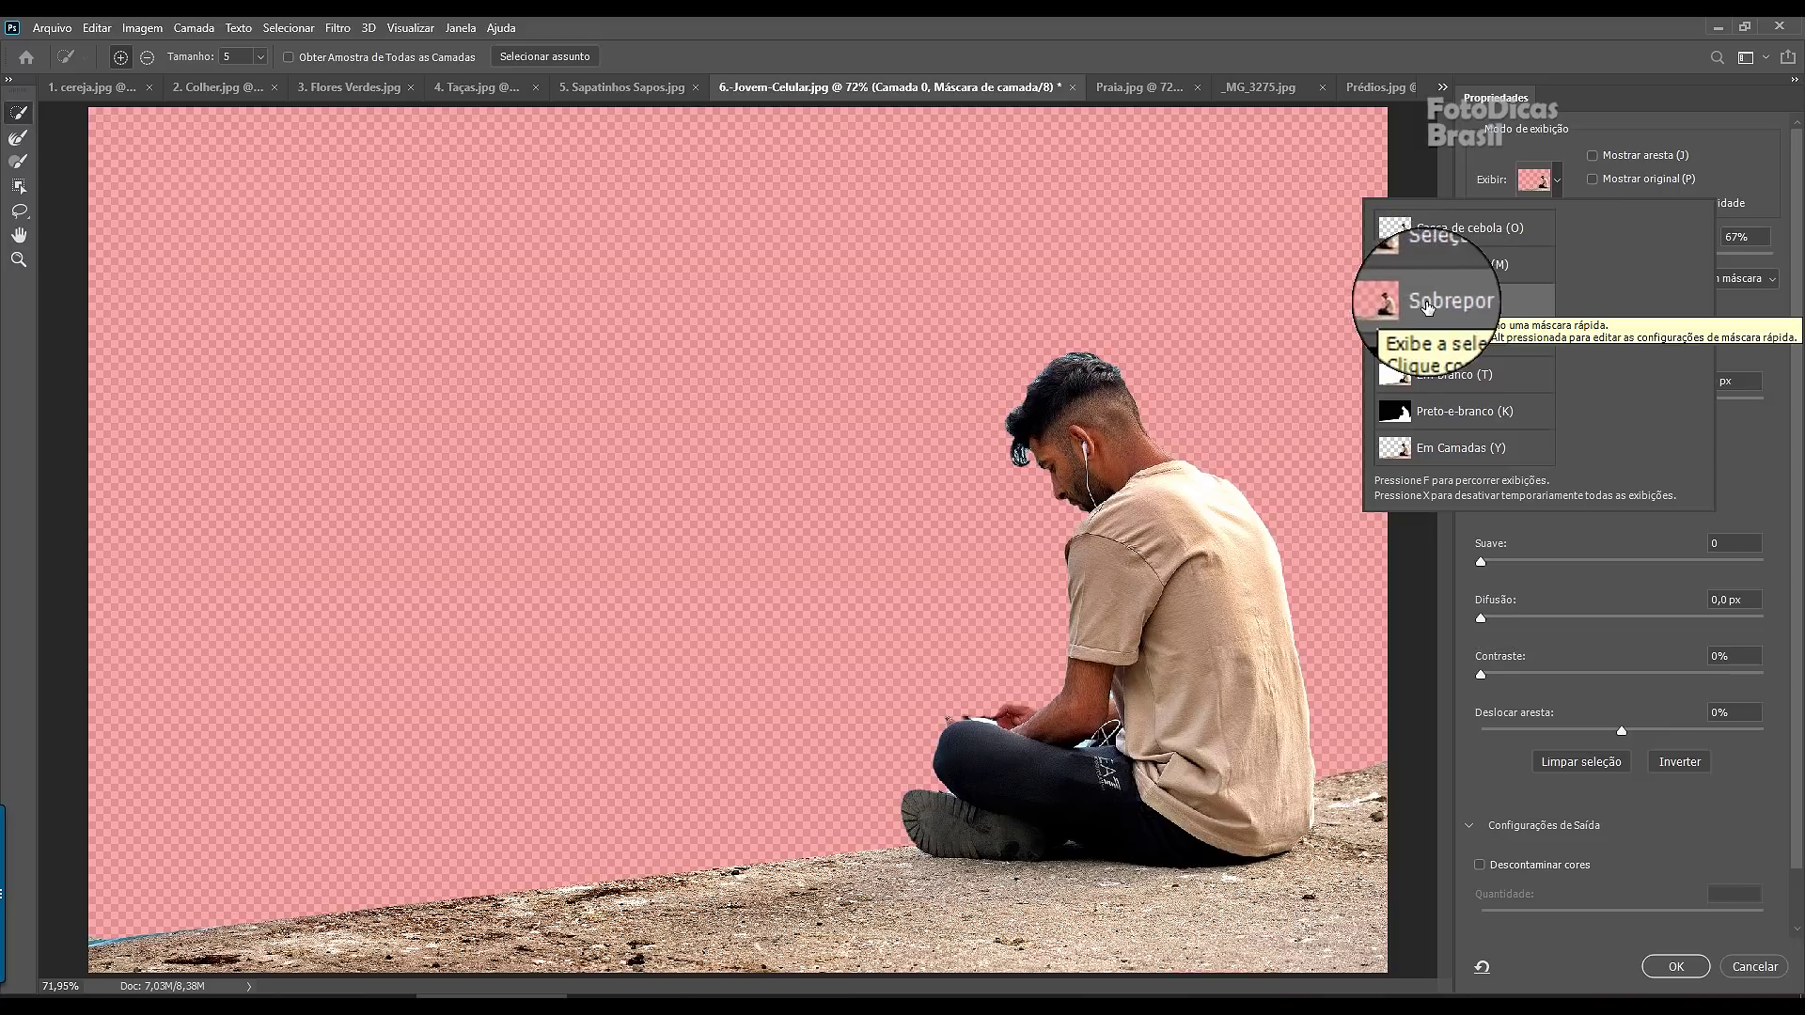
- Switch the preview to Overlay and zoom to 200% on the man's head and shoulder
left_click(1553, 139)
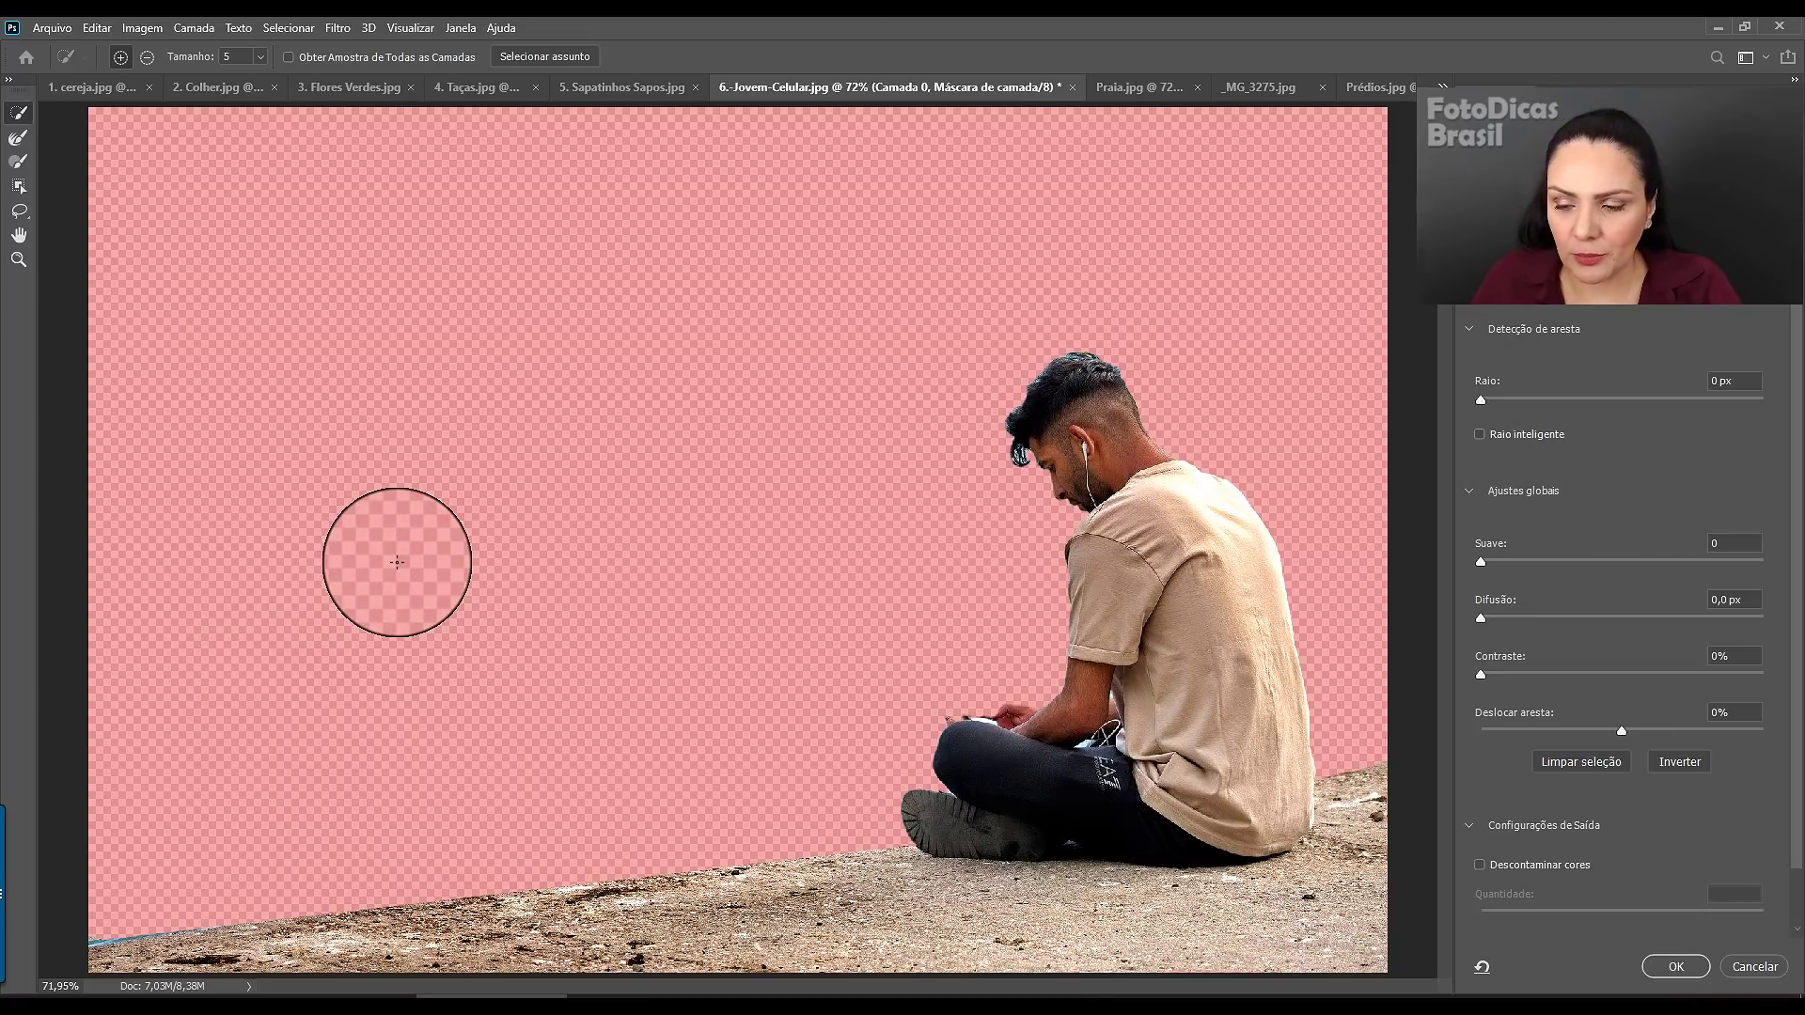
key("ctrl+1")
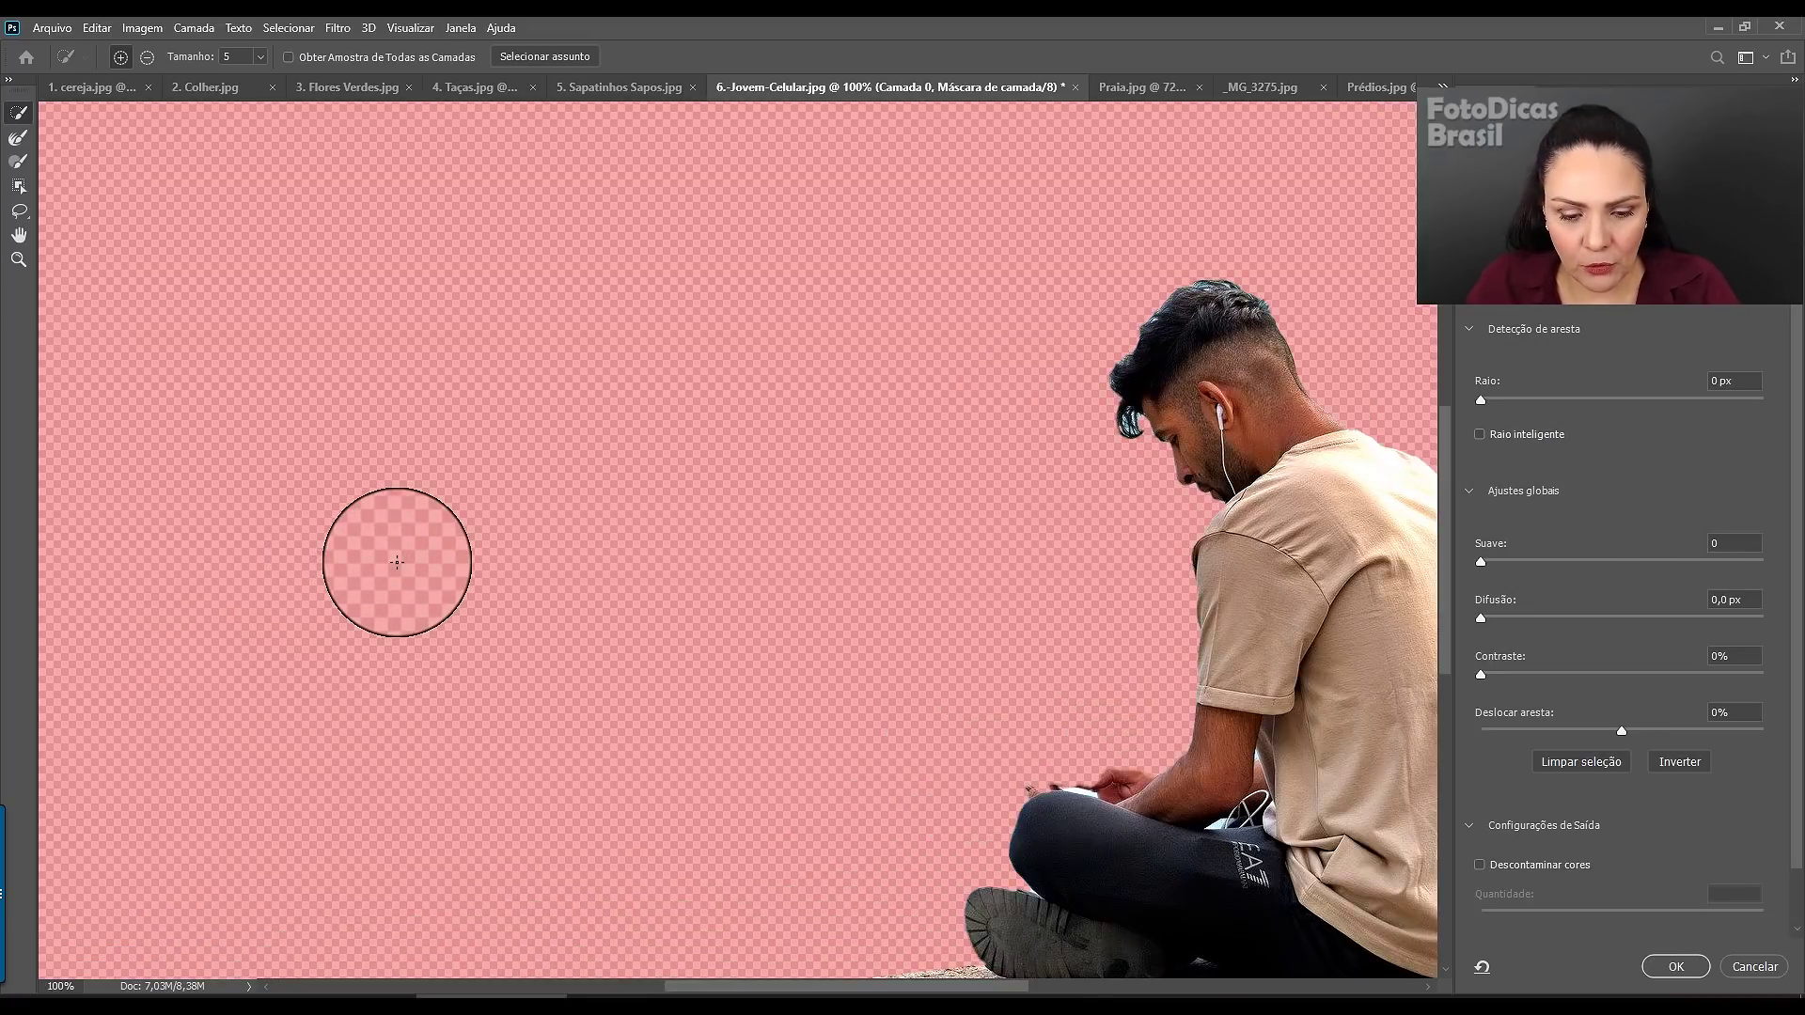
key("ctrl+plus")
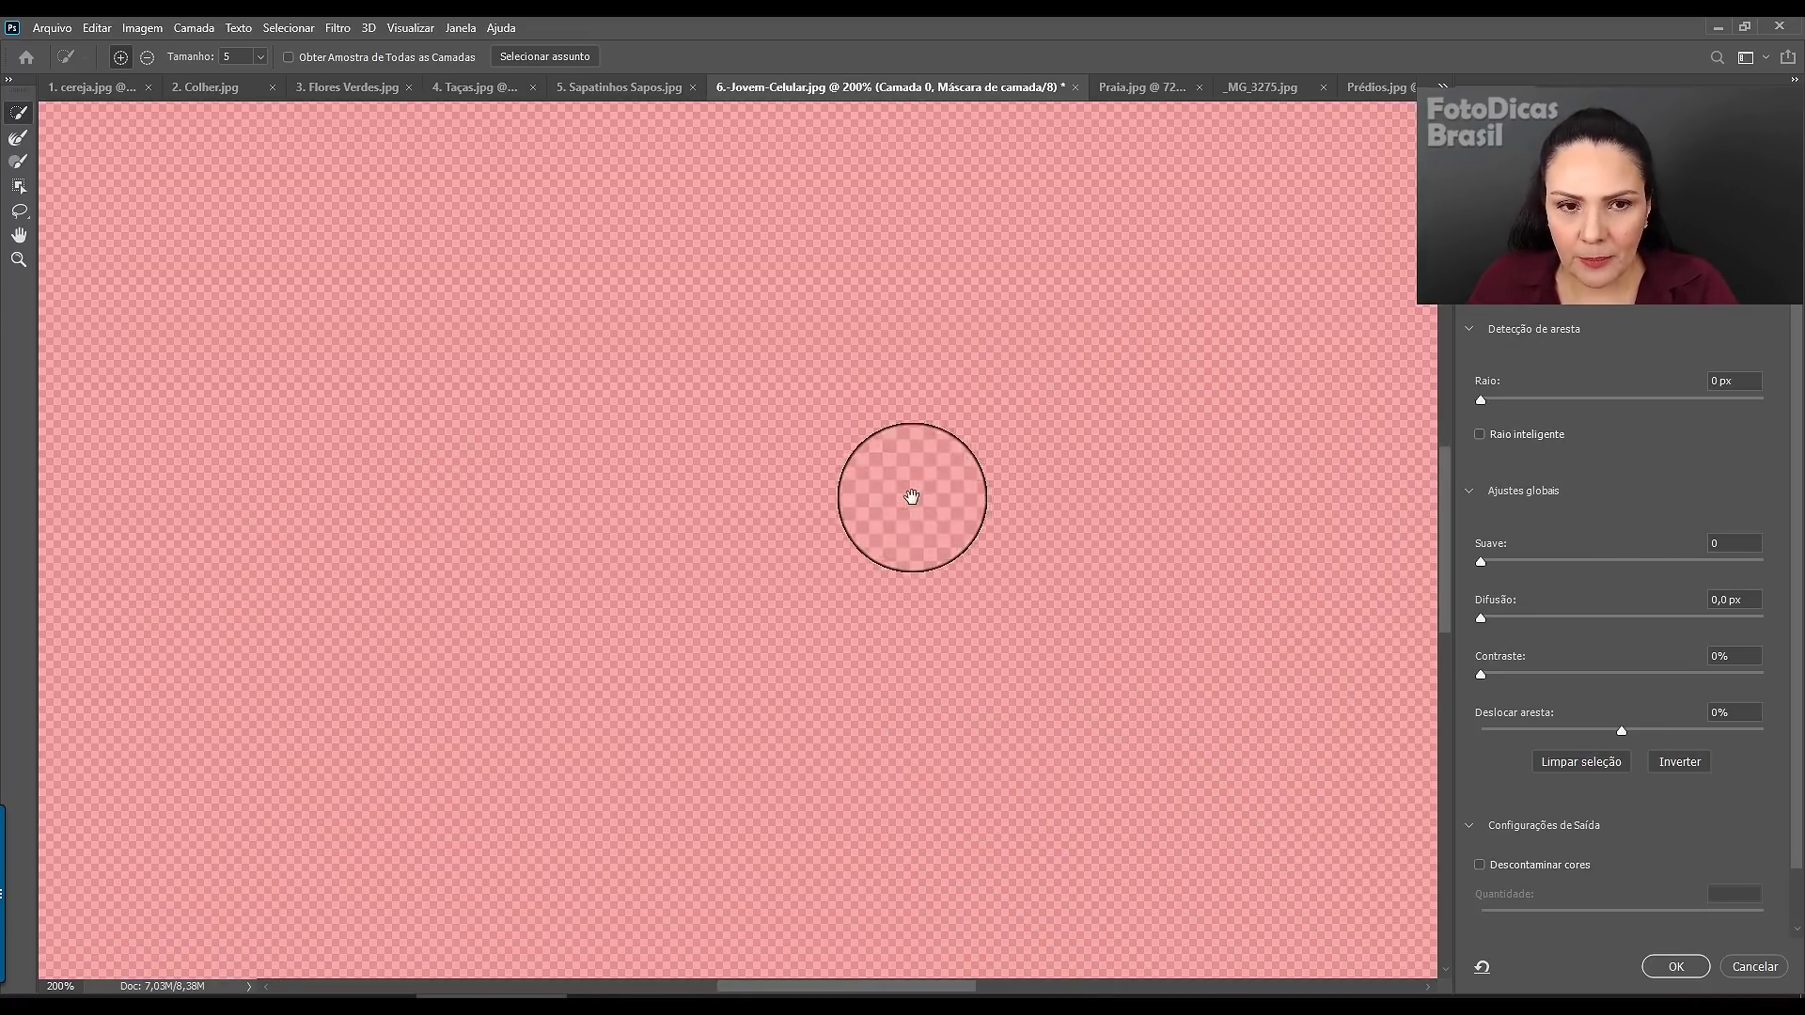
left_click_drag(911, 497, 210, 636)
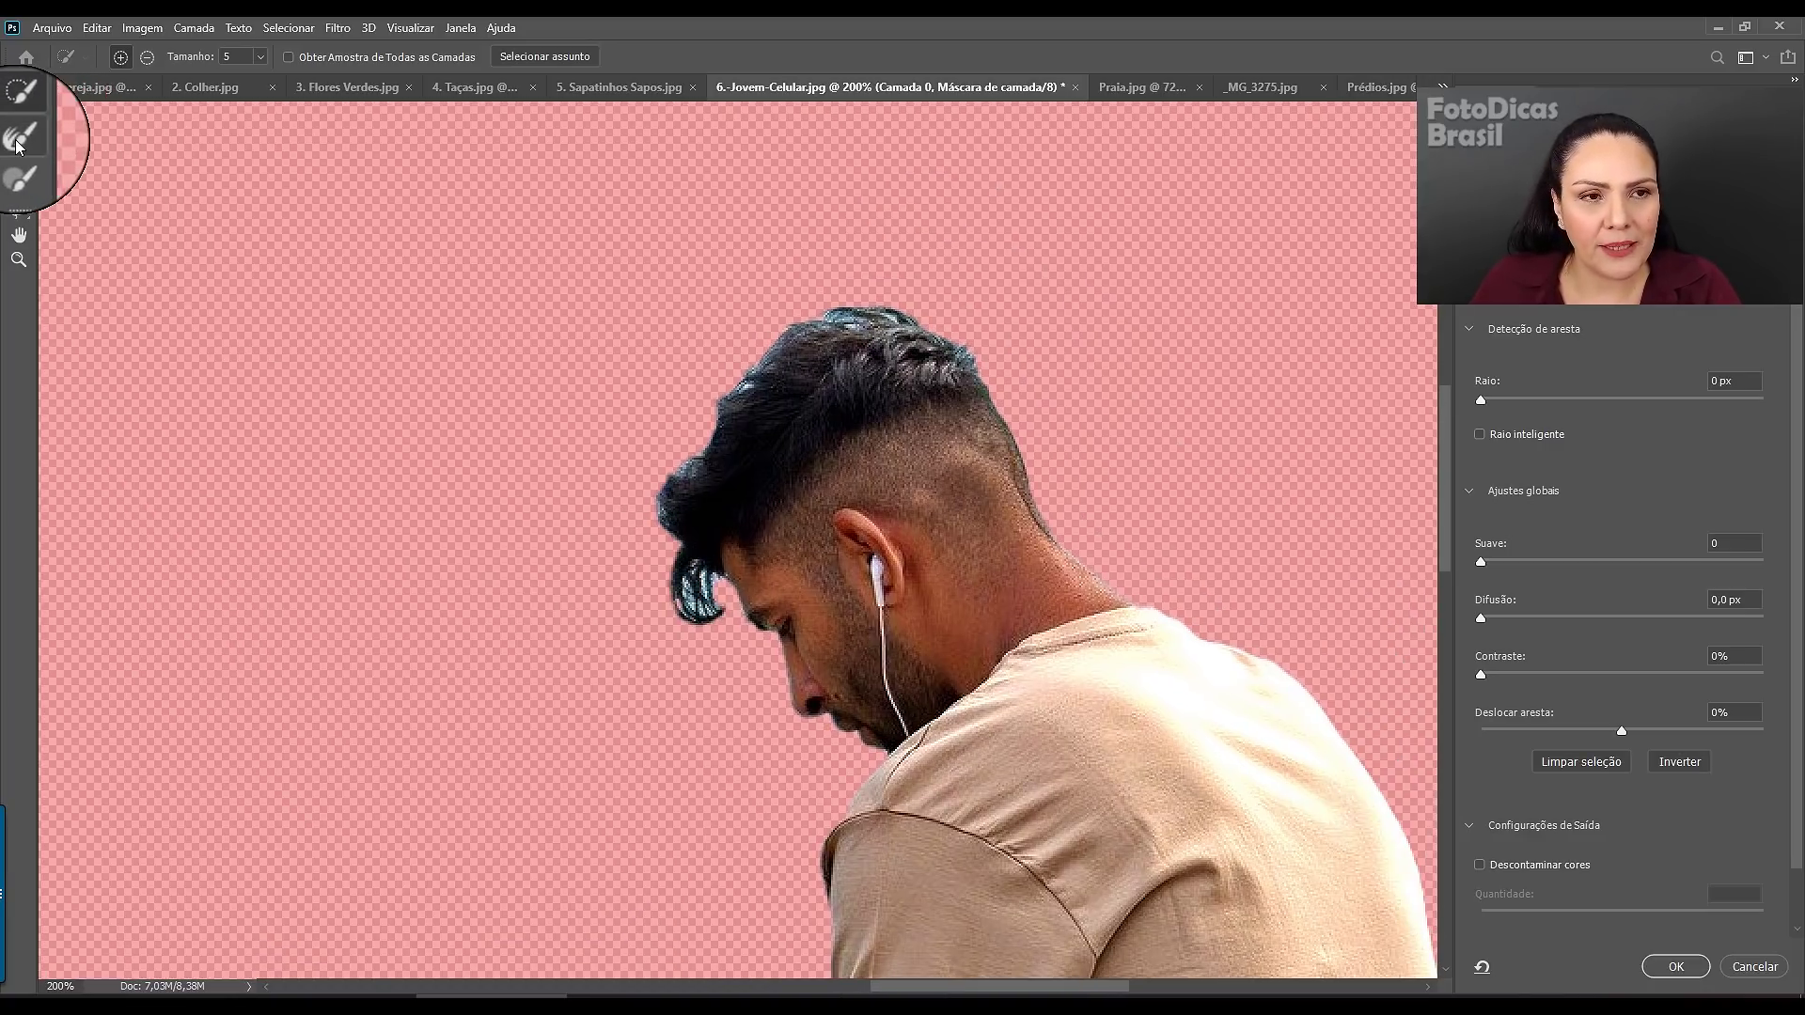
- Refine the hair outline and forelock edges with an 18 px Refine Edge Brush
left_click(18, 141)
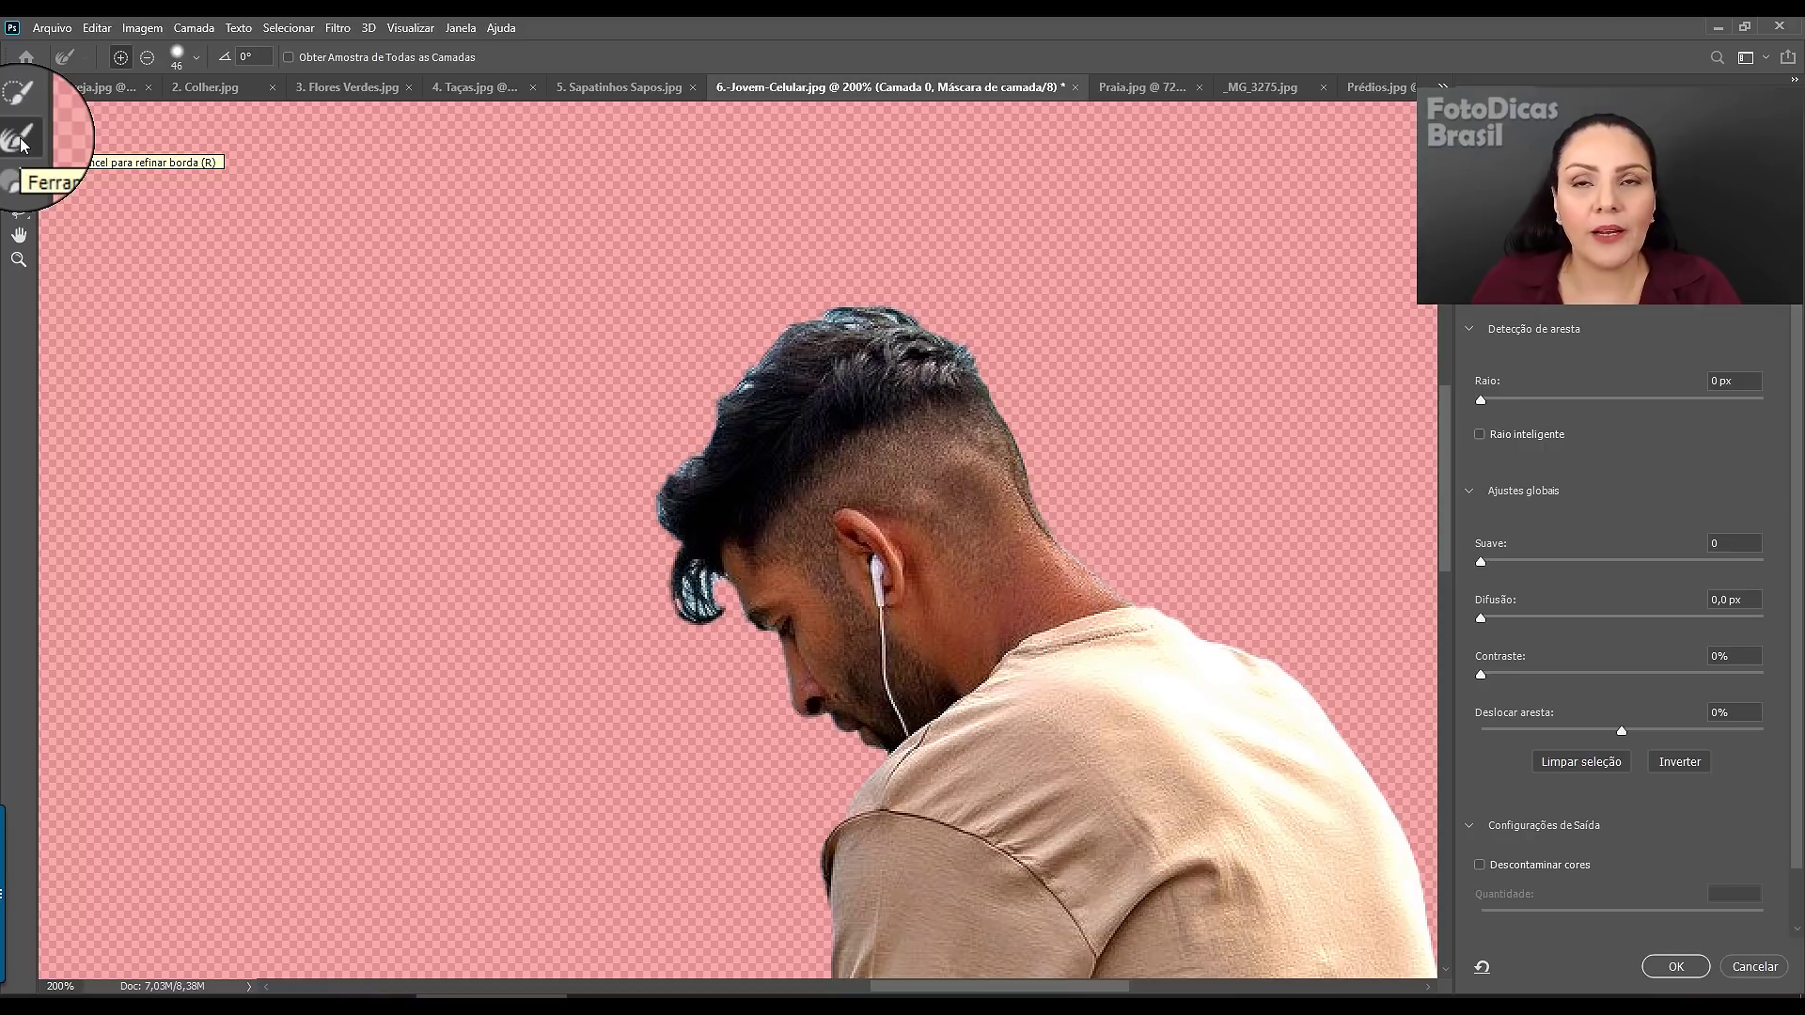
left_click_drag(624, 604, 647, 614)
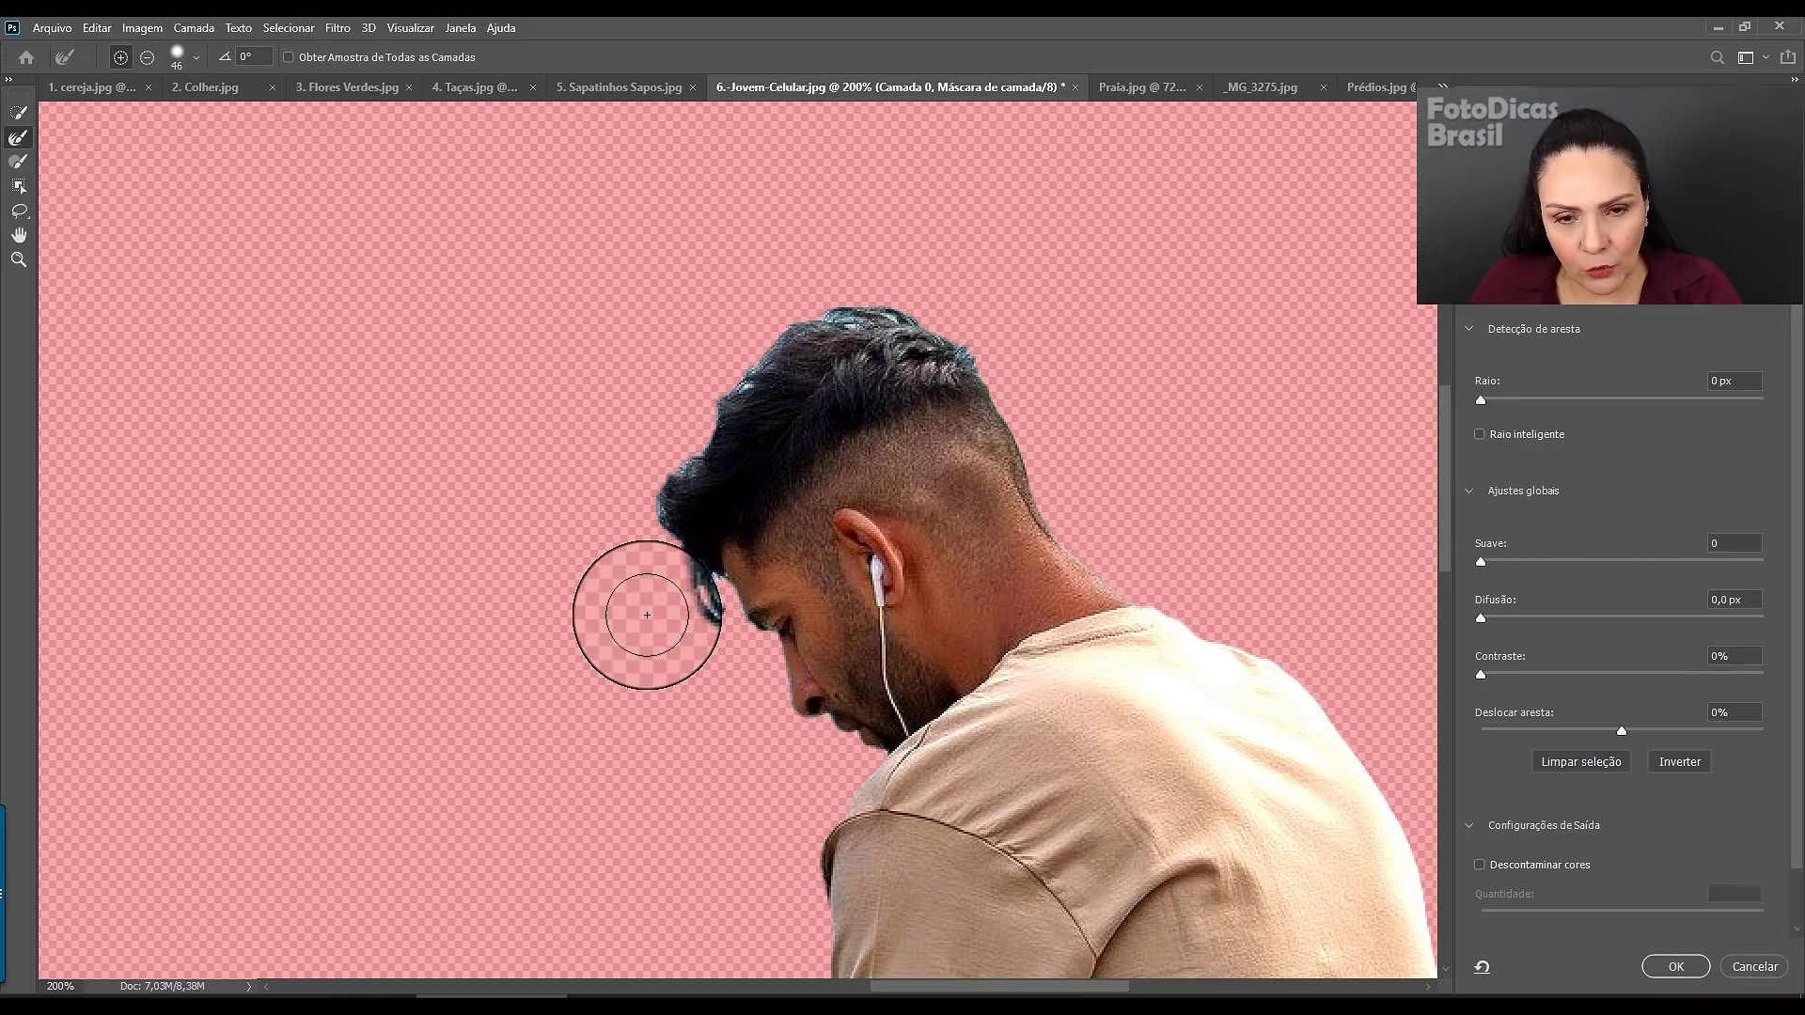
right_click(666, 616, "alt")
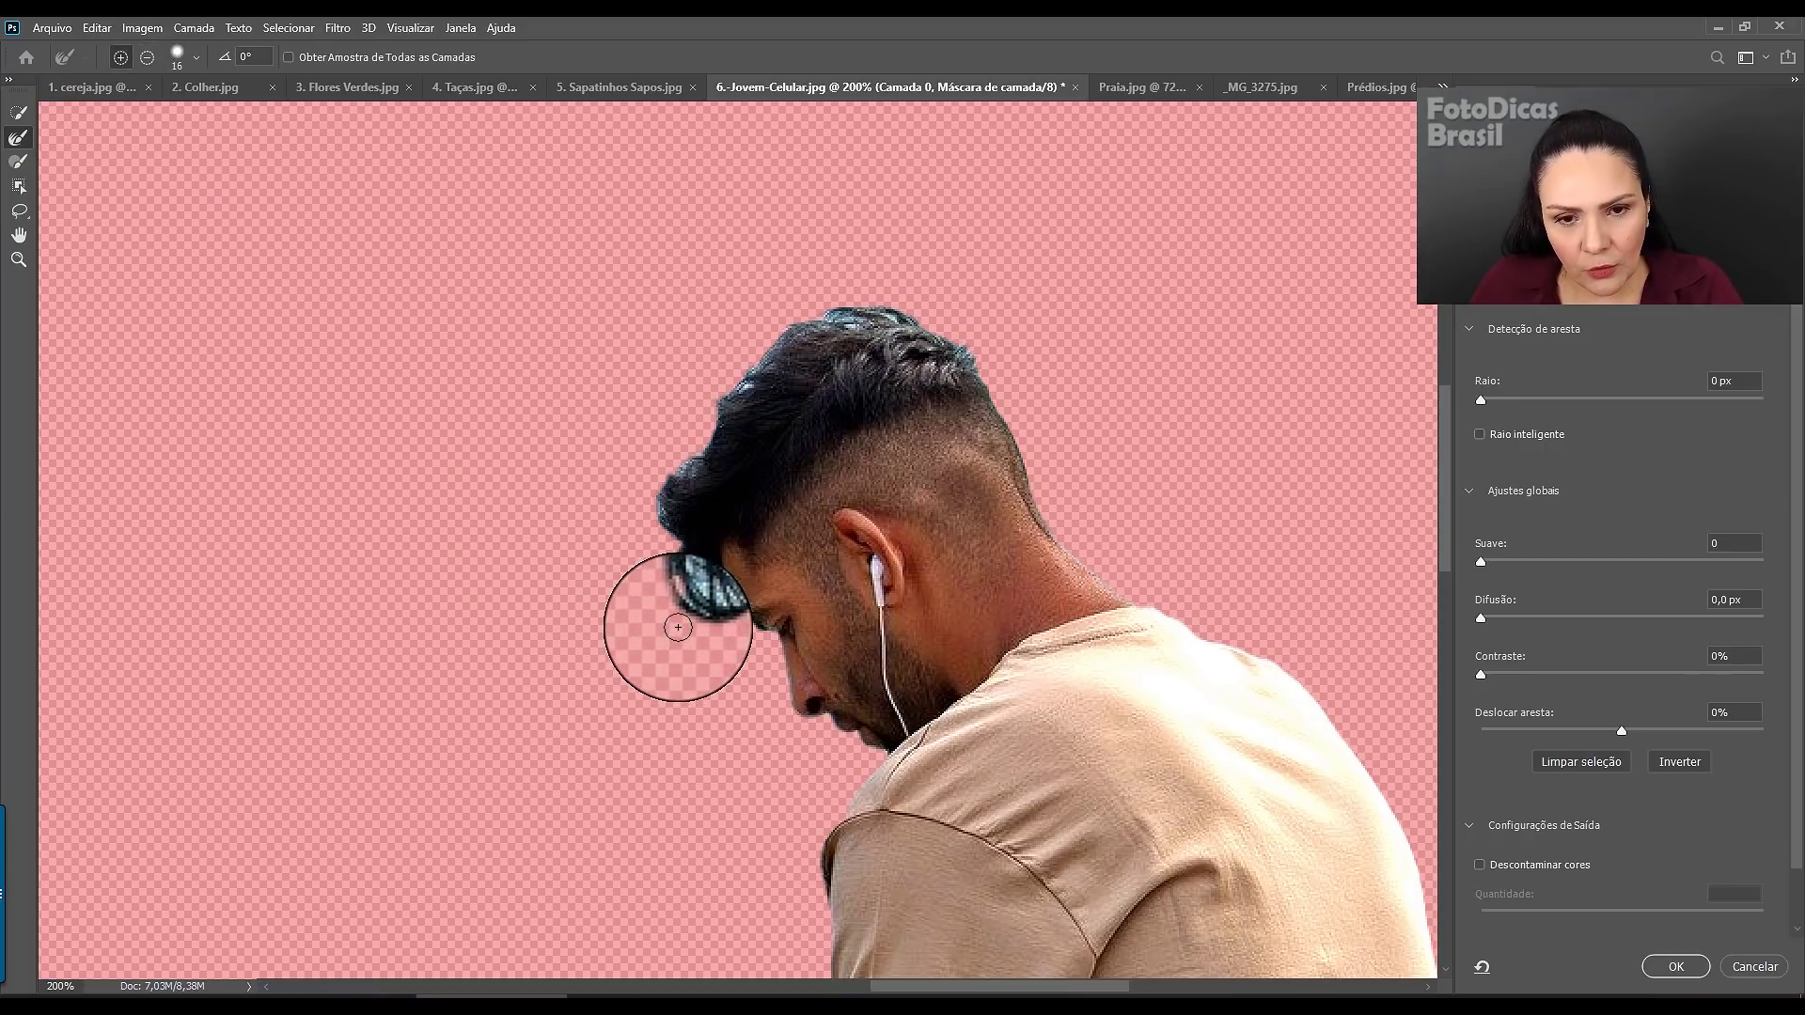
mouse_move(660, 570)
left_mouse_down()
mouse_move(708, 391)
mouse_move(765, 310)
mouse_move(806, 290)
mouse_move(938, 302)
mouse_move(1016, 372)
left_mouse_up()
left_click_drag(1205, 640, 1200, 651)
mouse_move(636, 471)
left_mouse_down()
mouse_move(724, 354)
mouse_move(772, 359)
mouse_move(827, 290)
mouse_move(966, 342)
left_mouse_up()
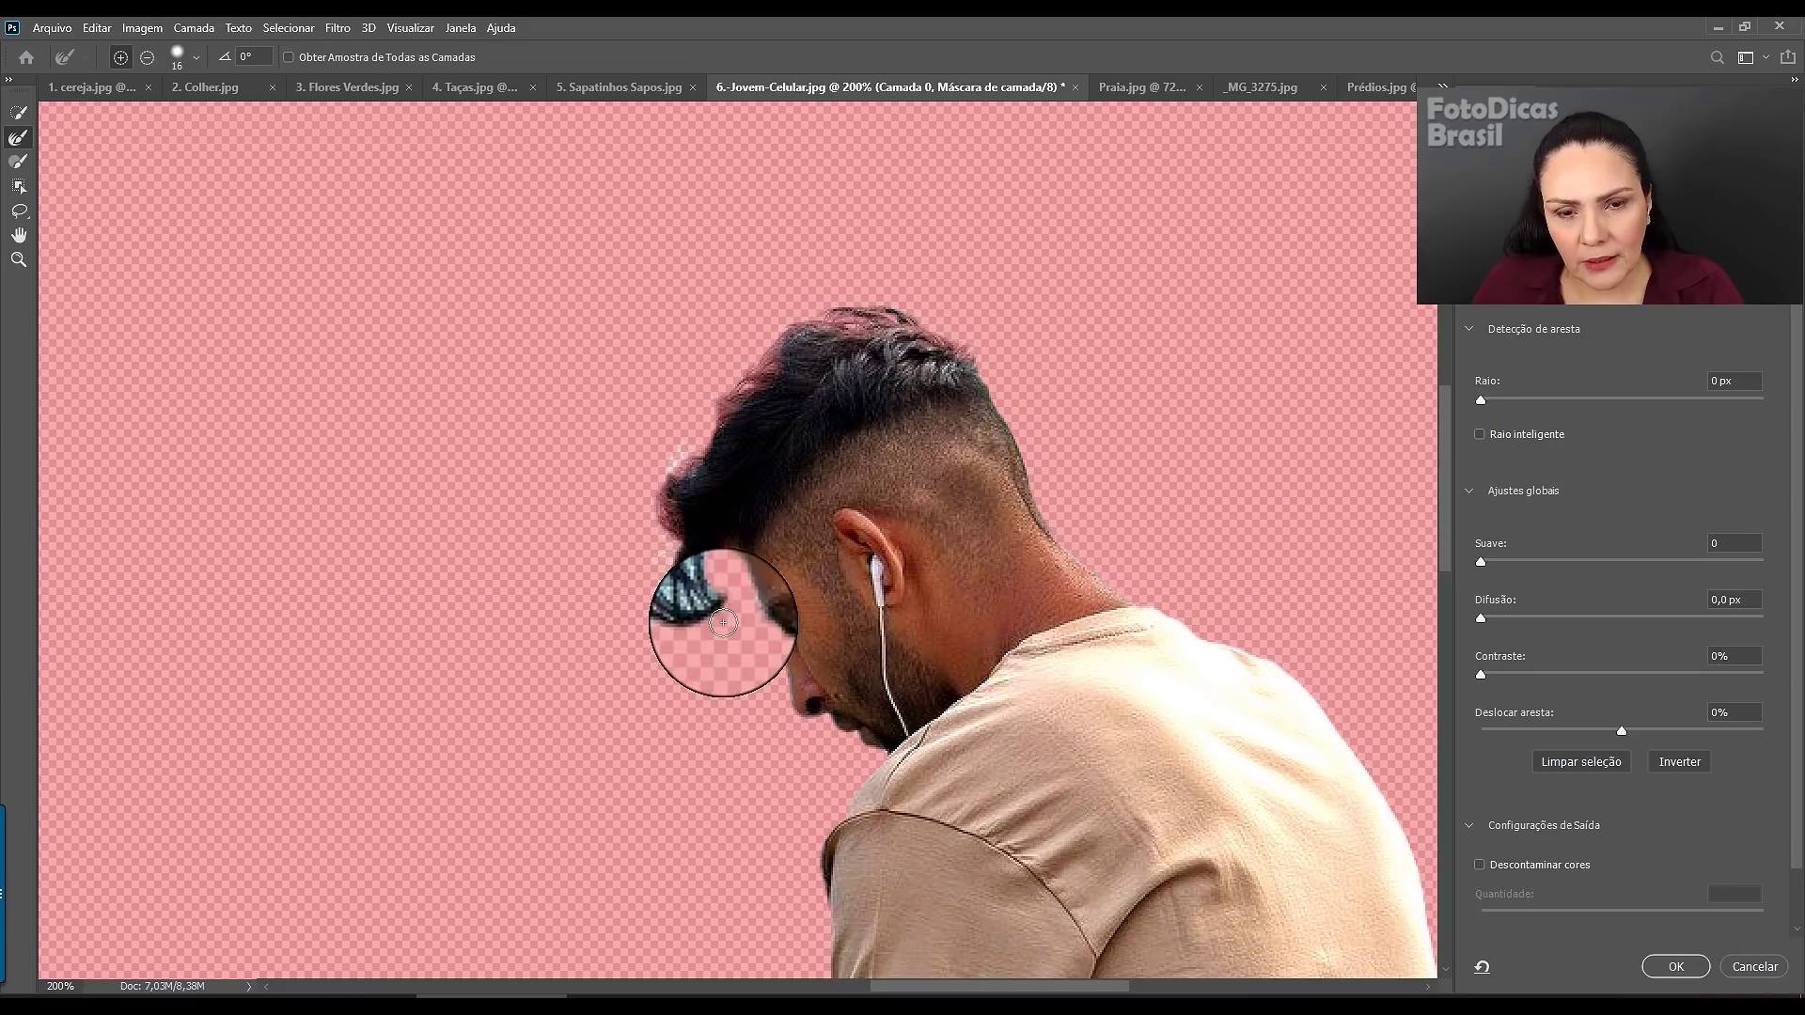
left_click_drag(717, 624, 685, 584)
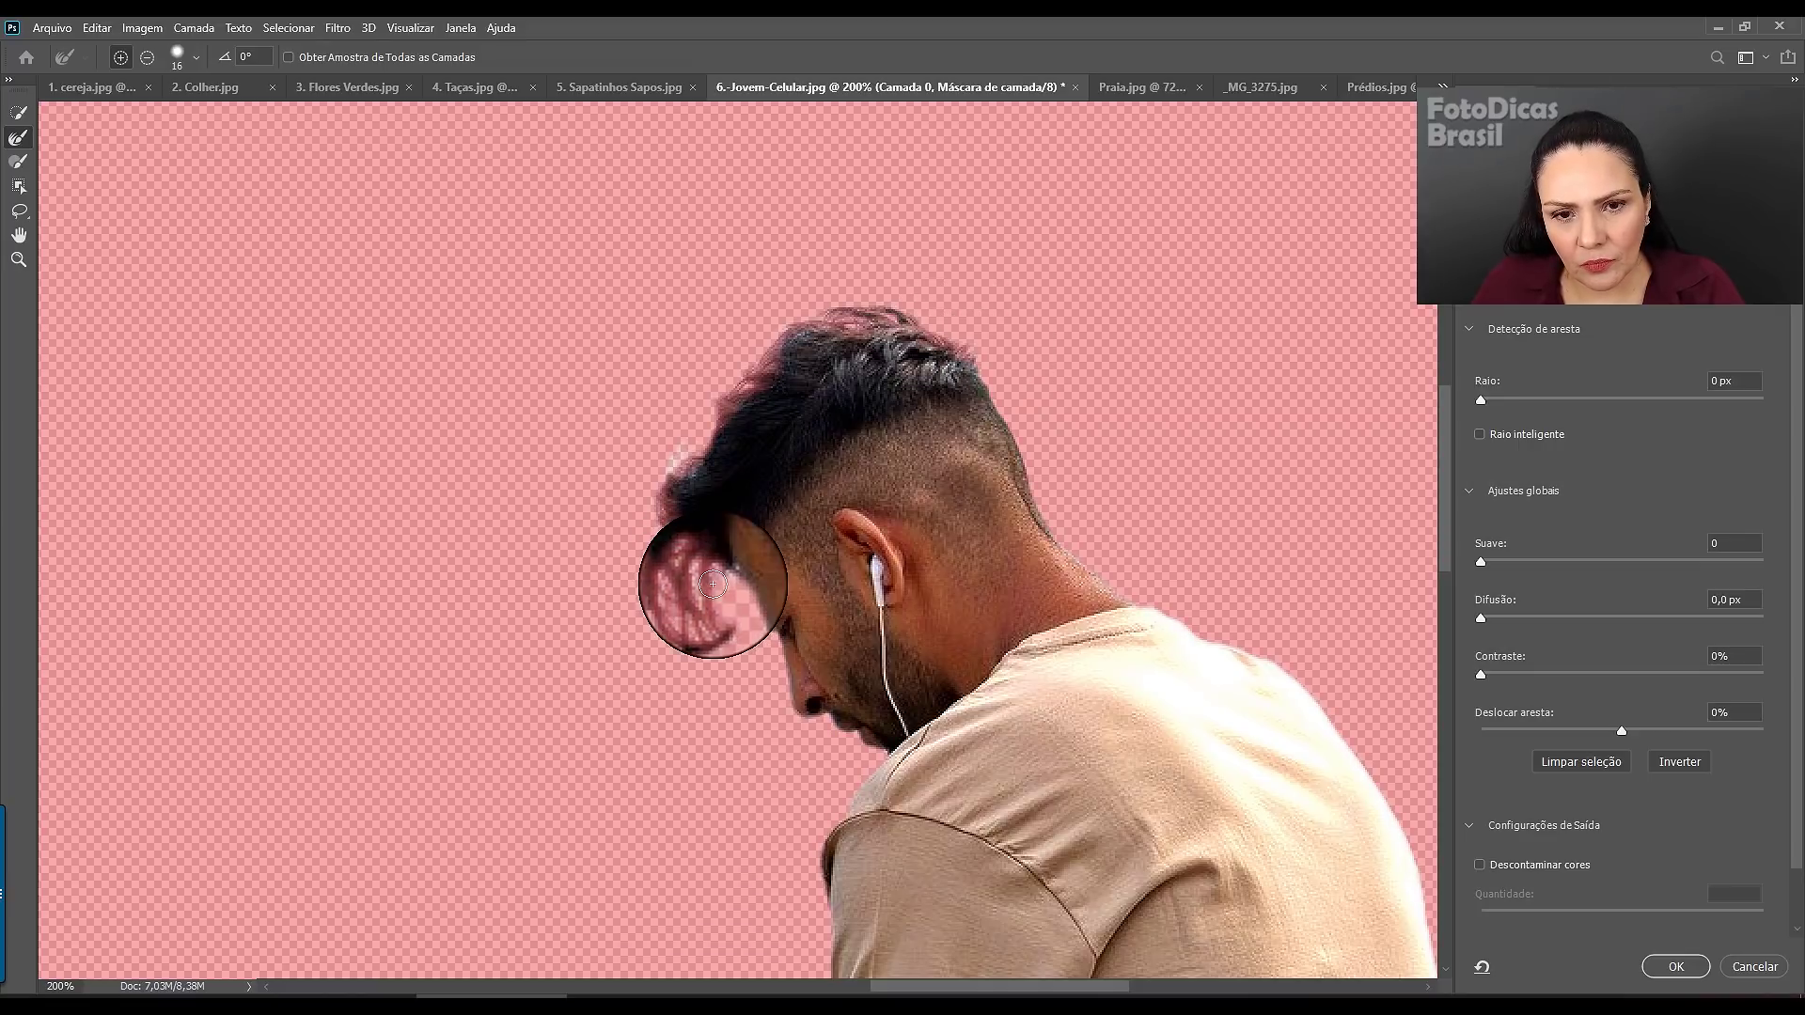
scroll(1678, 808, "down", 2)
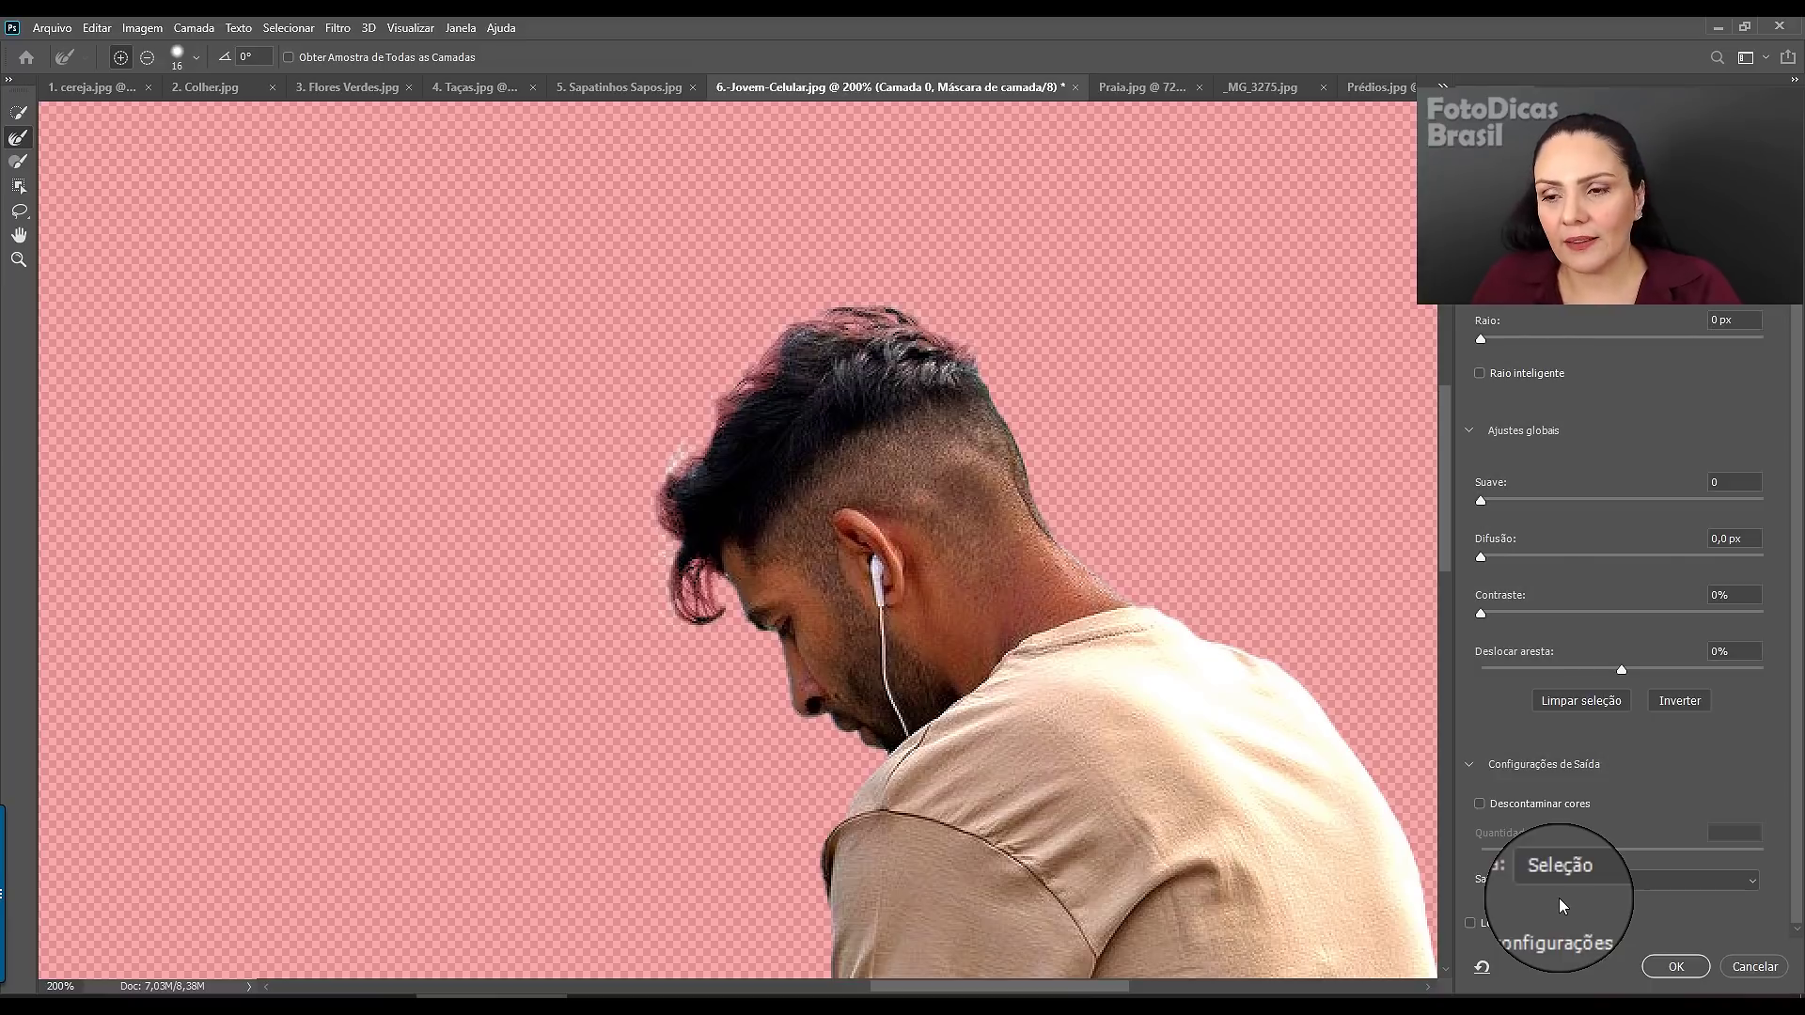
- Apply the Select and Mask refinement, deselect with Ctrl+D, and fit the image with Ctrl+0
left_click(1661, 968)
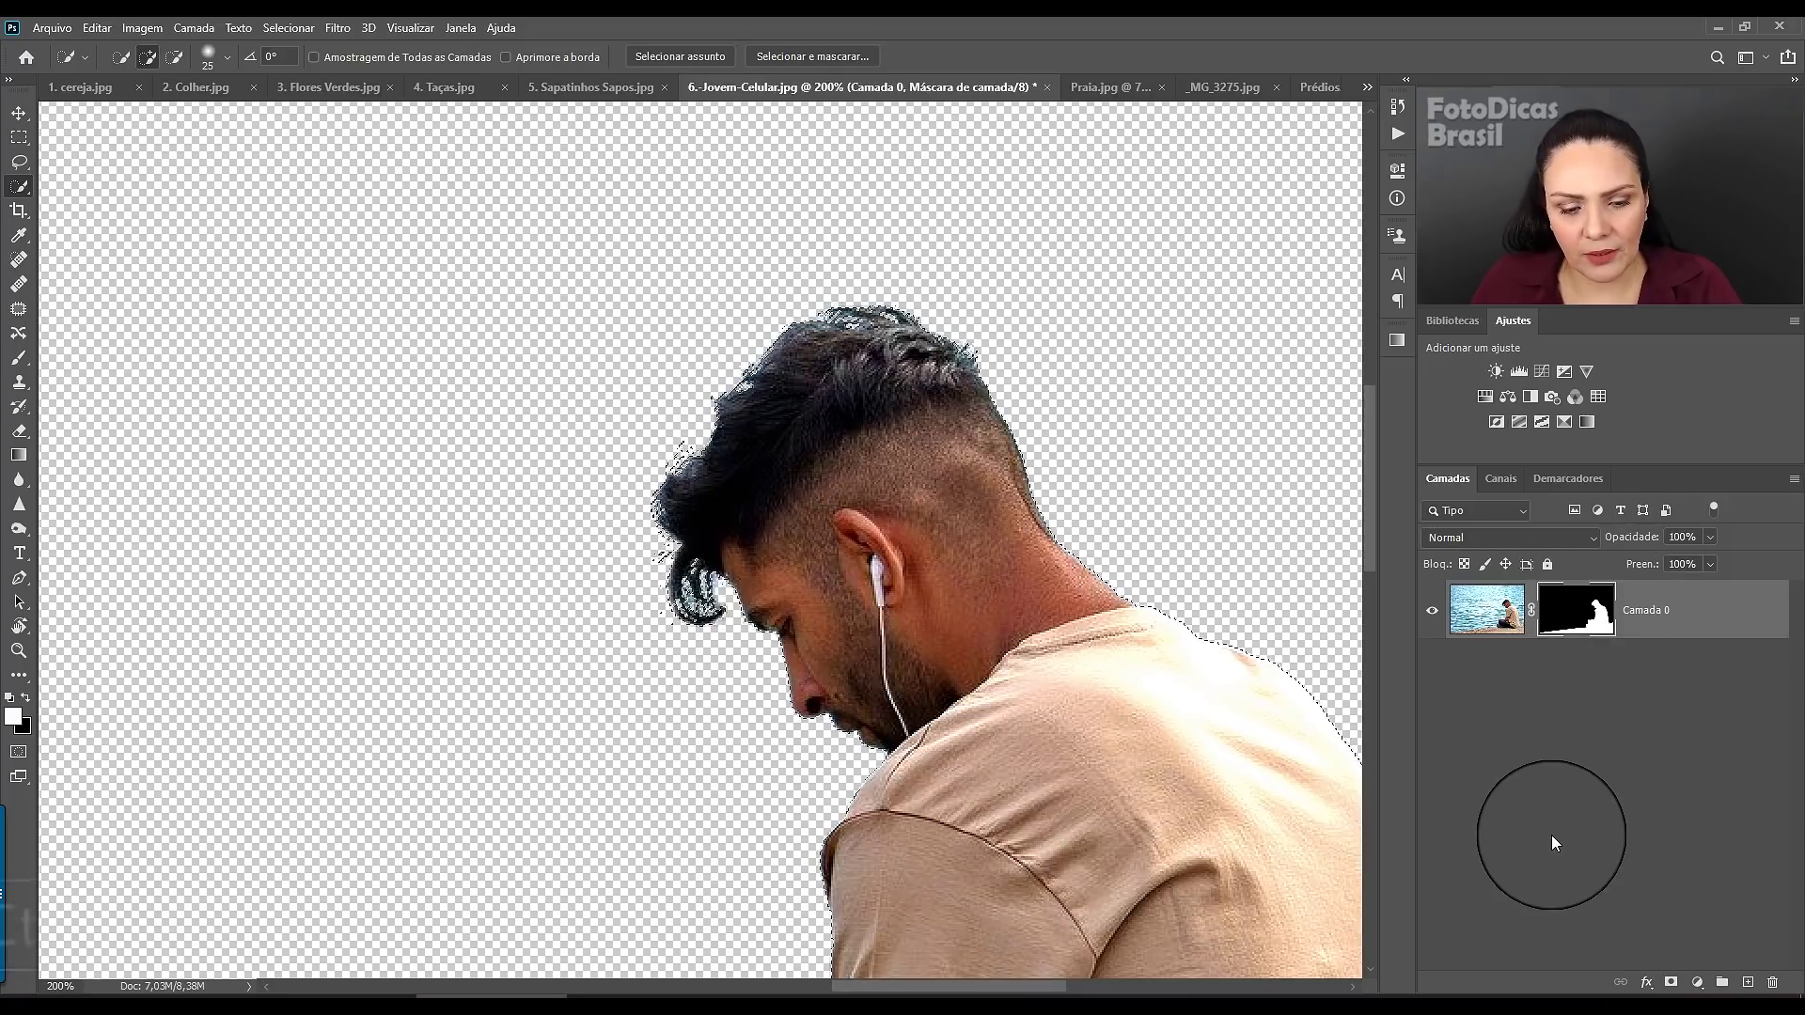
key("ctrl+d")
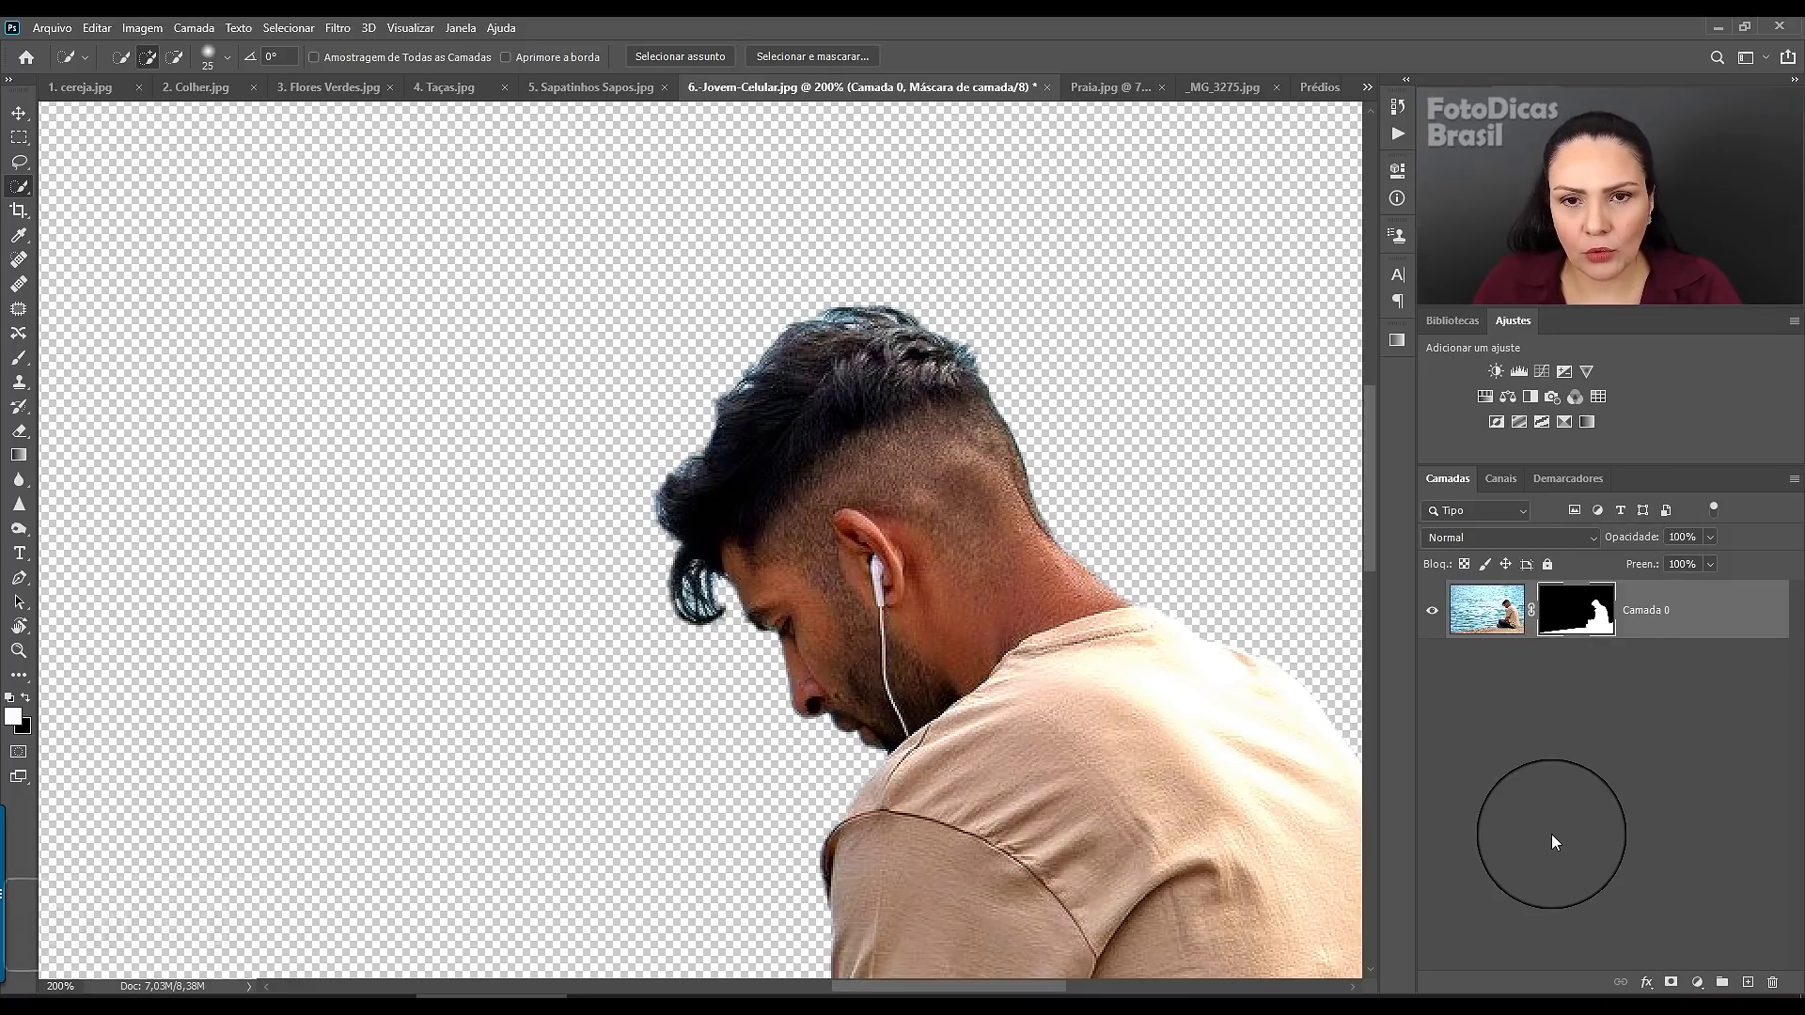
key("ctrl+0")
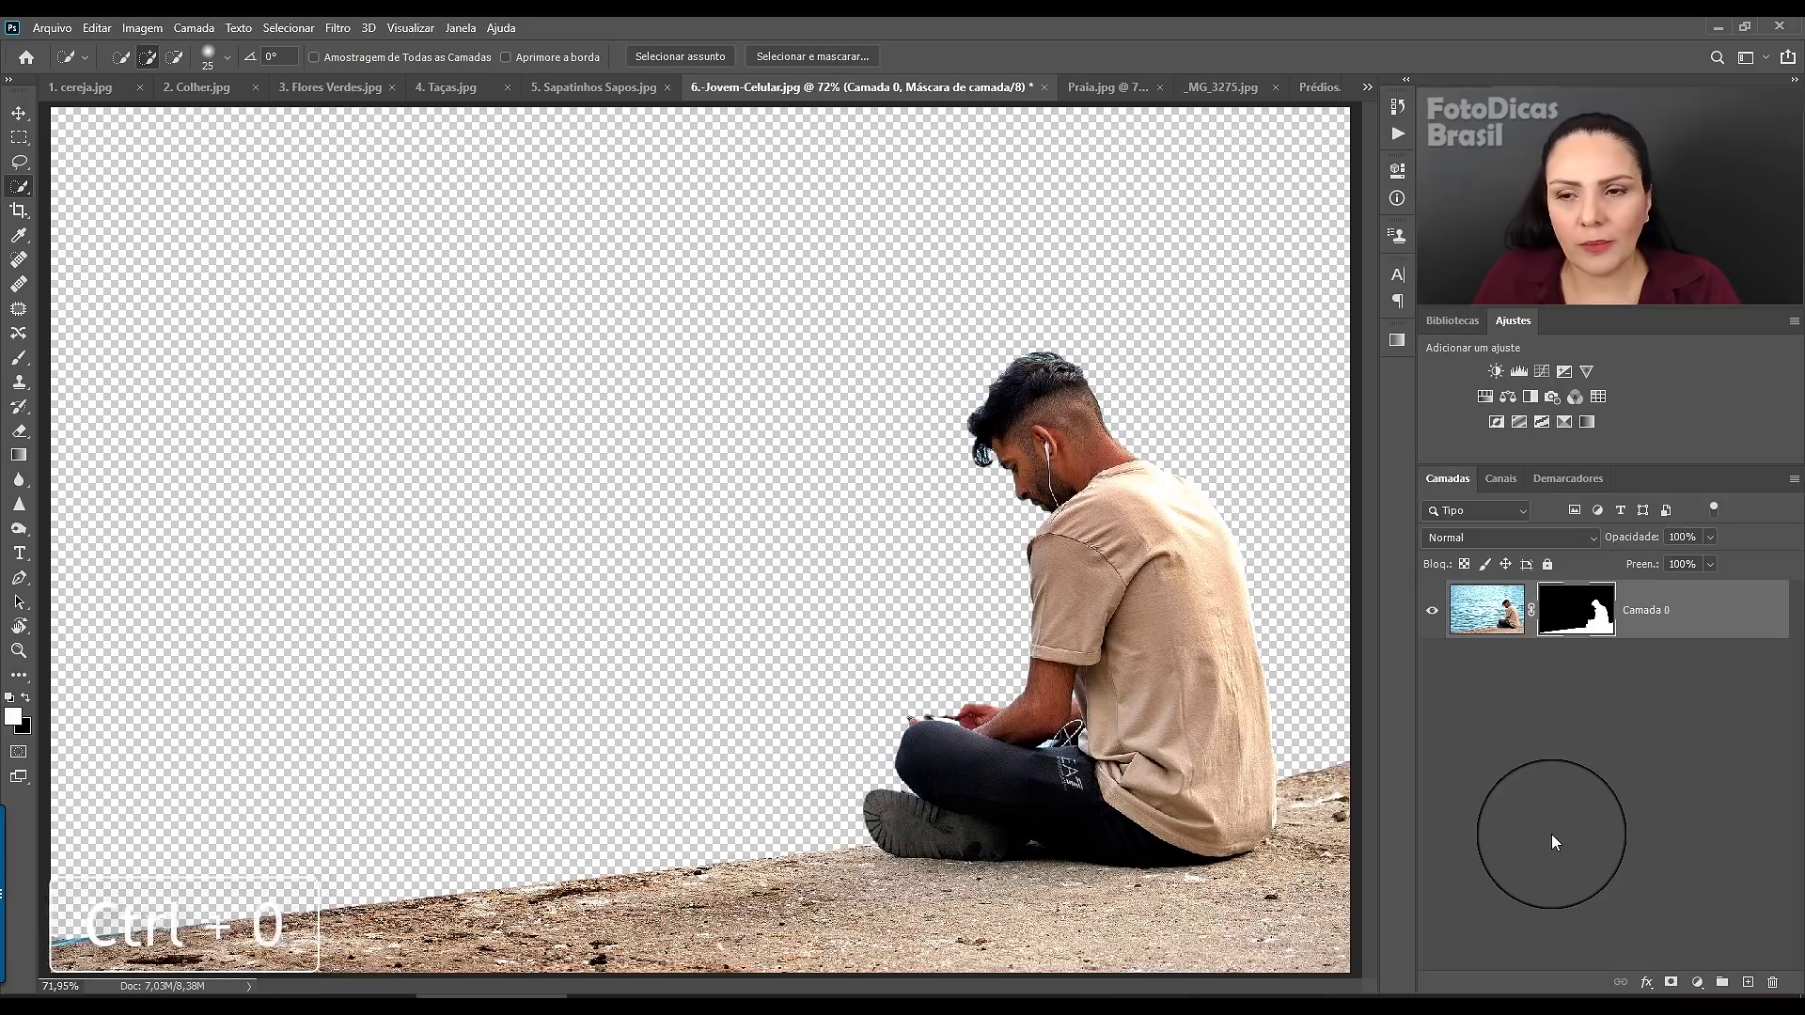
- Copy the Praia.jpg beach photo into the Jovem-Celular document as Camada 1 below Camada 0
left_click(1113, 91)
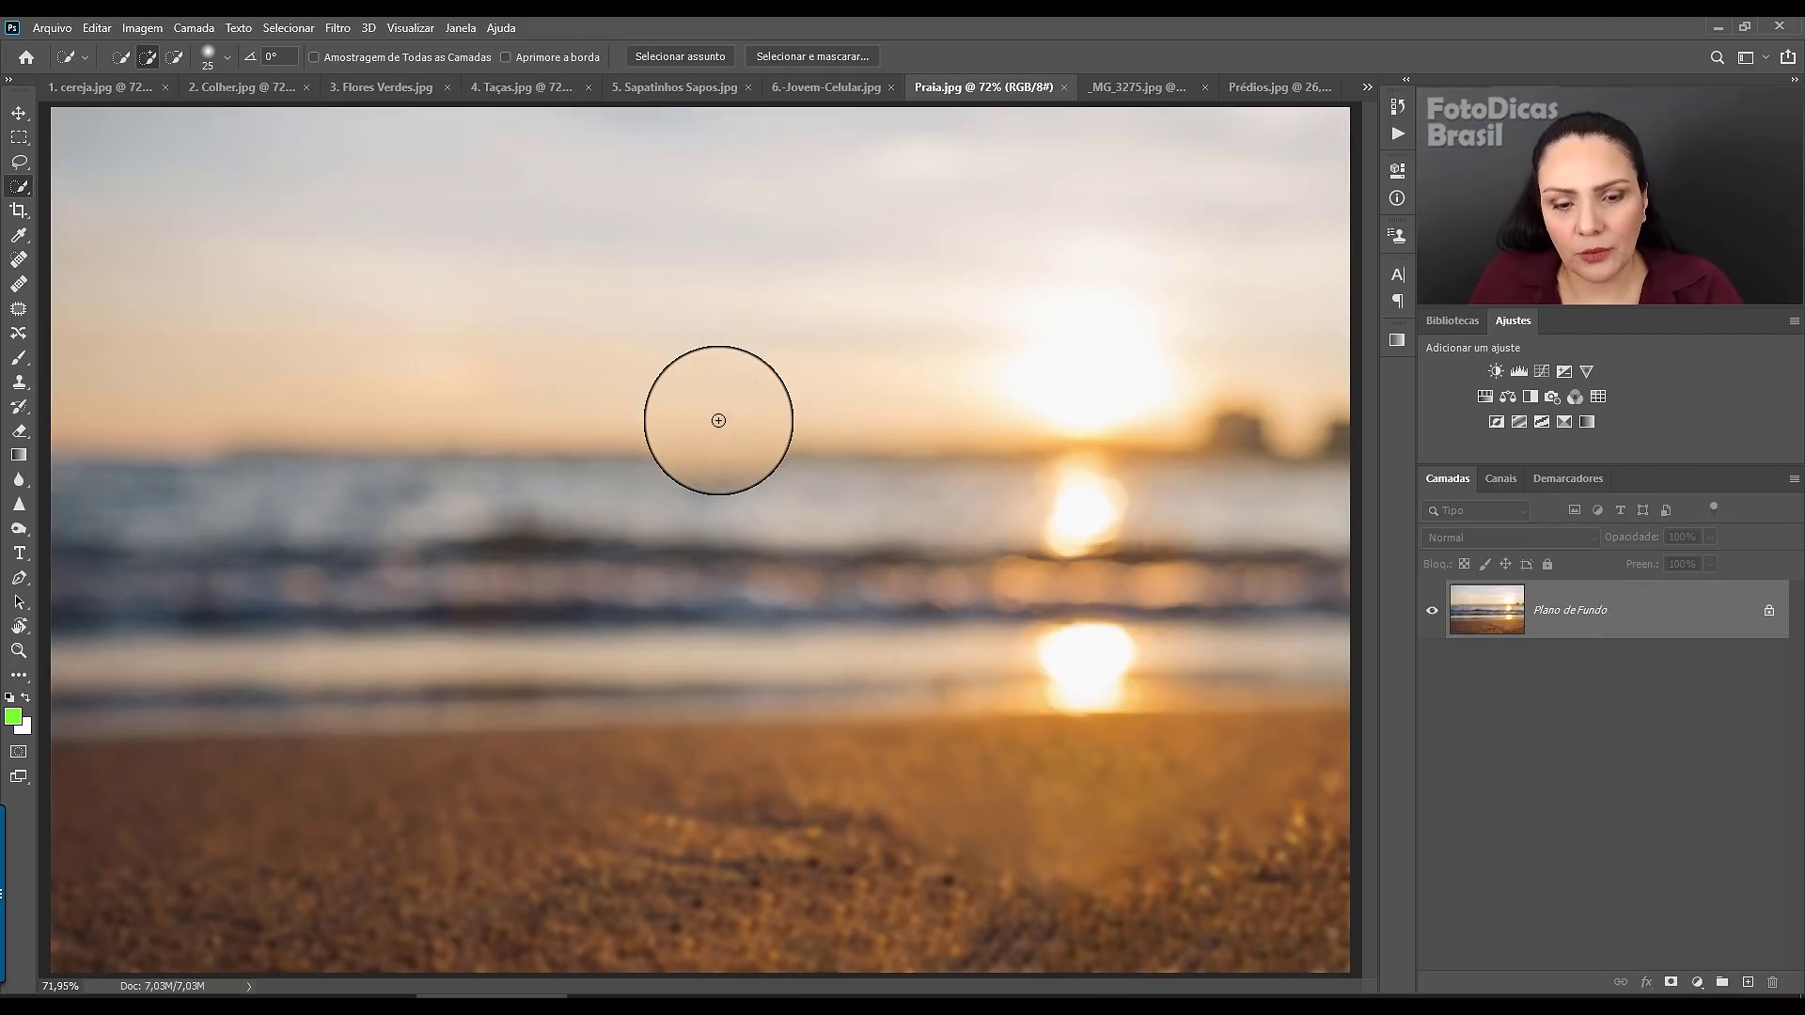
key("v")
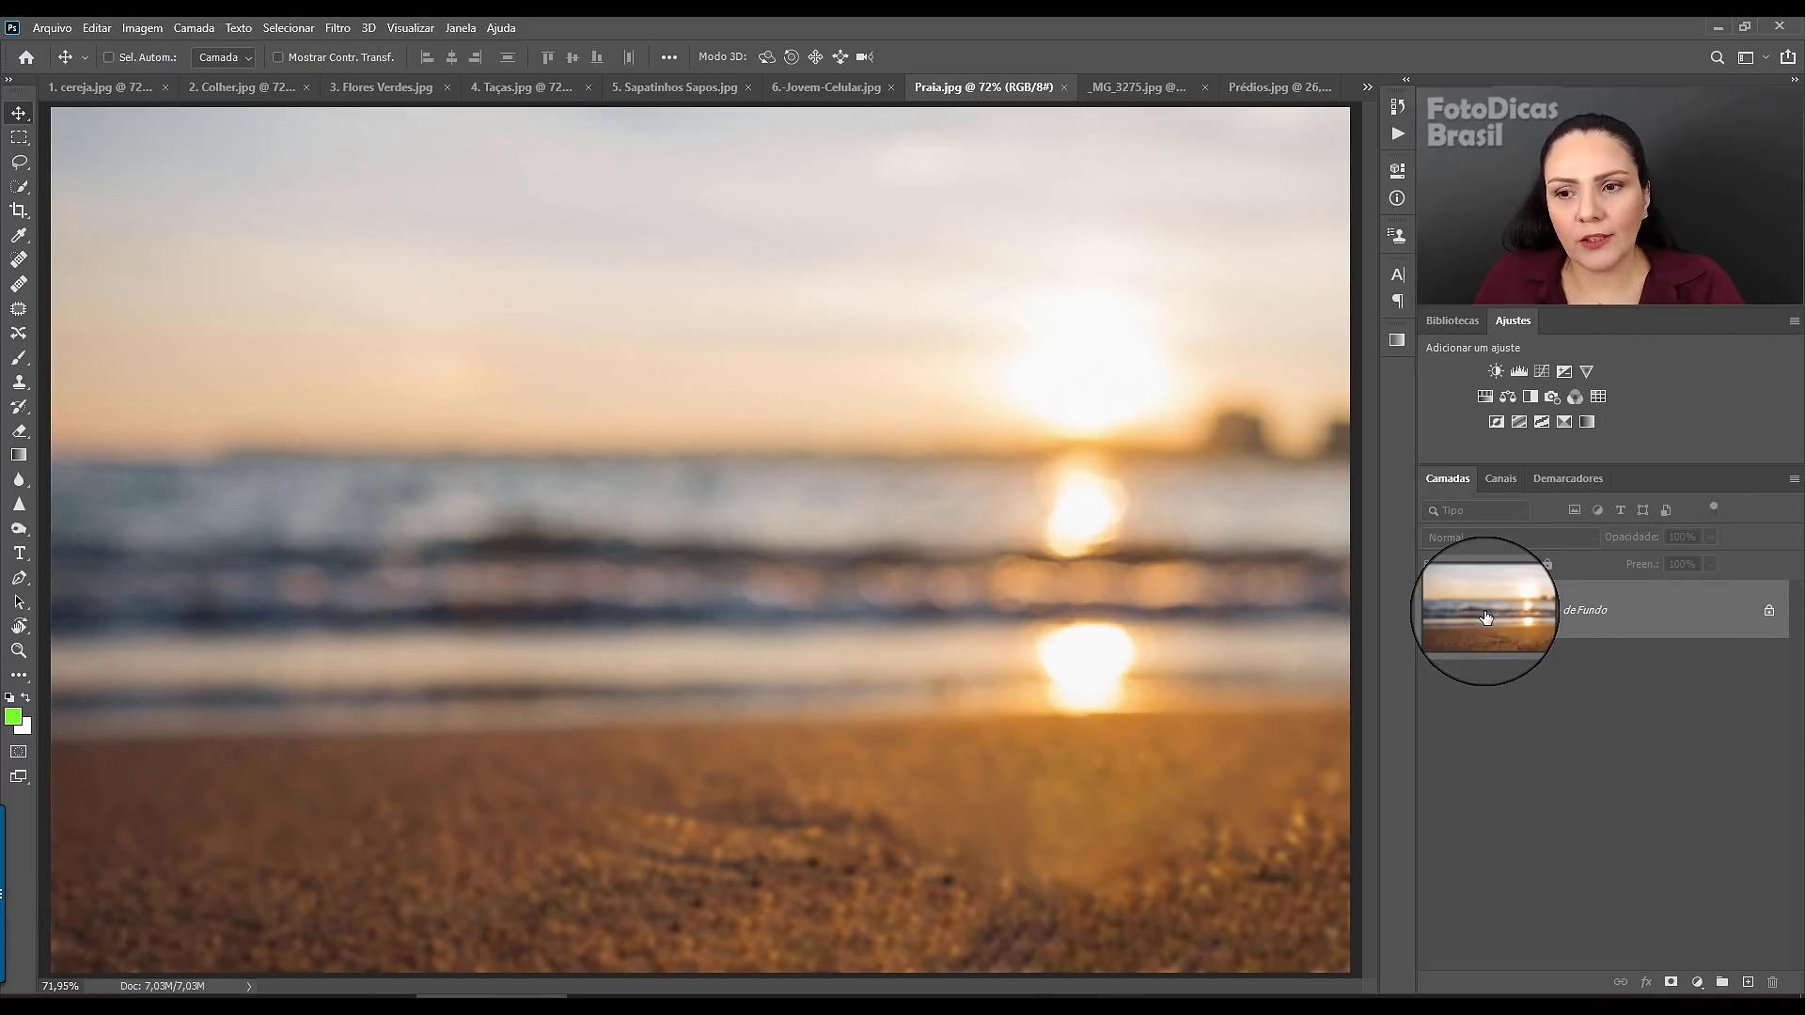
mouse_move(1486, 616)
left_mouse_down()
mouse_move(788, 135)
mouse_move(825, 91)
left_mouse_up()
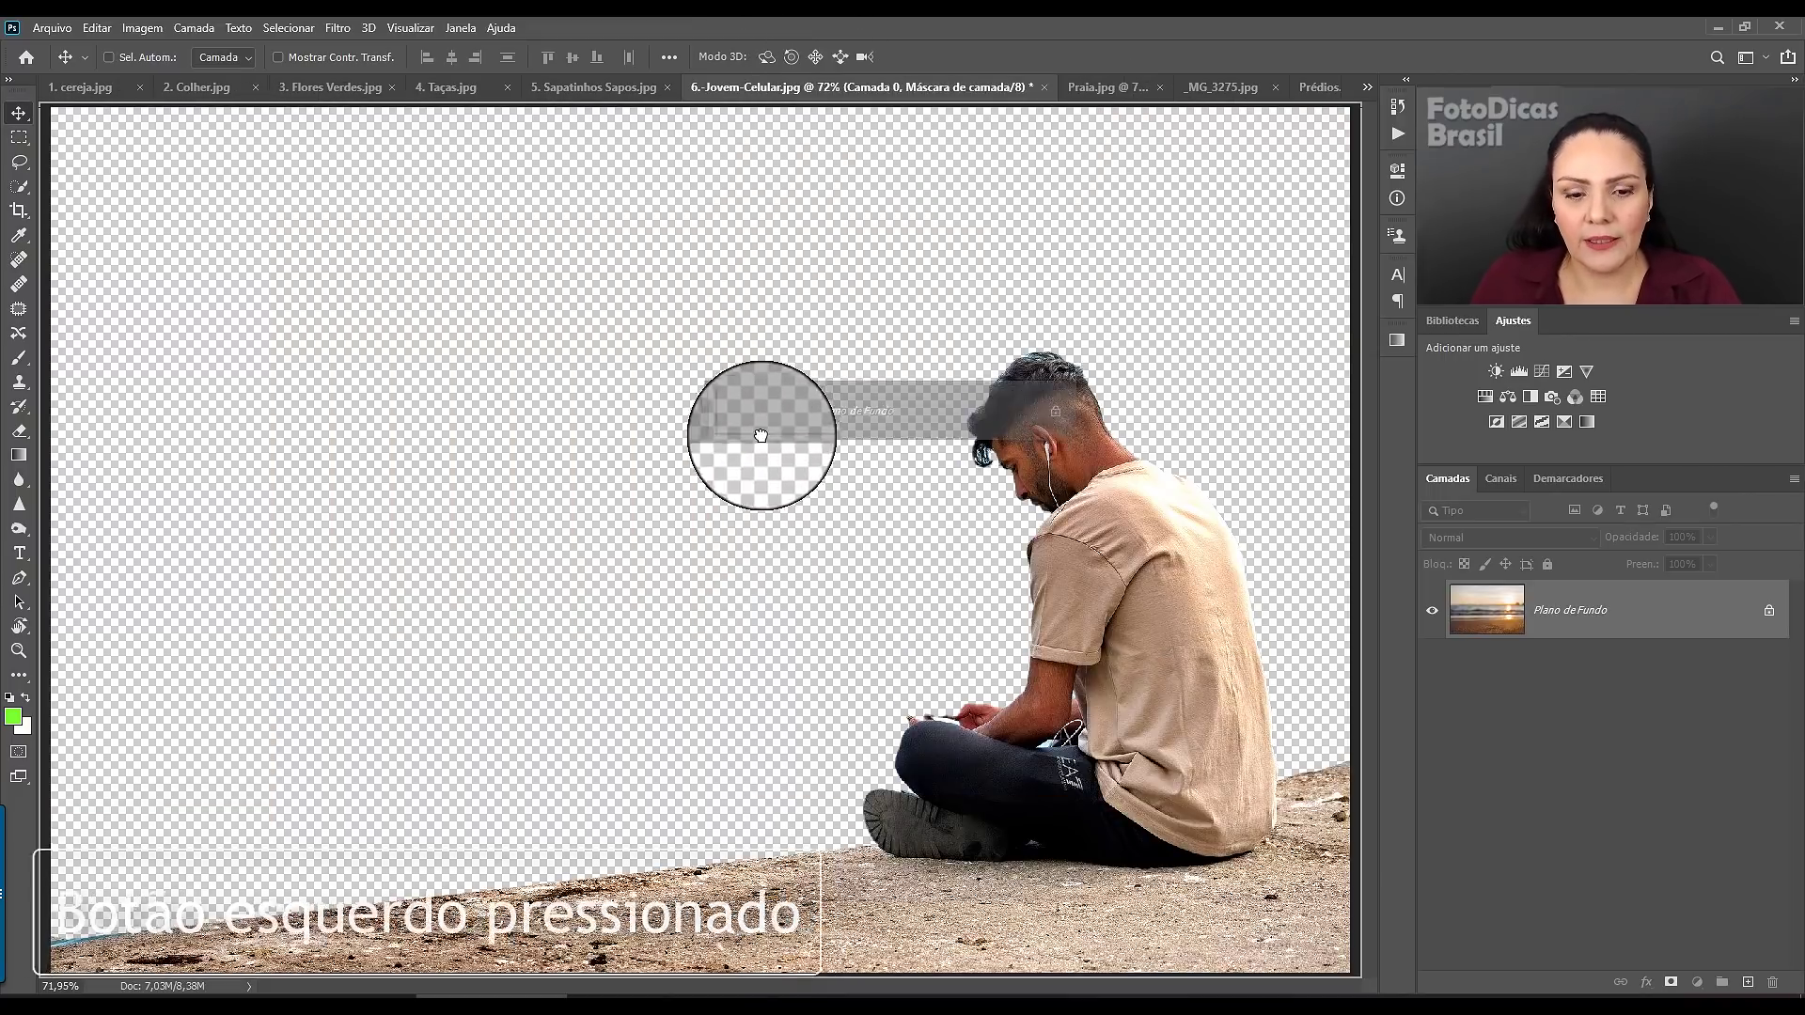
left_click_drag(825, 91, 742, 496)
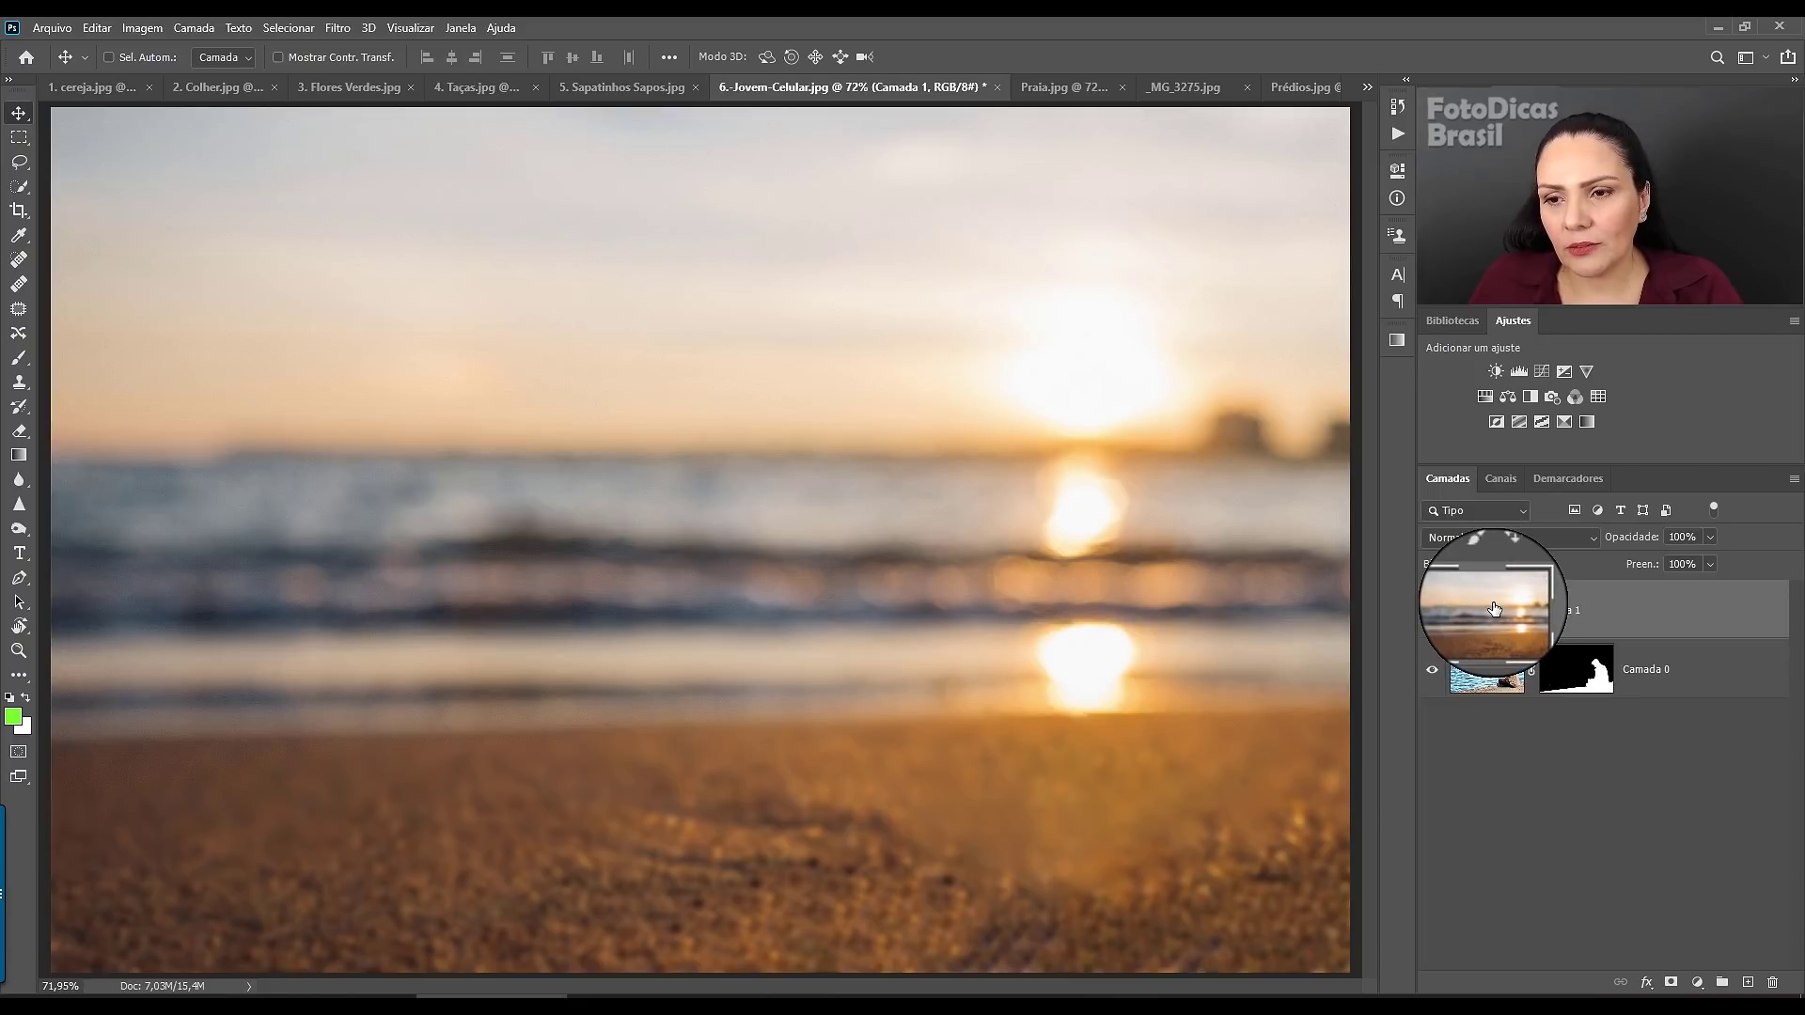
left_click_drag(1495, 609, 1507, 729)
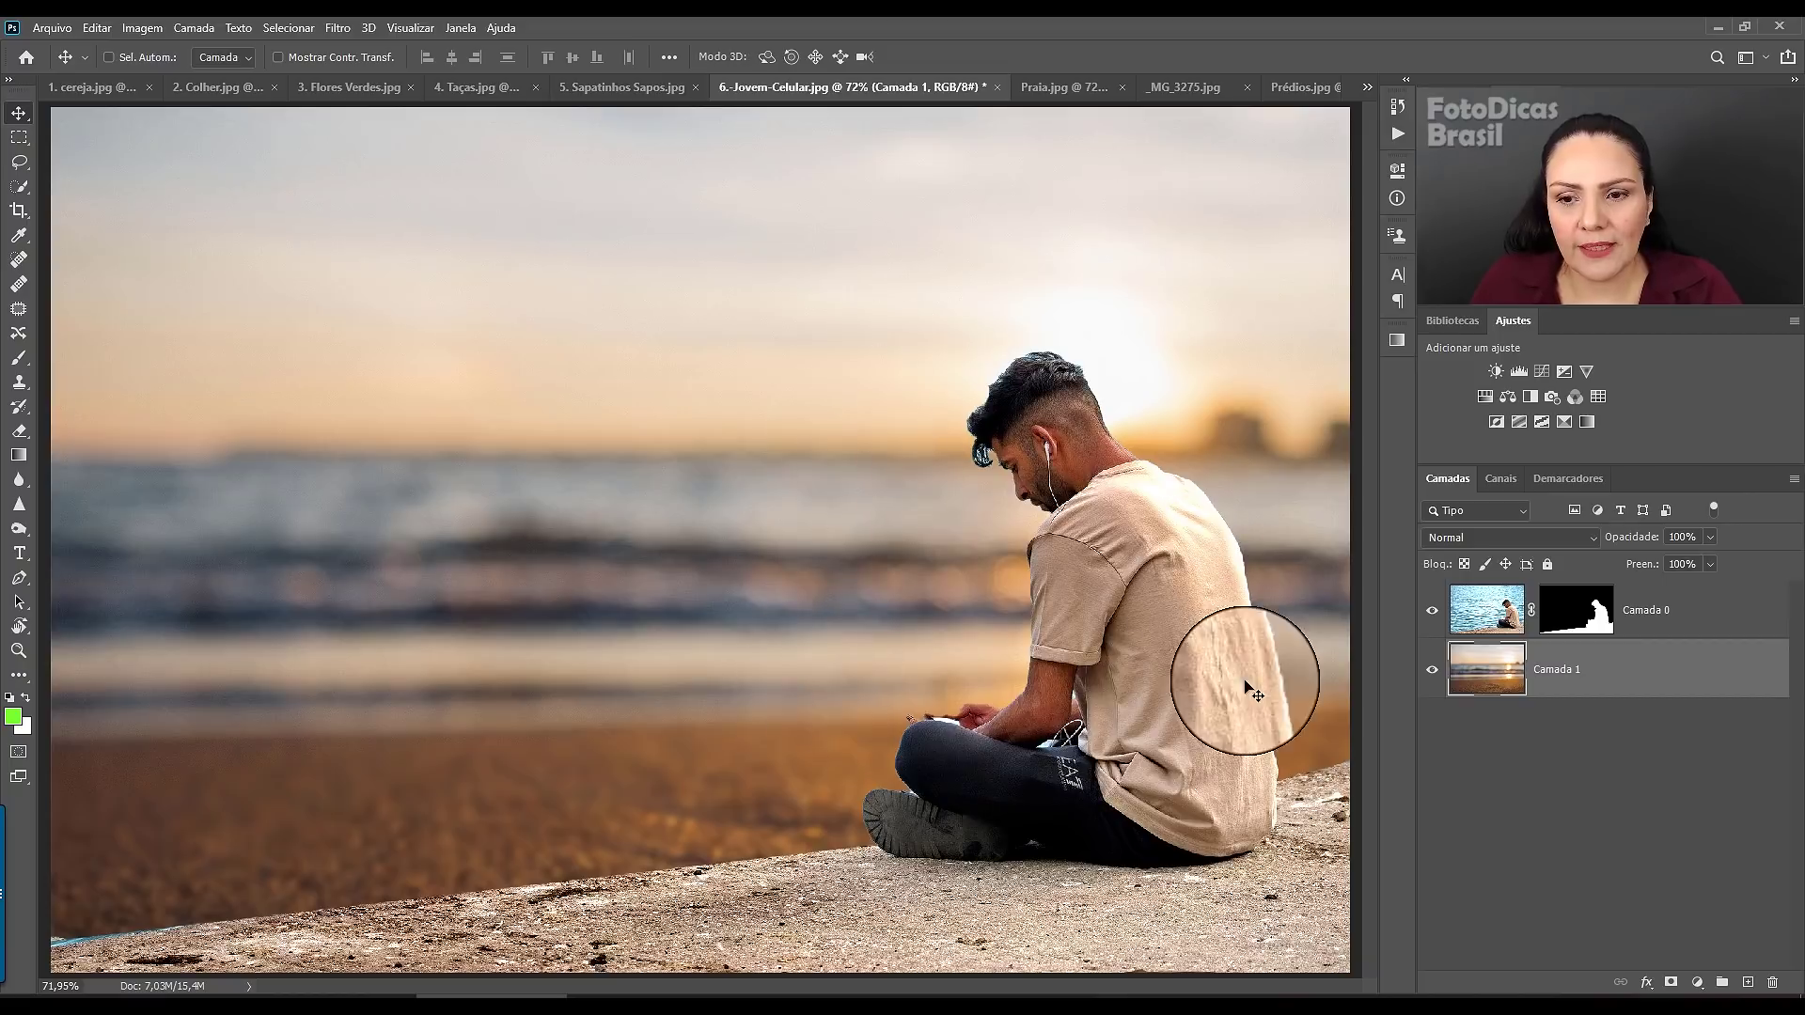
- Zoom to 200% over the man's arm, legs and feet, then target Camada 0's layer mask
key("ctrl+plus")
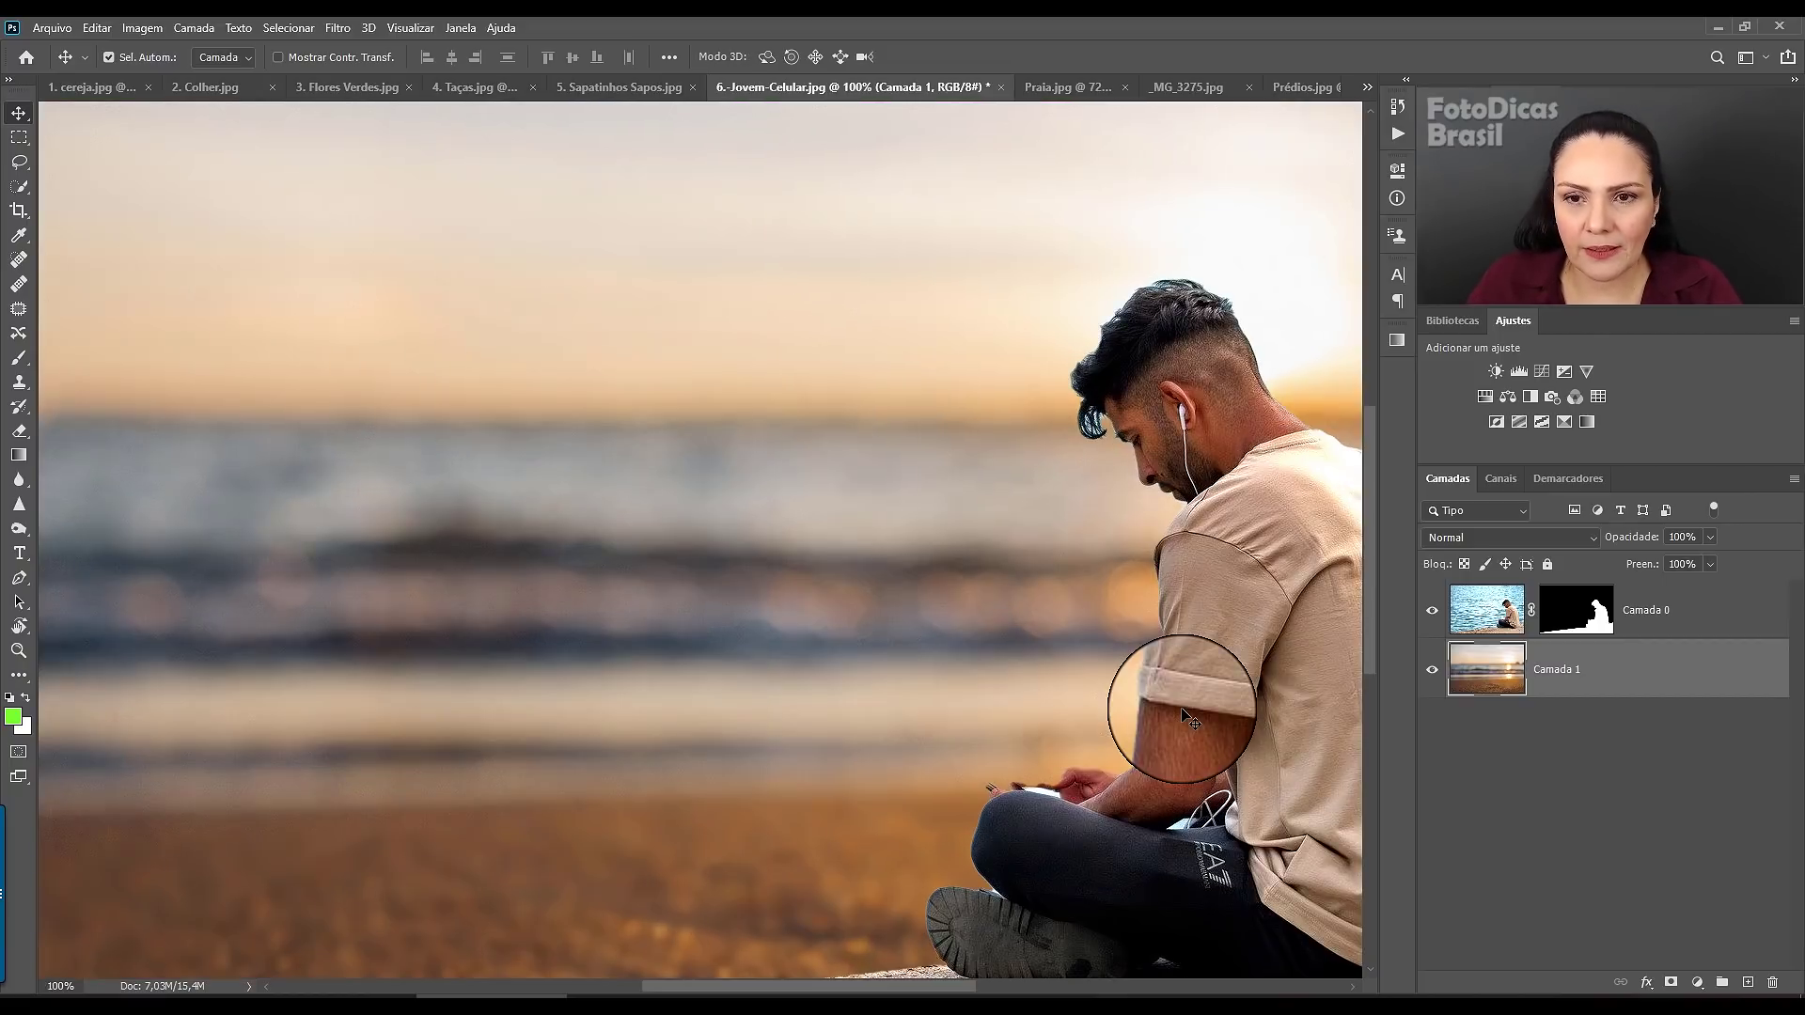
key("ctrl+plus")
left_click_drag(1092, 656, 459, 282)
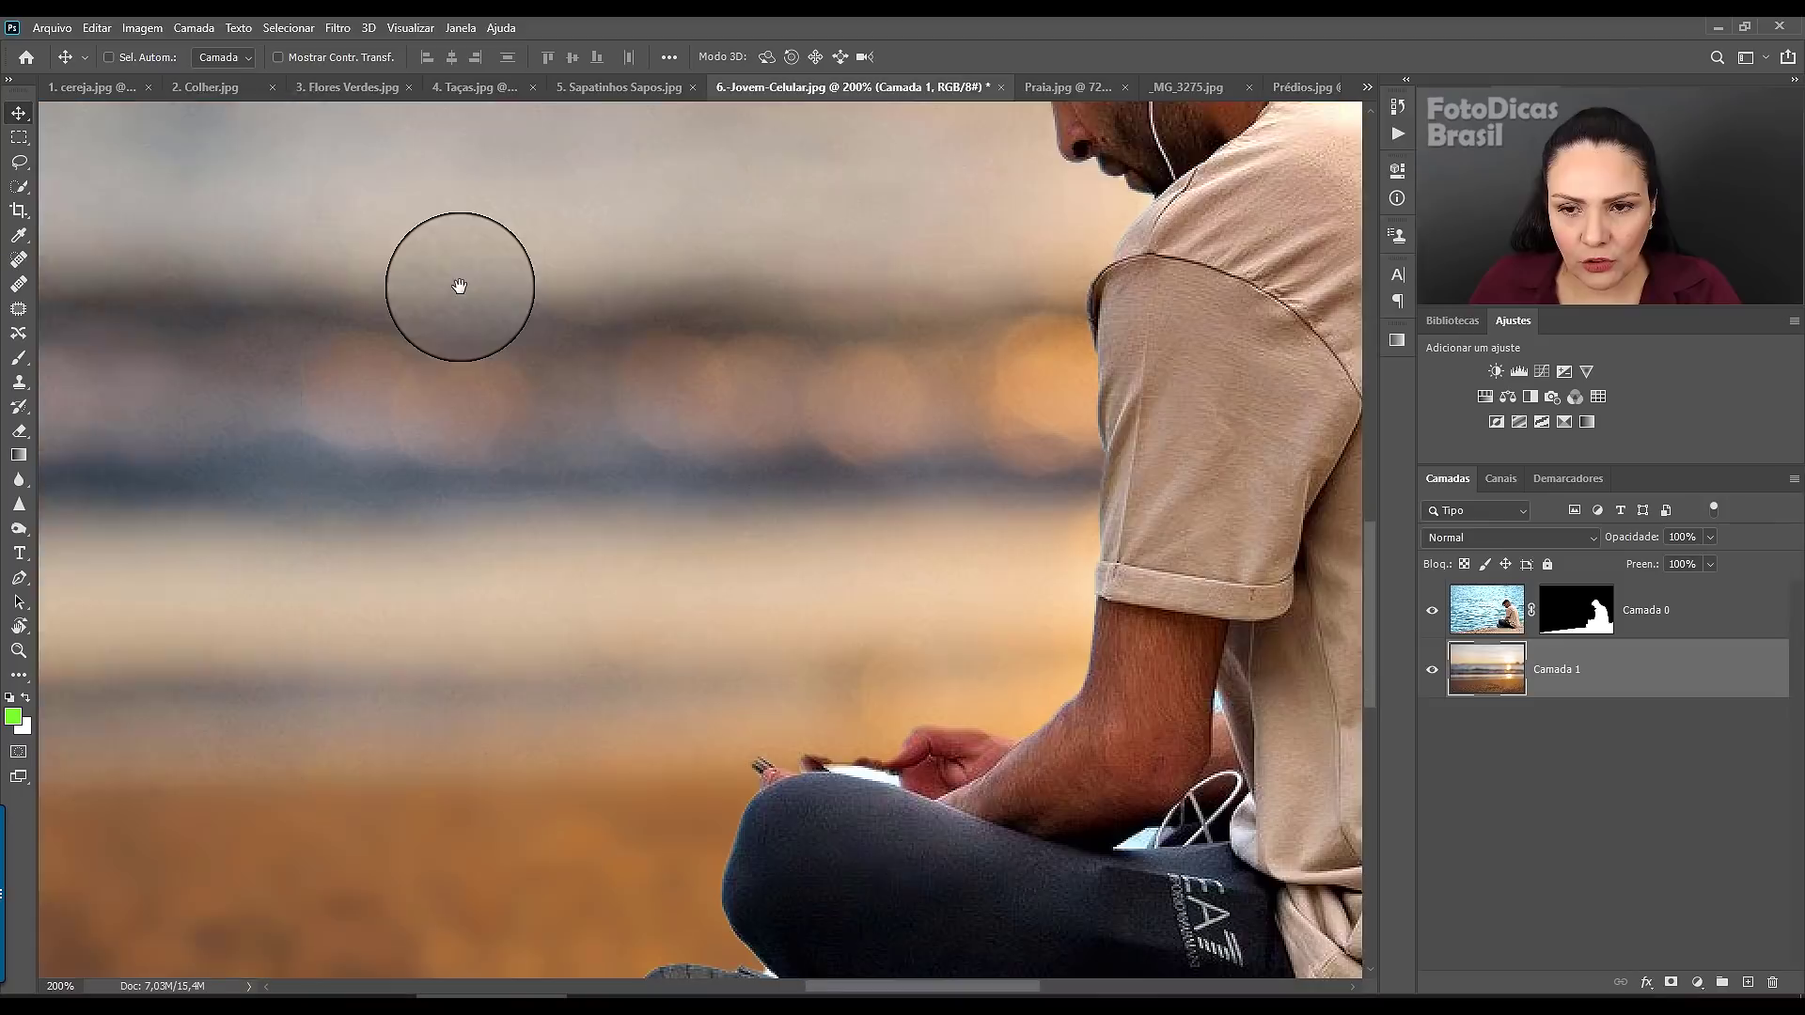
left_click_drag(855, 804, 1020, 559)
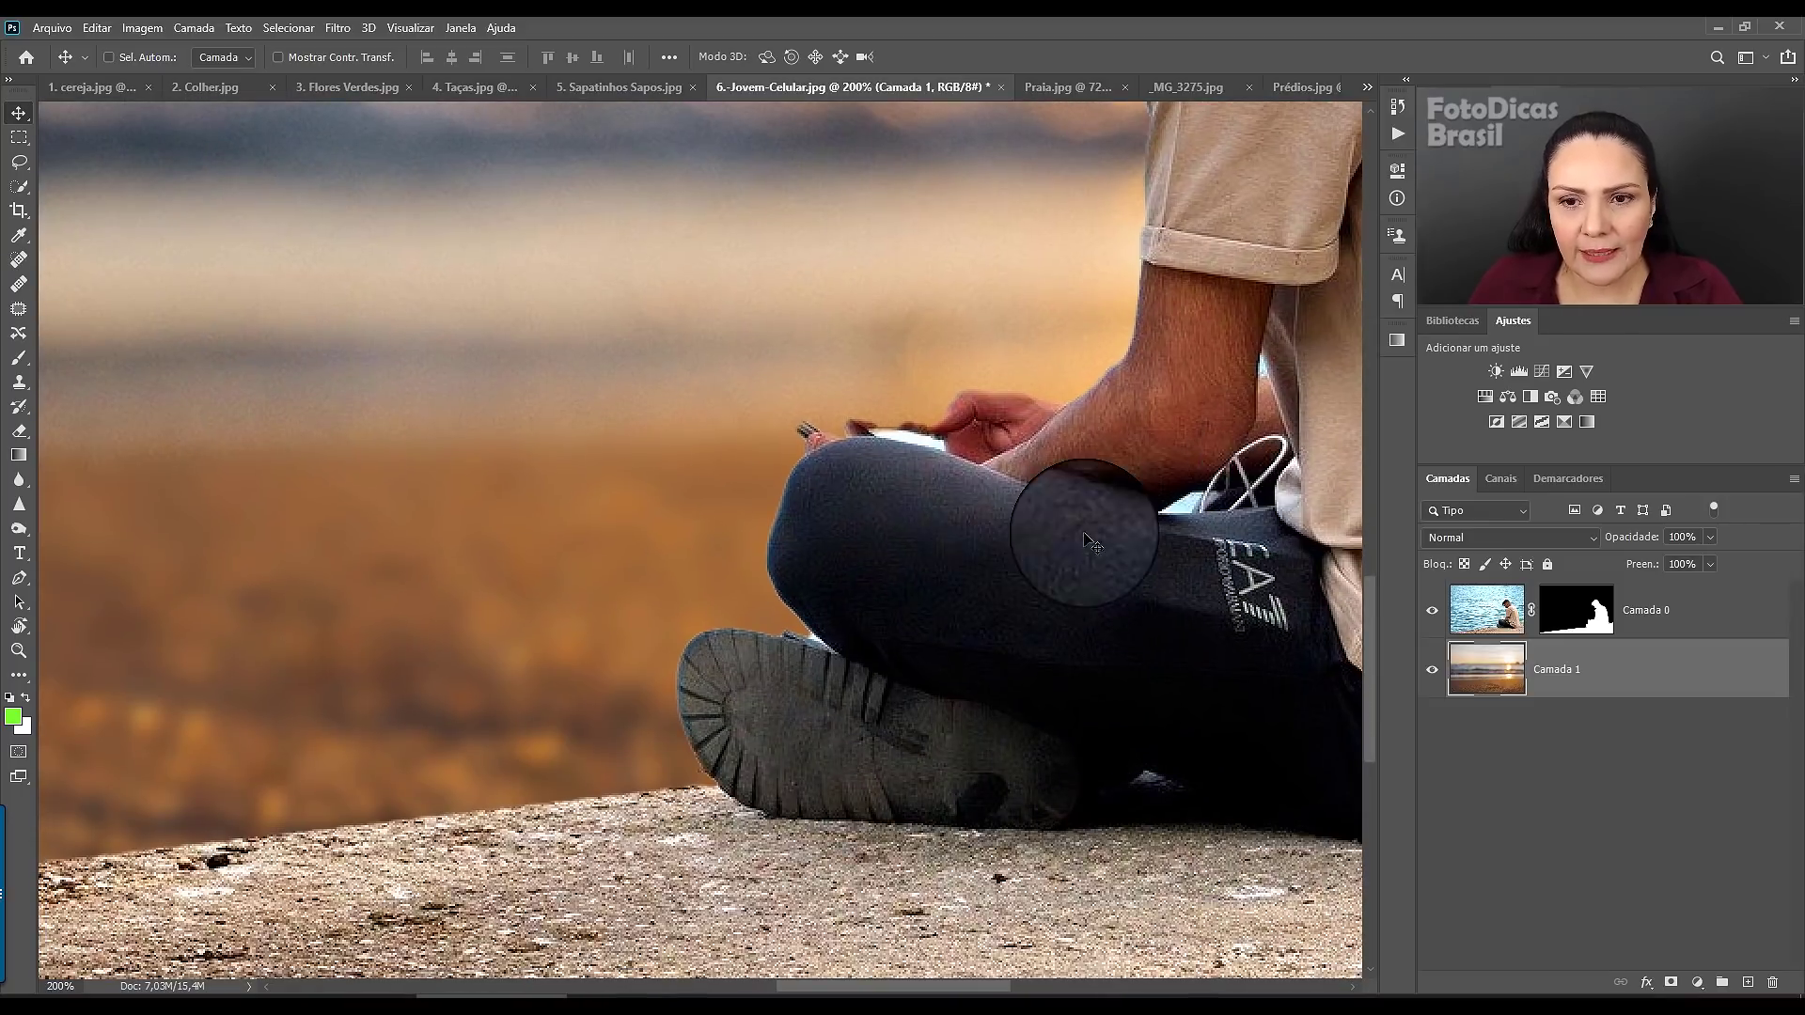
left_click_drag(1140, 576, 786, 625)
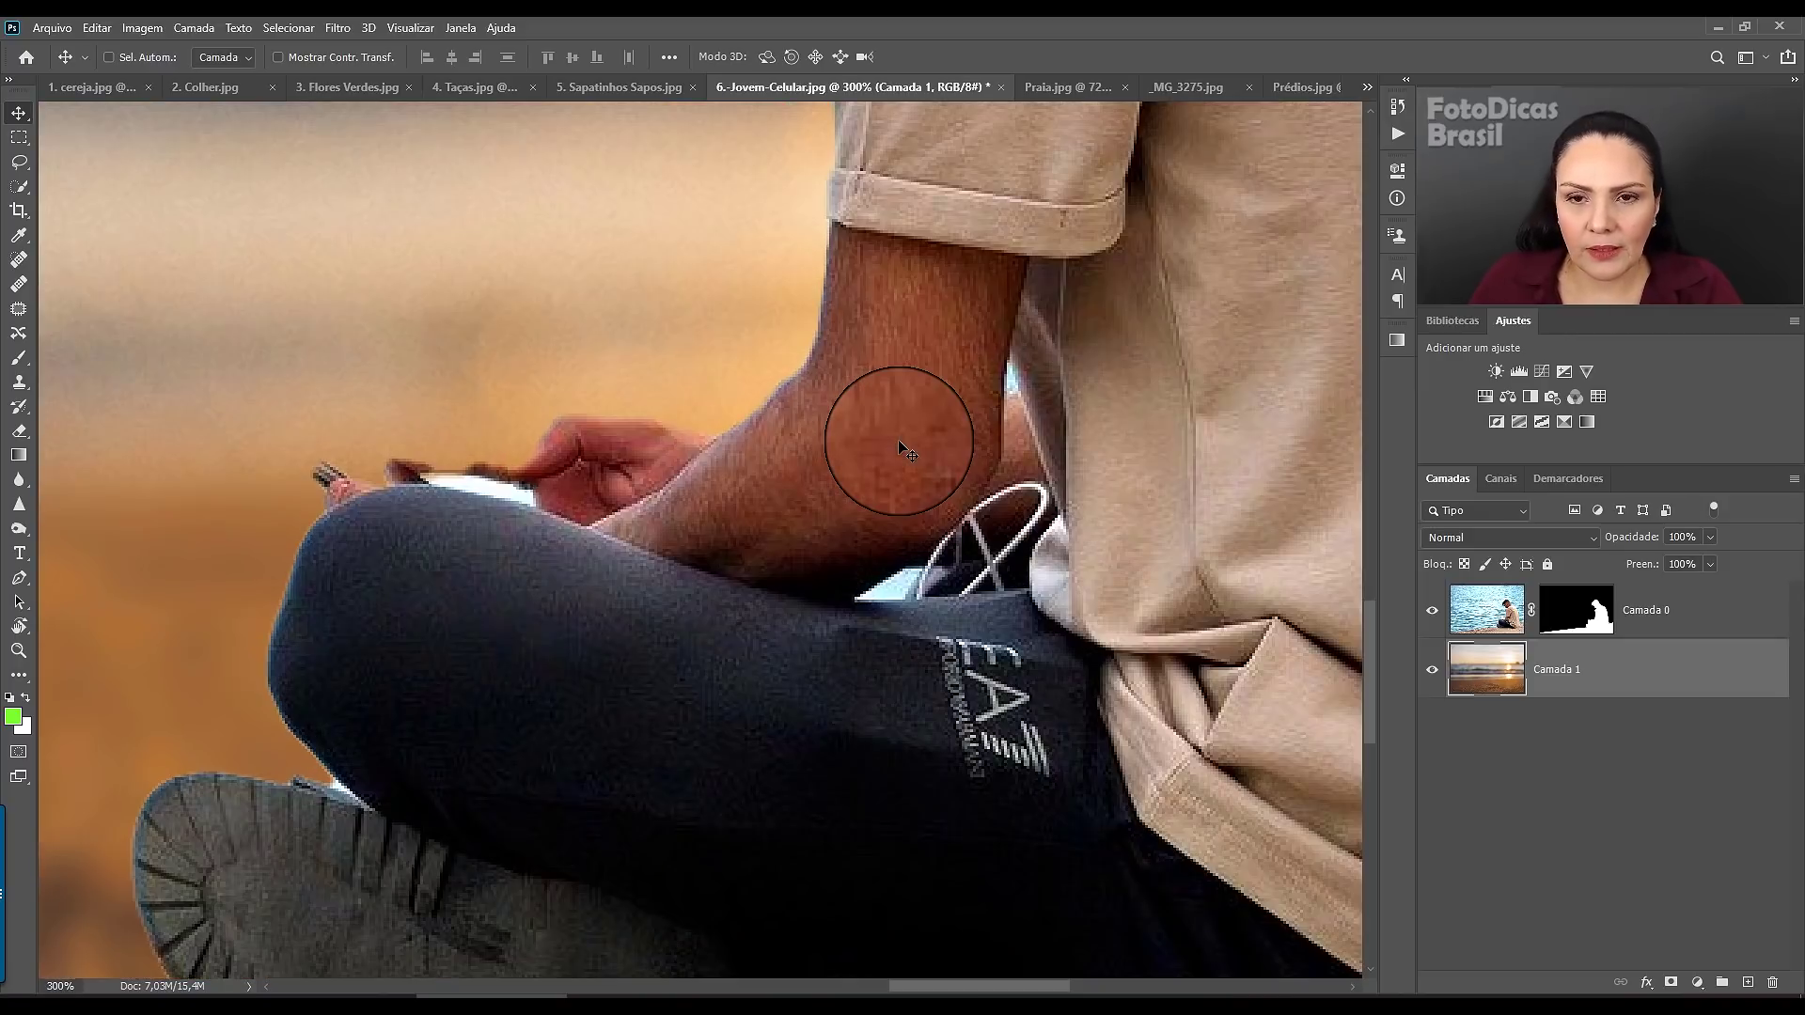
scroll(846, 479, "up", 1)
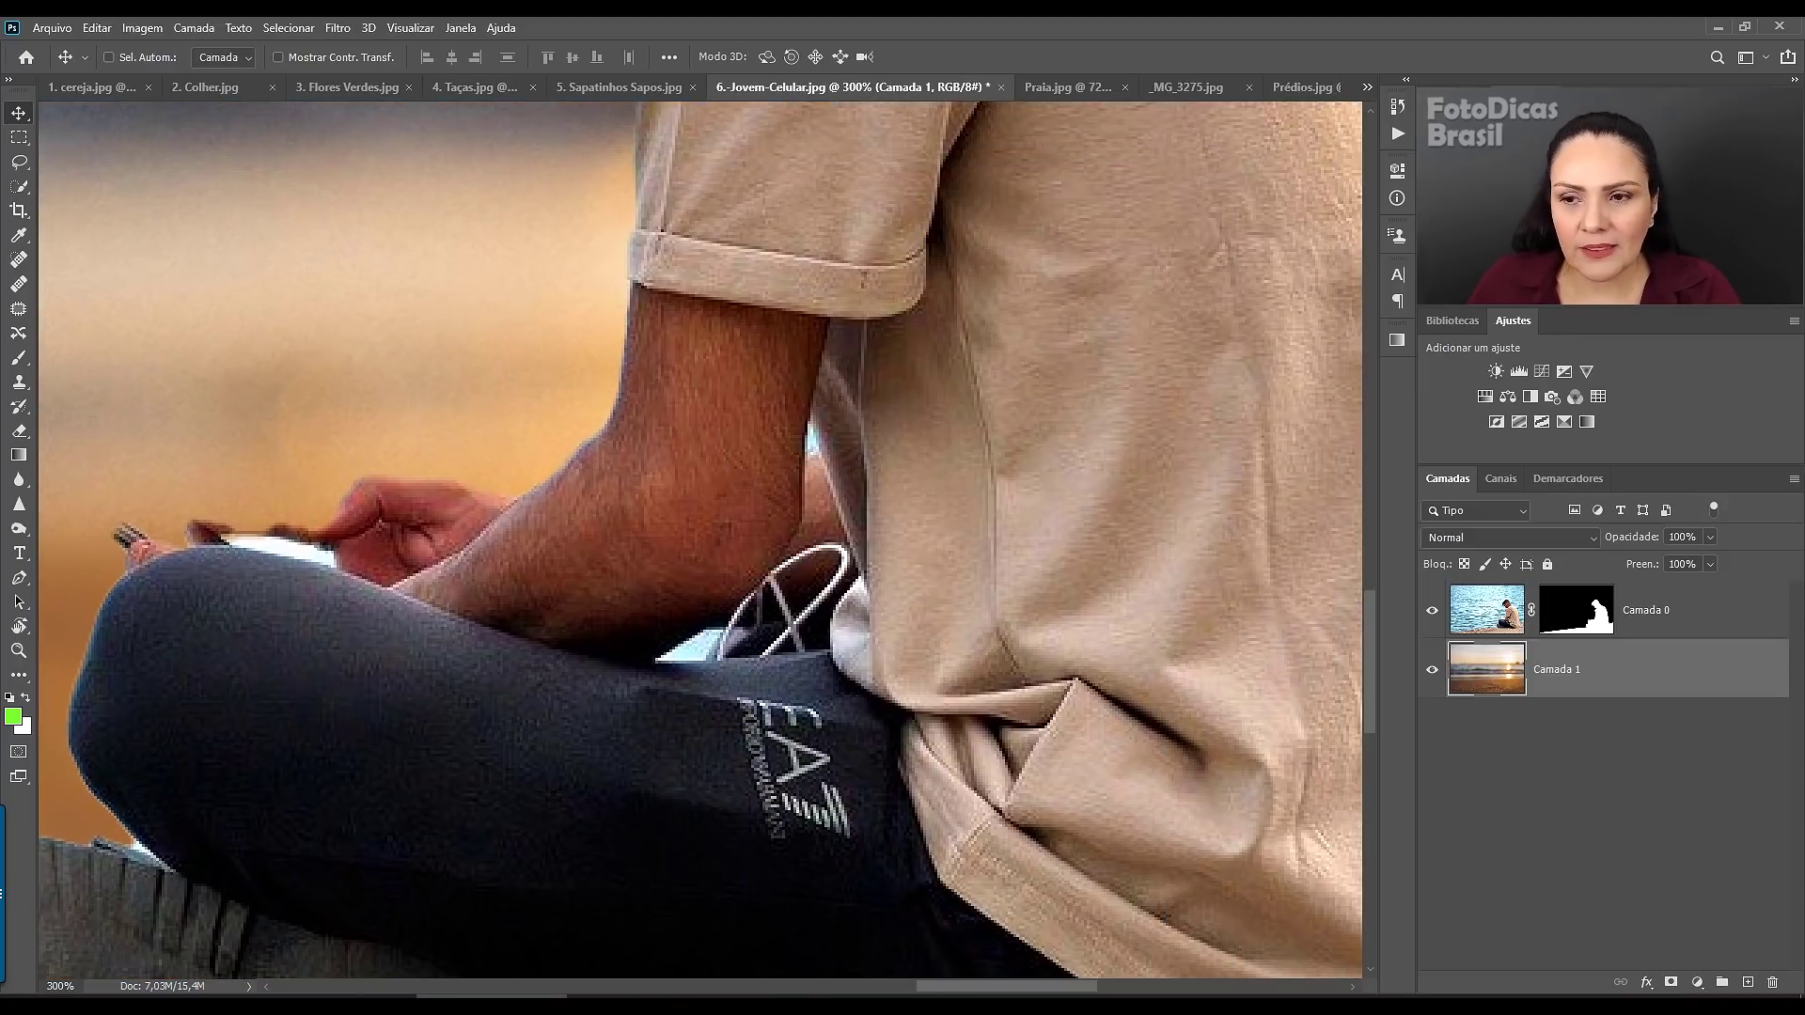
left_click(1562, 617)
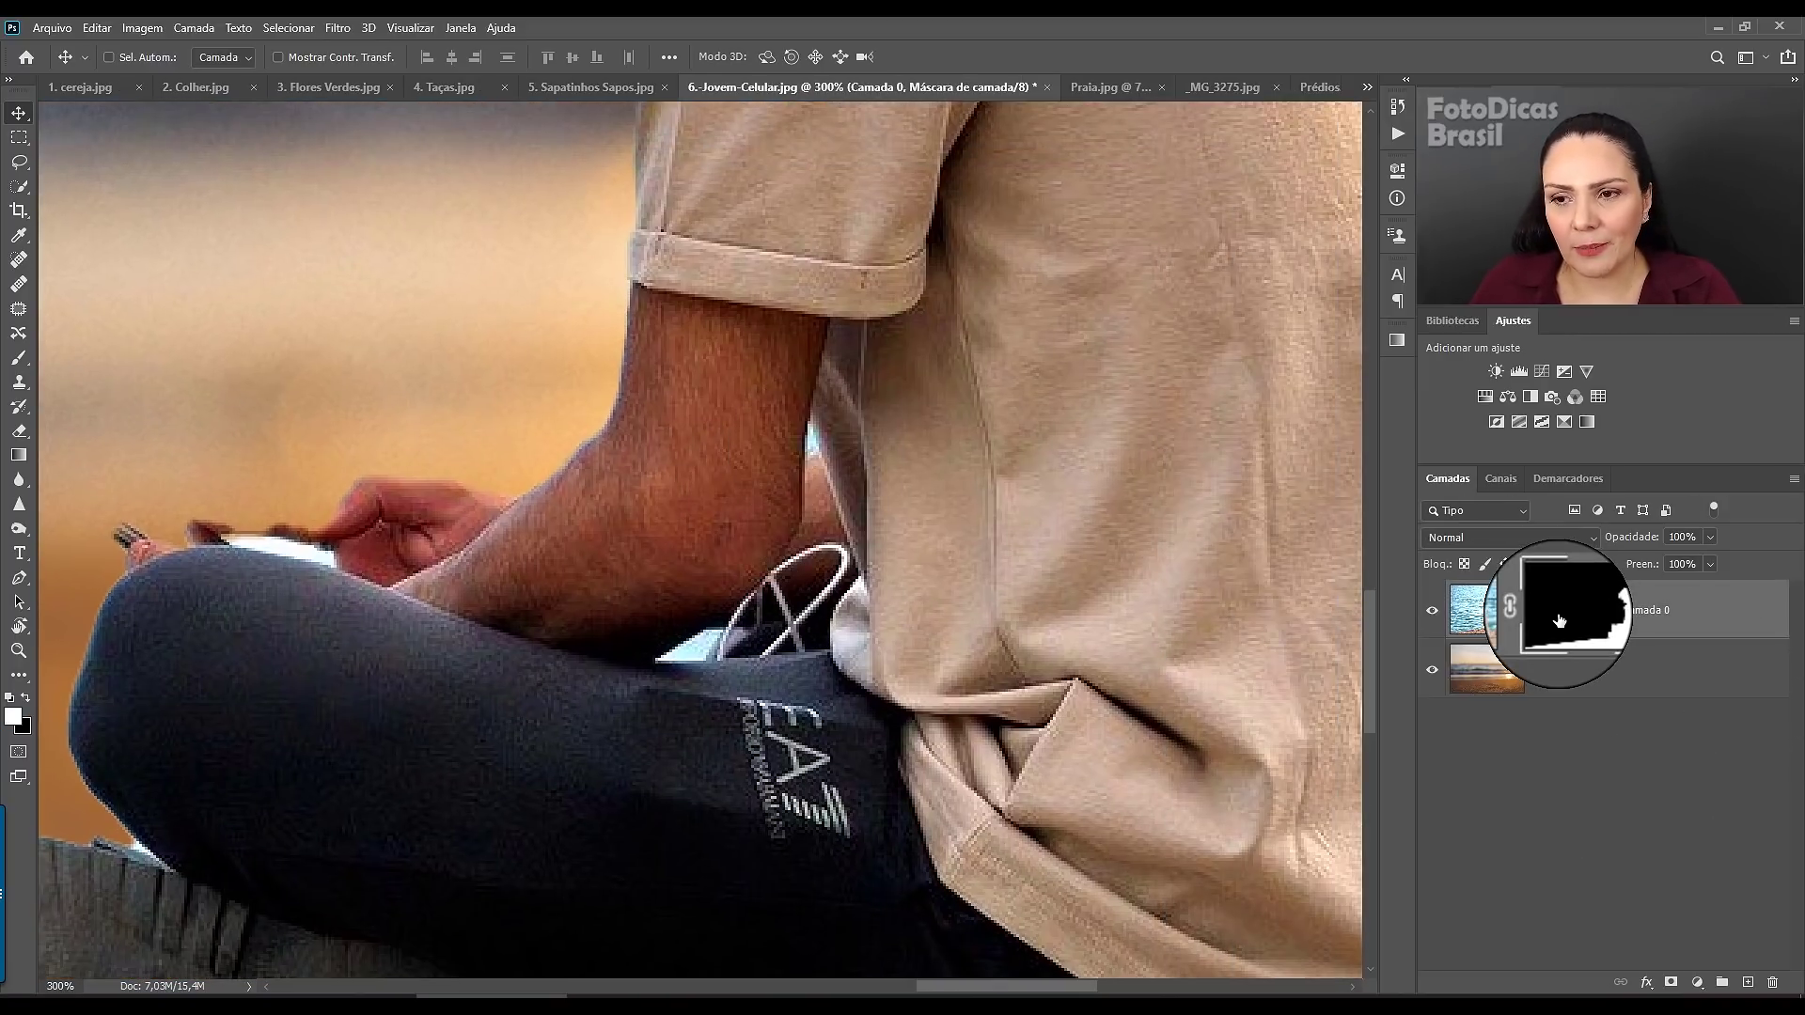
- Set up the Brush tool with black as the painting colour and a 1 px size
left_click(19, 362)
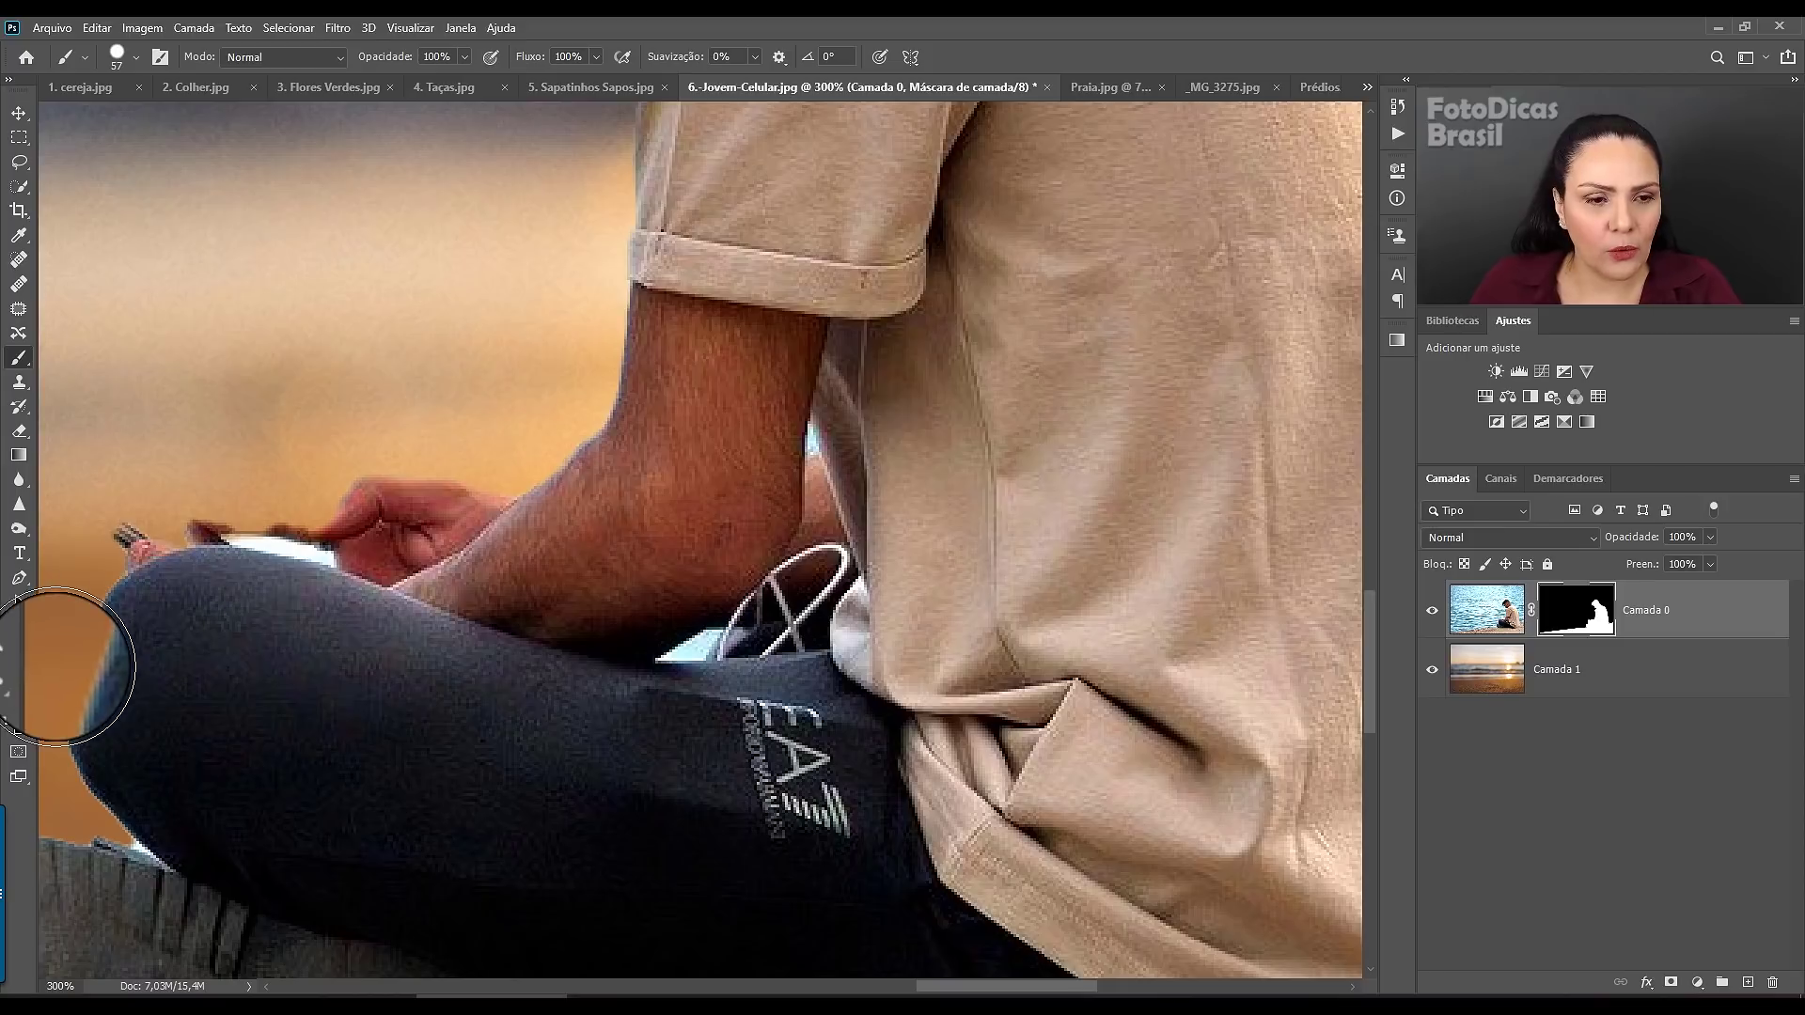
left_click(26, 698)
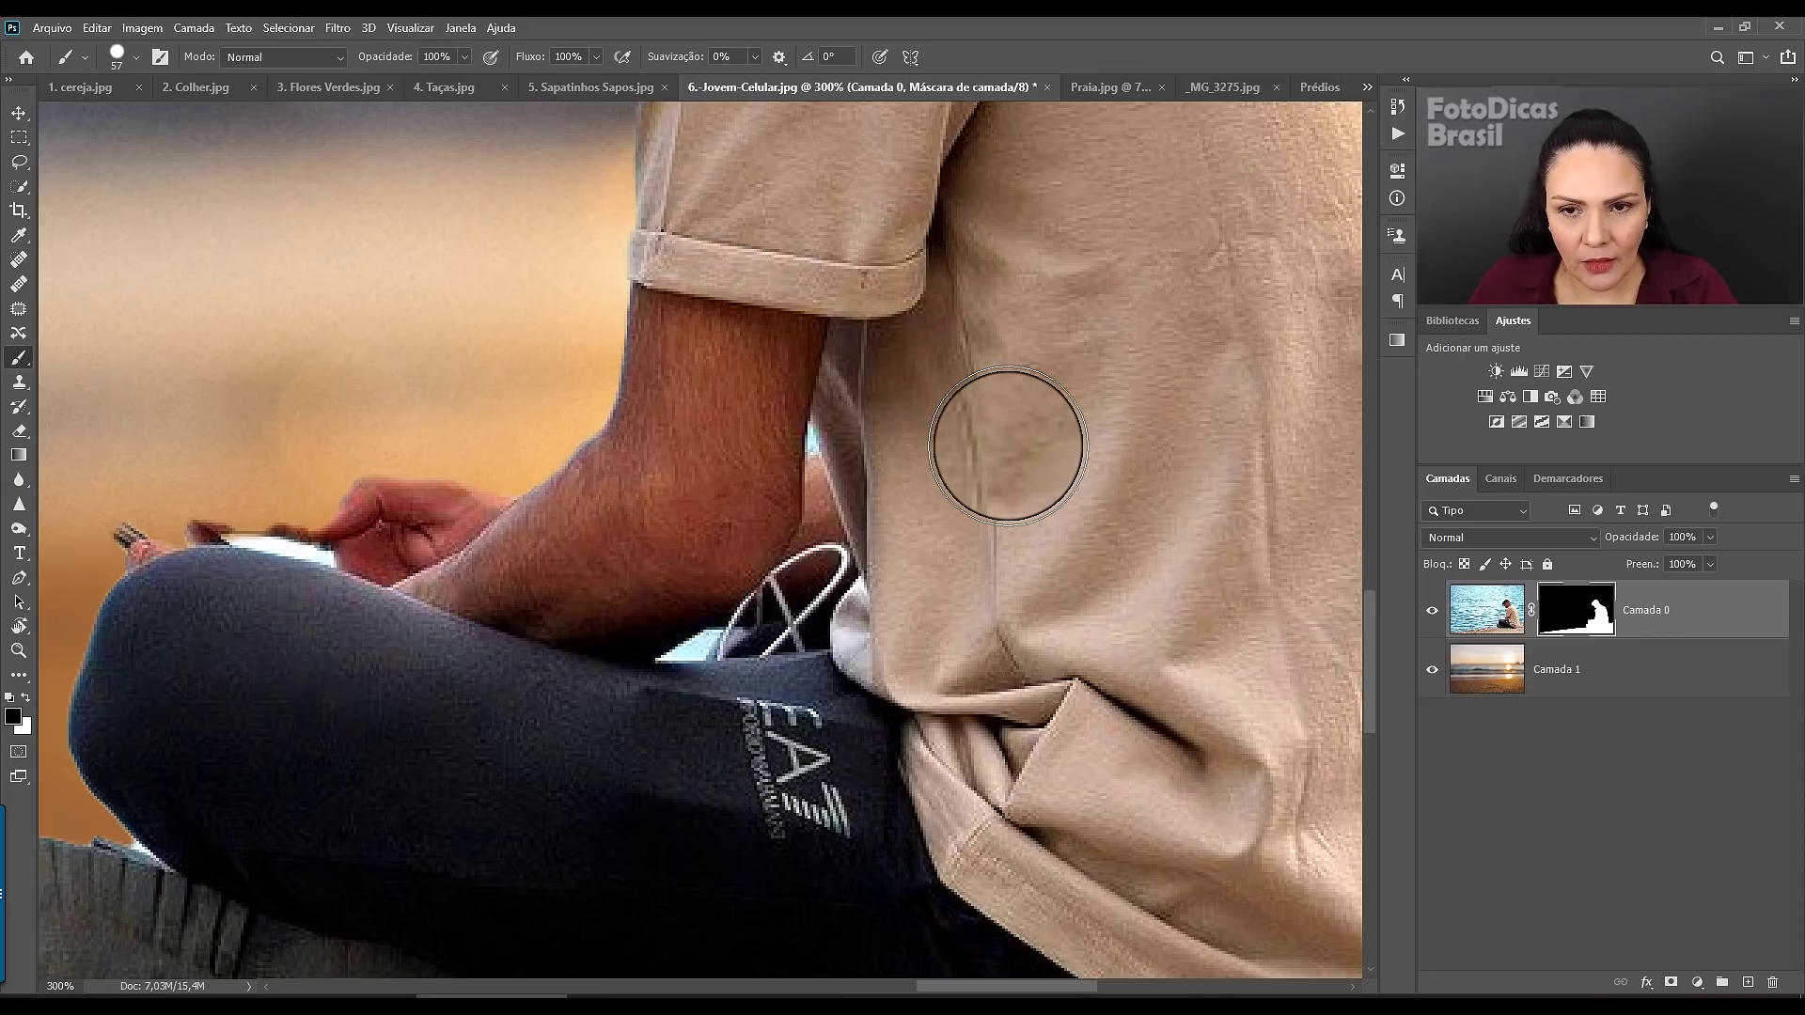
right_click(1015, 448)
left_click(1120, 483)
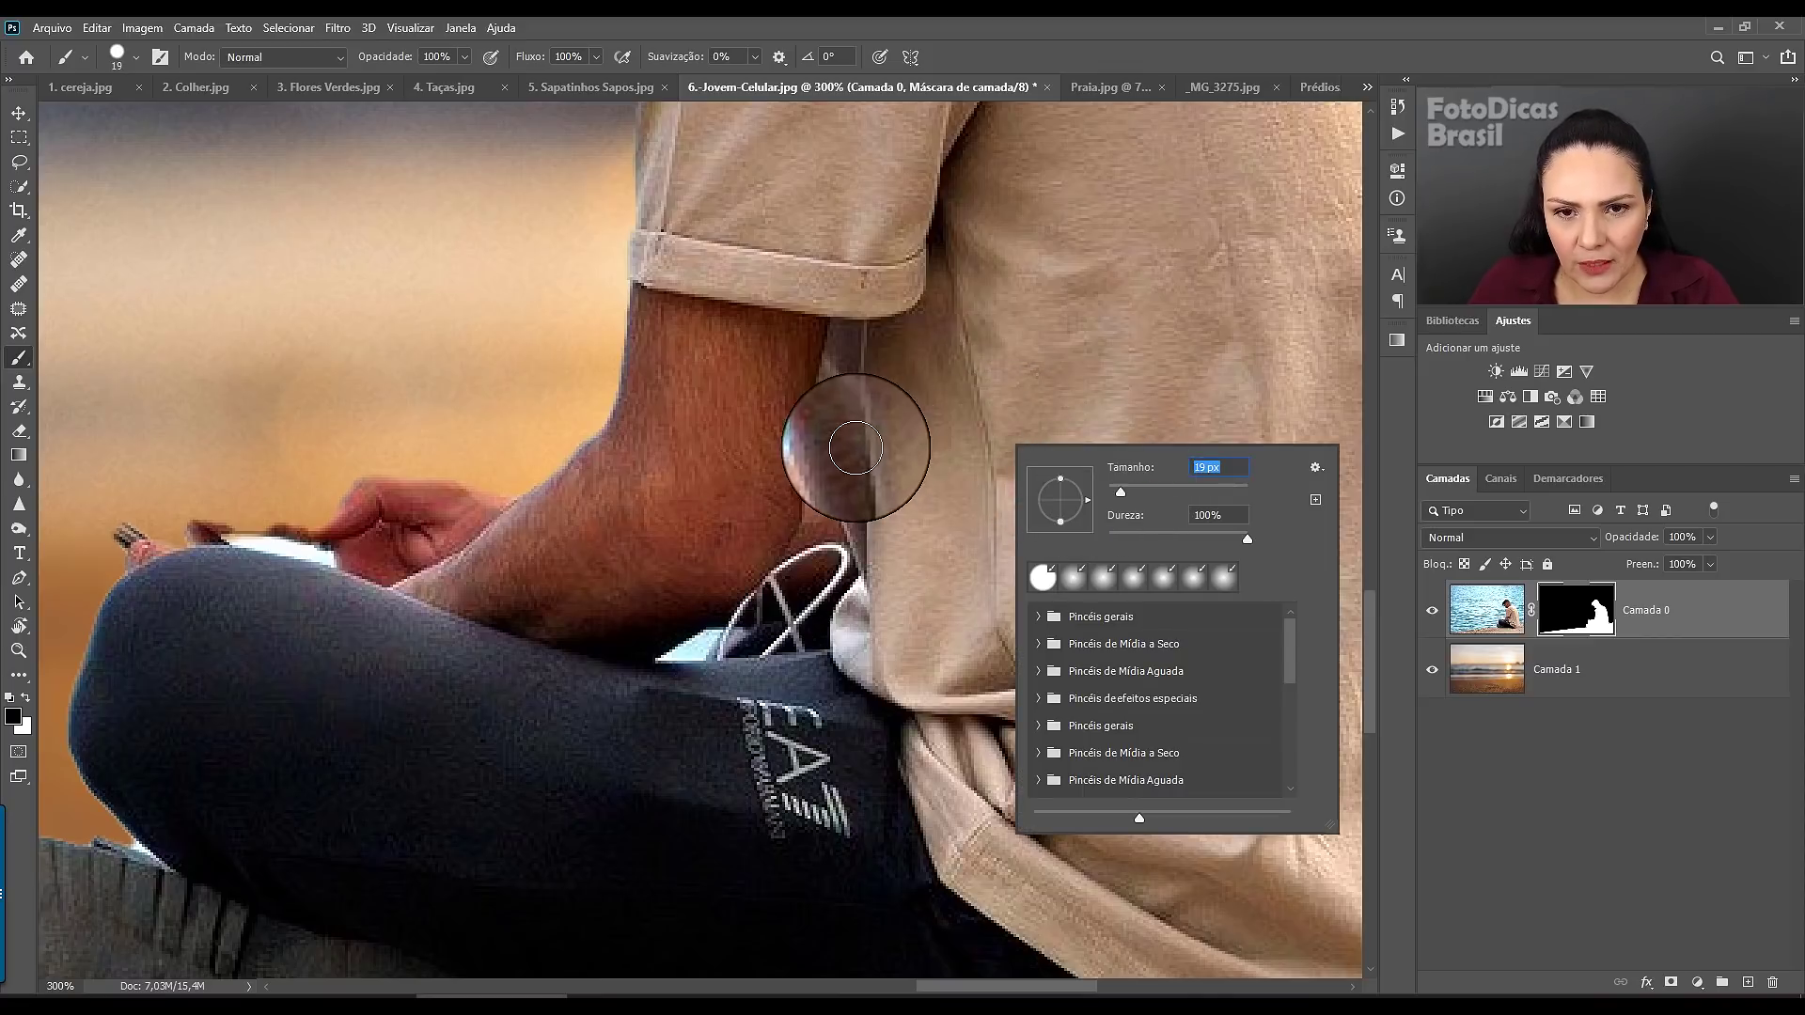
left_click_drag(1119, 492, 1102, 492)
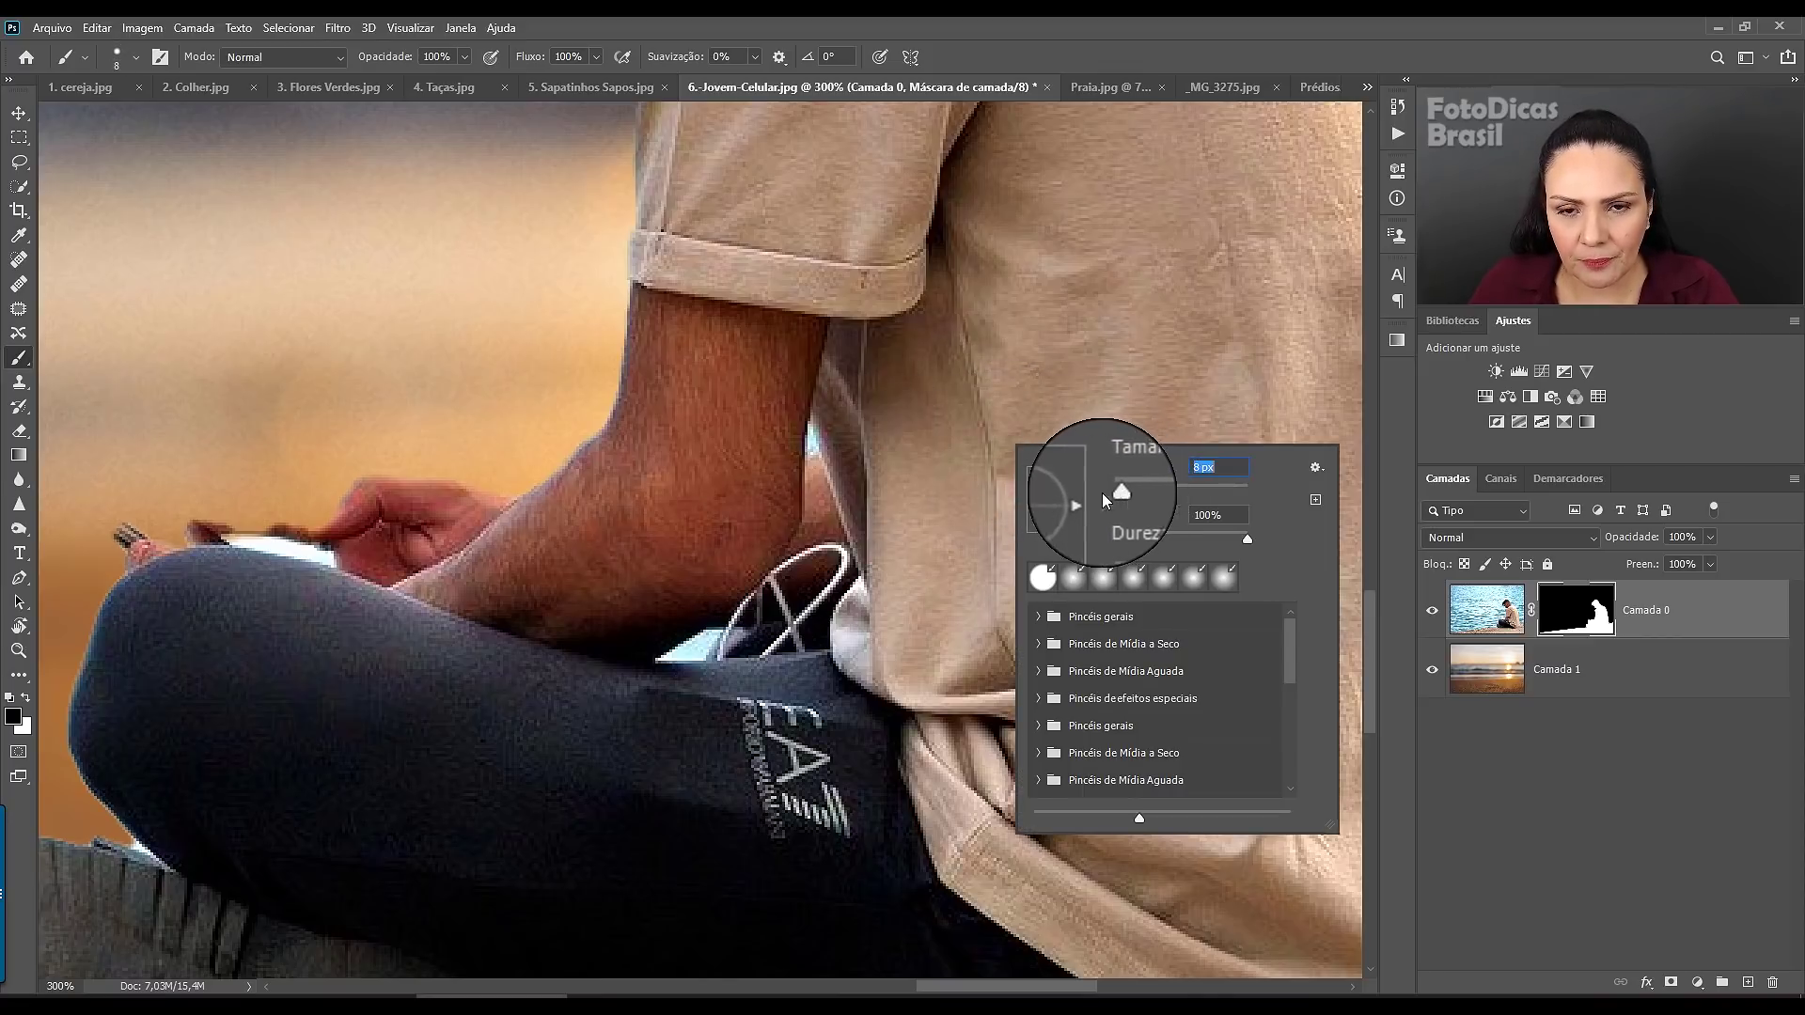
left_click(1104, 493)
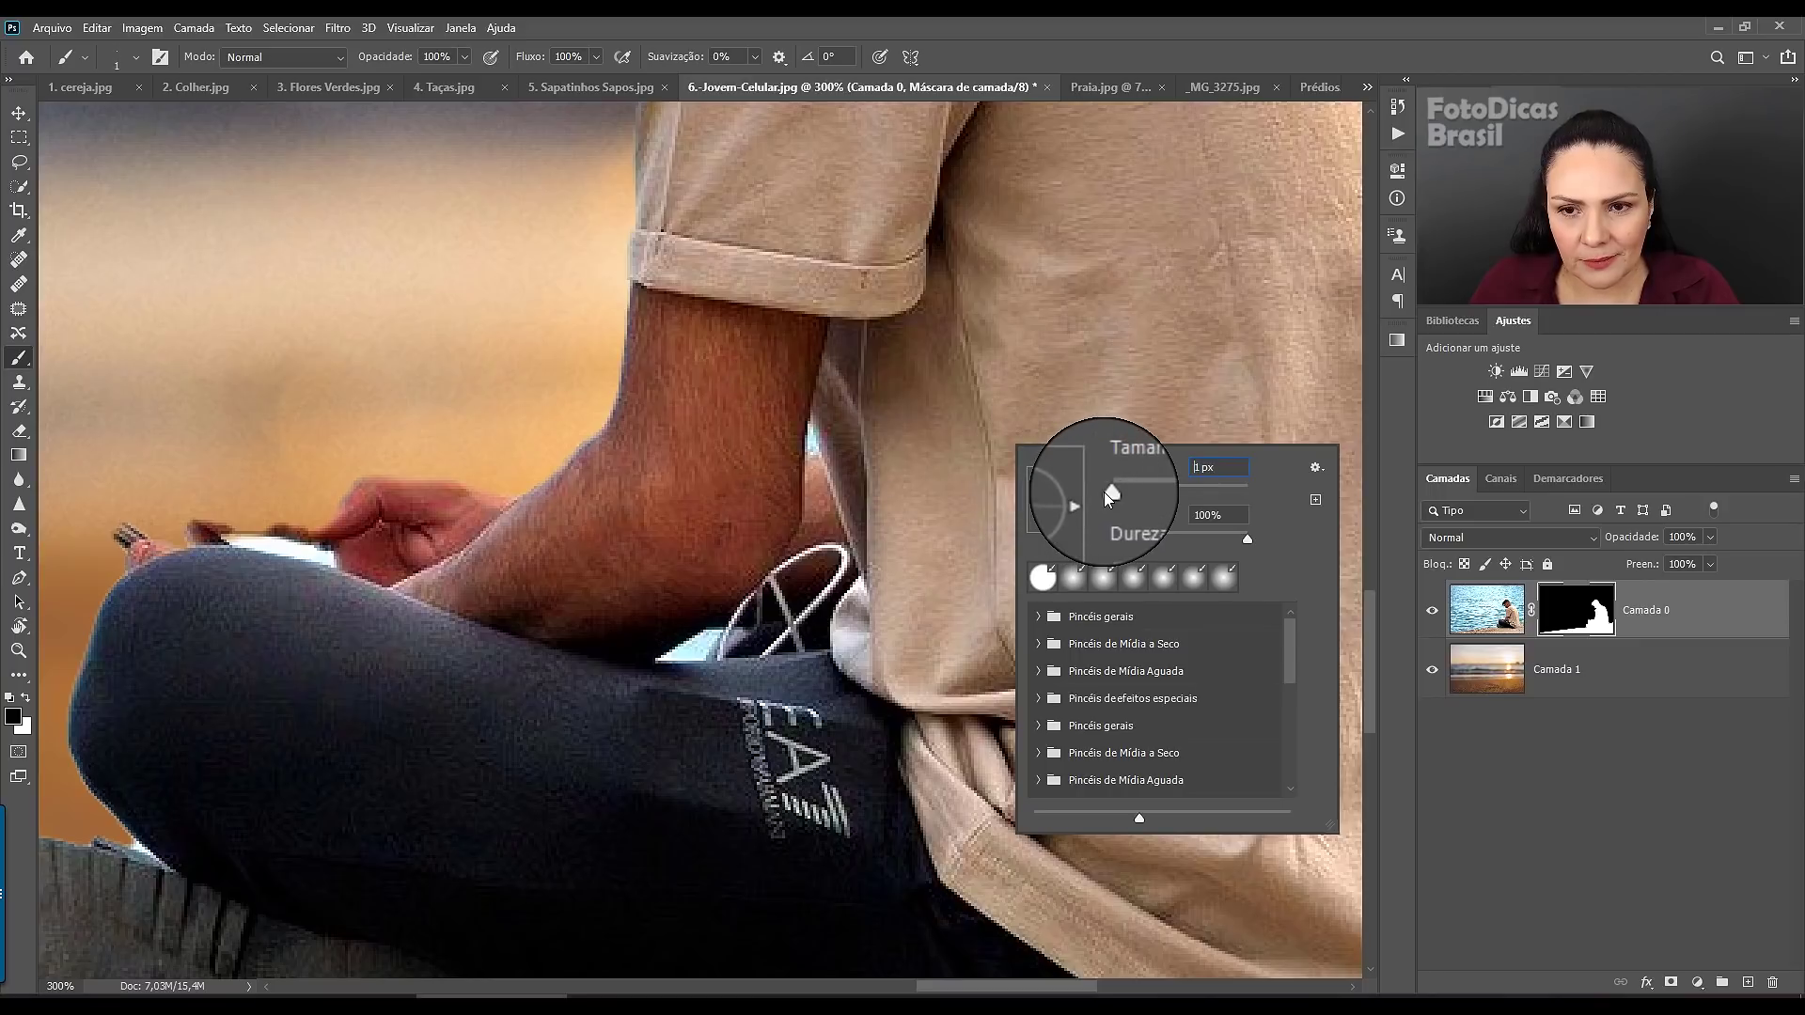
left_click(810, 444)
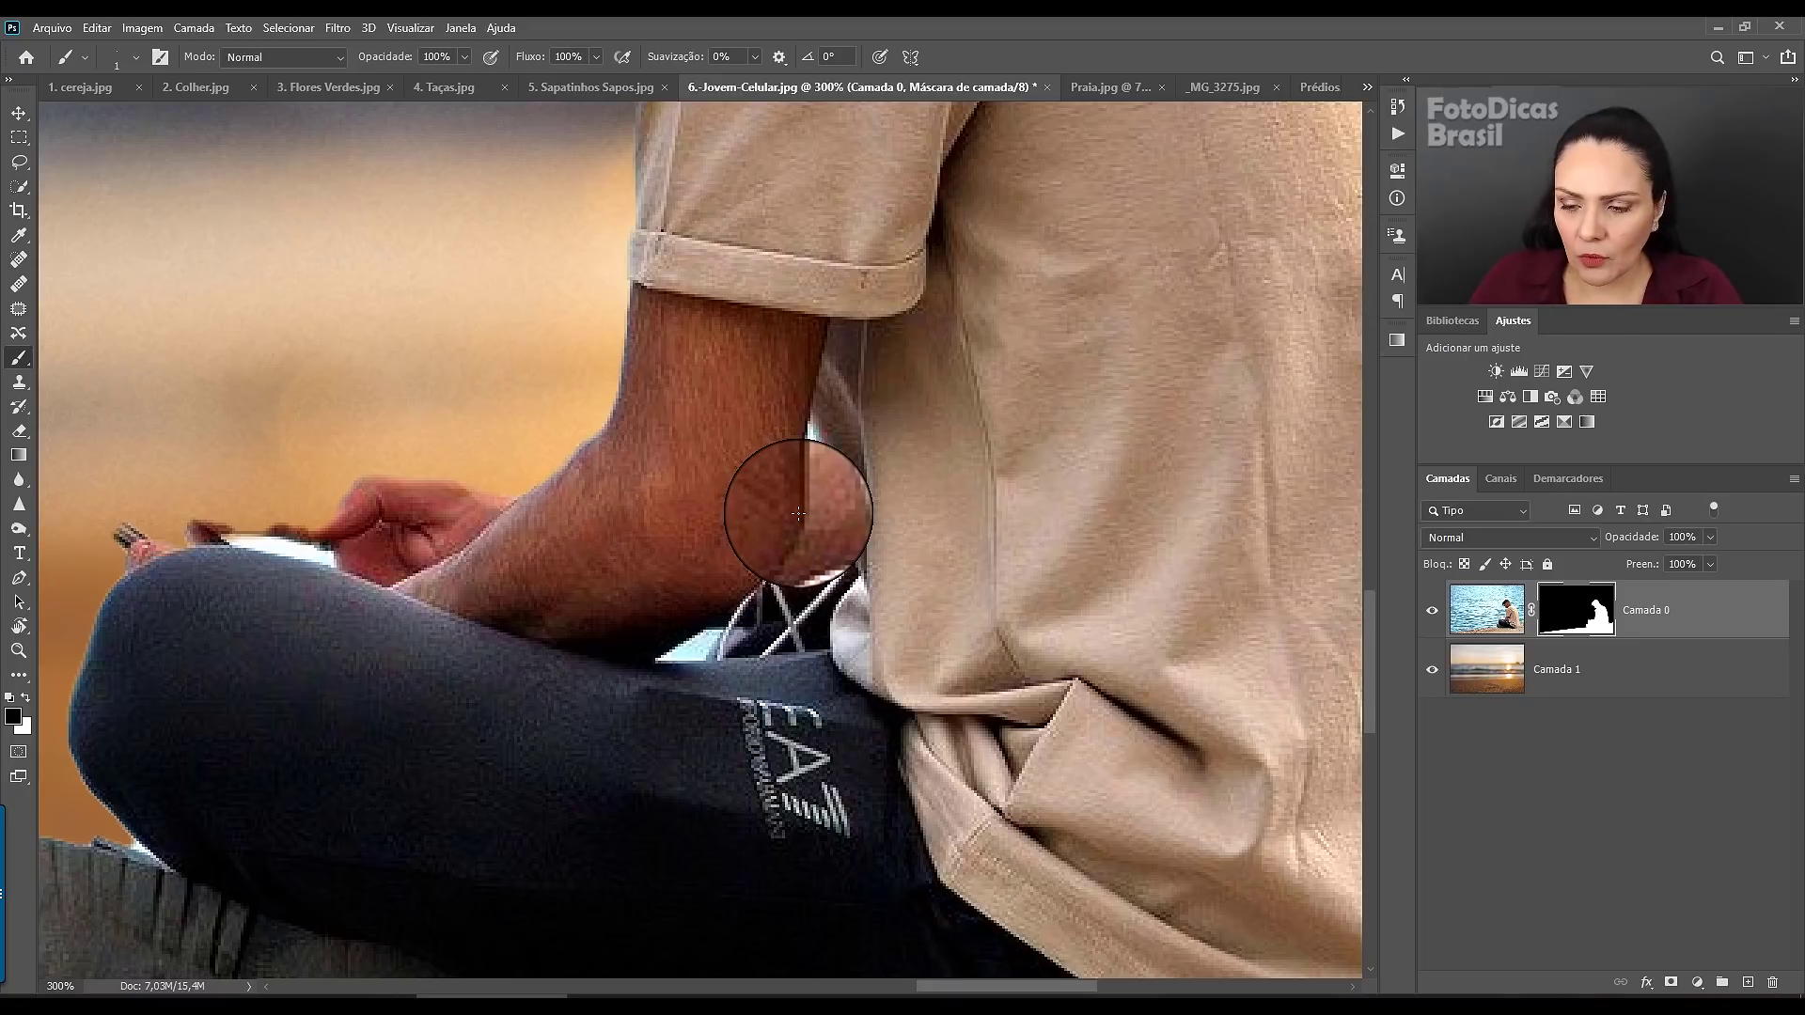
- Paint out the pale gap under the man's elbow on the mask, then fit the whole composite in view
key("ctrl+plus")
key("ctrl+plus")
key("ctrl+plus")
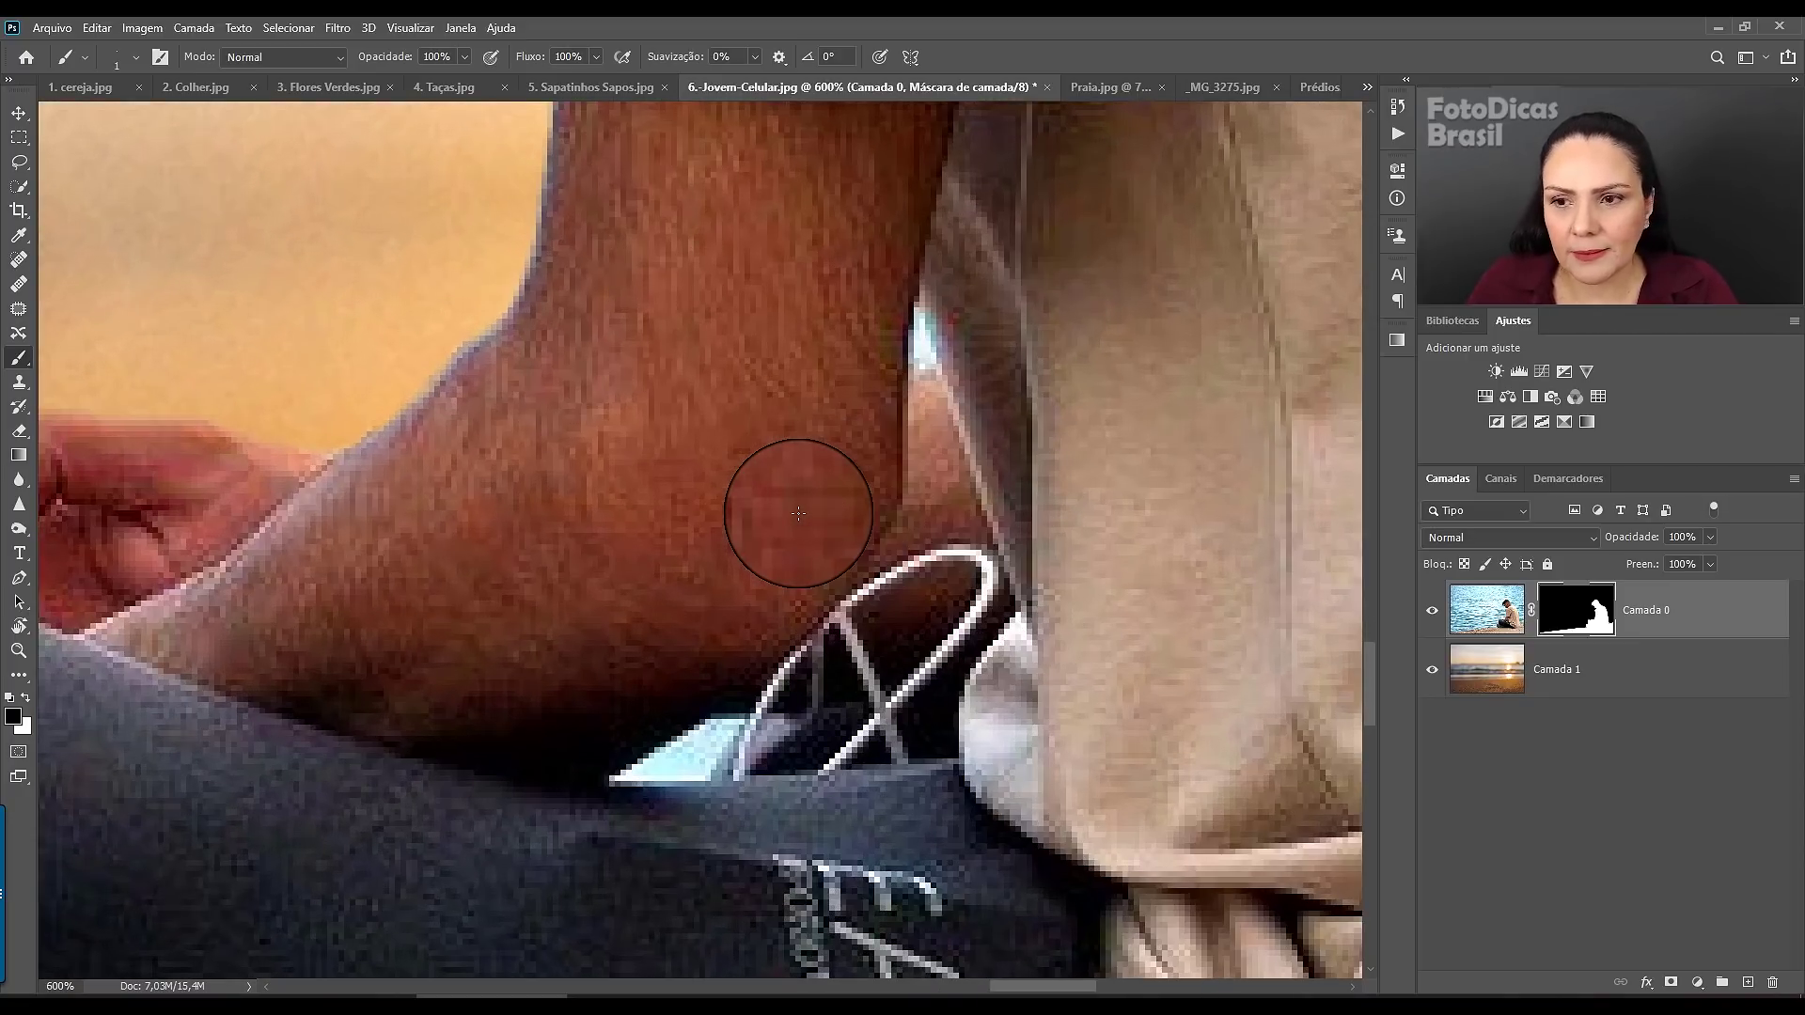
scroll(798, 517, "up", 1)
scroll(798, 522, "right", 1)
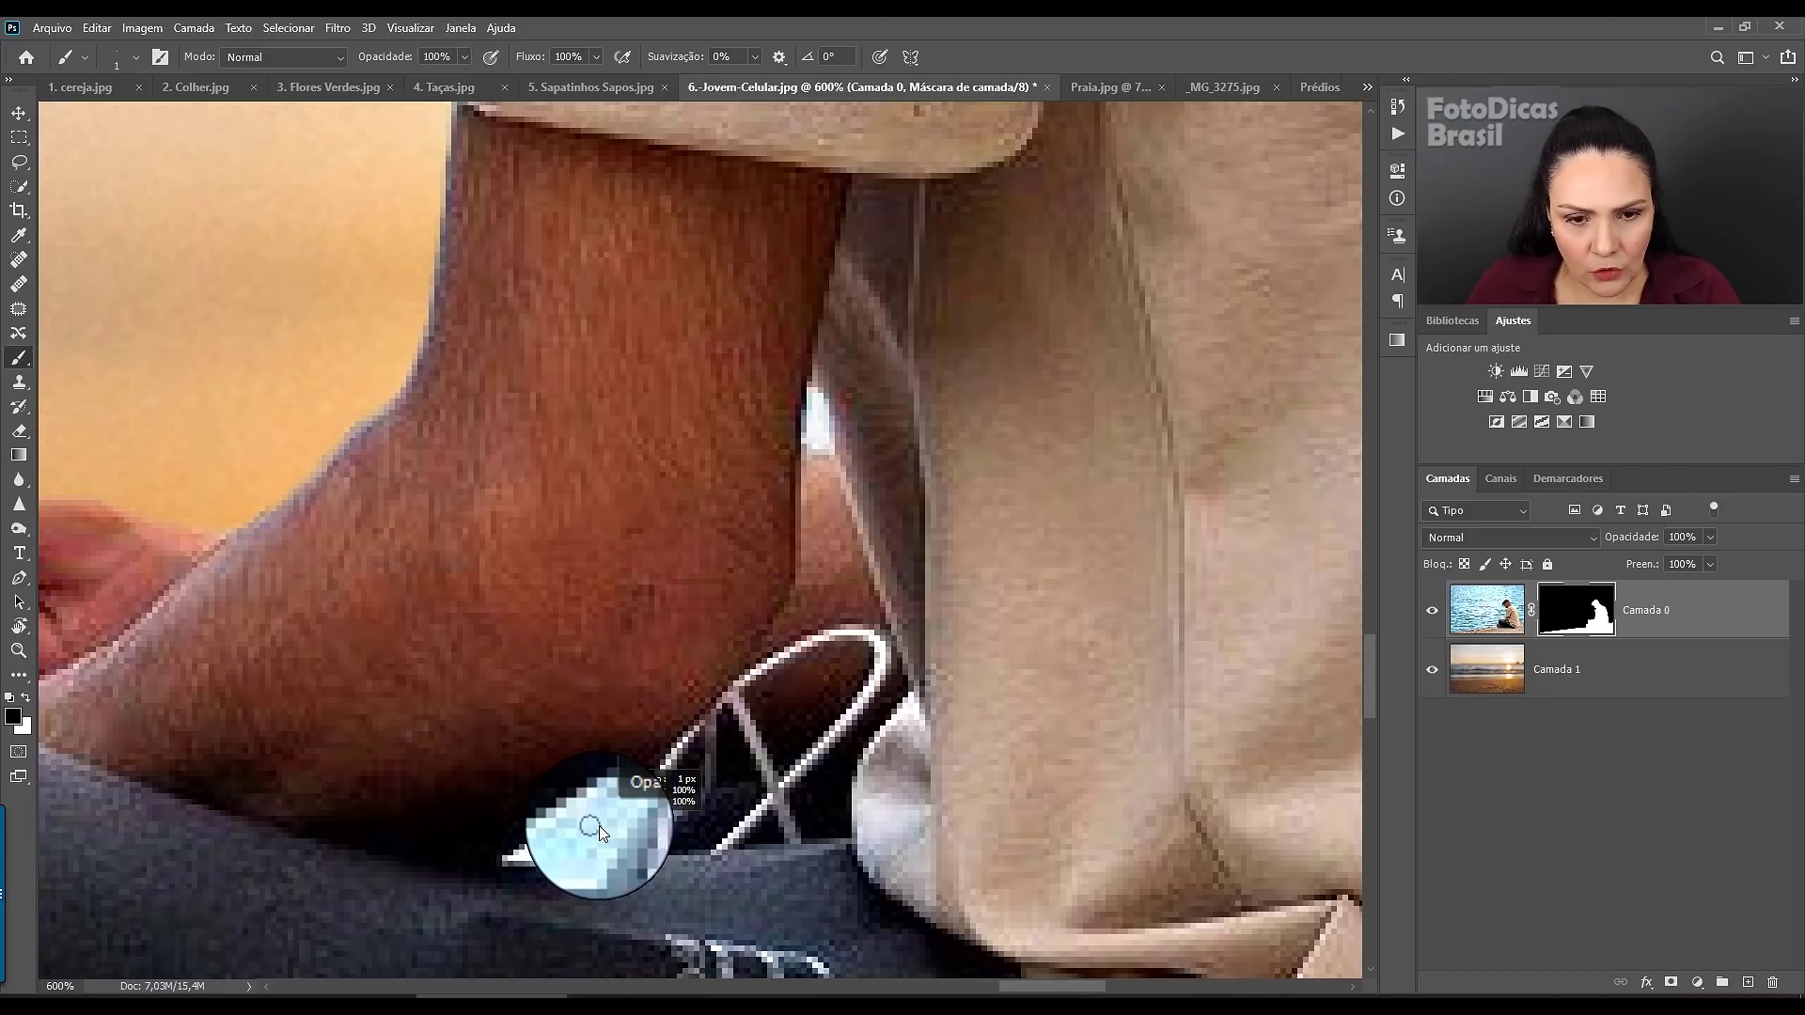
mouse_move(600, 833)
left_mouse_down()
mouse_move(606, 807)
mouse_move(550, 853)
mouse_move(627, 810)
mouse_move(534, 853)
mouse_move(583, 863)
mouse_move(622, 811)
left_mouse_up()
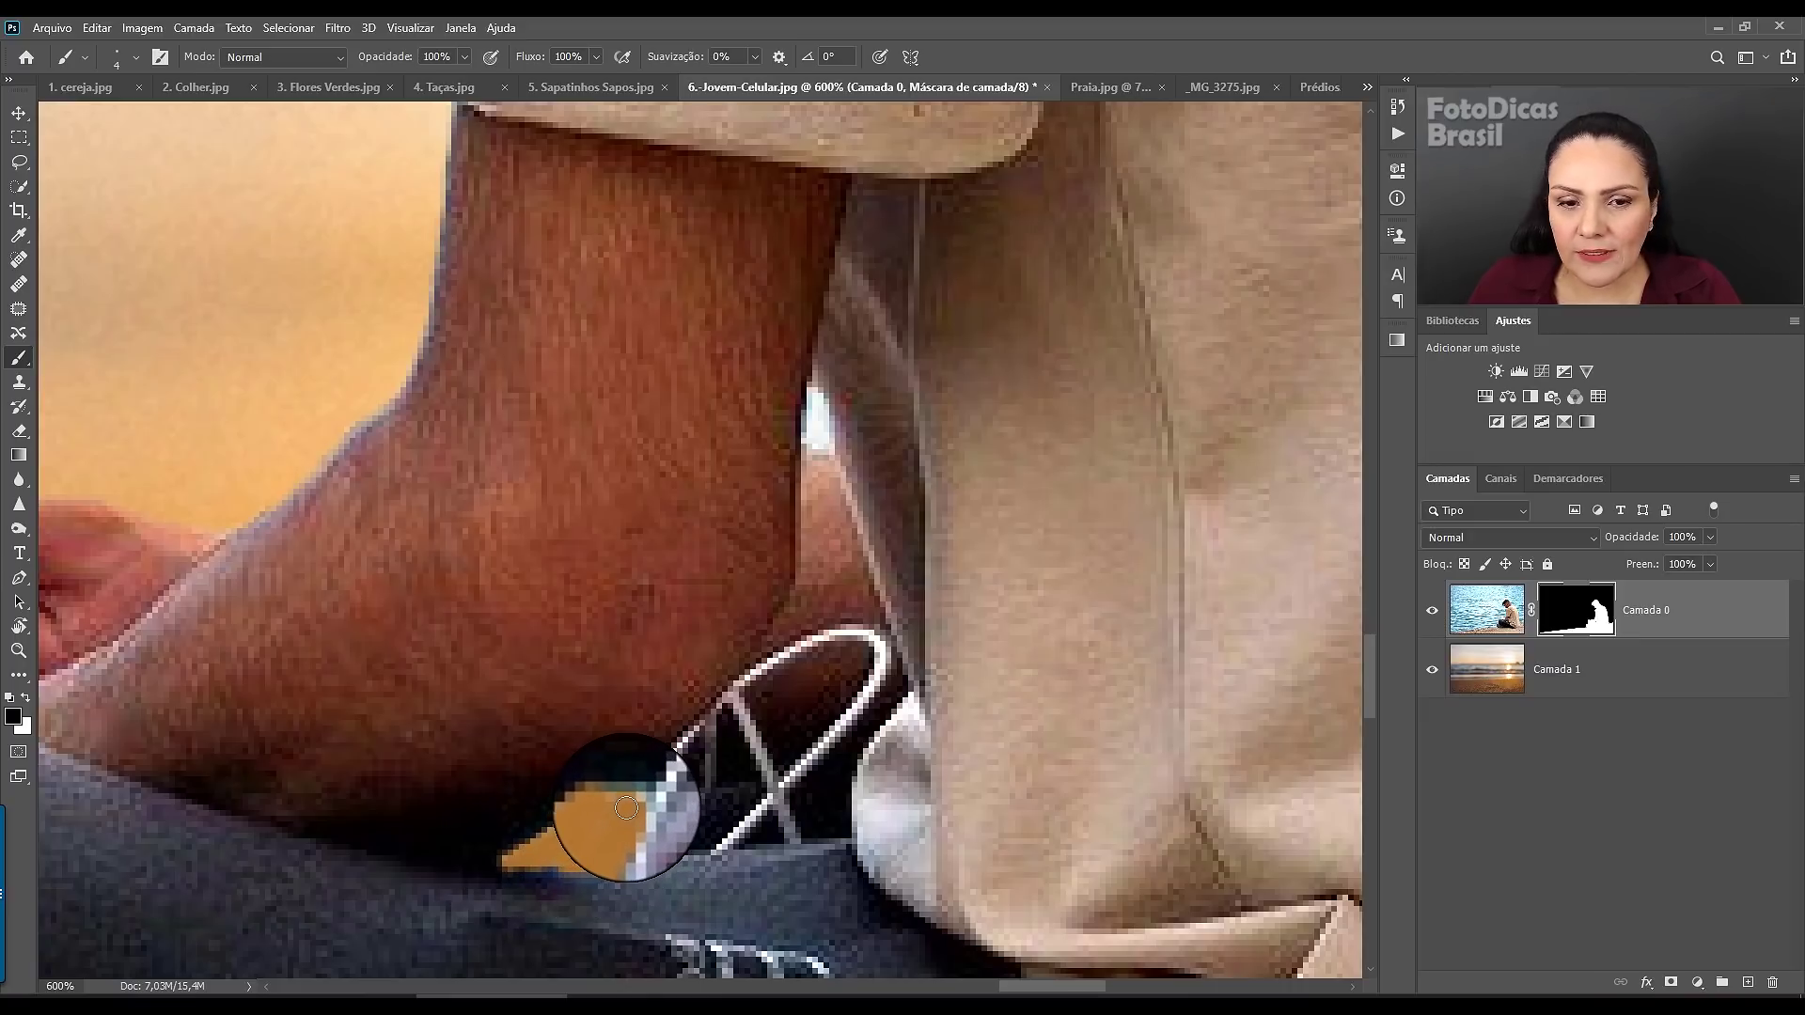
key("ctrl+0")
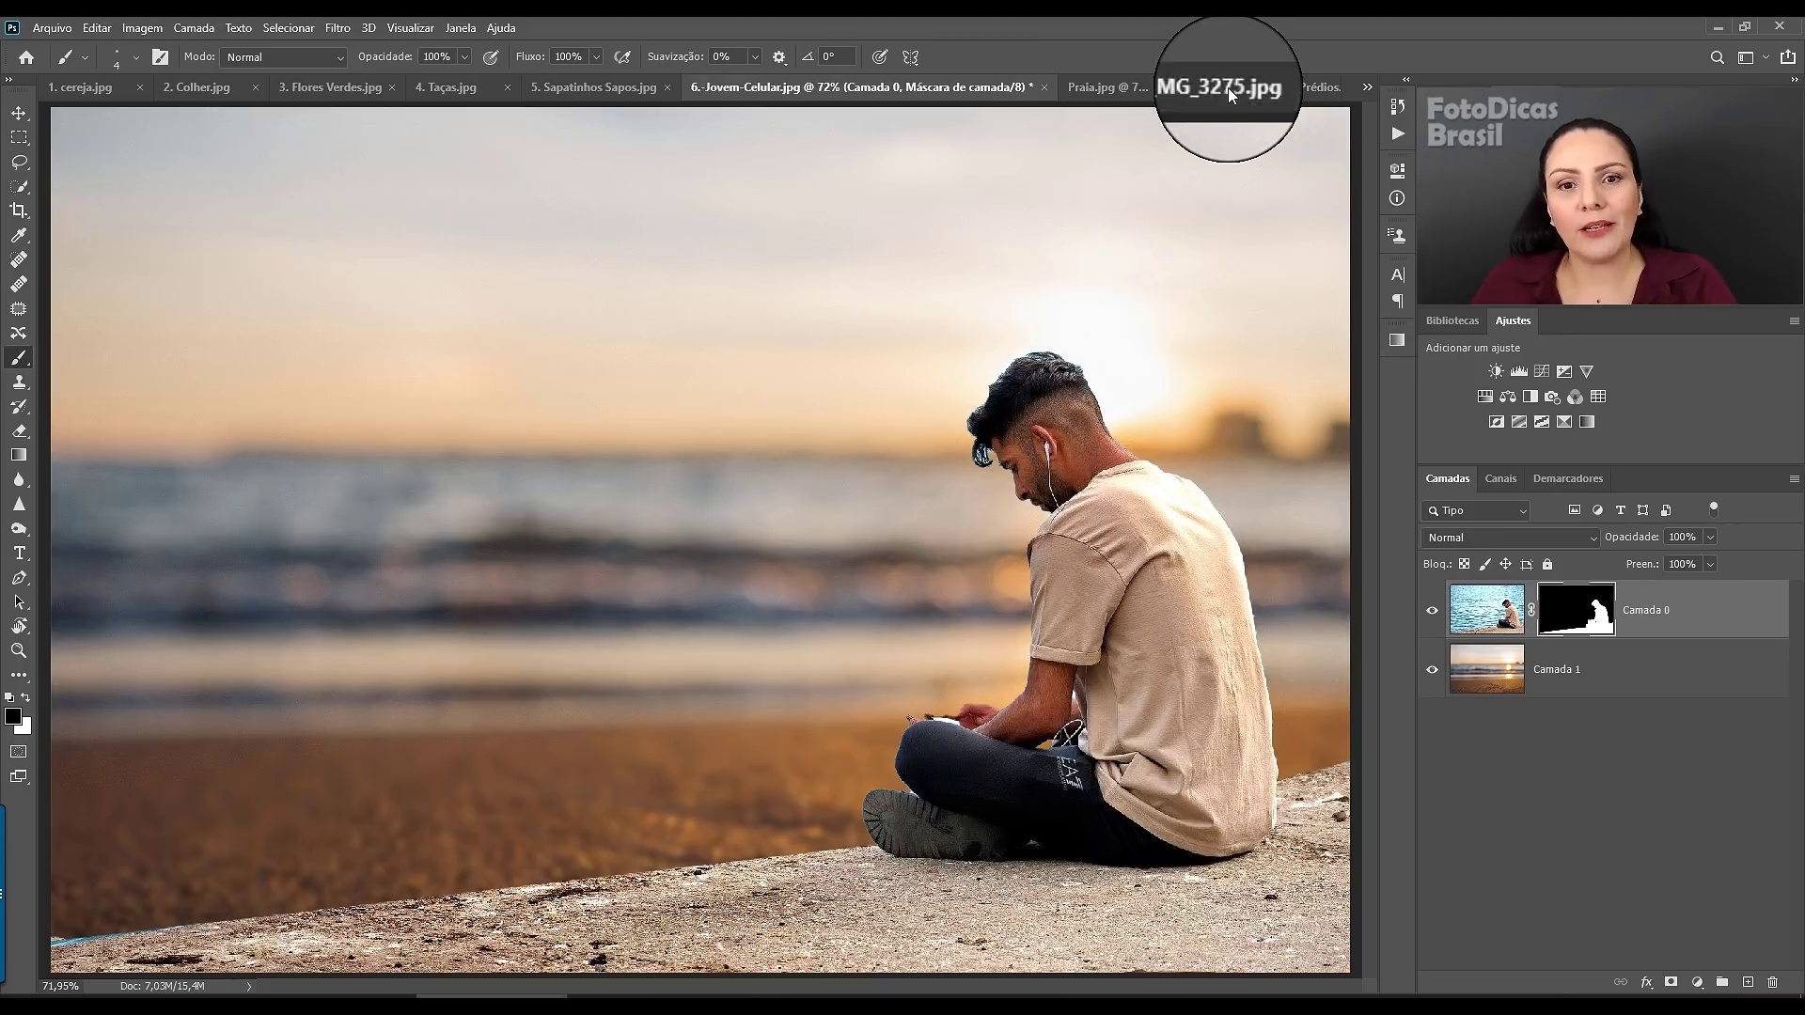
- Bring the _MG_3275.jpg document tab to the front
left_click(1227, 88)
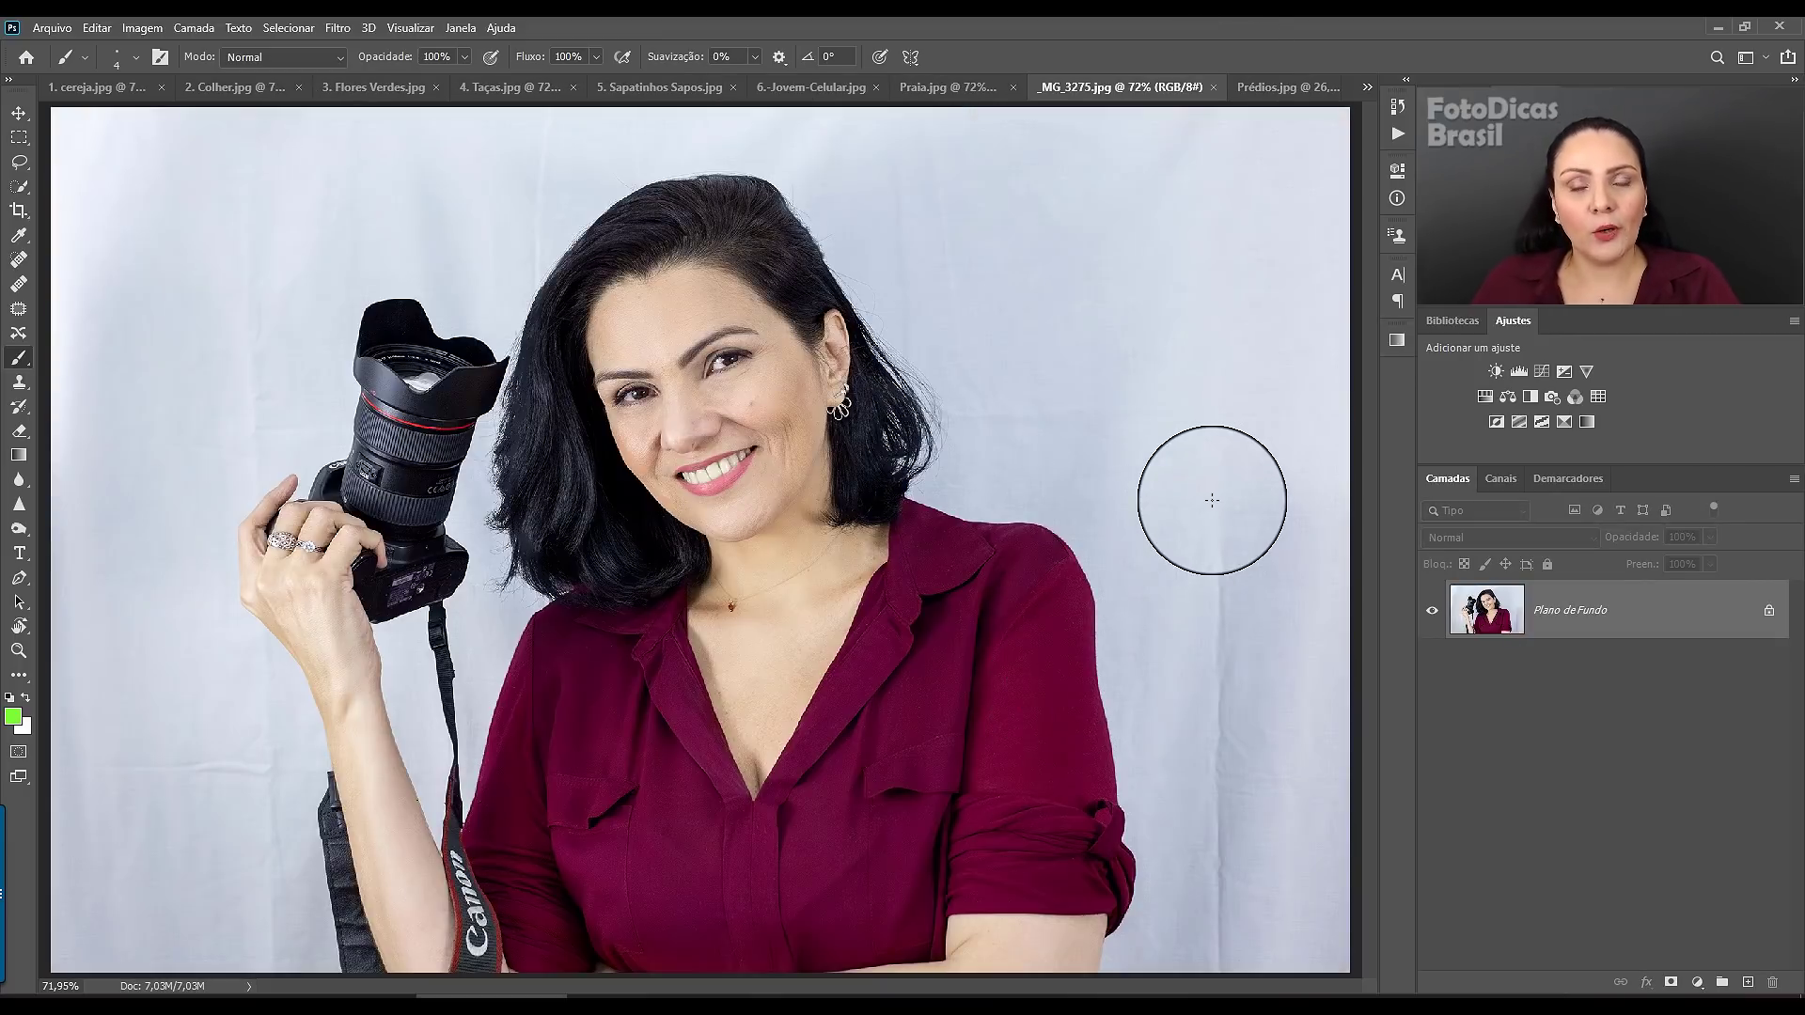
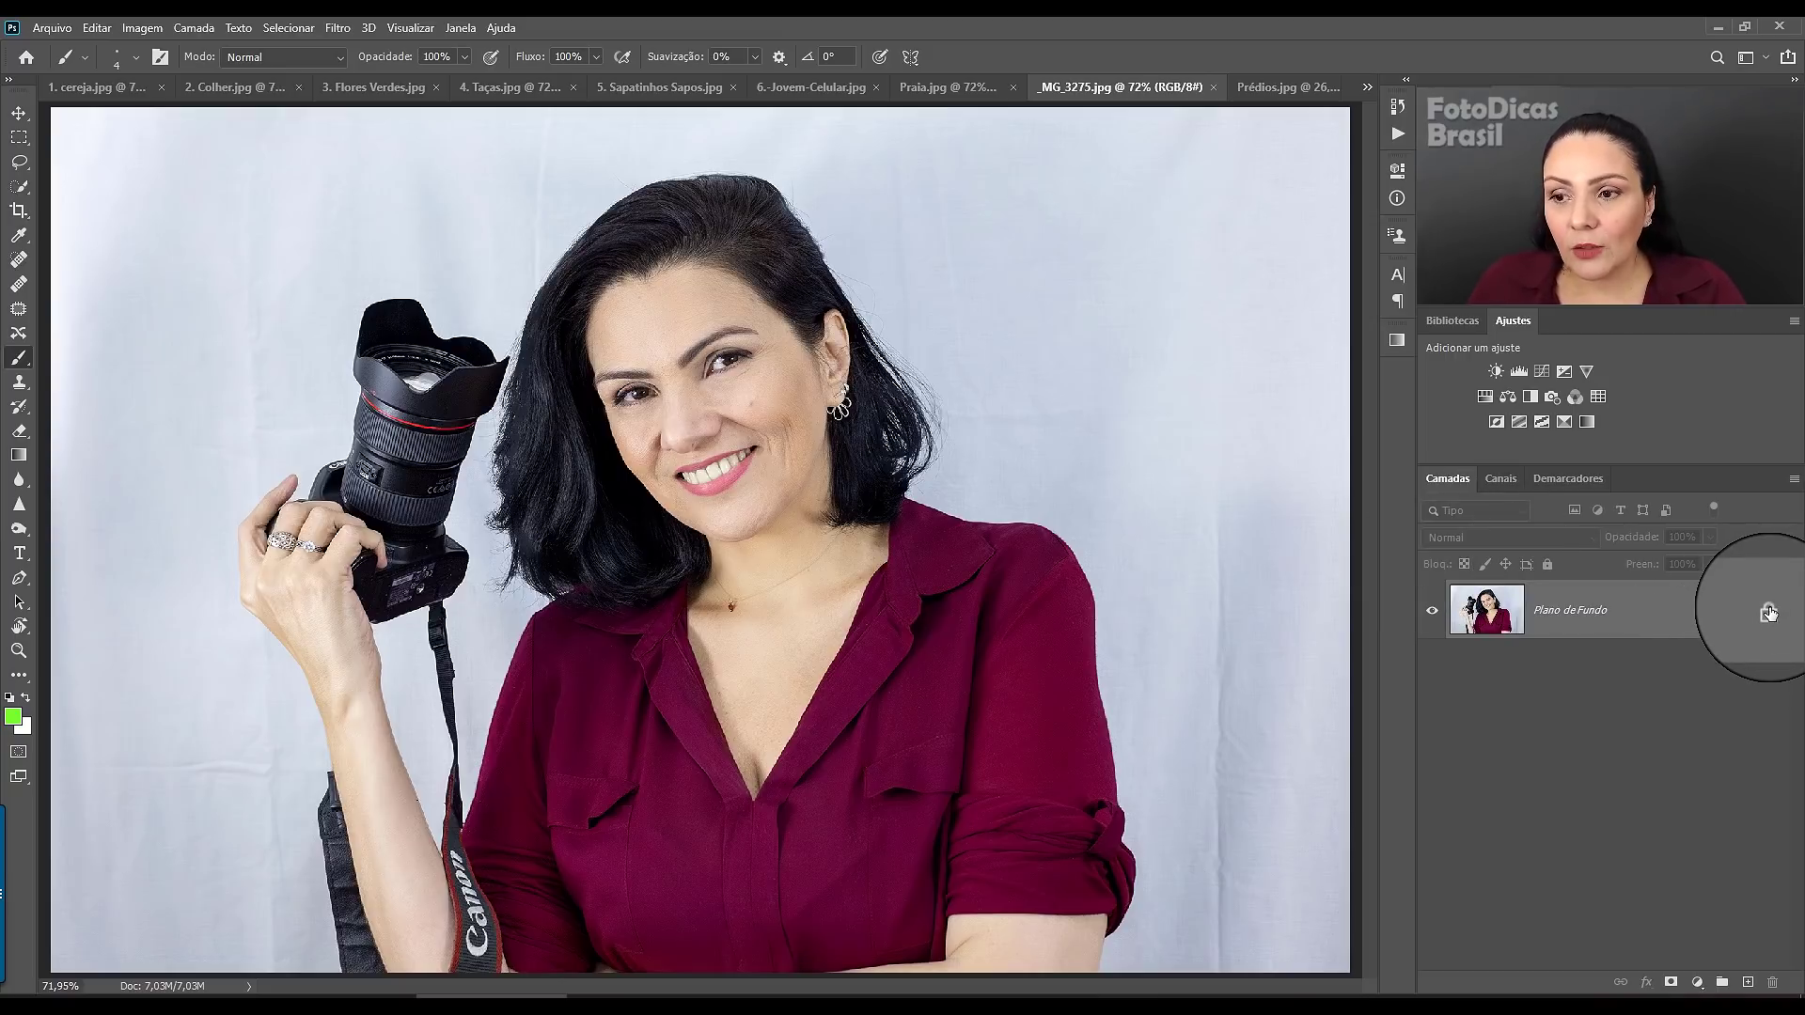
- Unlock the Plano de Fundo layer so it becomes the editable Camada 0
left_click(1768, 613)
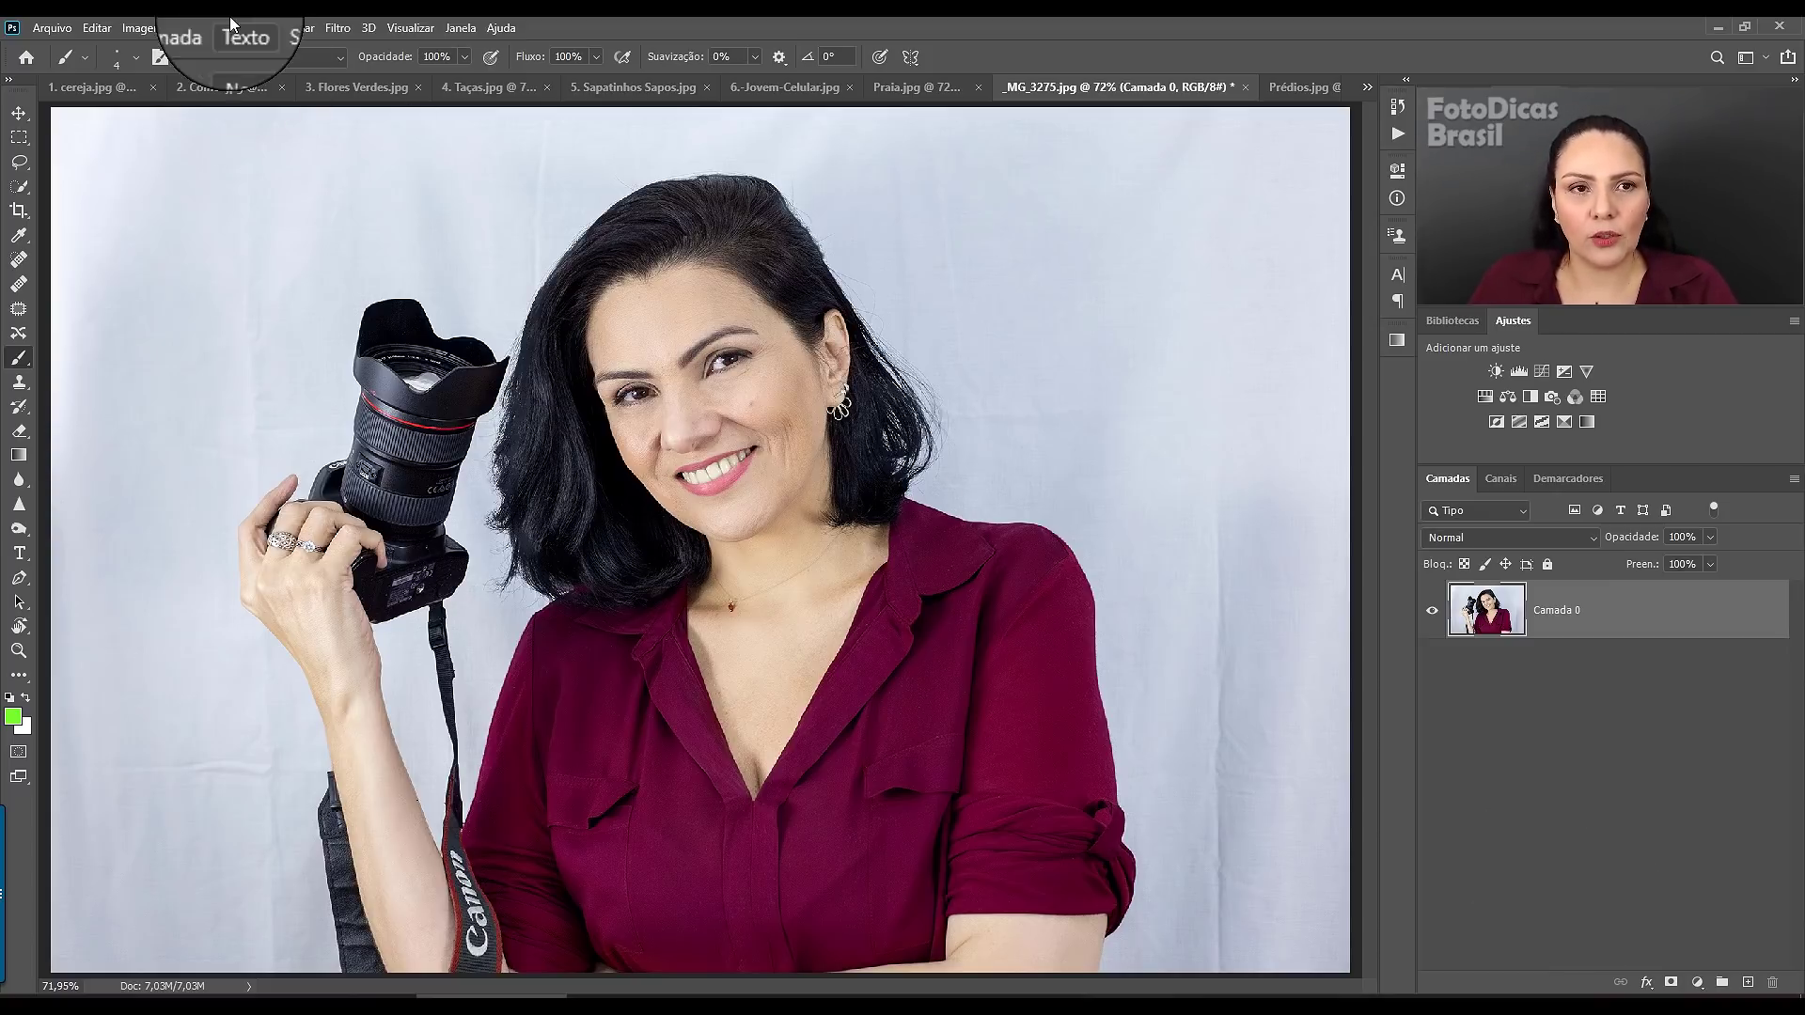
left_click(271, 30)
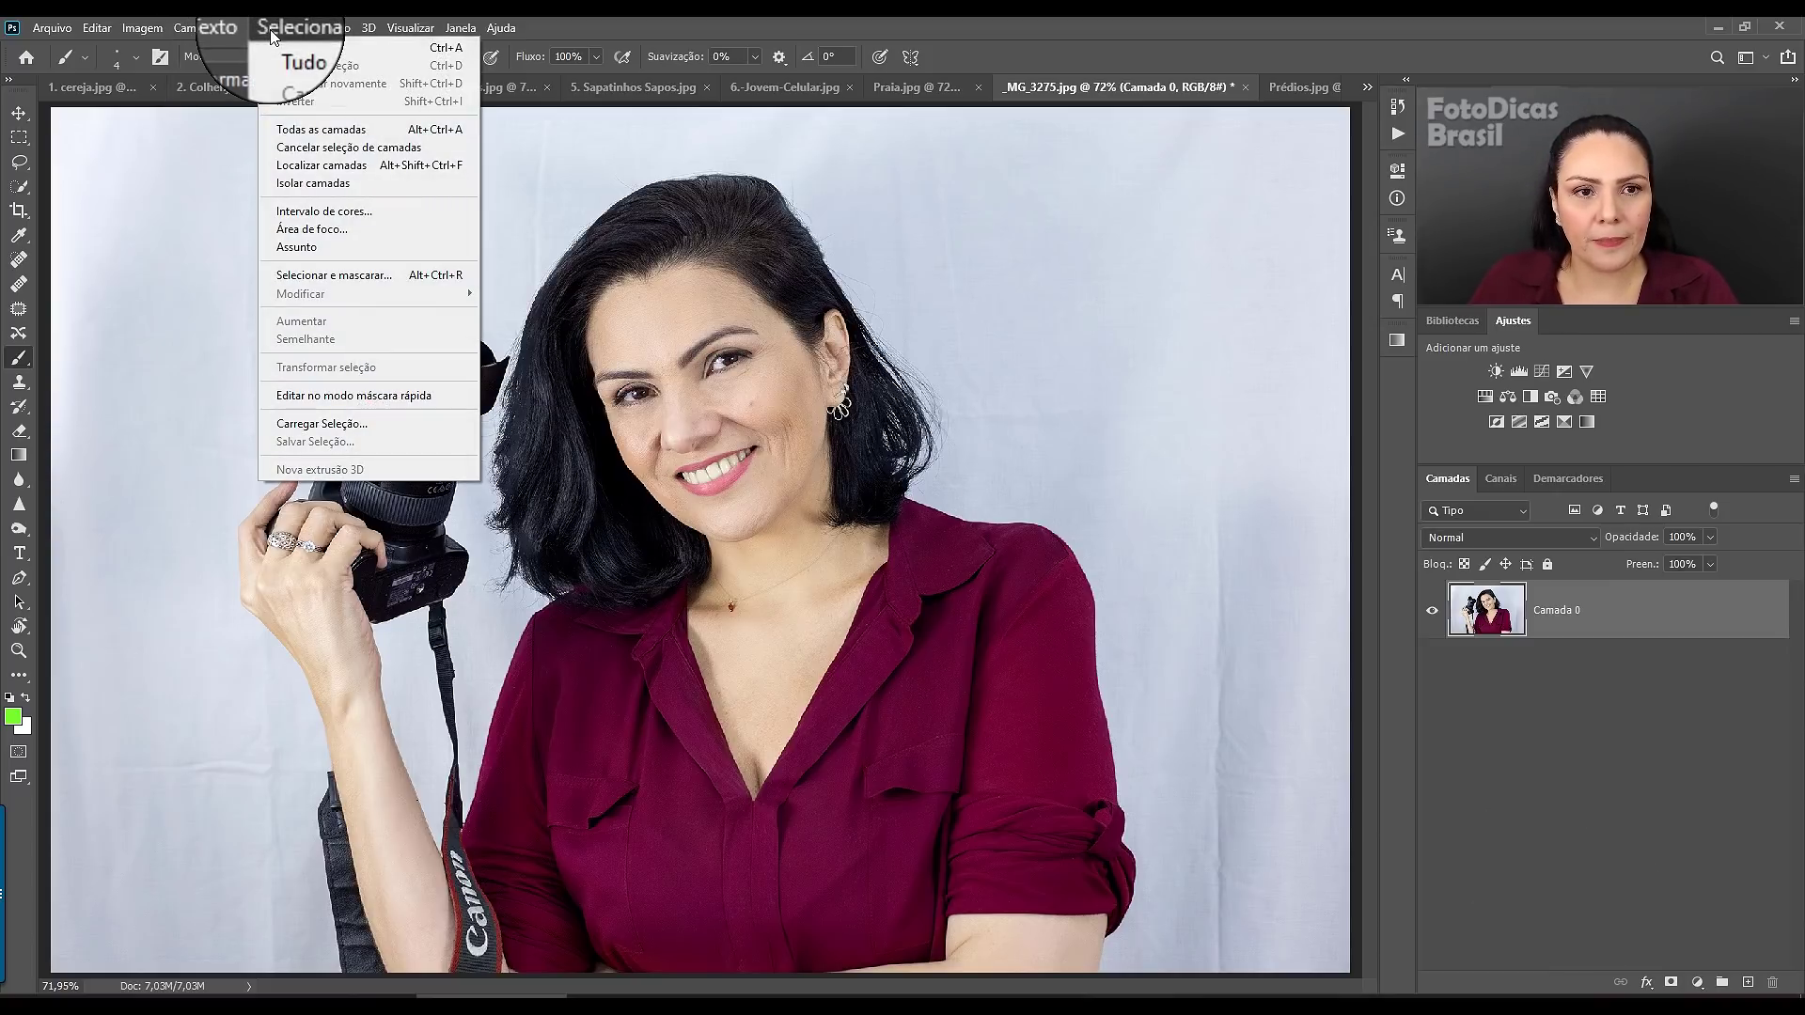
- Select the woman with Selecionar > Assunto and inspect the arm and strap edges at 200%
left_click(288, 246)
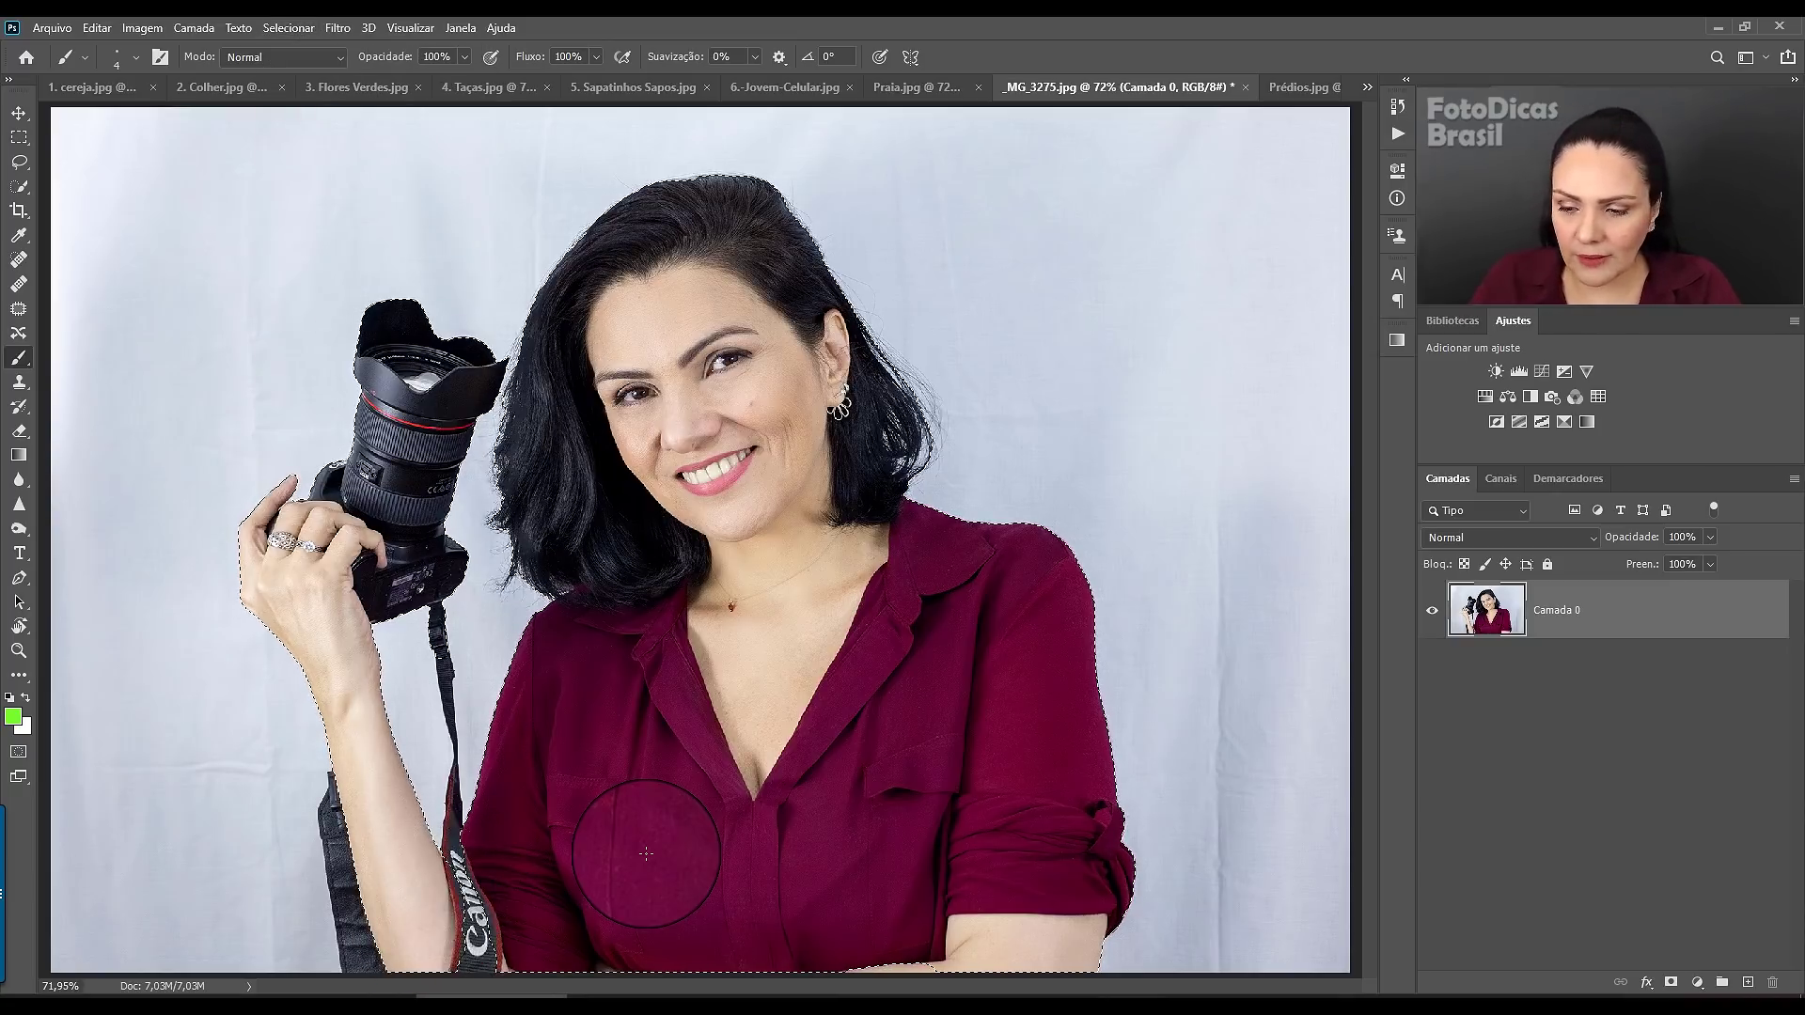
key("ctrl+plus")
key("ctrl+plus")
scroll(645, 853, "down", 1)
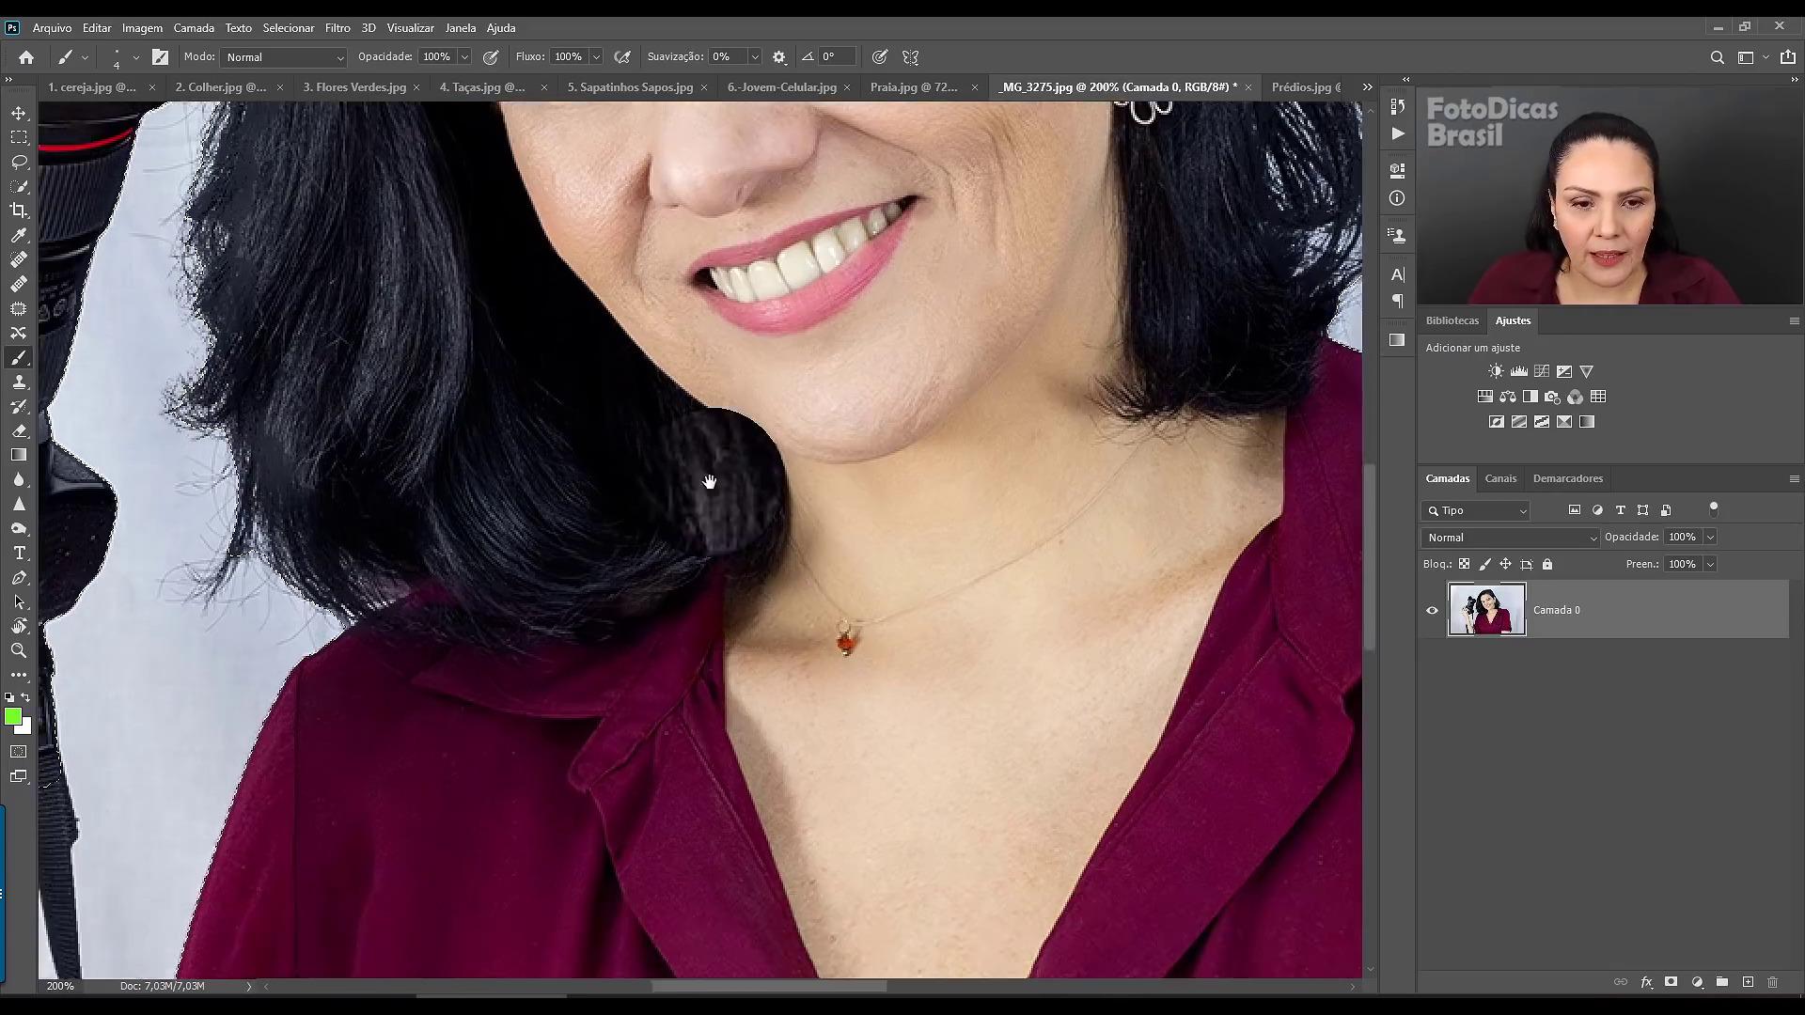
scroll(709, 476, "down", 4)
scroll(709, 476, "left", 5)
left_click_drag(571, 299, 564, 846)
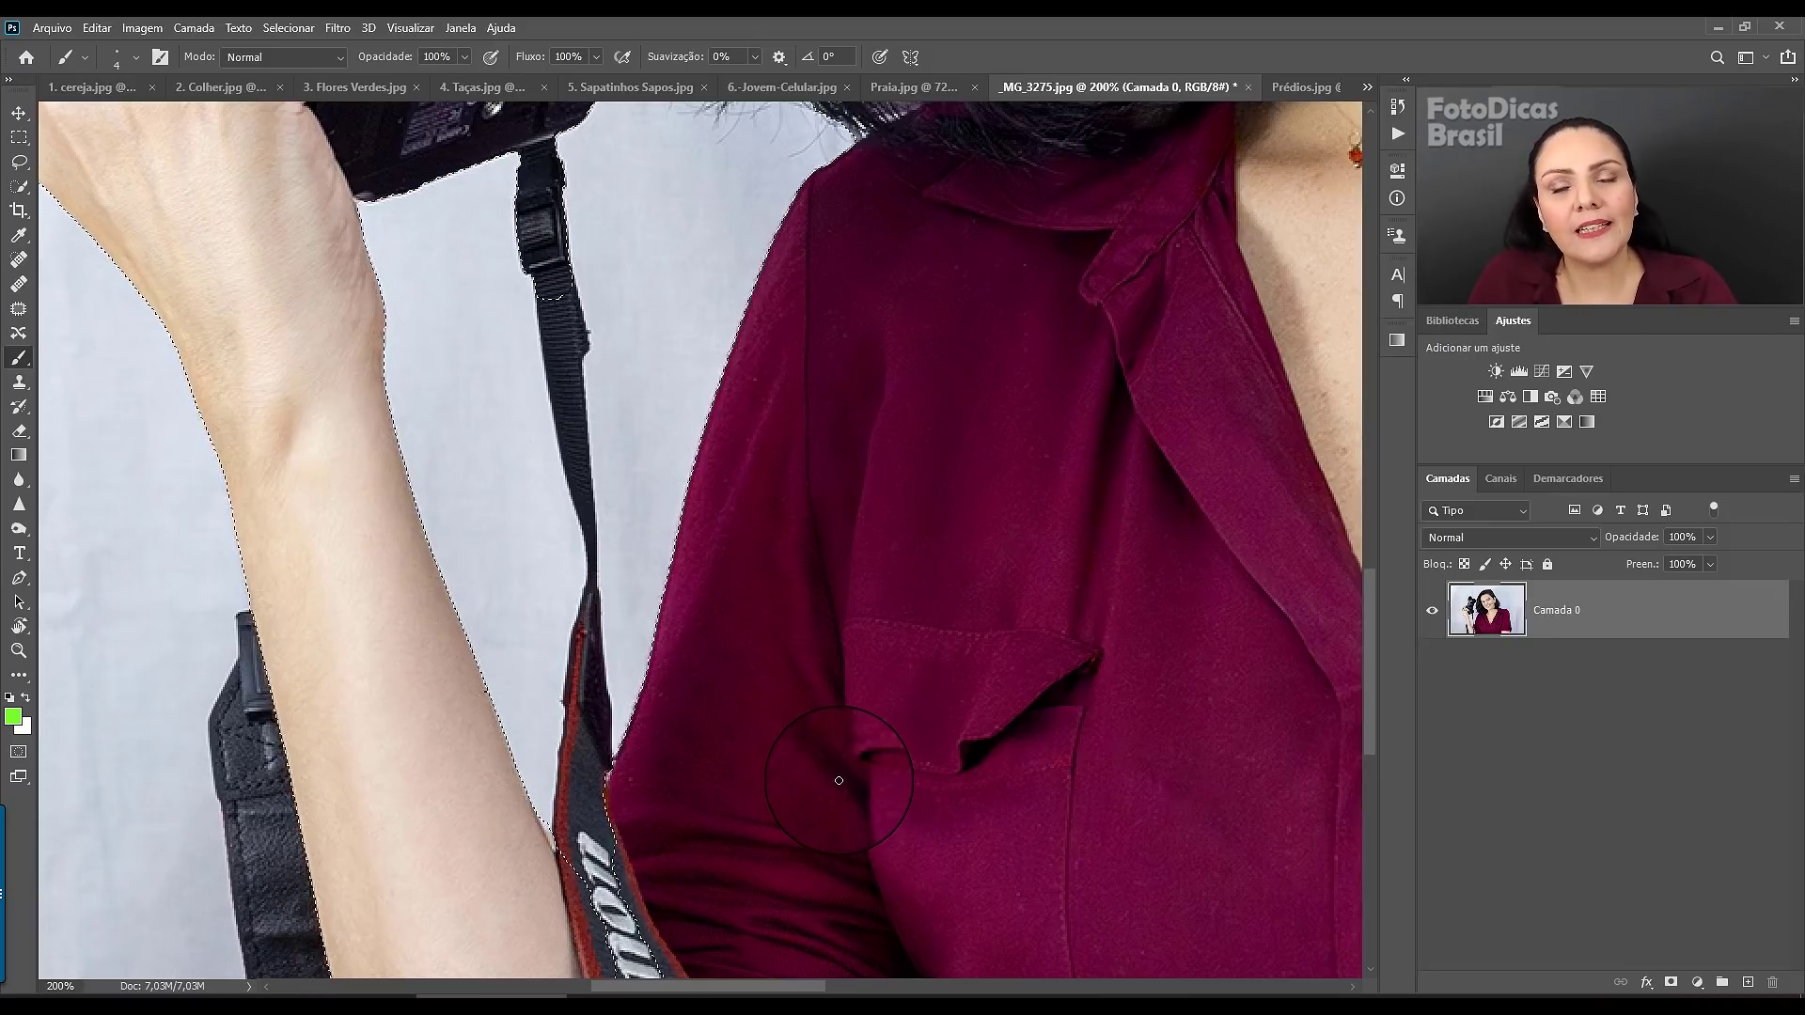
mouse_move(839, 780)
left_mouse_down()
mouse_move(951, 657)
mouse_move(1000, 679)
left_mouse_up()
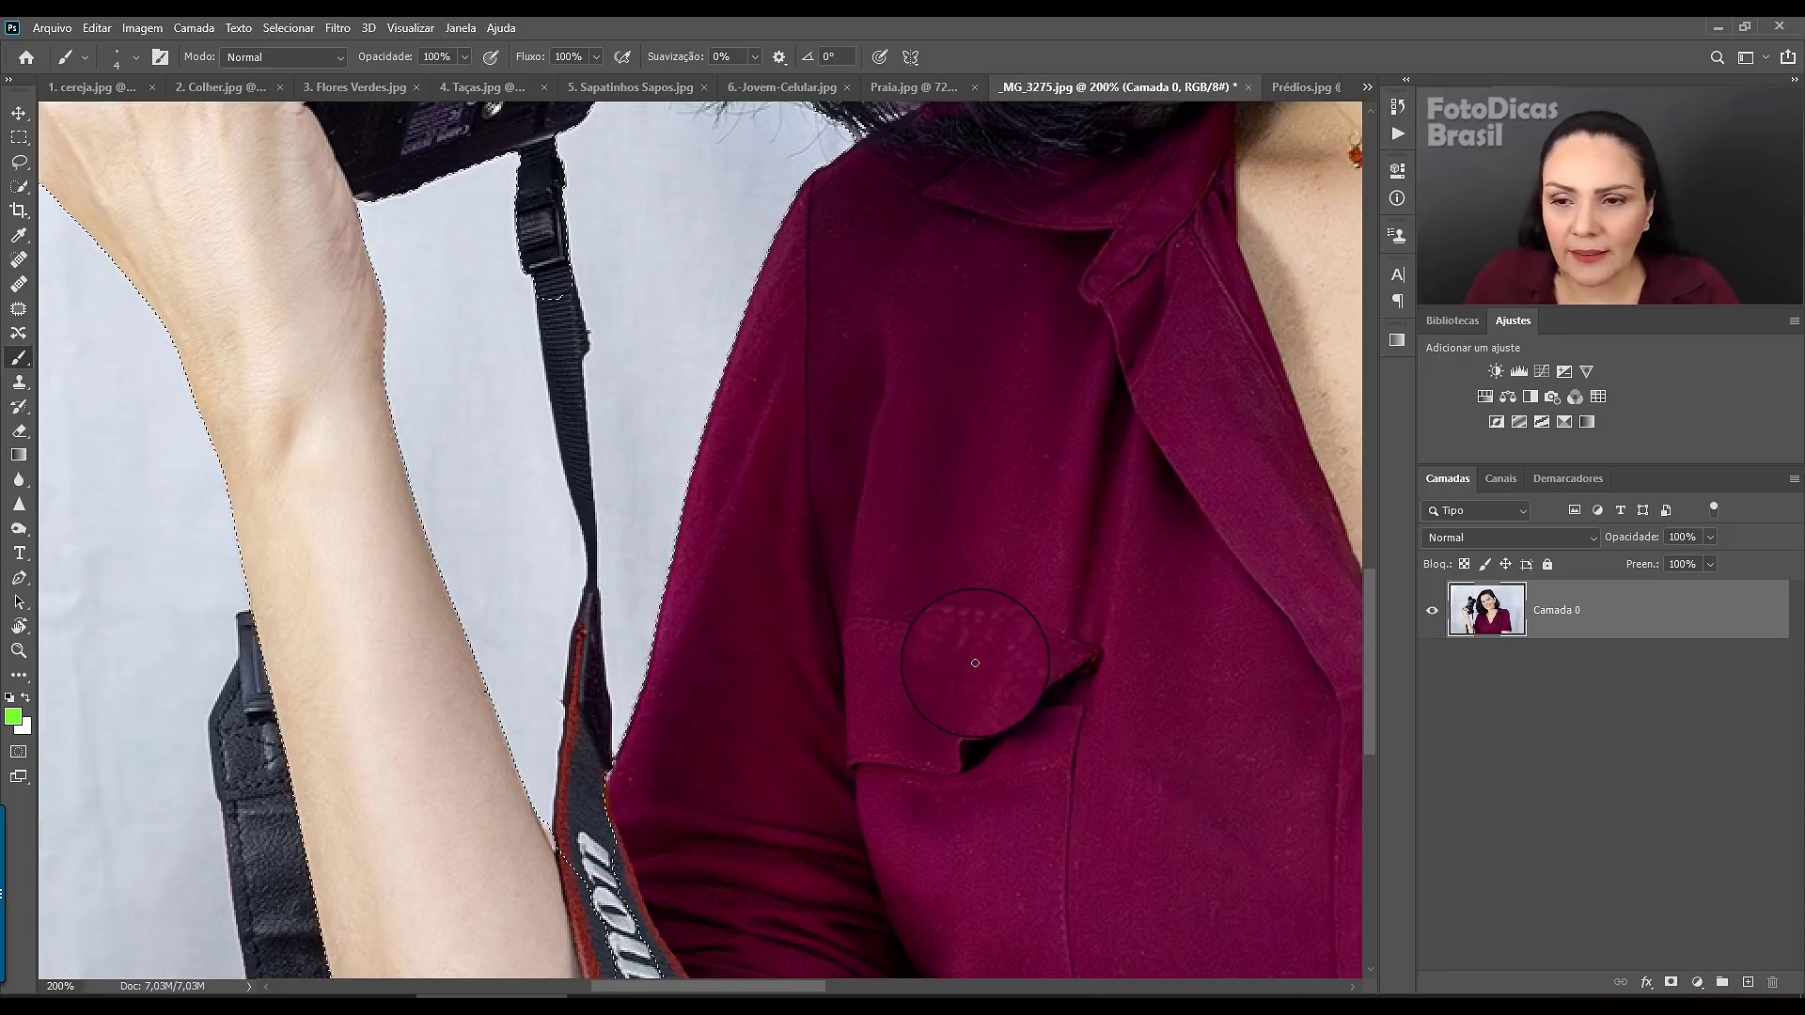
- Use Quick Selection to remove the stray shoulder area, with the brush set to 13 px
left_click(19, 191)
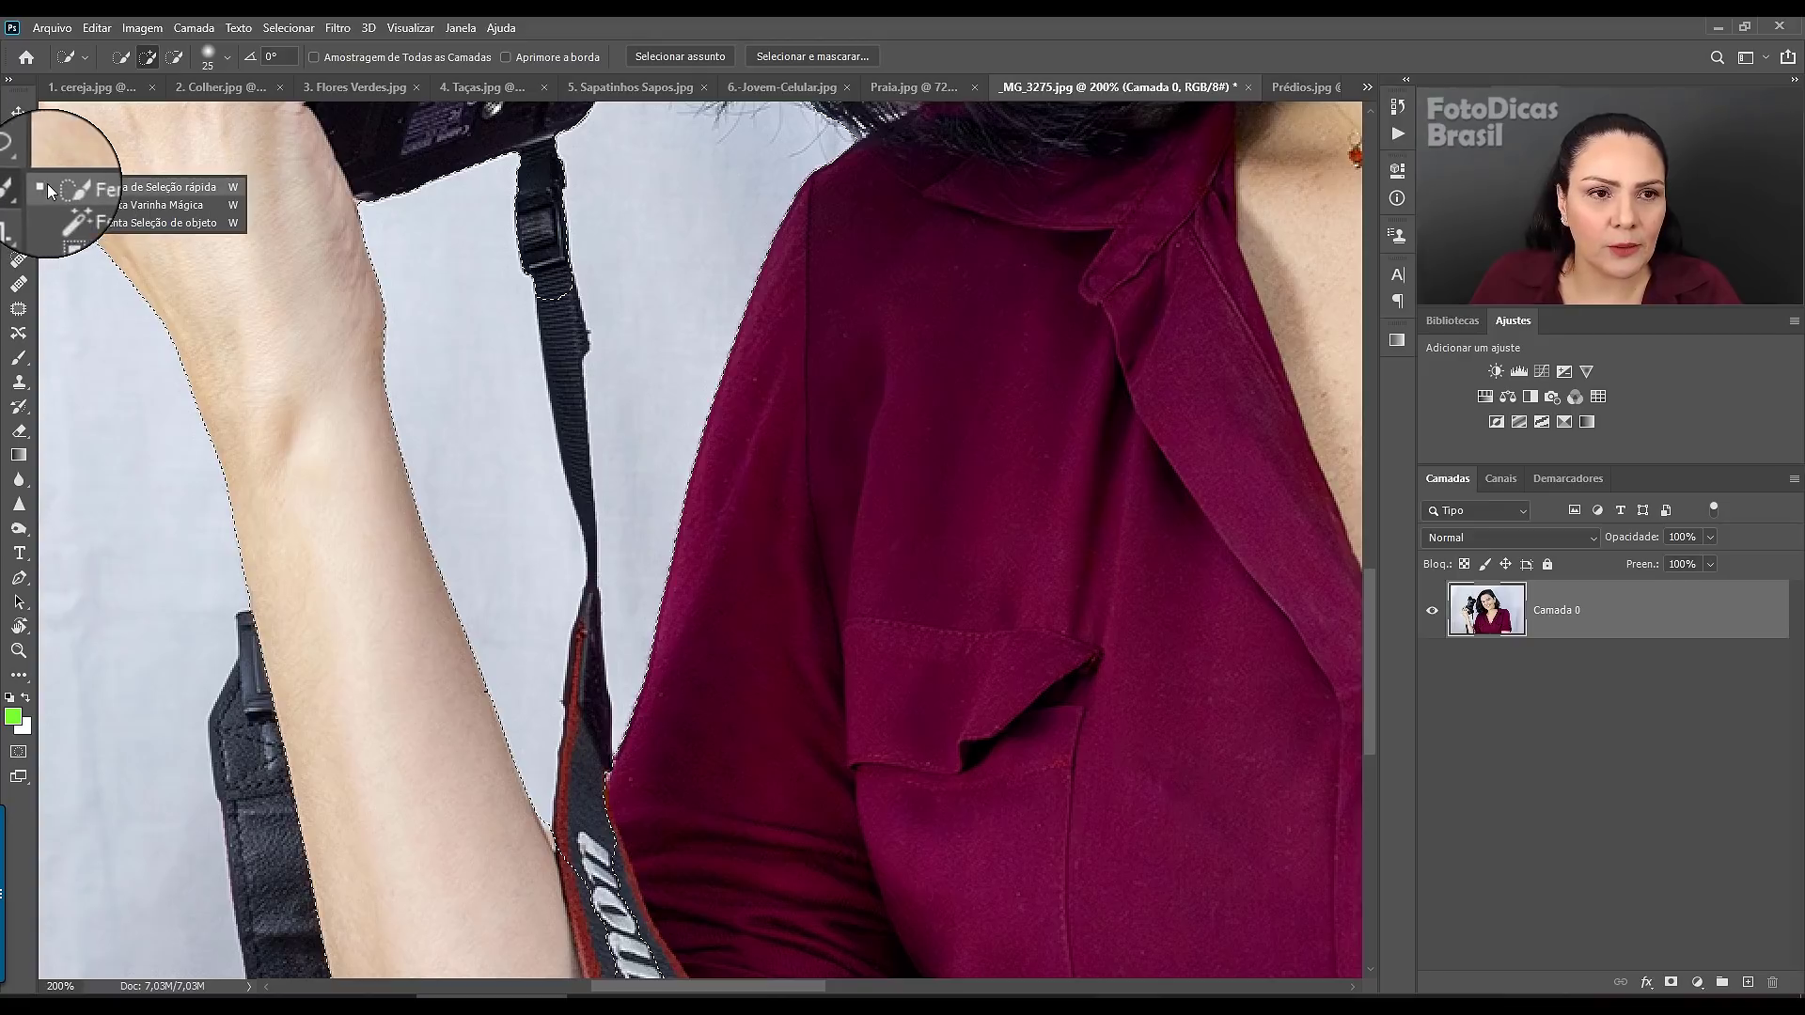
left_click(145, 190)
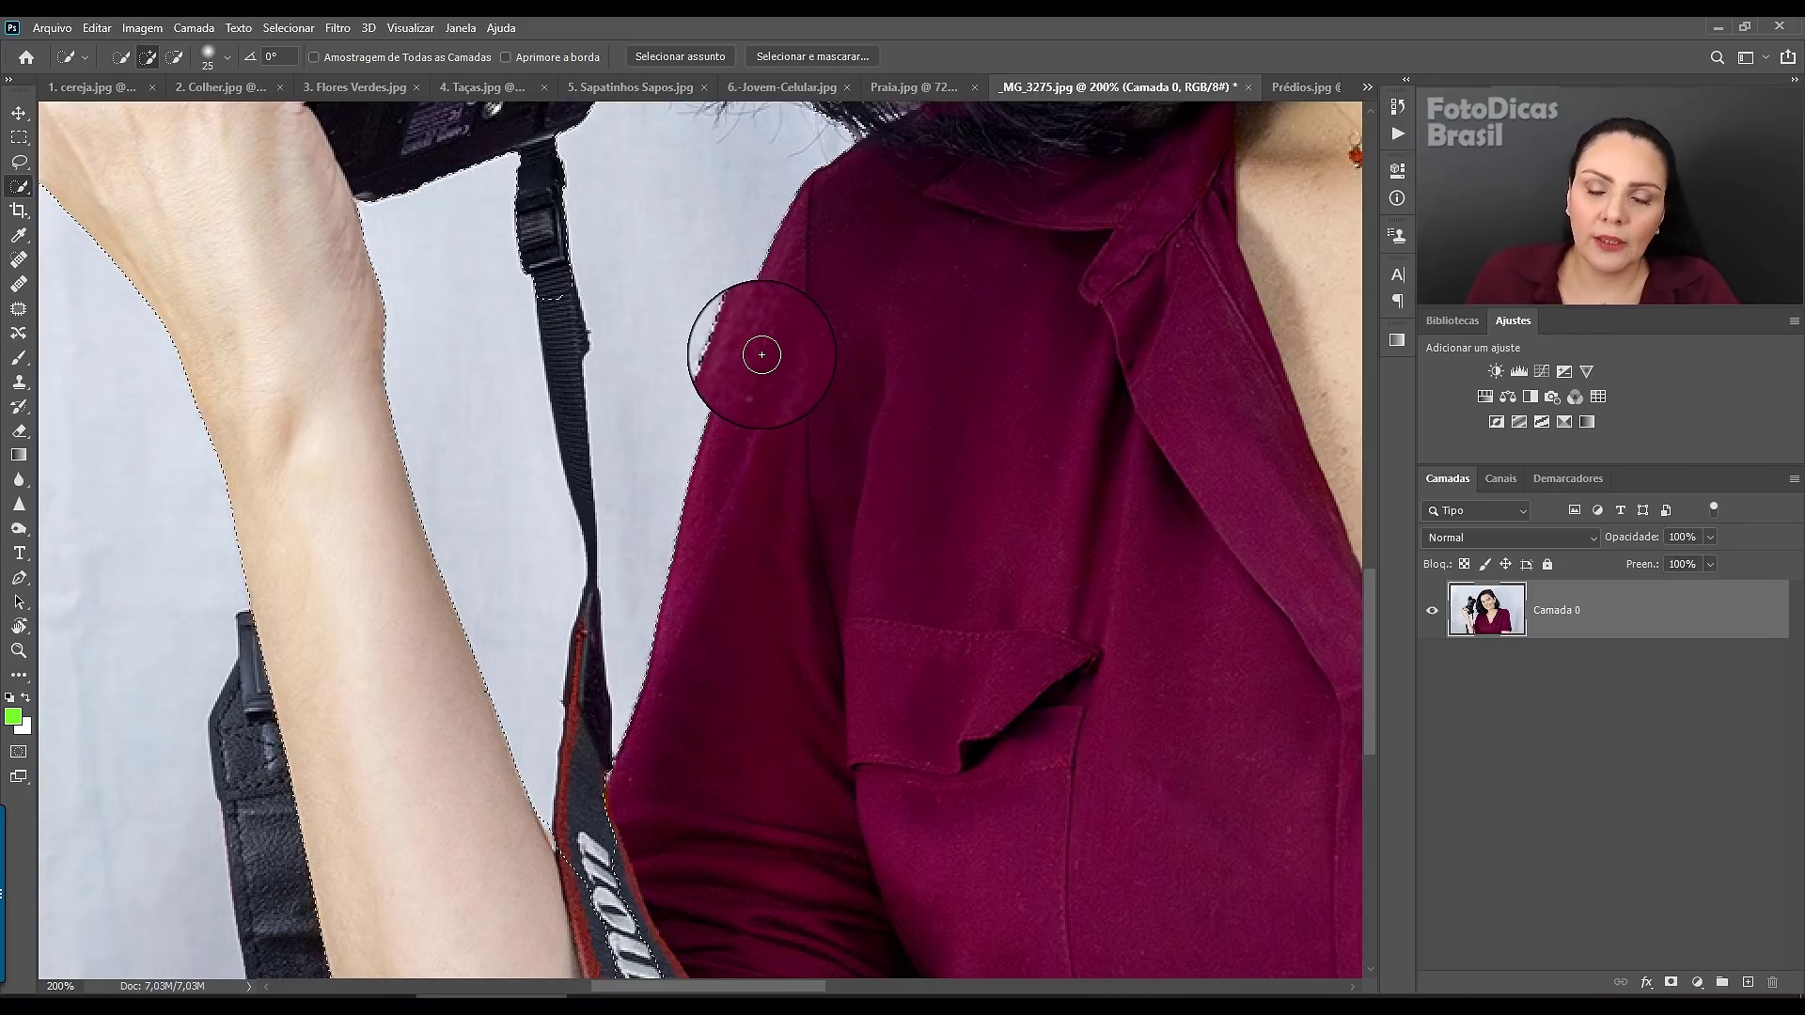
left_click(916, 315, "alt")
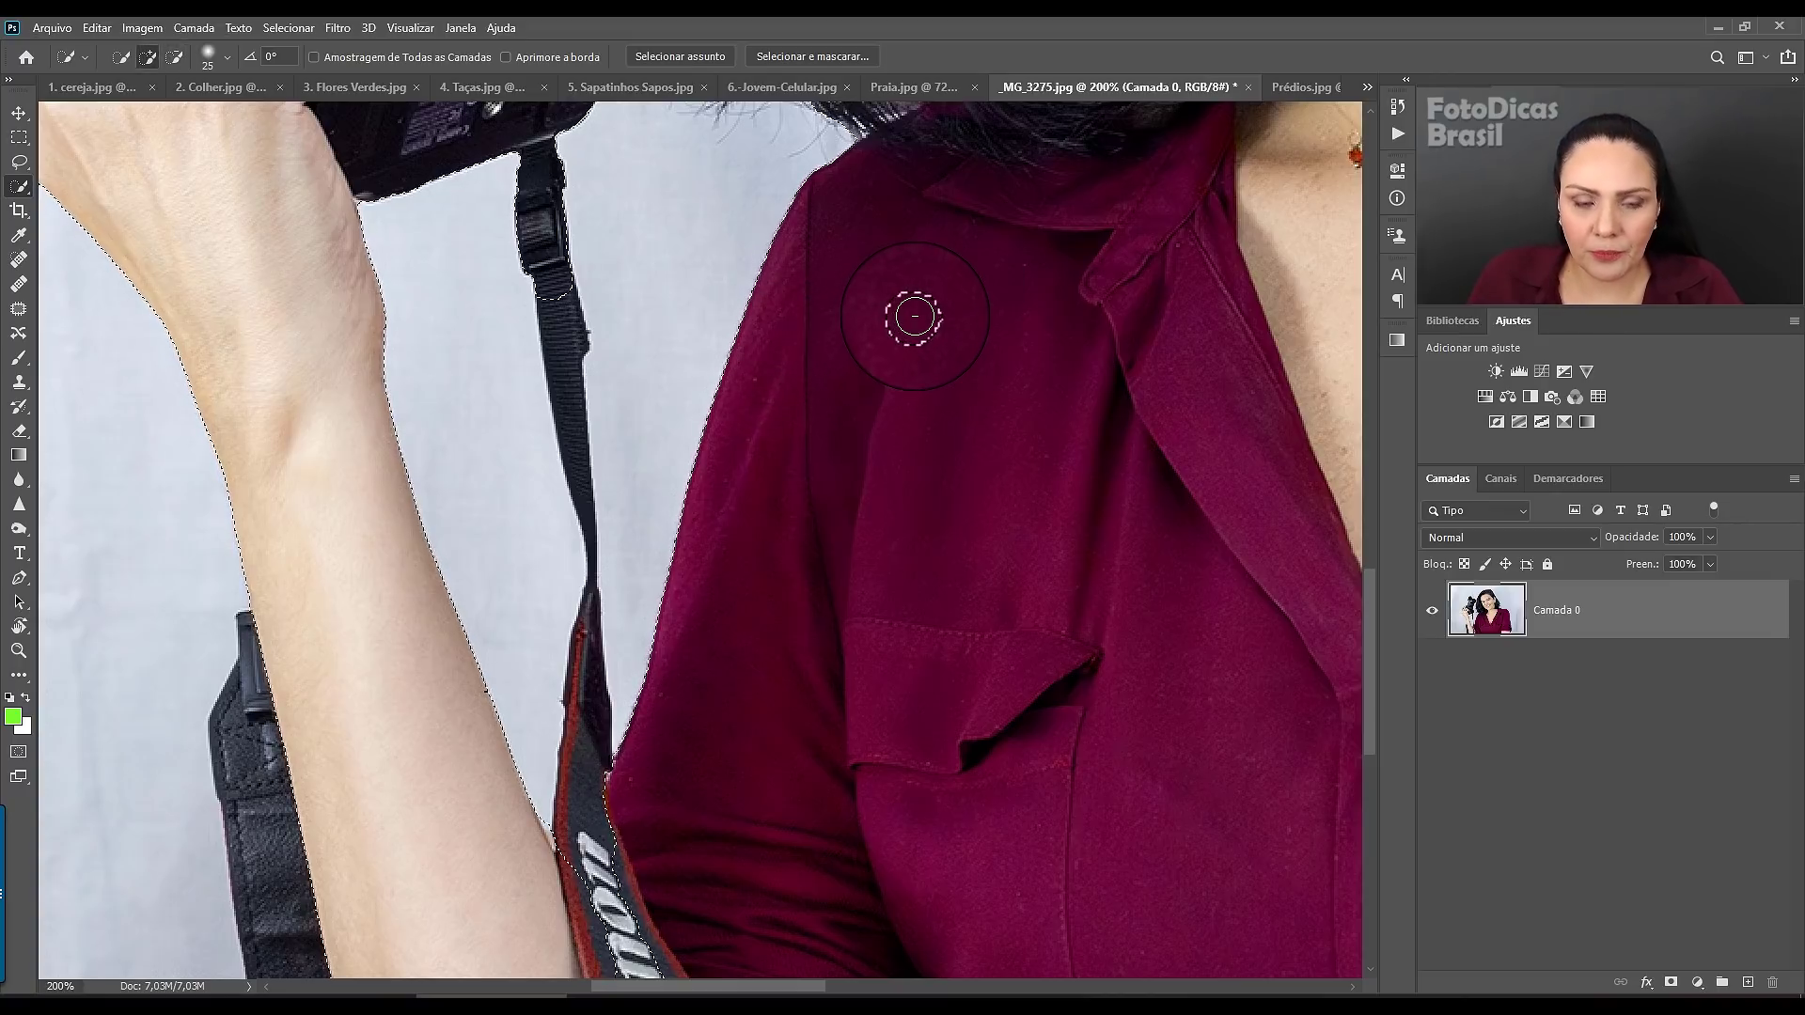
right_click(951, 346, "alt")
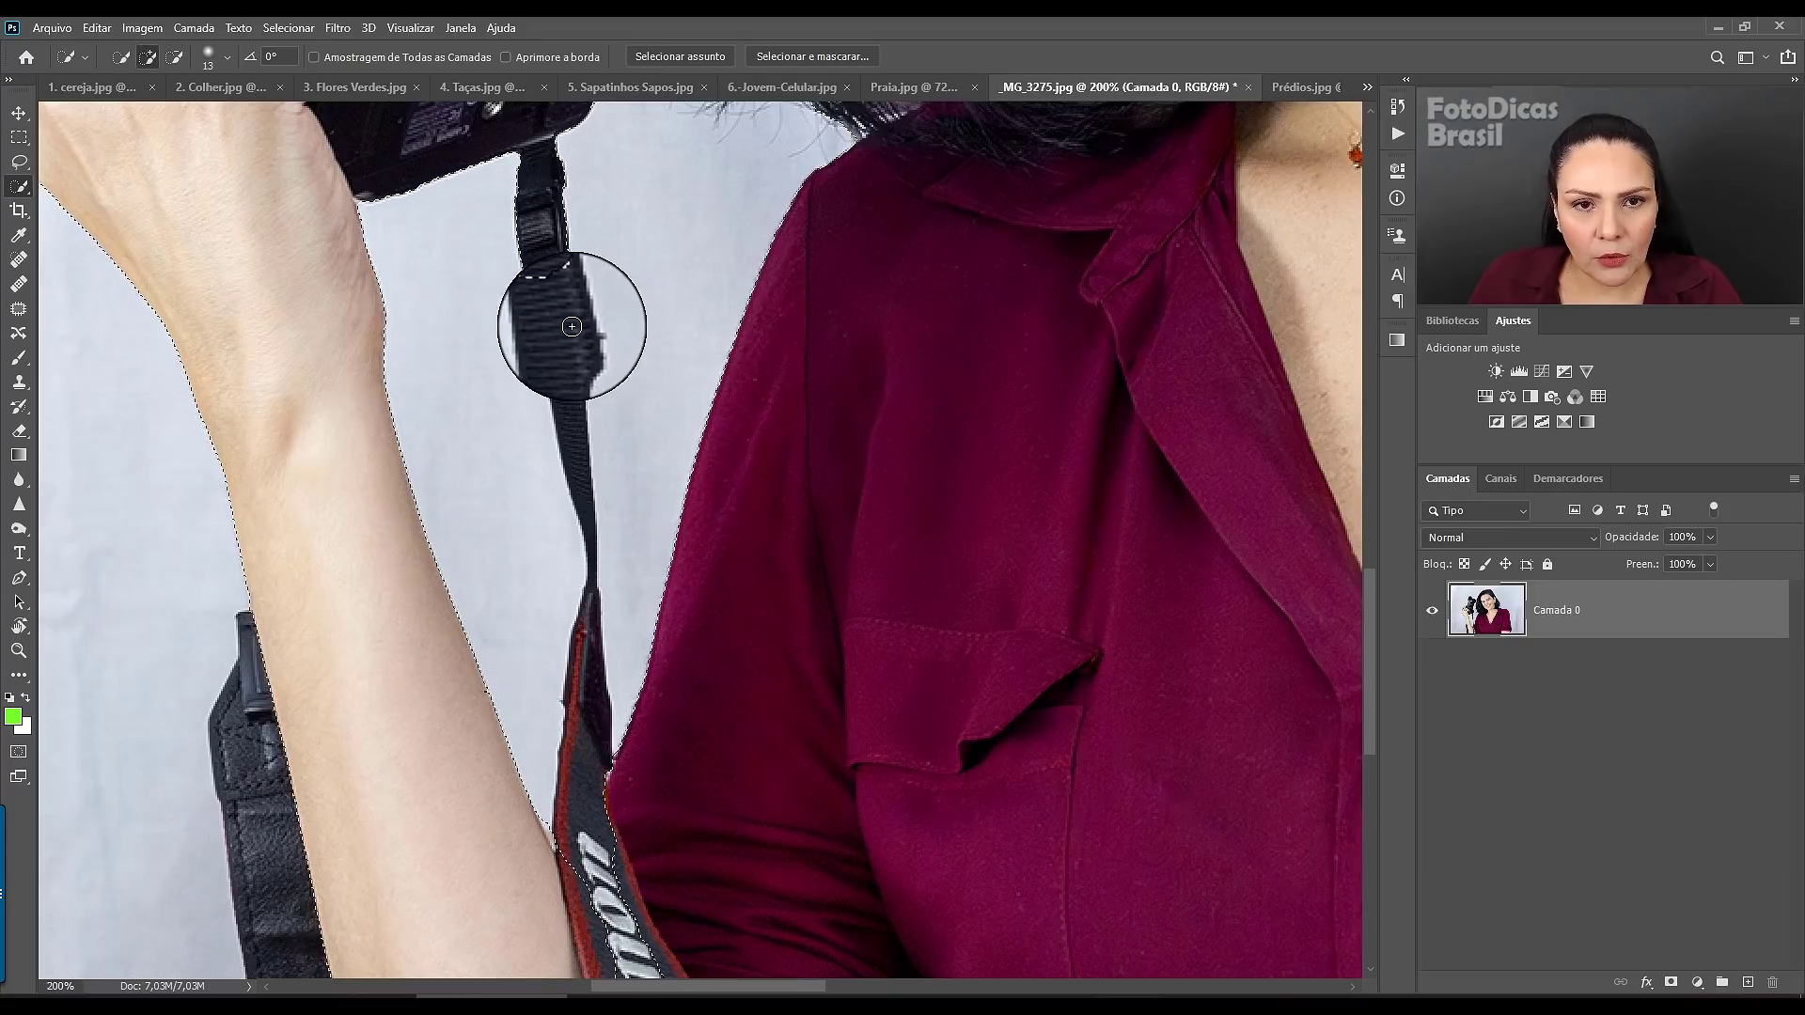
- Add the full camera strap, lettering and upper end to the selection
mouse_move(560, 323)
left_mouse_down()
mouse_move(574, 741)
mouse_move(603, 914)
mouse_move(660, 913)
left_mouse_up()
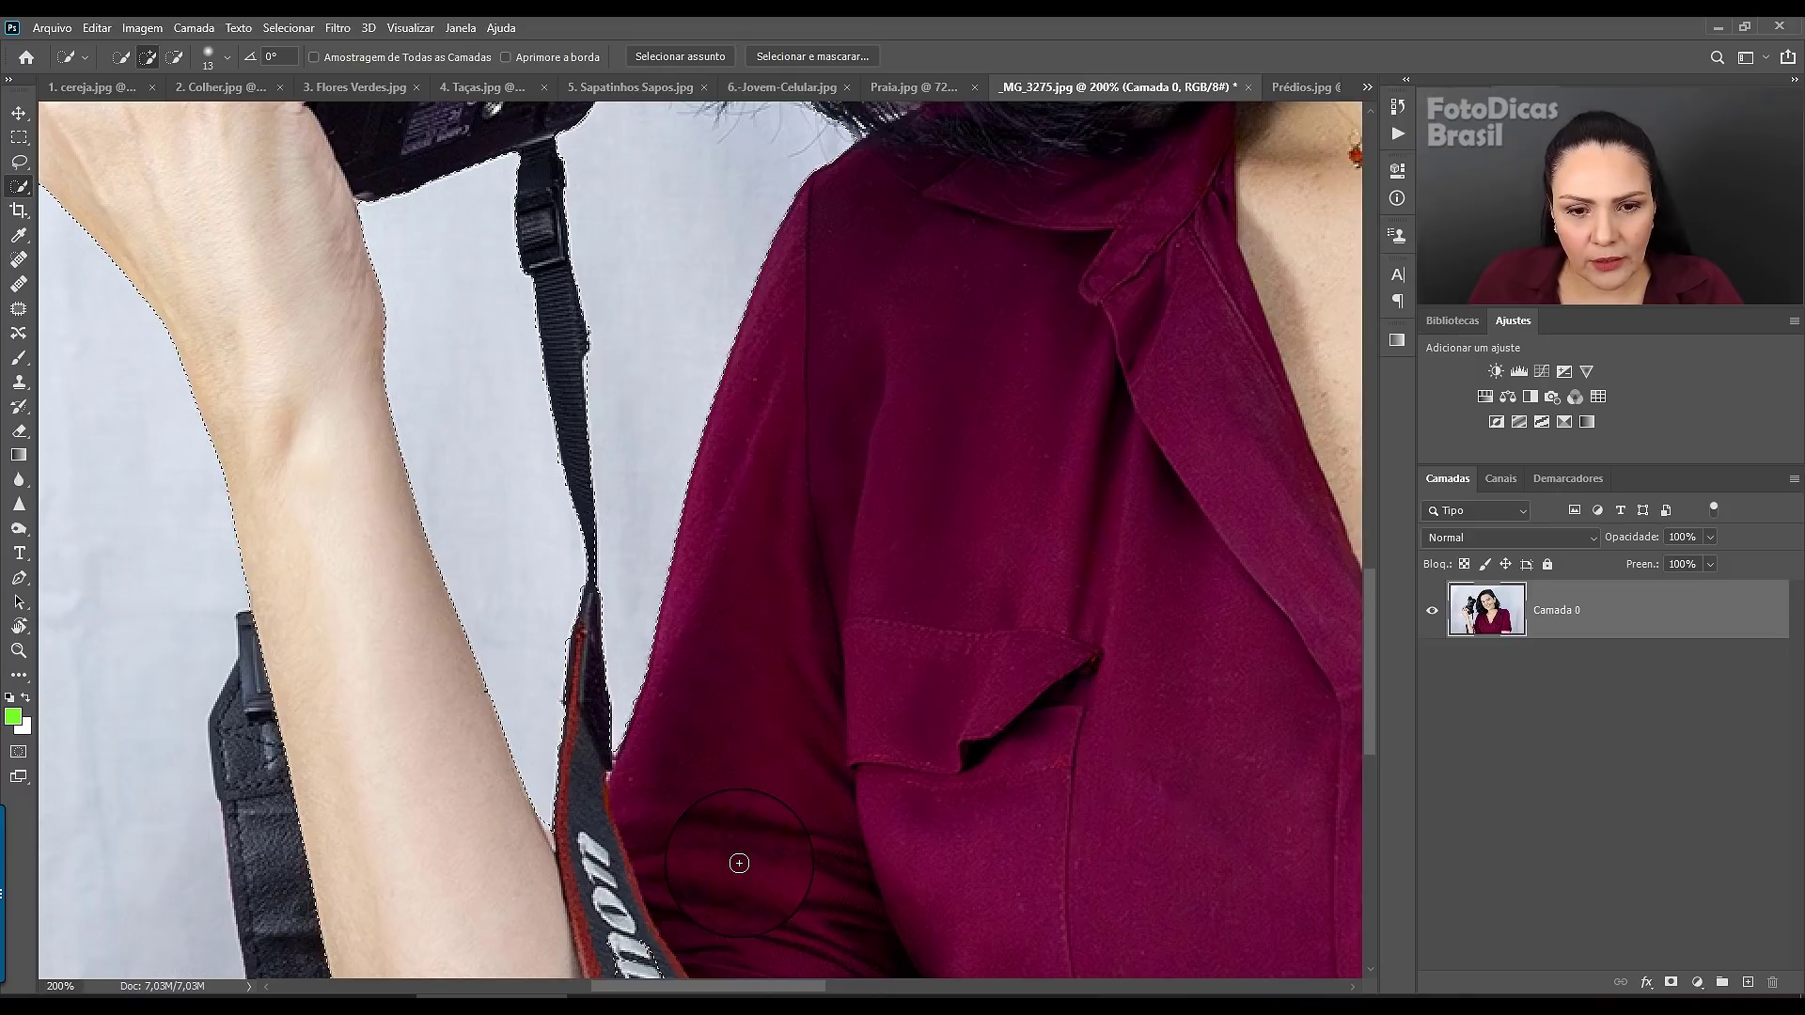
left_click_drag(673, 923, 667, 499)
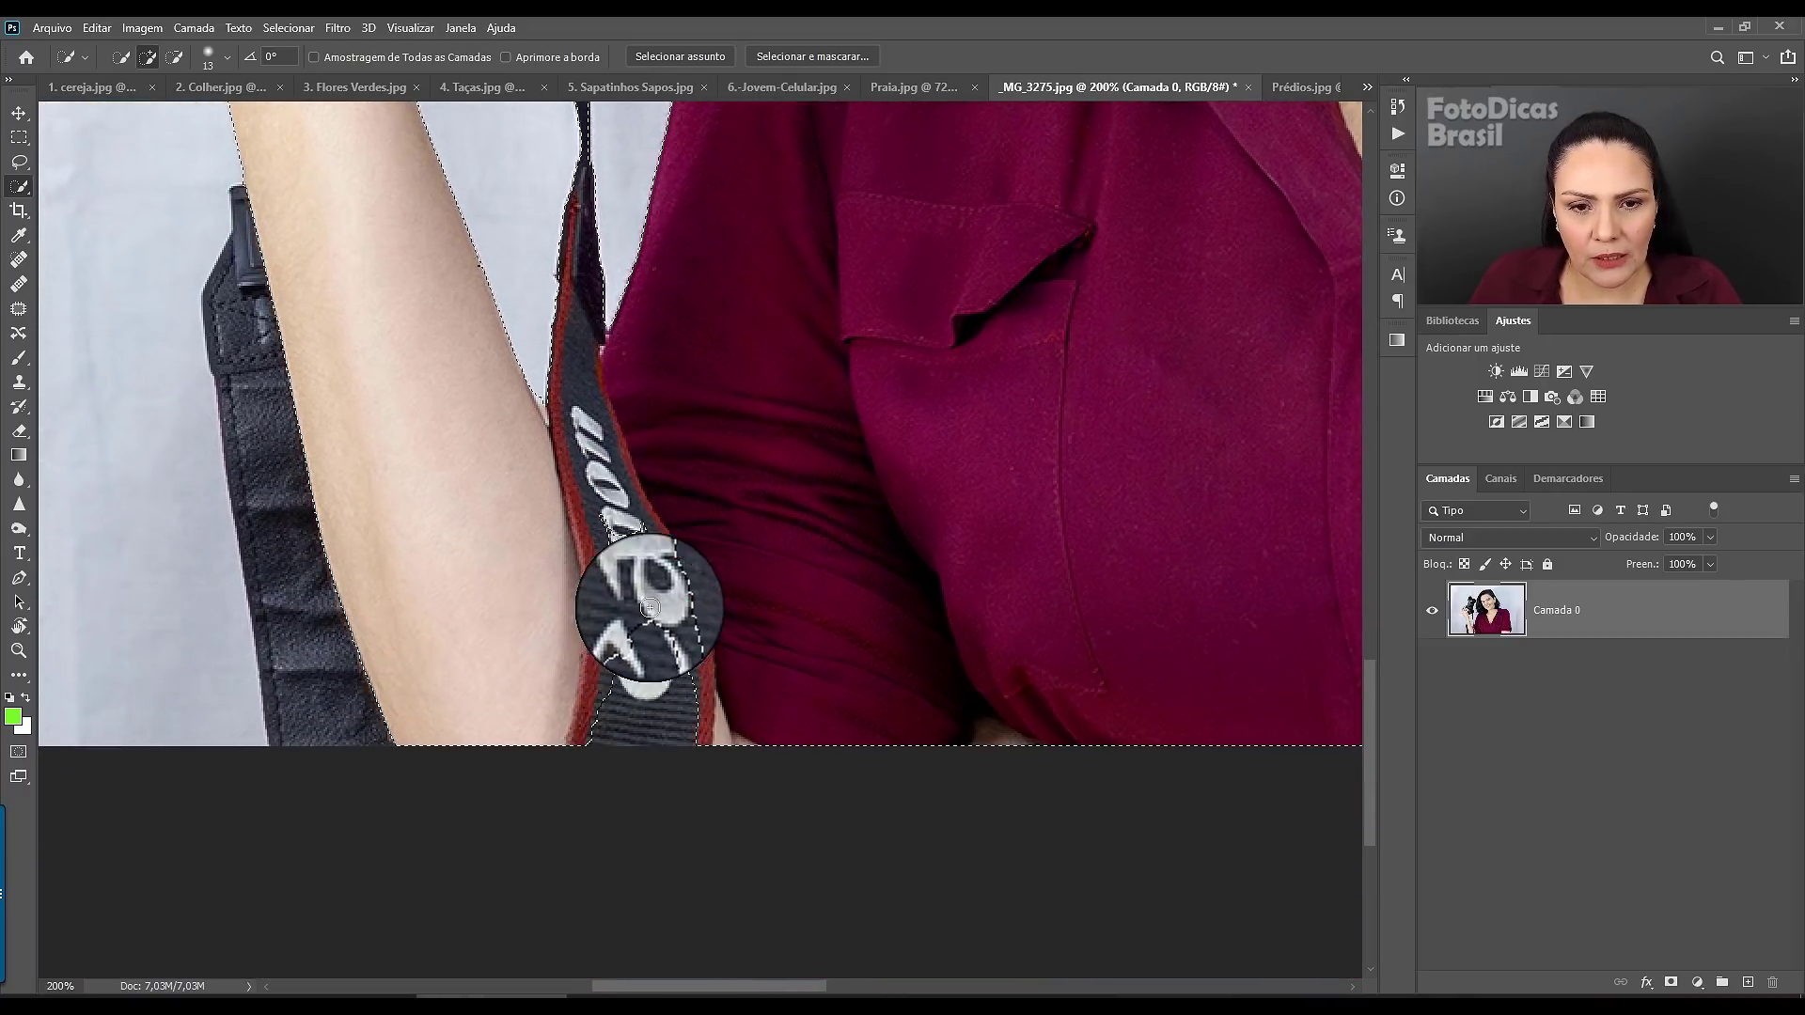
mouse_move(644, 623)
left_mouse_down()
mouse_move(641, 537)
mouse_move(672, 667)
left_mouse_up()
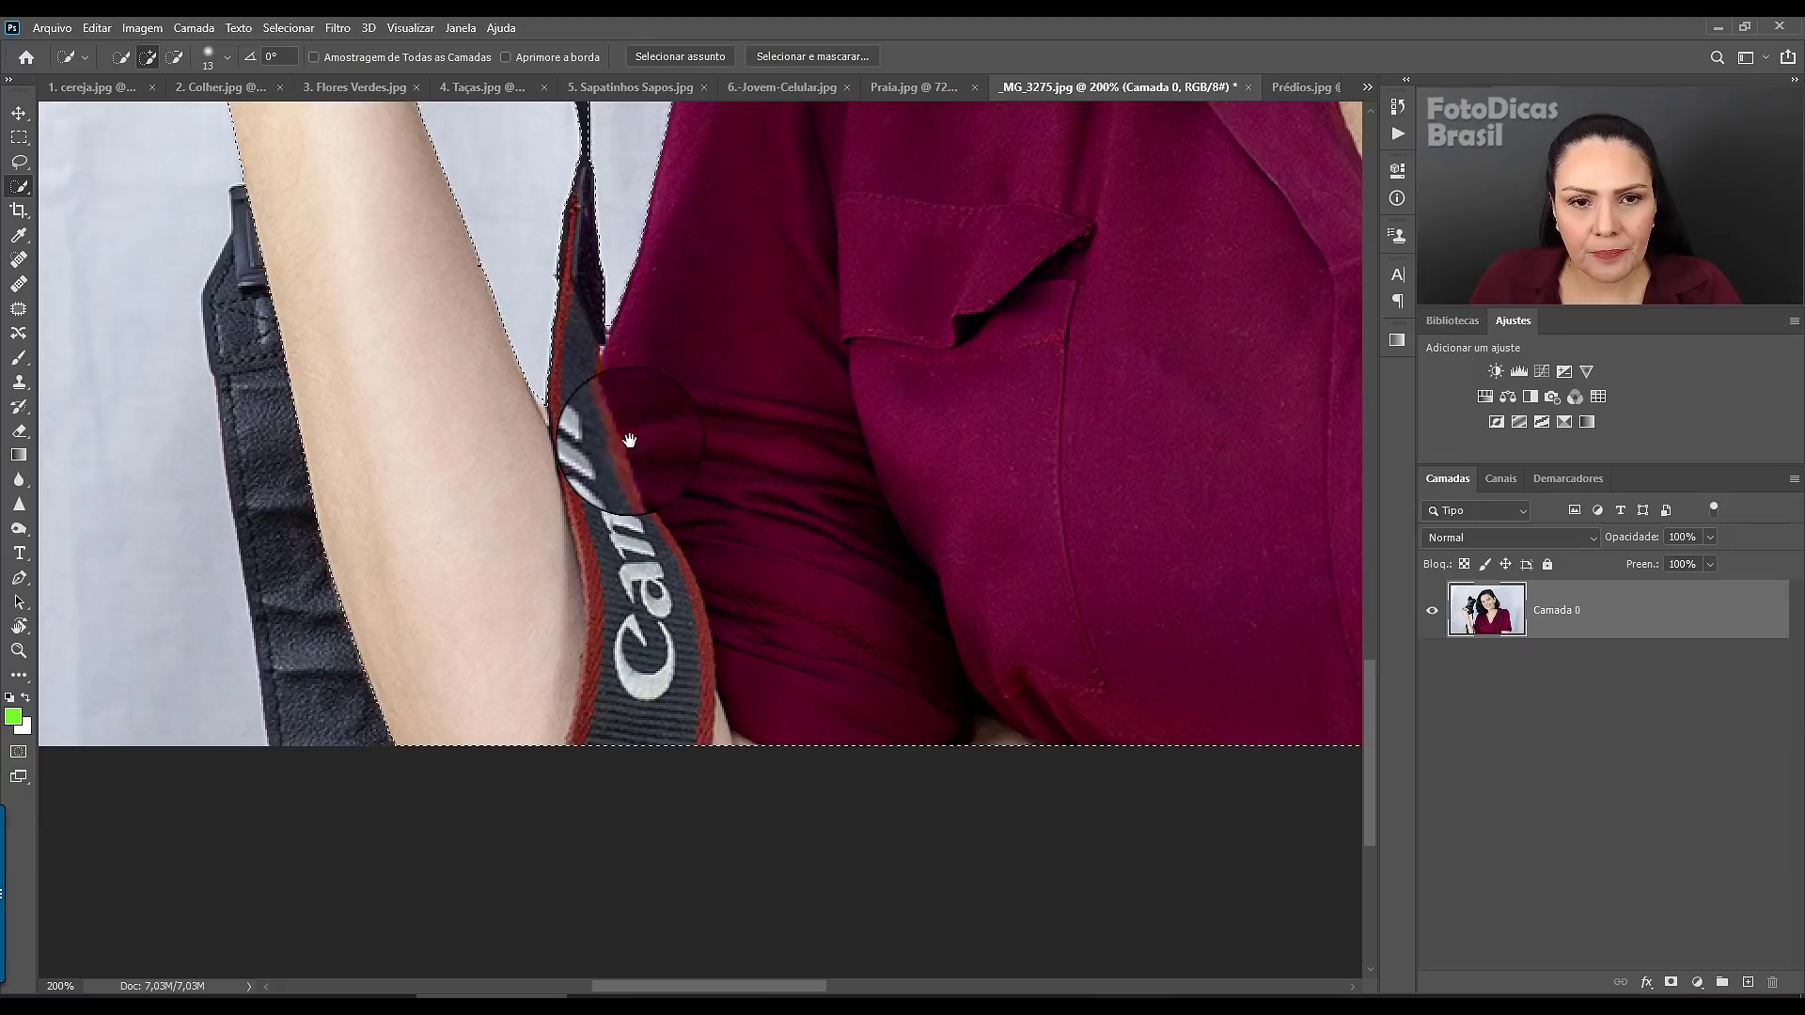
left_click_drag(625, 419, 680, 704)
left_click_drag(705, 342, 786, 604)
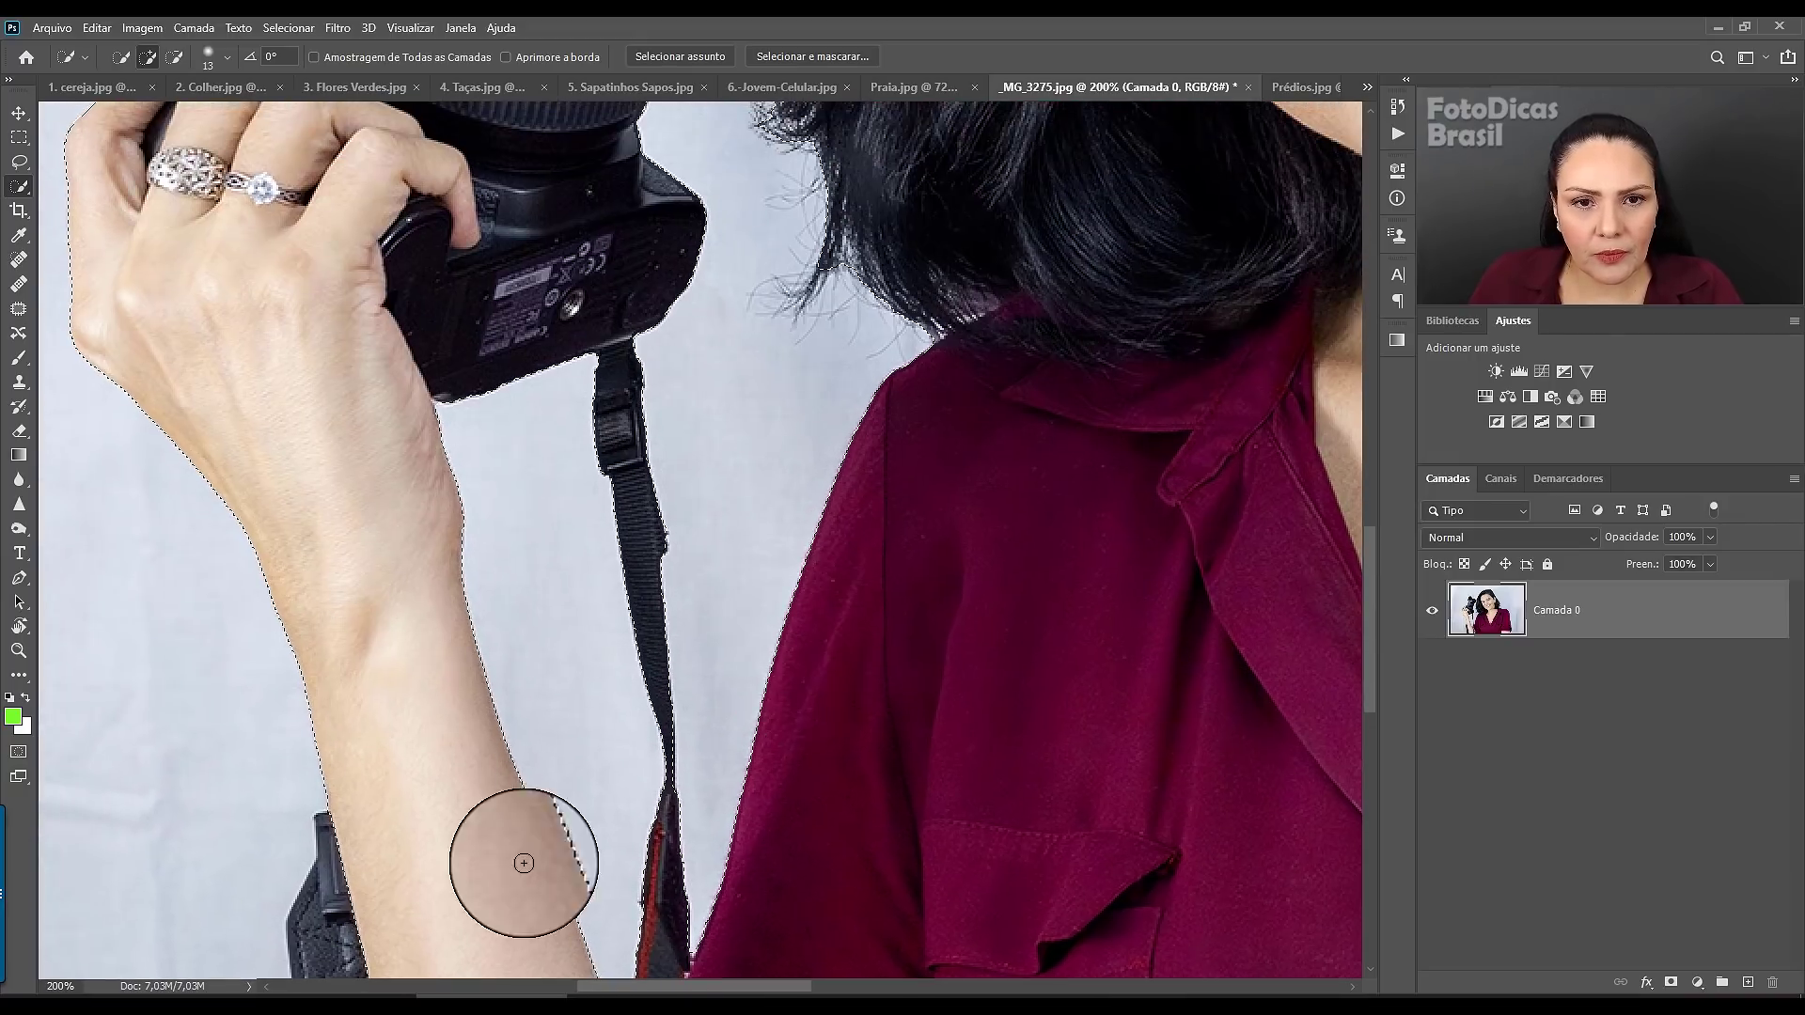
left_click_drag(467, 773, 516, 322)
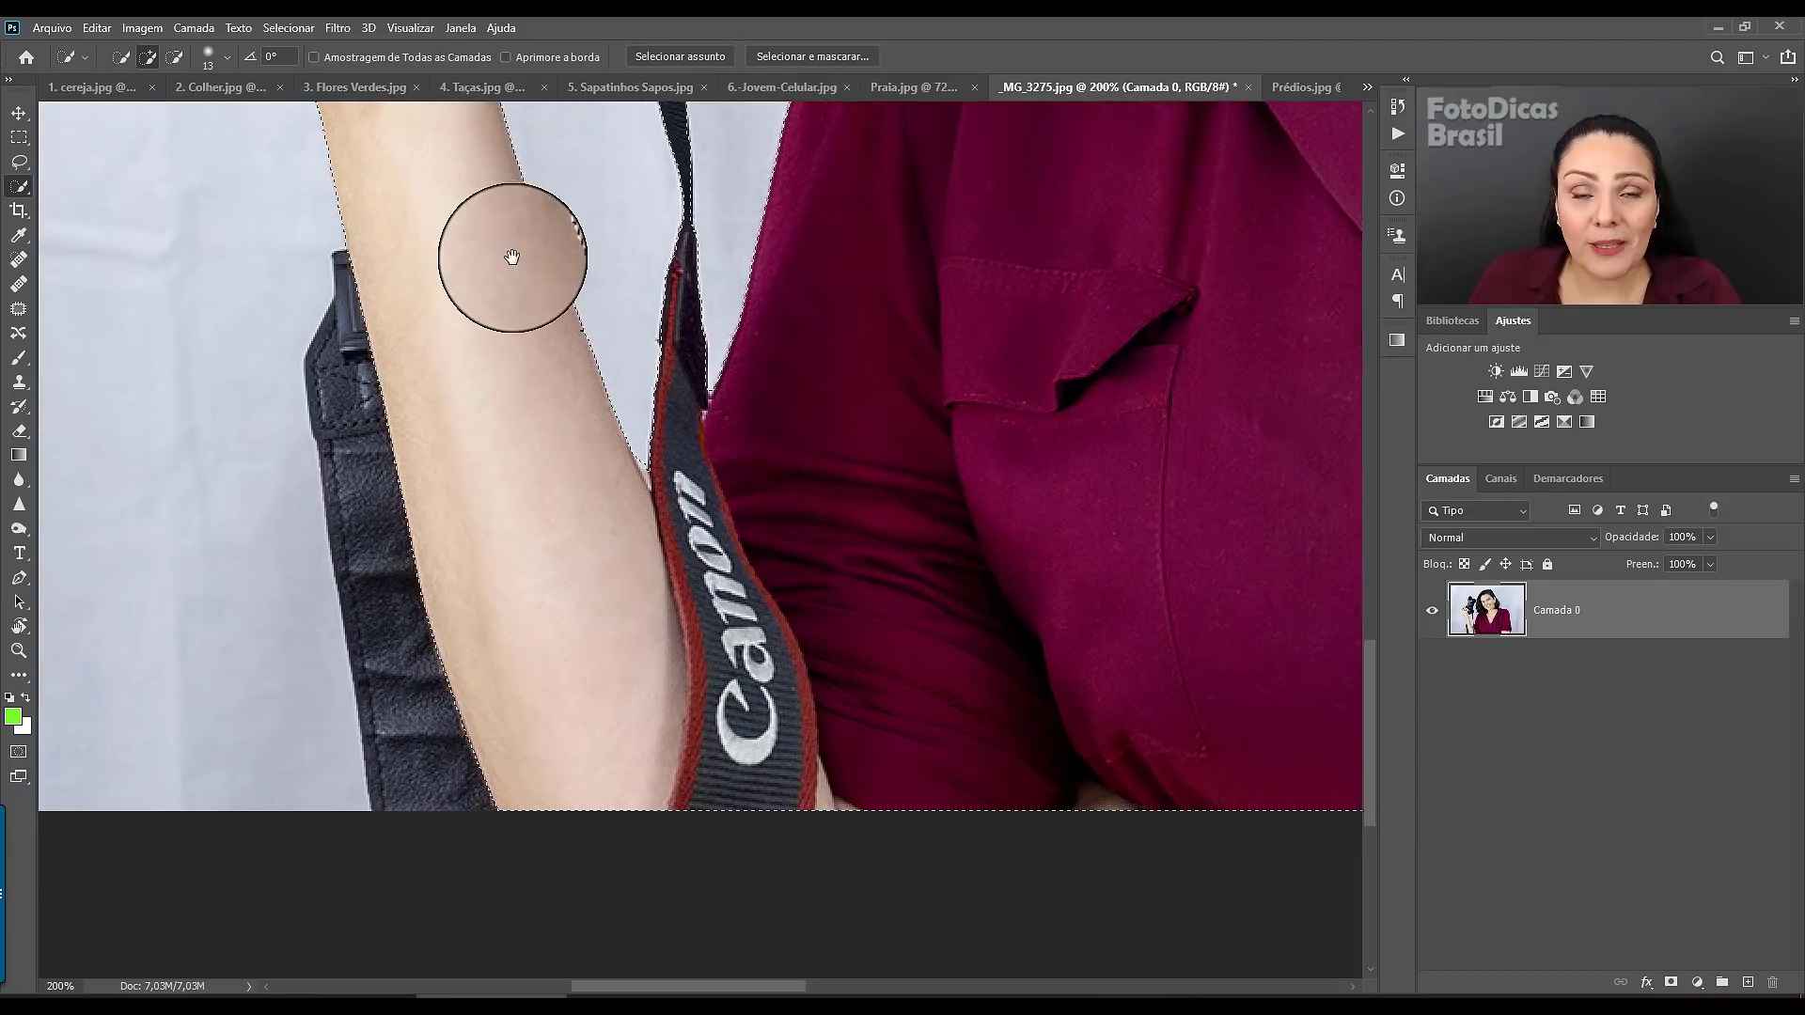
left_click_drag(423, 414, 443, 746)
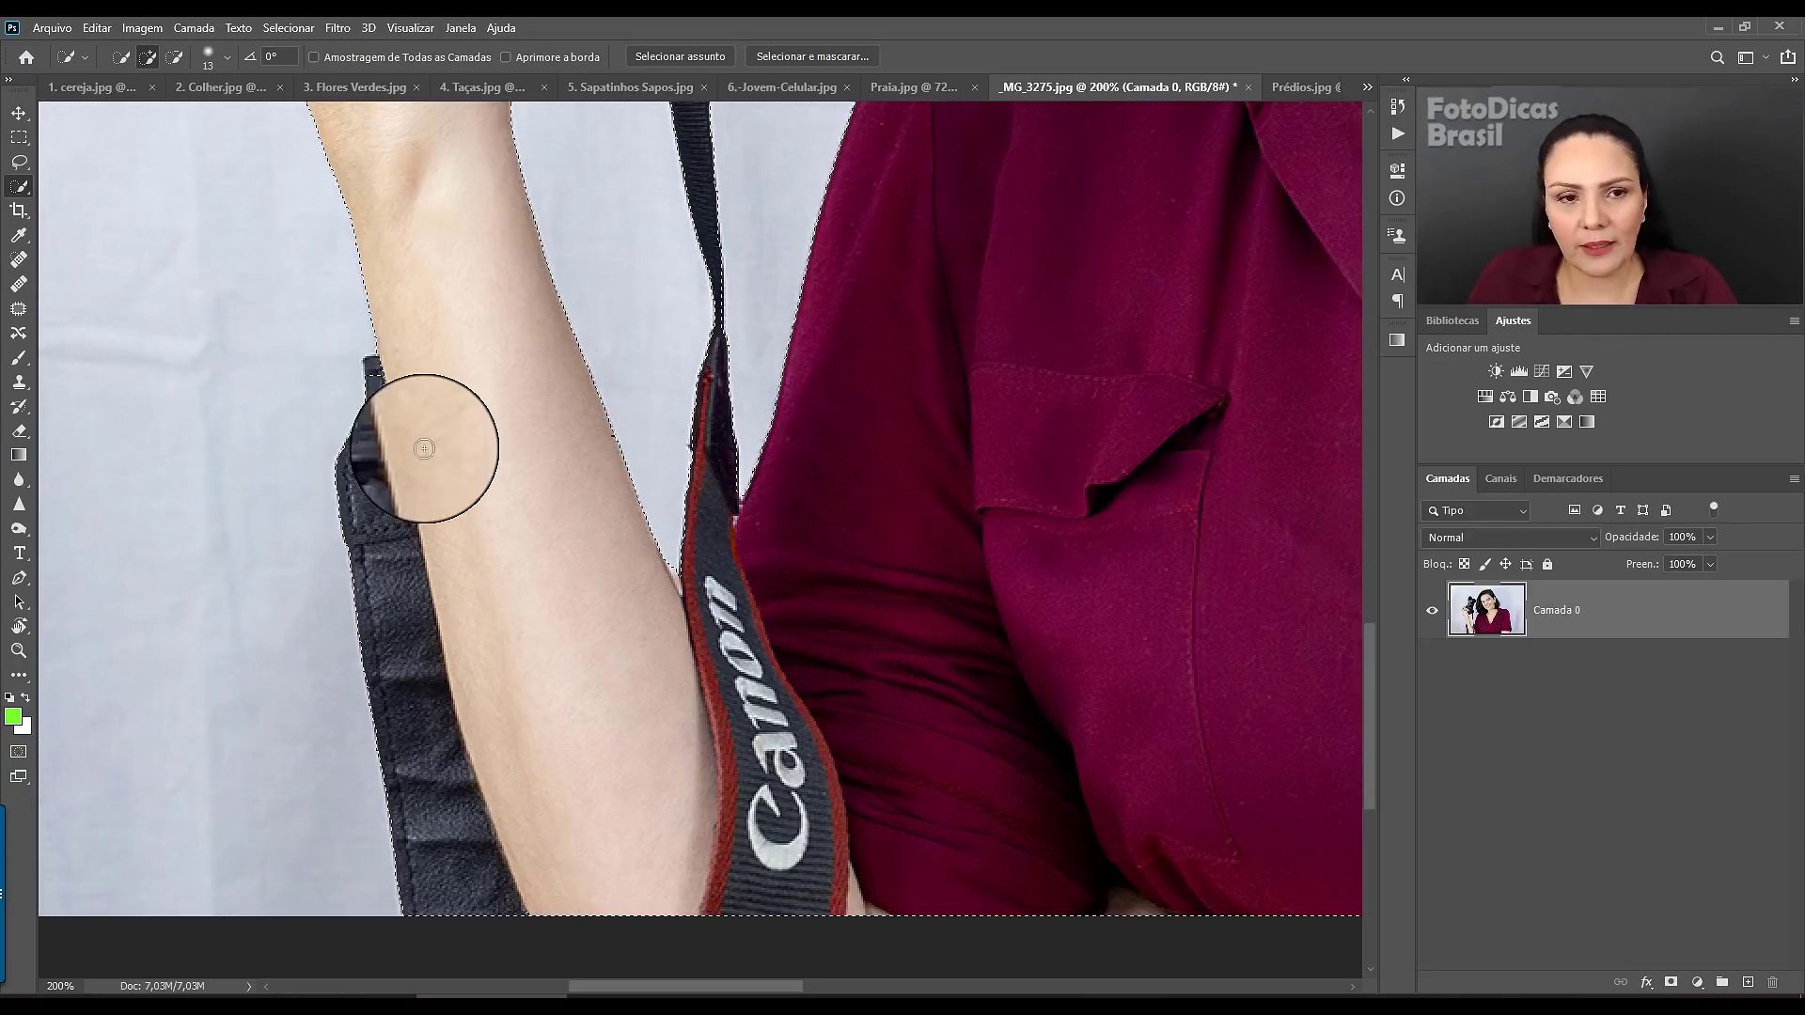
left_click_drag(423, 443, 381, 369)
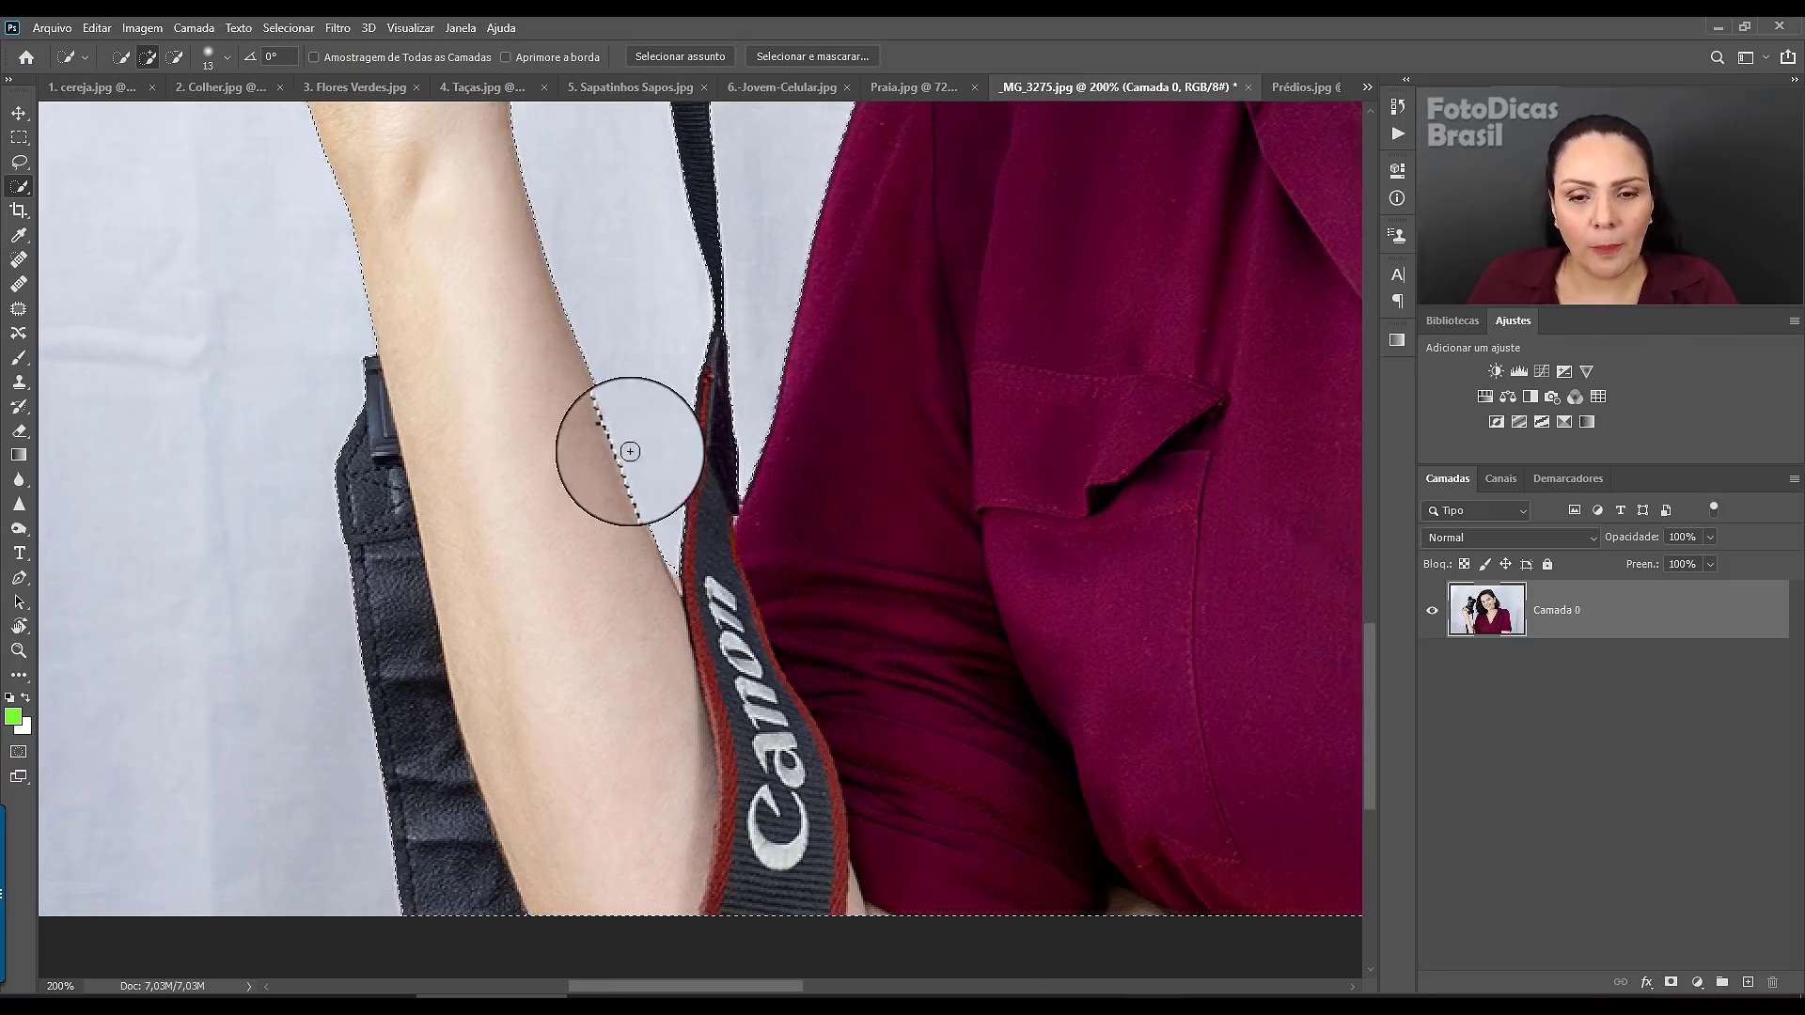
left_click_drag(782, 628, 799, 586)
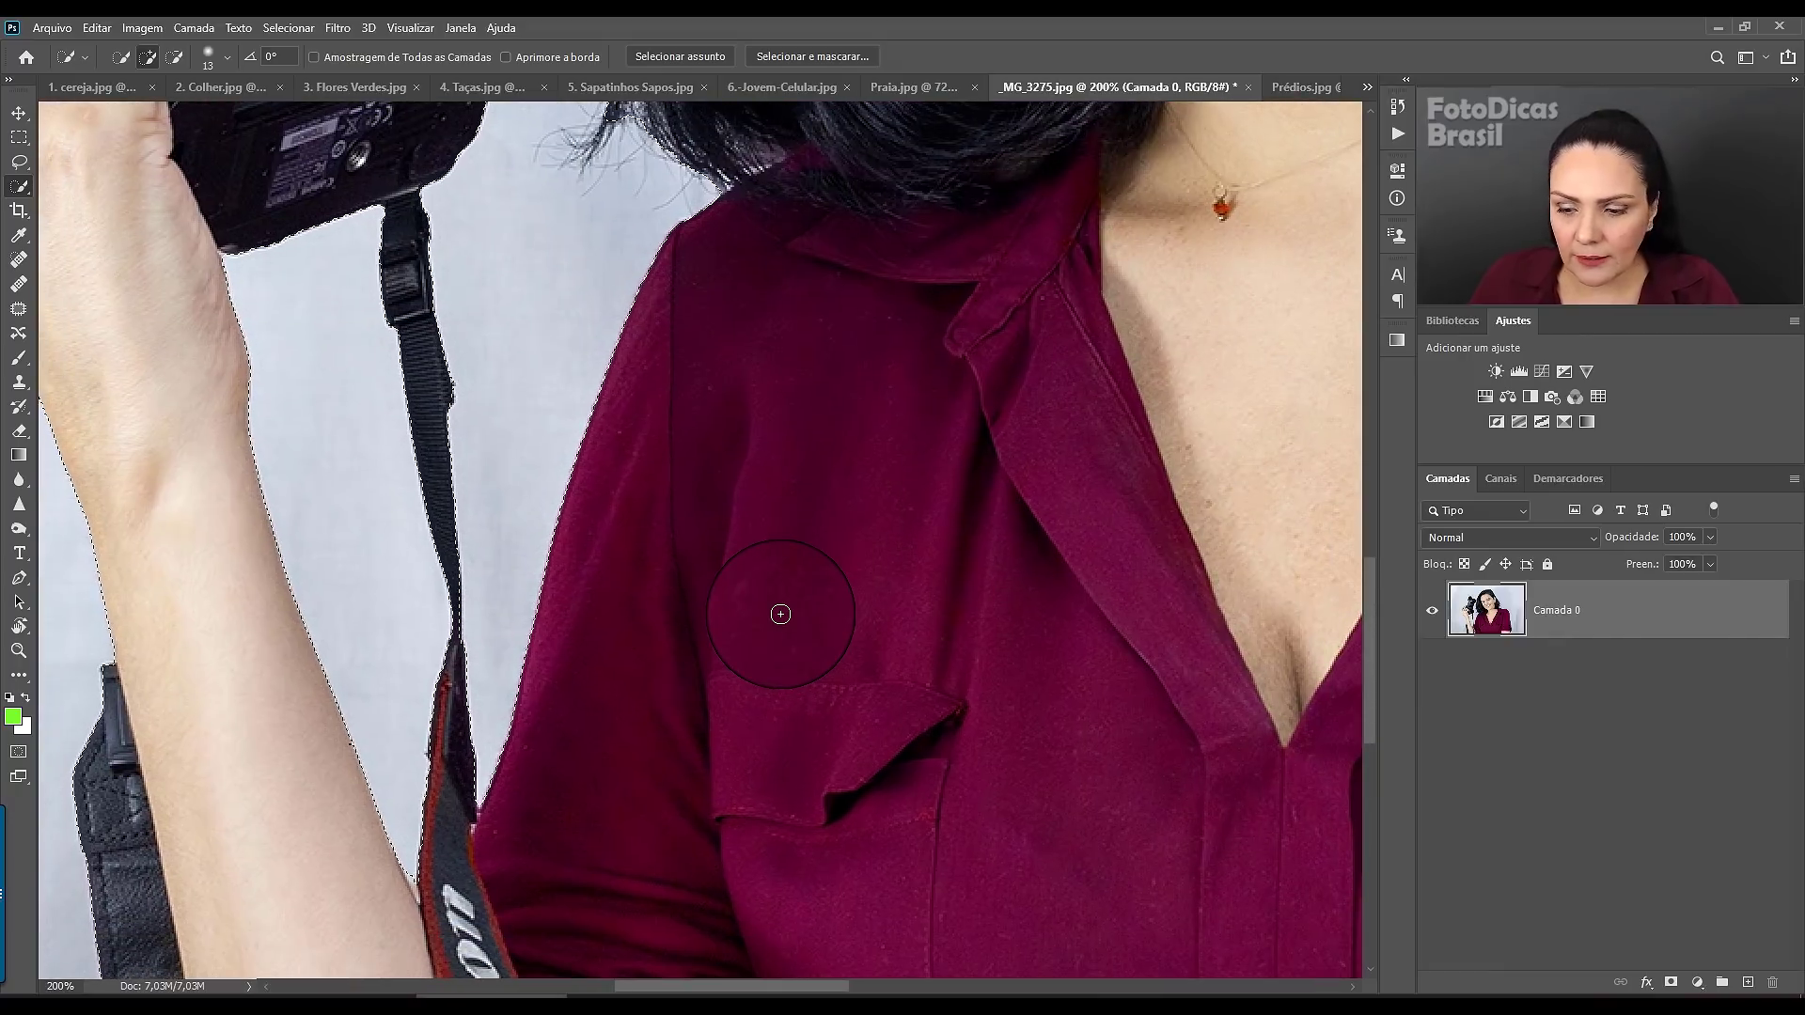
key("ctrl+0")
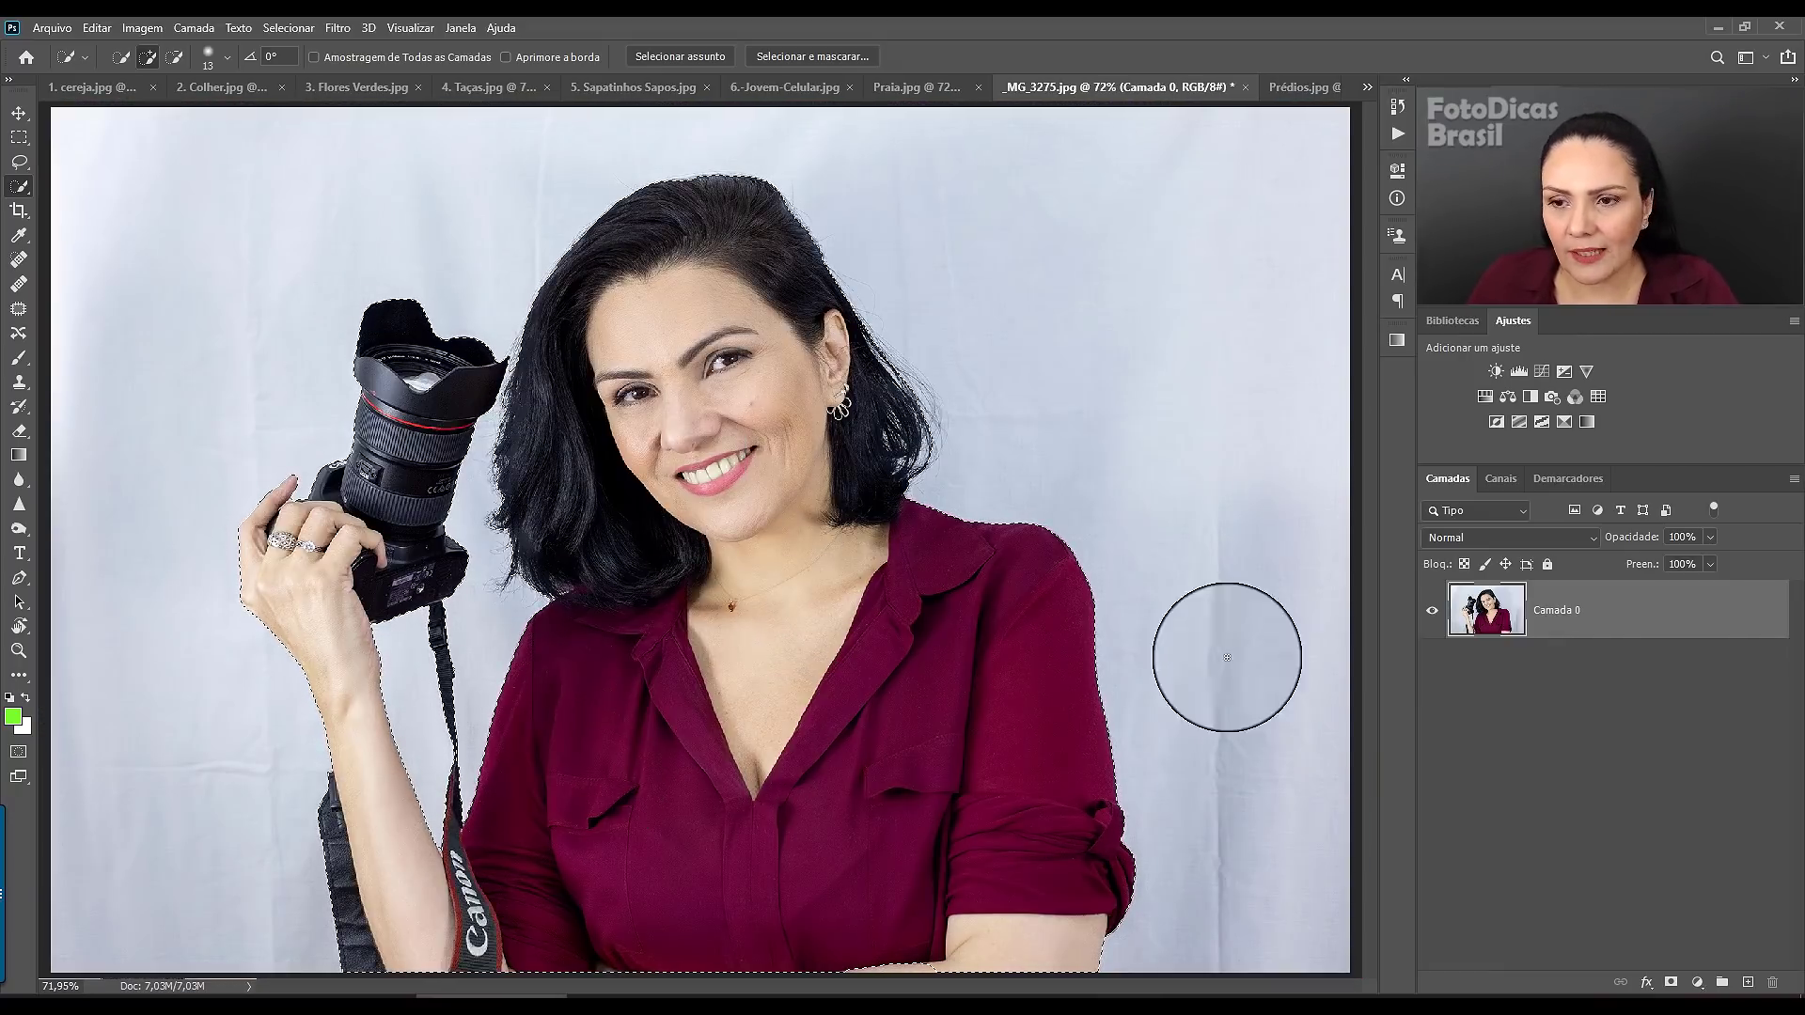
- Add a layer mask from the selection to Camada 0, then inspect the shirt's lower edge
left_click(1670, 982)
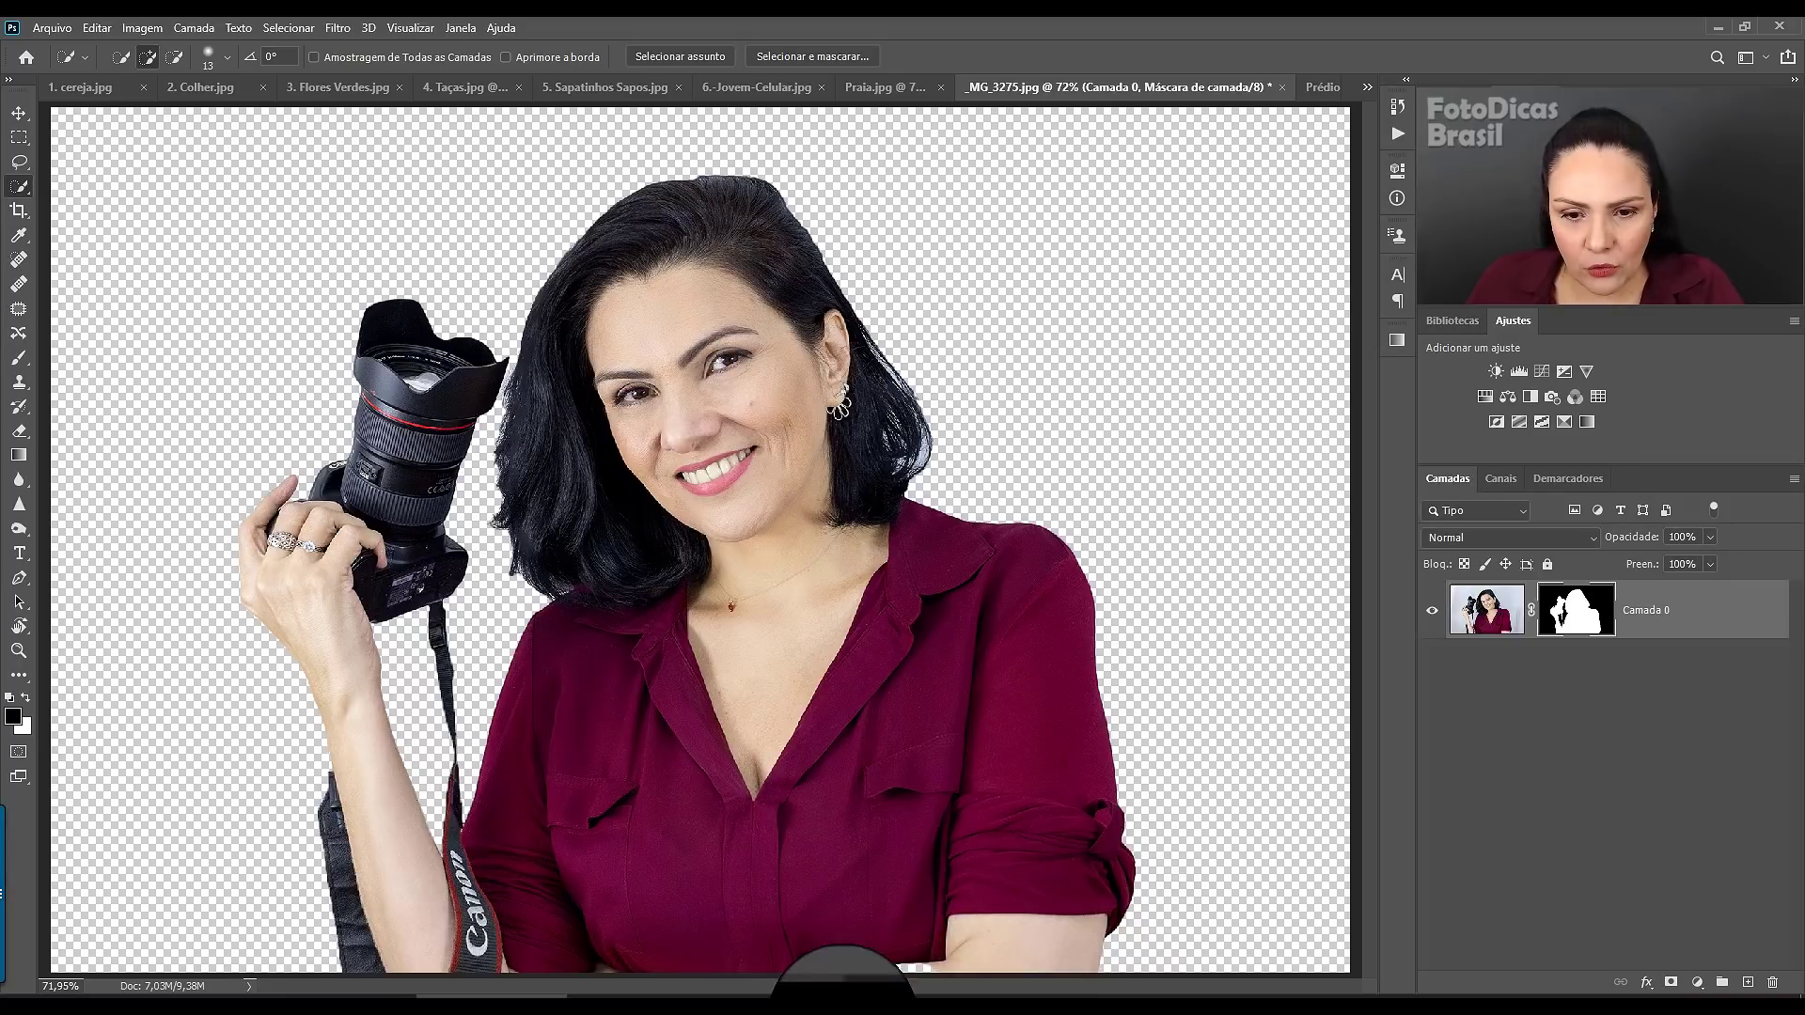
key("ctrl+plus")
key("ctrl+plus")
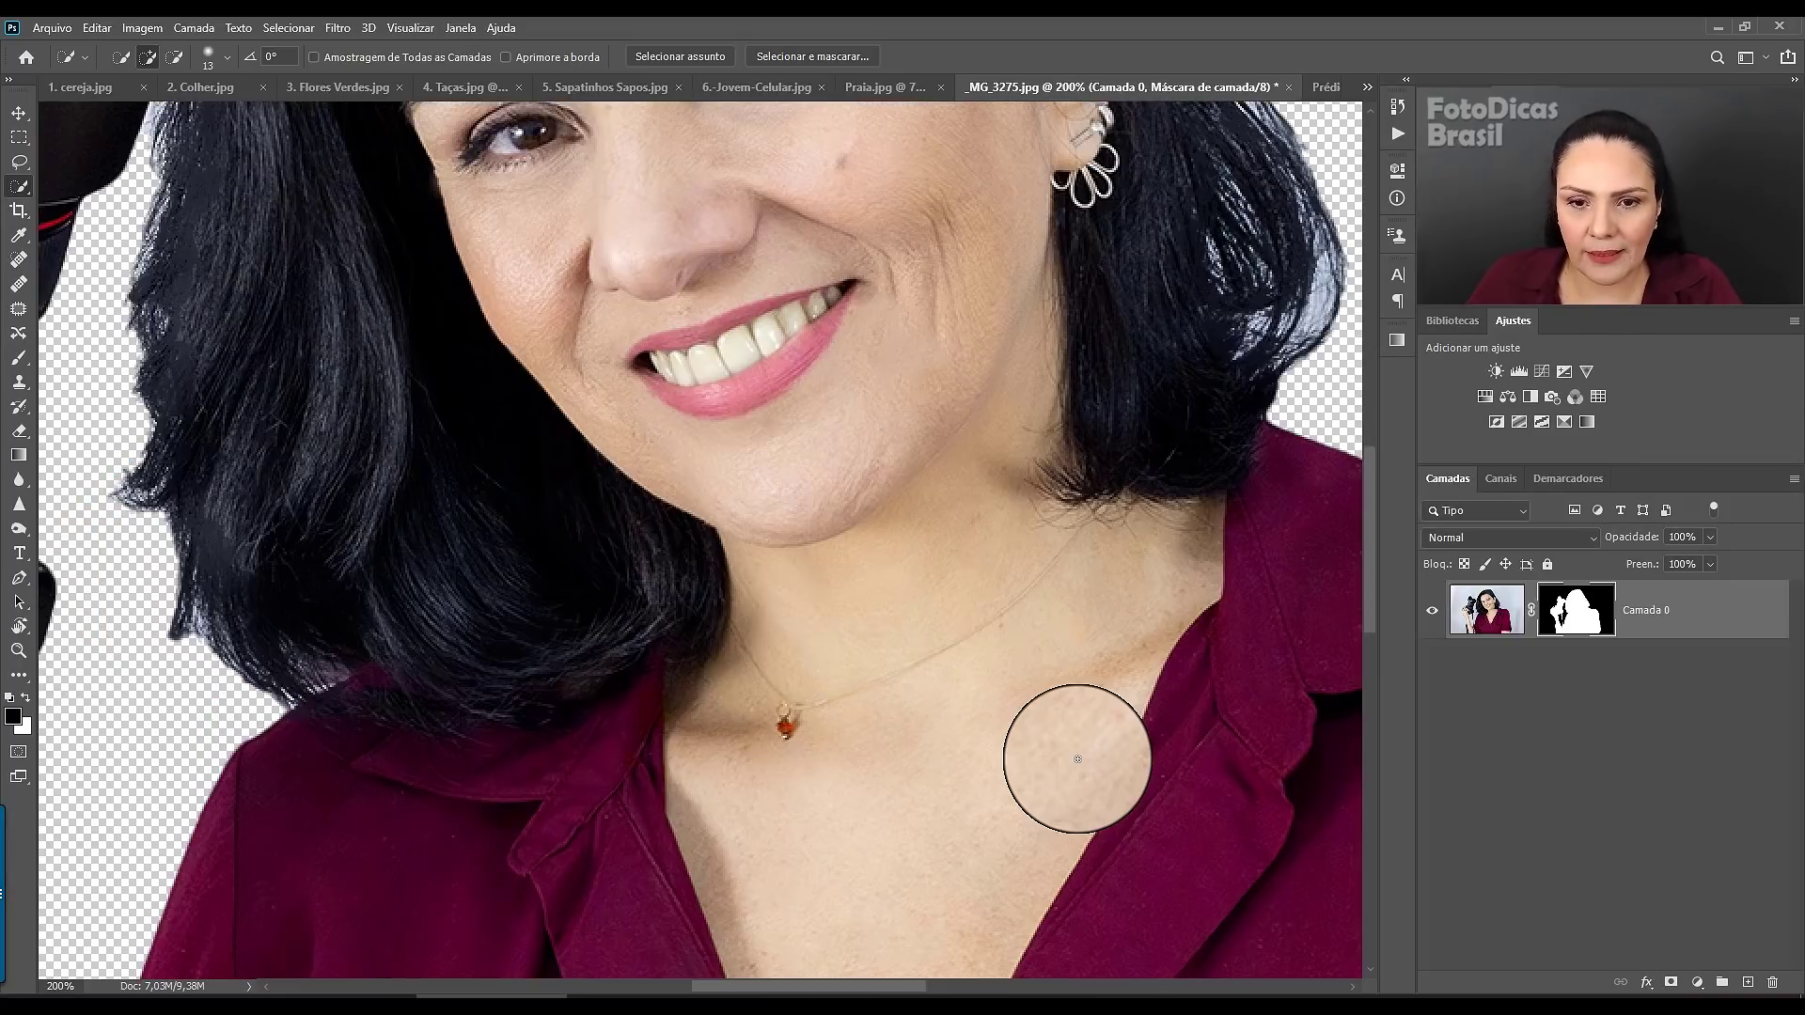
mouse_move(927, 825)
left_mouse_down()
mouse_move(889, 508)
mouse_move(847, 372)
left_mouse_up()
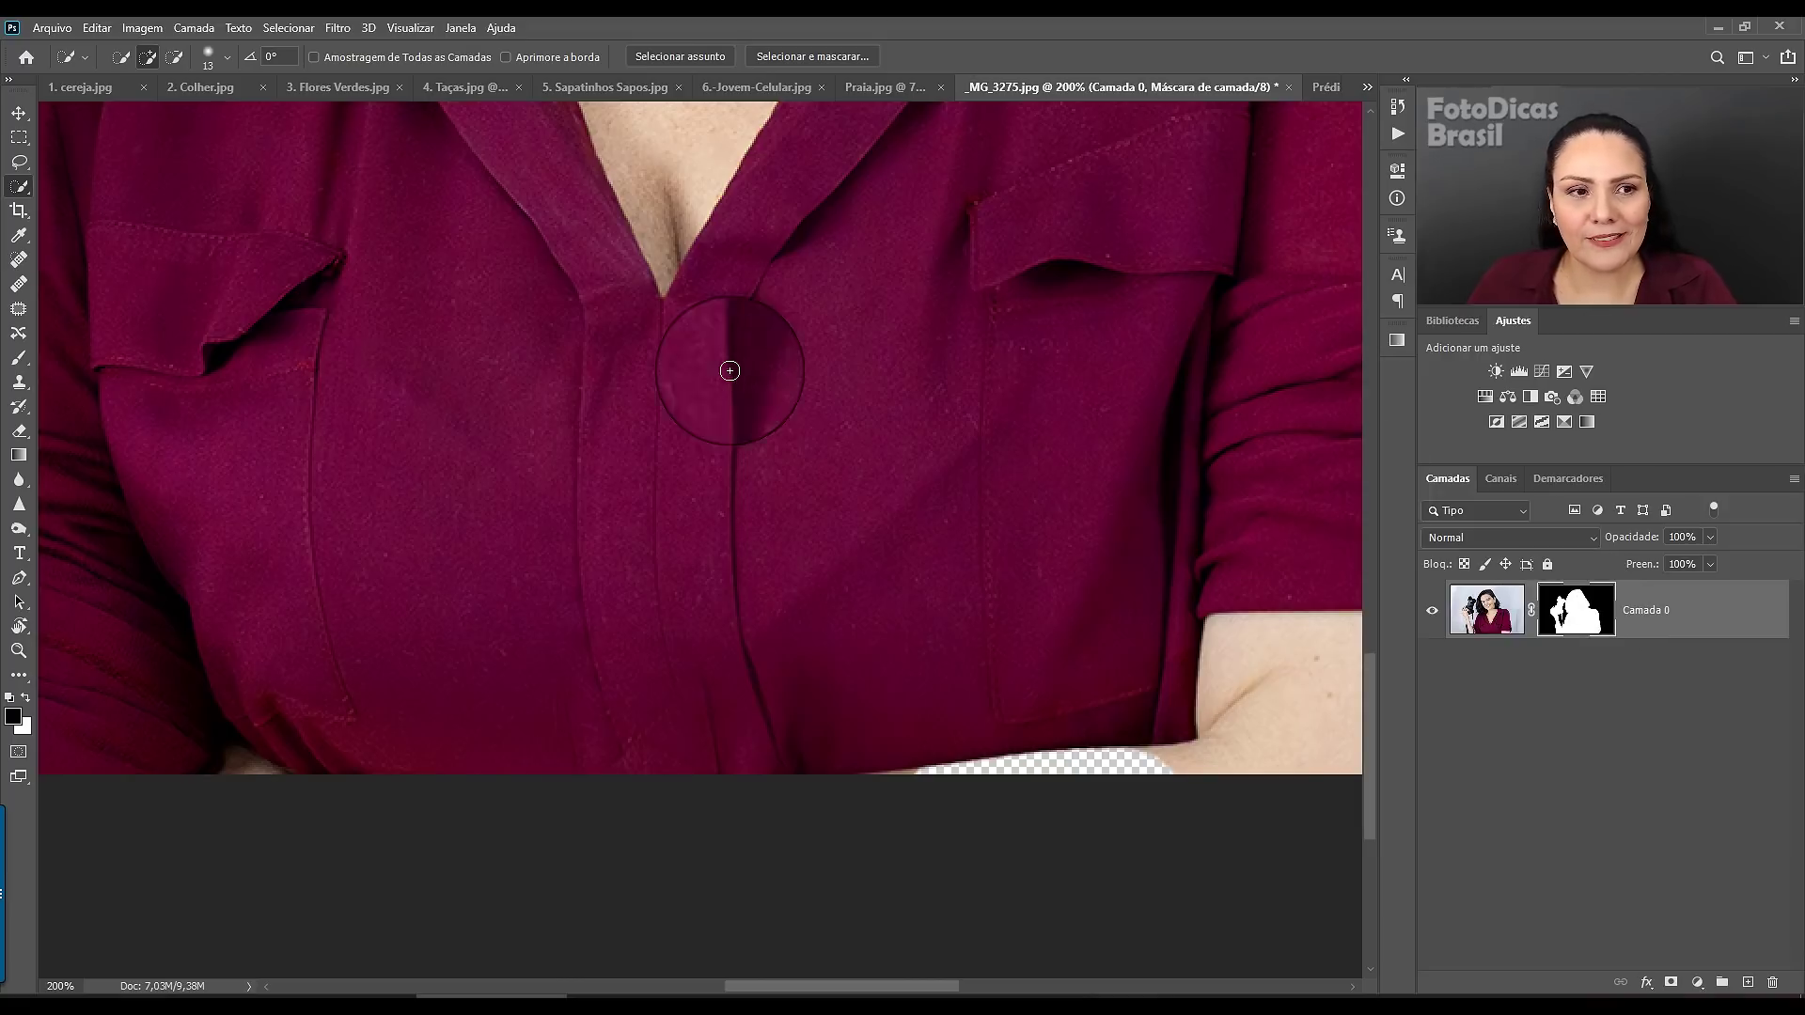
- Paint white on the mask to restore the shirt's bottom edge, with the brush at 25 px
left_click(19, 357)
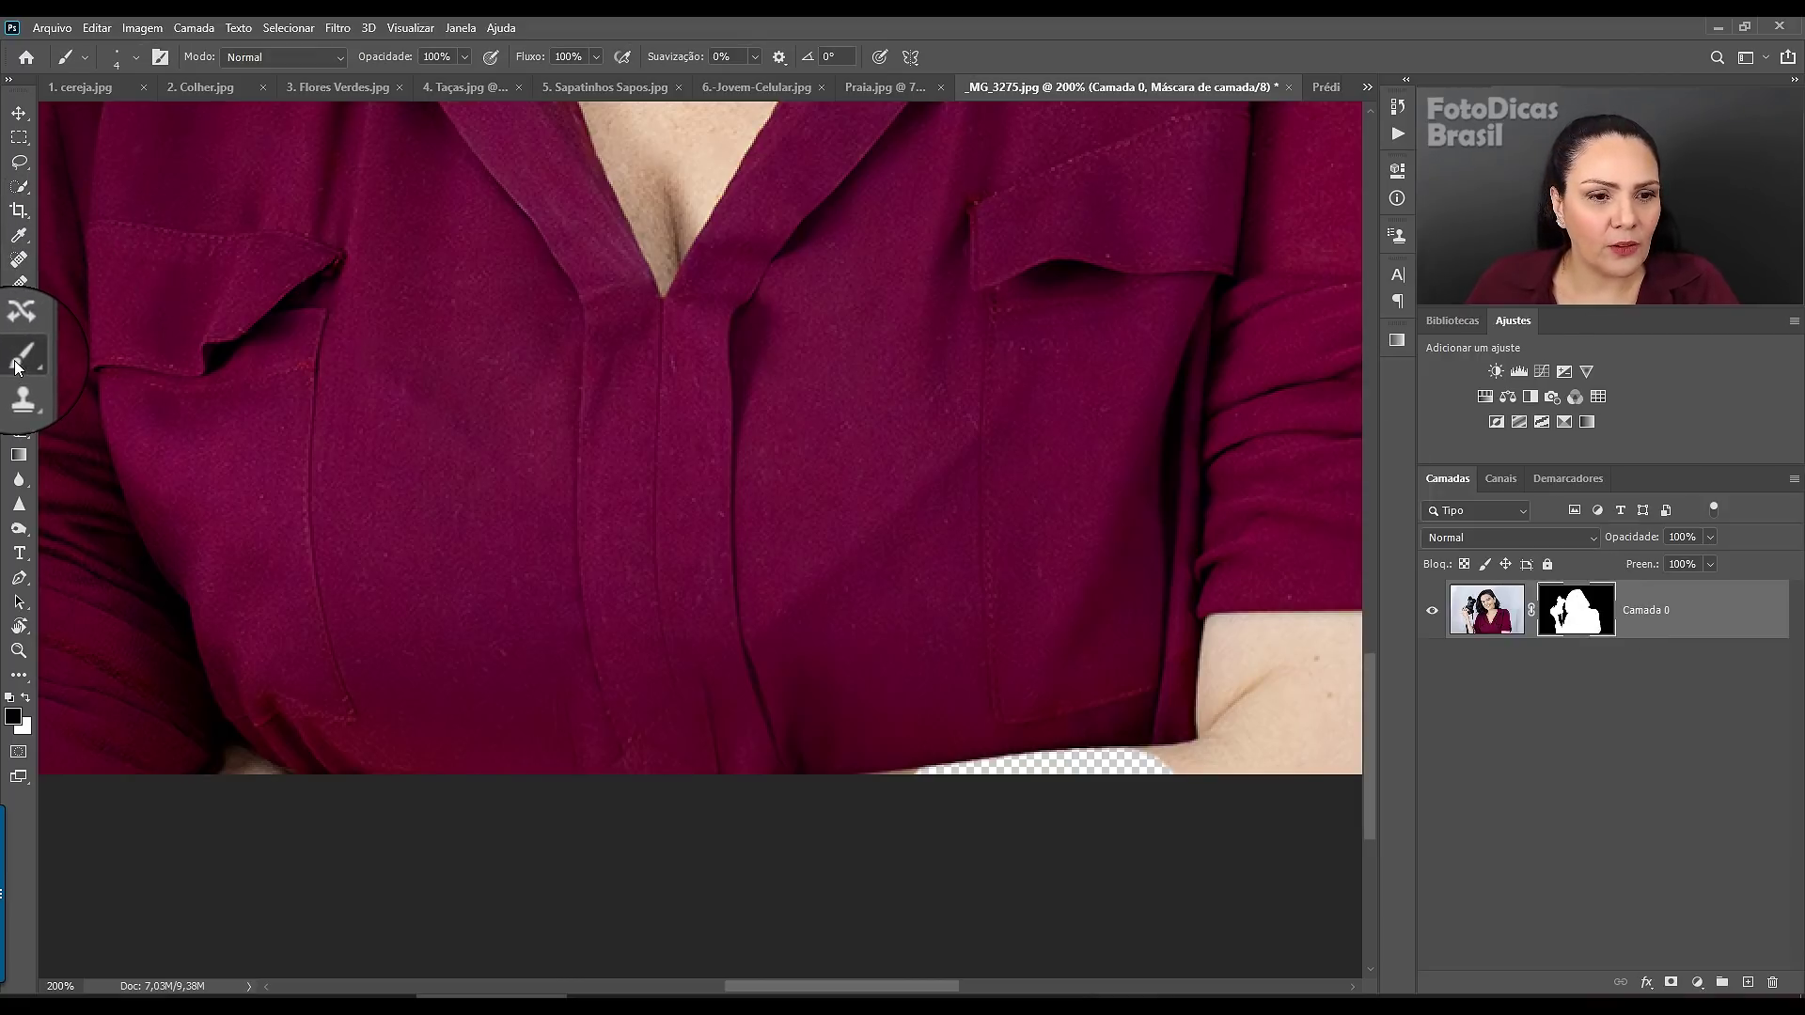
left_click(24, 697)
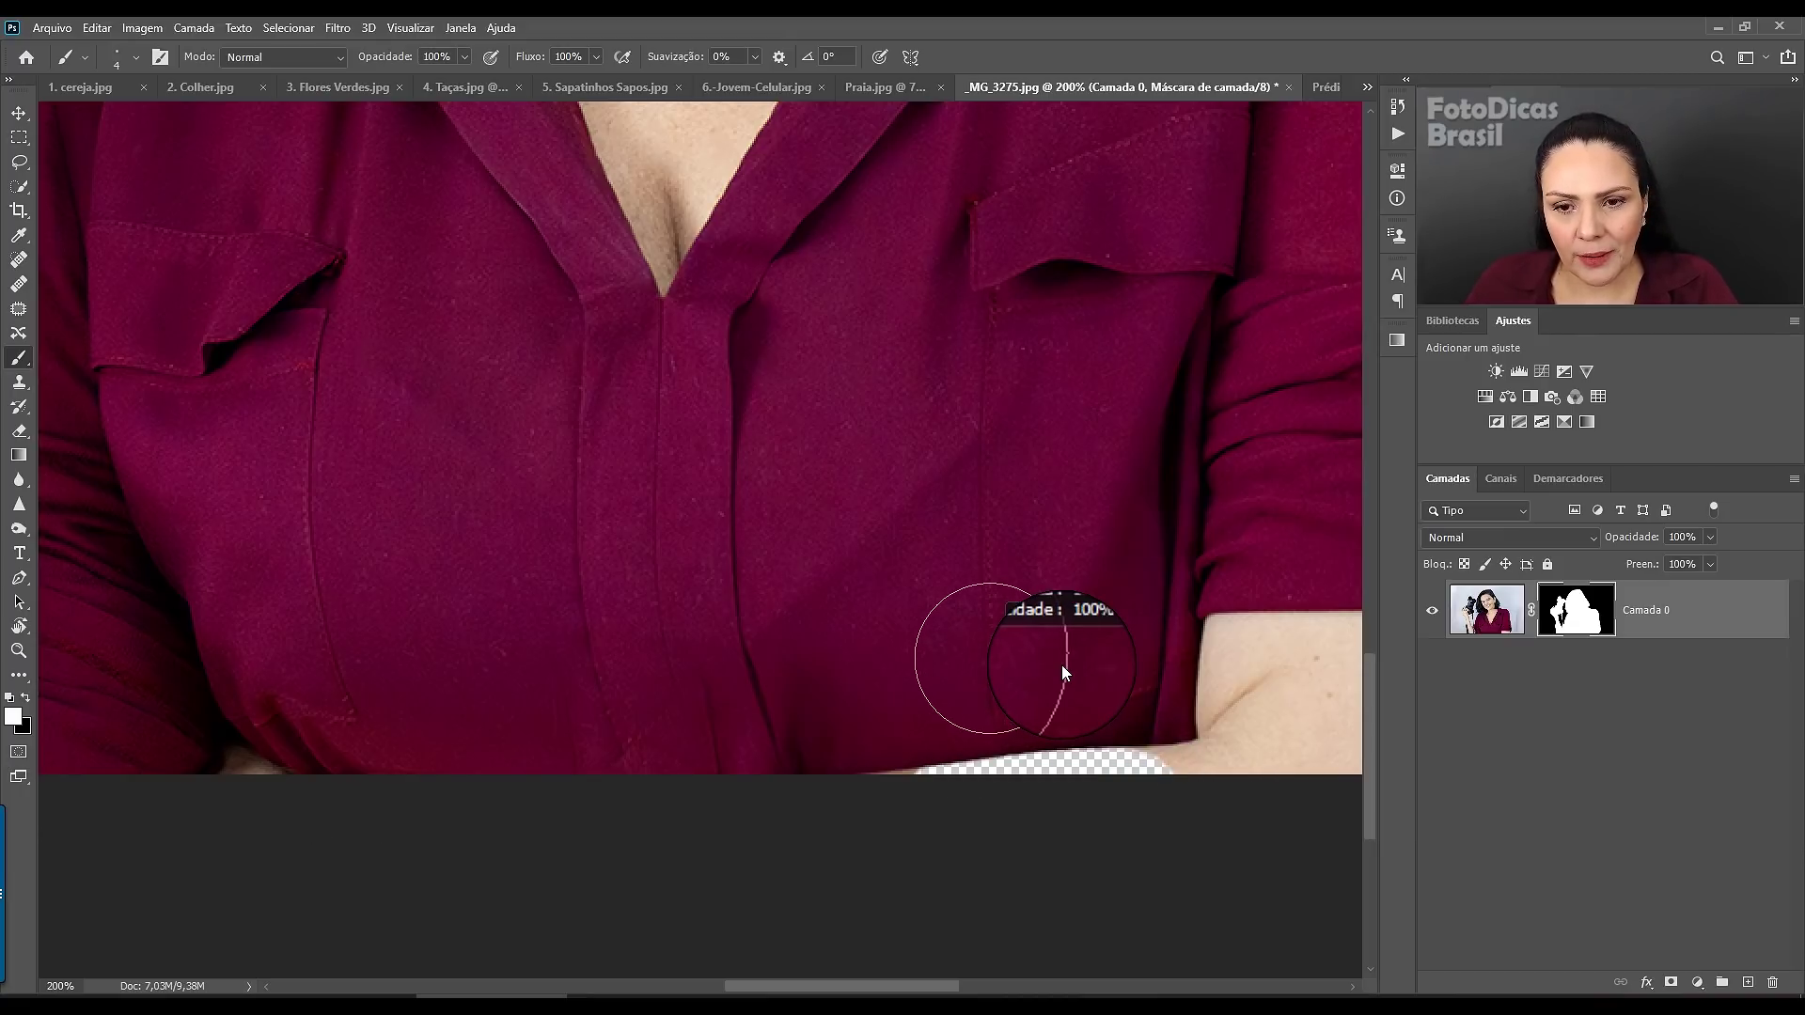
left_click_drag(947, 766, 1230, 745)
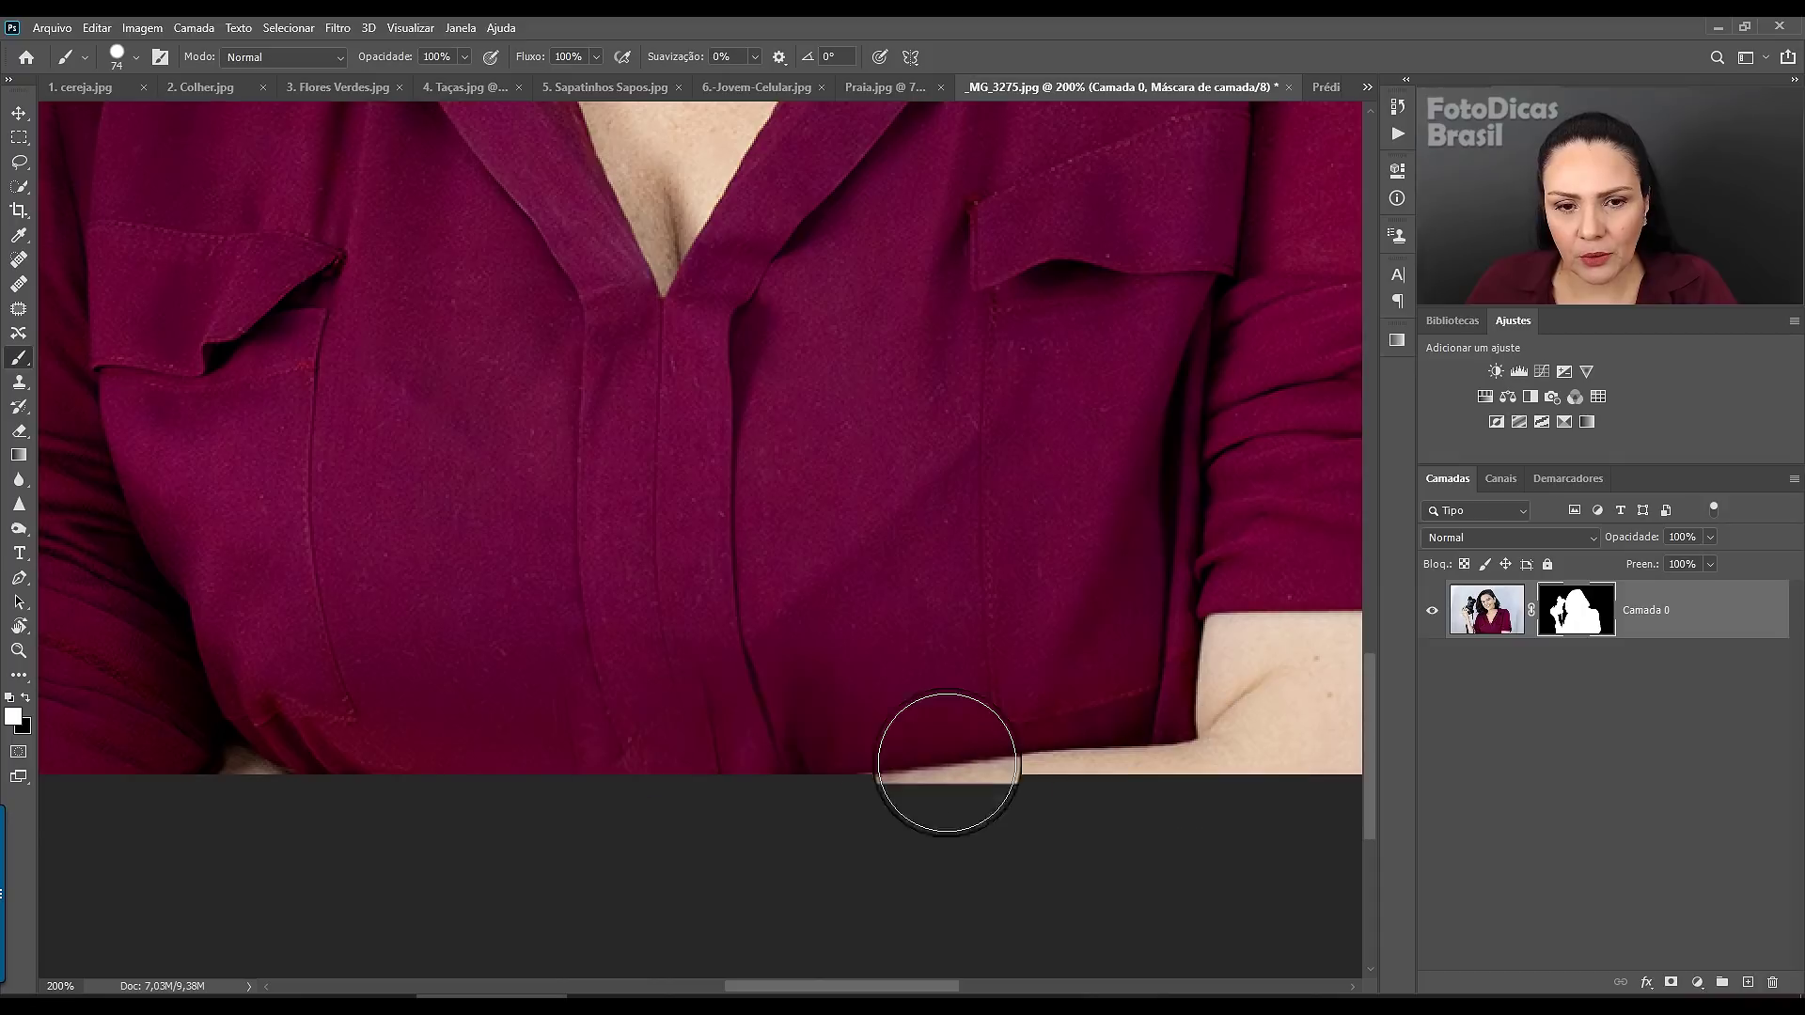
right_click(960, 506)
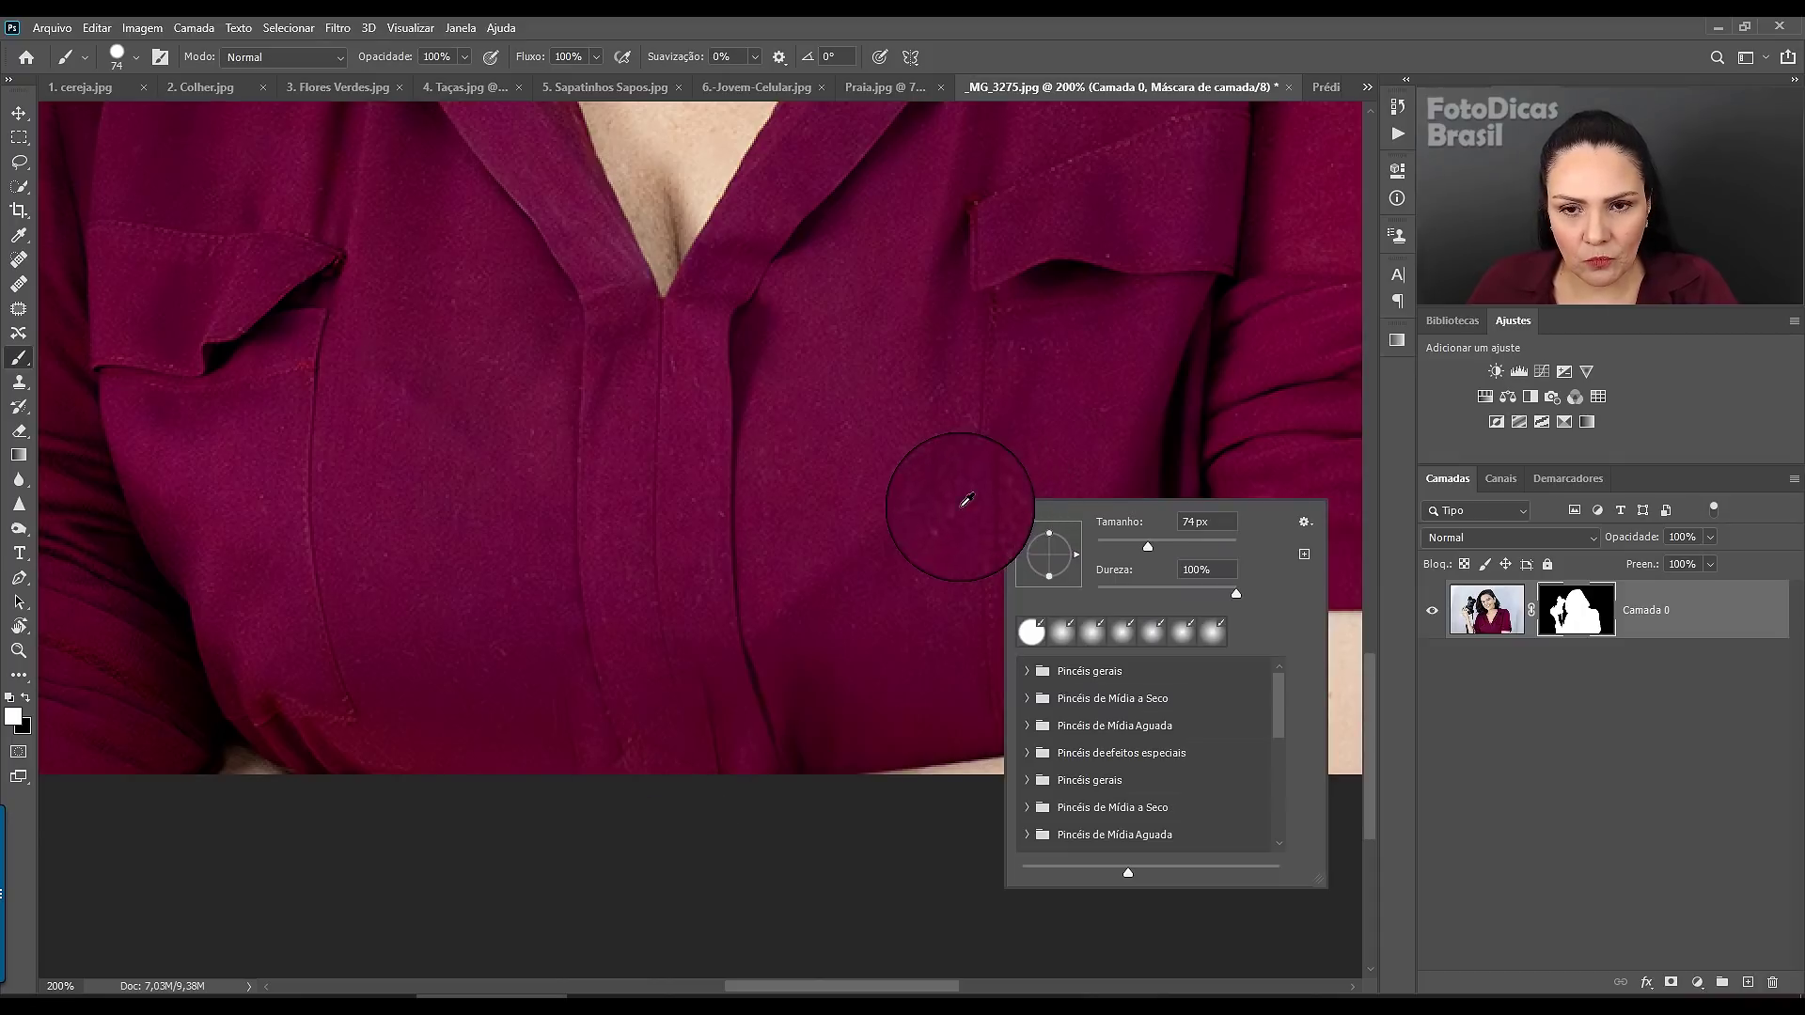
right_click(908, 421)
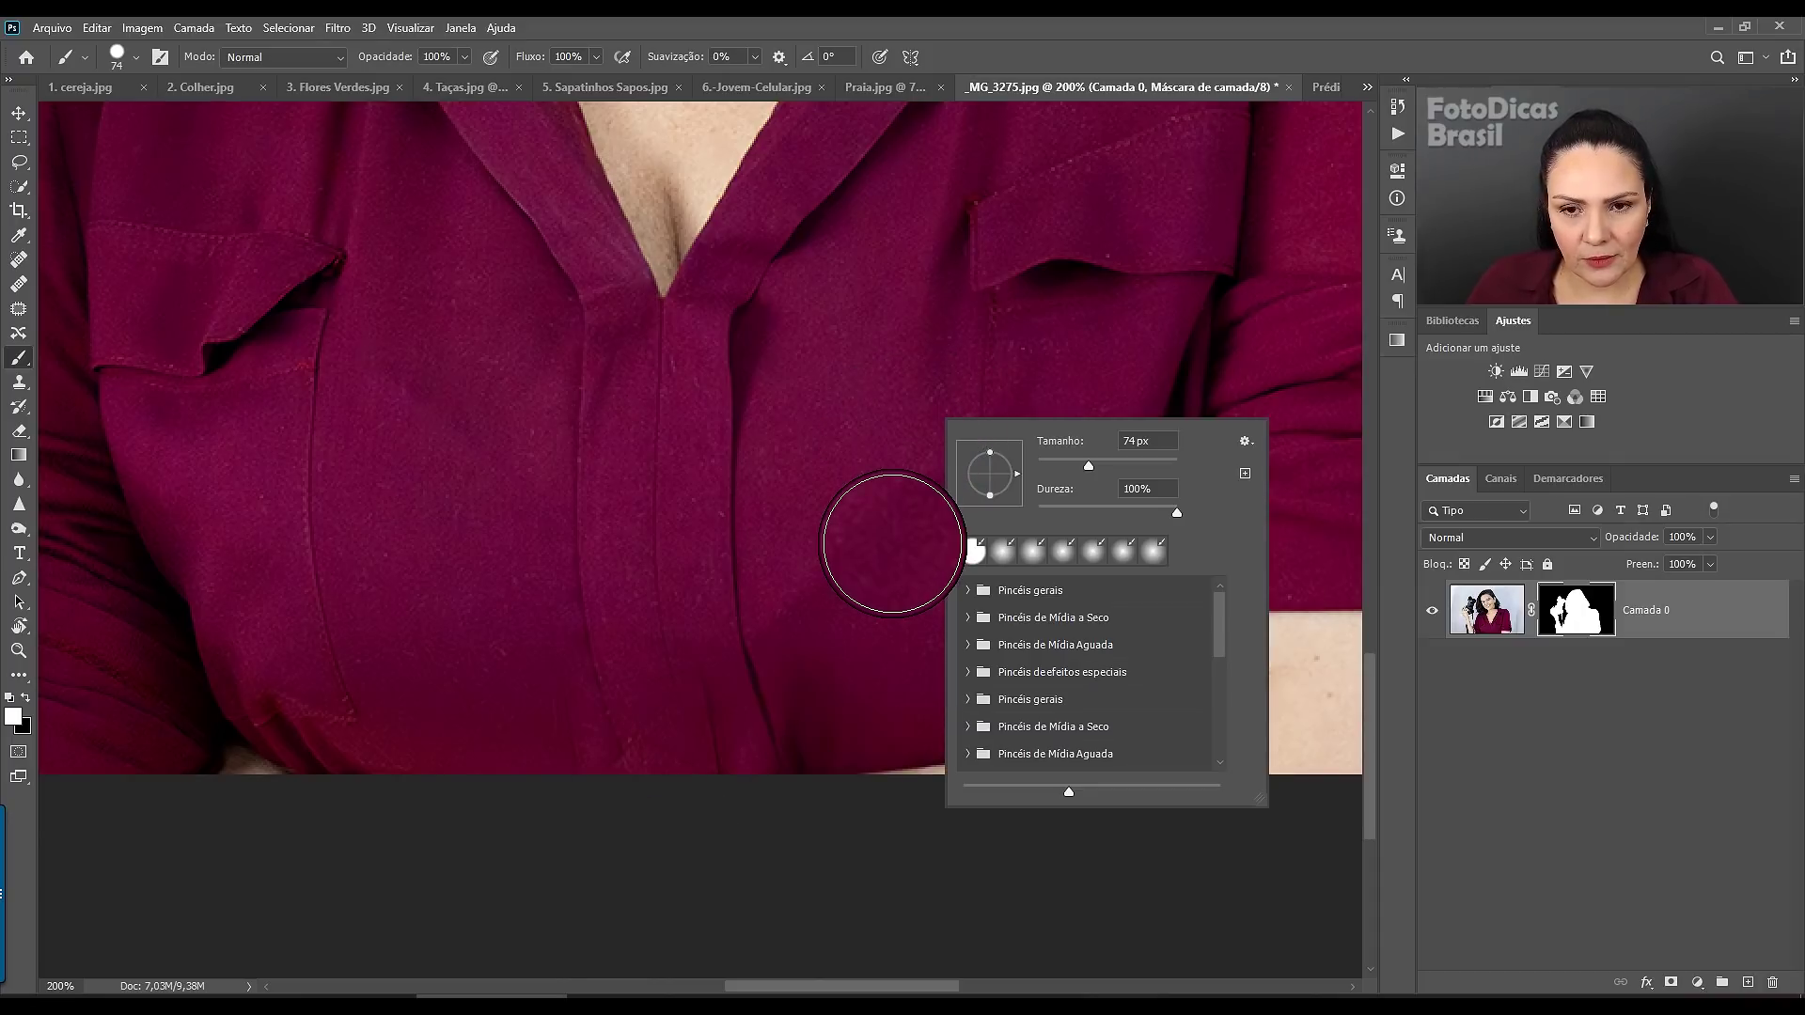
left_click_drag(1088, 465, 1055, 463)
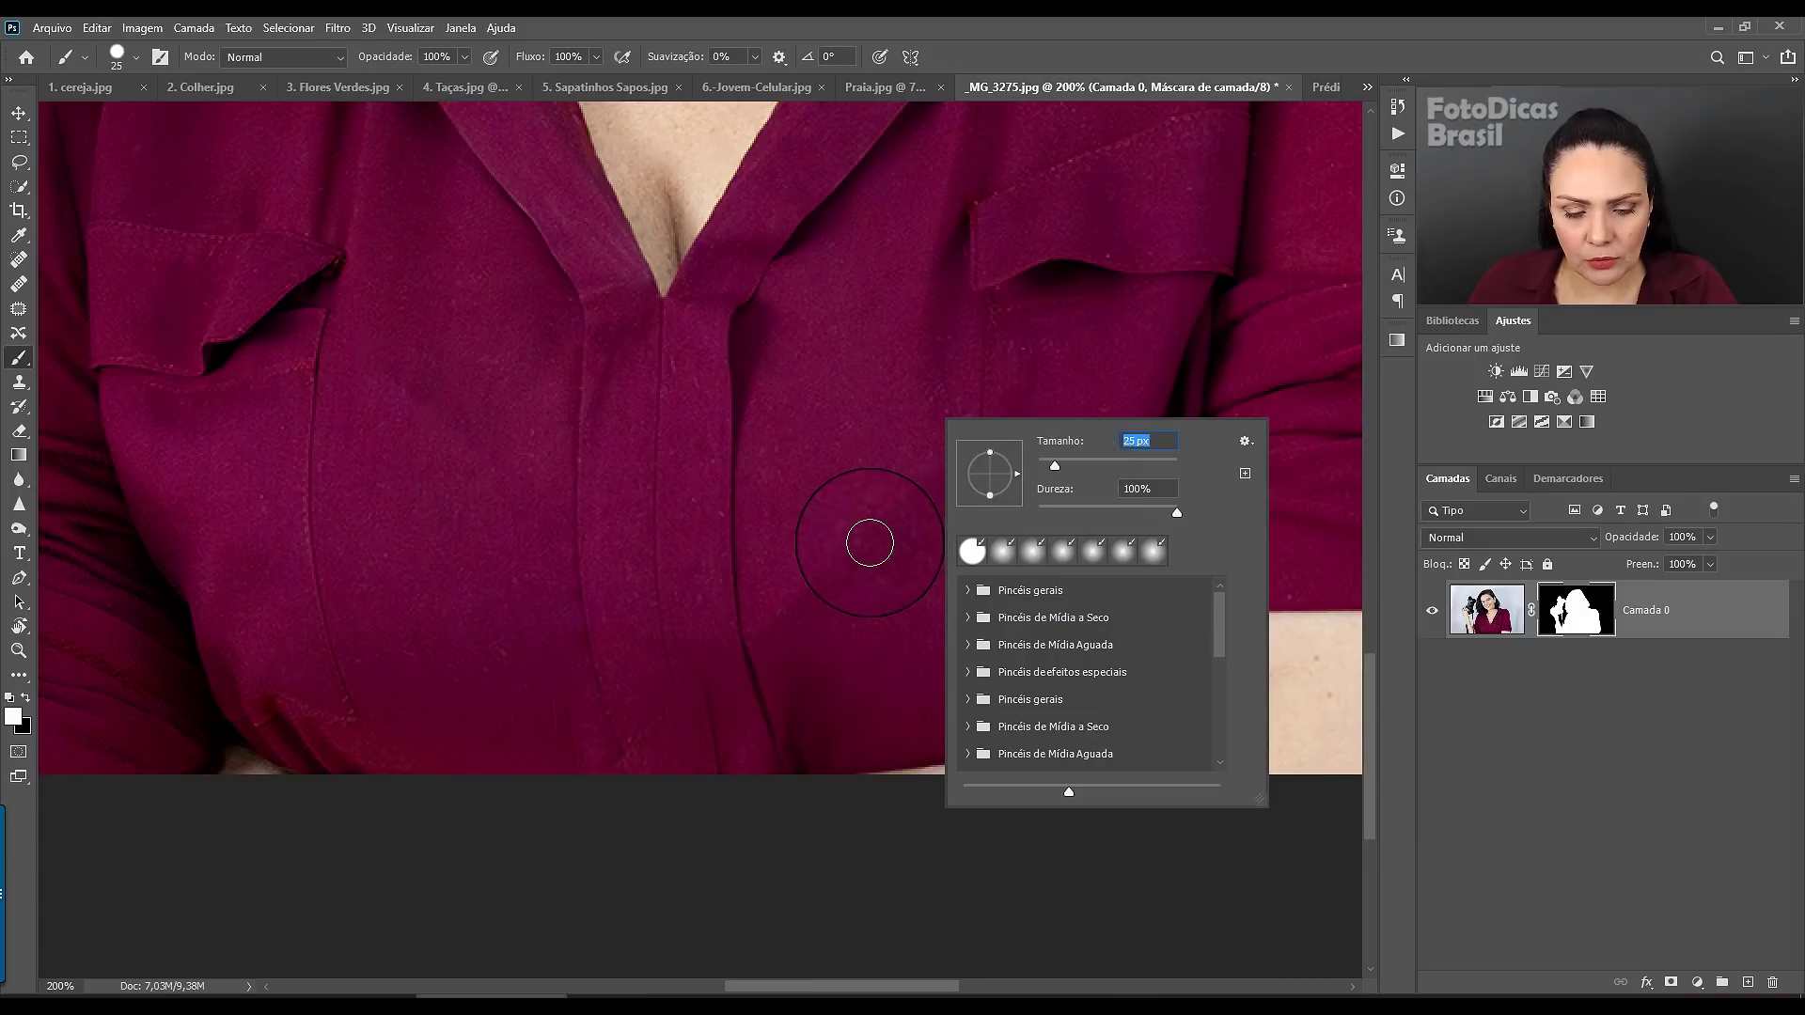
key("ctrl+0")
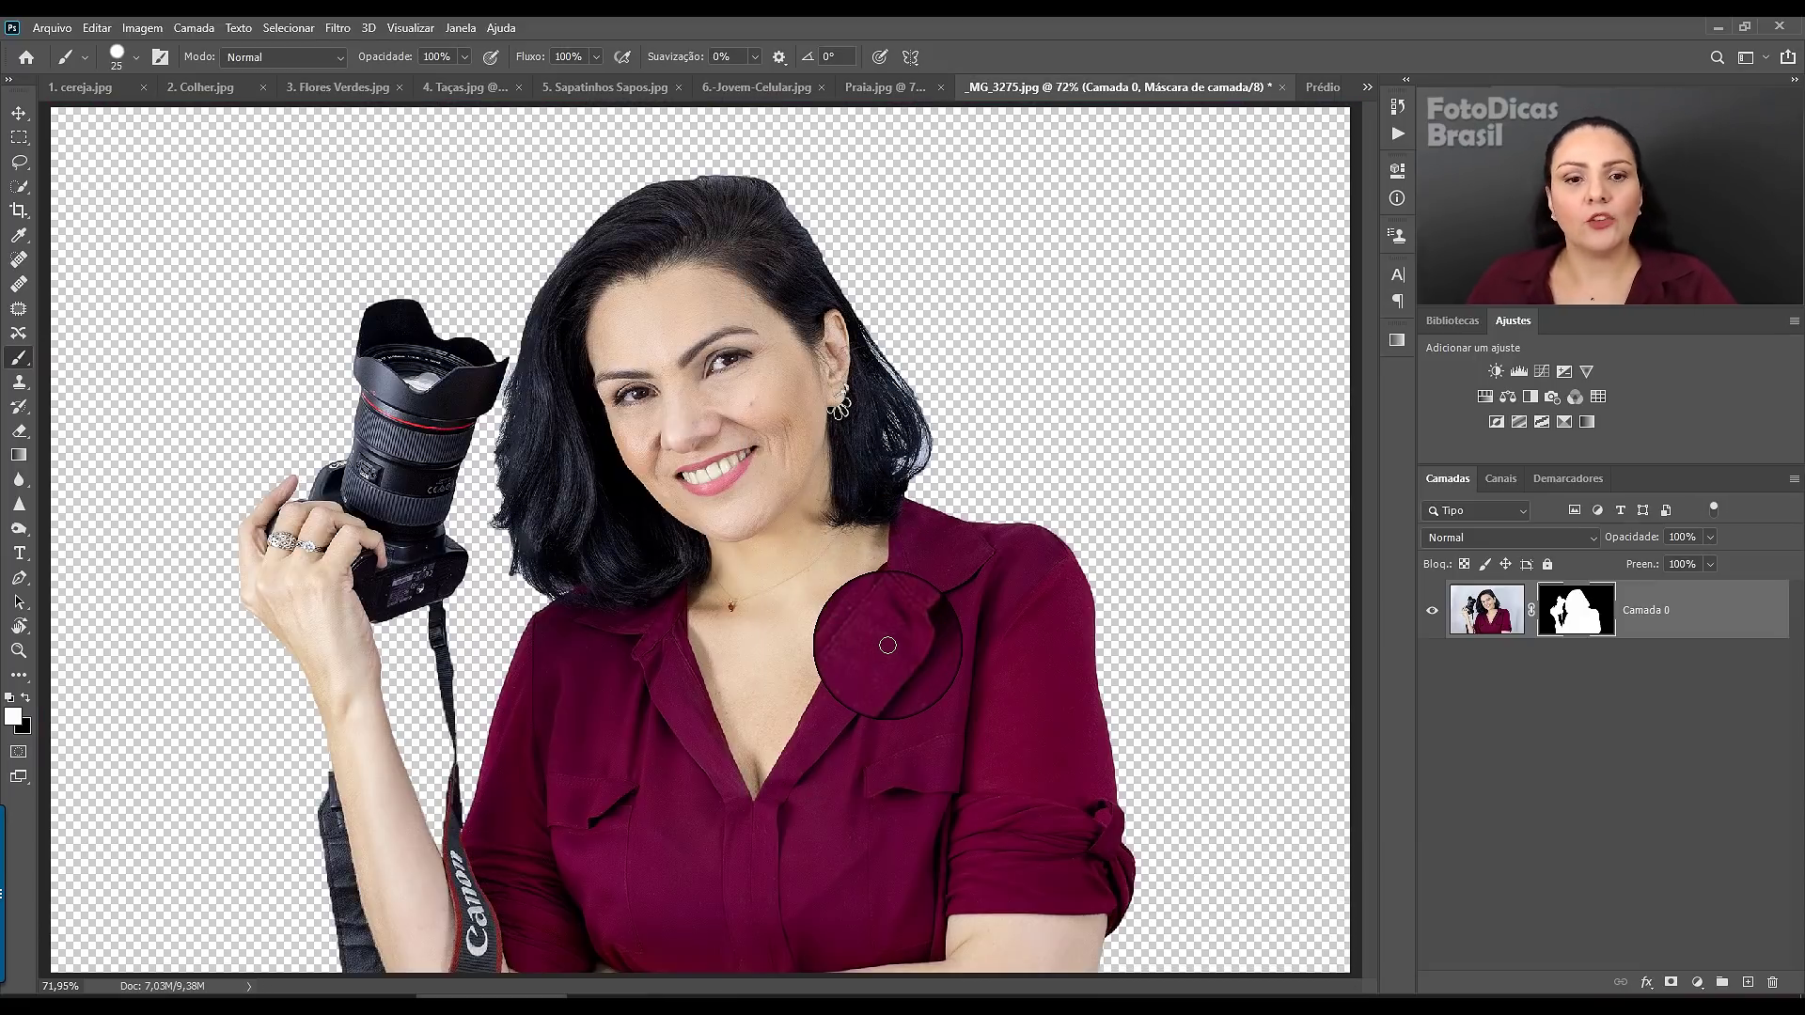
key("w")
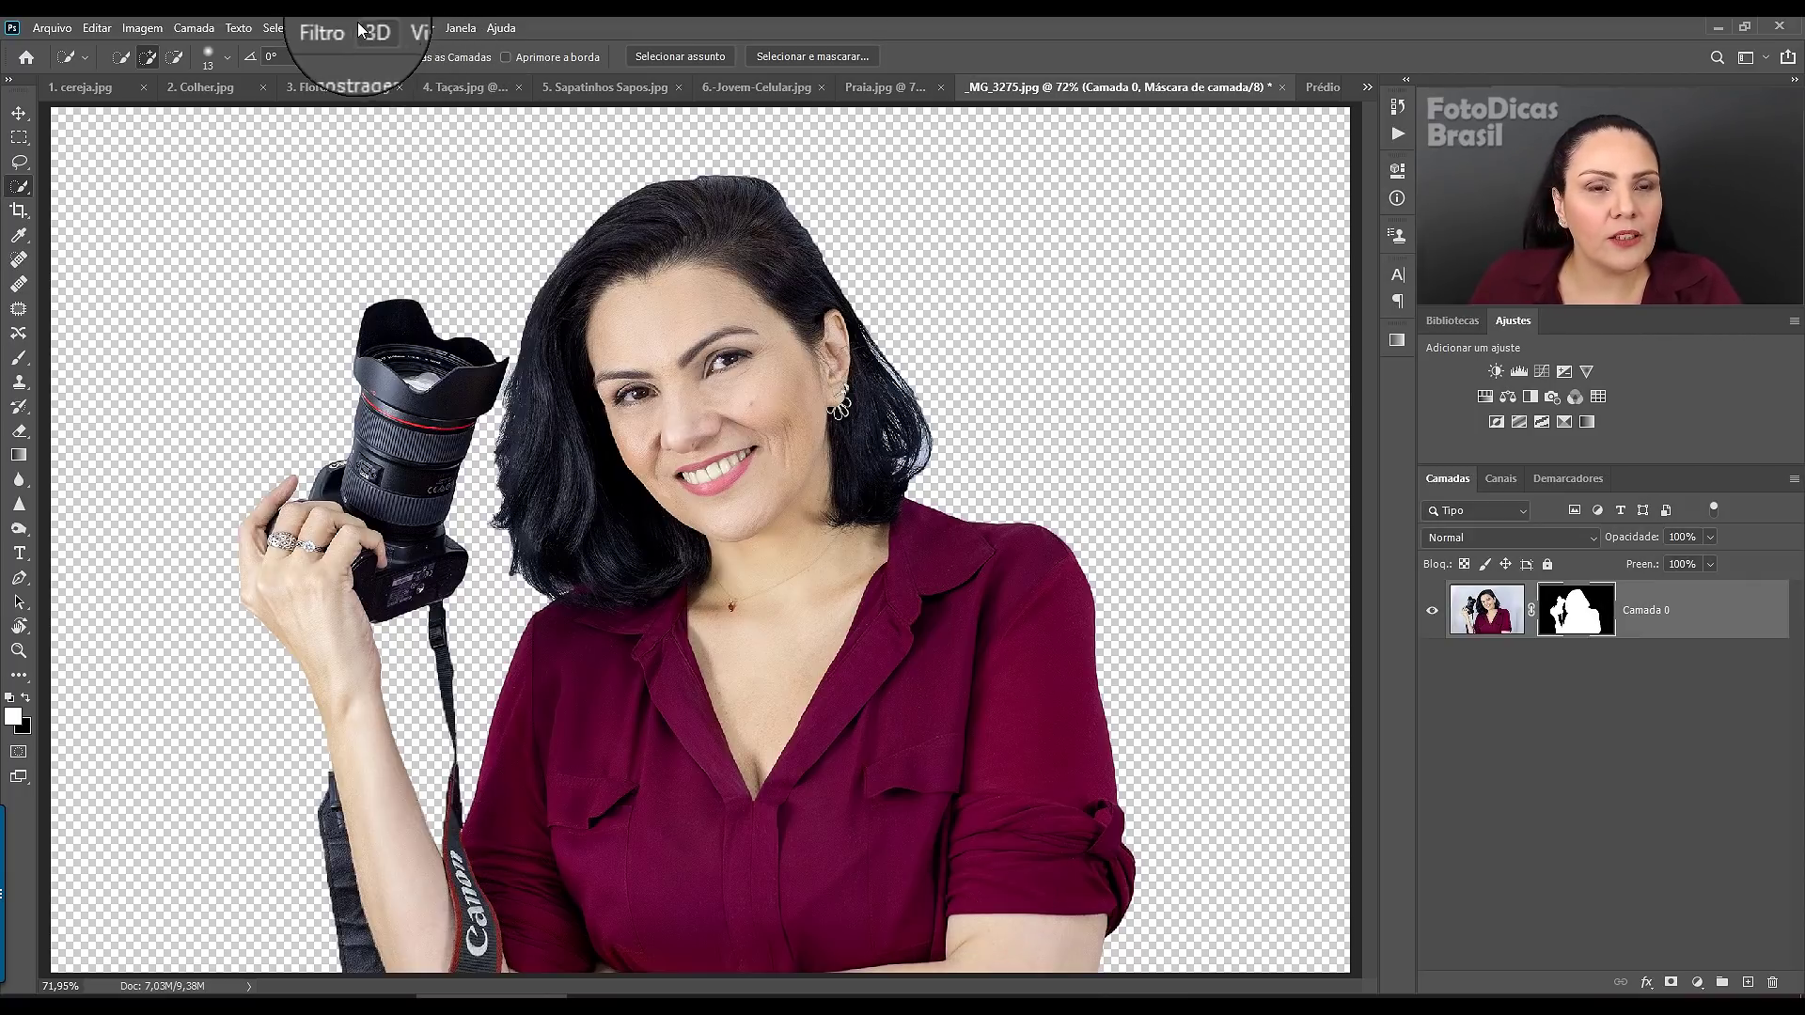
- Open Selecionar e mascarar and zoom in on the woman's hair edge
left_click(284, 28)
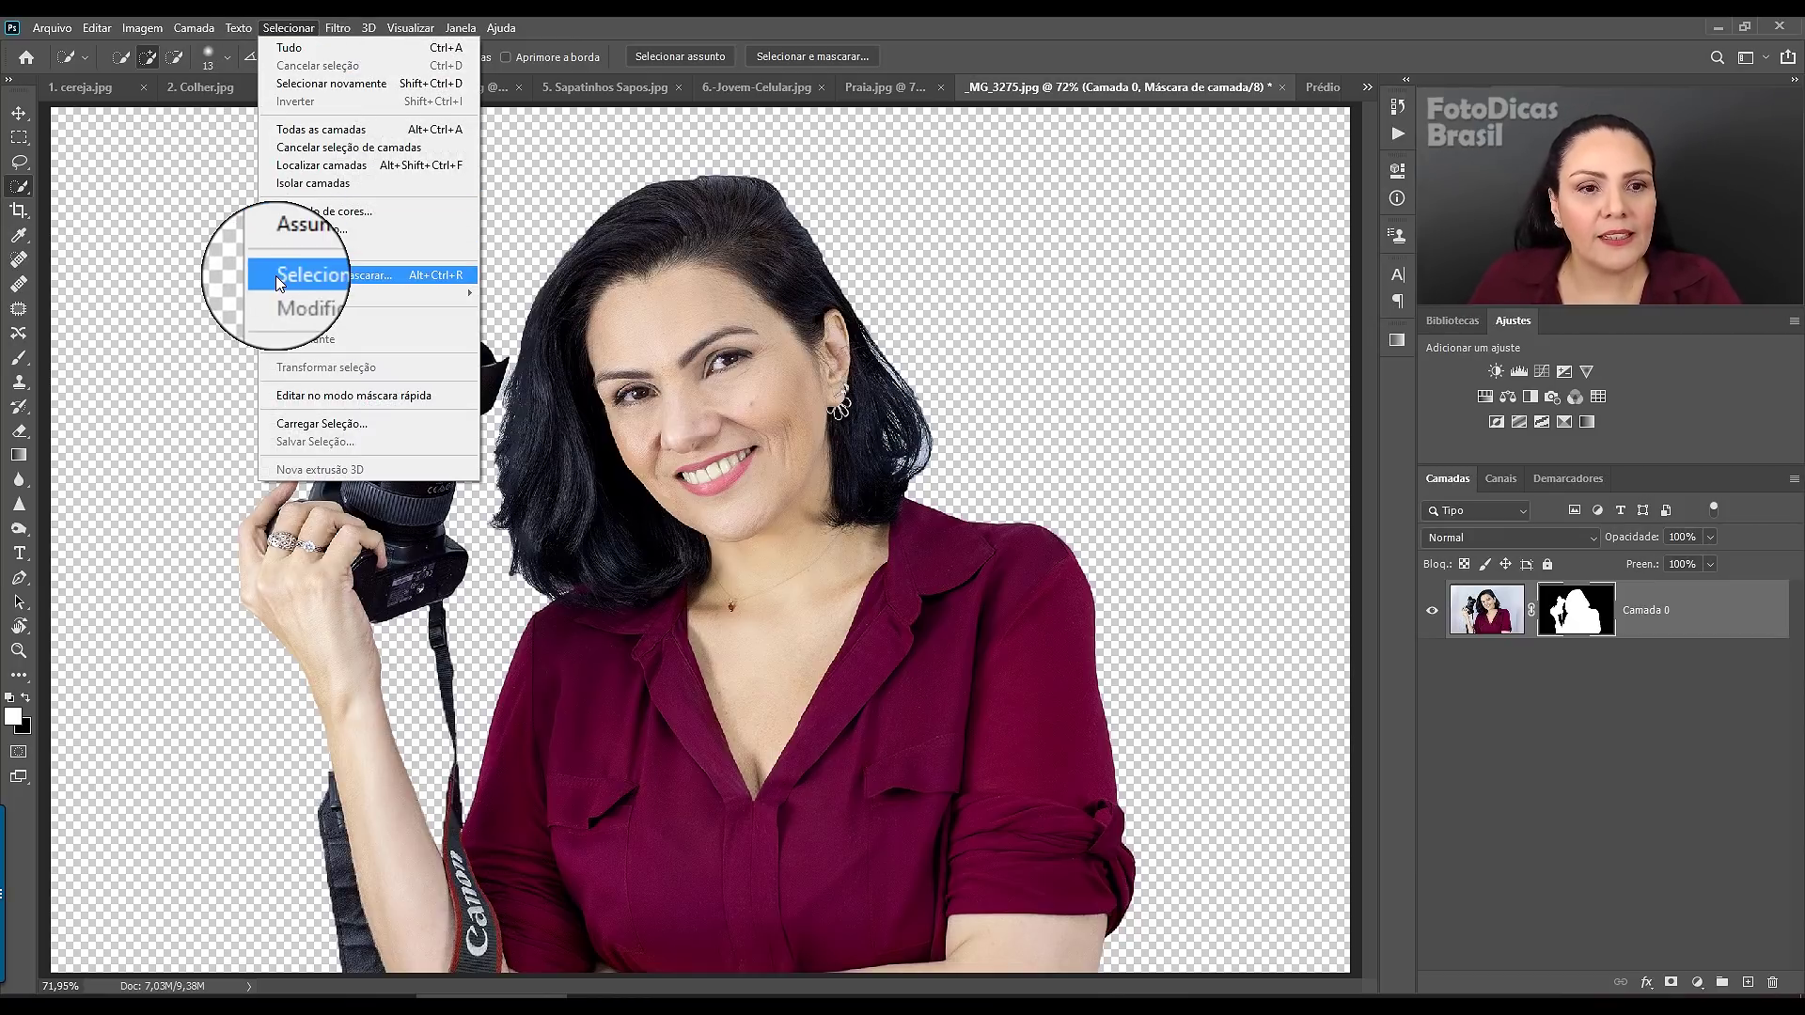
left_click(337, 273, "shift")
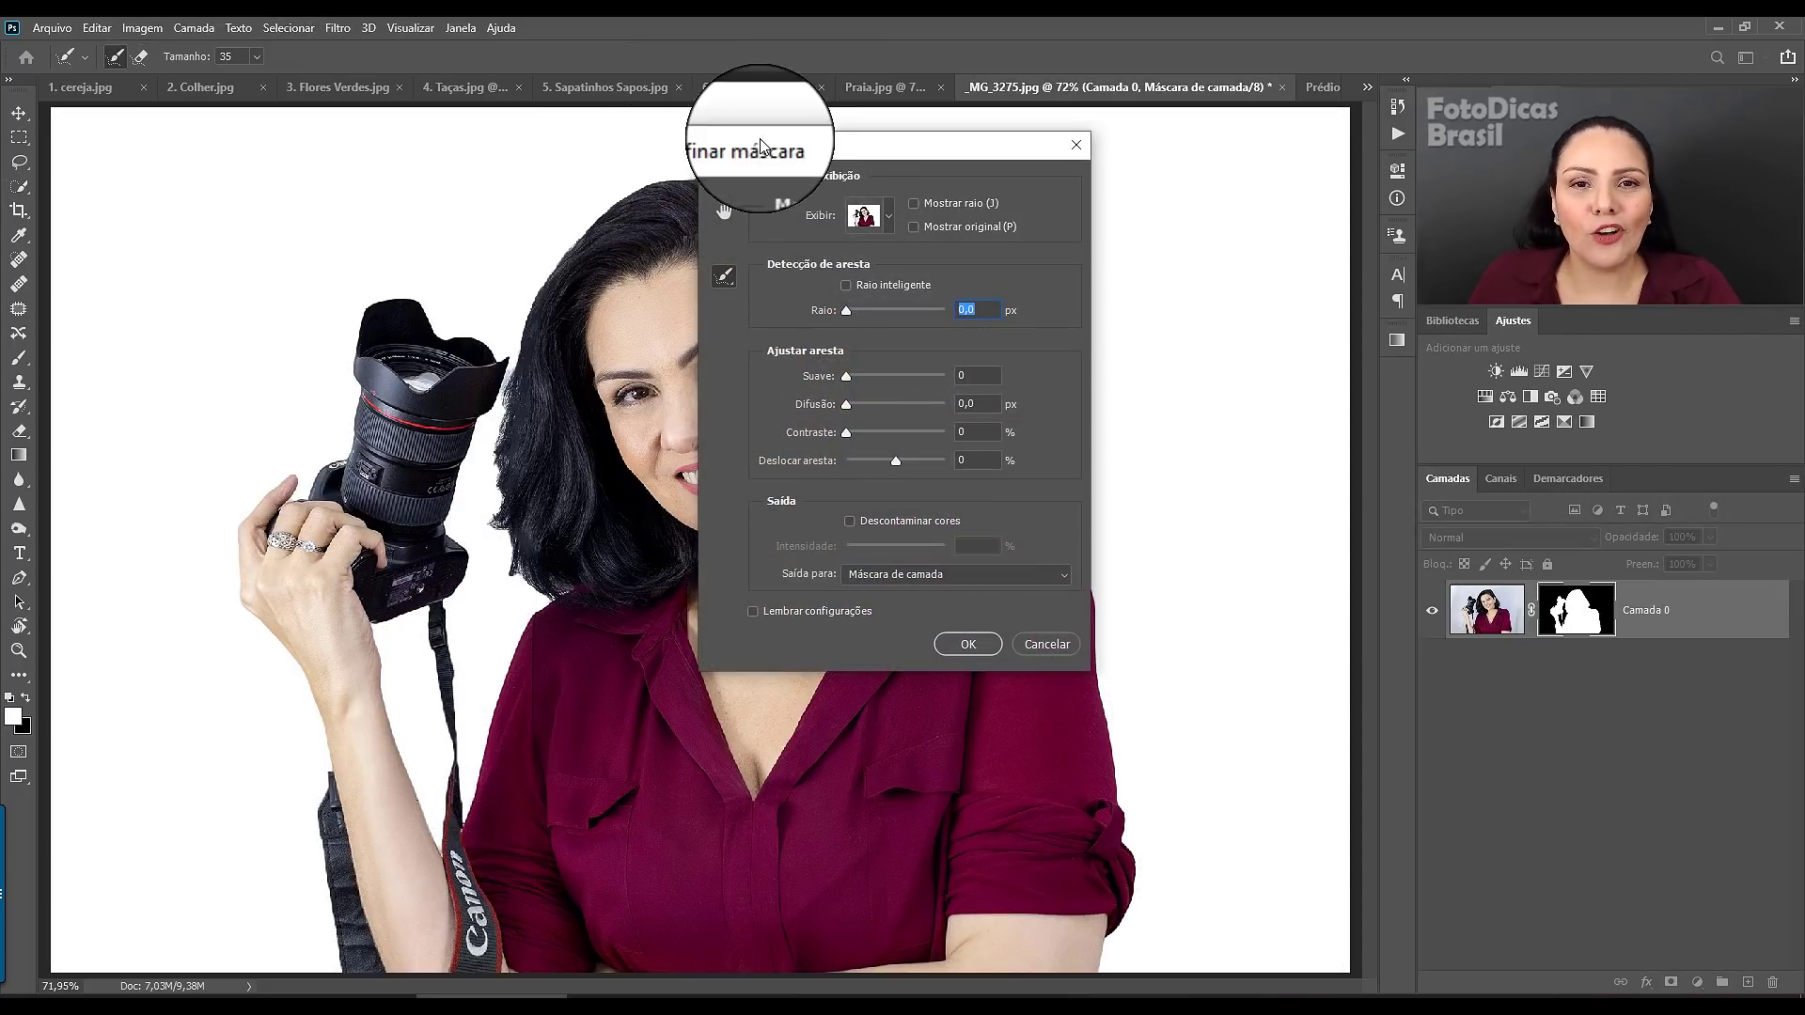
left_click_drag(865, 157, 1107, 150)
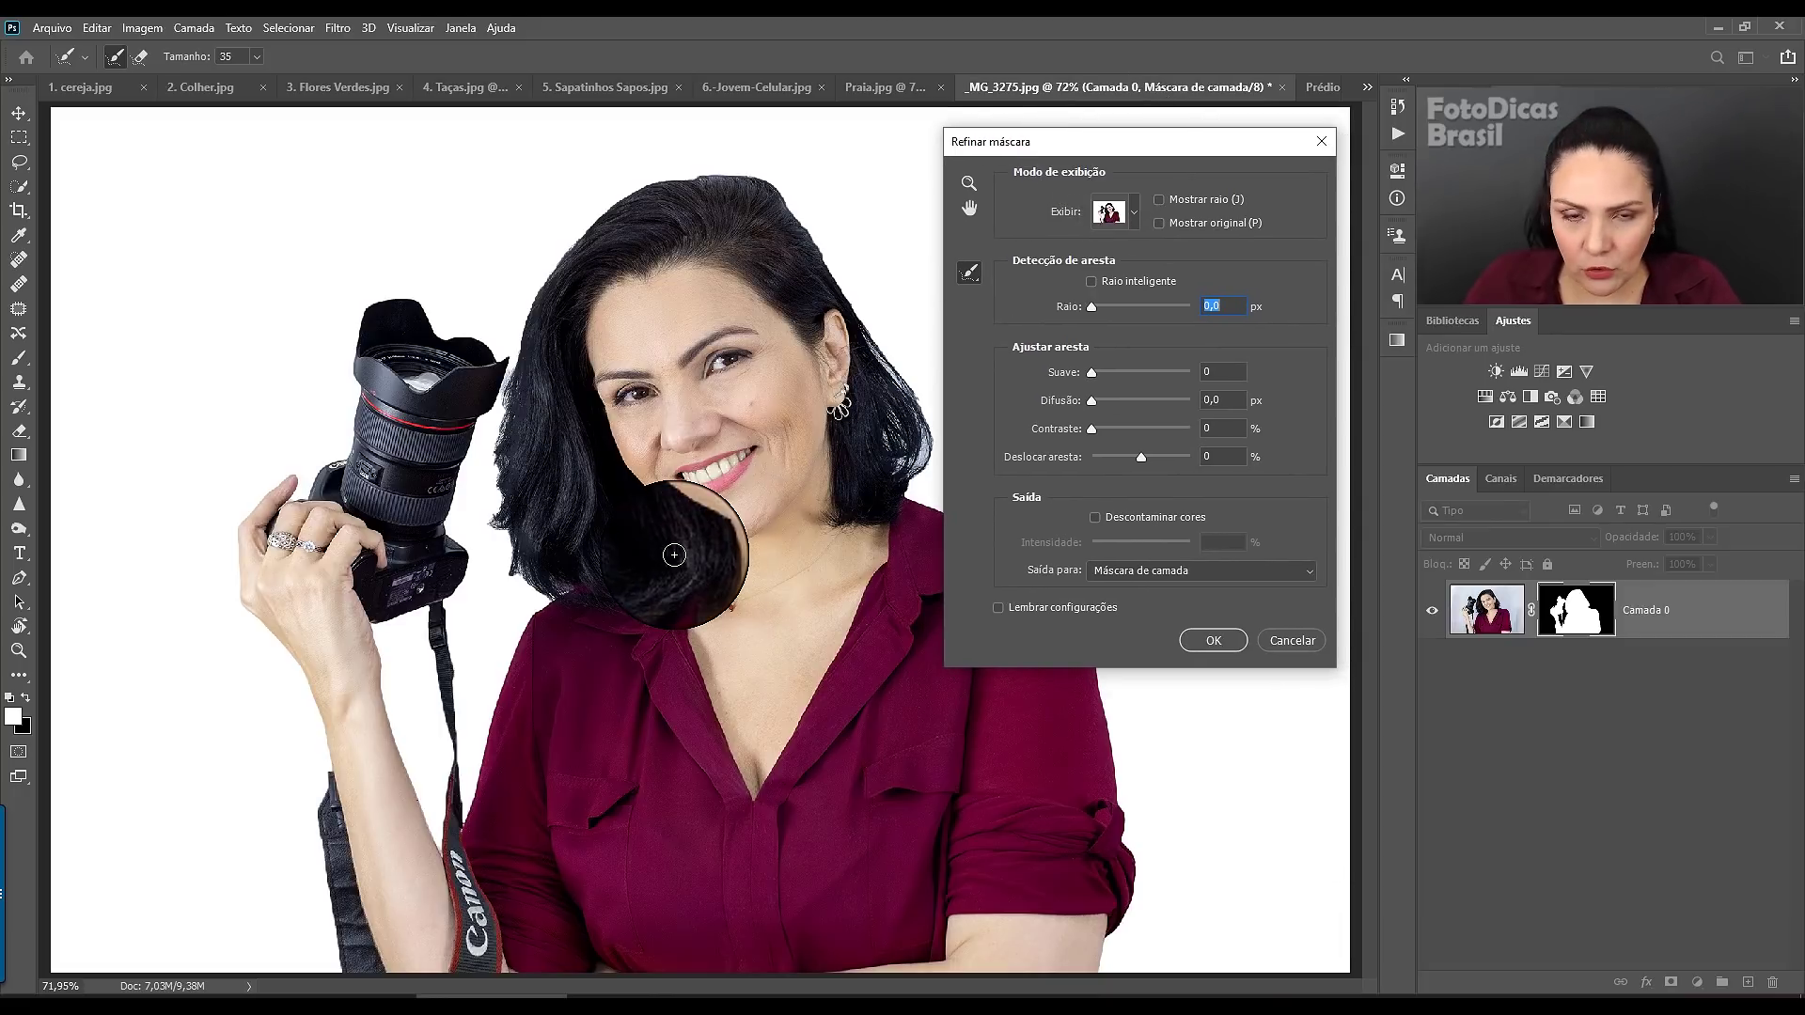
key("ctrl+plus")
key("ctrl+plus")
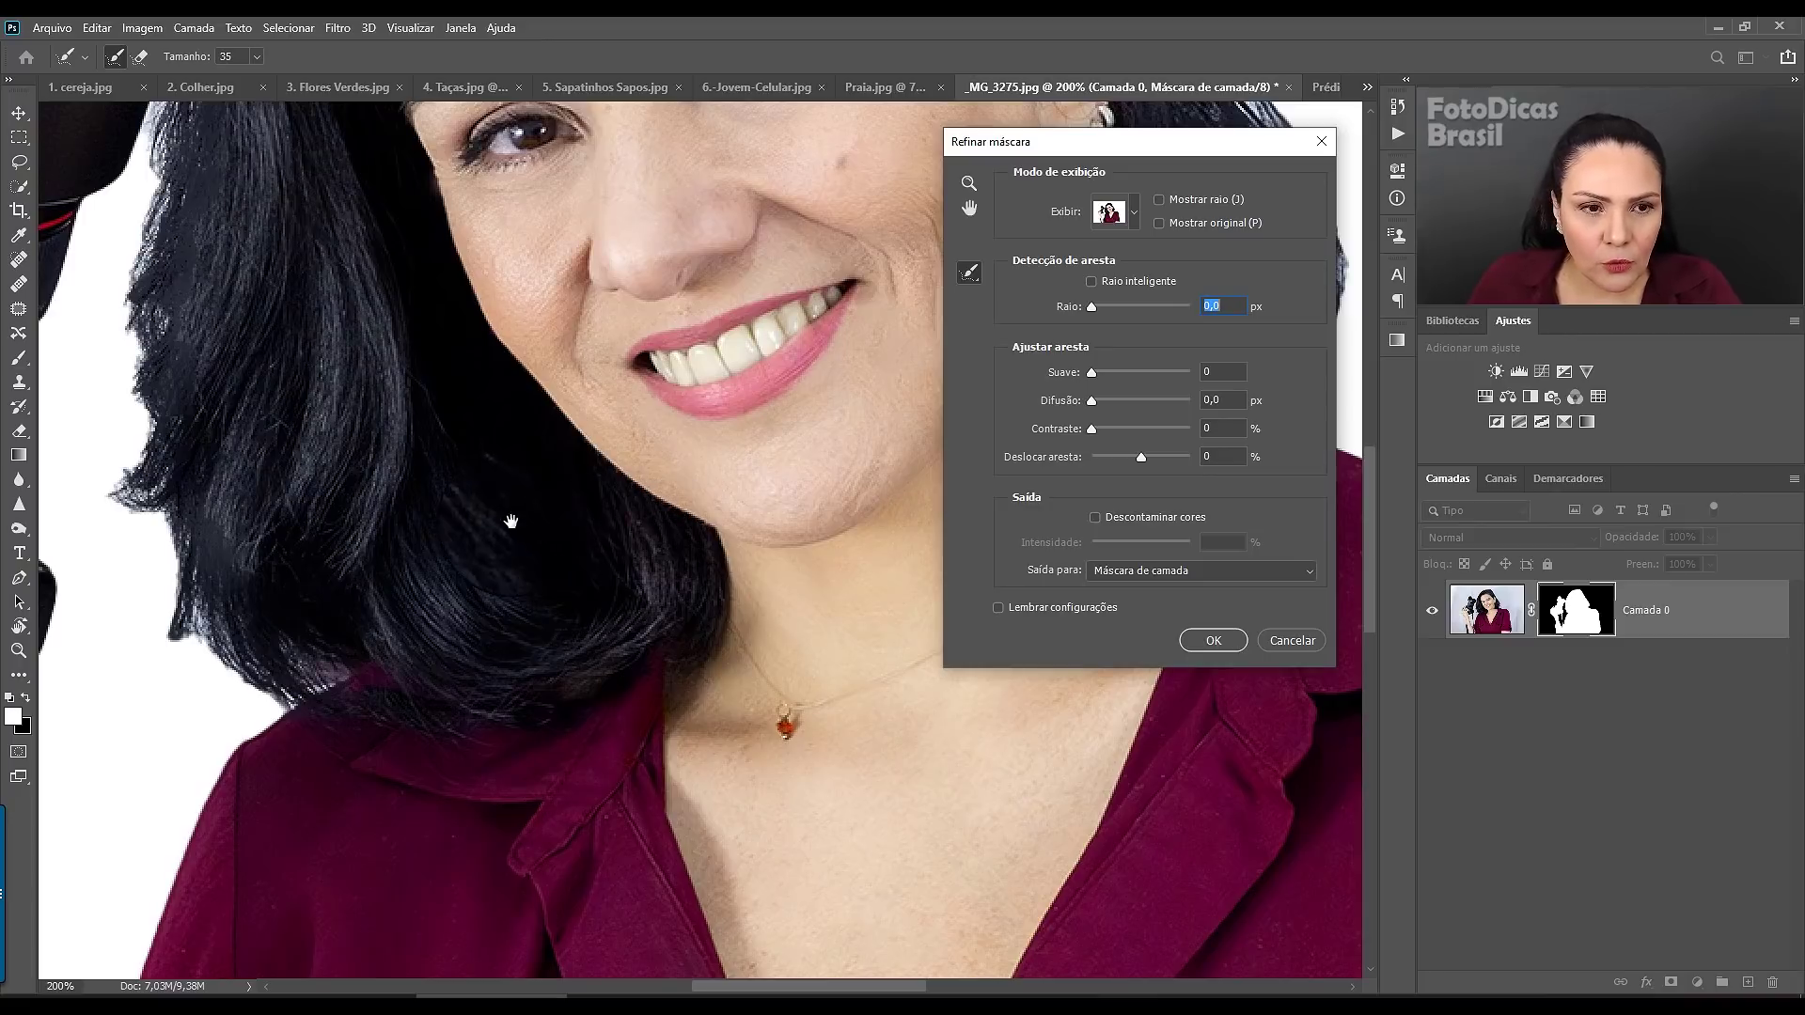
left_click_drag(511, 524, 665, 403)
- Brush Refine Radius along the hair outline, top of head and ear, then apply with OK
left_click_drag(497, 555, 334, 468)
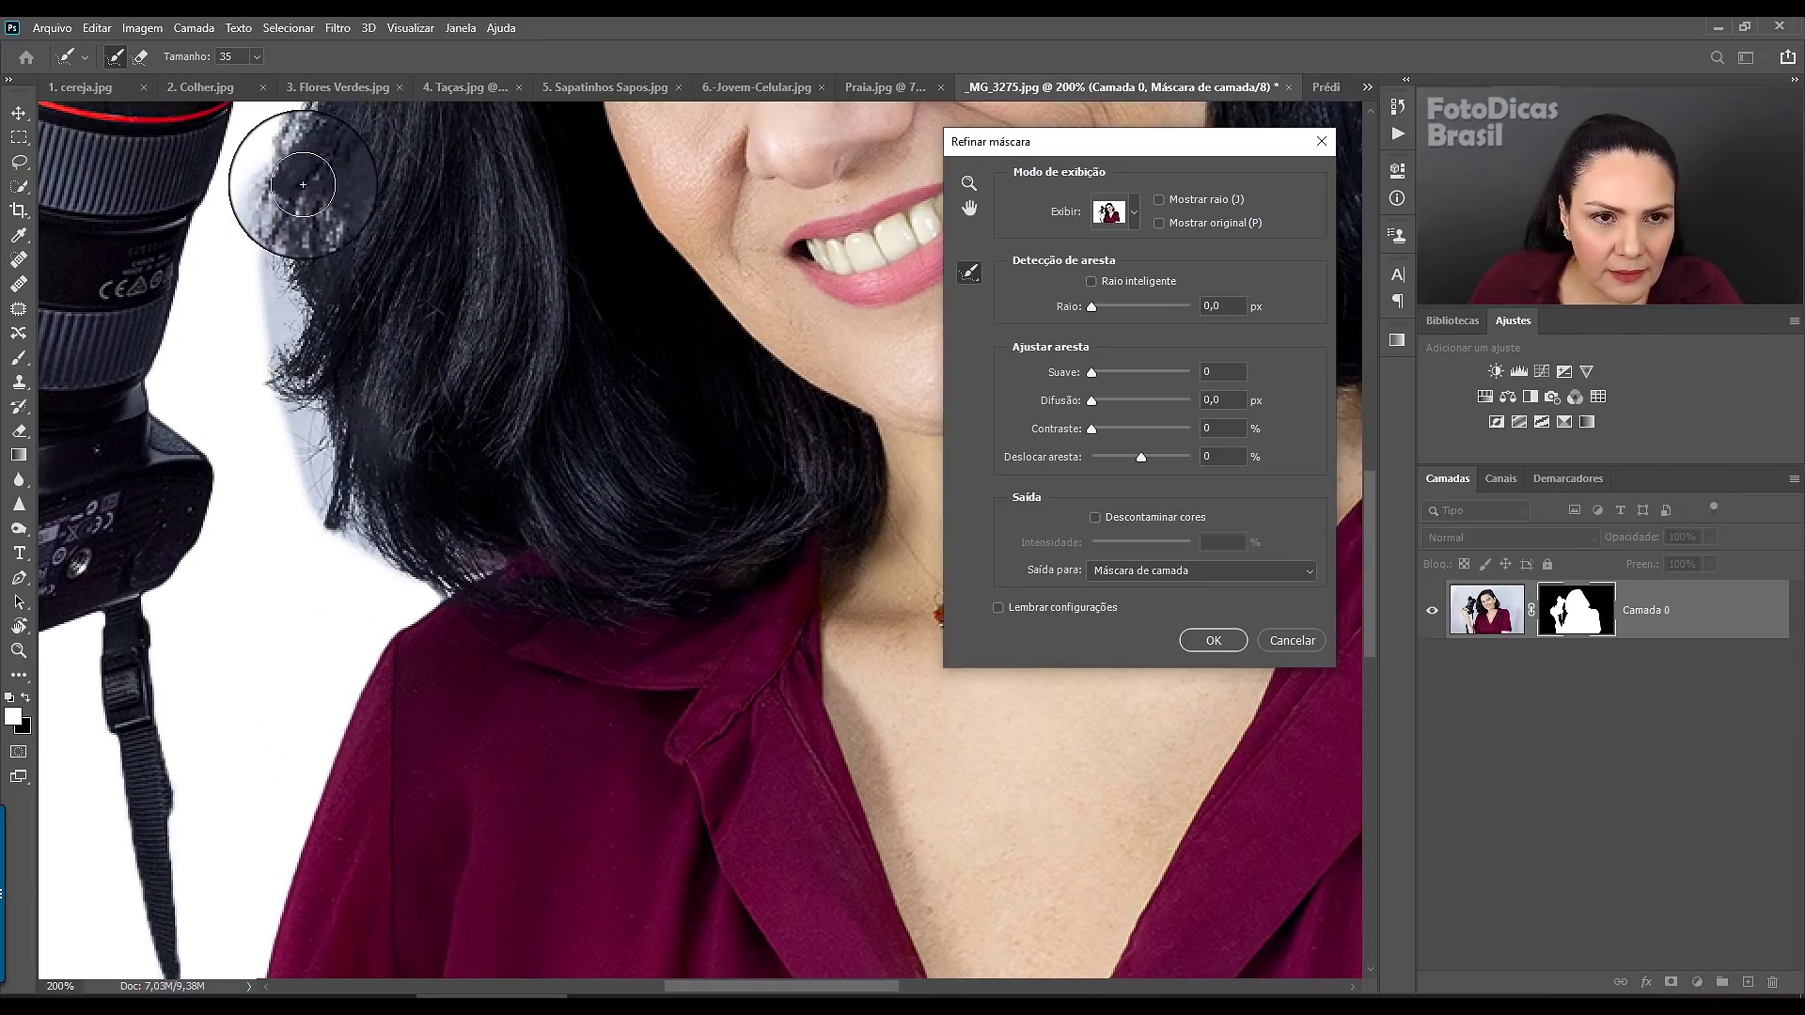
left_click_drag(334, 468, 282, 99)
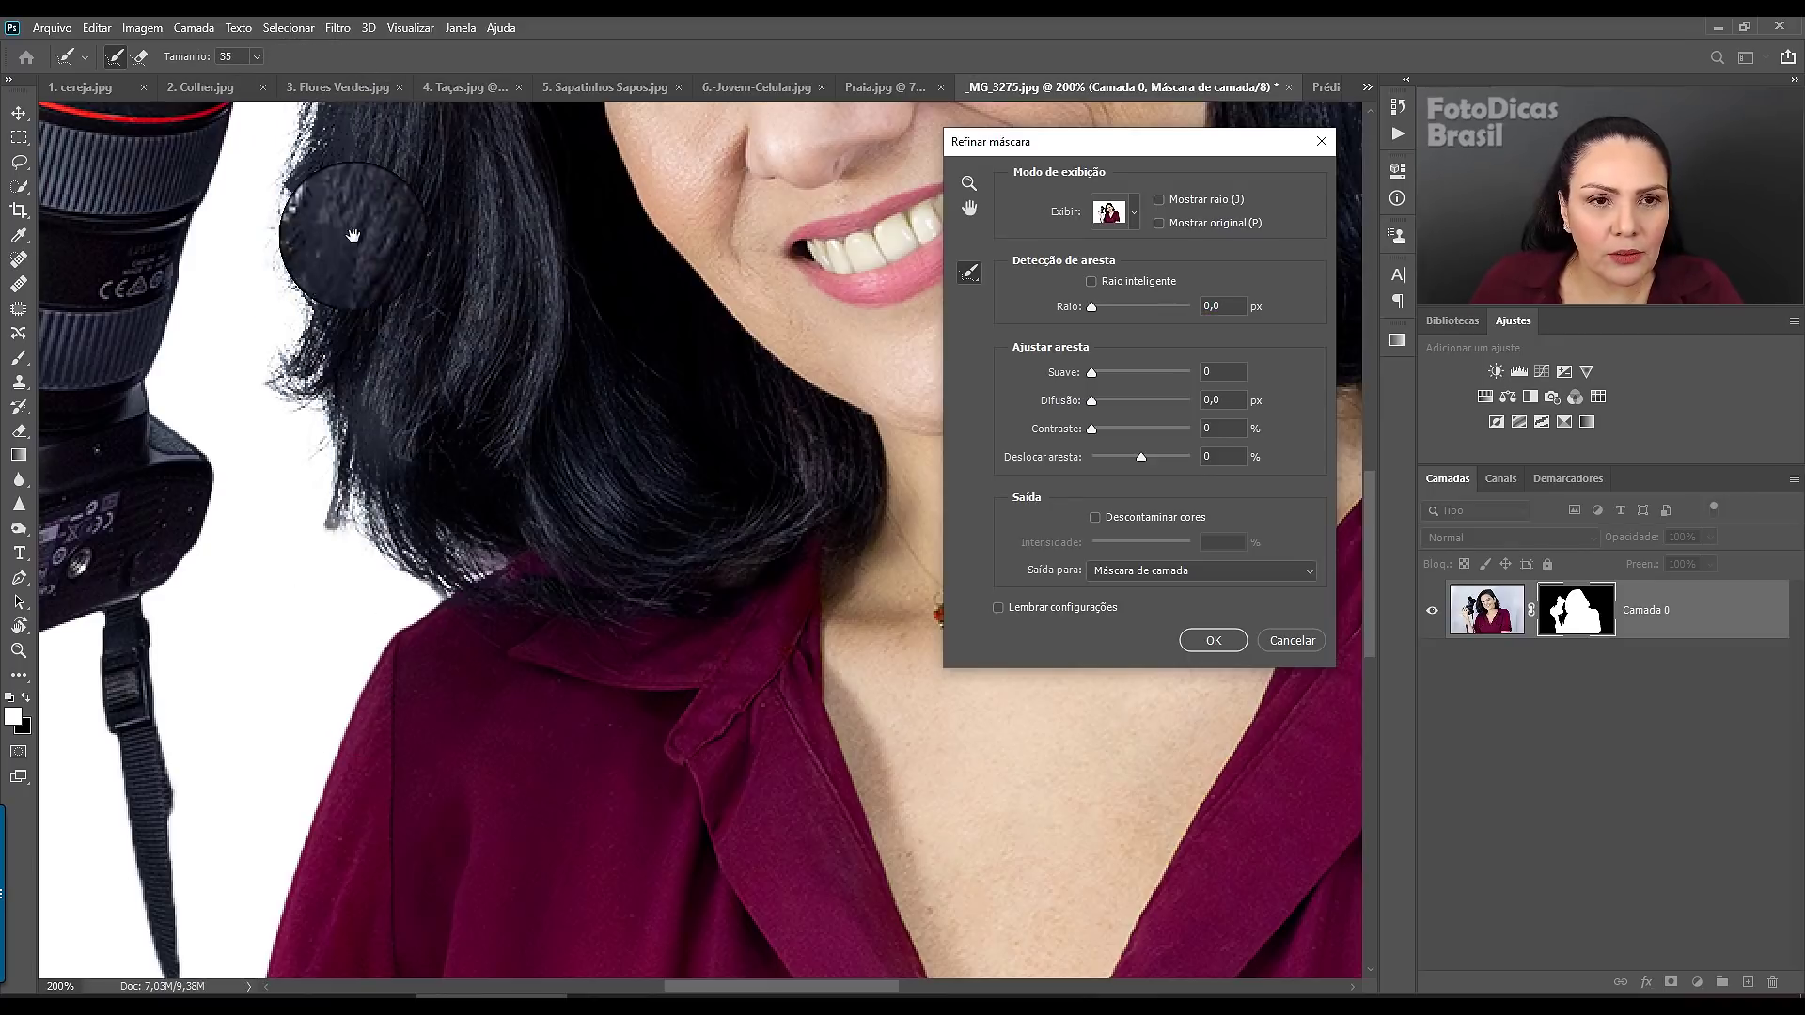
left_click_drag(354, 233, 278, 707)
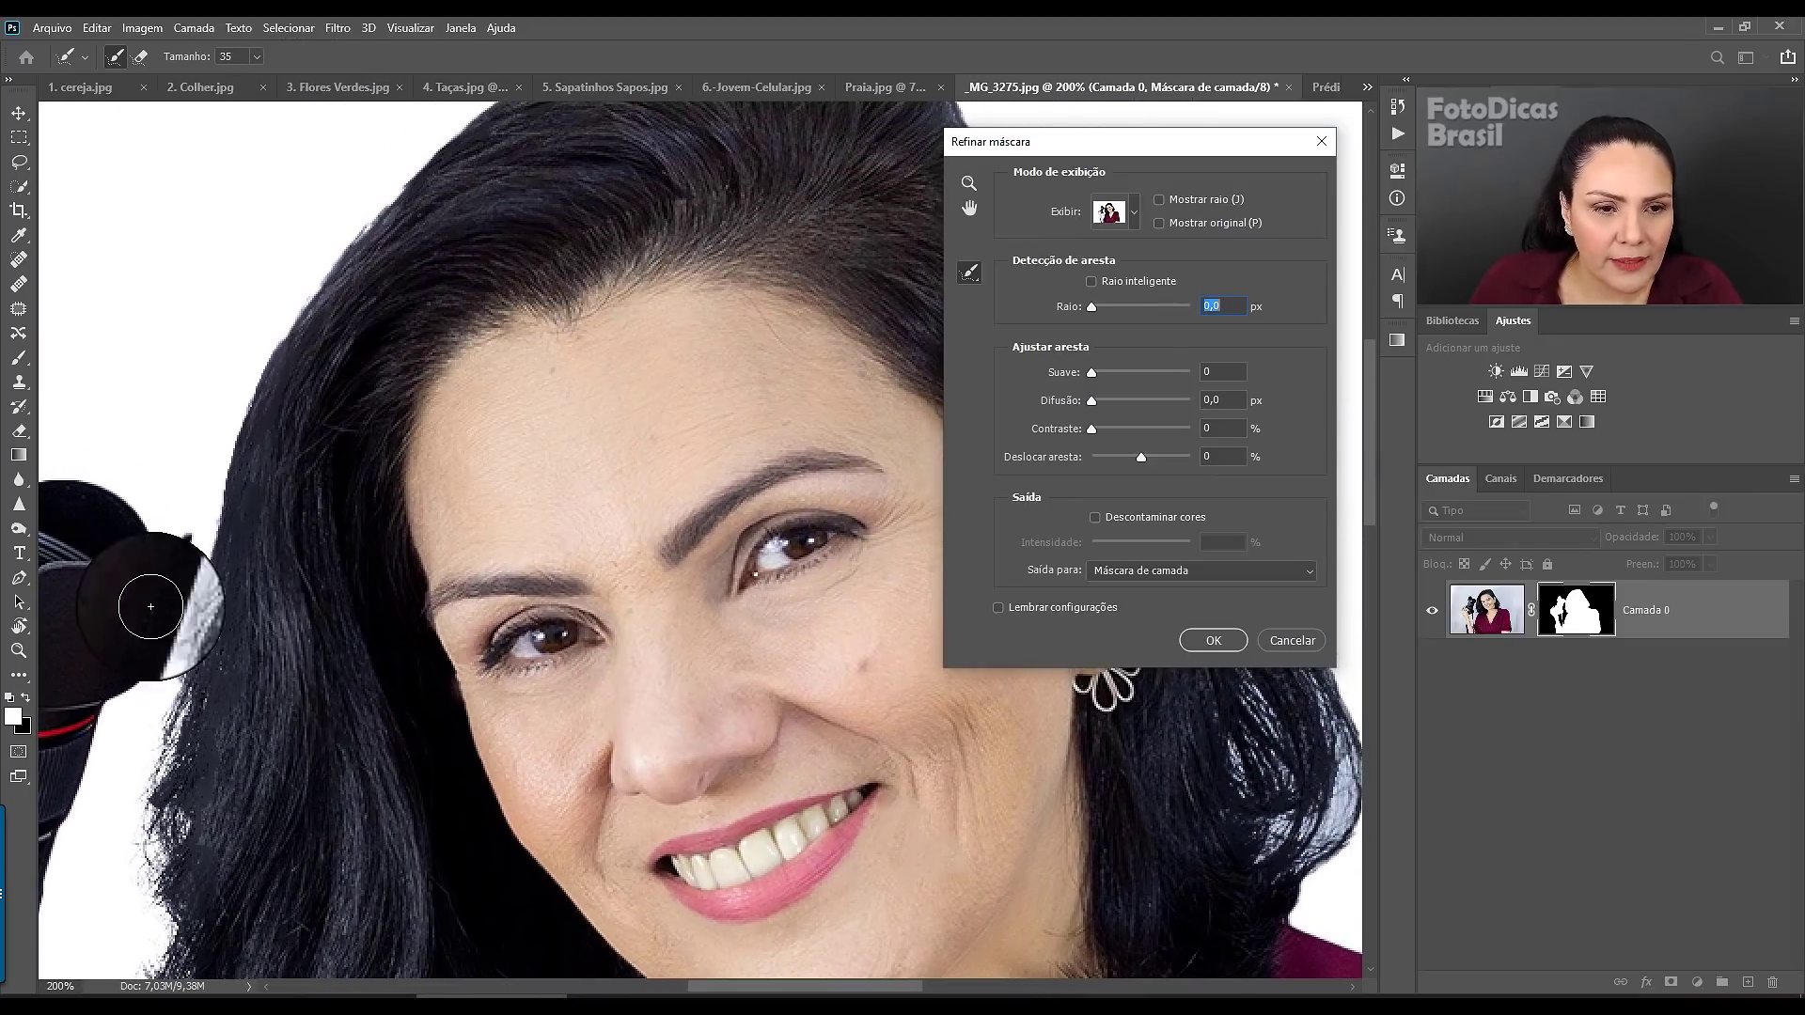
mouse_move(149, 605)
left_mouse_down()
mouse_move(197, 590)
mouse_move(222, 742)
left_mouse_up()
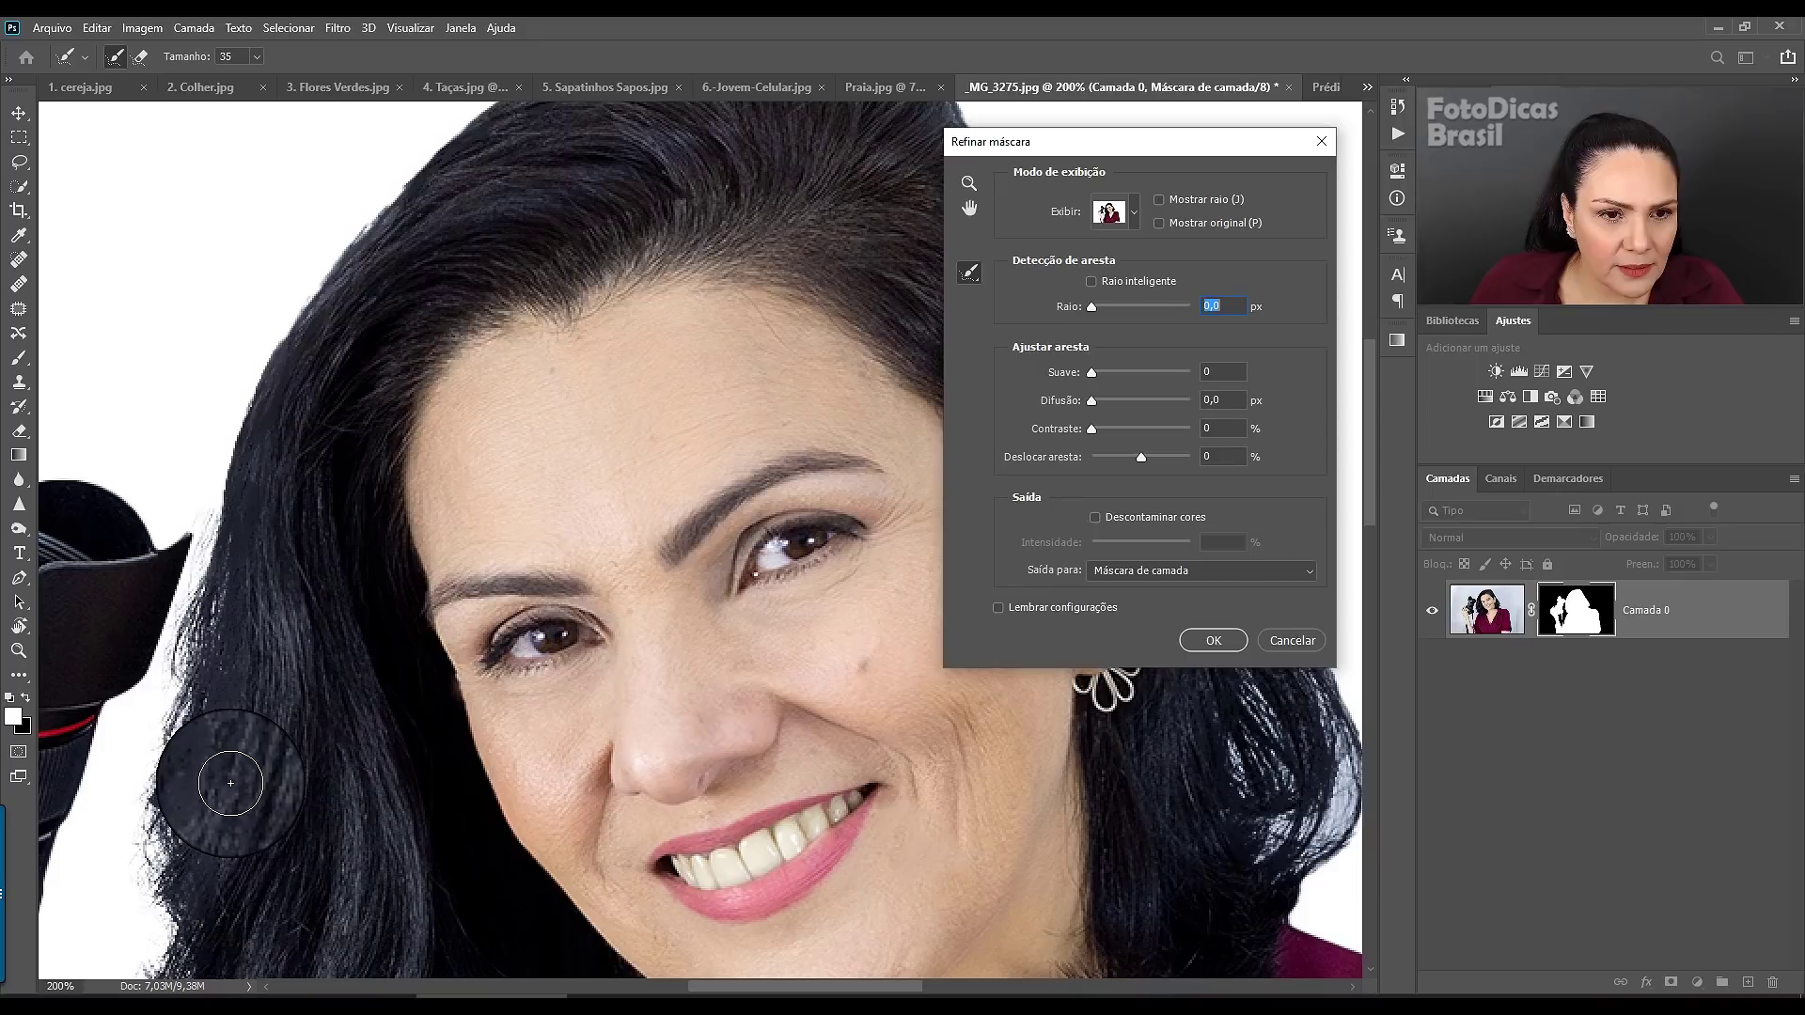
mouse_move(193, 544)
left_mouse_down()
mouse_move(181, 483)
mouse_move(258, 310)
mouse_move(342, 194)
mouse_move(413, 143)
left_mouse_up()
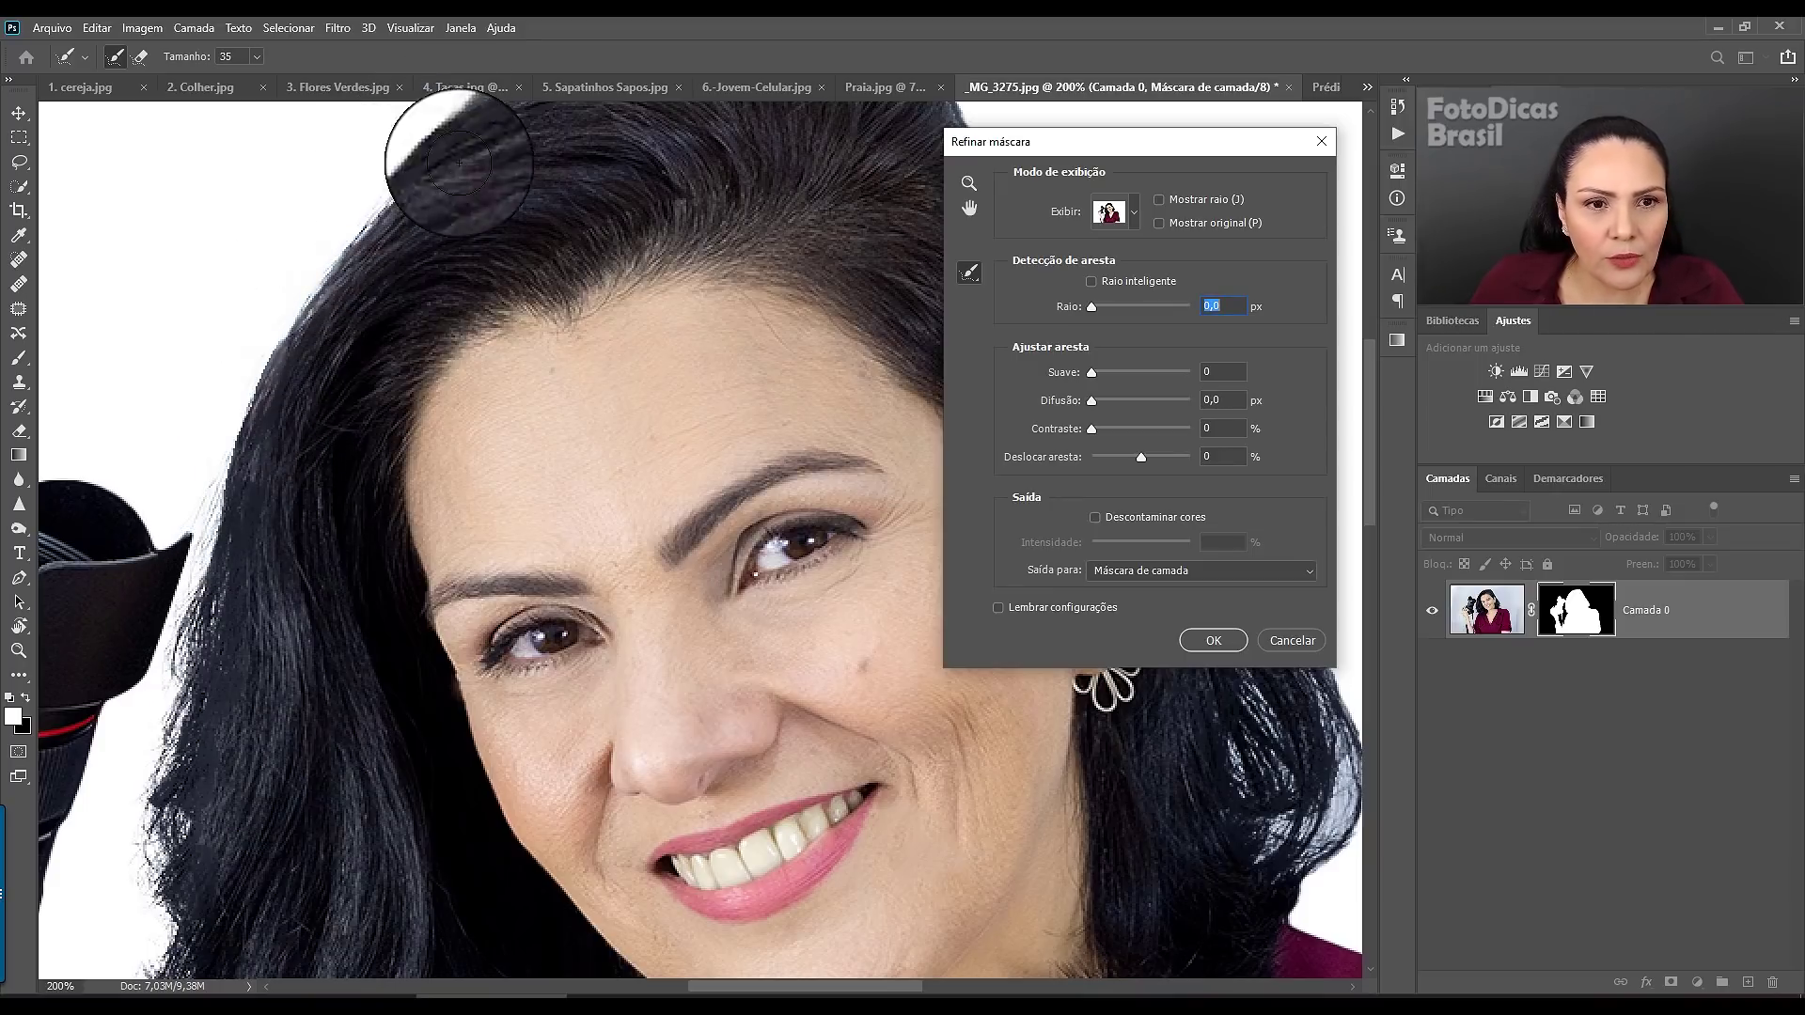
left_click_drag(496, 197, 258, 553)
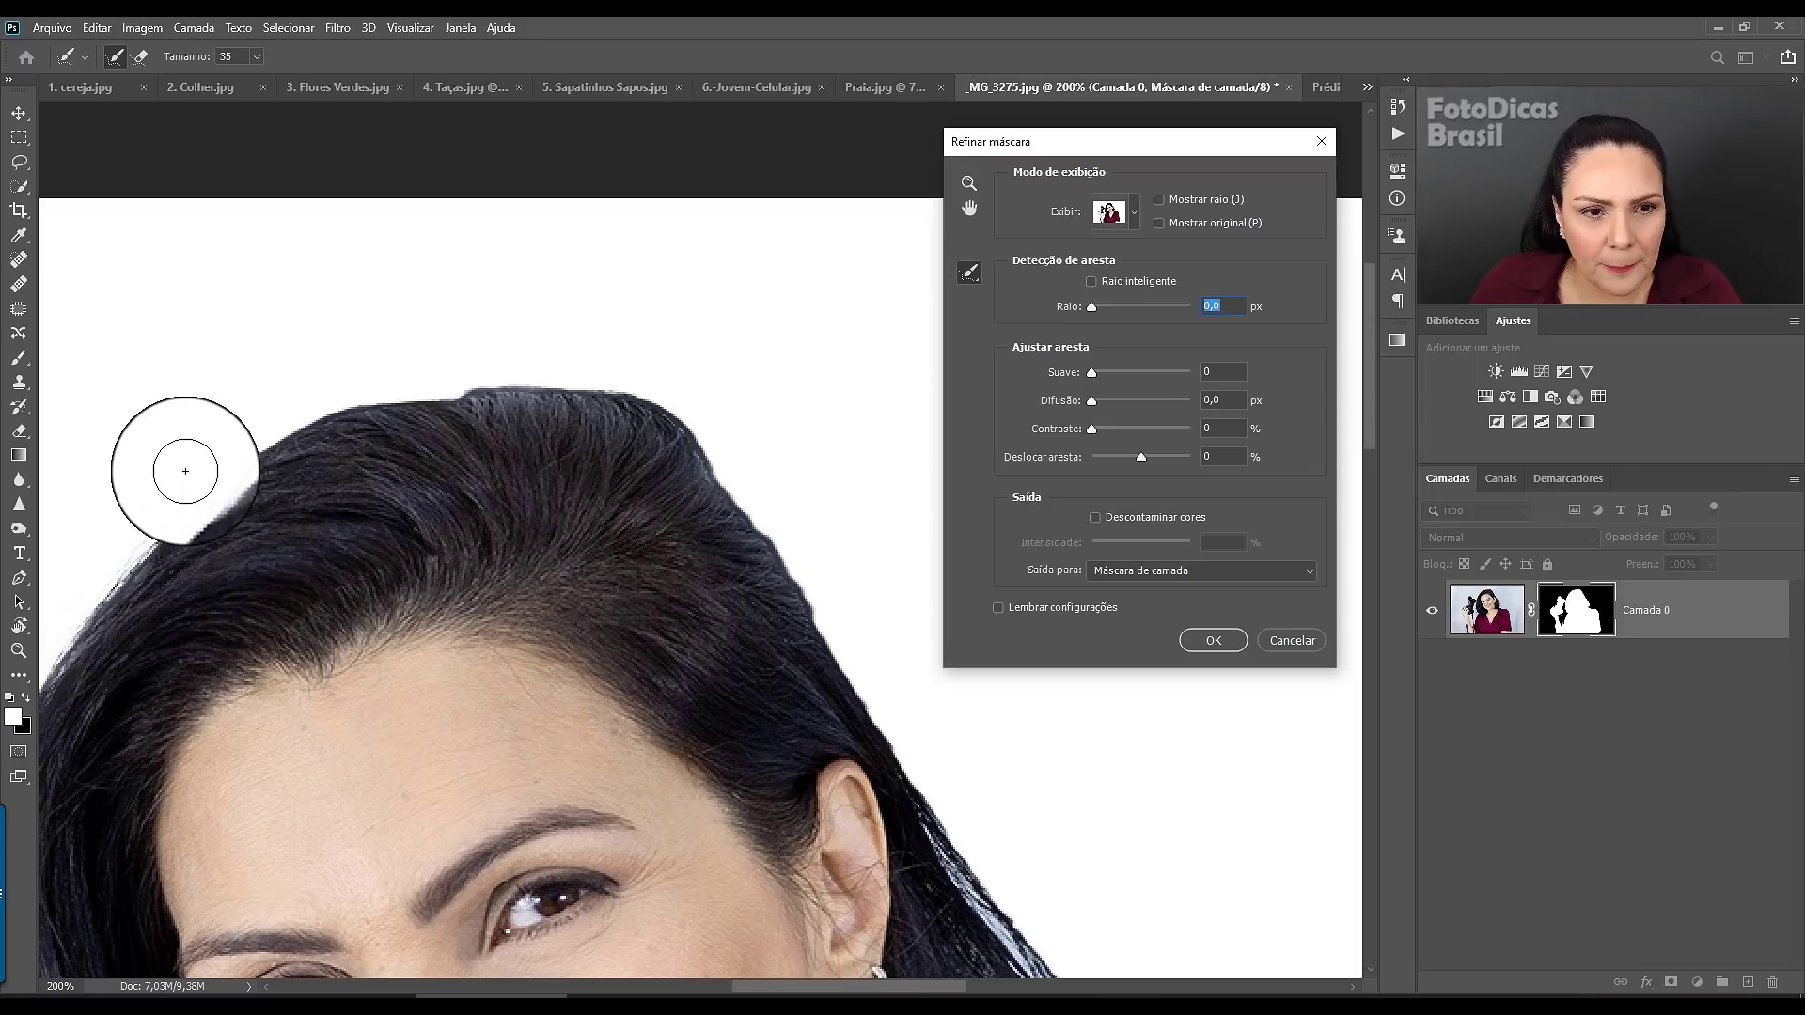
mouse_move(185, 471)
left_mouse_down()
mouse_move(230, 423)
mouse_move(423, 370)
mouse_move(572, 375)
mouse_move(676, 410)
mouse_move(1034, 940)
left_mouse_up()
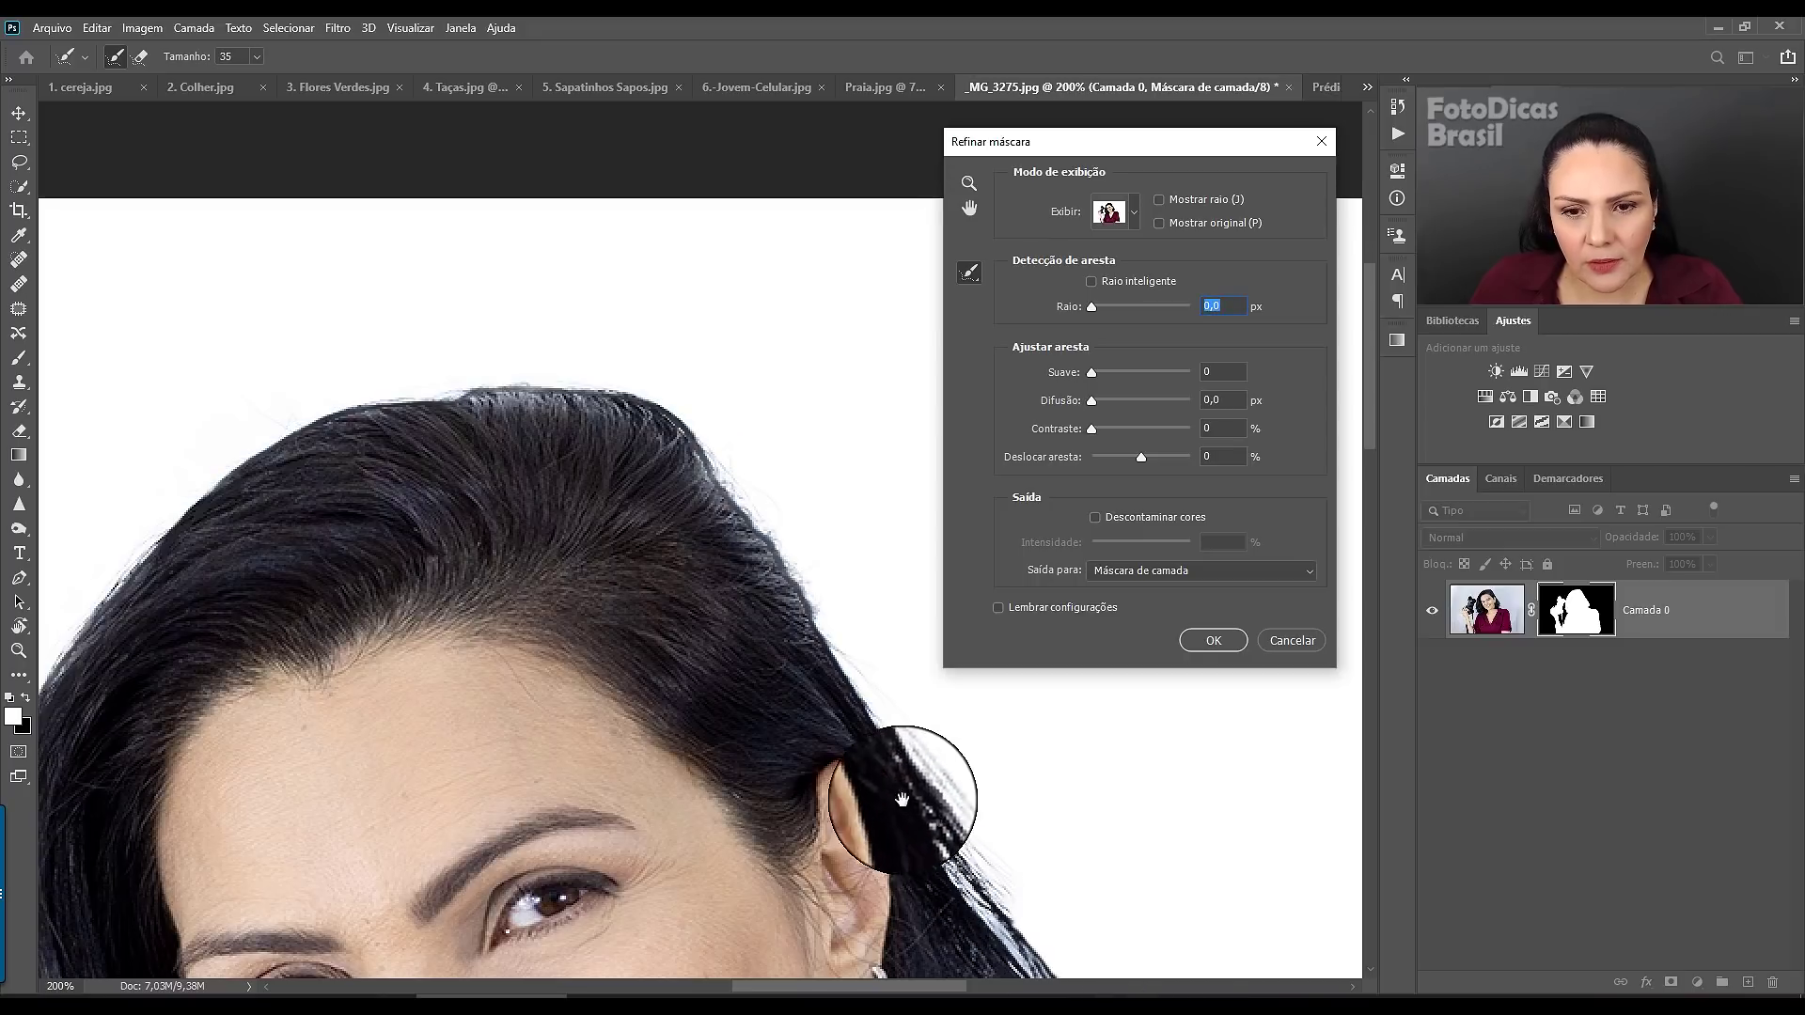
mouse_move(906, 757)
left_mouse_down()
mouse_move(552, 291)
mouse_move(746, 536)
mouse_move(741, 661)
mouse_move(719, 700)
left_mouse_up()
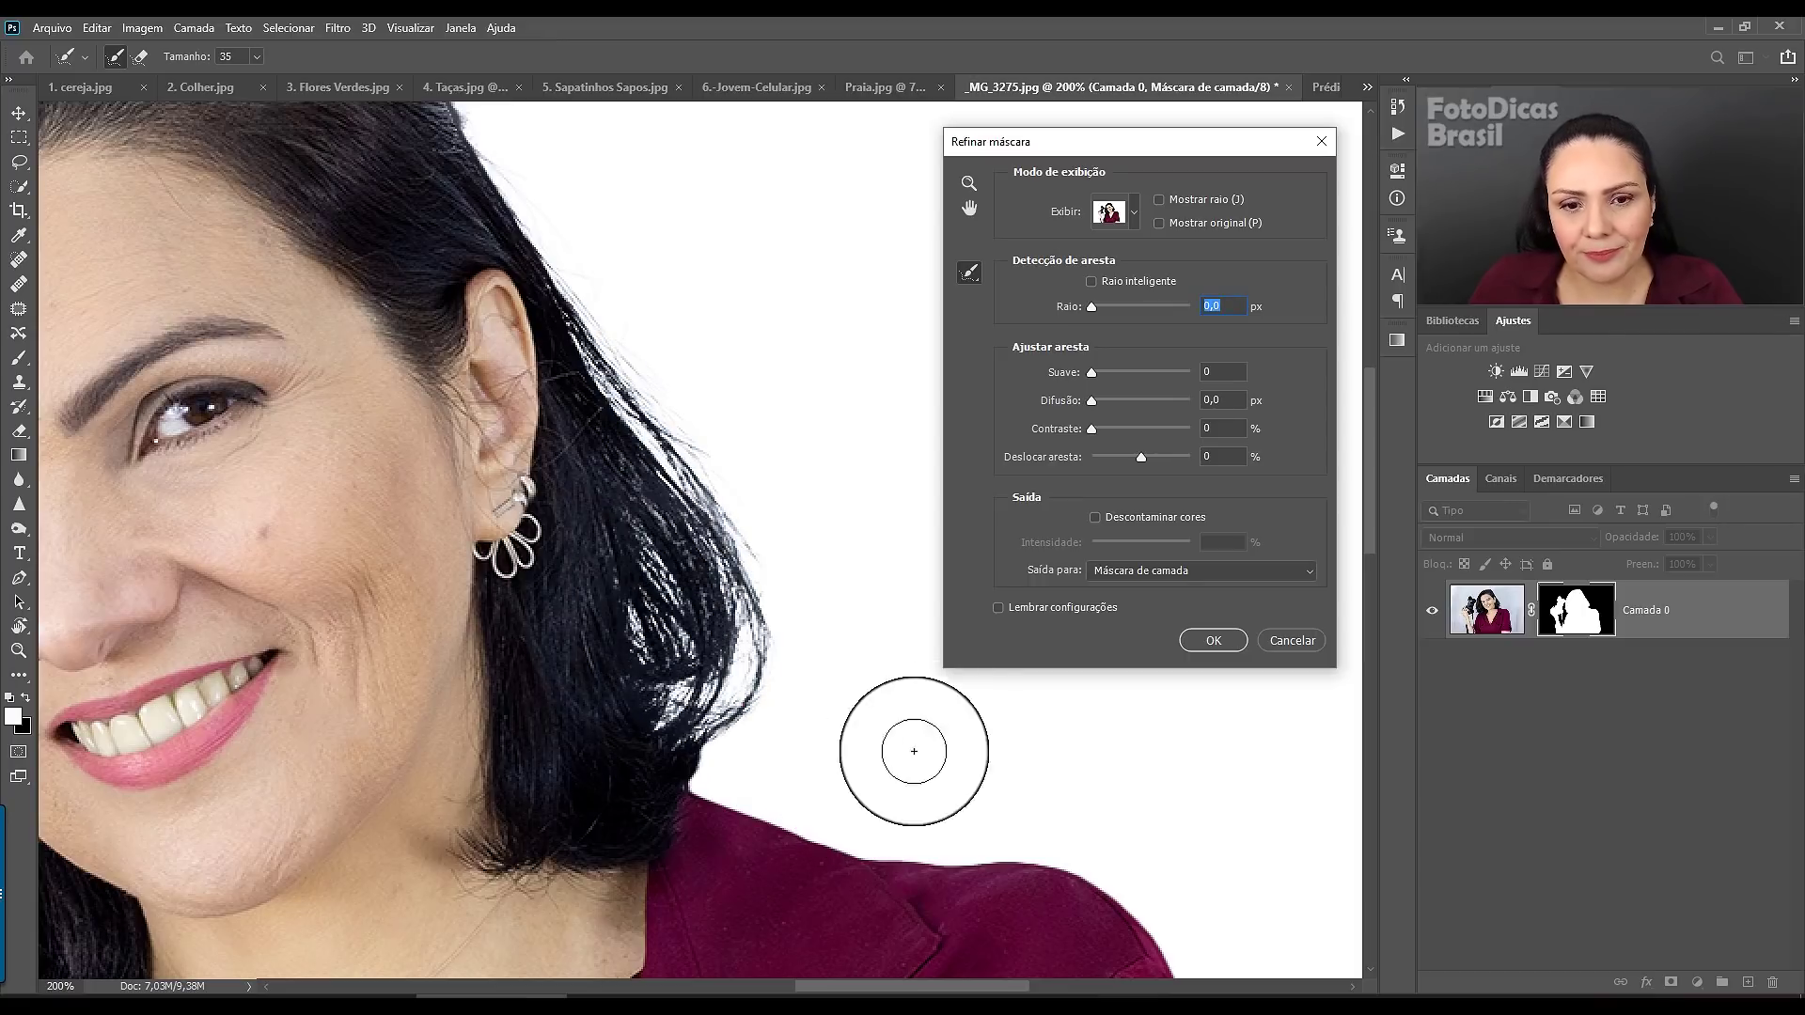
key("ctrl+0")
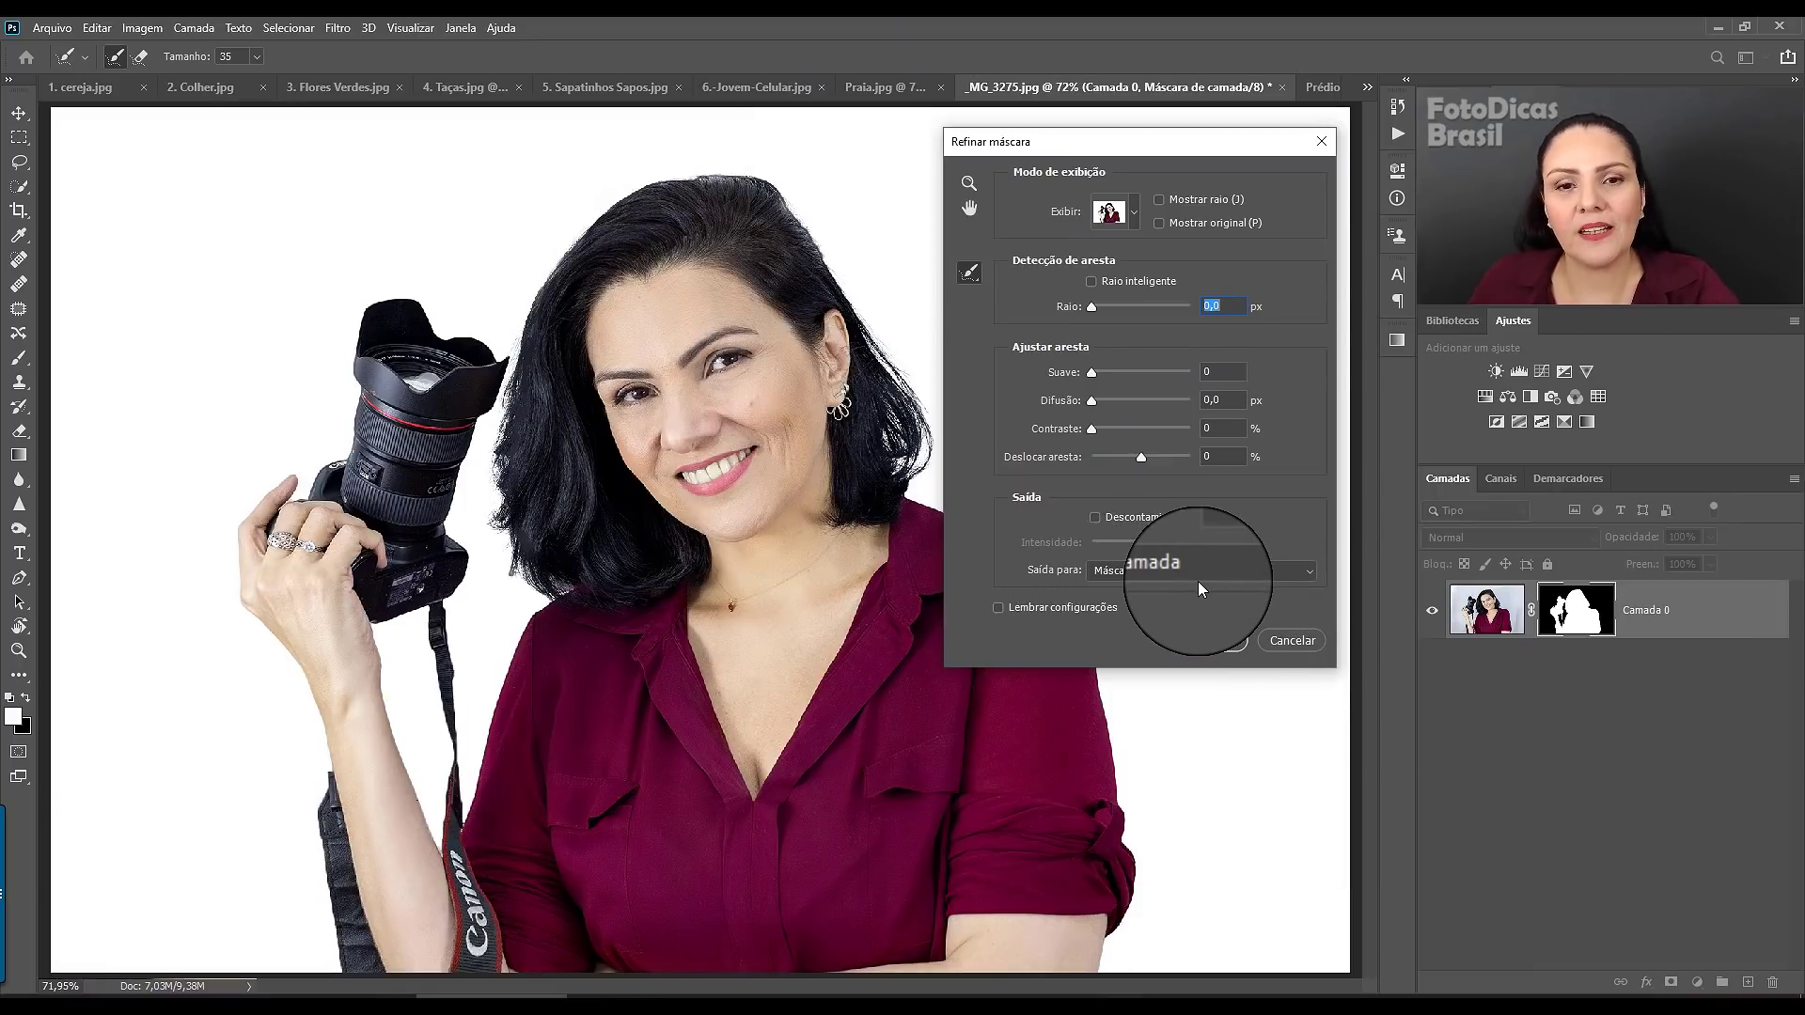
left_click(1214, 641)
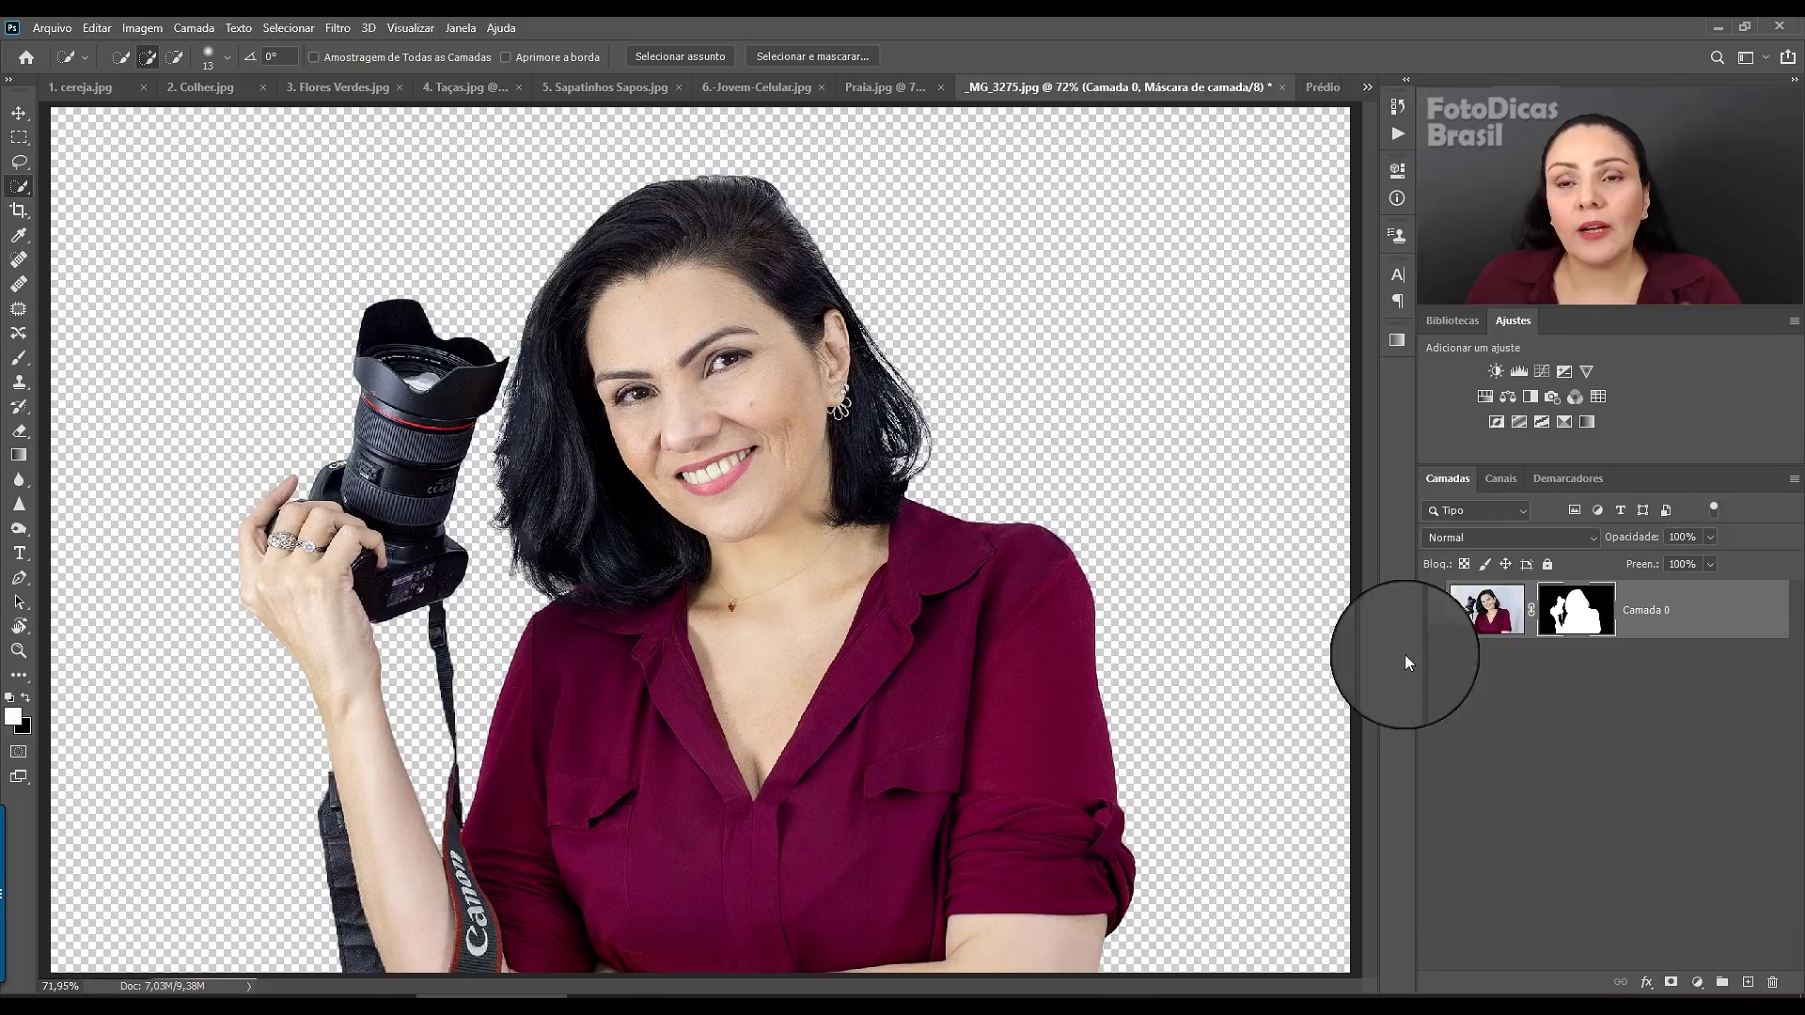
- Bring the Prédios.jpg street photo into the portrait as Camada 1 beneath Camada 0
left_click(1316, 87)
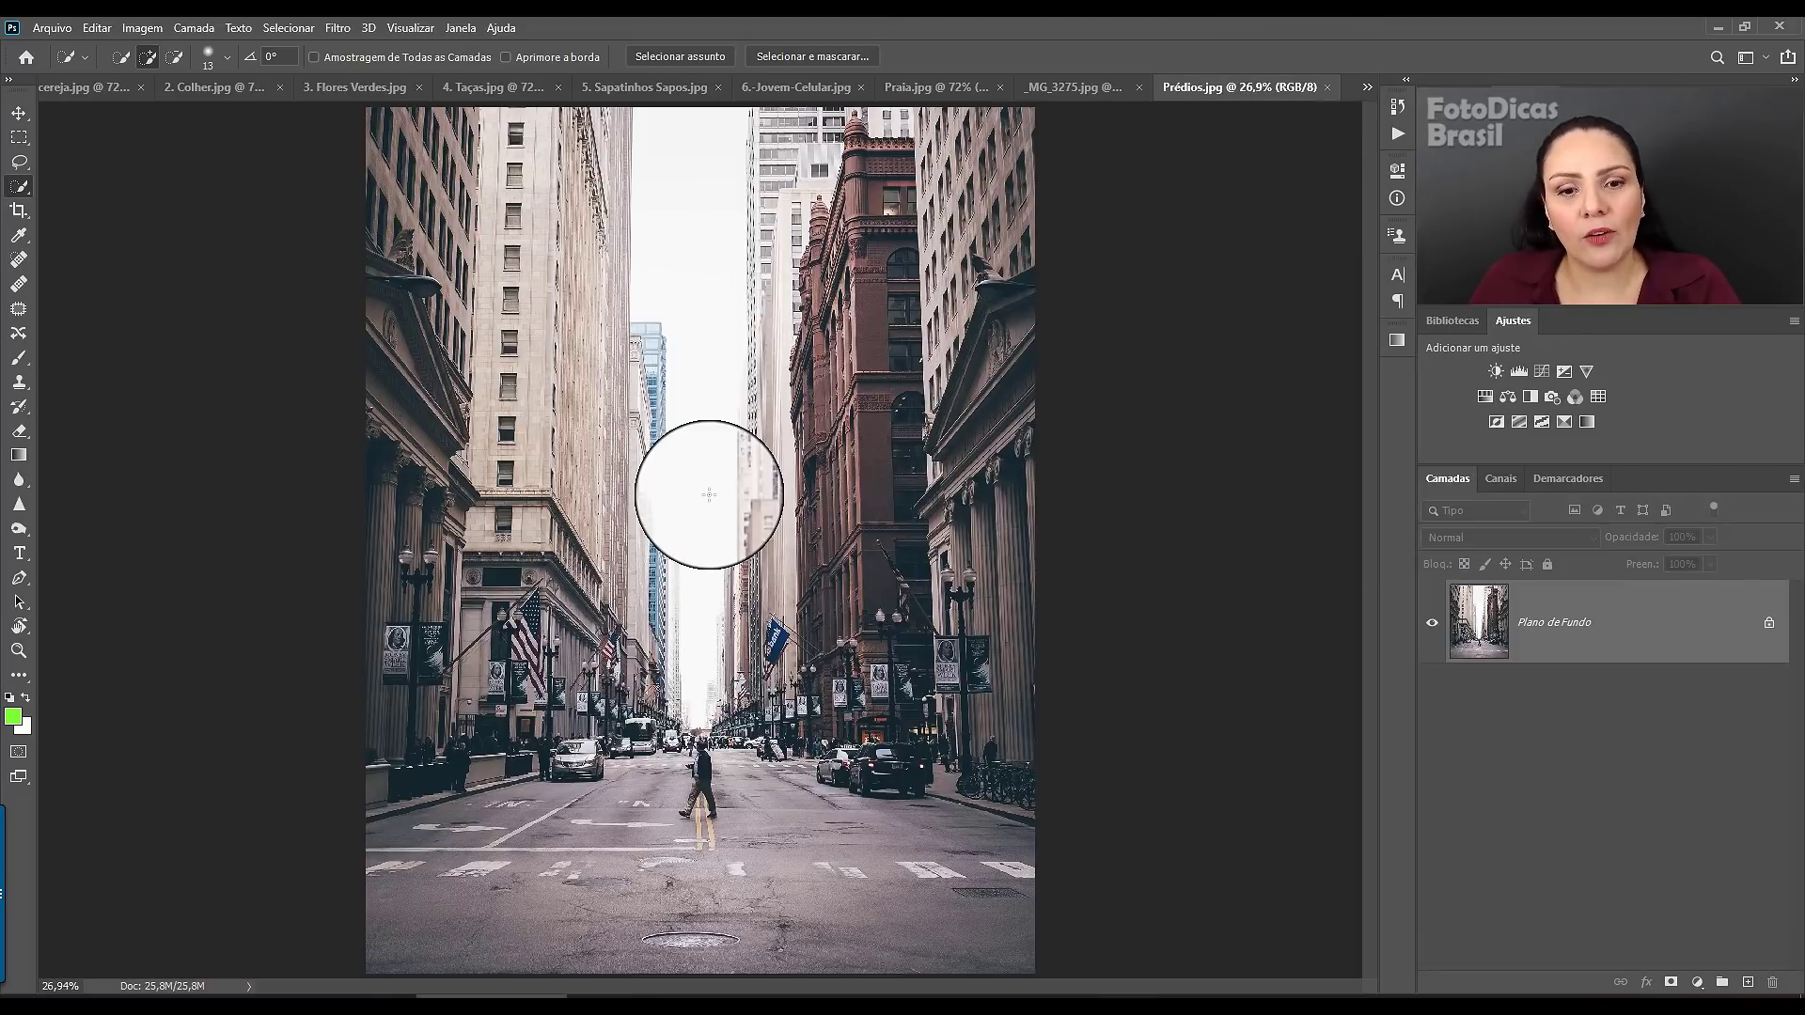
key("v")
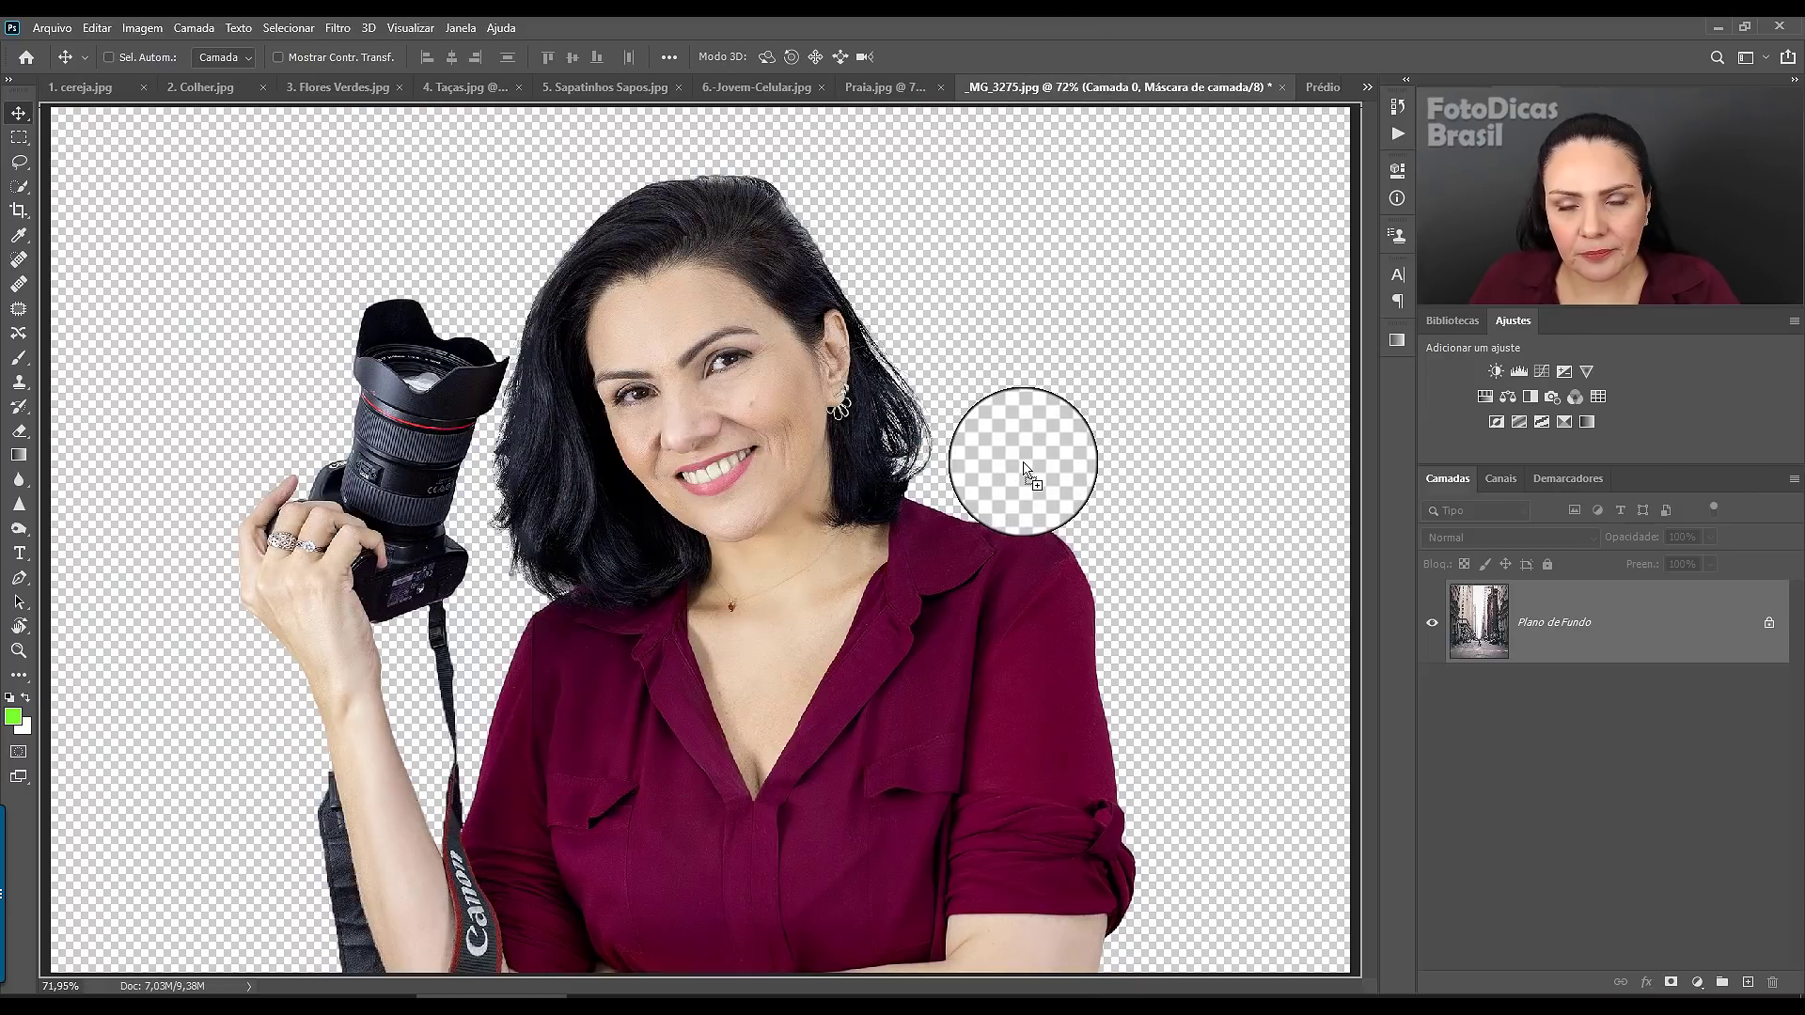
left_click_drag(1051, 89, 1010, 491)
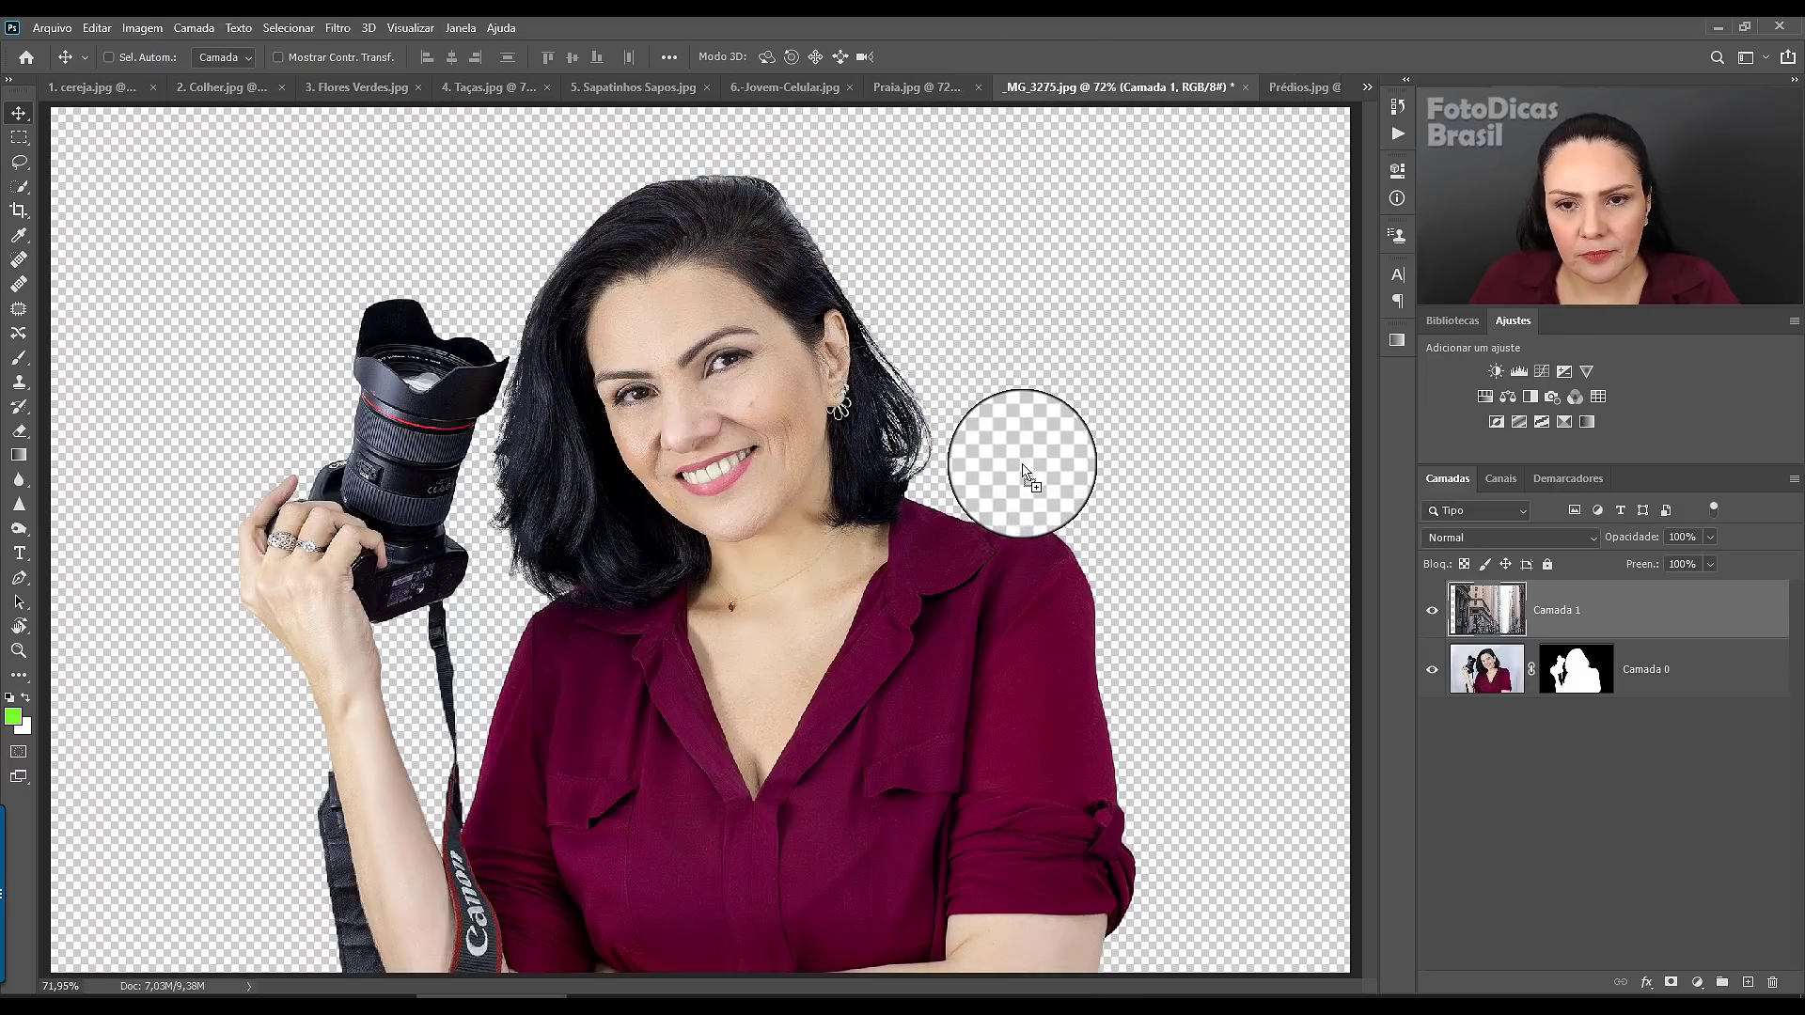
left_click_drag(1487, 610, 1504, 705)
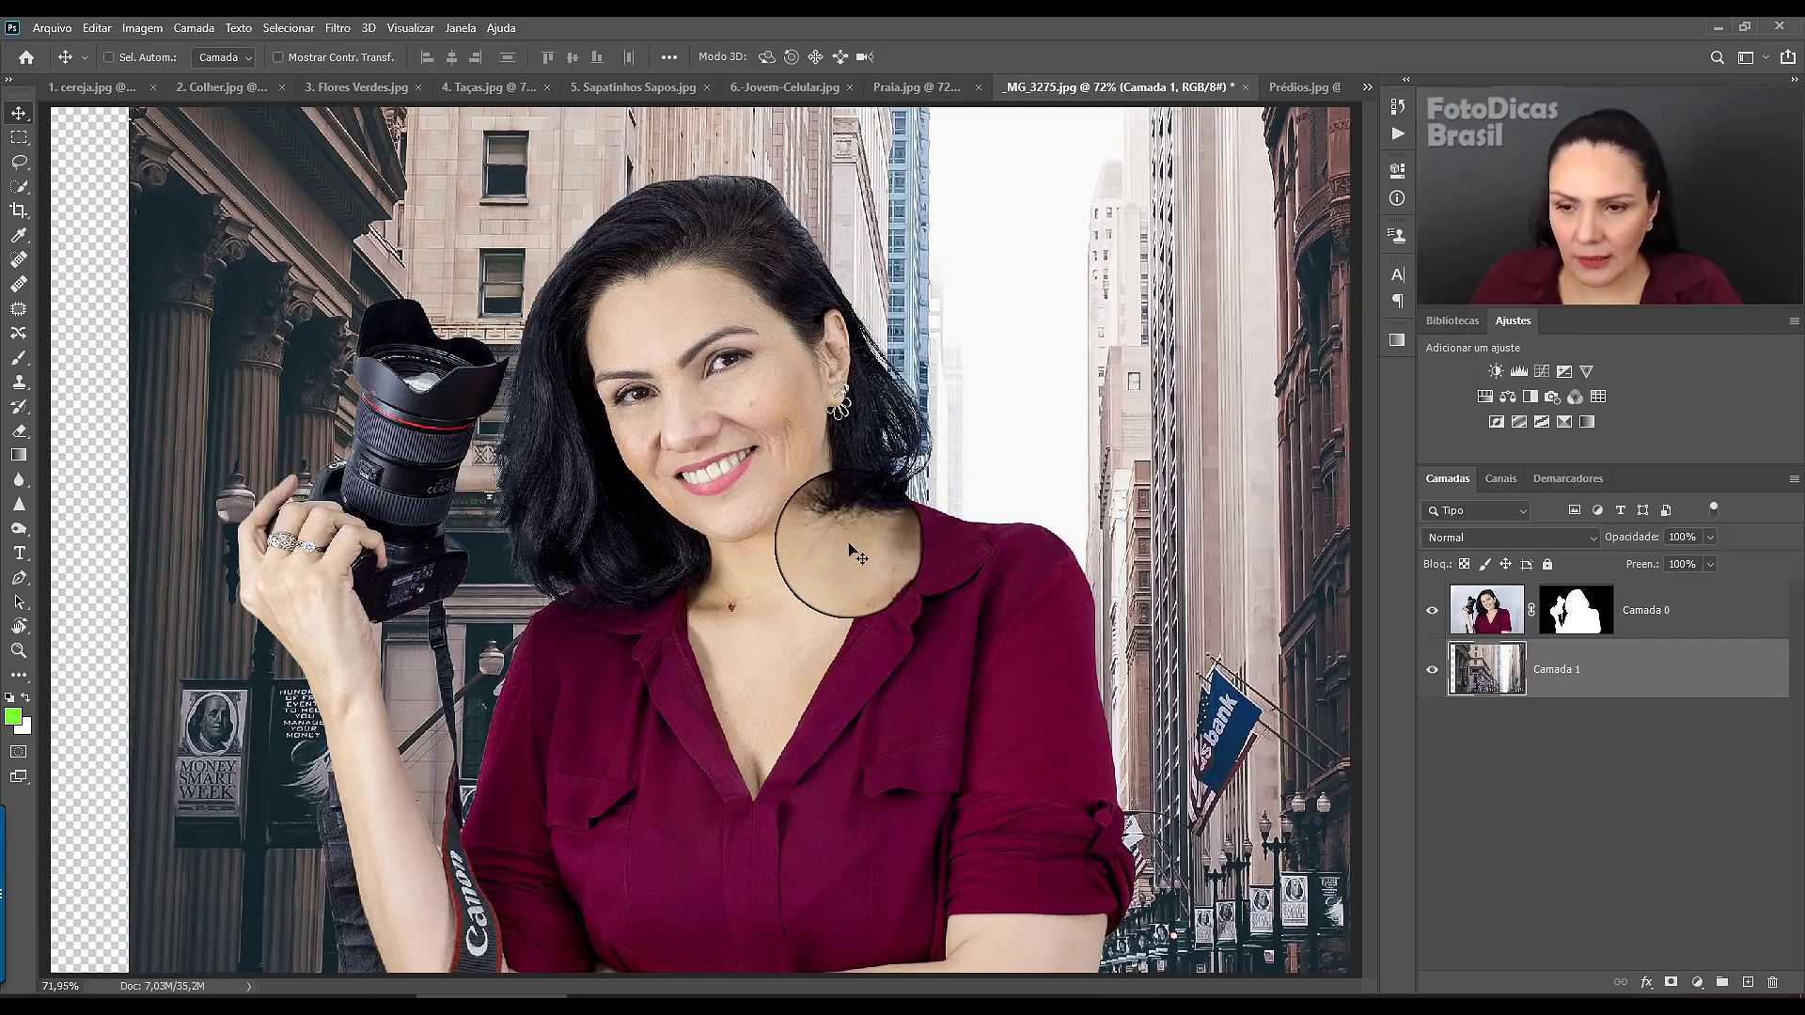
mouse_move(1040, 431)
left_mouse_down()
mouse_move(1025, 348)
mouse_move(1031, 365)
left_mouse_up()
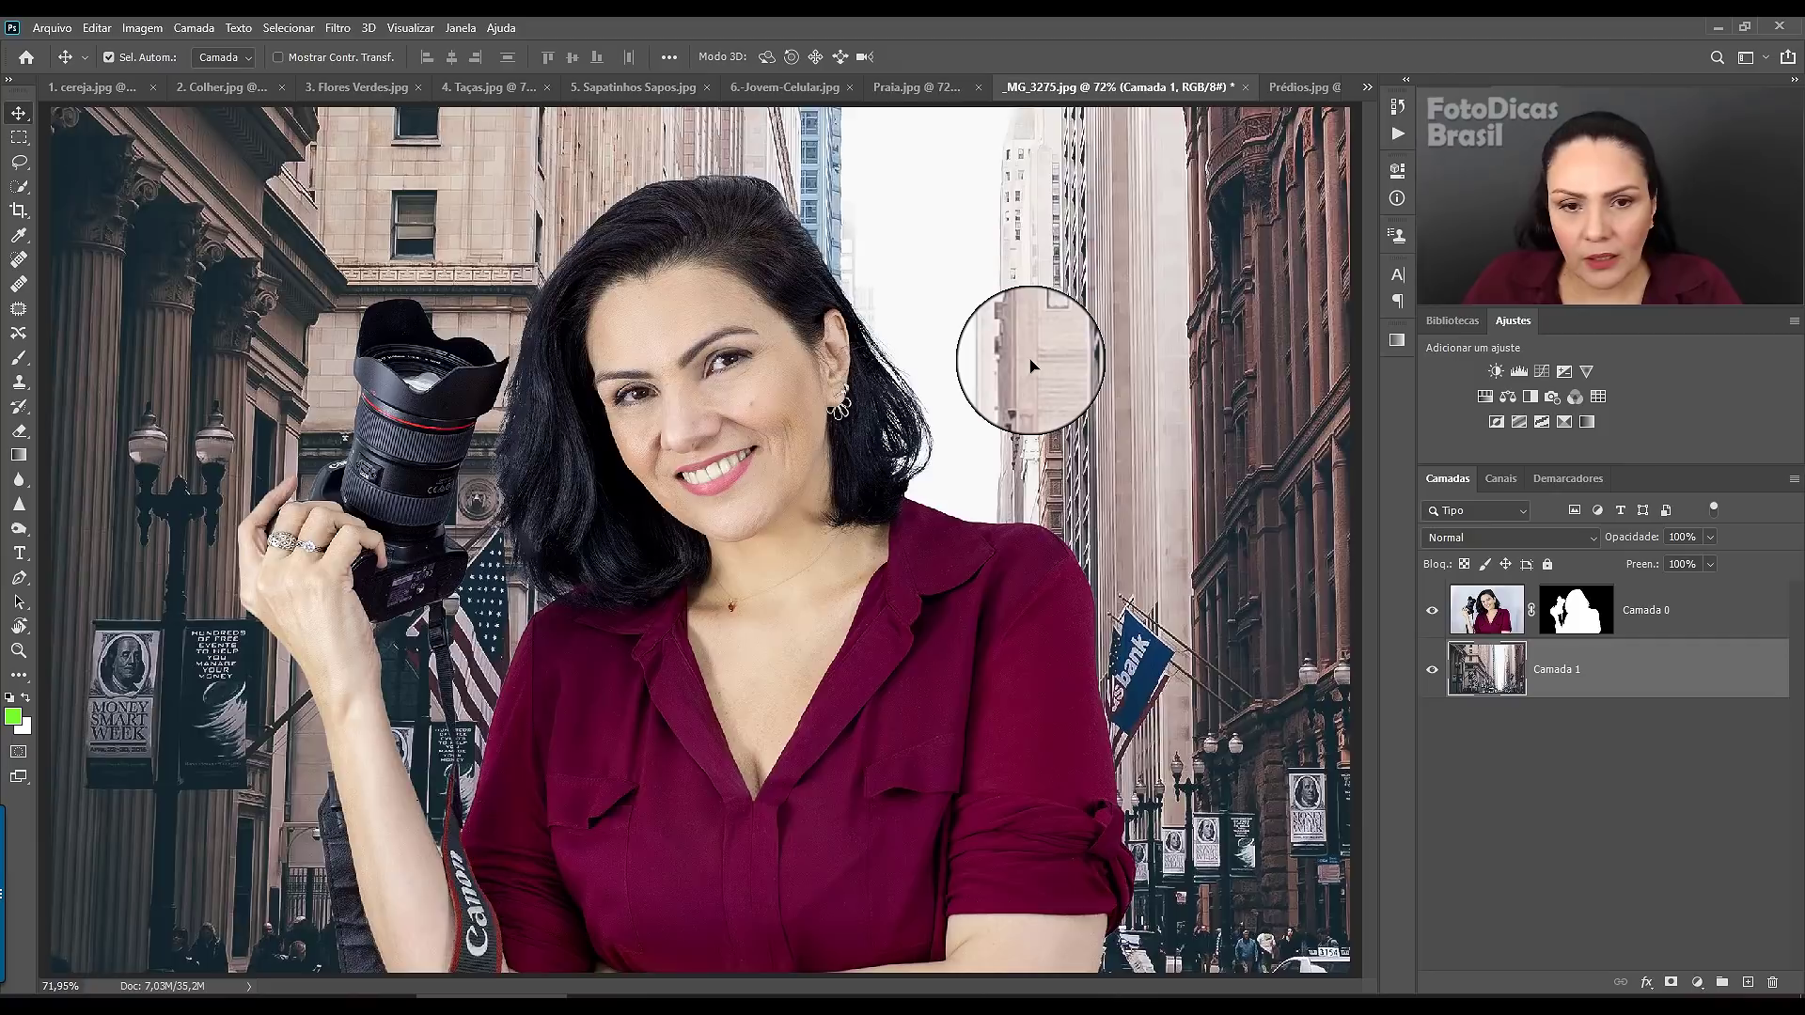
key("ctrl+1")
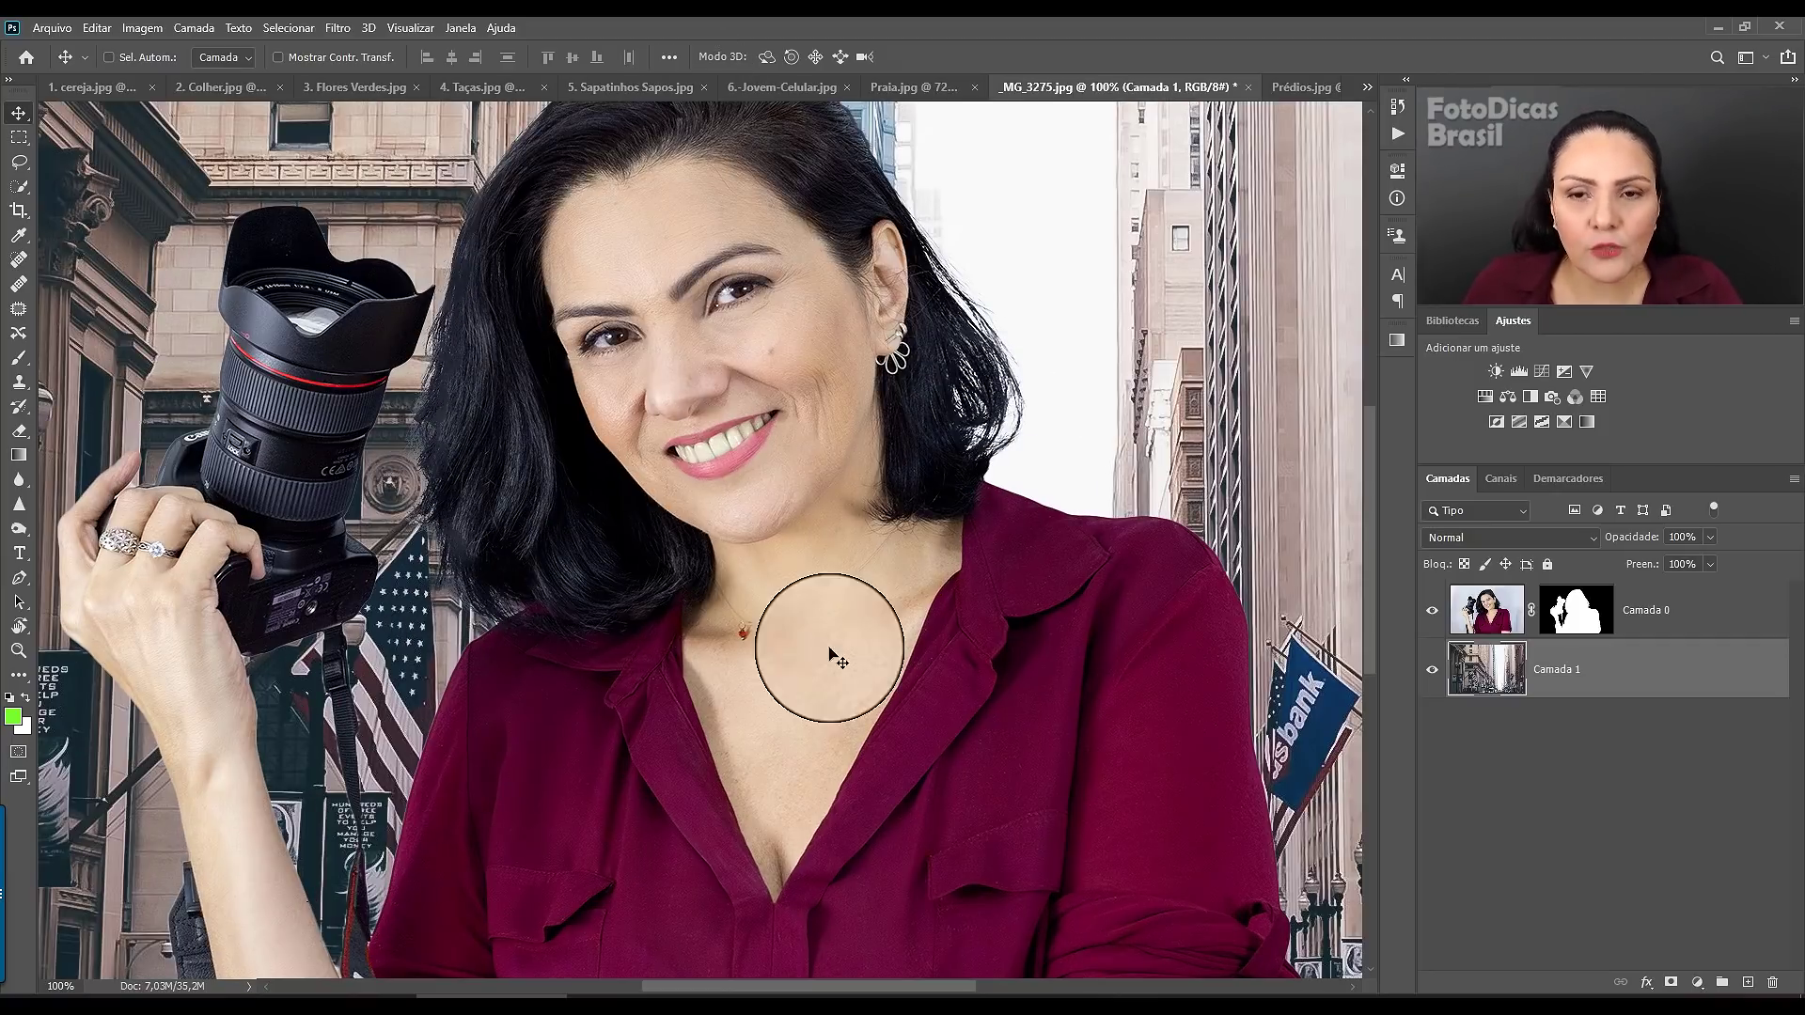
key("ctrl+0")
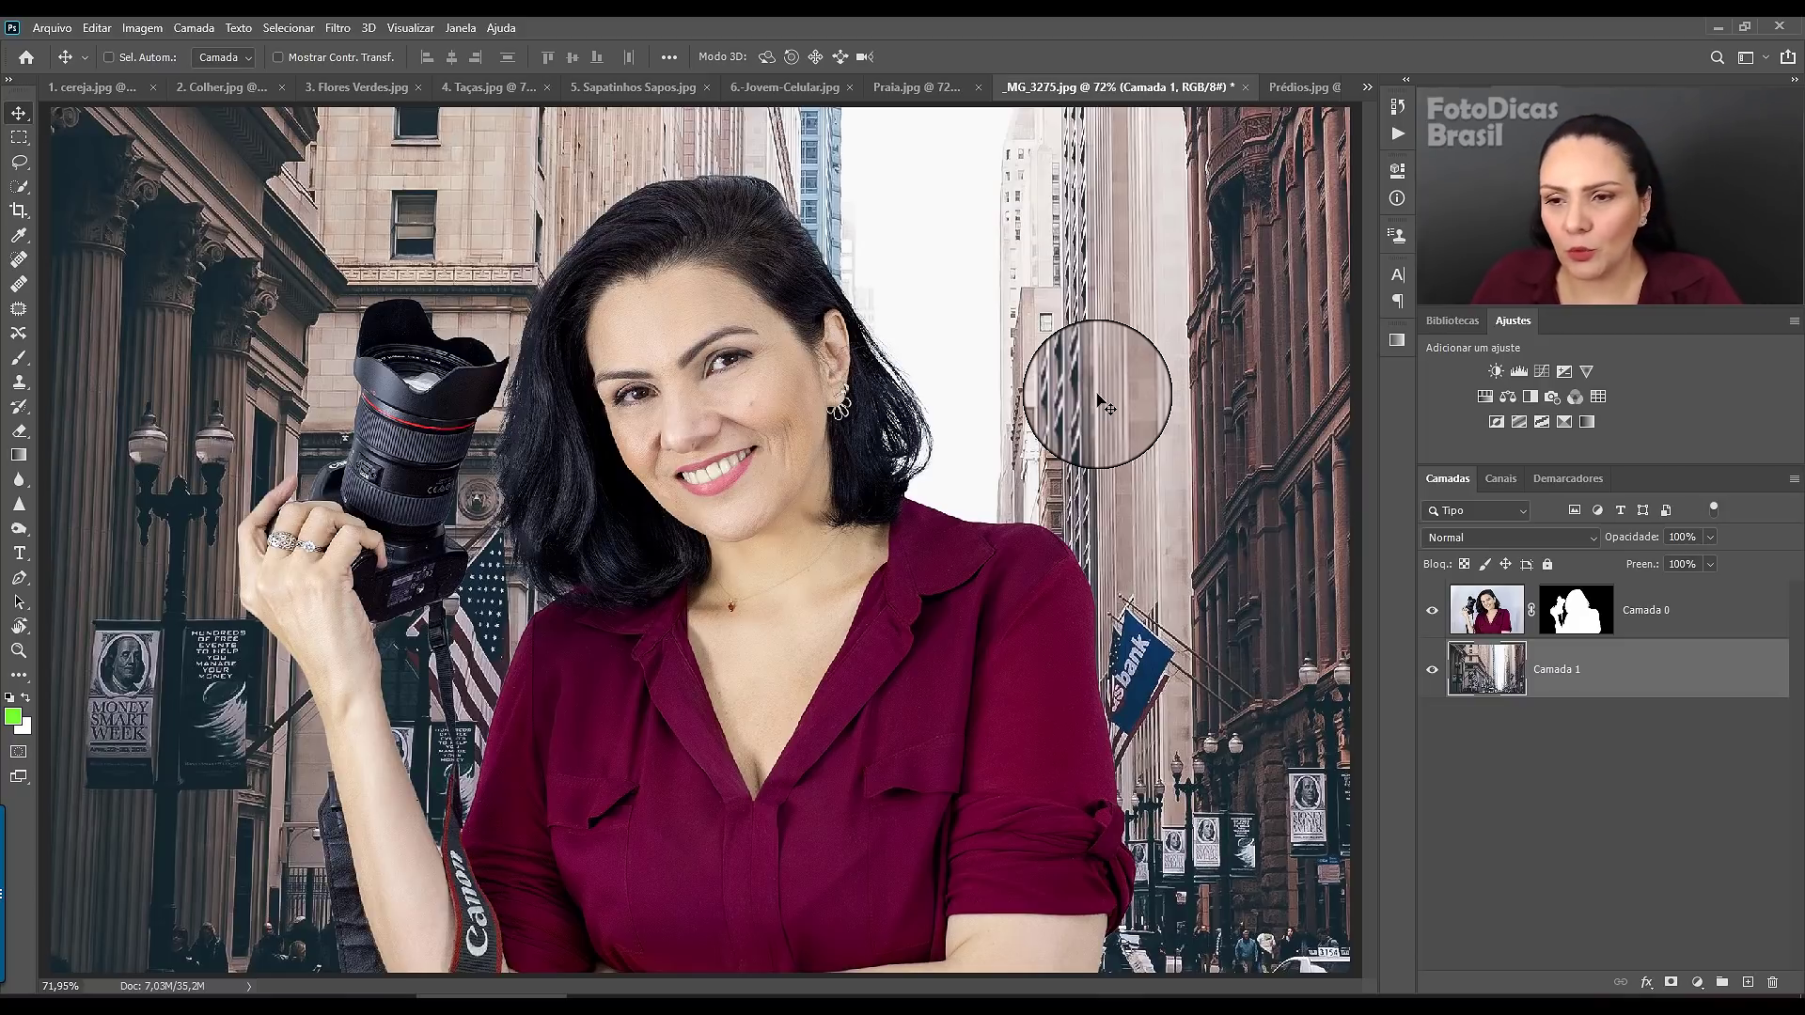
- Add a Degradê gradient fill layer using the pink preset over the street photo
left_click(1697, 982)
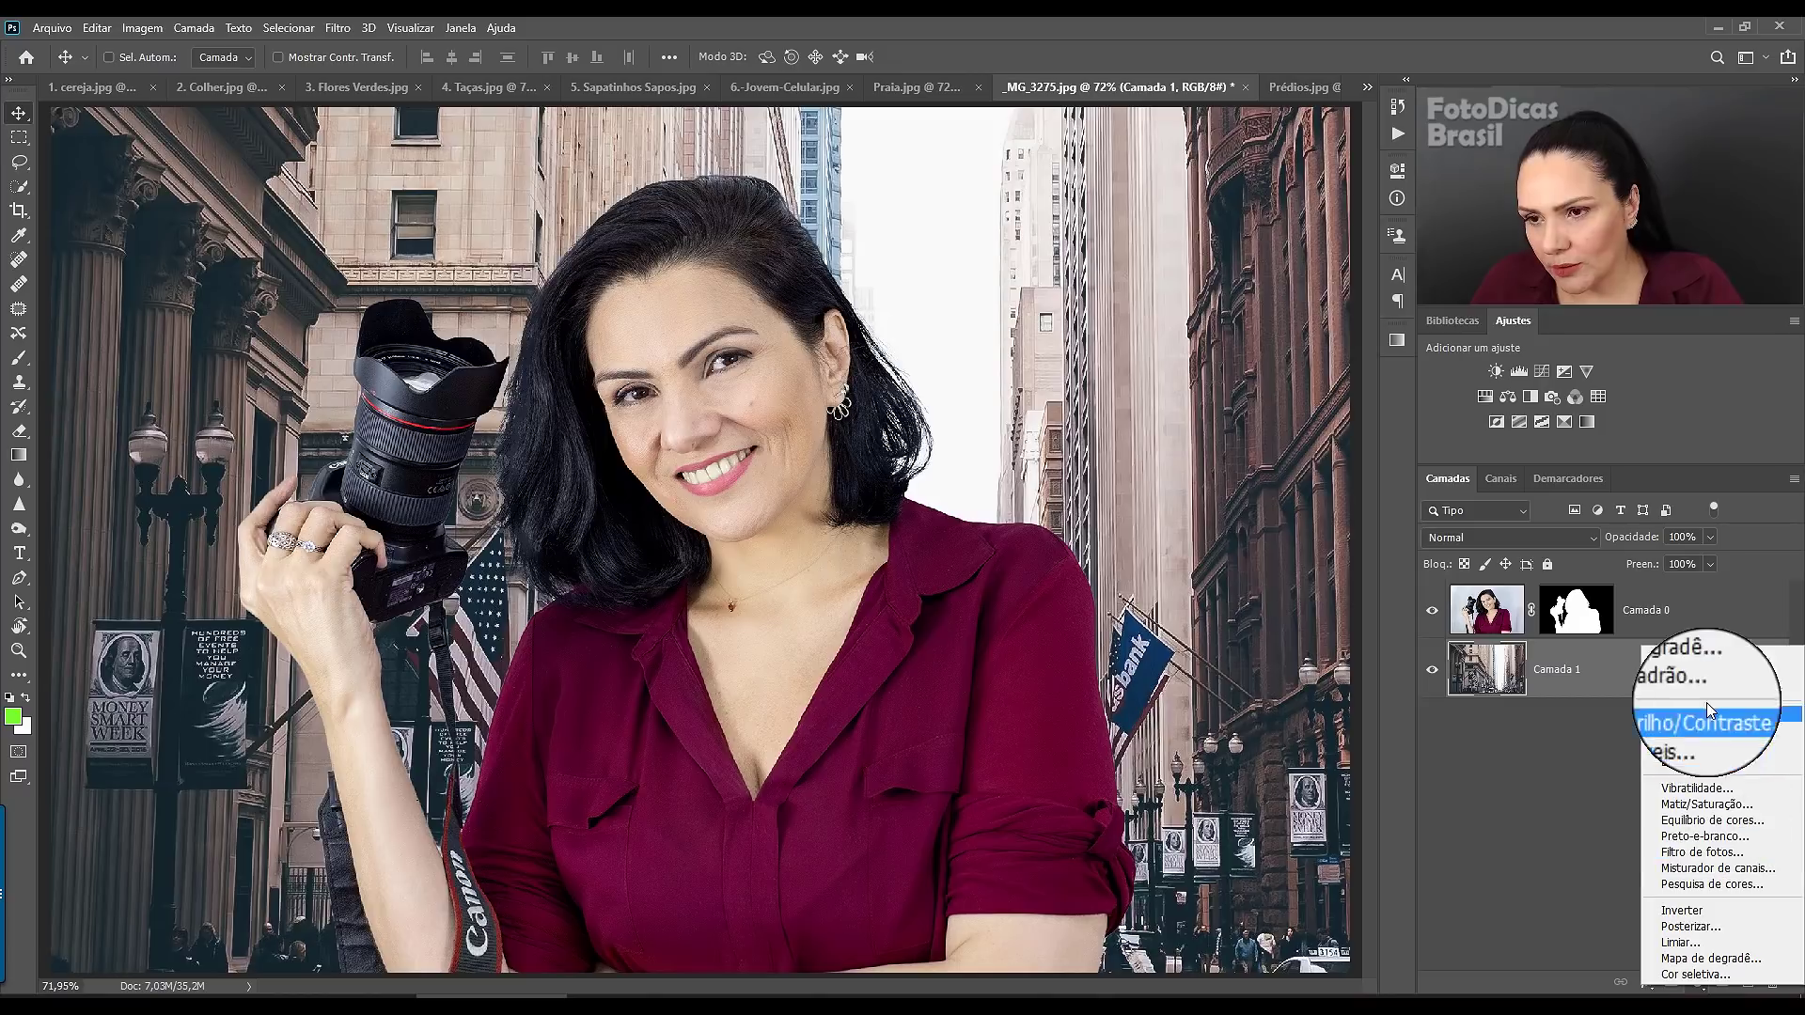
left_click(1692, 677)
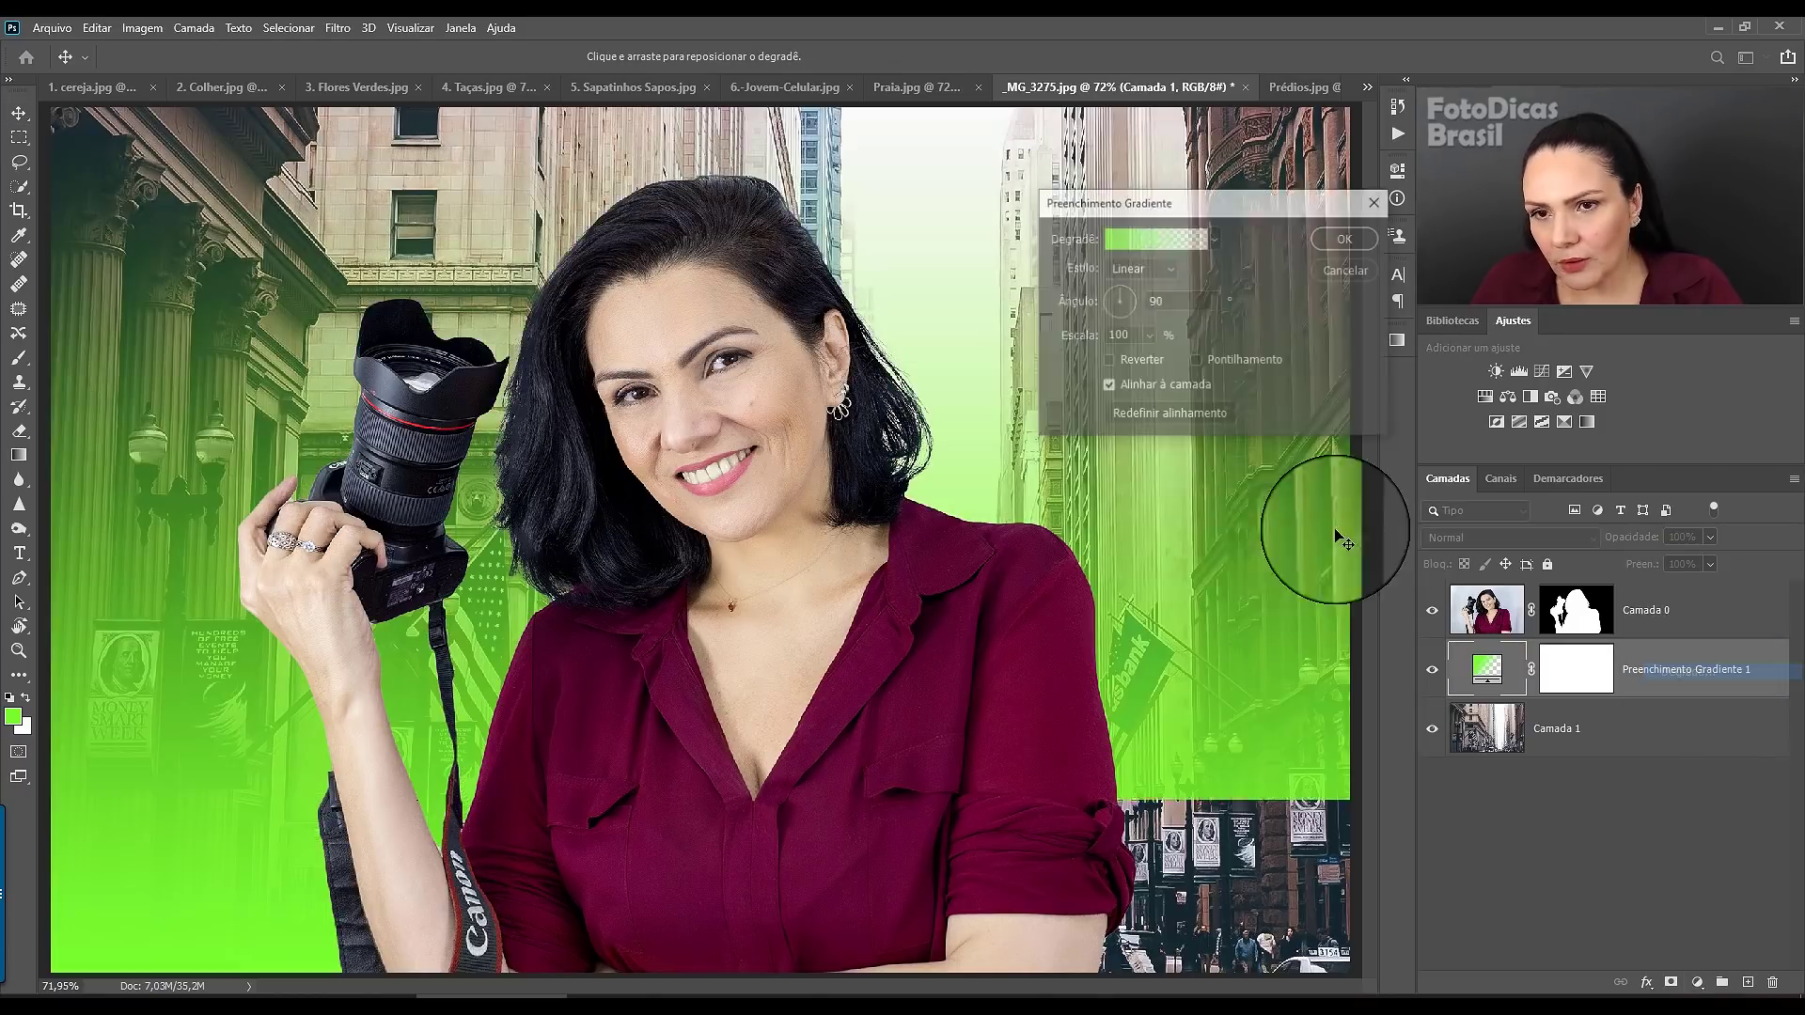
left_click(1186, 248)
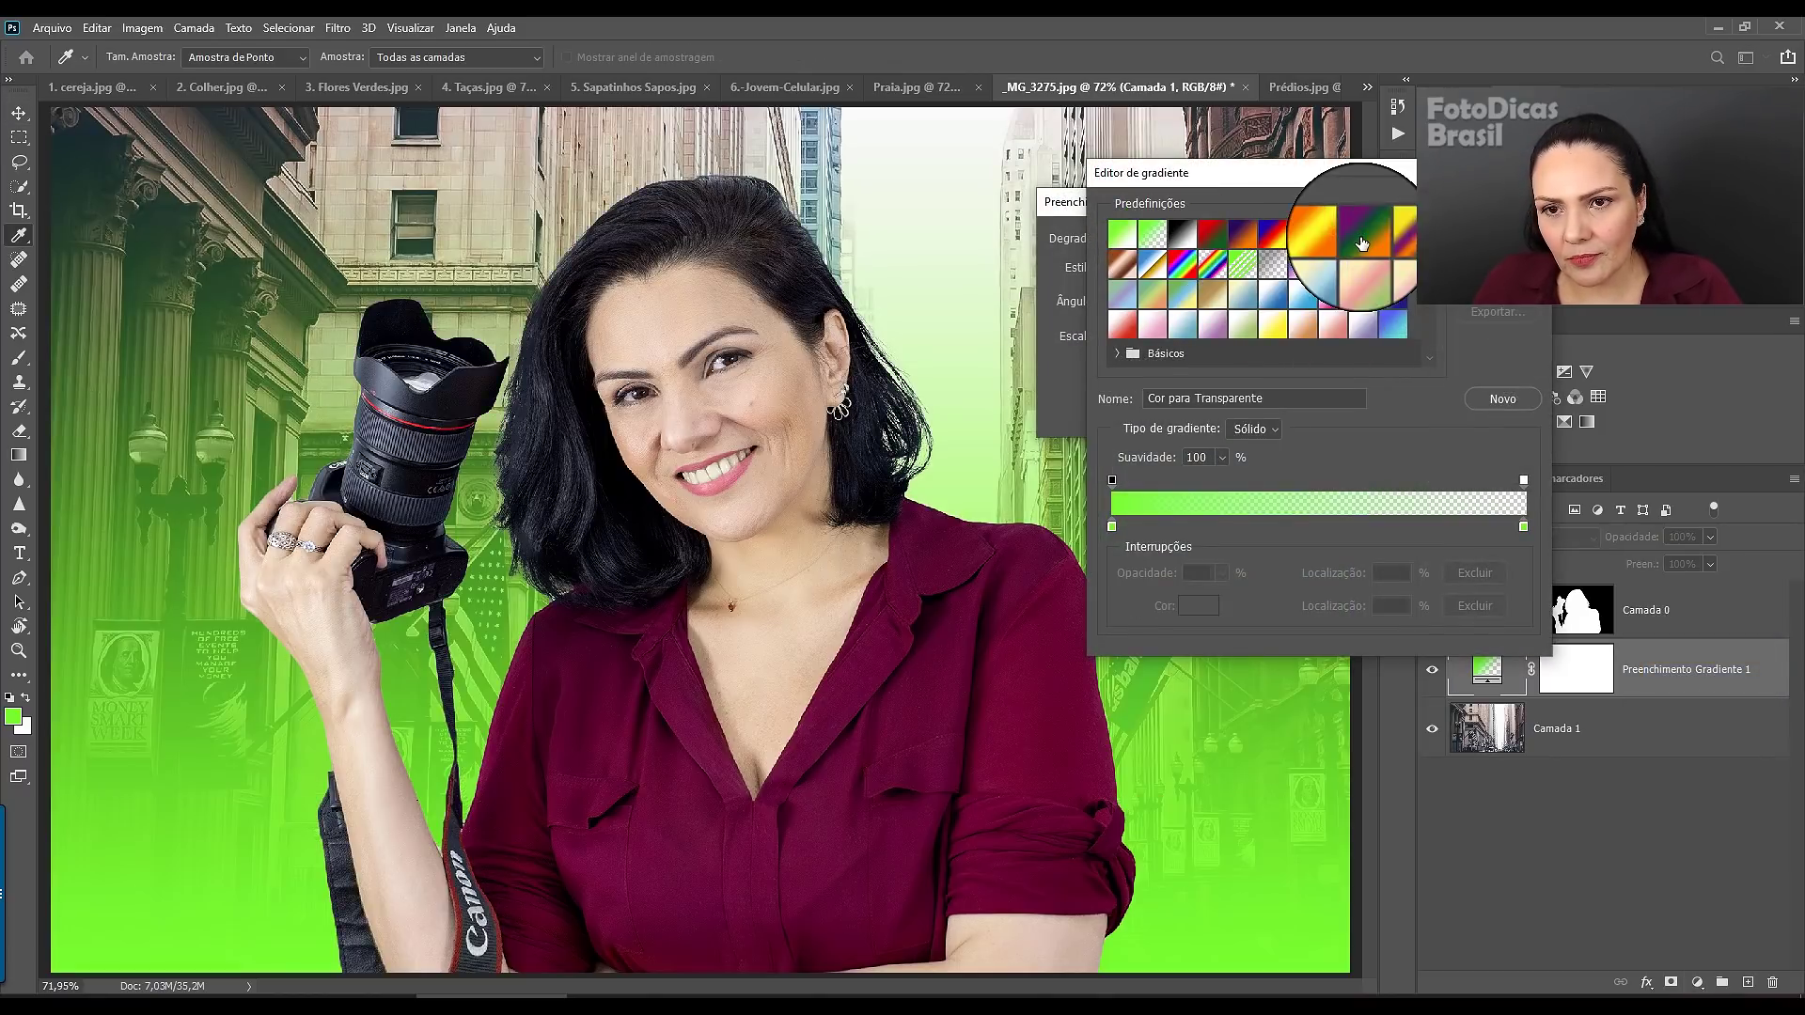
scroll(1344, 273, "down", 5)
scroll(1331, 304, "down", 3)
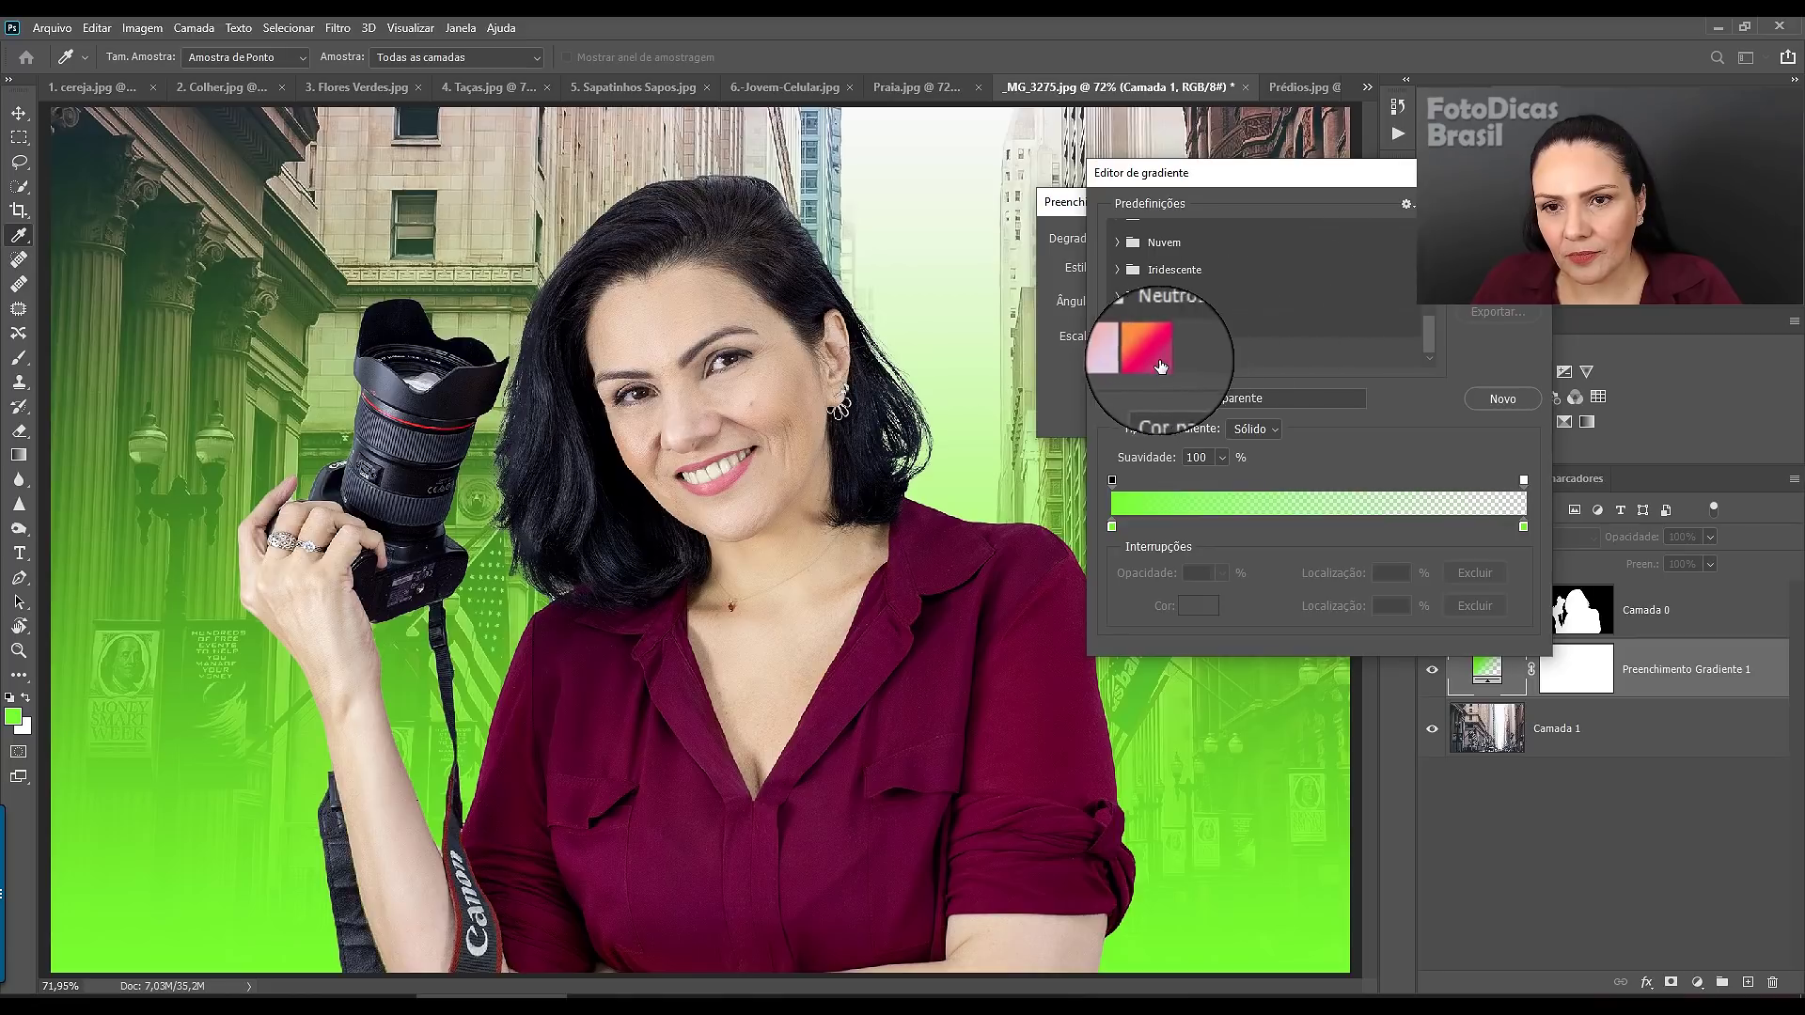
left_click(1122, 352)
left_click(1497, 225)
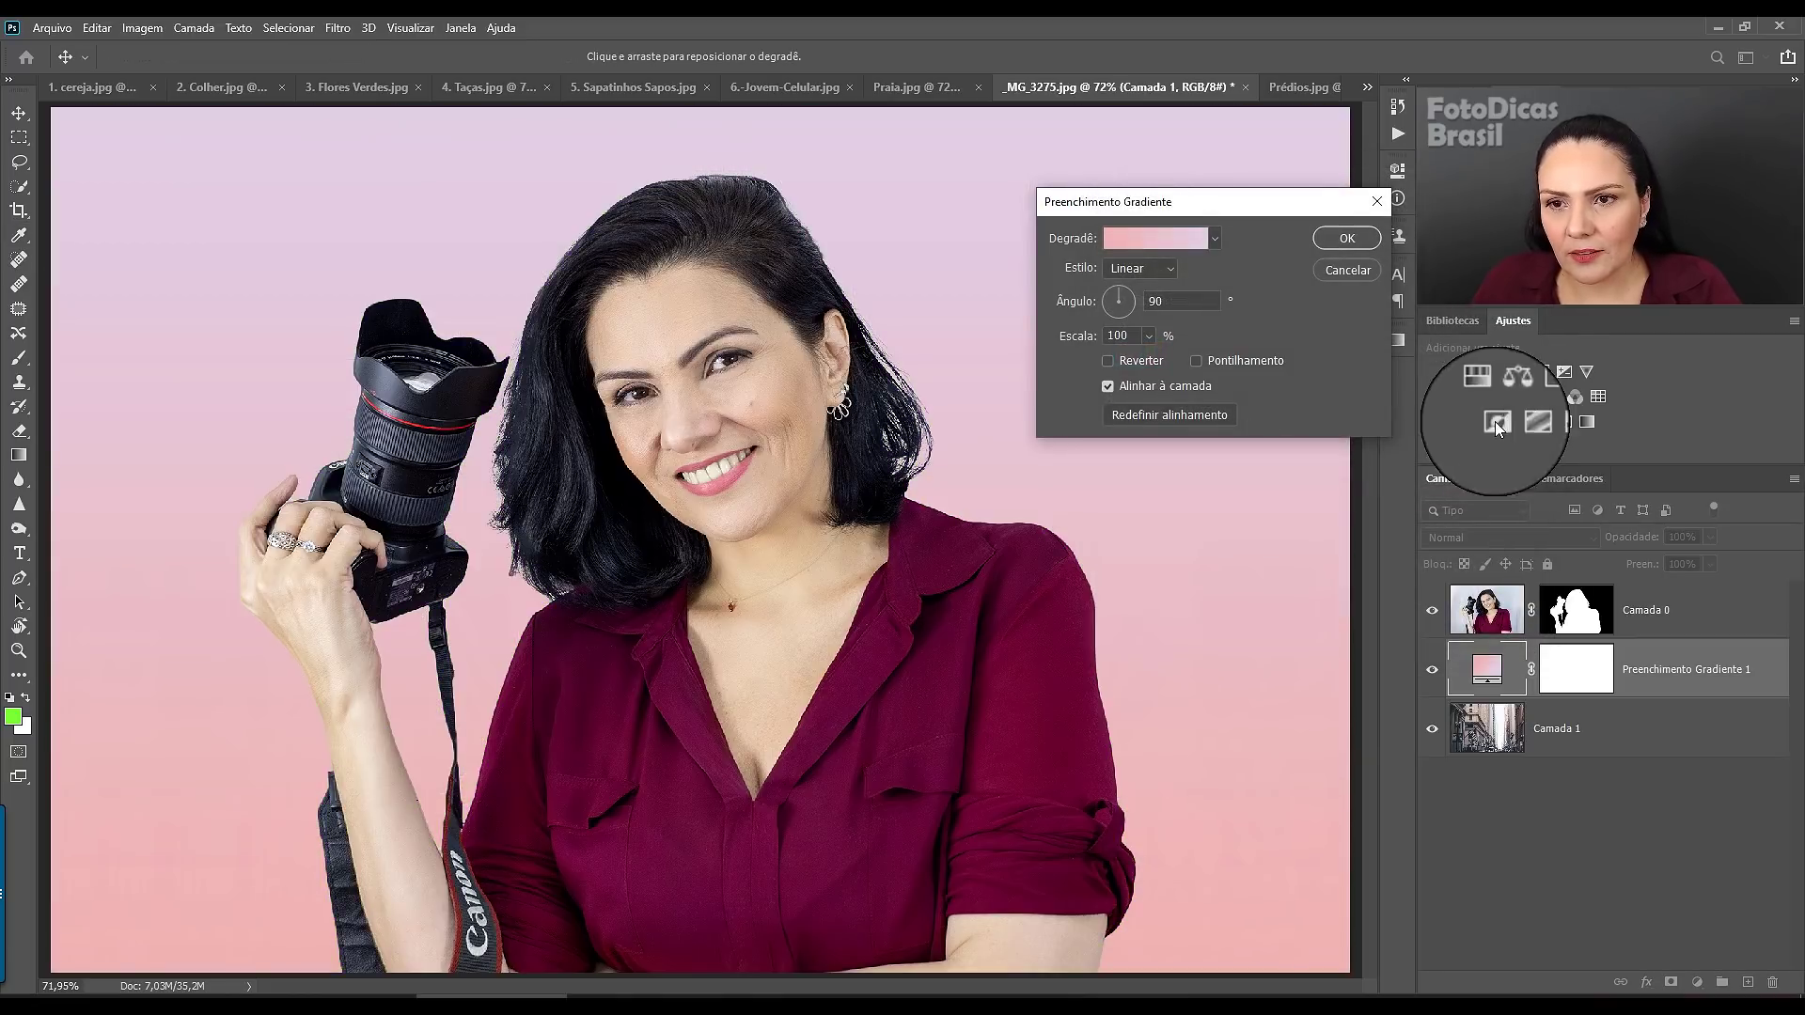
left_click(1359, 242)
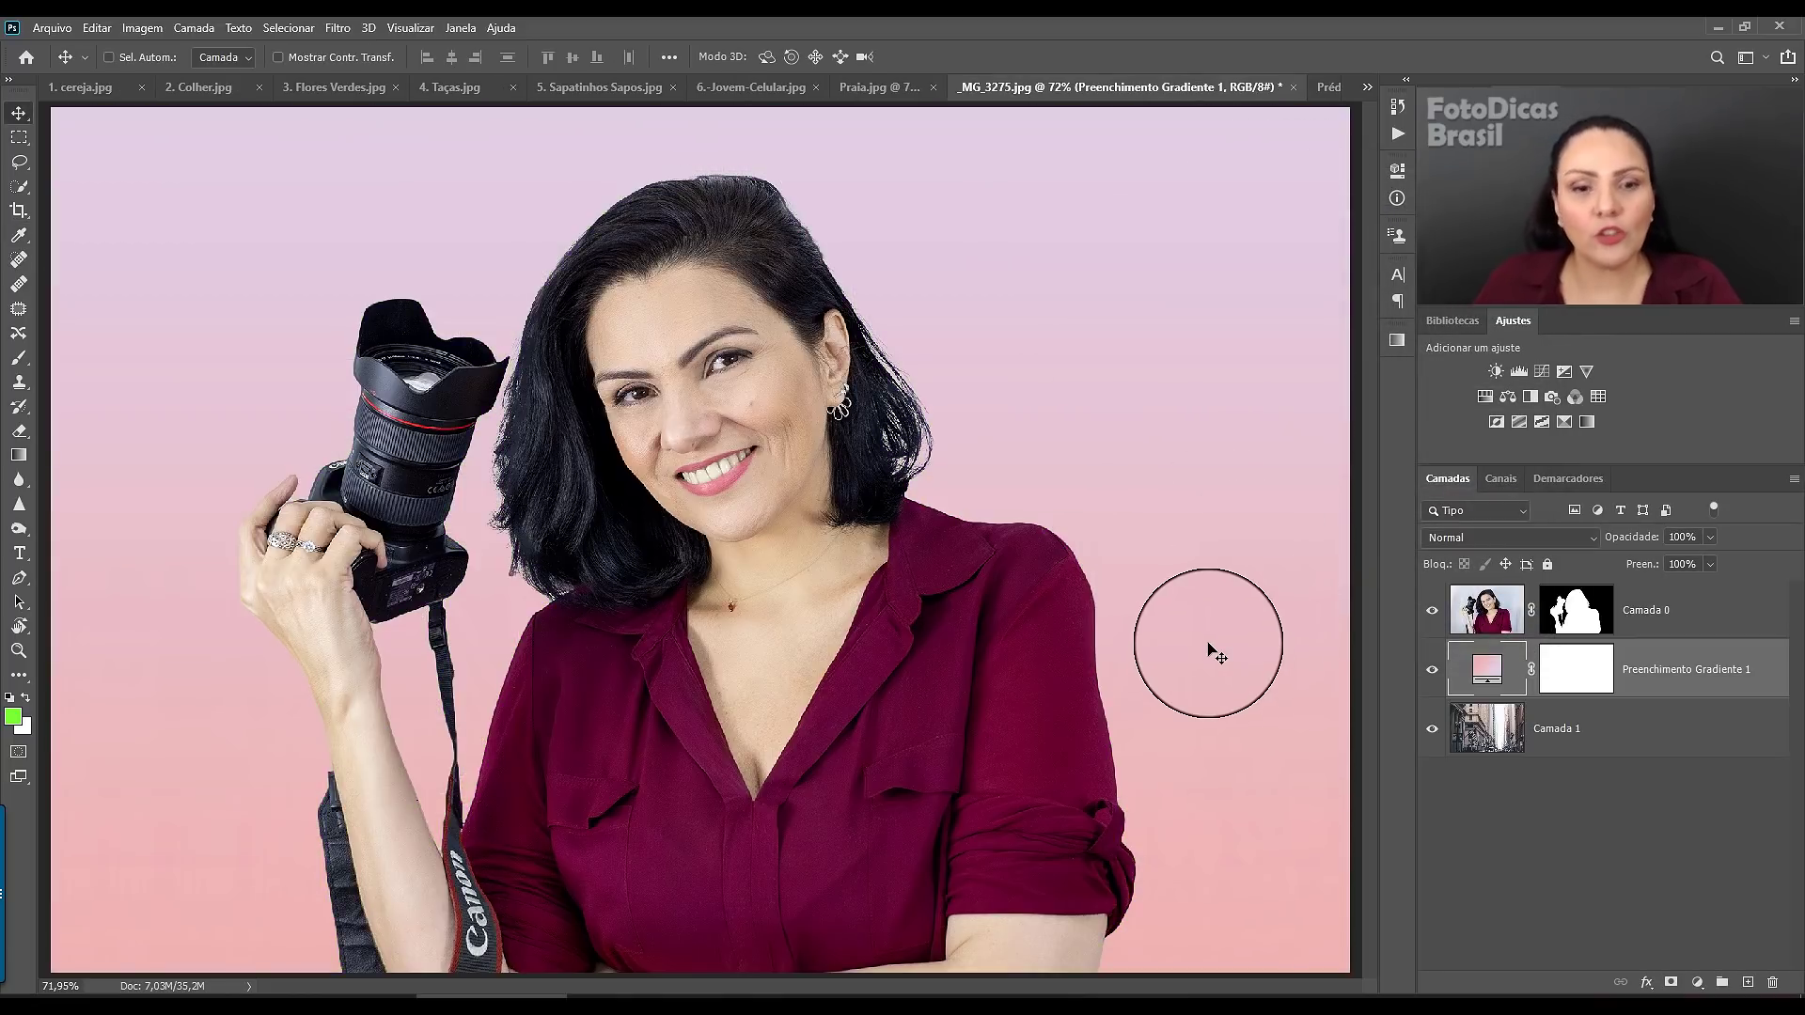
key("ctrl+plus")
mouse_move(745, 274)
left_mouse_down()
mouse_move(676, 354)
mouse_move(701, 532)
left_mouse_up()
left_click_drag(826, 605, 843, 693)
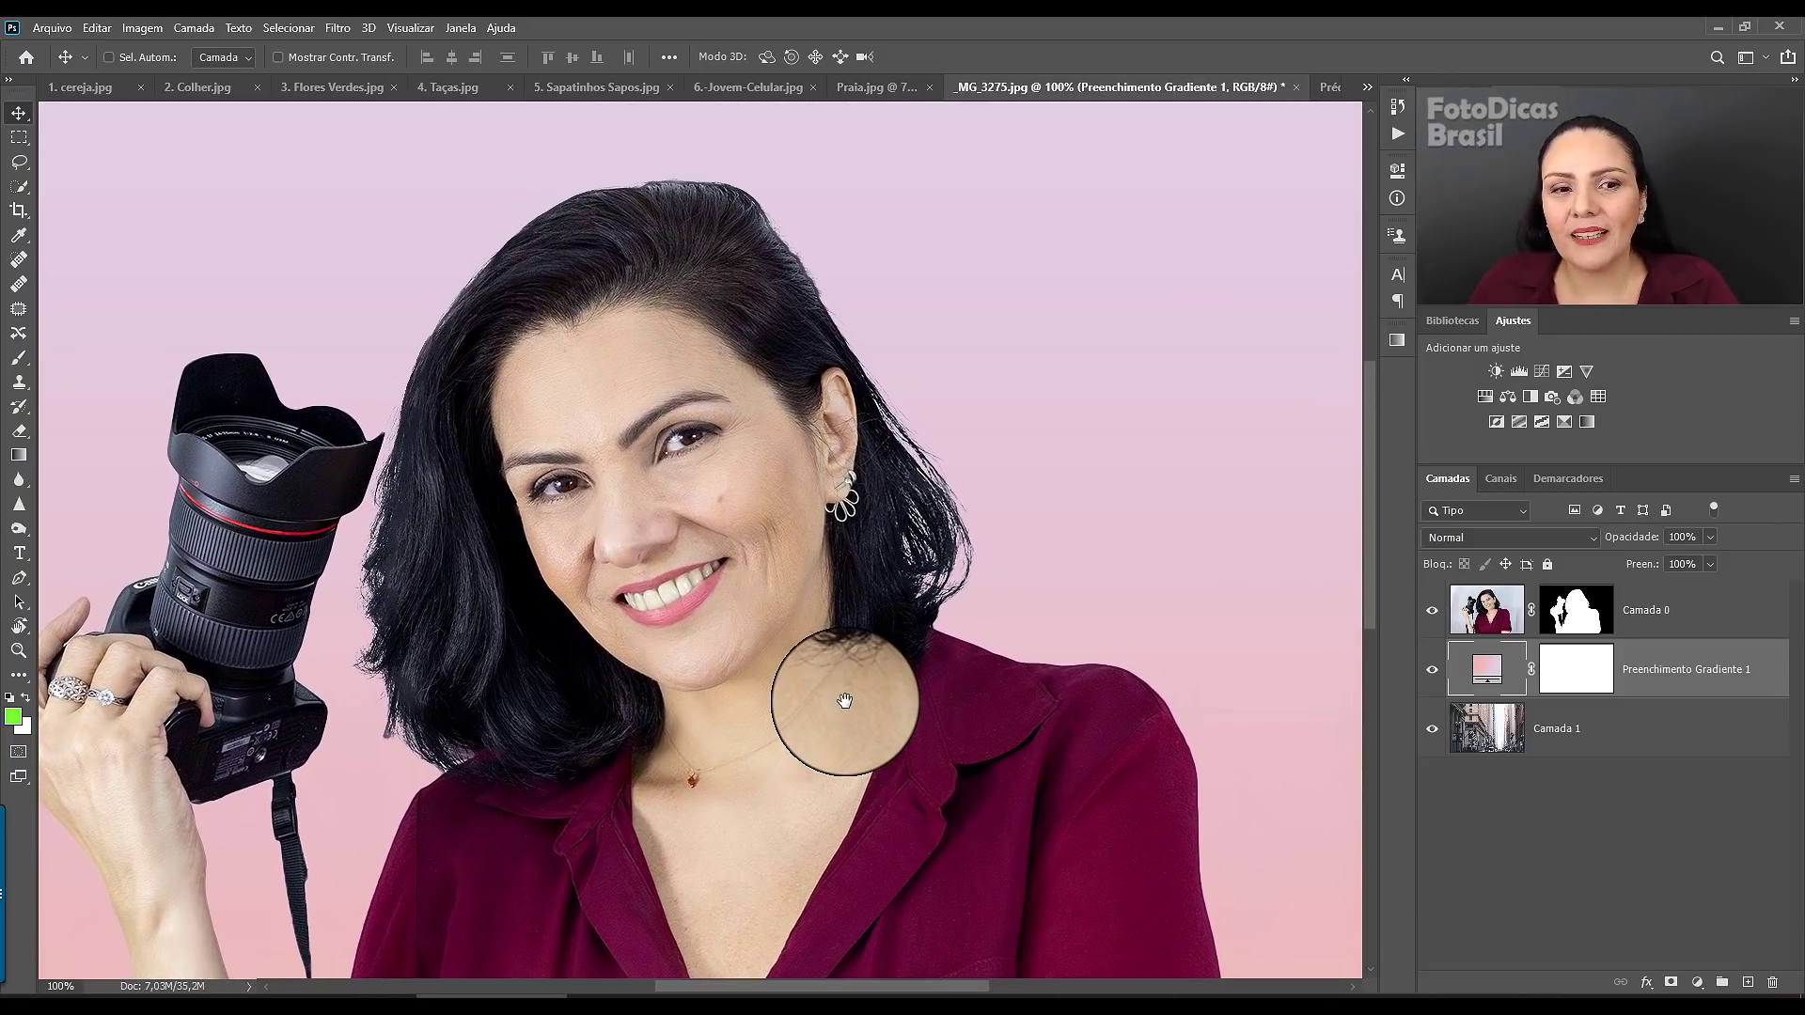
key("ctrl+0")
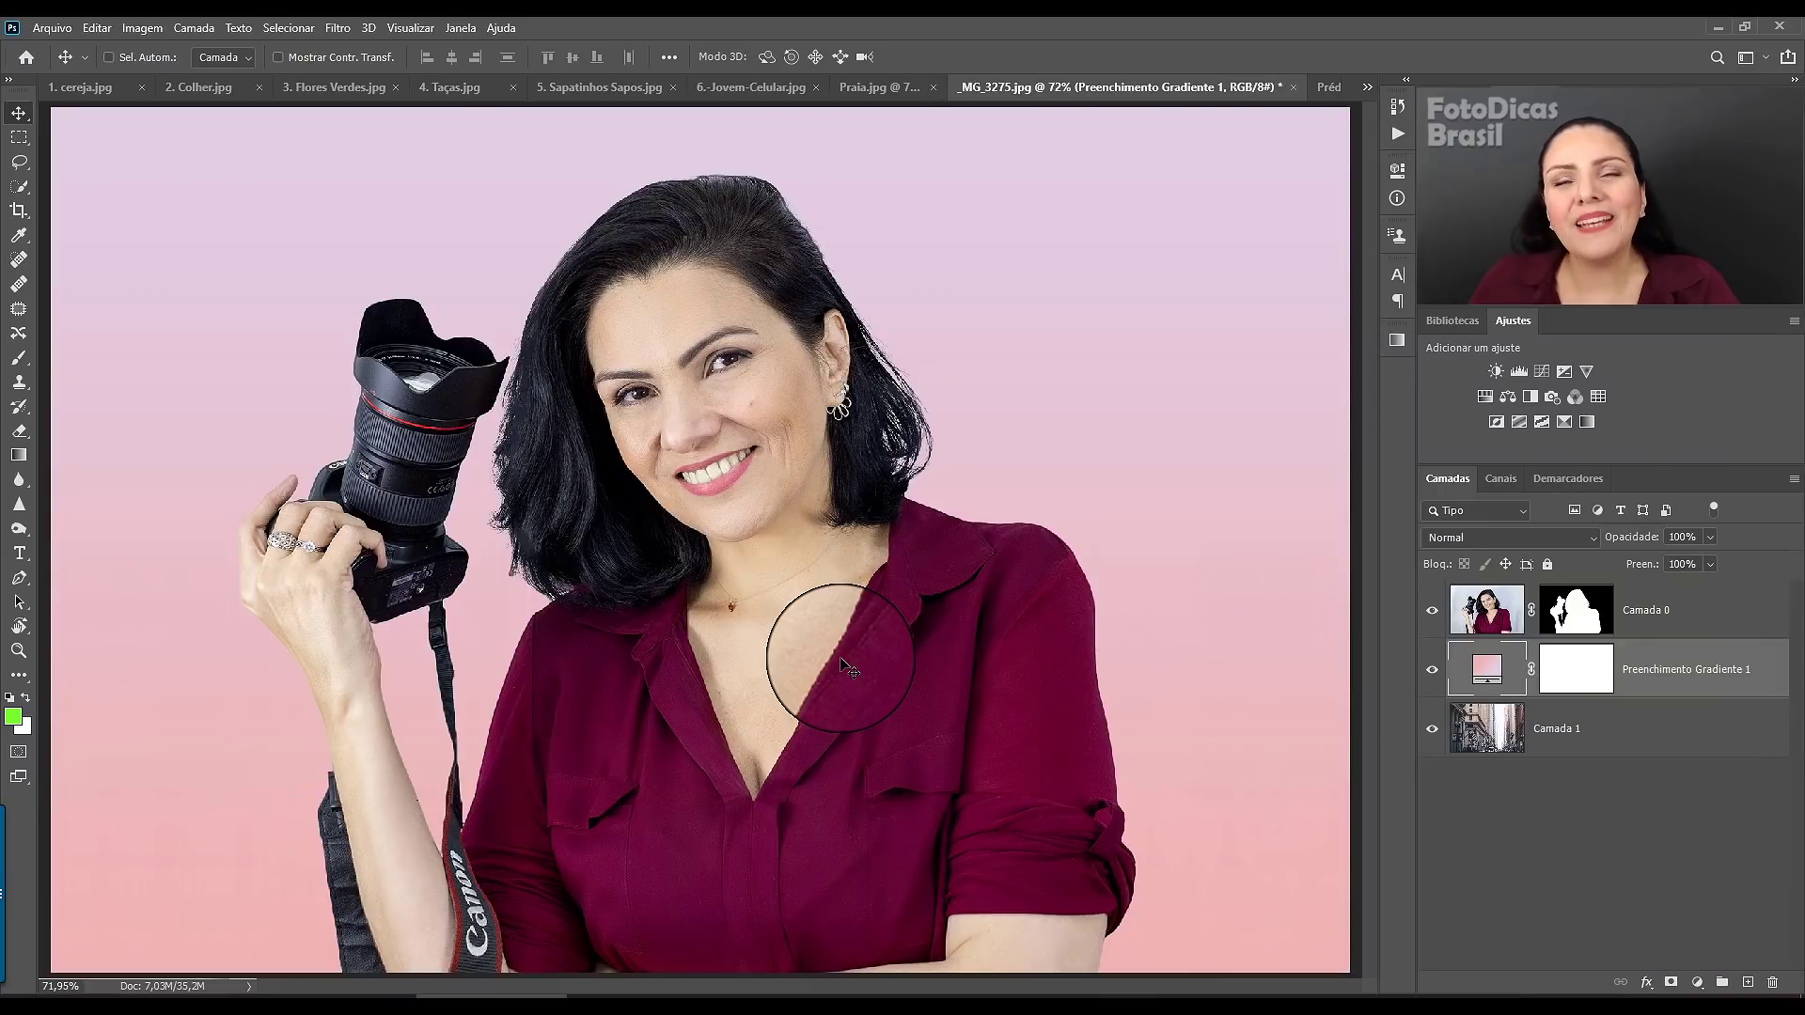